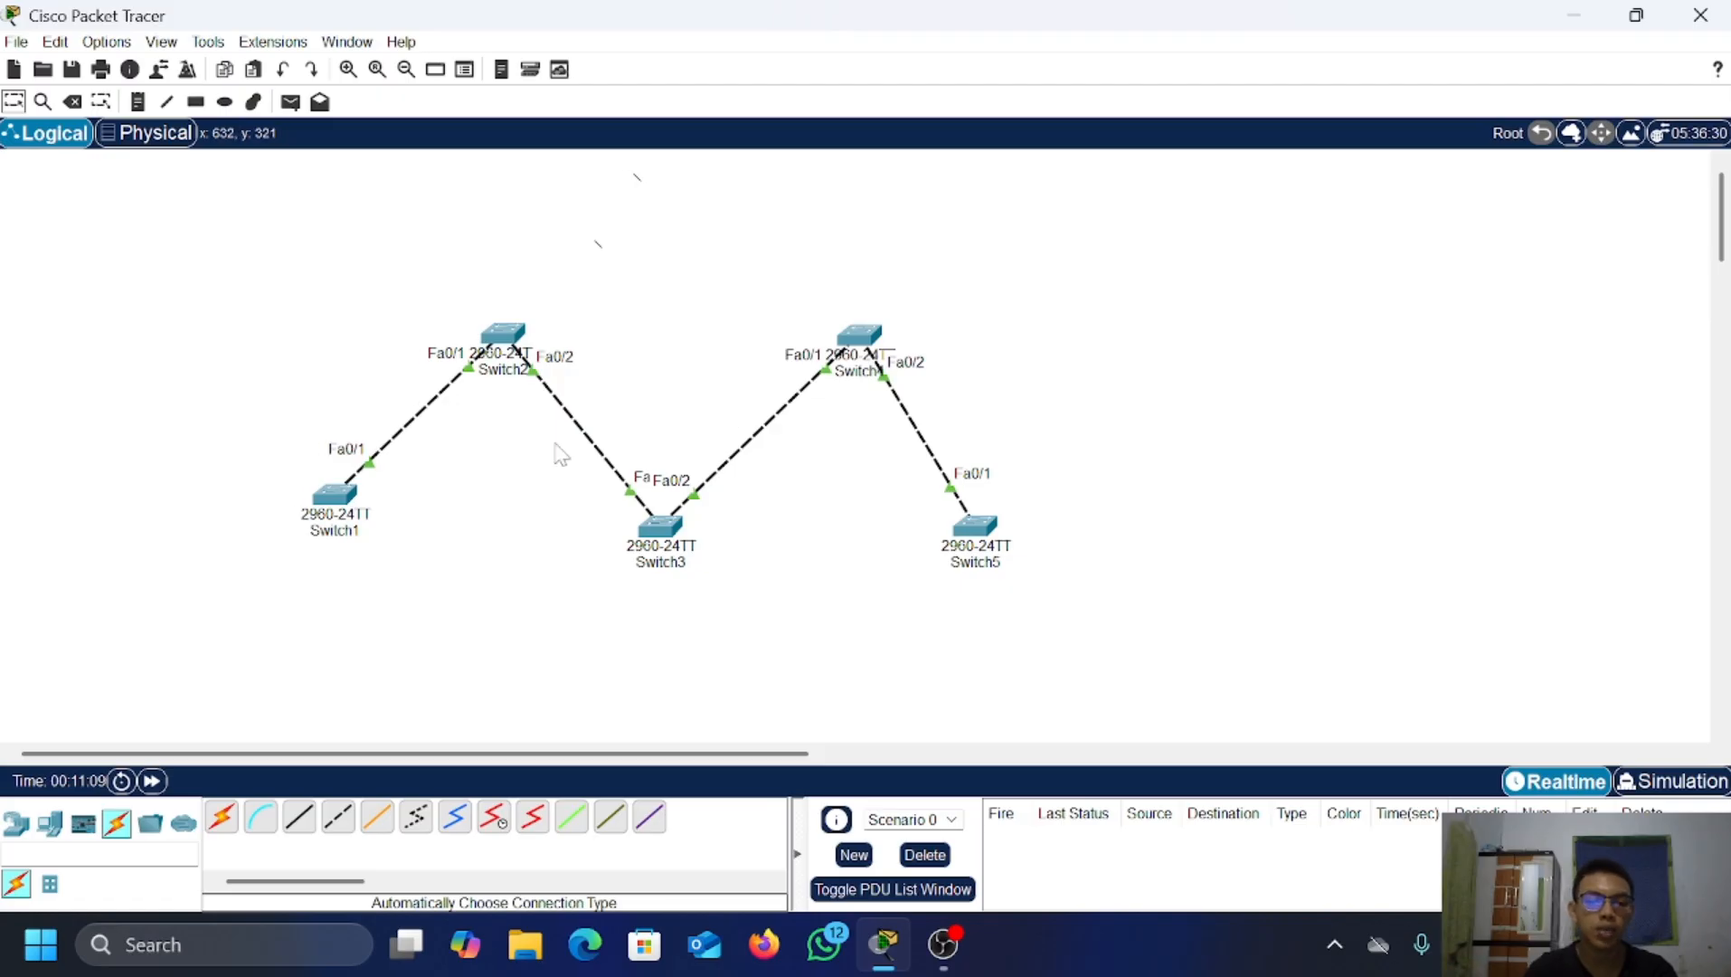
Step: Open Switch1's CLI and enter privileged and global configuration modes
{"action": "left_click", "coordinate": [340, 498]}
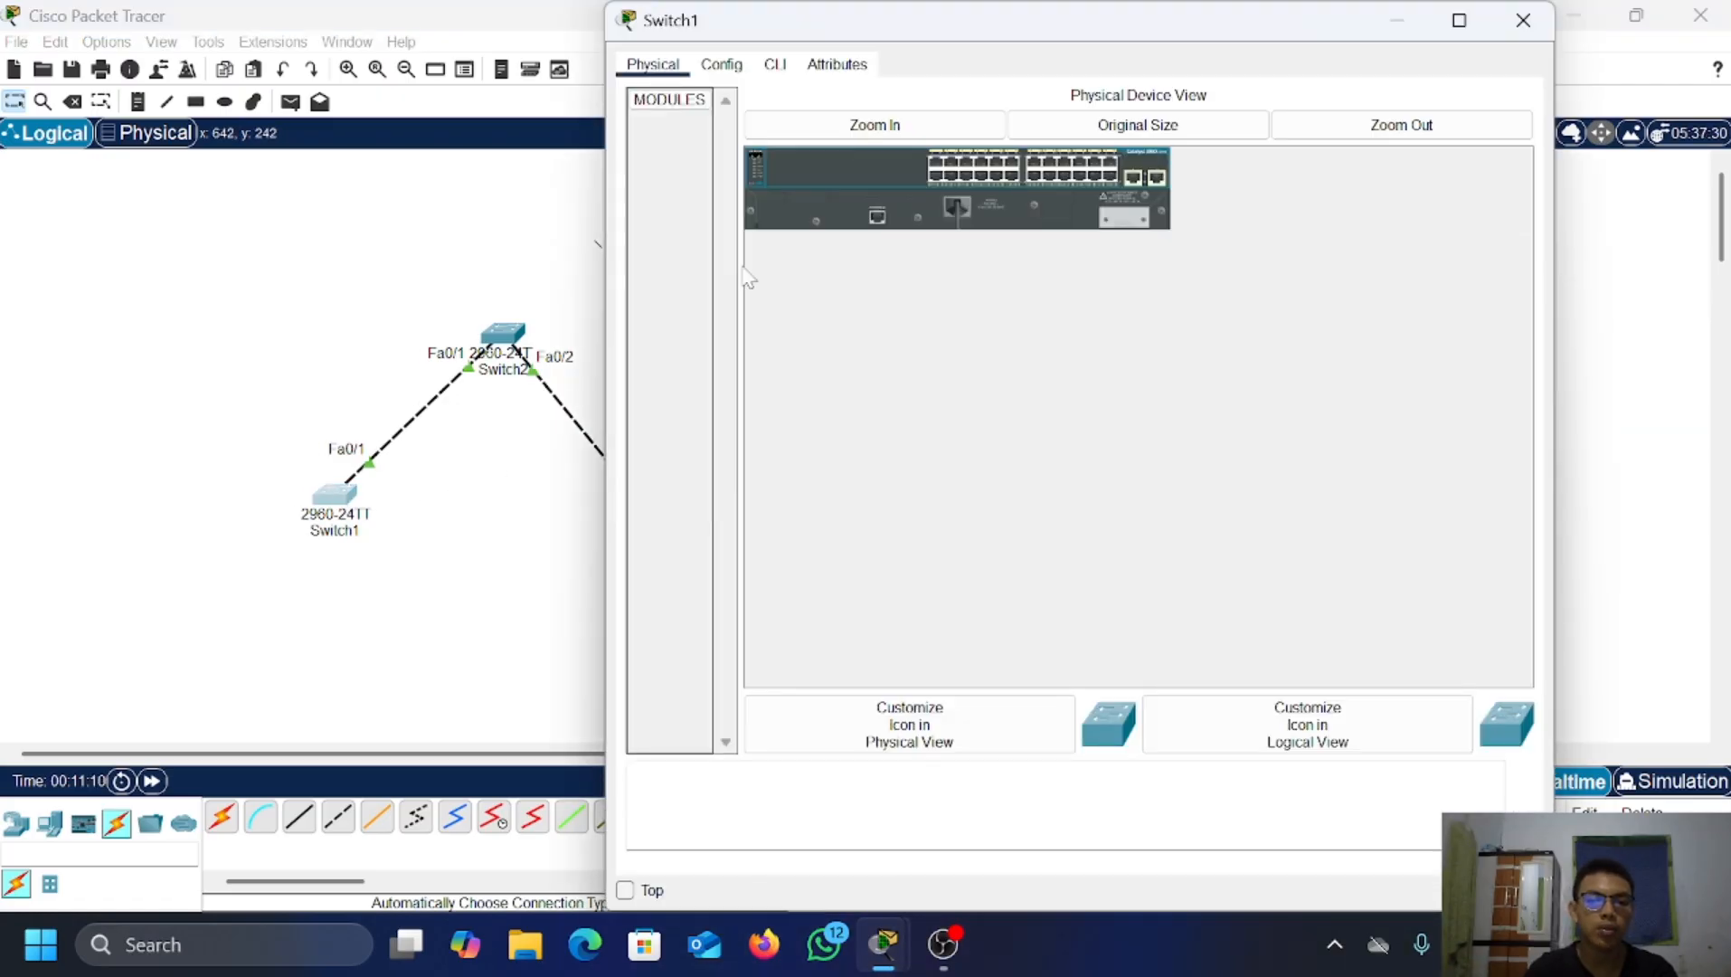
{"action": "left_click", "coordinate": [775, 76]}
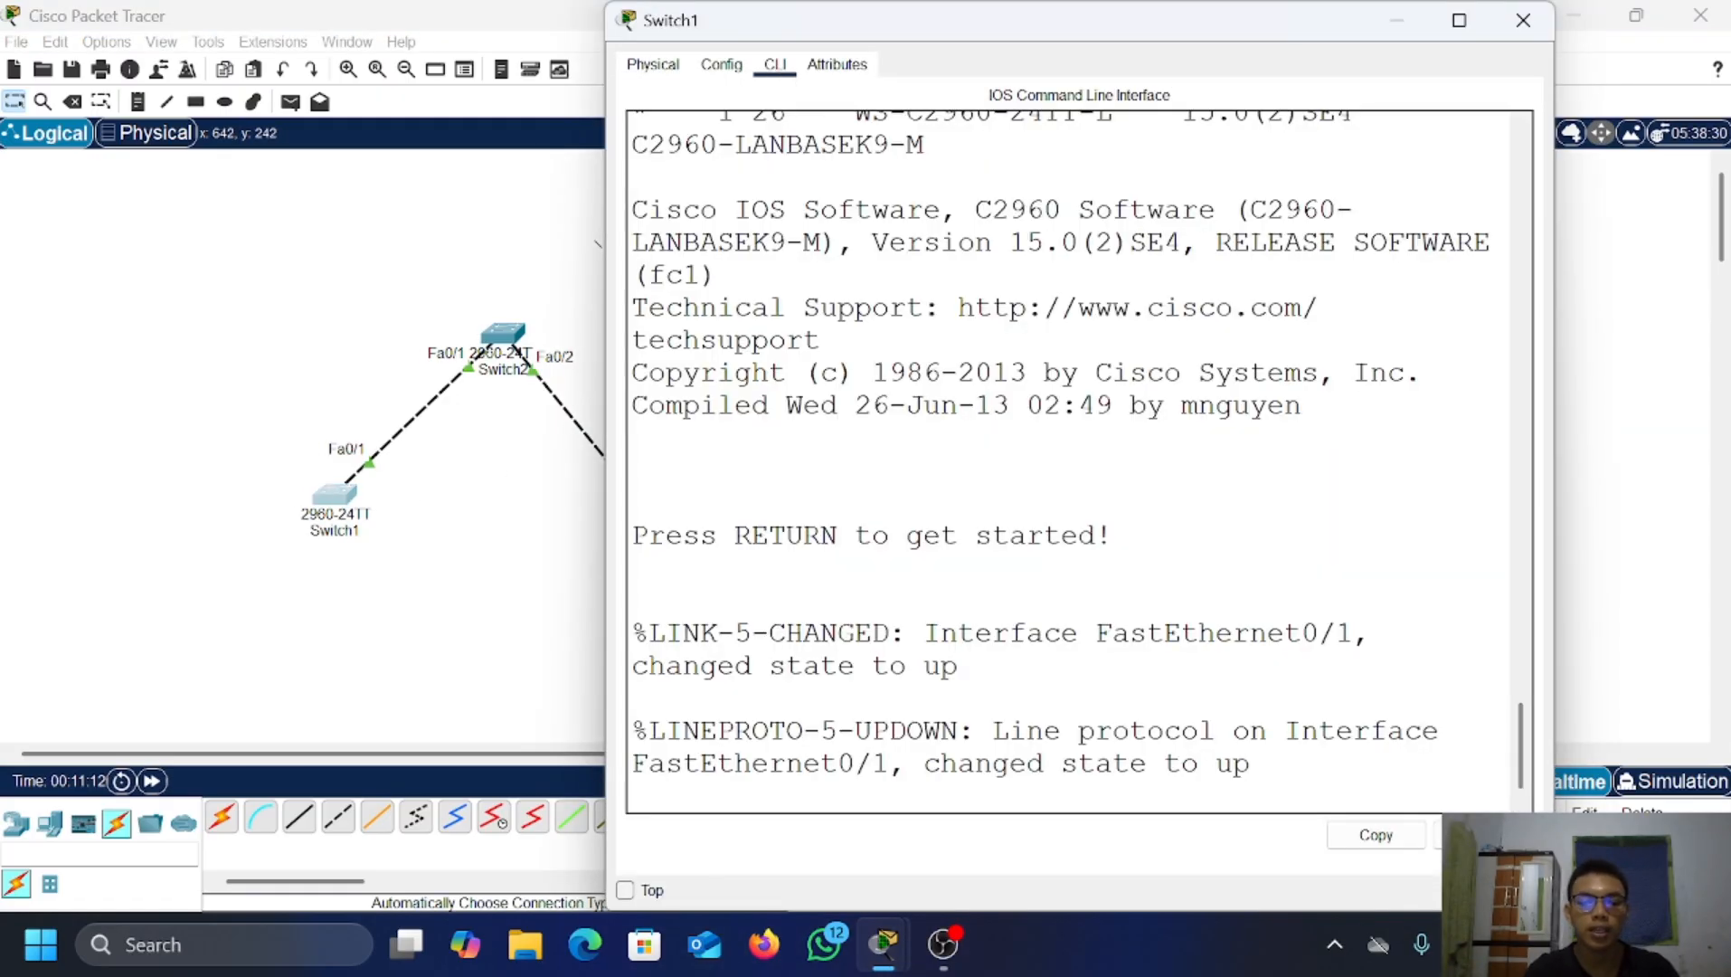
{"action": "key", "text": "Return"}
{"action": "key", "text": "Return"}
{"action": "type", "text": "ena"}
{"action": "key", "text": "Return"}
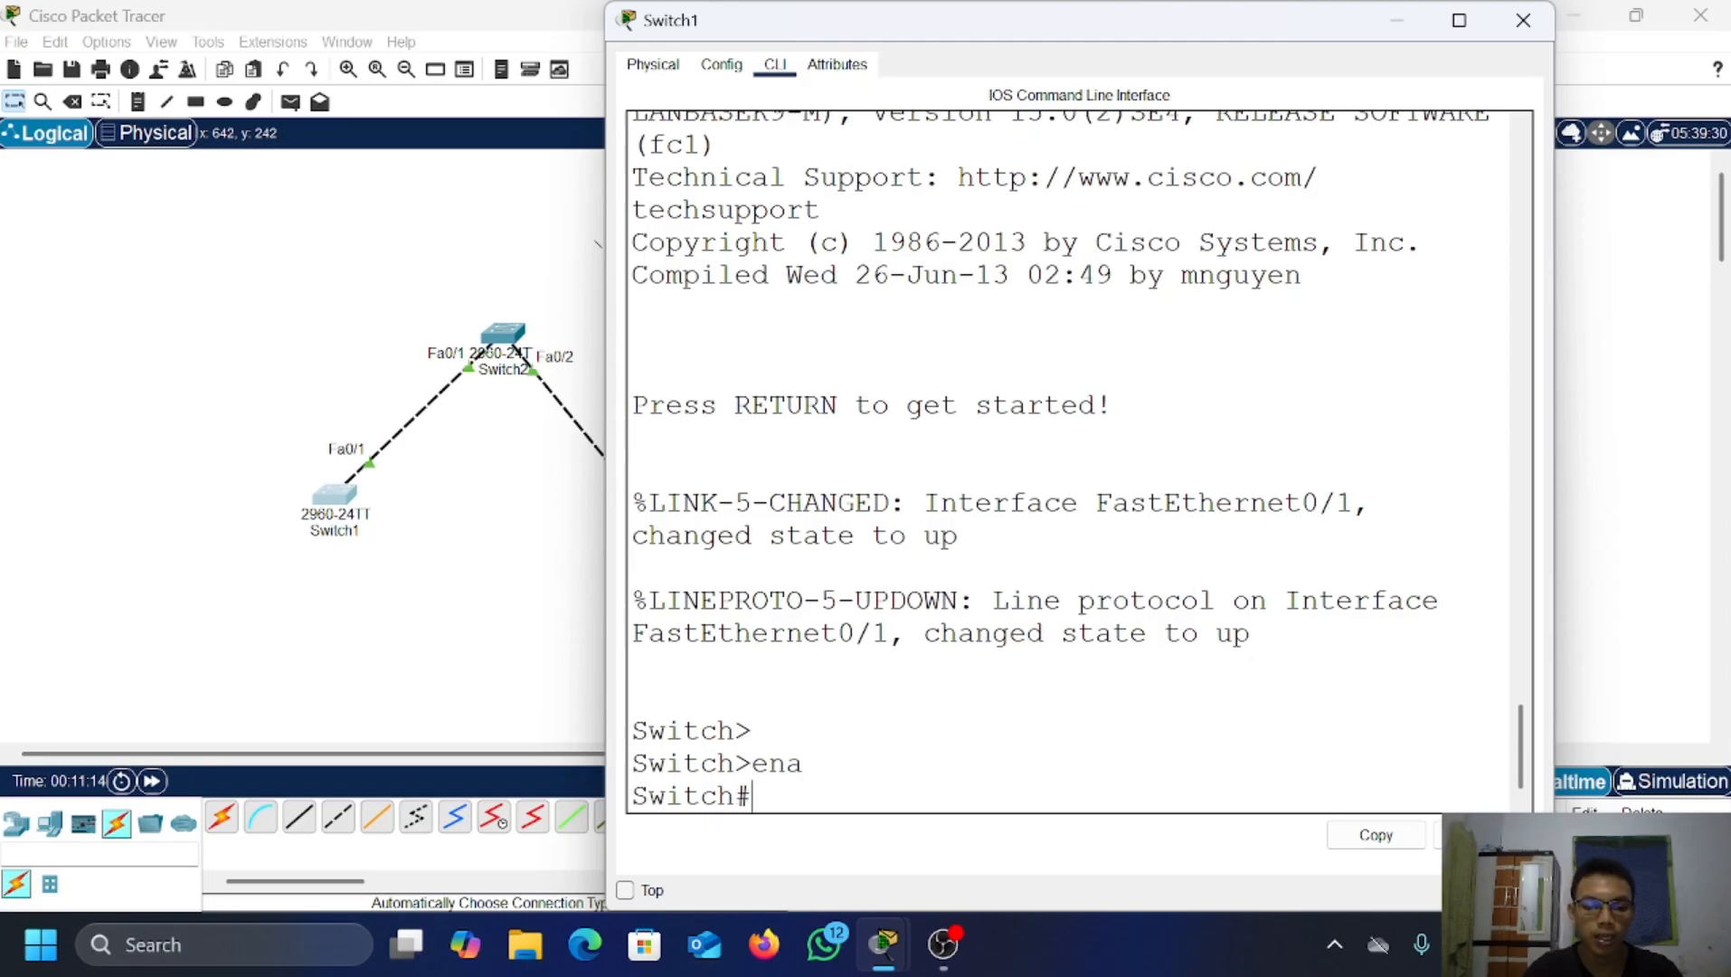
{"action": "type", "text": "conf t"}
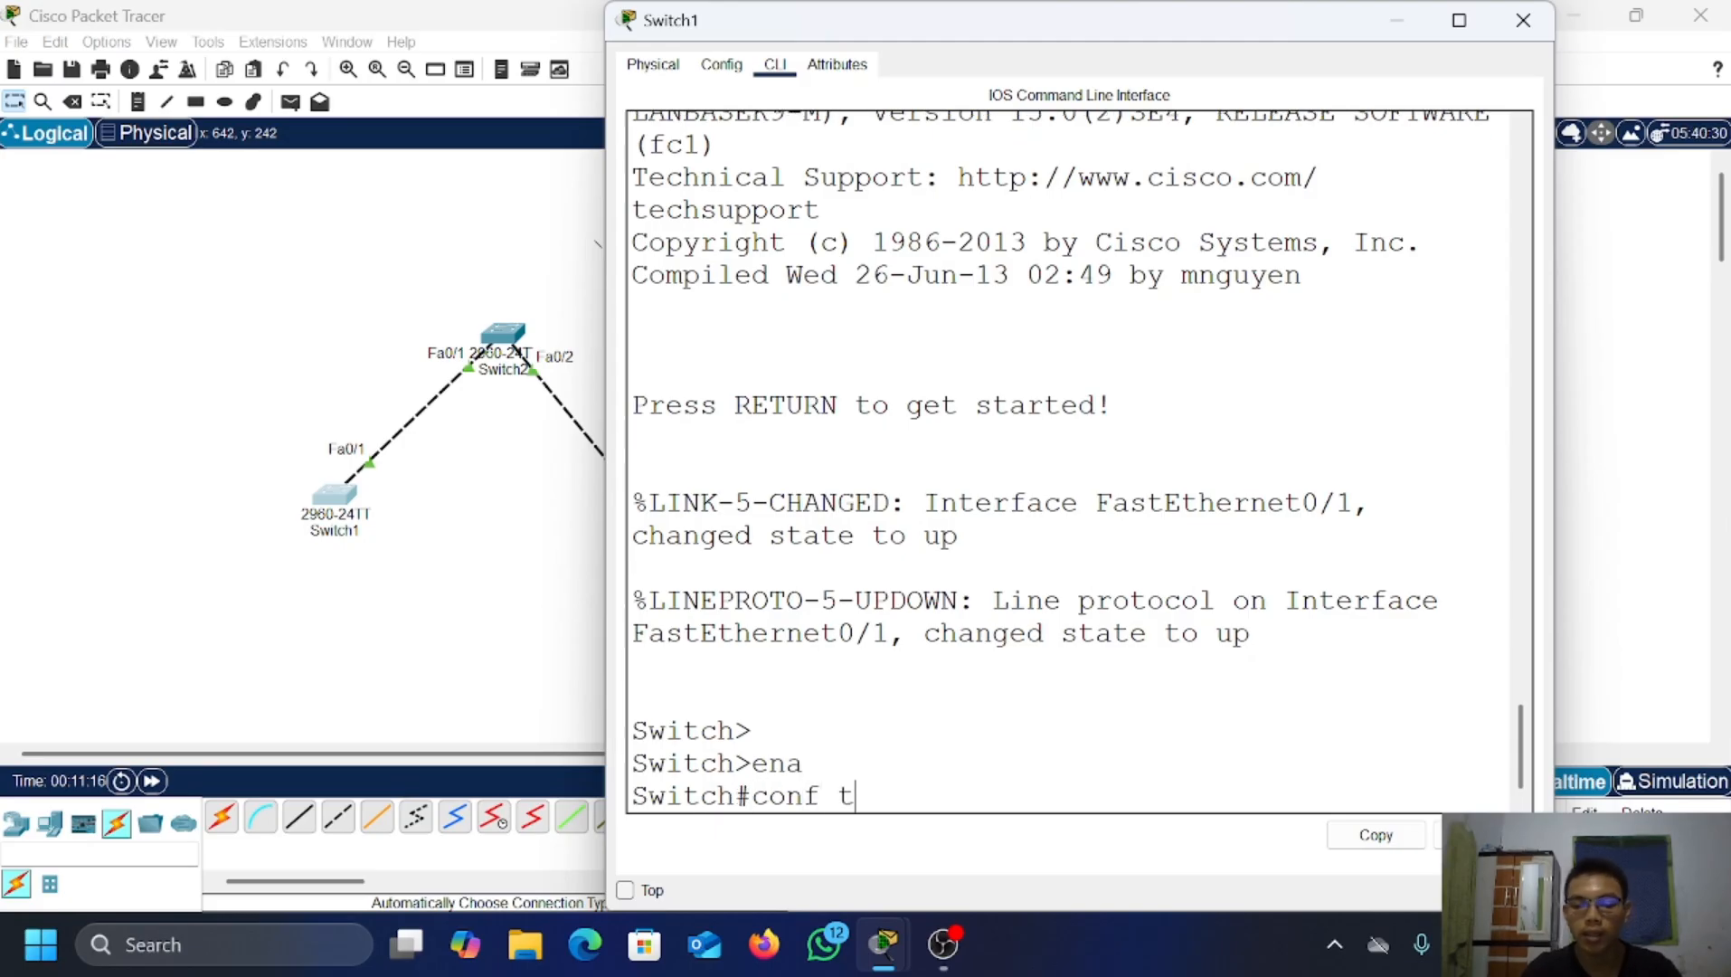
{"action": "key", "text": "Return"}
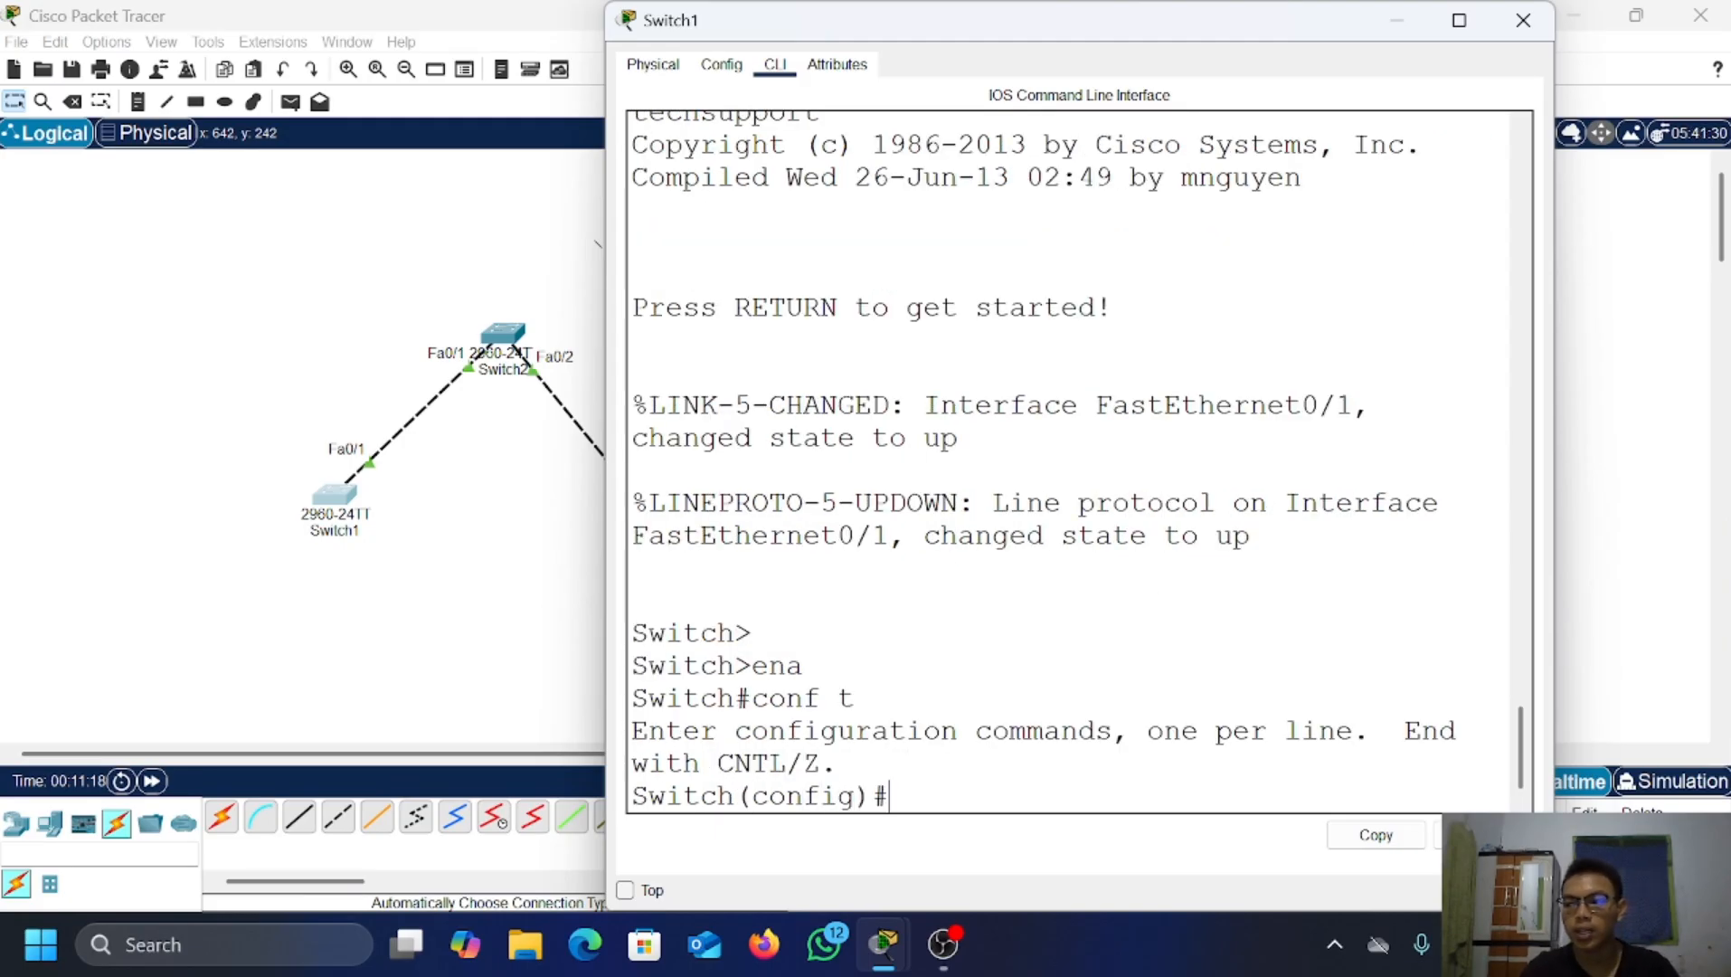
Step: Set Switch1's interface Fa0/1 to switchport mode trunk and exit back to global config
{"action": "type", "text": "int"}
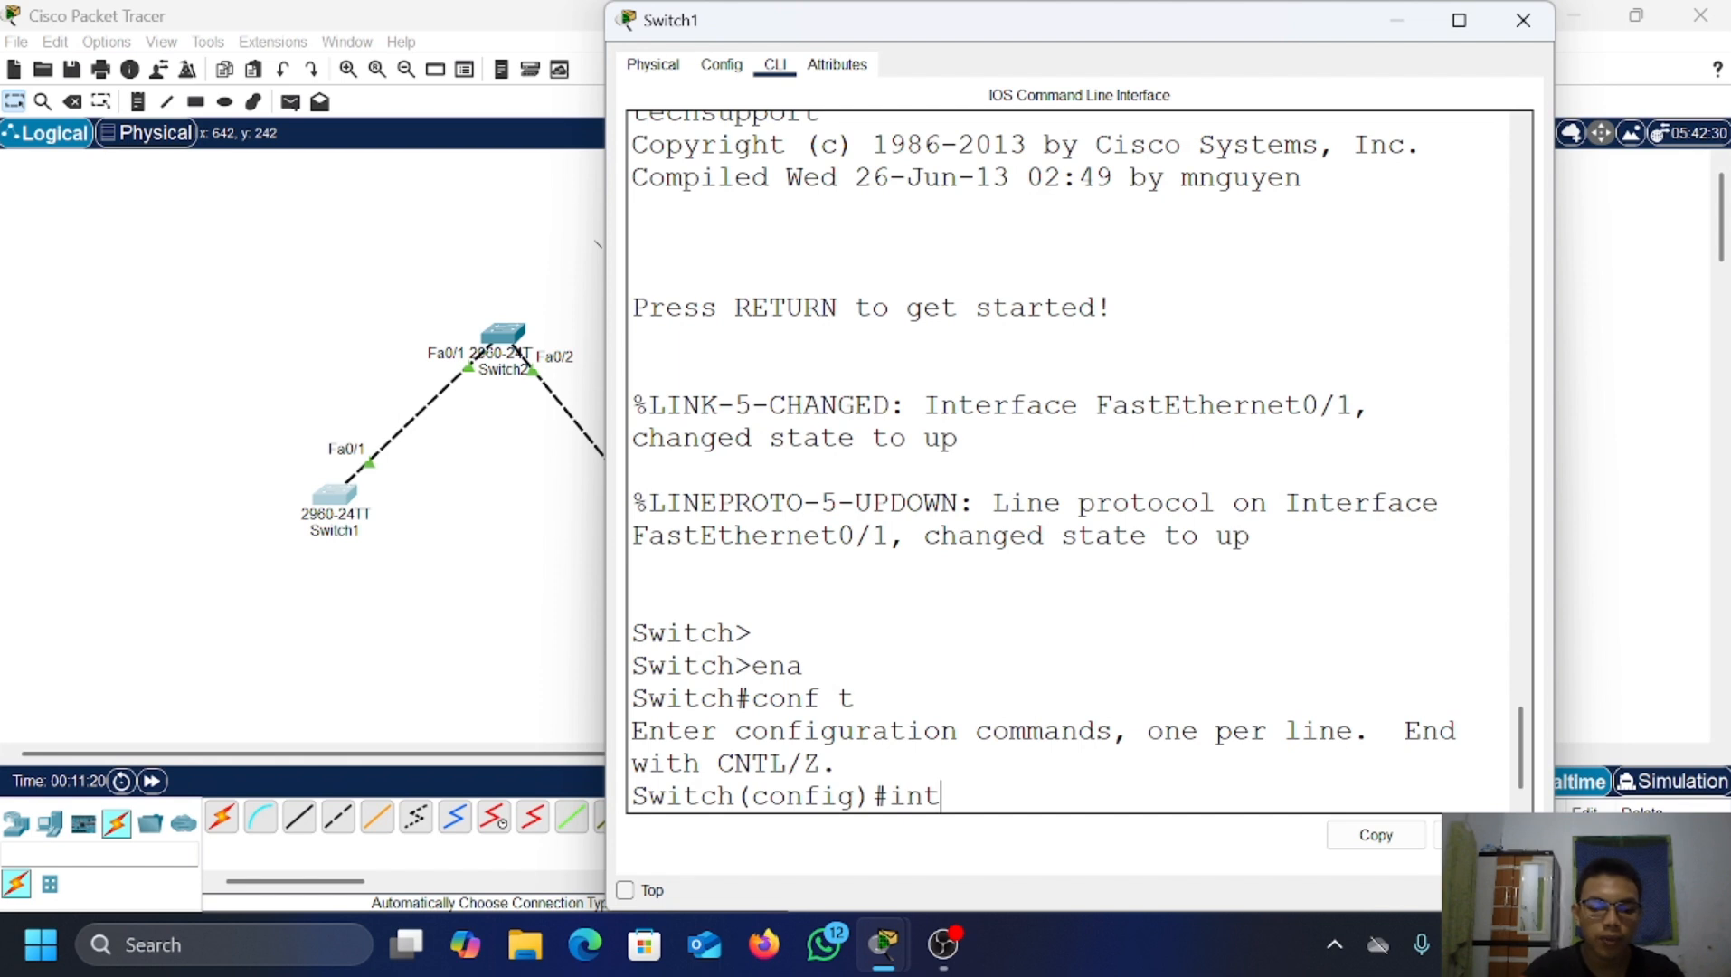
{"action": "type", "text": " fa0/1"}
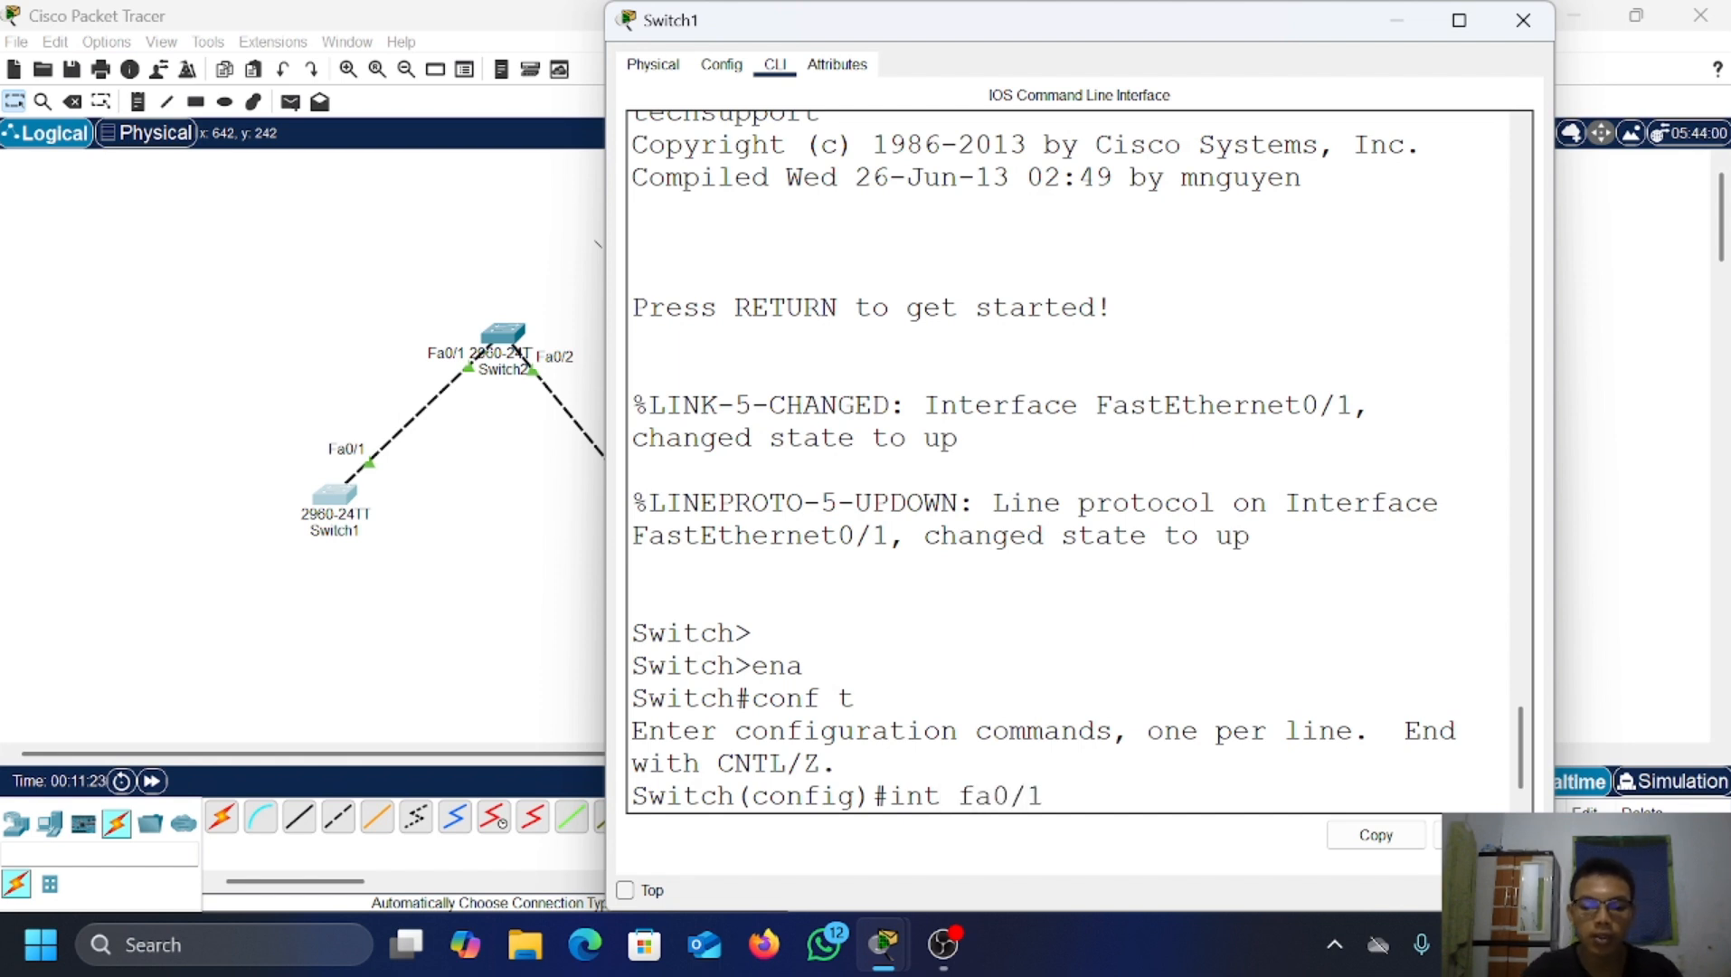
{"action": "key", "text": "Return"}
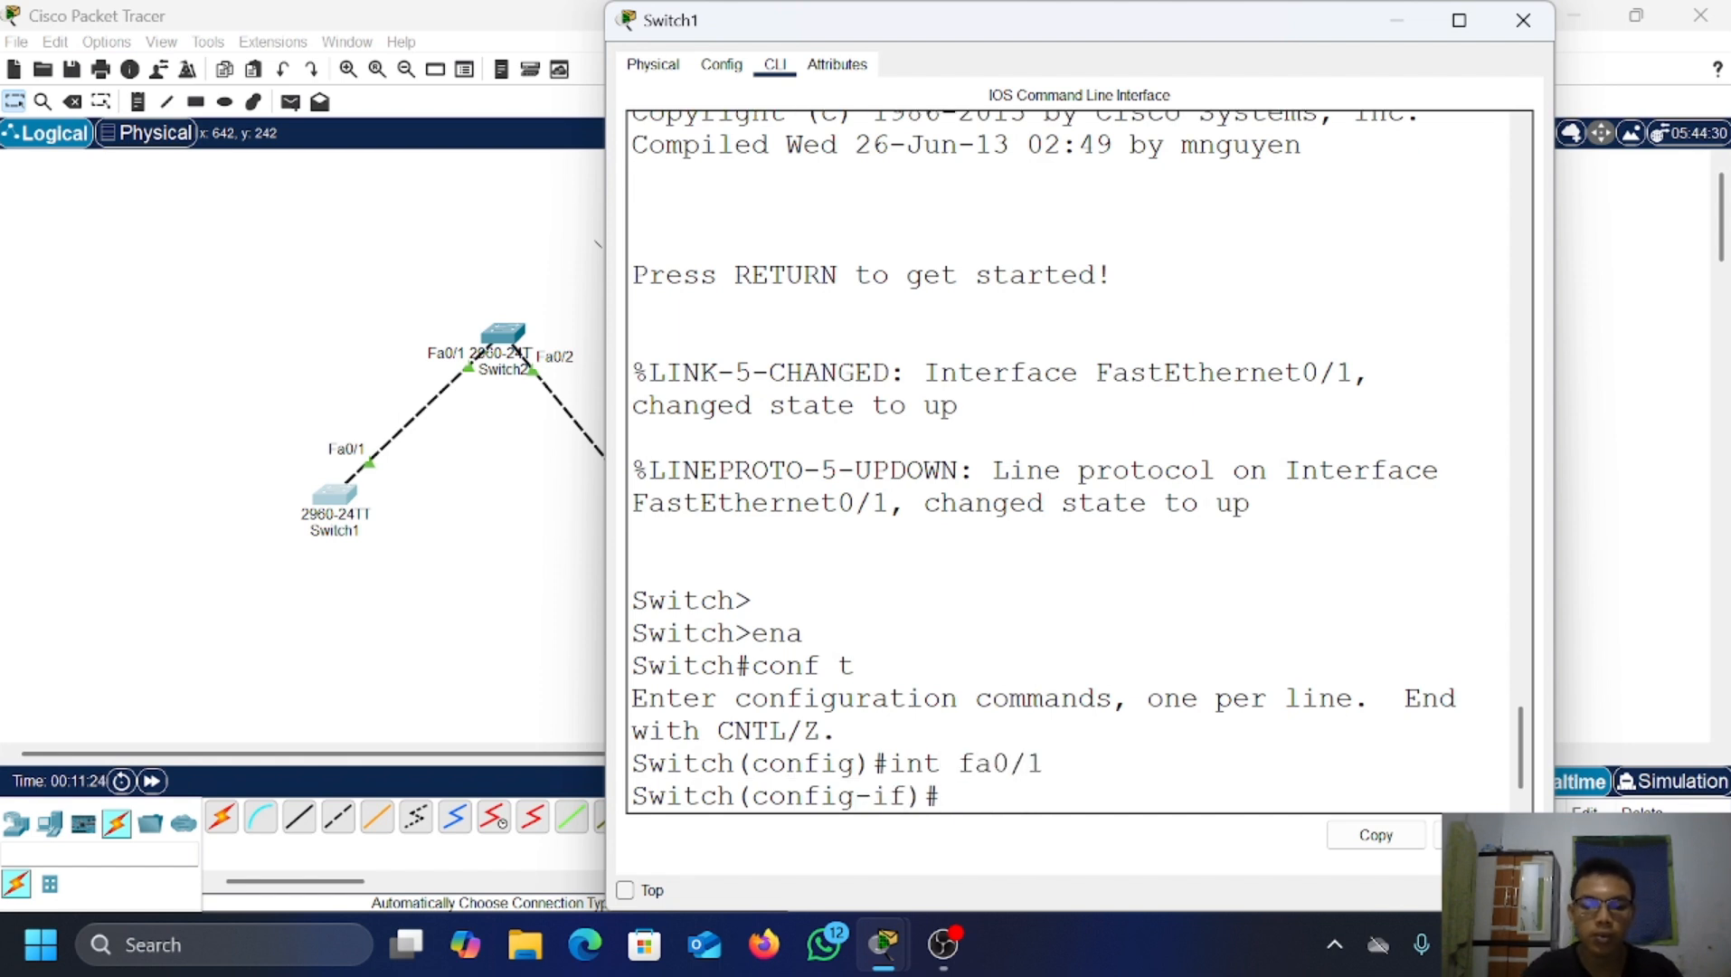
{"action": "type", "text": "swi"}
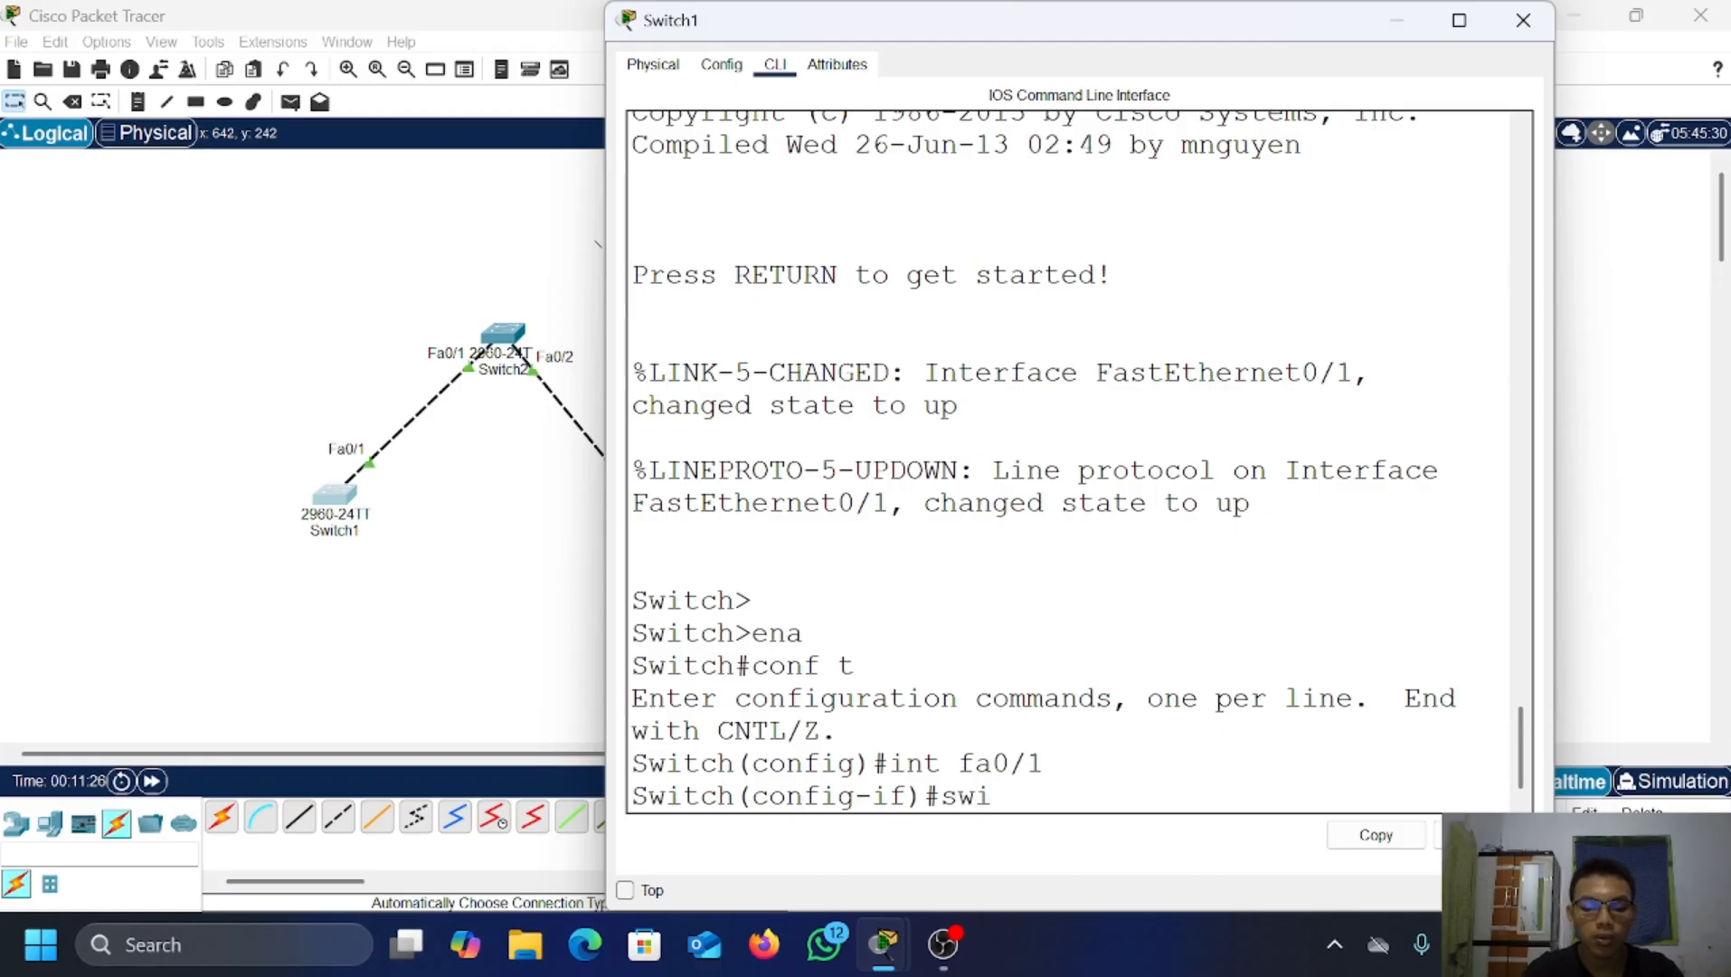
{"action": "type", "text": "tchport m"}
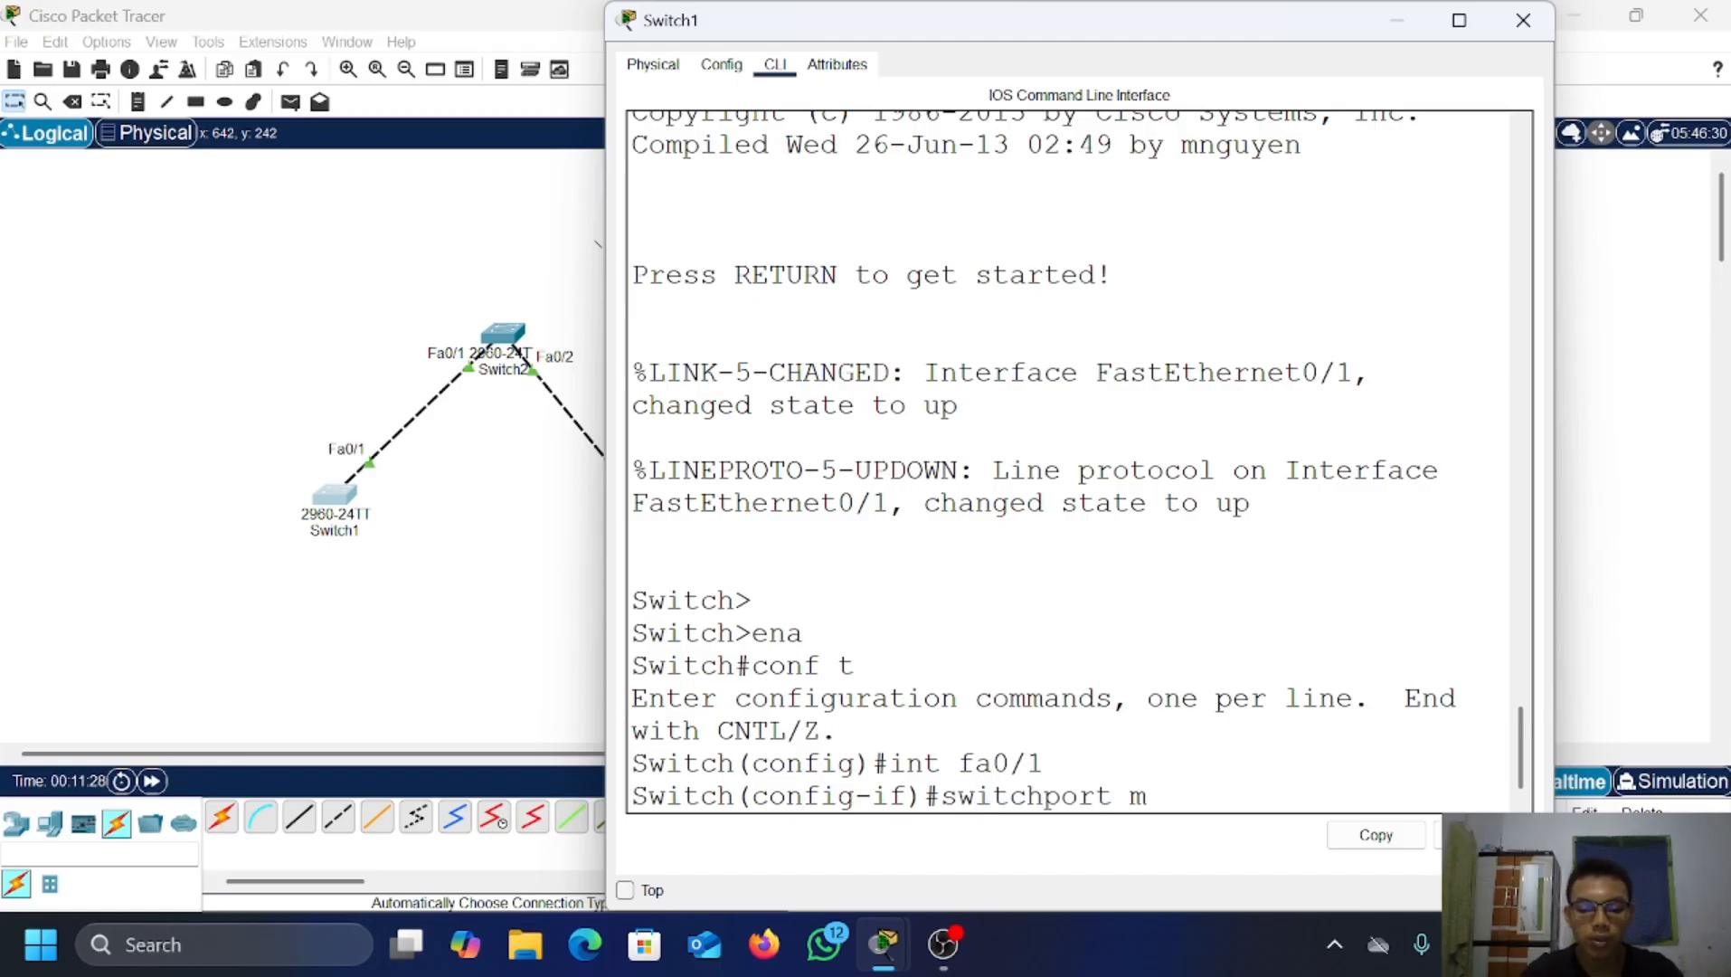
{"action": "type", "text": "ode trunk"}
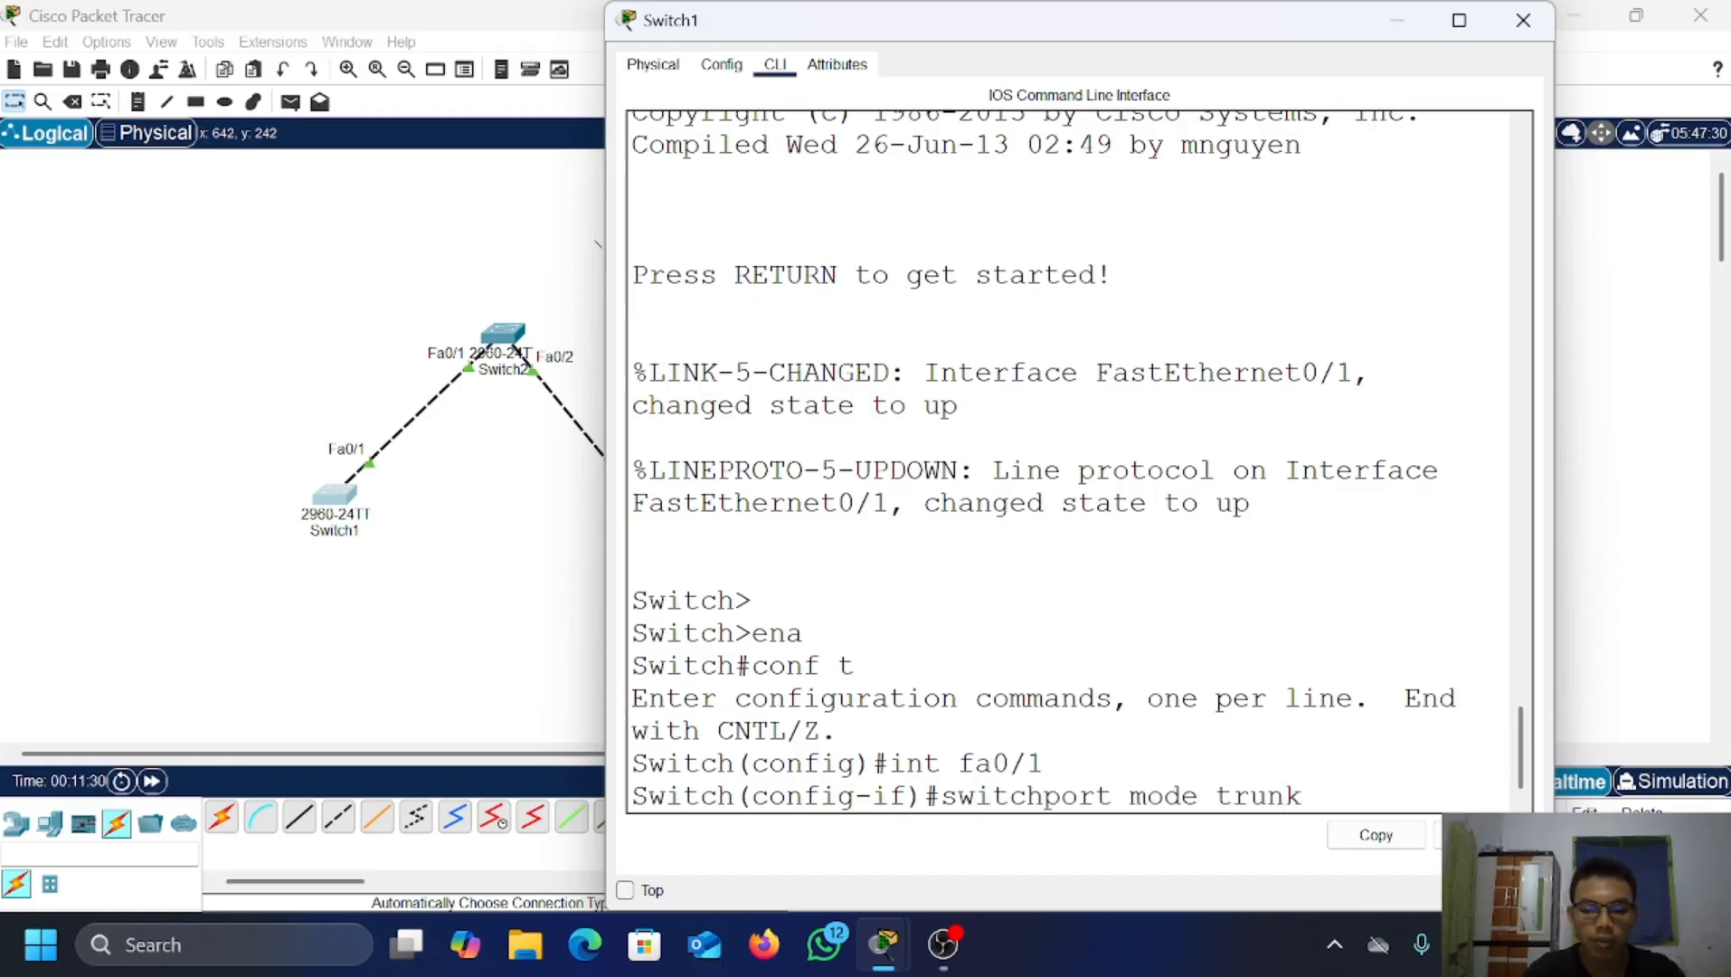
{"action": "key", "text": "Return"}
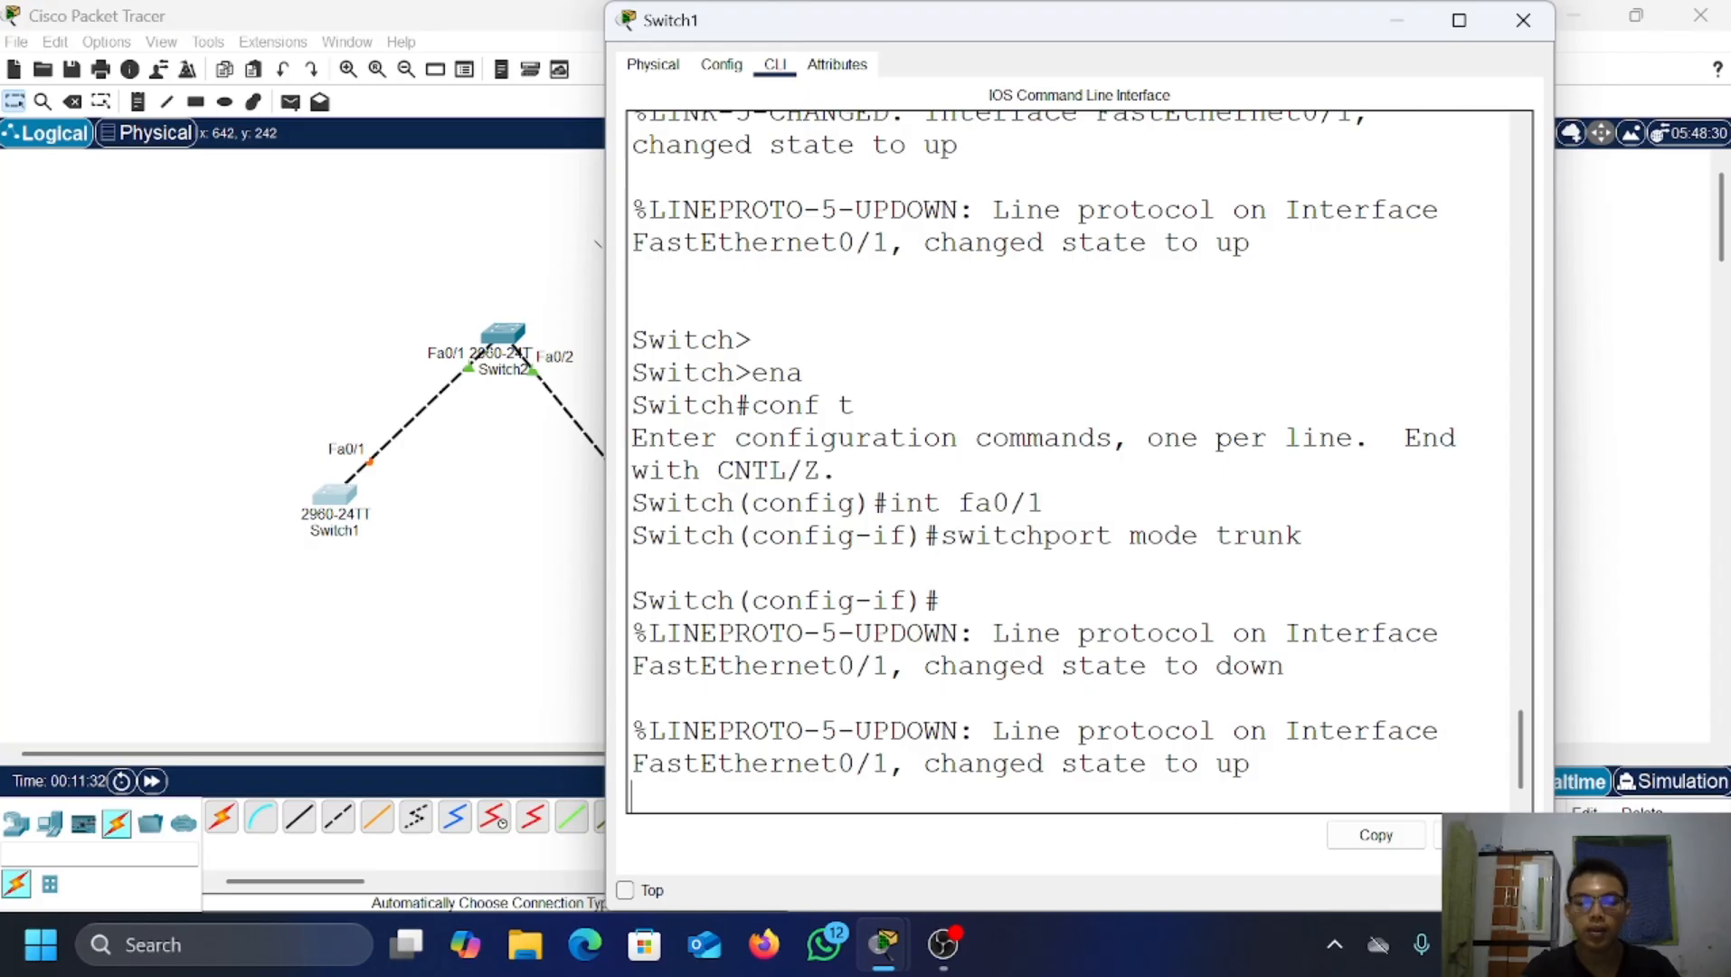
{"action": "key", "text": "Return"}
{"action": "type", "text": "wx"}
{"action": "key", "text": "Return"}
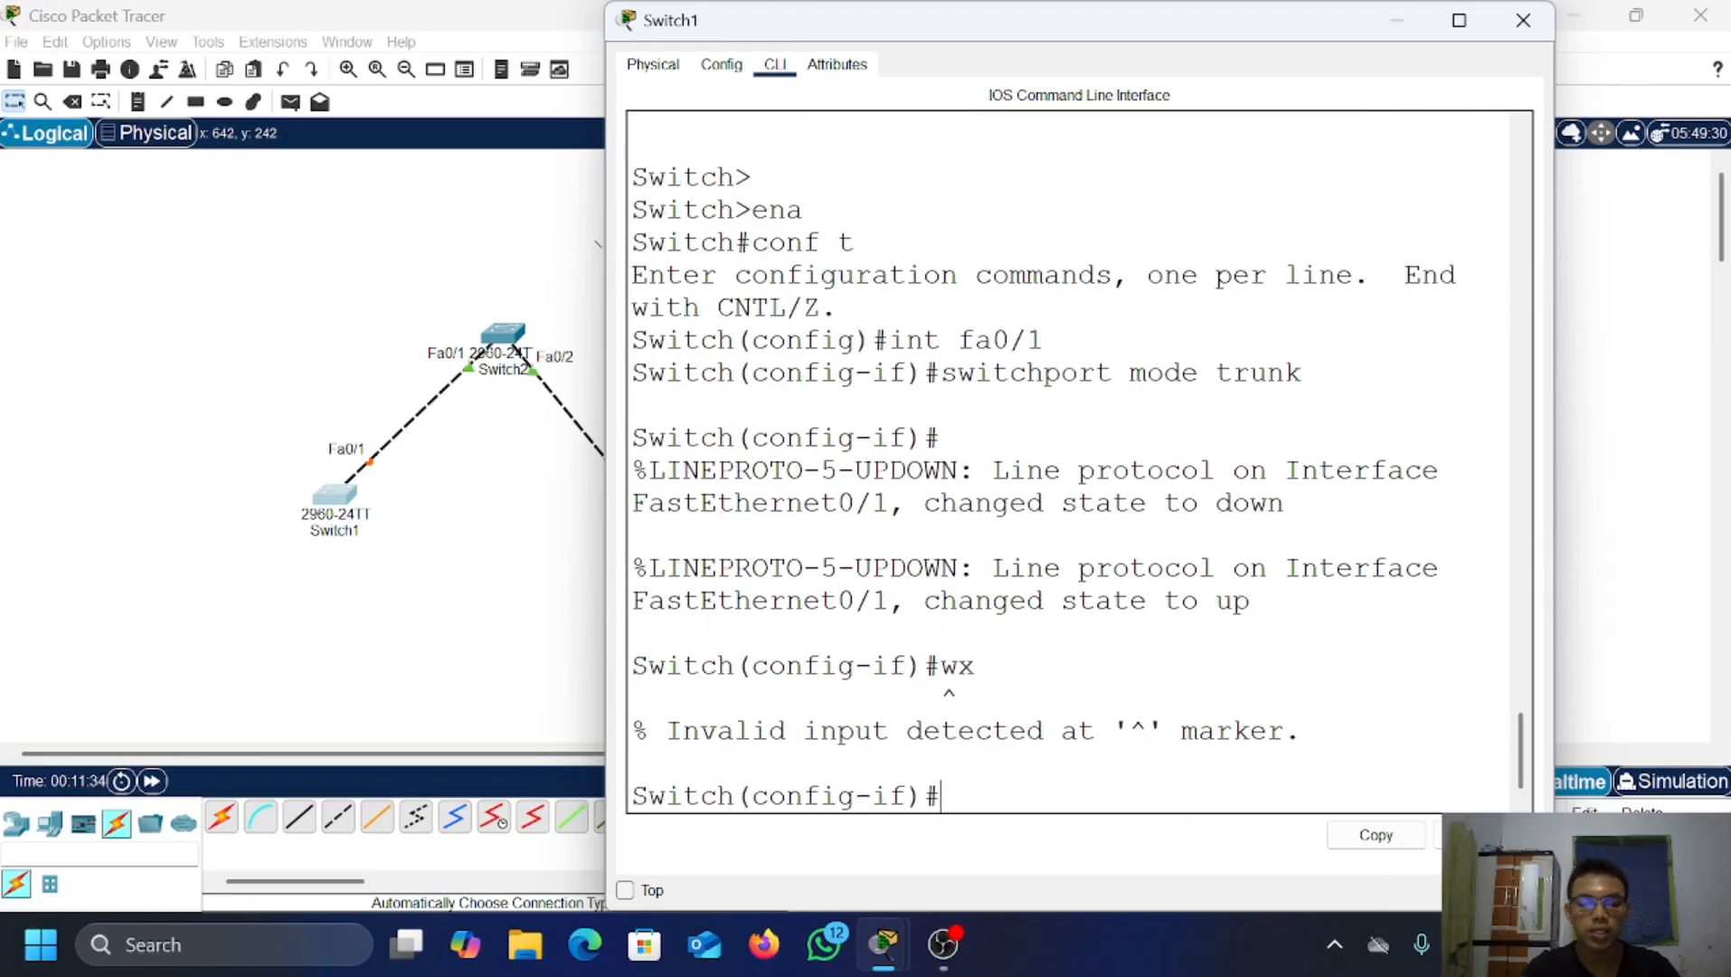
{"action": "type", "text": "wx"}
{"action": "key", "text": "BackSpace"}
{"action": "key", "text": "BackSpace"}
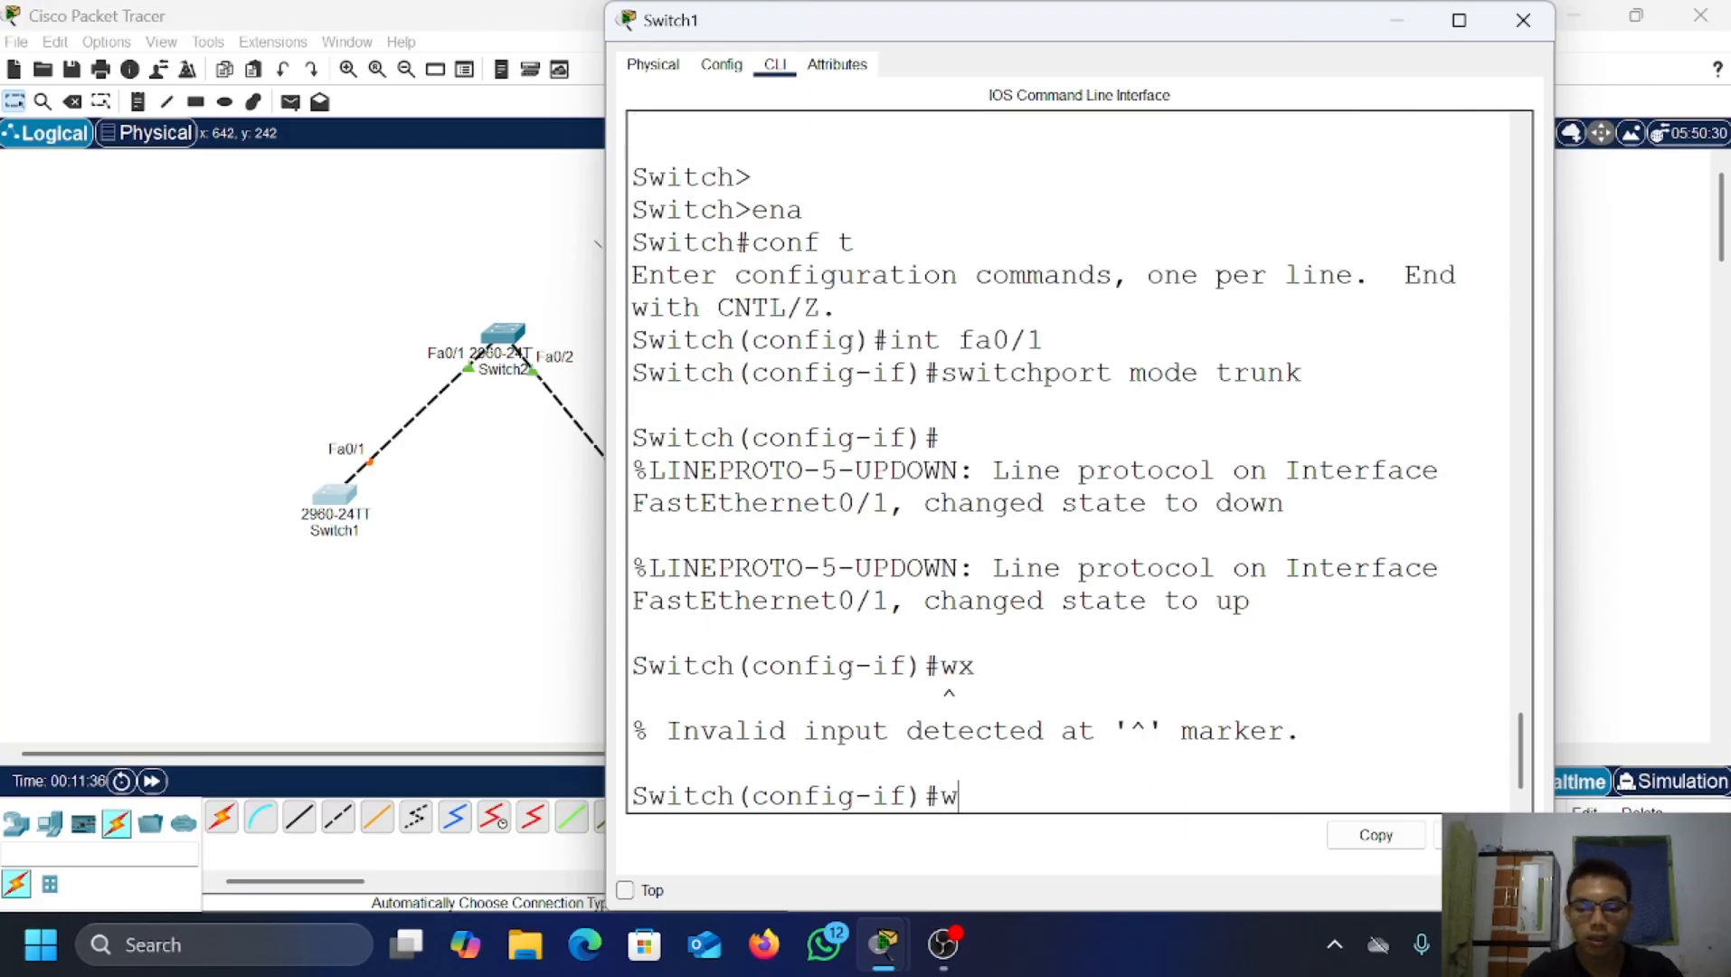
{"action": "type", "text": "ex"}
{"action": "key", "text": "Return"}
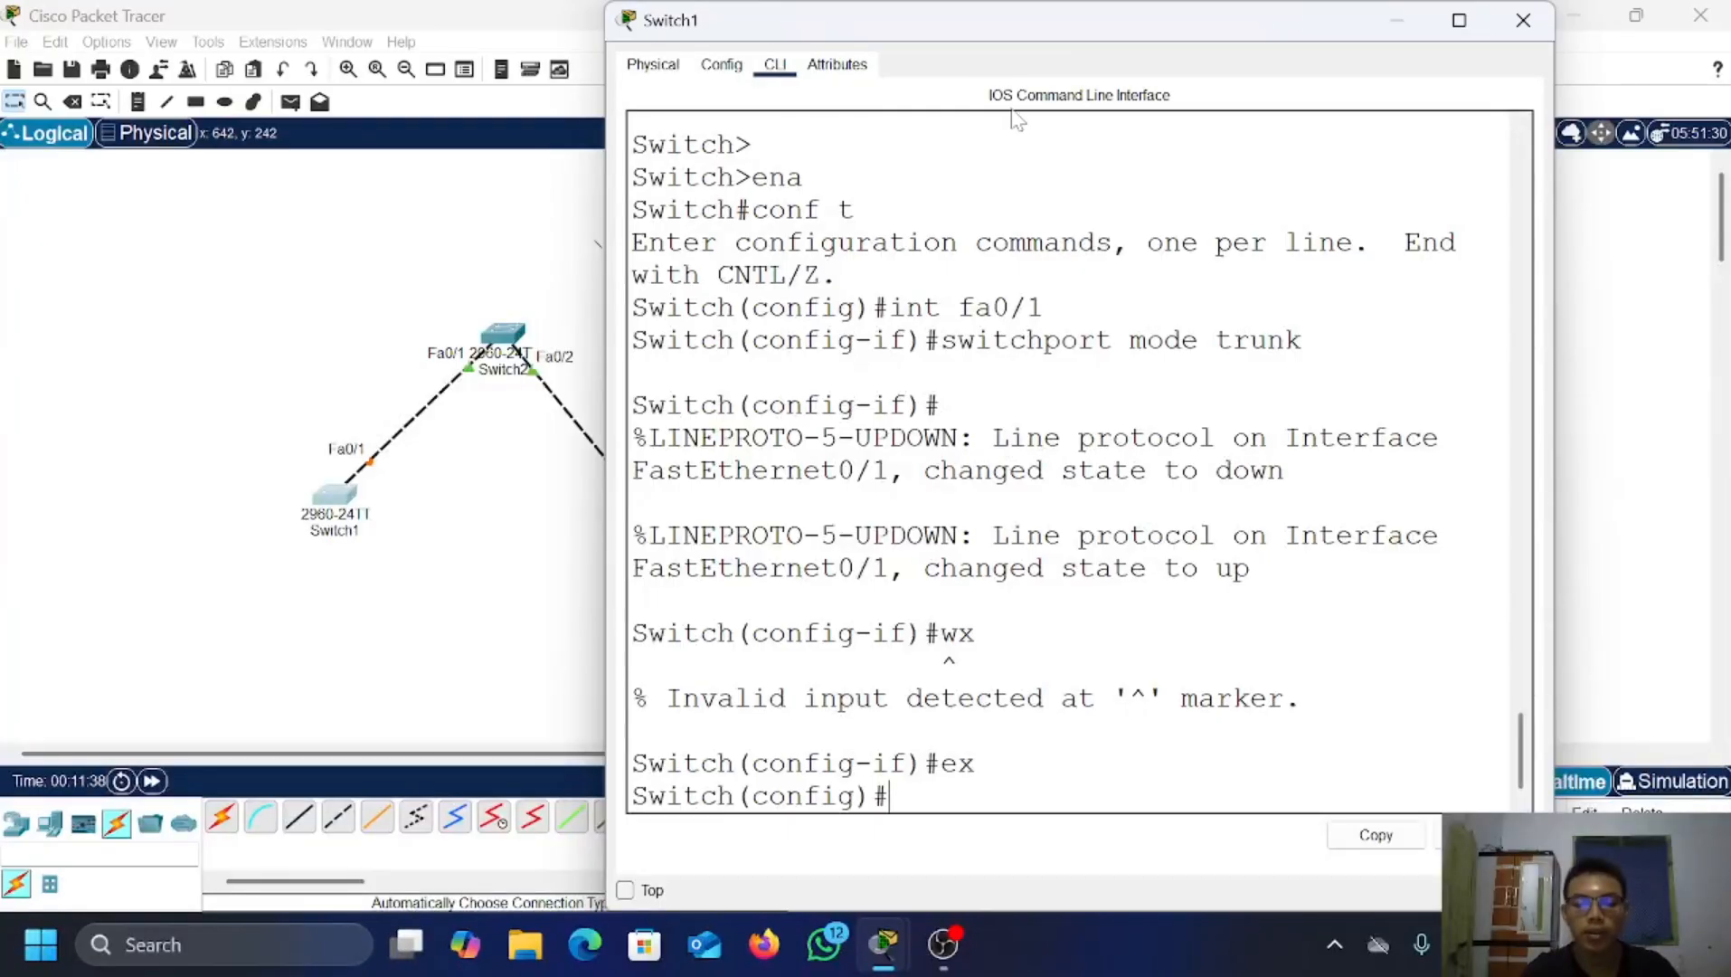
Step: Minimize Switch1, then open Switch2's CLI in global configuration mode
{"action": "left_click", "coordinate": [1395, 16]}
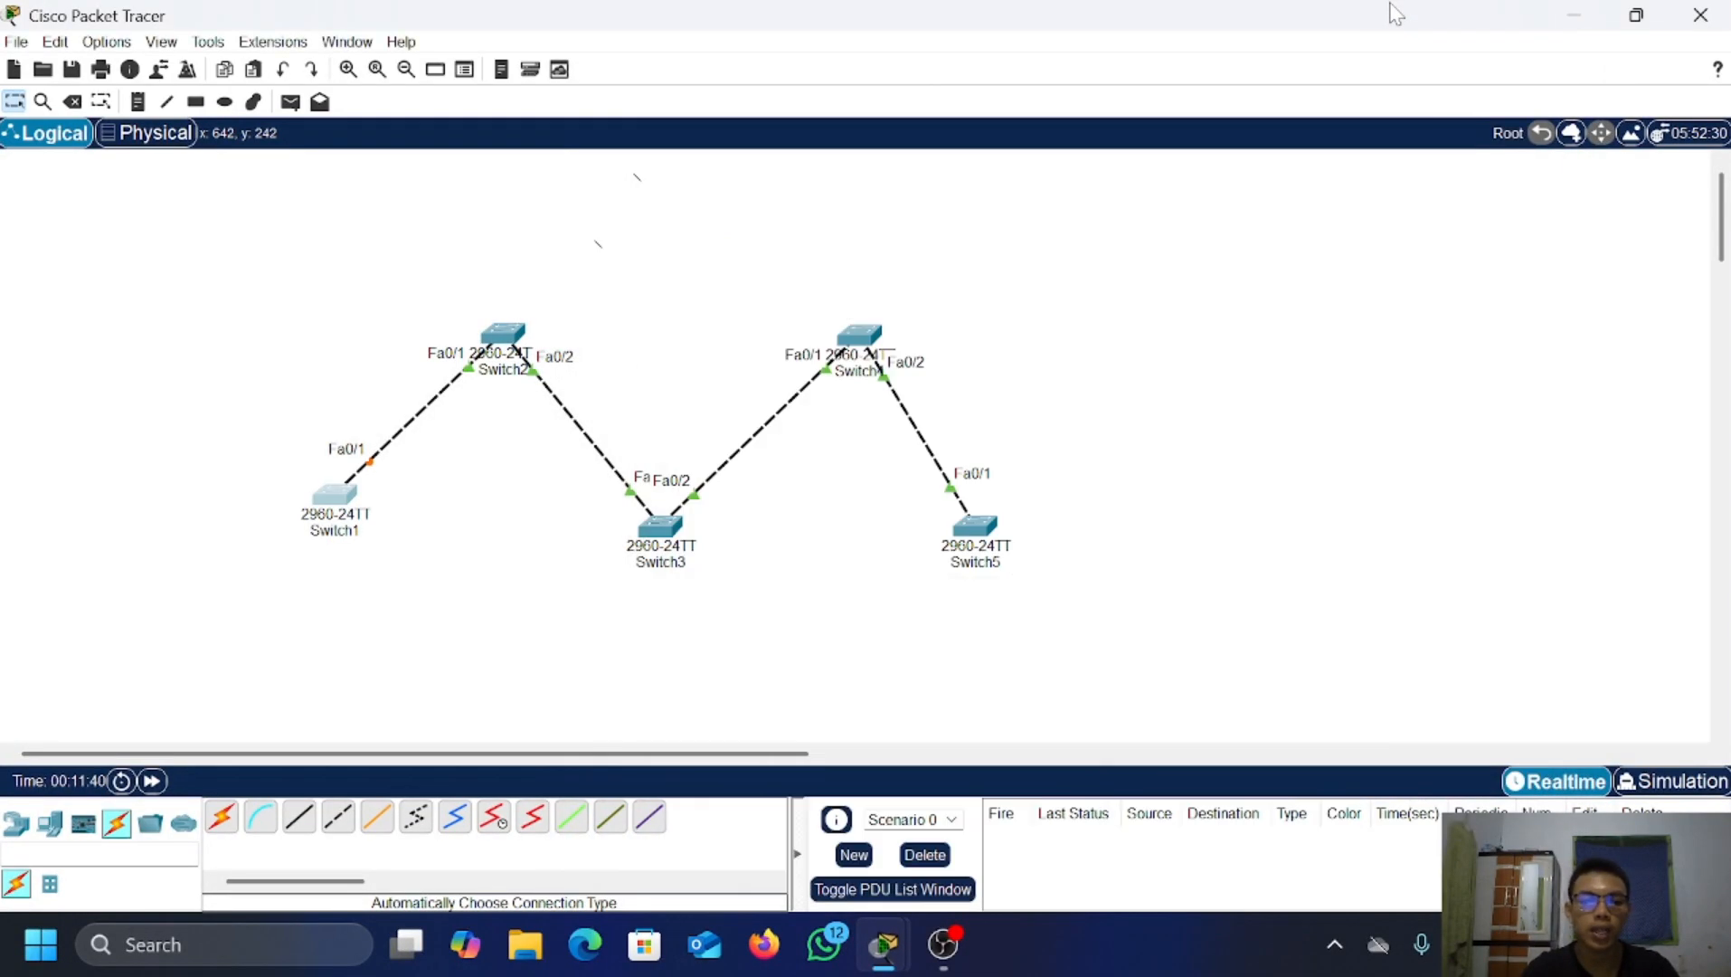
{"action": "left_click", "coordinate": [499, 336]}
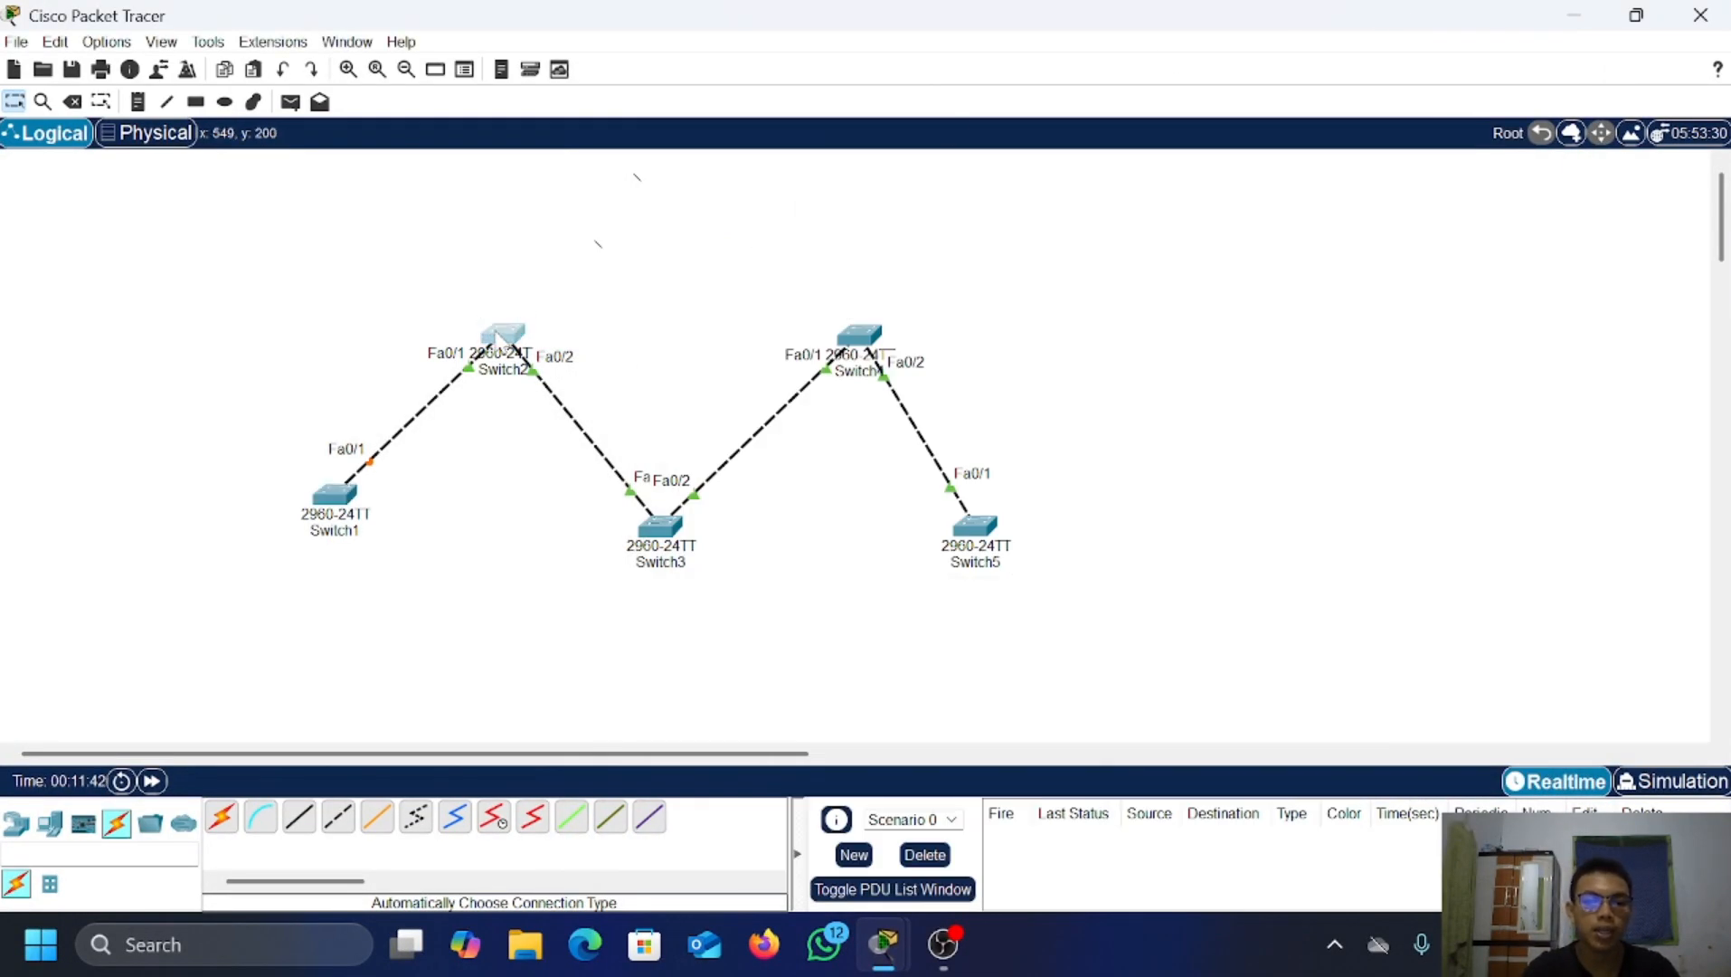
{"action": "left_click", "coordinate": [775, 64]}
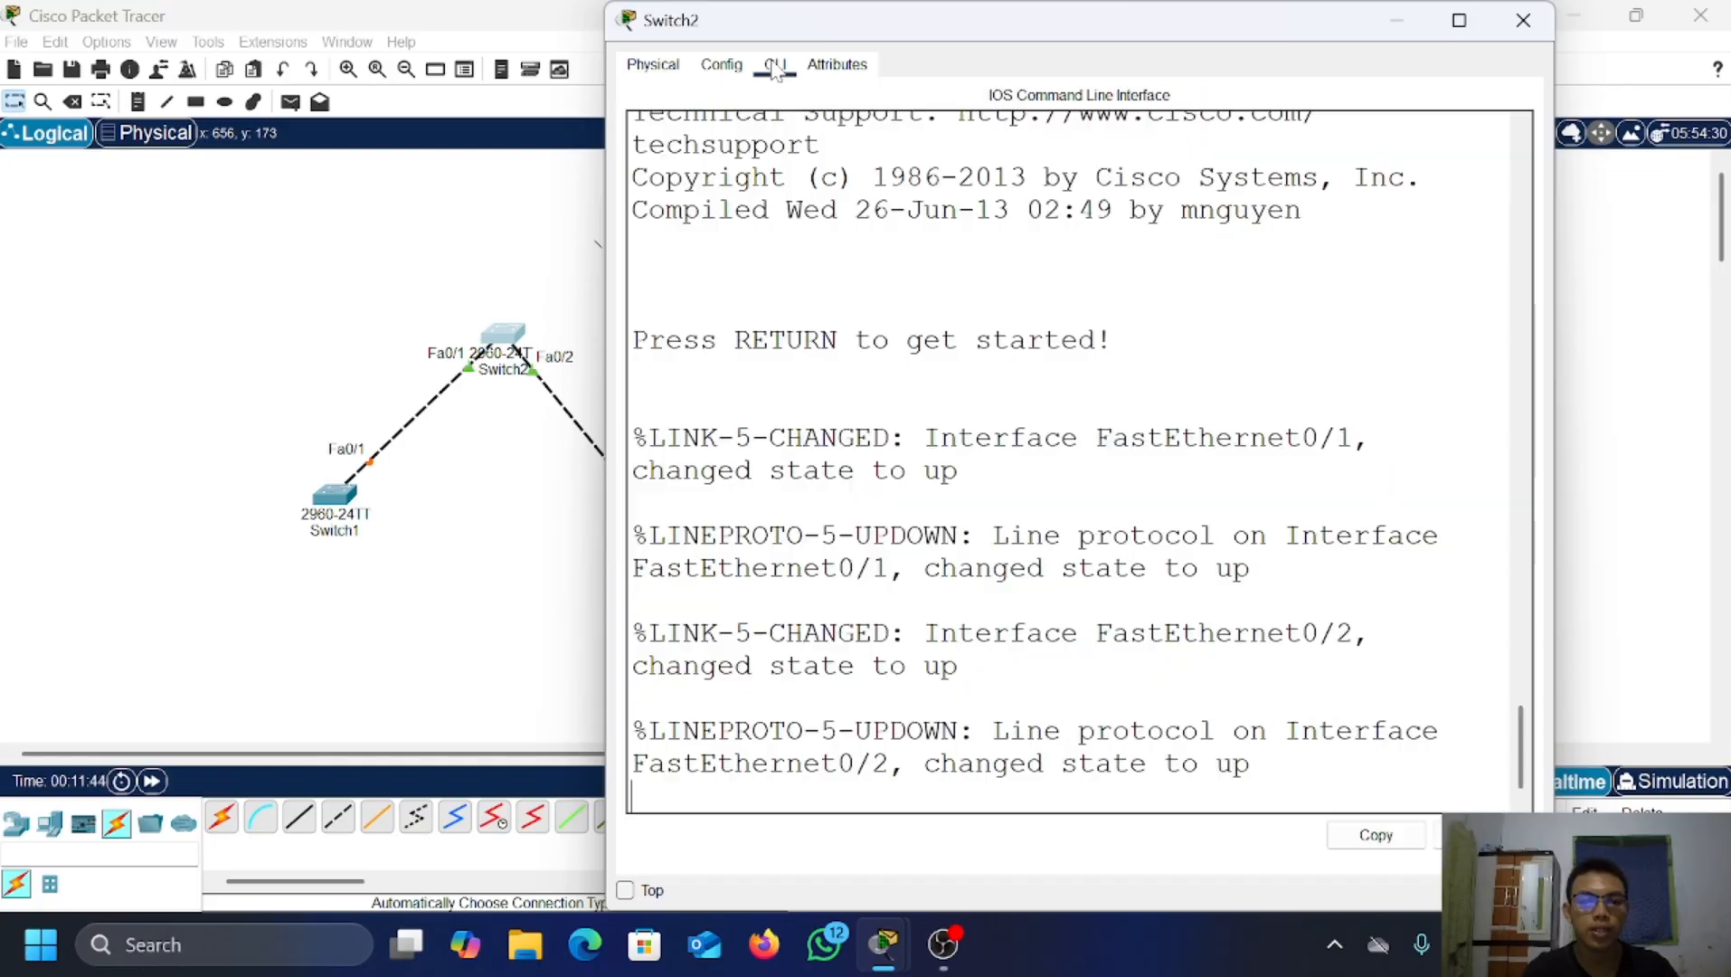
{"action": "key", "text": "Return"}
{"action": "key", "text": "Return"}
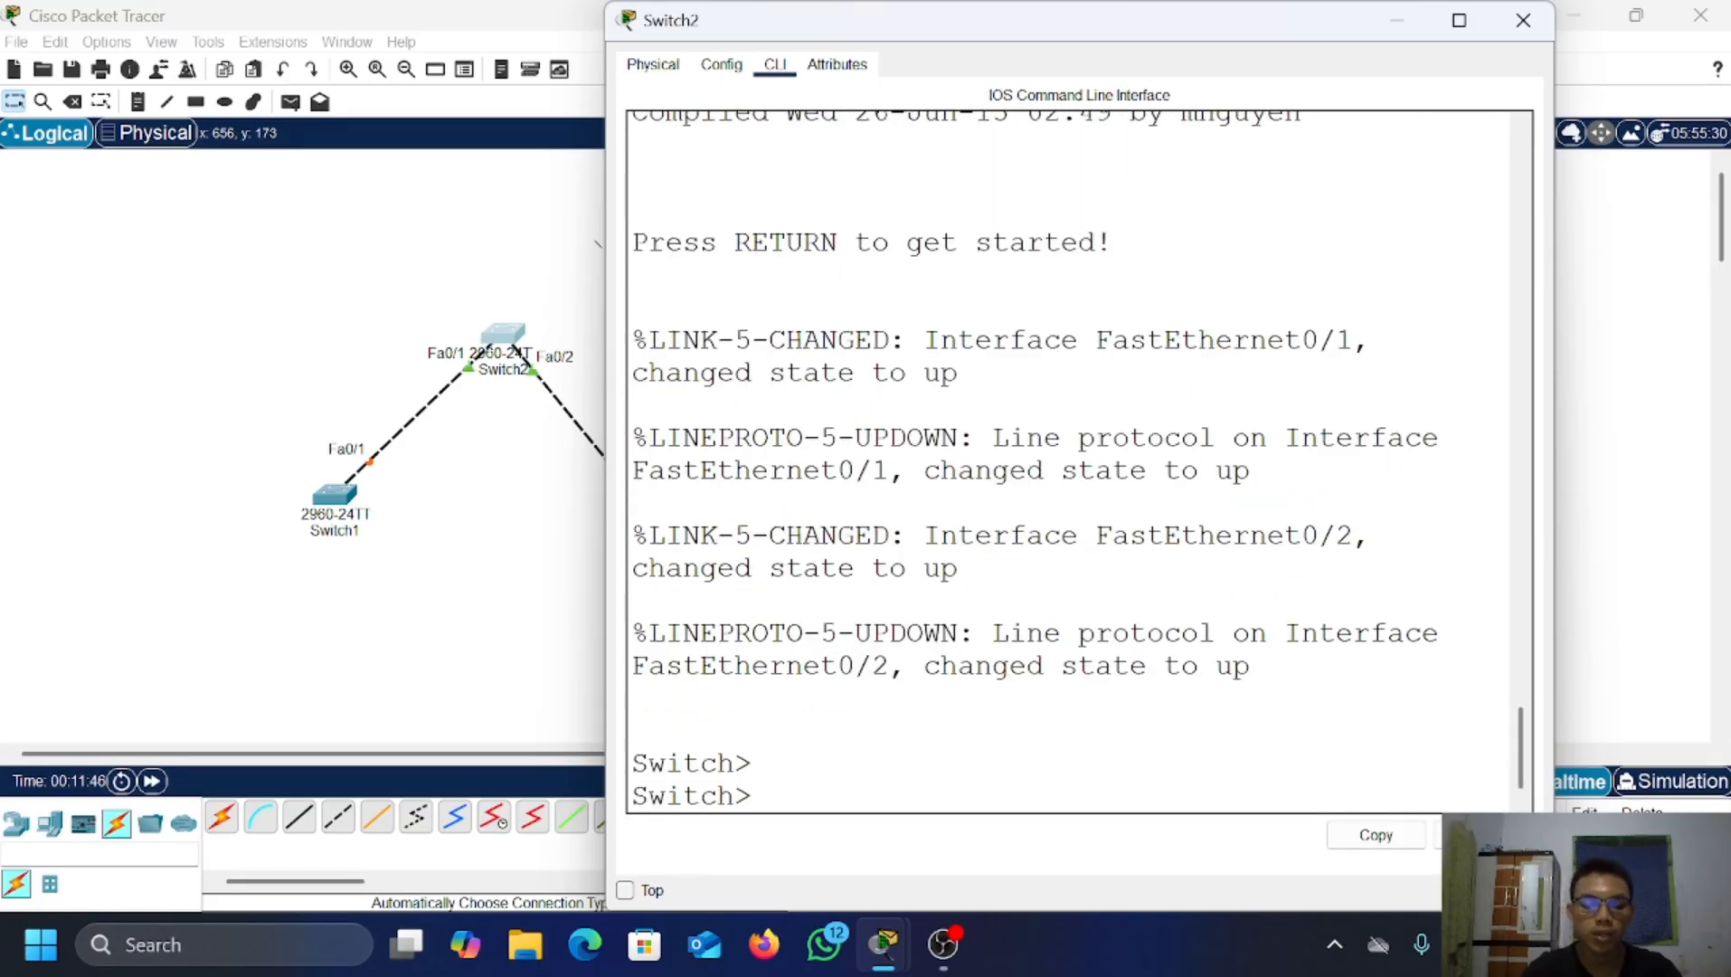
{"action": "type", "text": "ena"}
{"action": "key", "text": "Return"}
{"action": "type", "text": "conf t"}
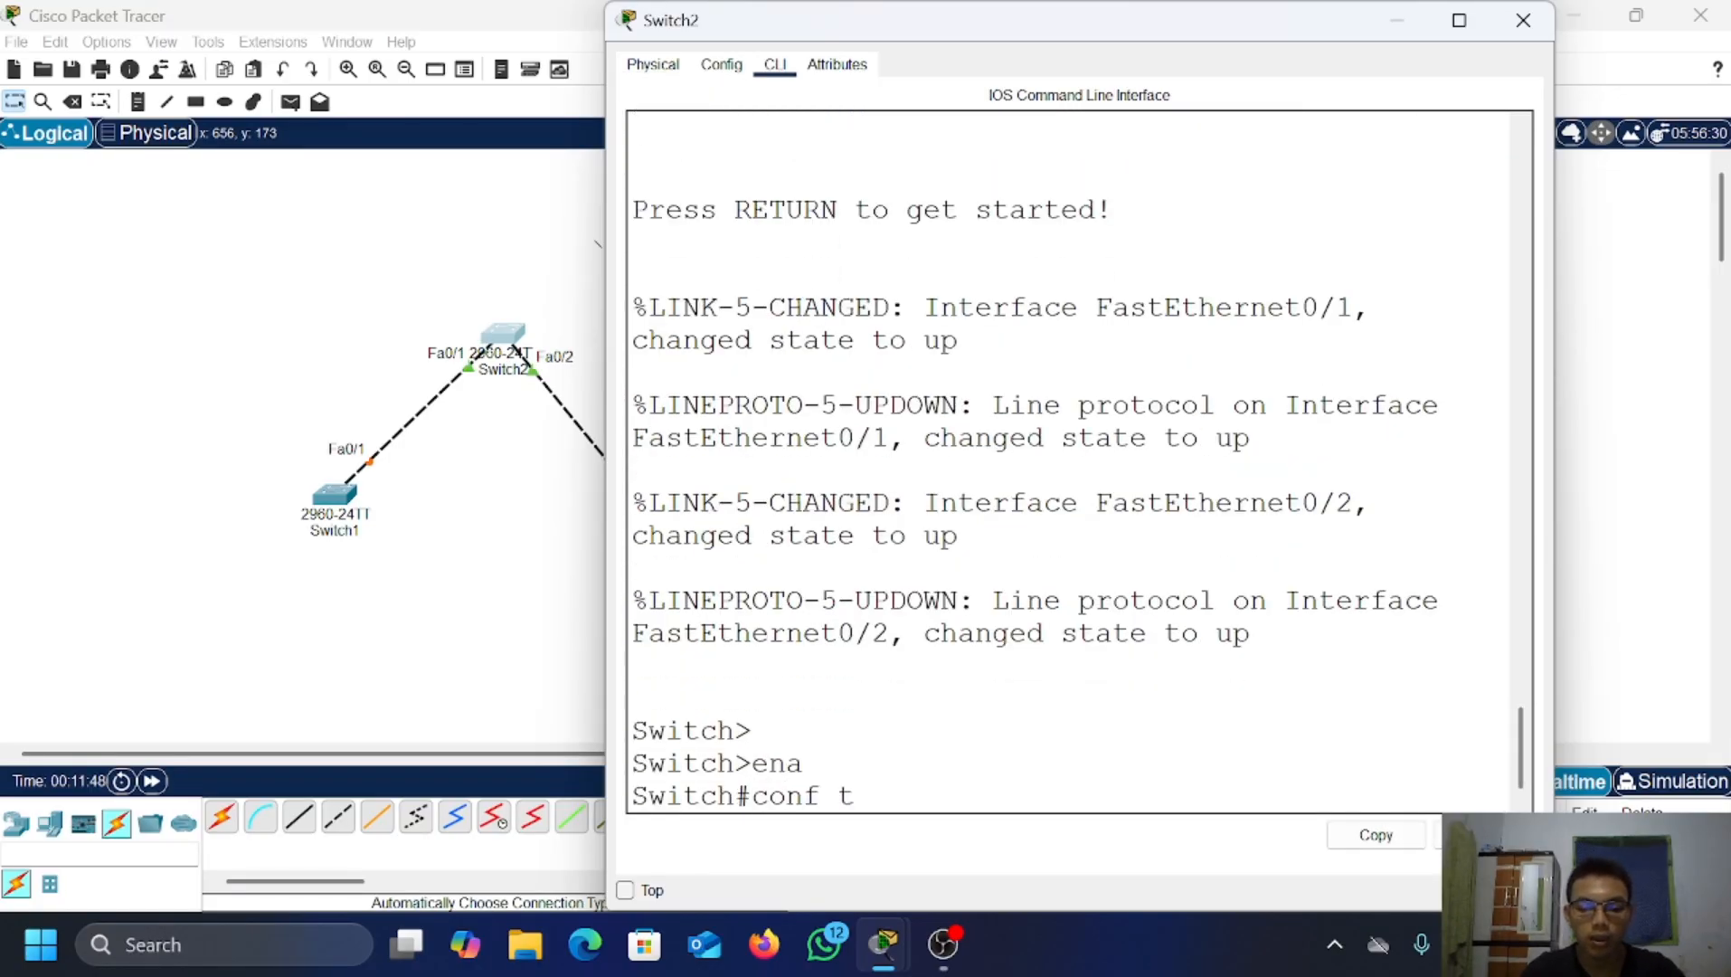
{"action": "key", "text": "Return"}
Step: Make Switch2's interface range fa0/1-2 trunk ports, exit, and close the window
{"action": "type", "text": "int fa"}
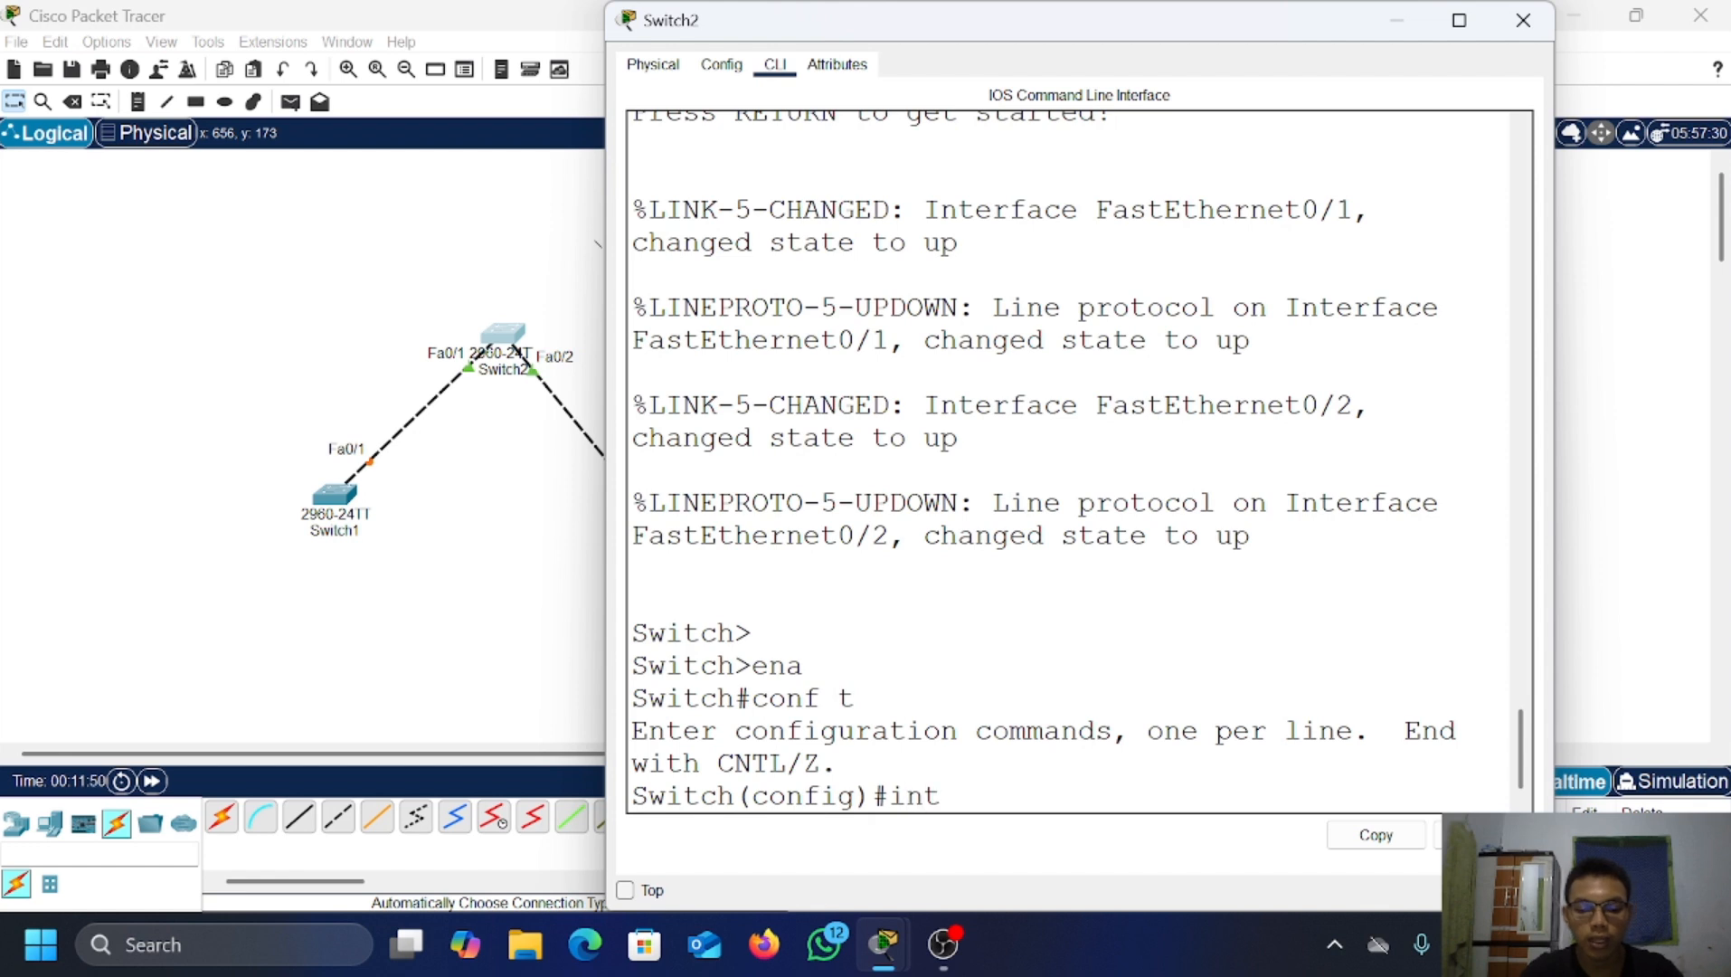
{"action": "key", "text": "BackSpace"}
{"action": "key", "text": "BackSpace"}
{"action": "type", "text": "ra"}
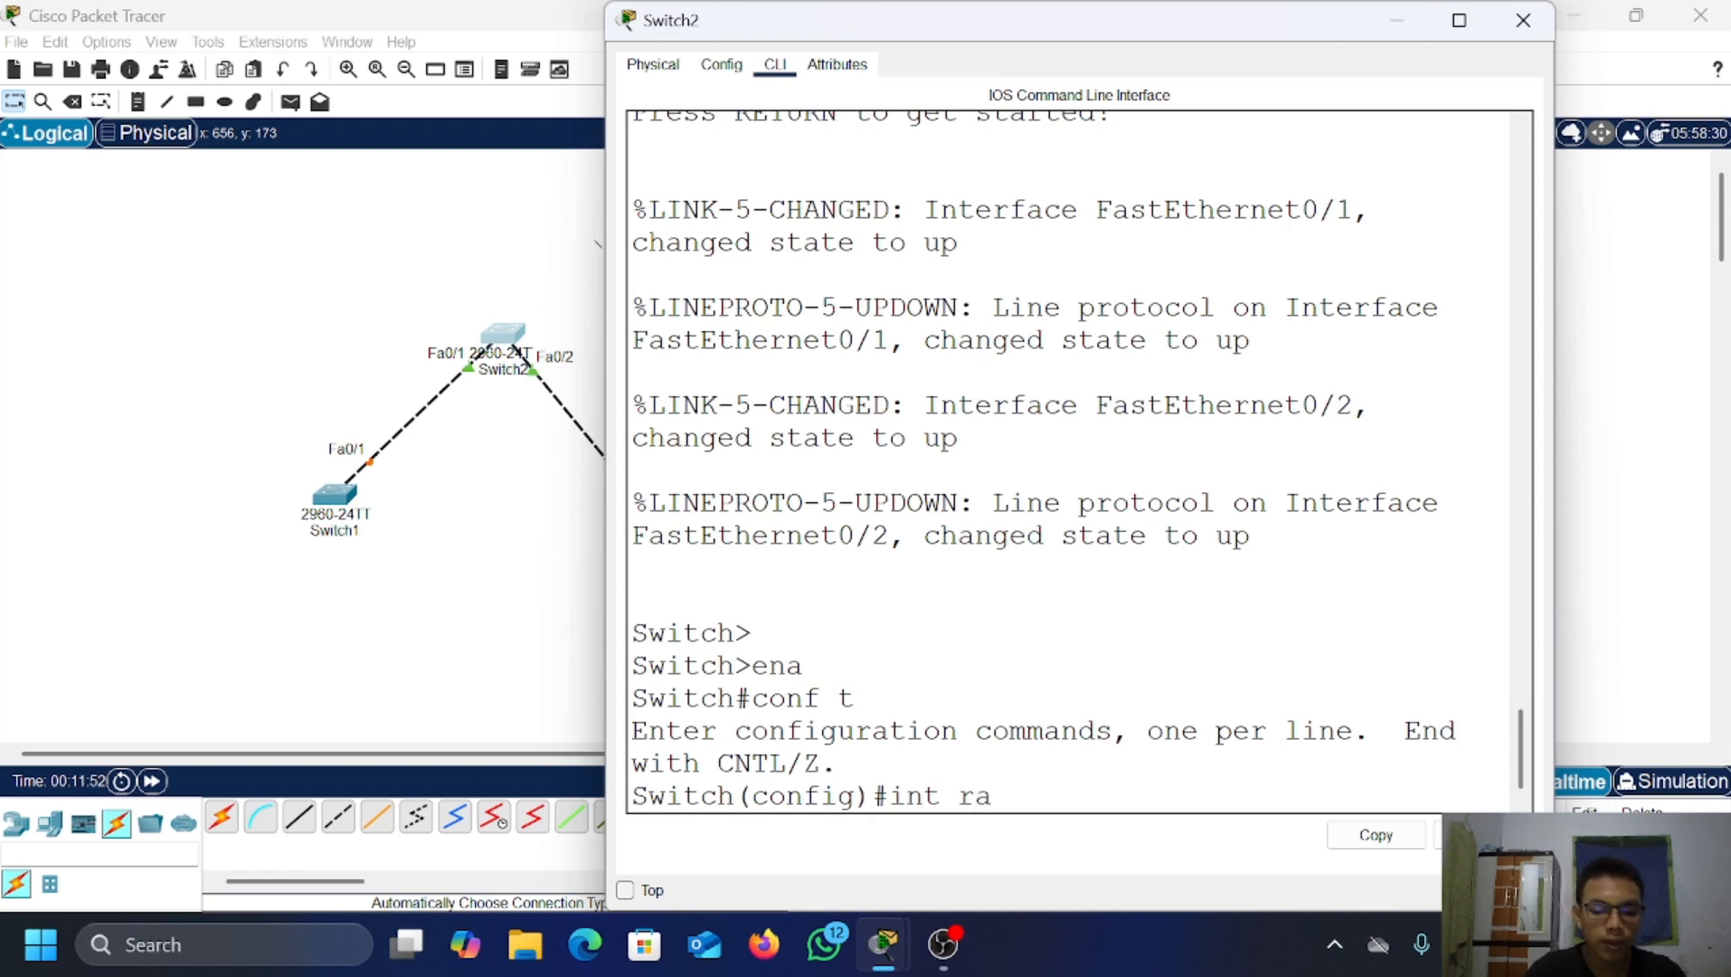
{"action": "type", "text": "nge fa0"}
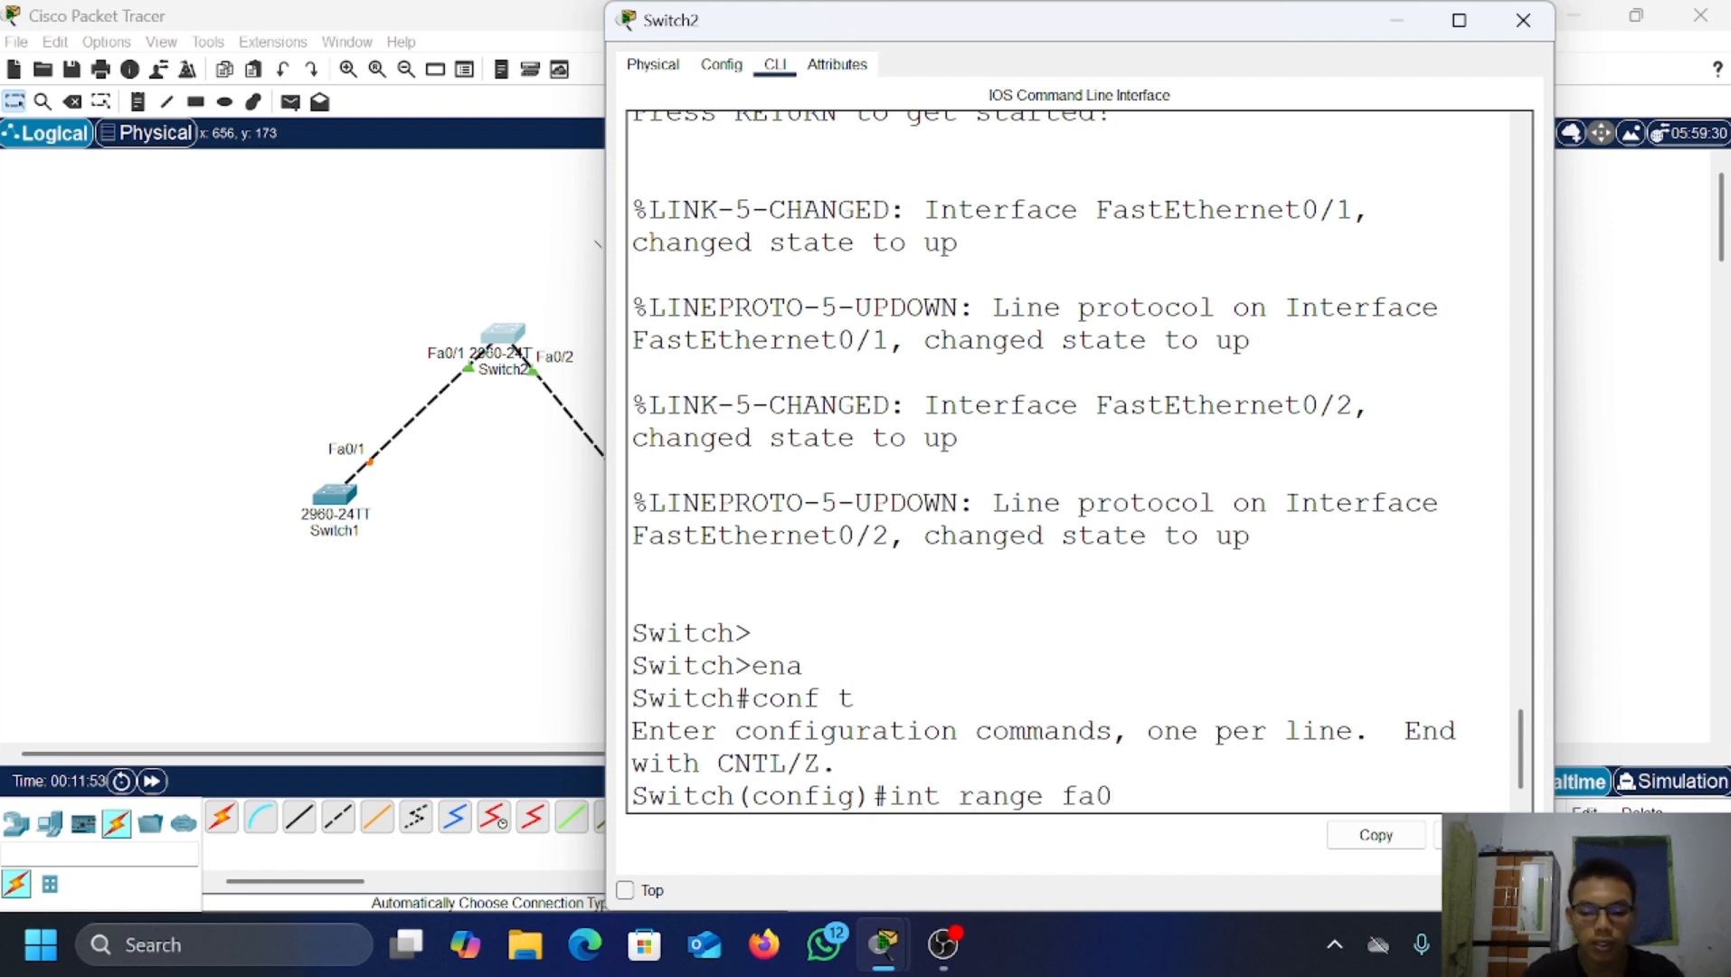
{"action": "type", "text": "/1-2"}
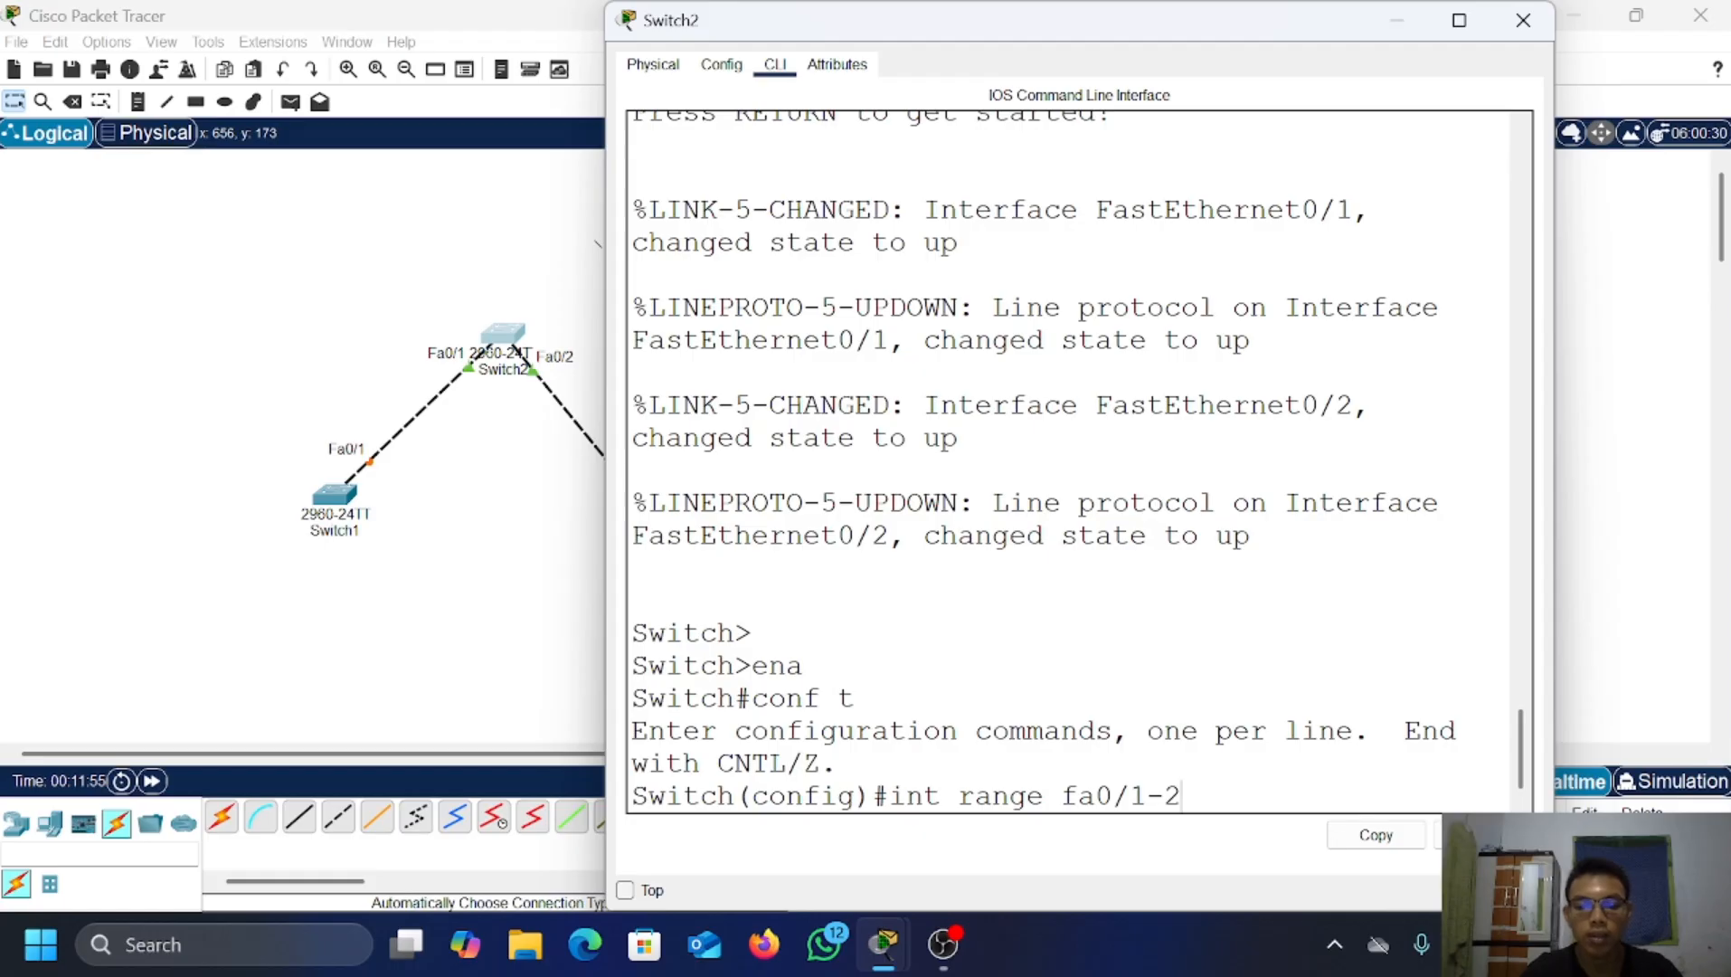
{"action": "key", "text": "Return"}
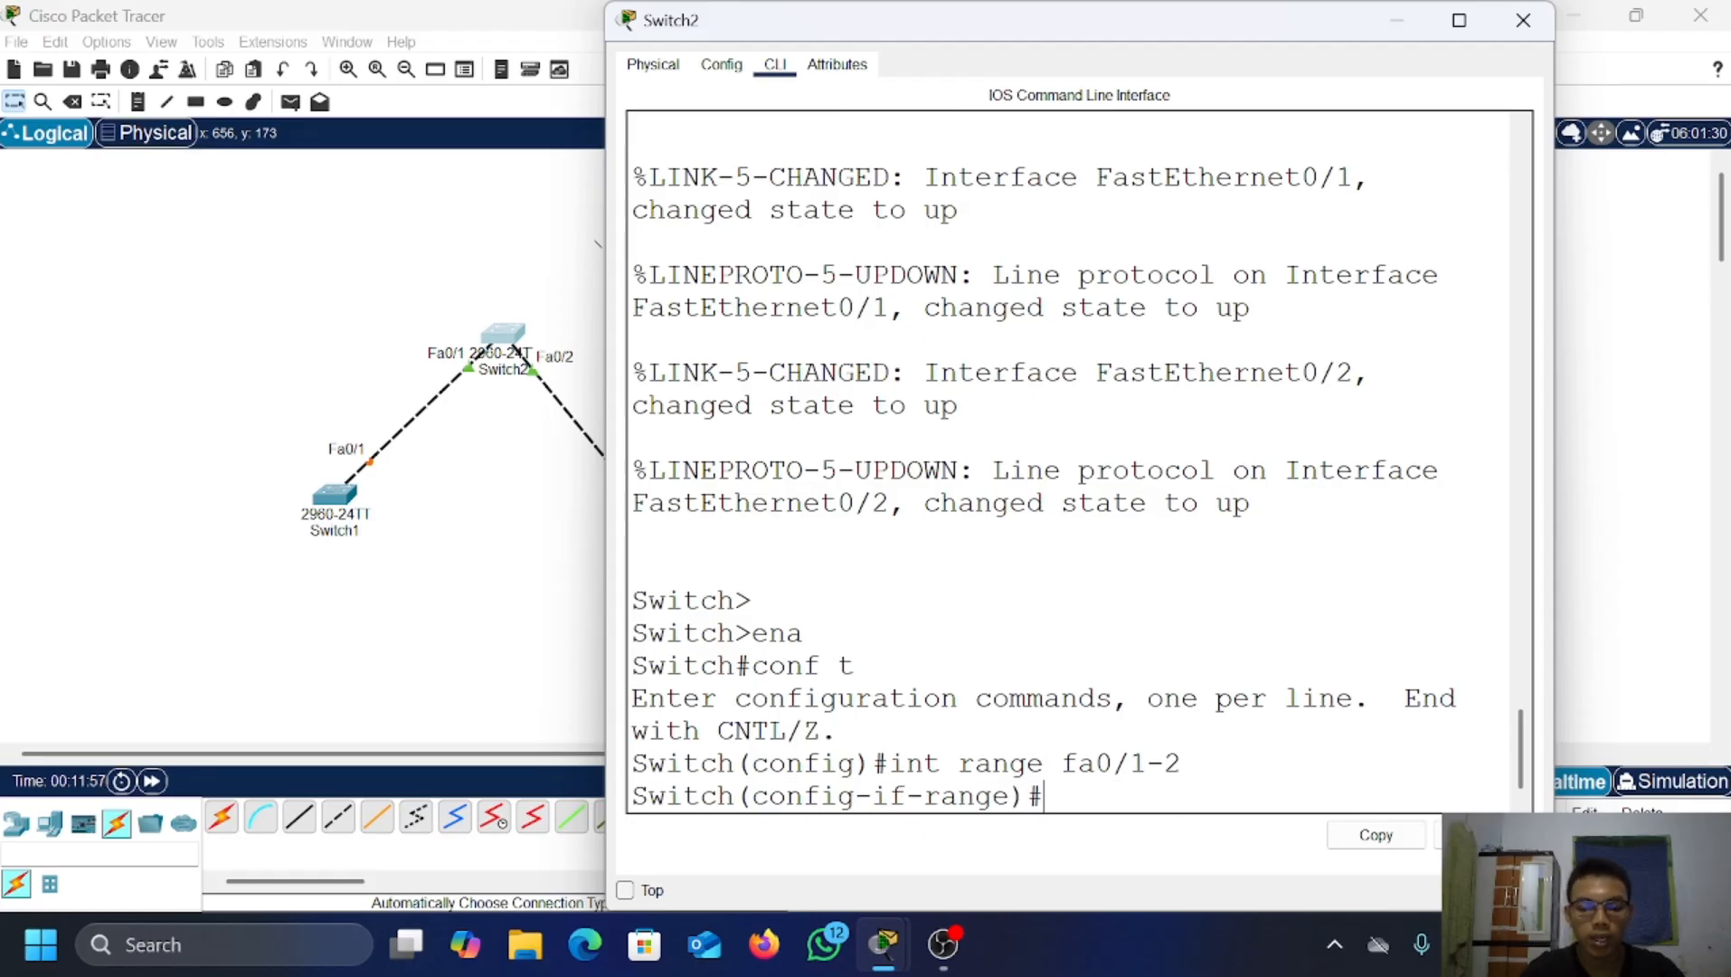
{"action": "type", "text": "sw"}
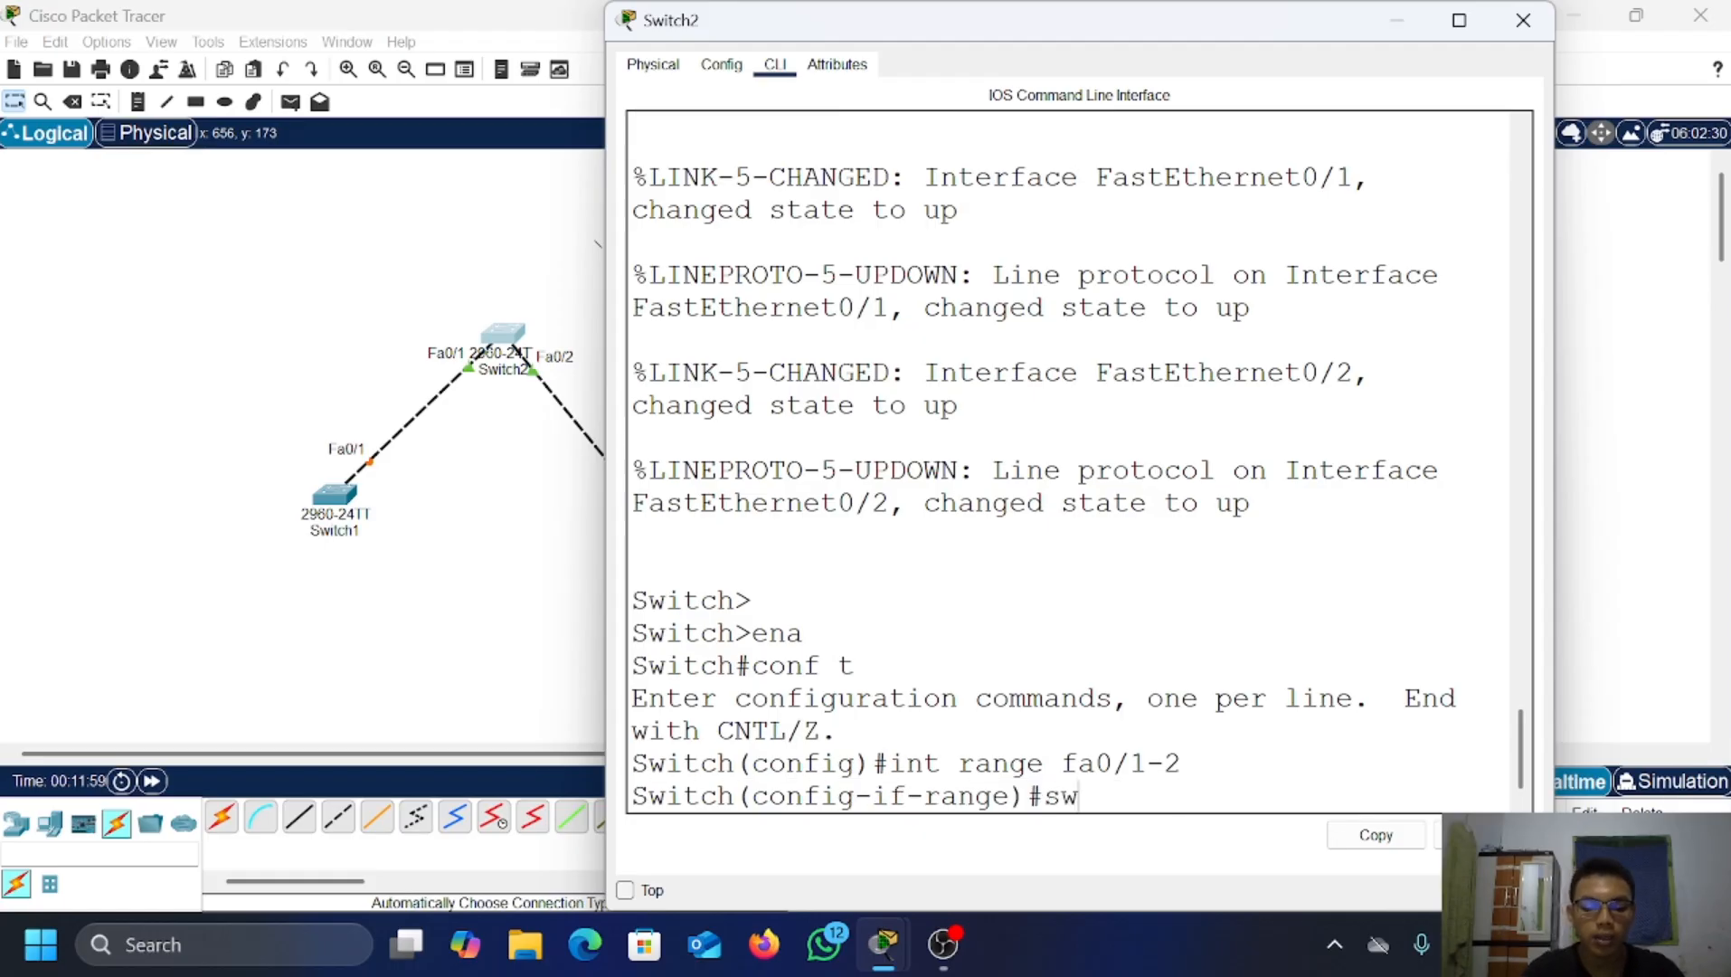
{"action": "type", "text": "itchpor"}
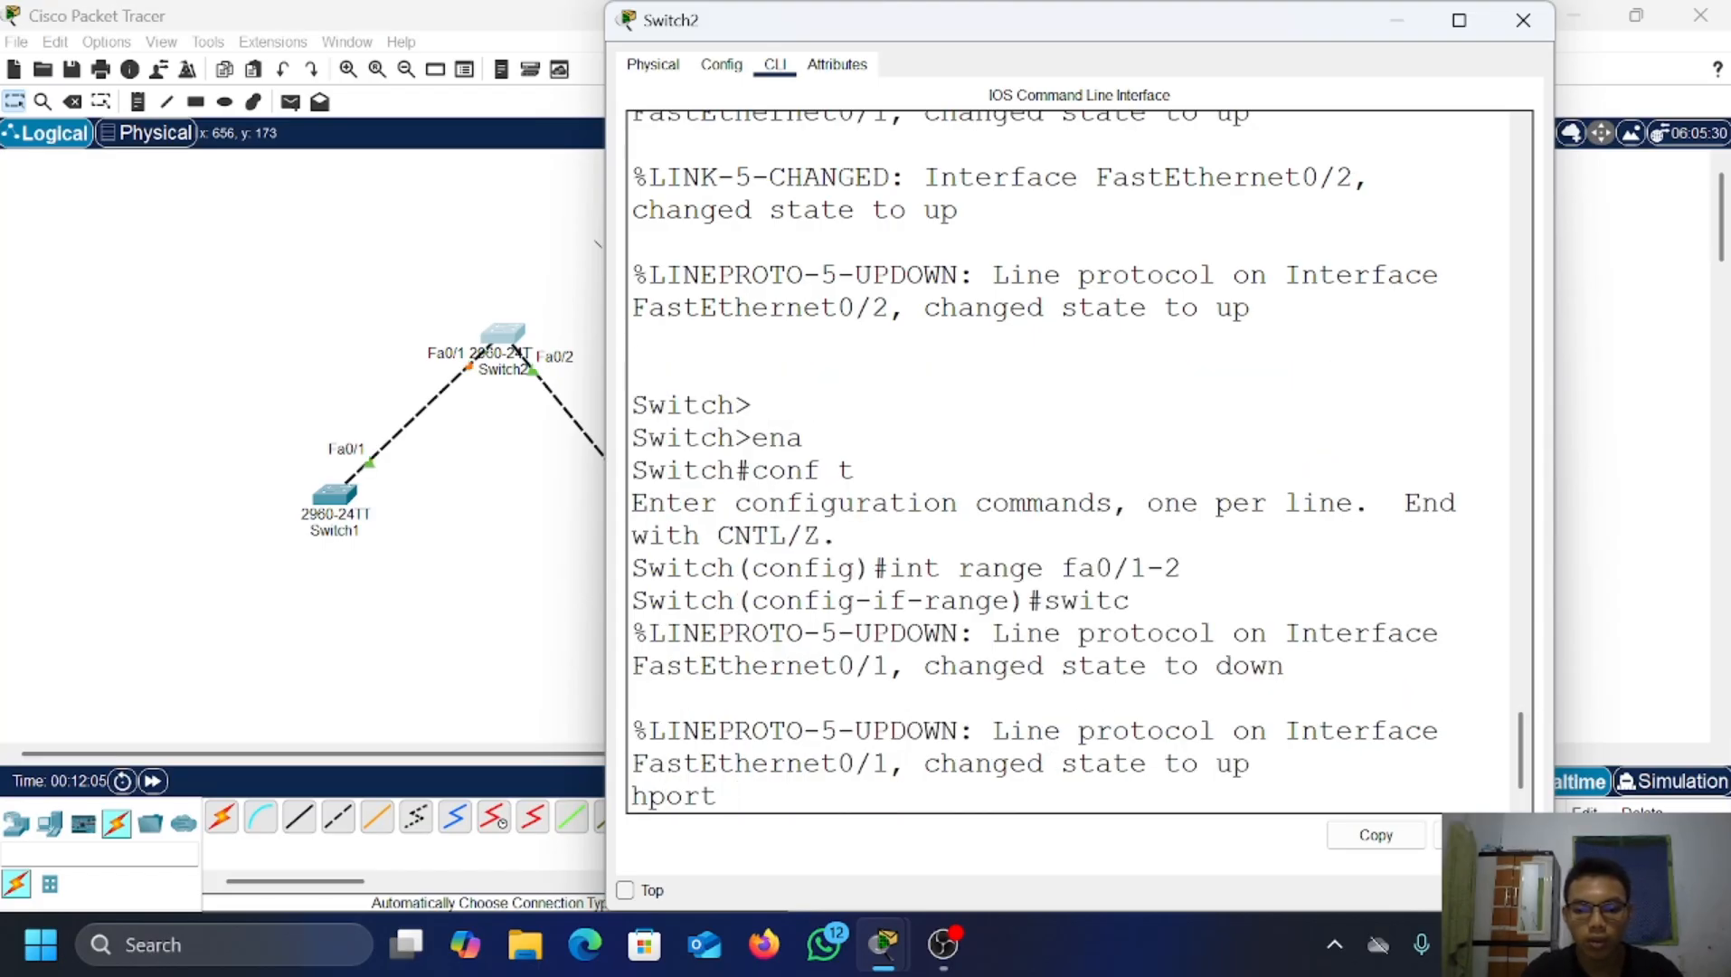
{"action": "key", "text": "BackSpace"}
{"action": "key", "text": "BackSpace"}
{"action": "key", "text": "BackSpace"}
{"action": "key", "text": "BackSpace"}
{"action": "key", "text": "BackSpace"}
{"action": "key", "text": "BackSpace"}
{"action": "key", "text": "BackSpace"}
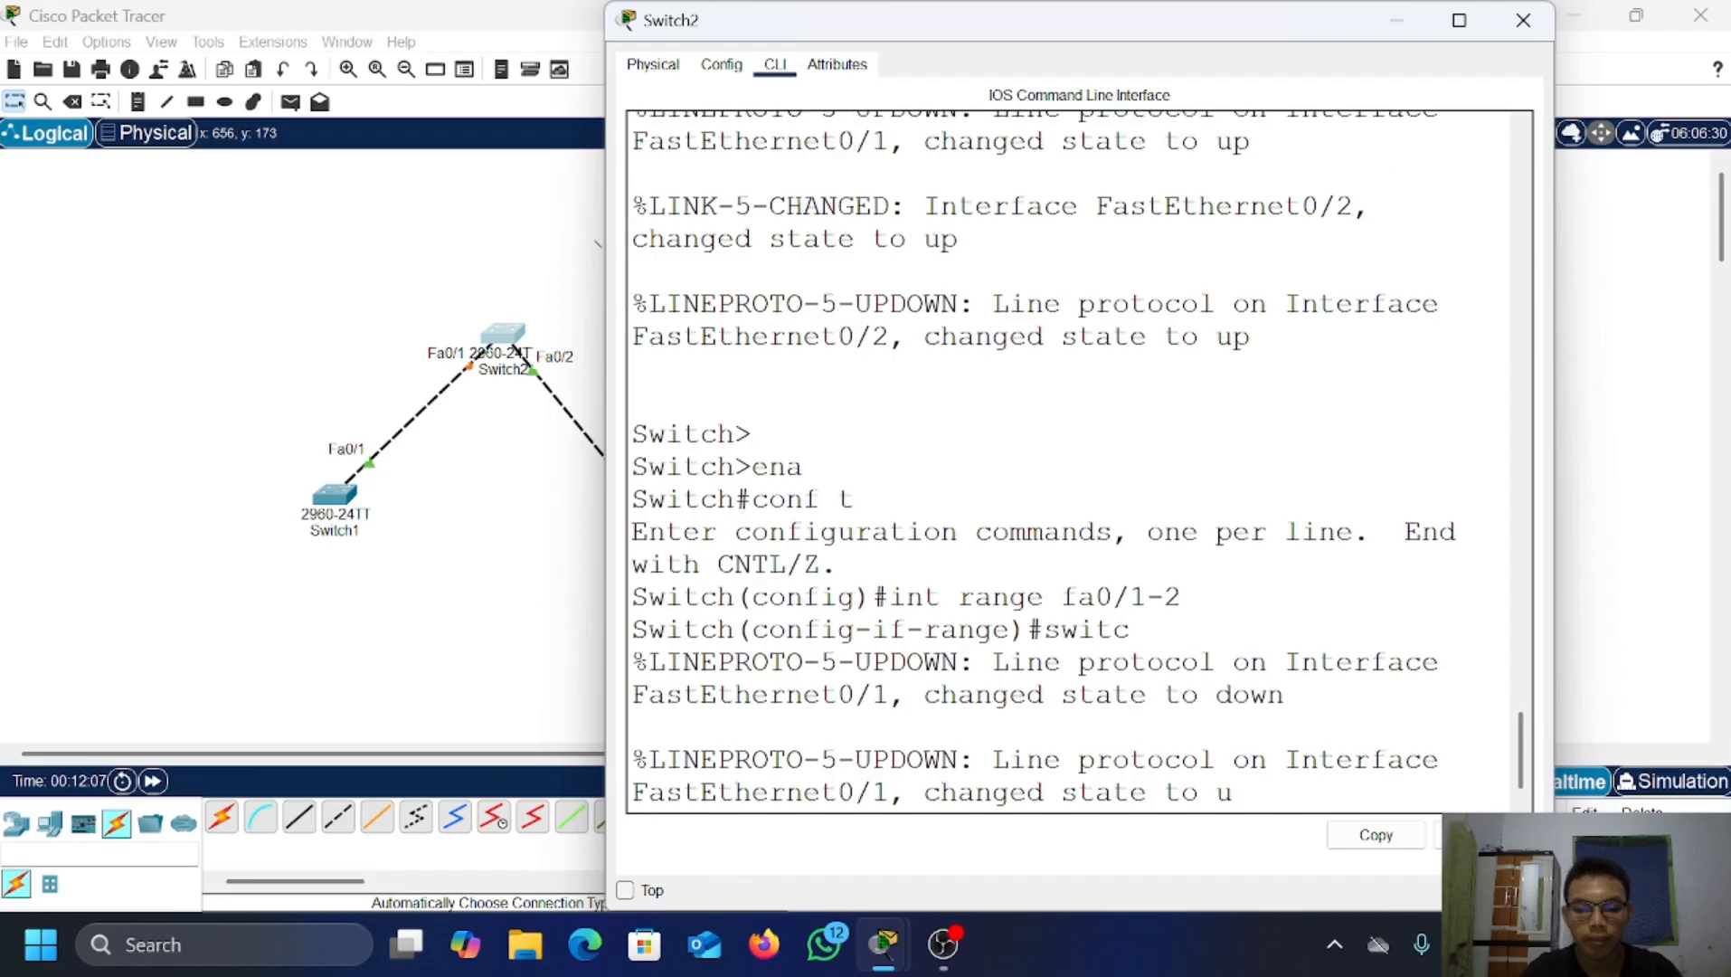
{"action": "key", "text": "Return"}
{"action": "key", "text": "Return"}
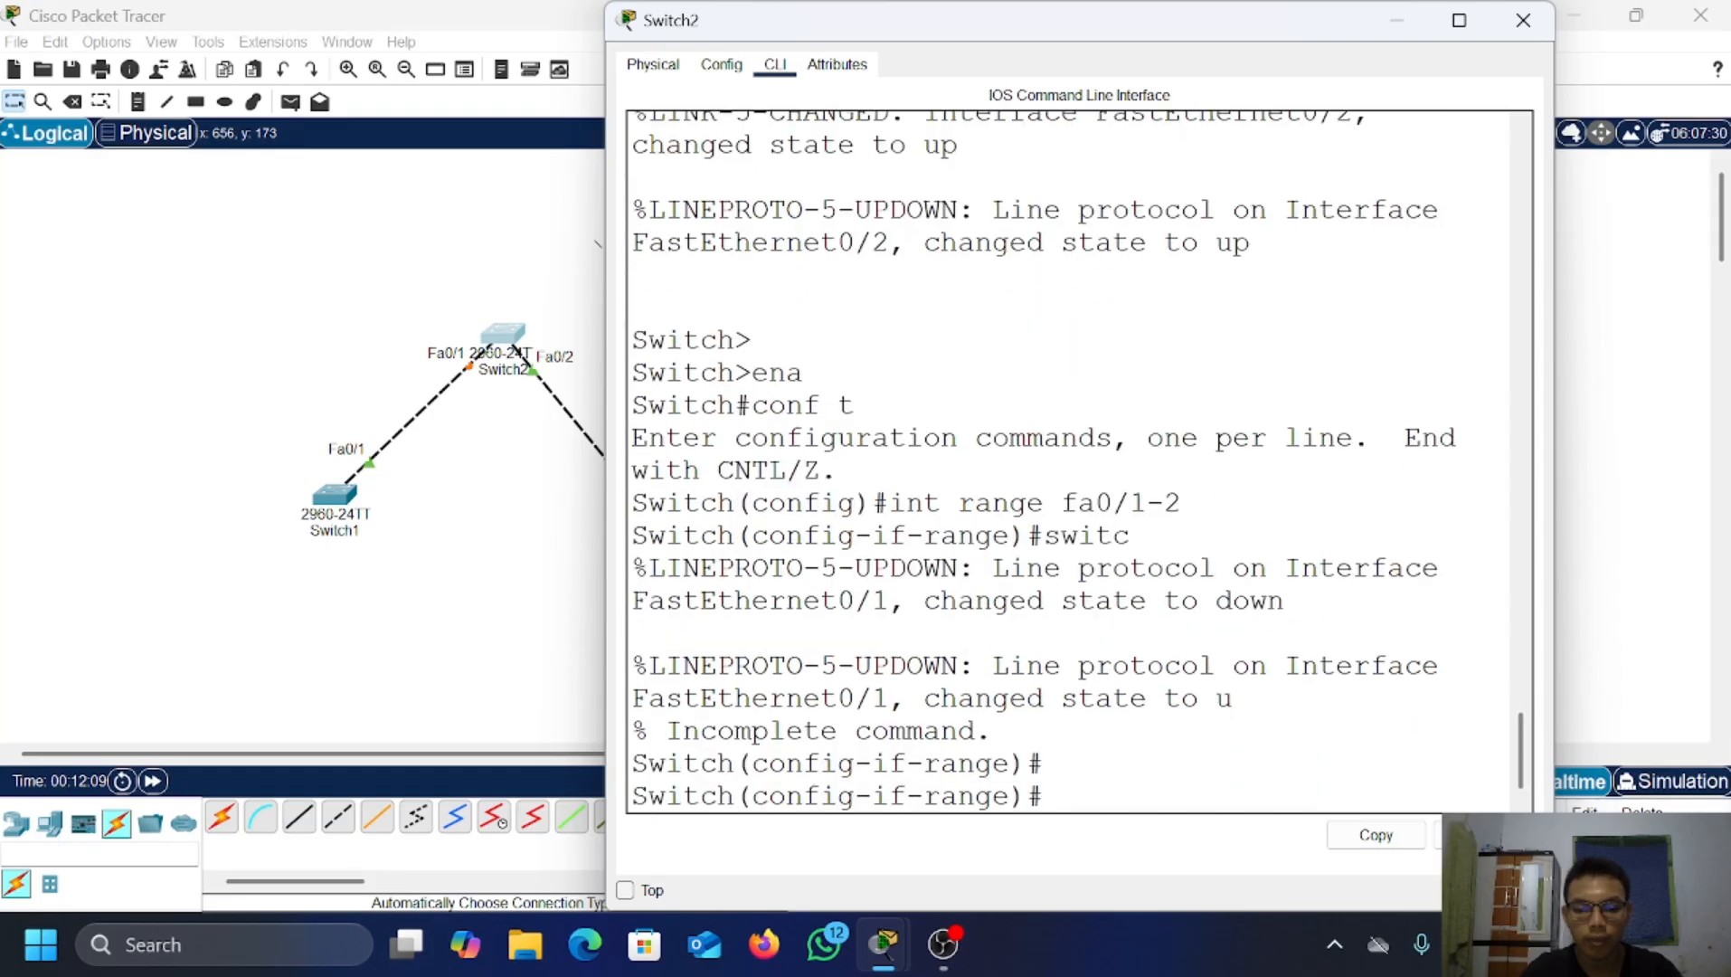
{"action": "type", "text": "switc"}
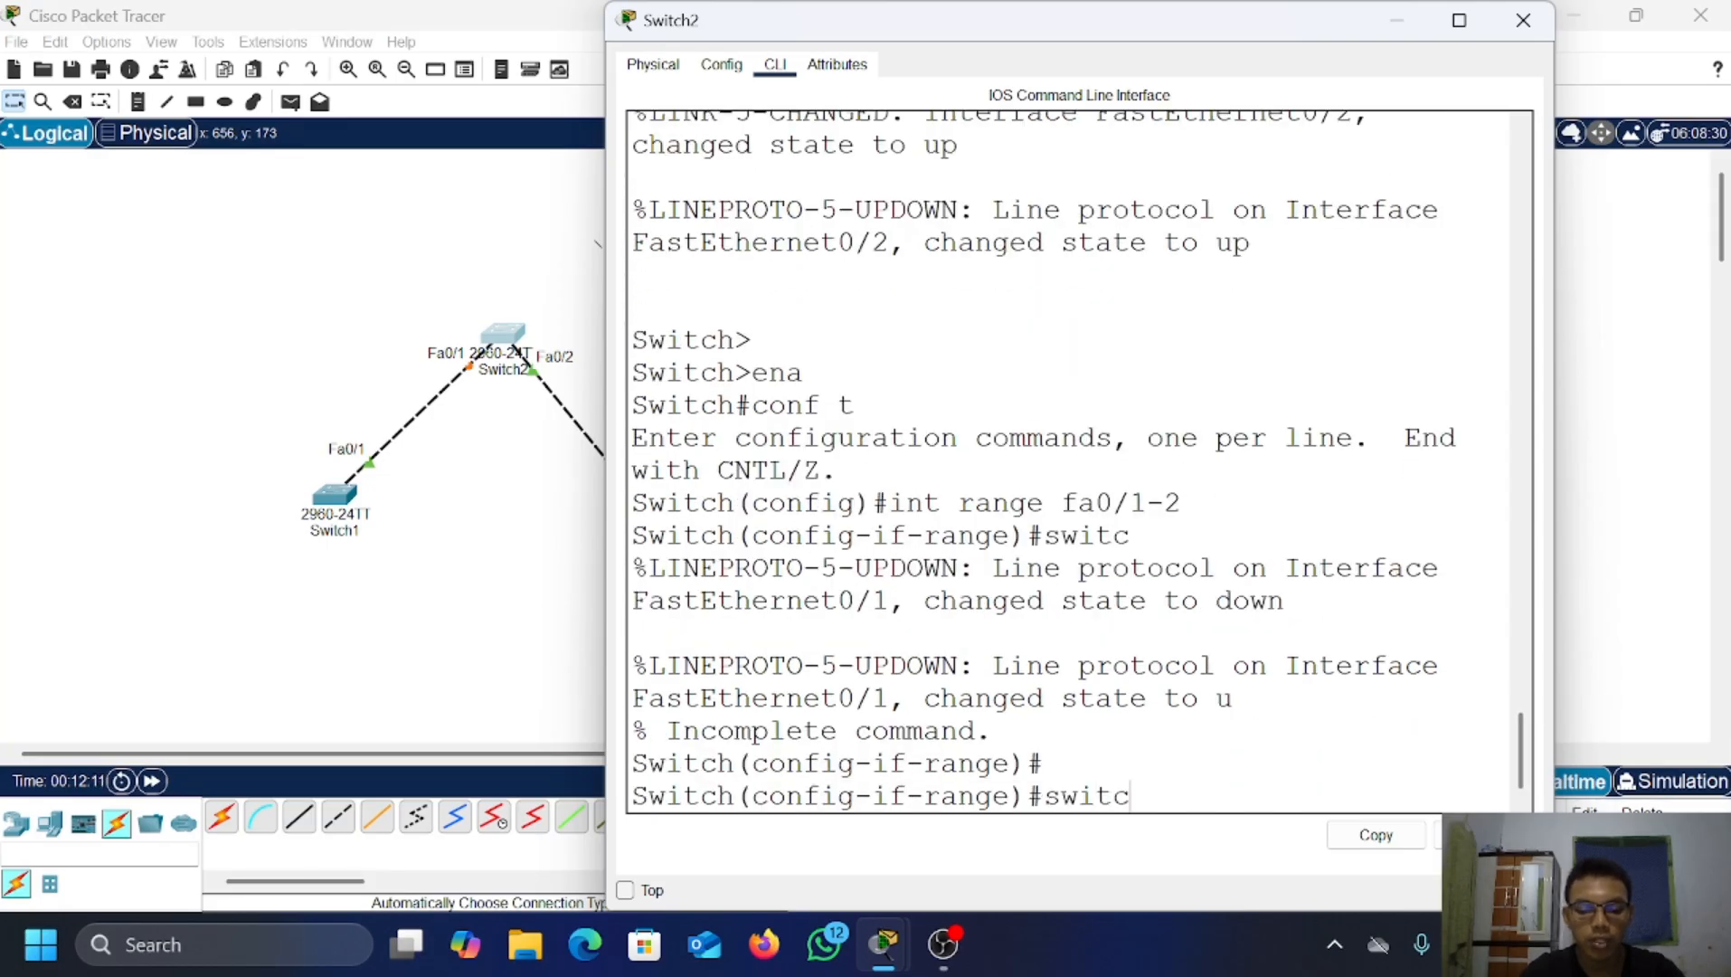
{"action": "type", "text": "hport mod"}
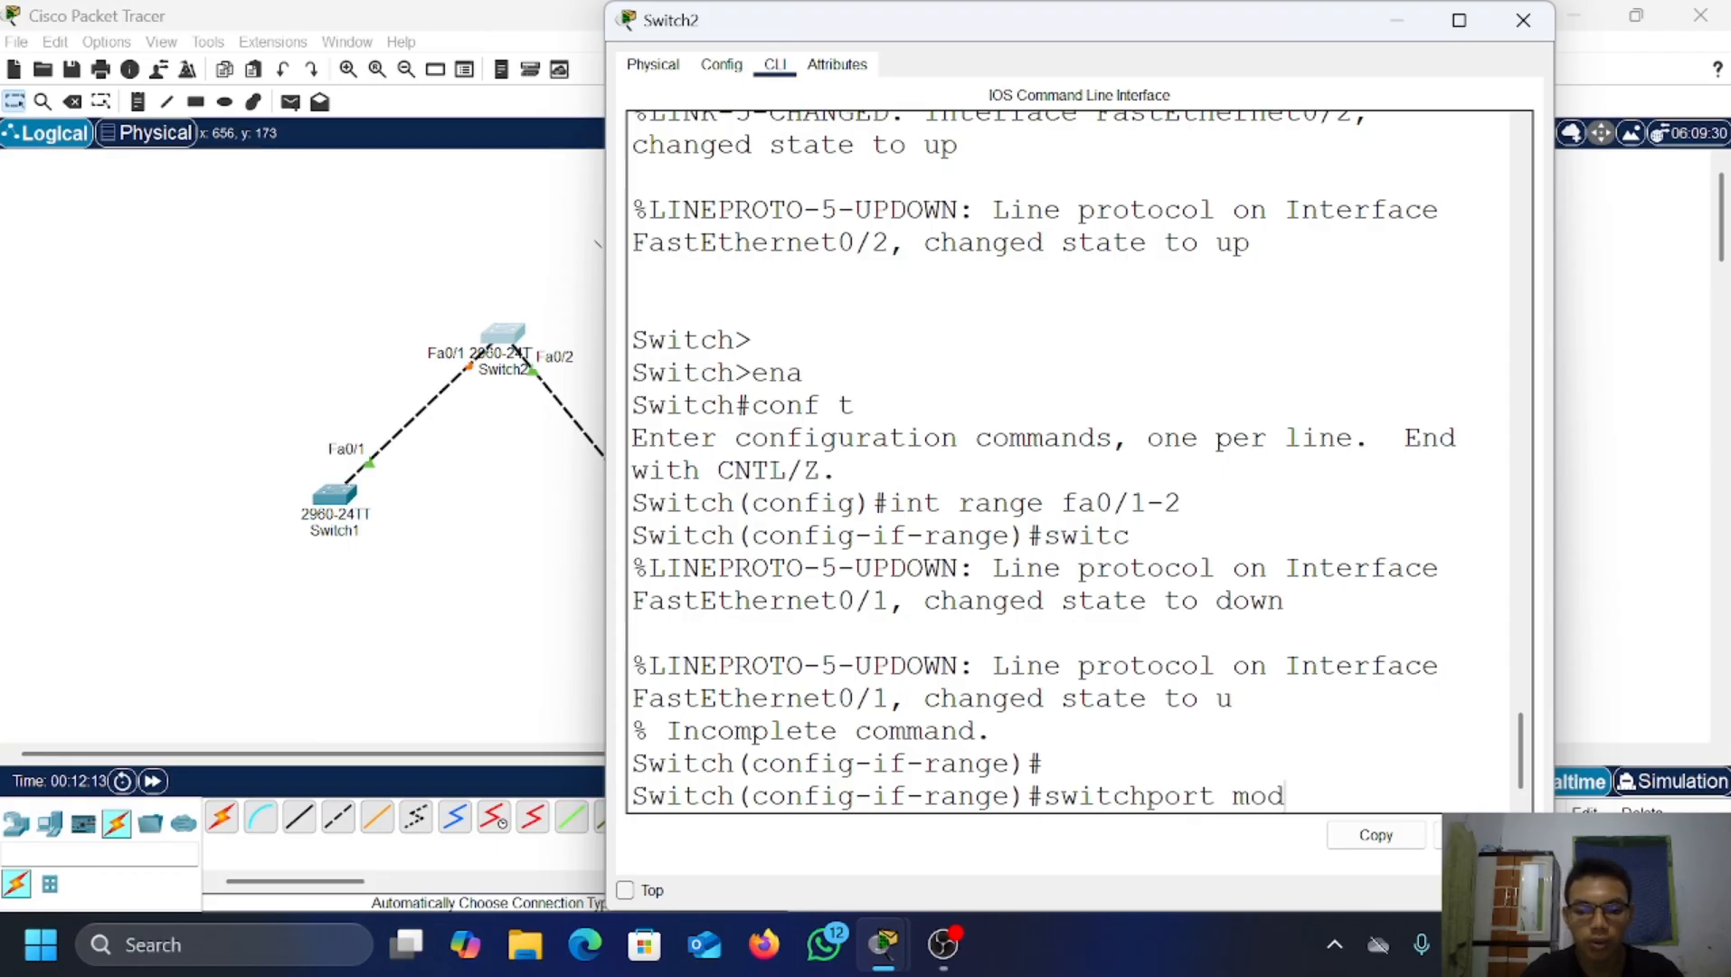
{"action": "type", "text": "e trunk"}
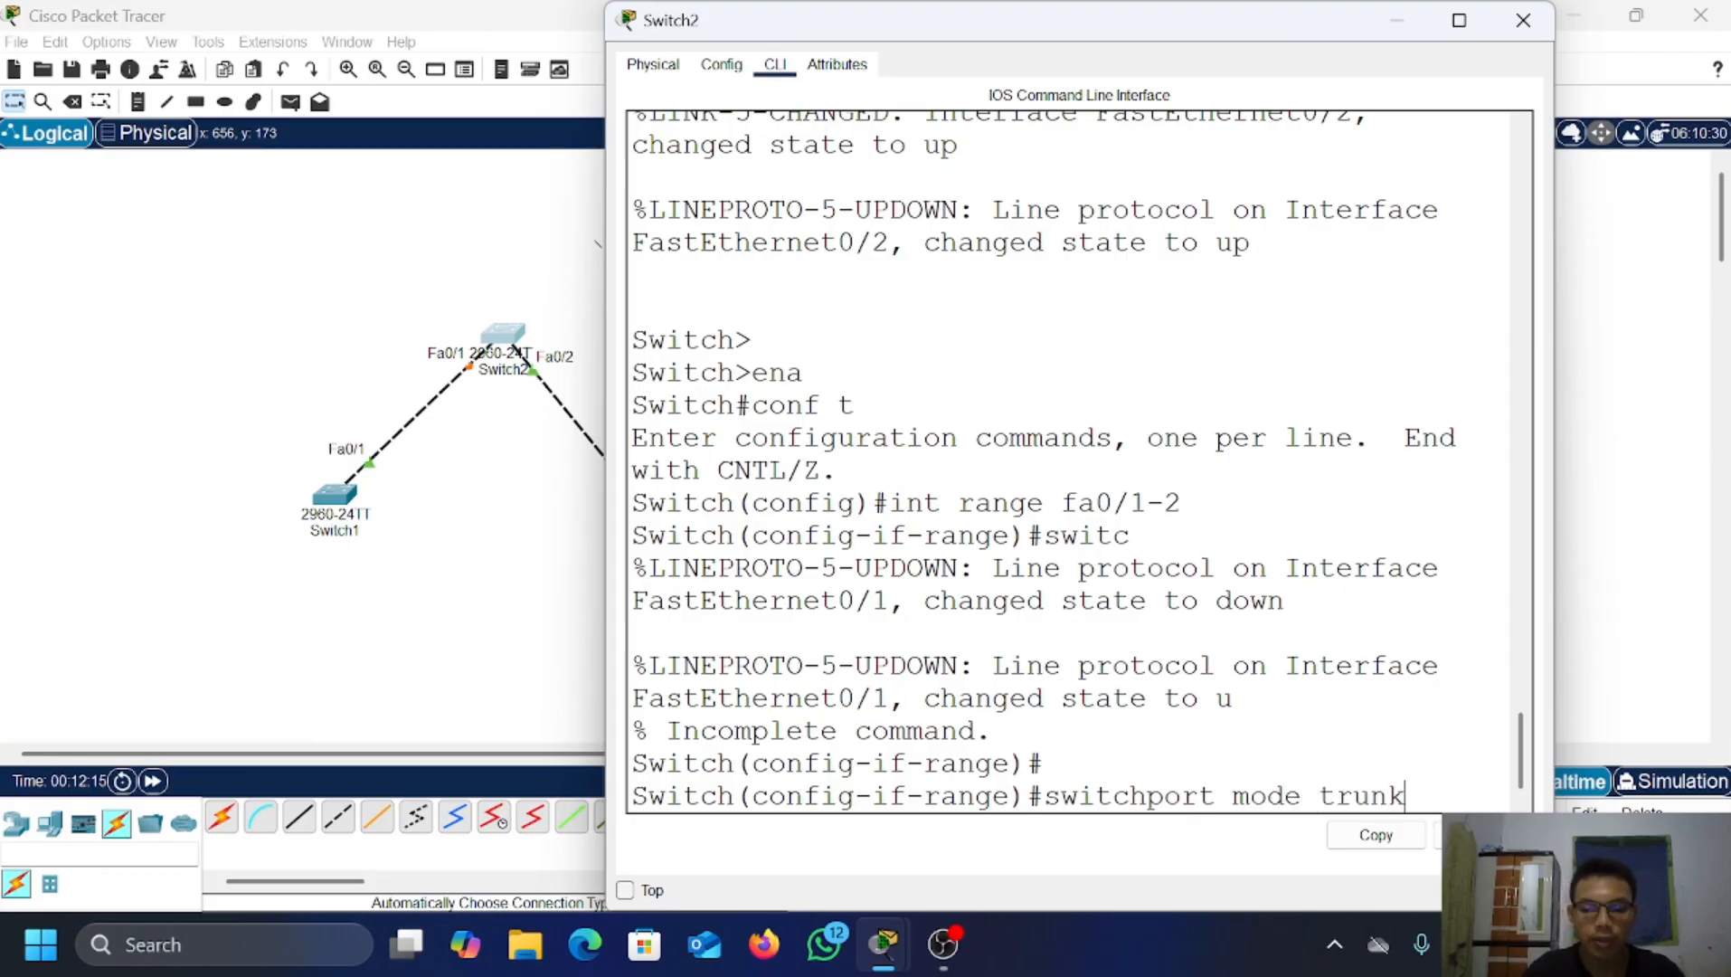
{"action": "key", "text": "Return"}
{"action": "key", "text": "Return"}
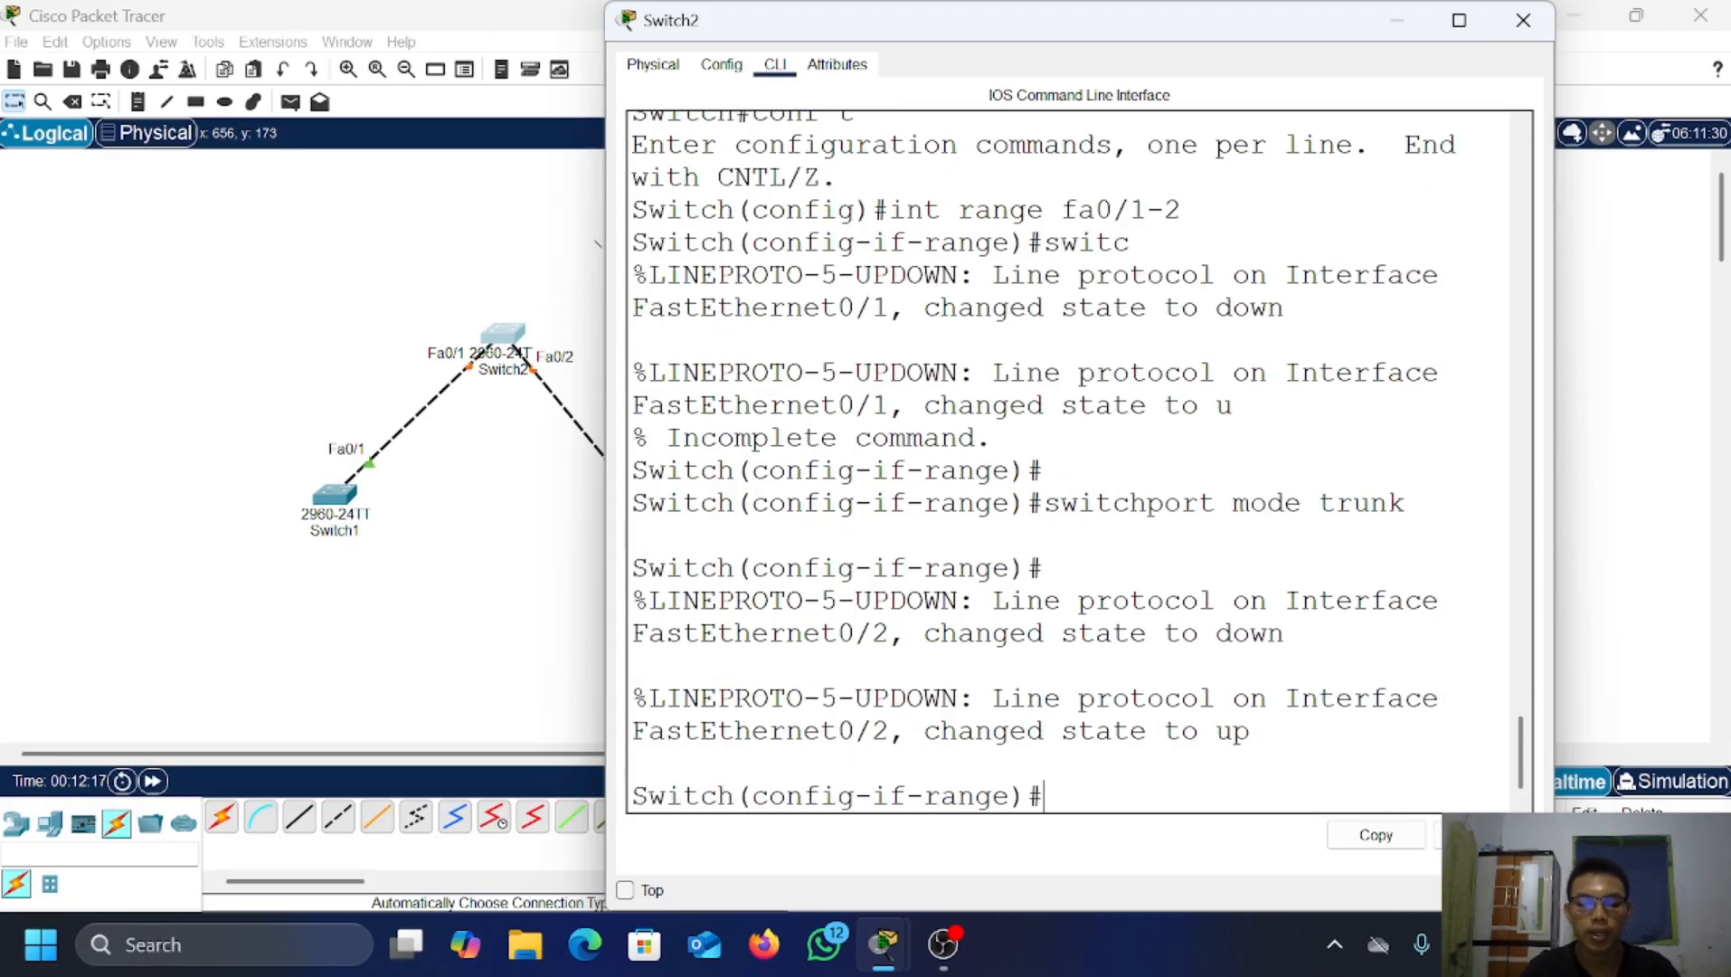
{"action": "type", "text": "e"}
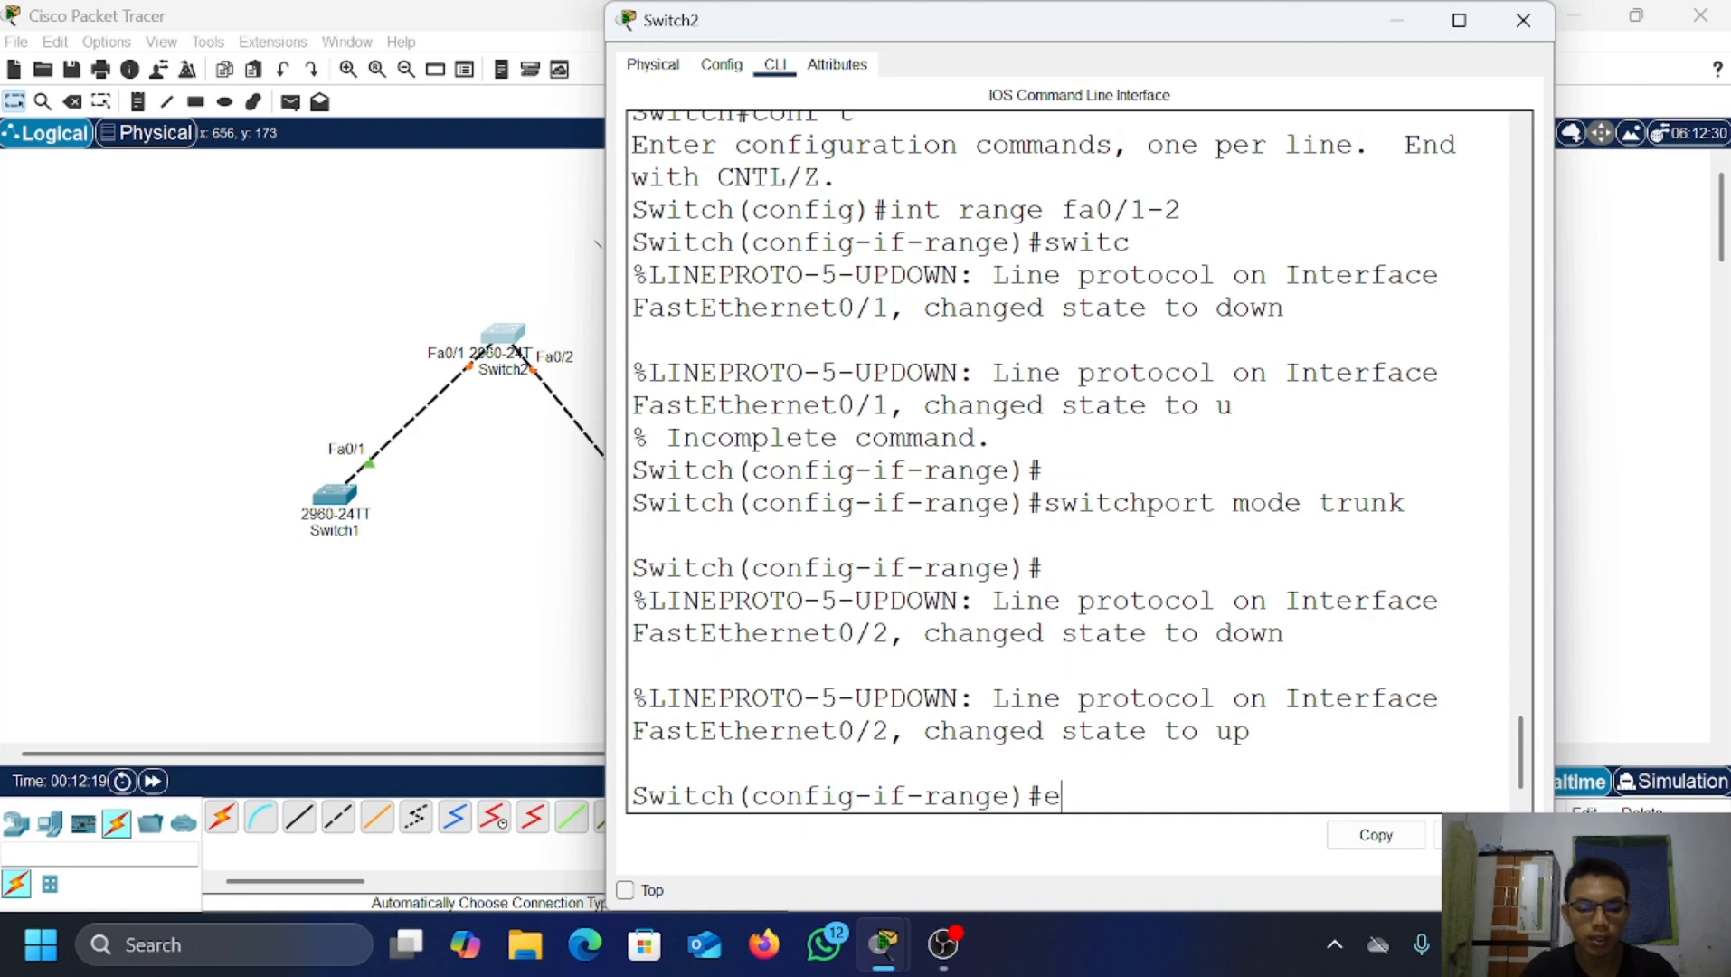
{"action": "type", "text": "x"}
{"action": "key", "text": "Return"}
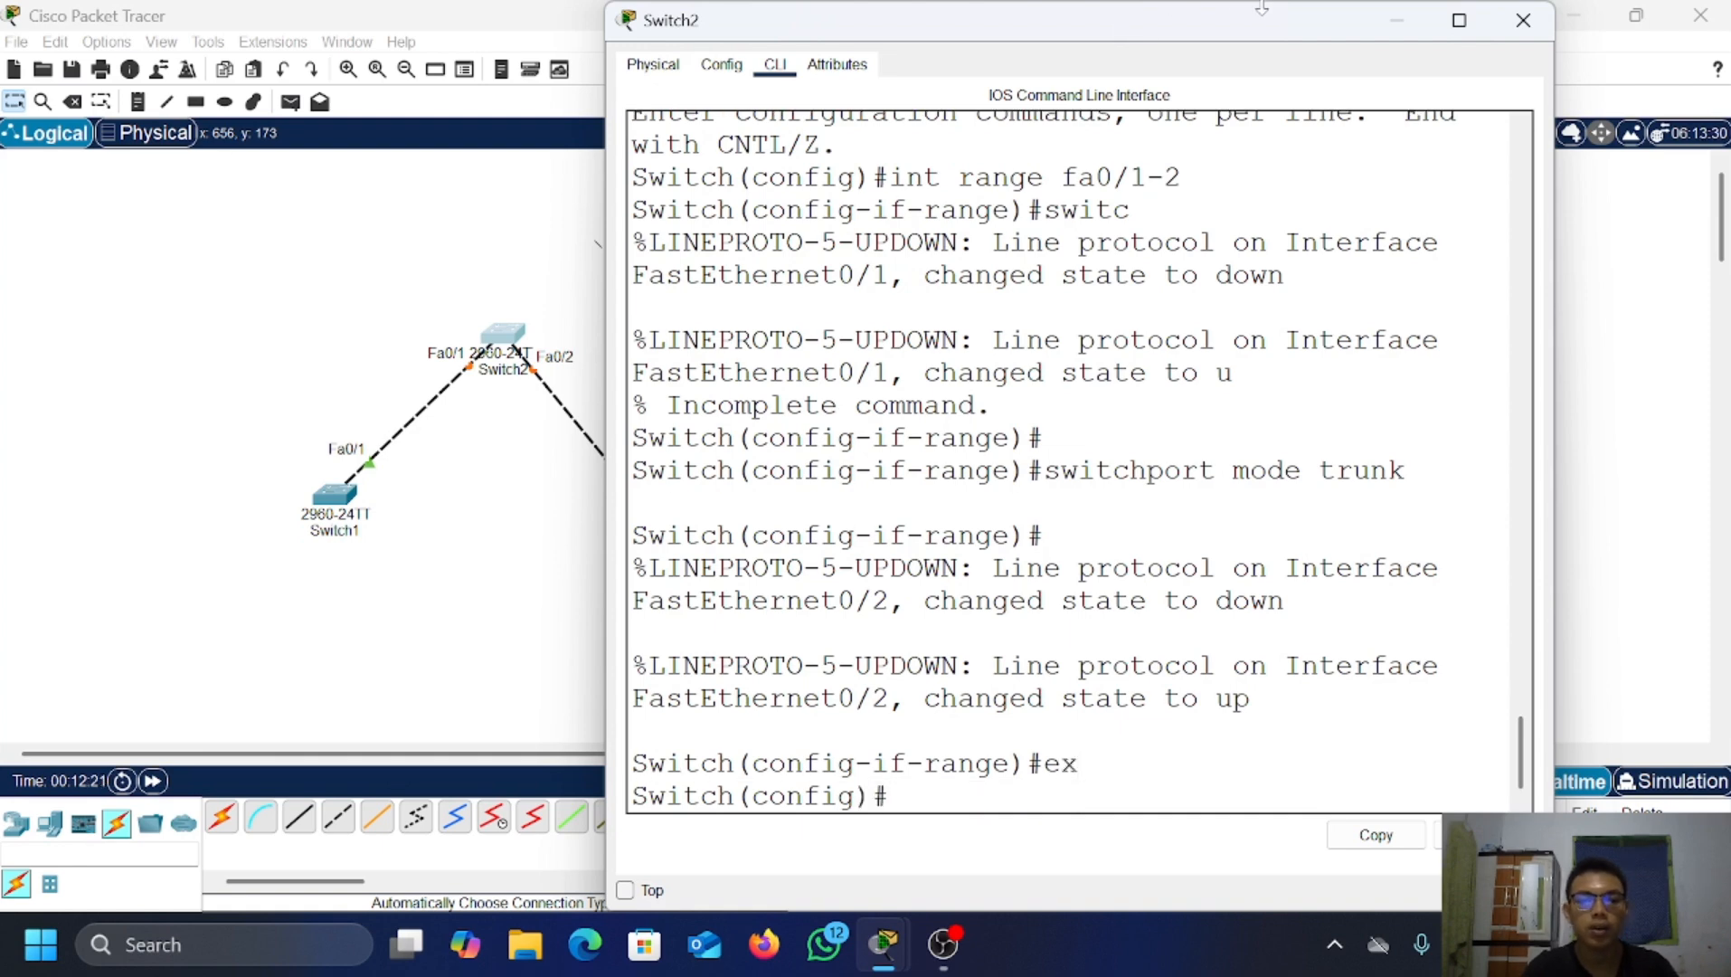
{"action": "left_click", "coordinate": [1398, 20]}
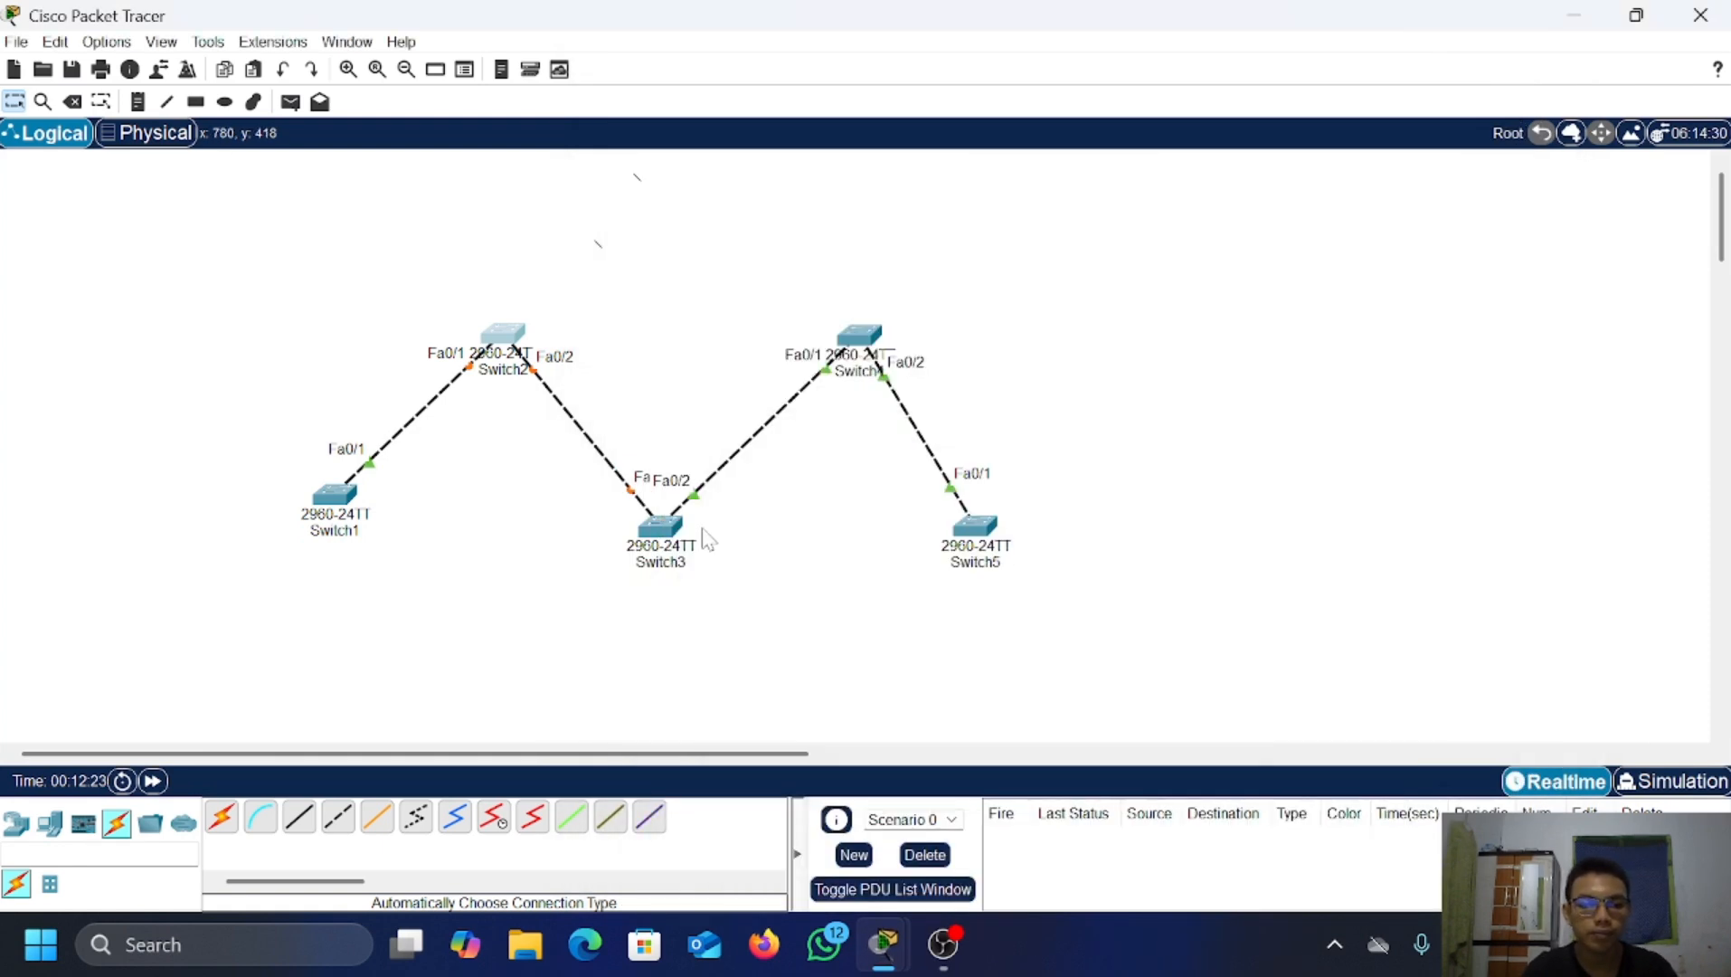
Step: Open Switch3's CLI and enter global configuration mode with ena and conf t
{"action": "left_click", "coordinate": [669, 532]}
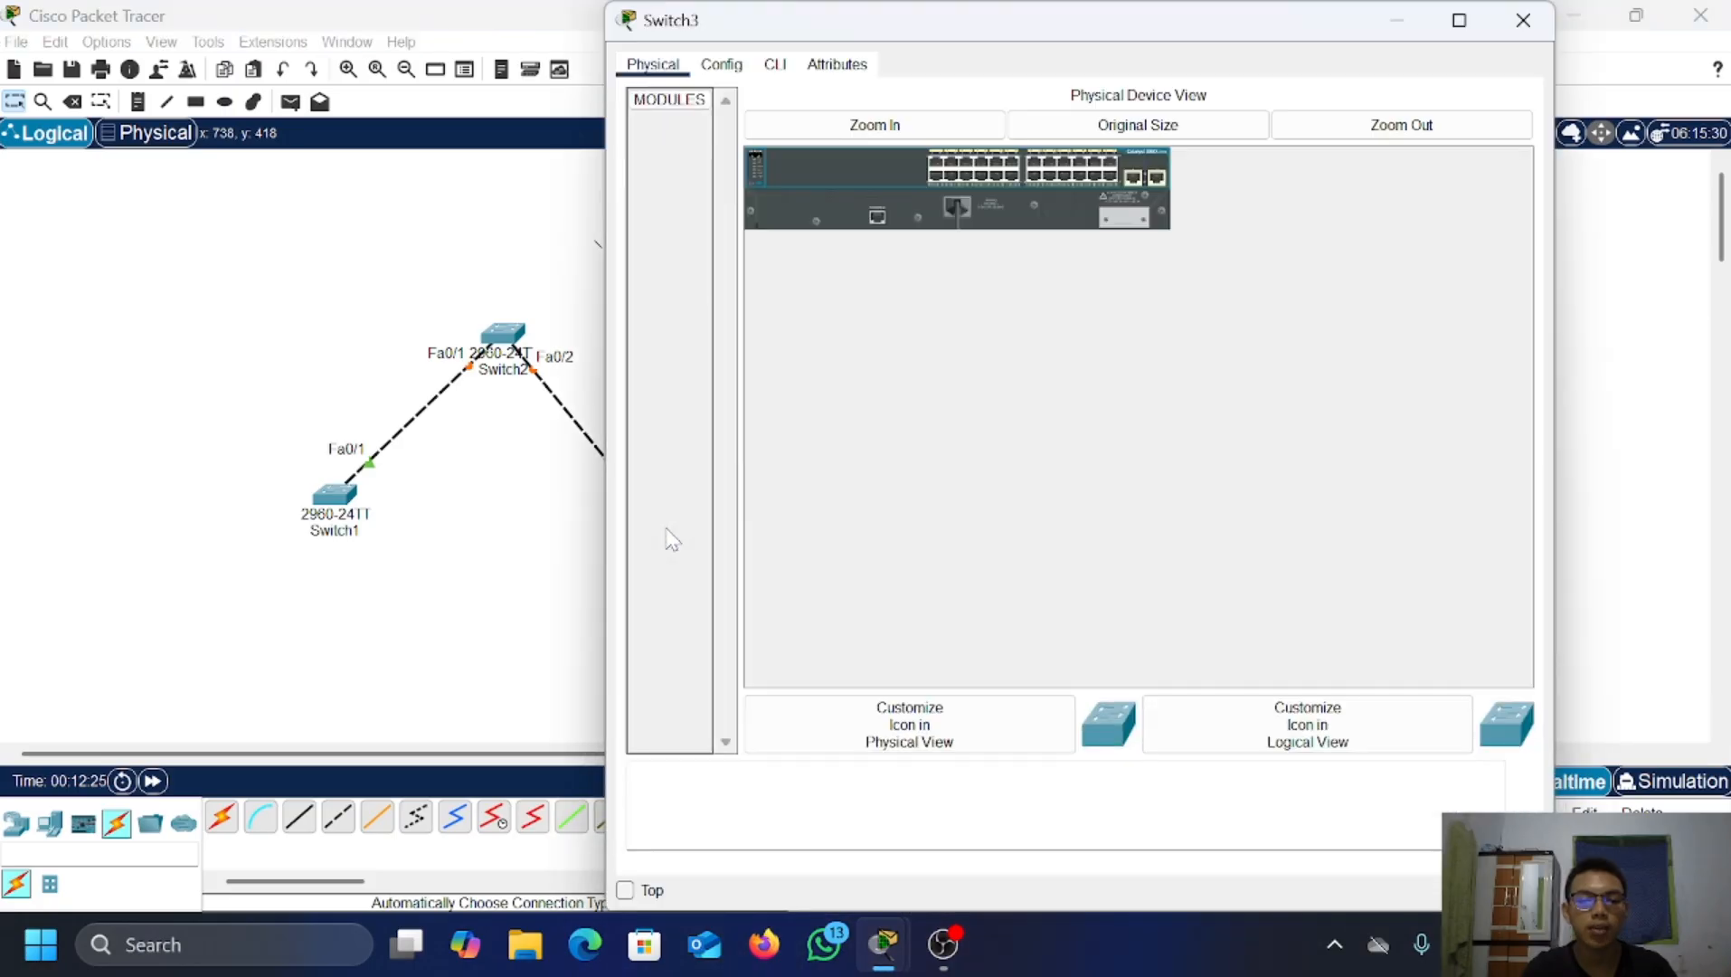
{"action": "left_click", "coordinate": [775, 65]}
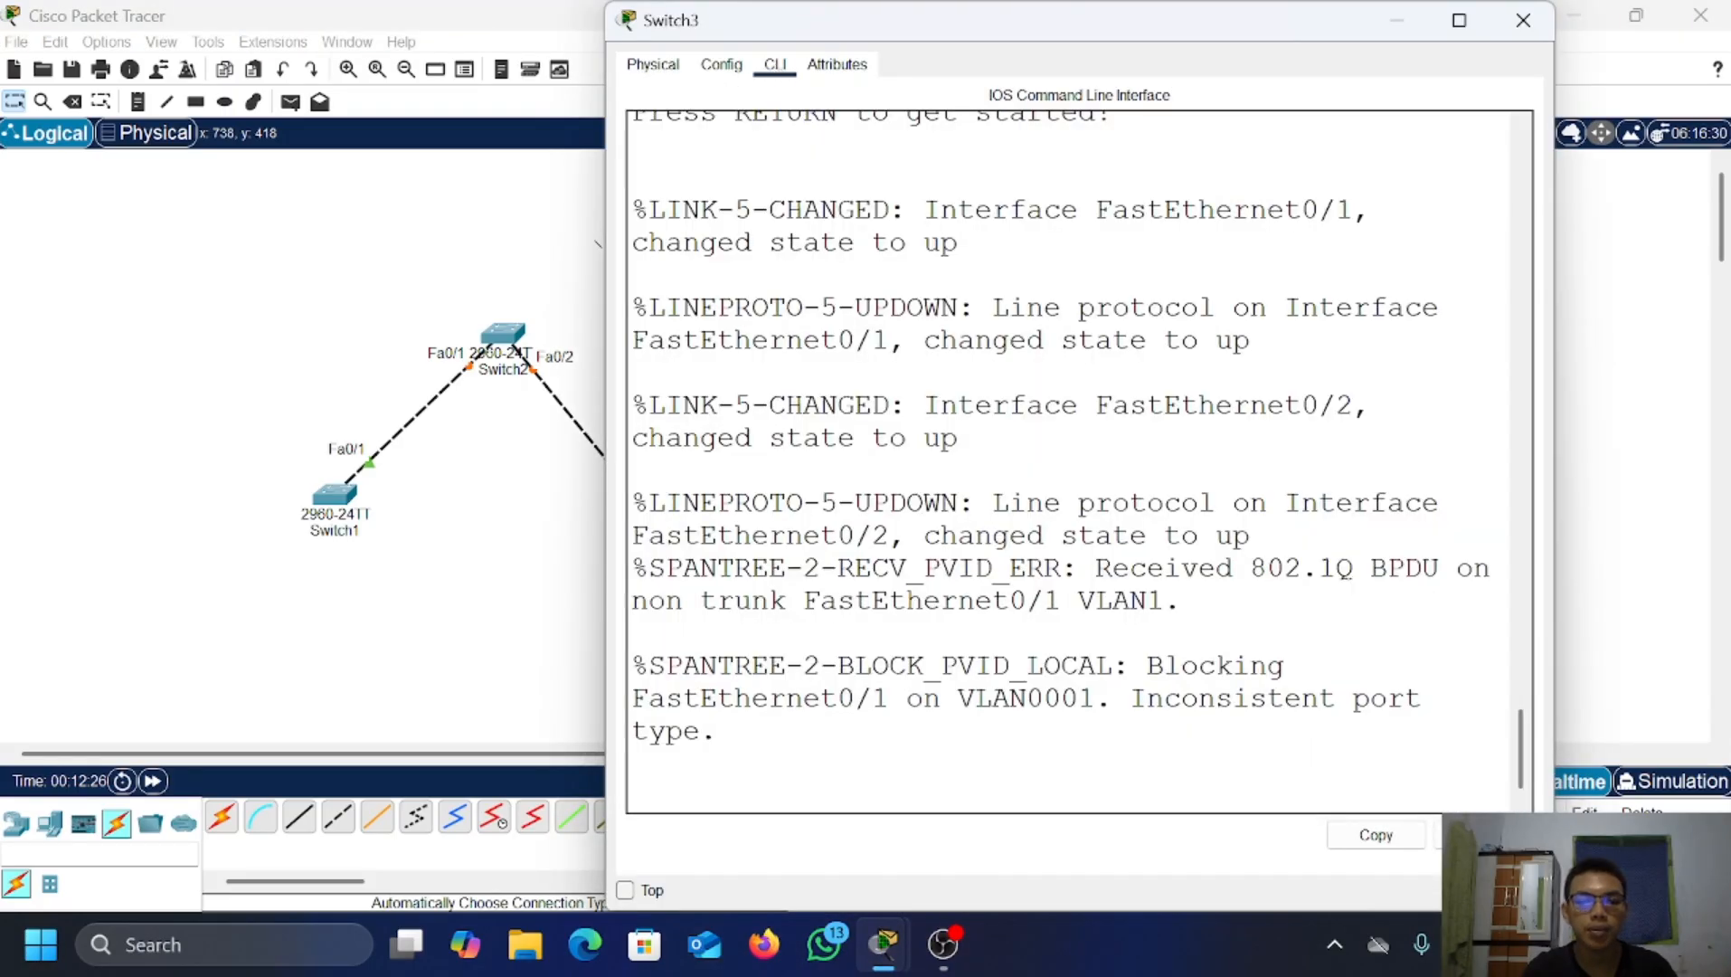
{"action": "key", "text": "Return"}
{"action": "key", "text": "Return"}
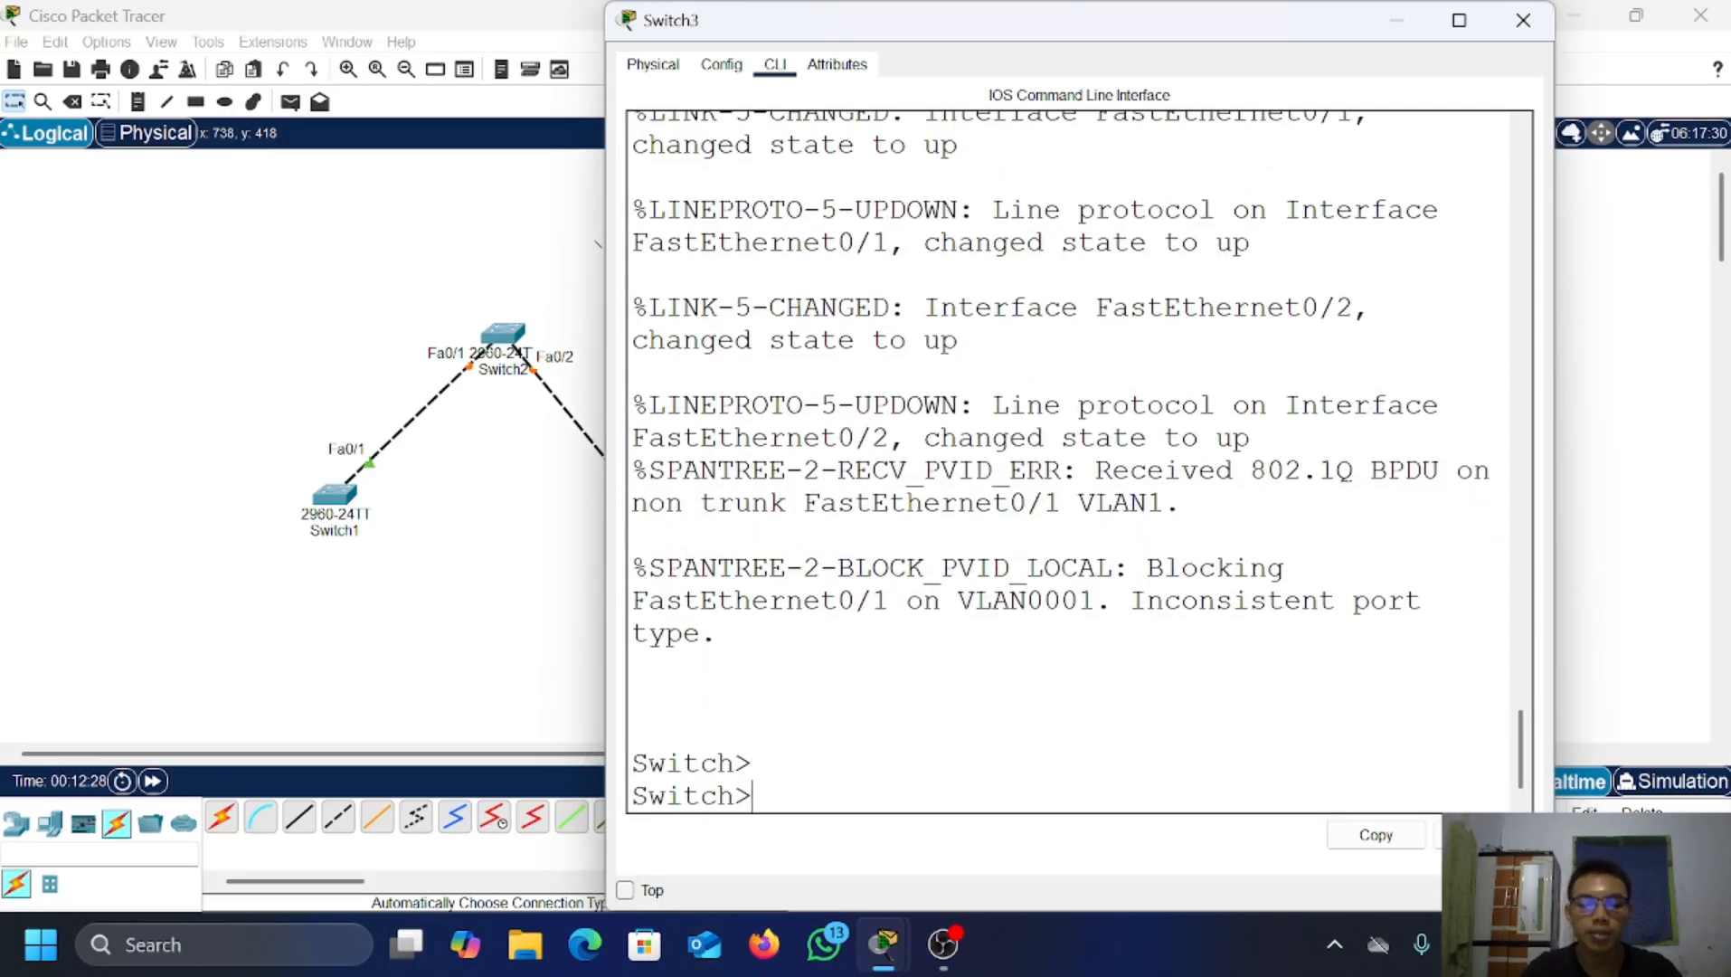
{"action": "type", "text": "ena"}
{"action": "key", "text": "Return"}
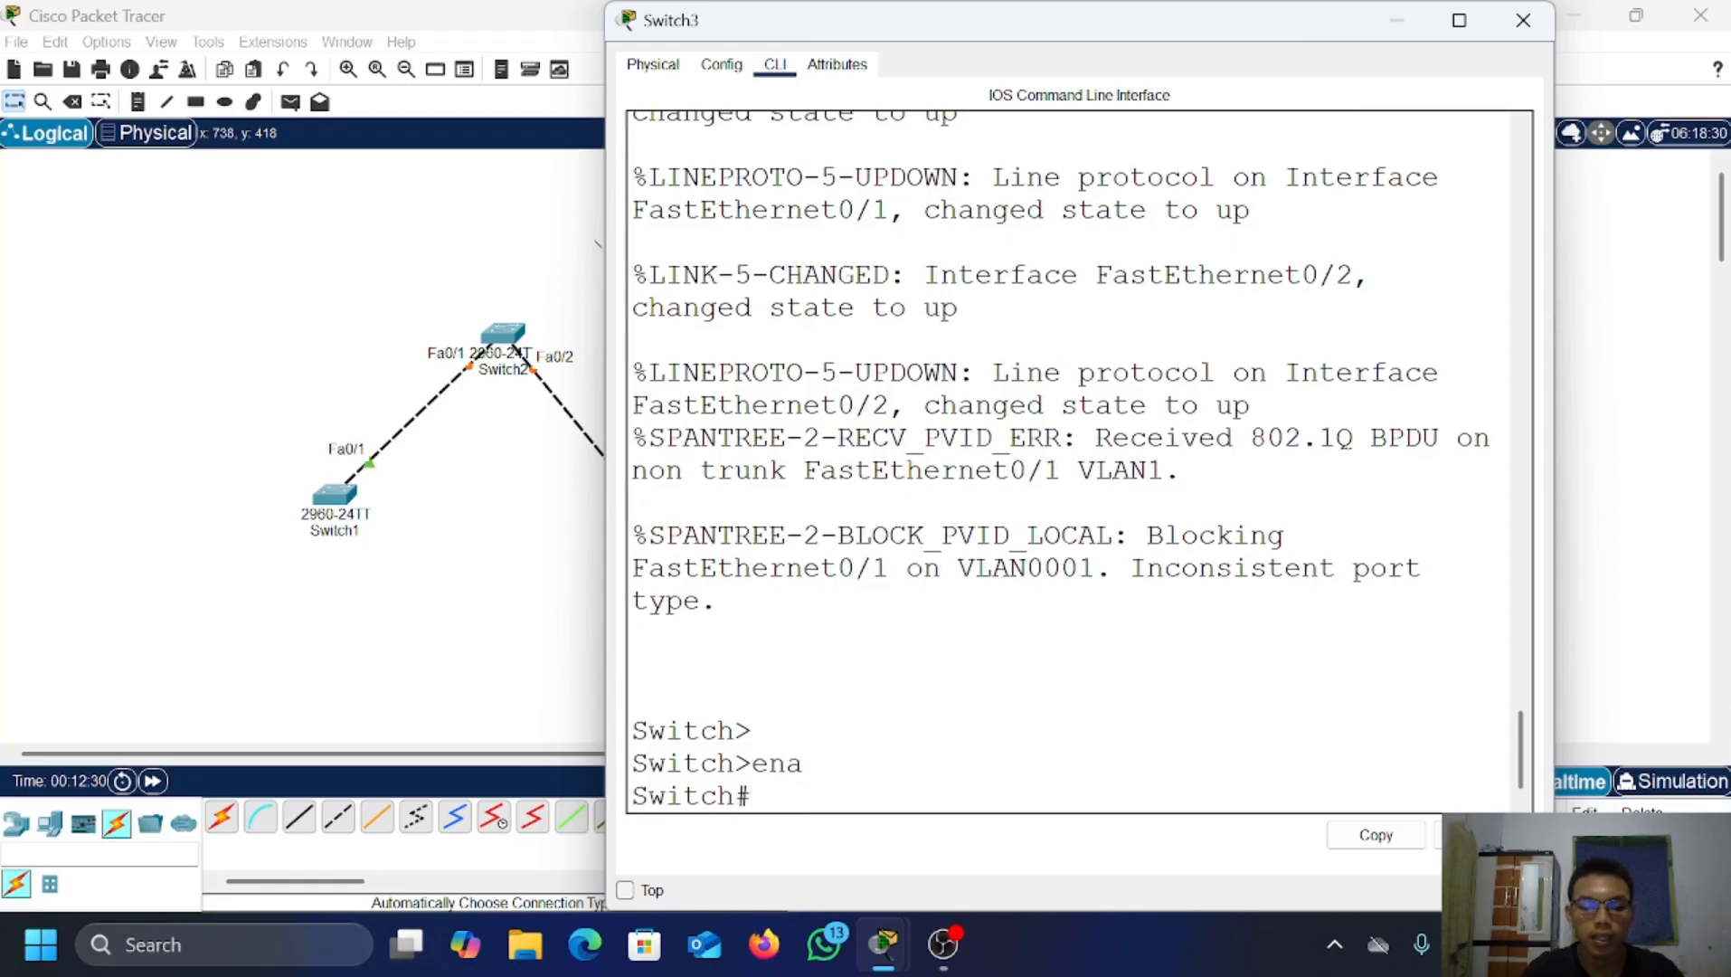
{"action": "type", "text": "conf t"}
{"action": "key", "text": "Return"}
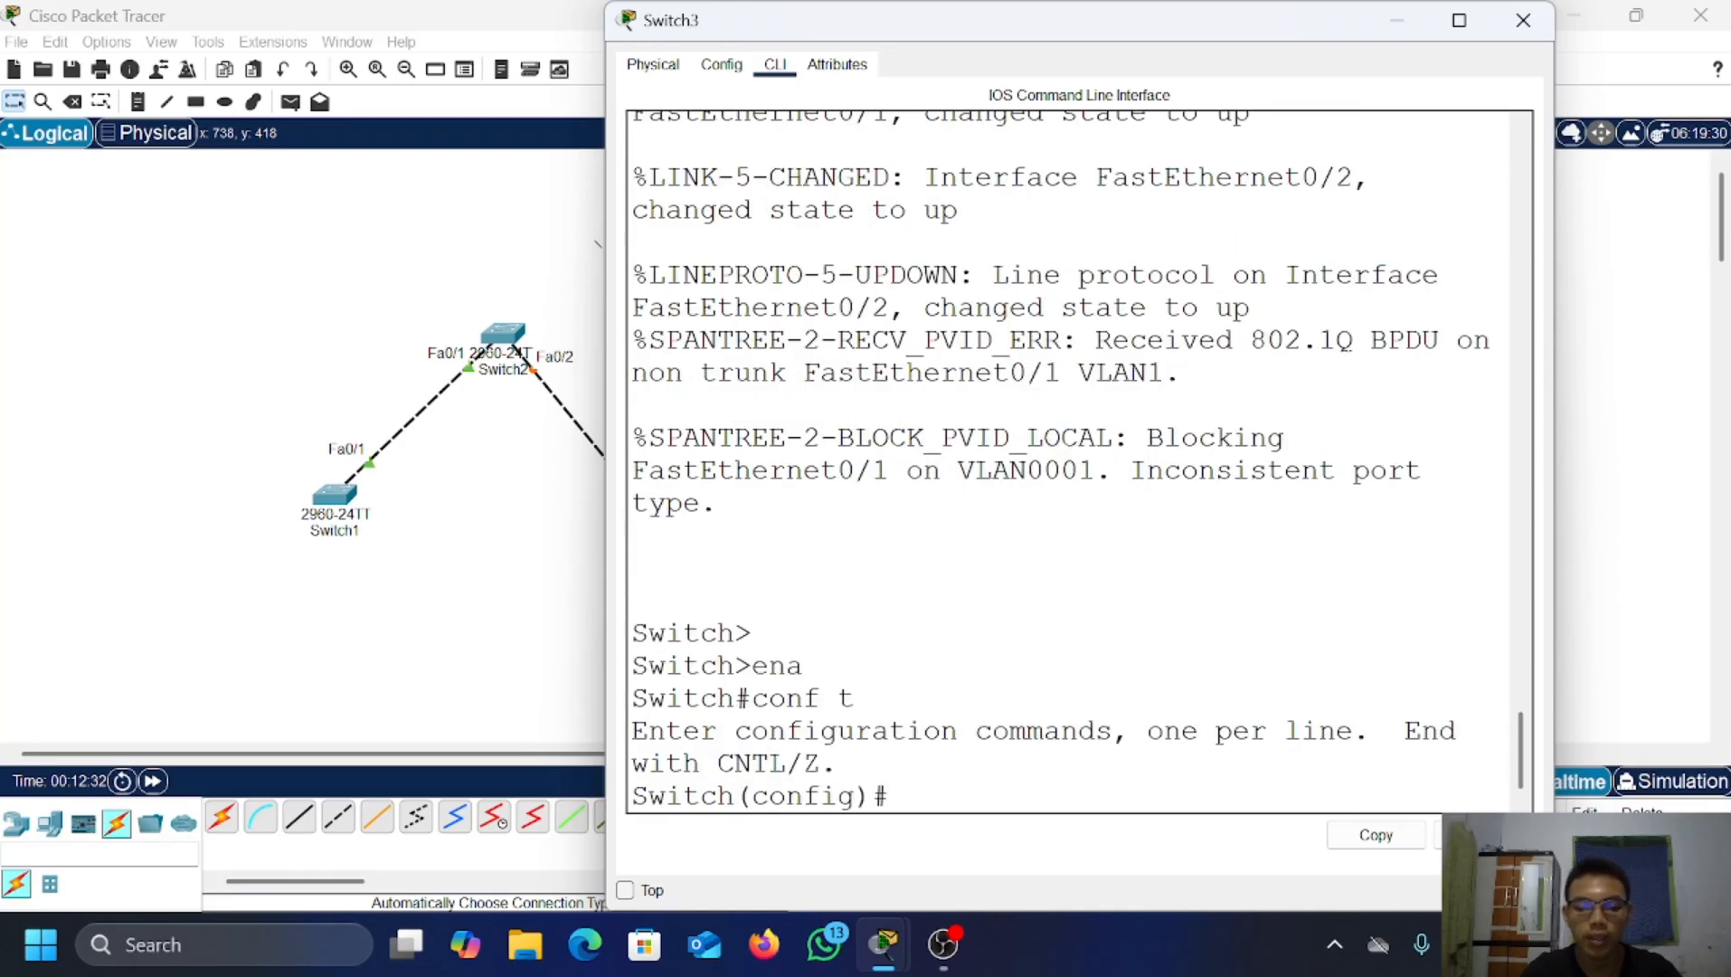
Step: Set Switch3's range fa0/1-2 to switchport mode trunk, exit, and close the window
{"action": "type", "text": "int range fa0"}
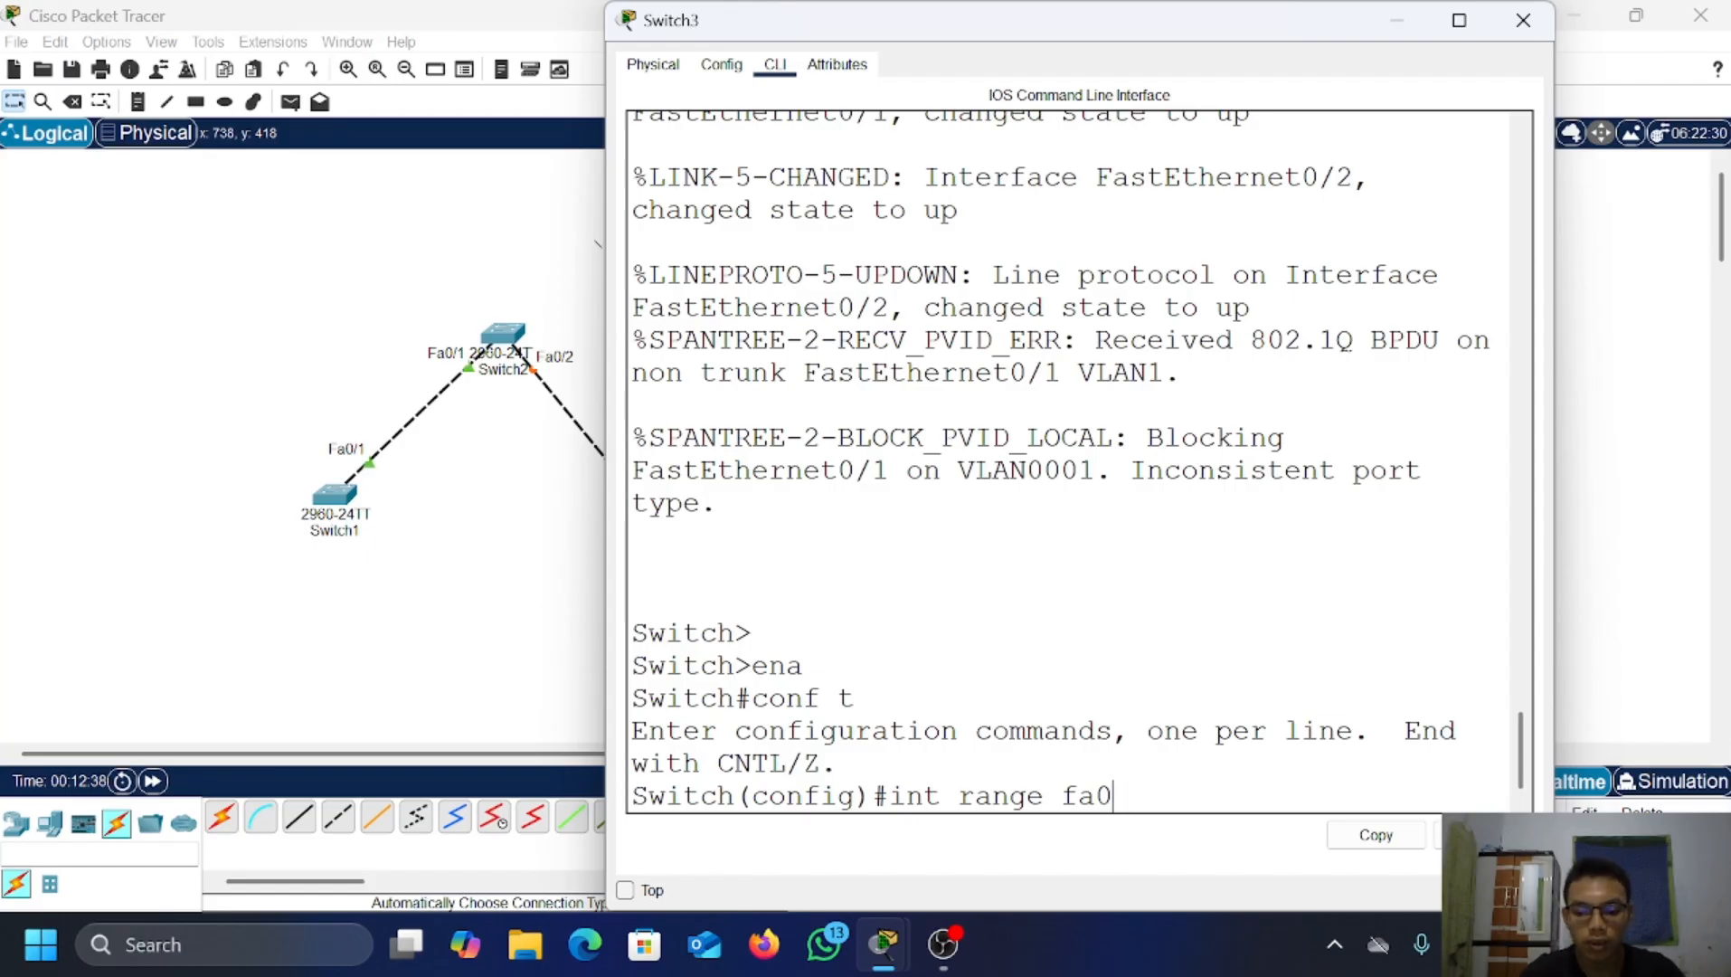
{"action": "type", "text": "/1-2"}
{"action": "key", "text": "Return"}
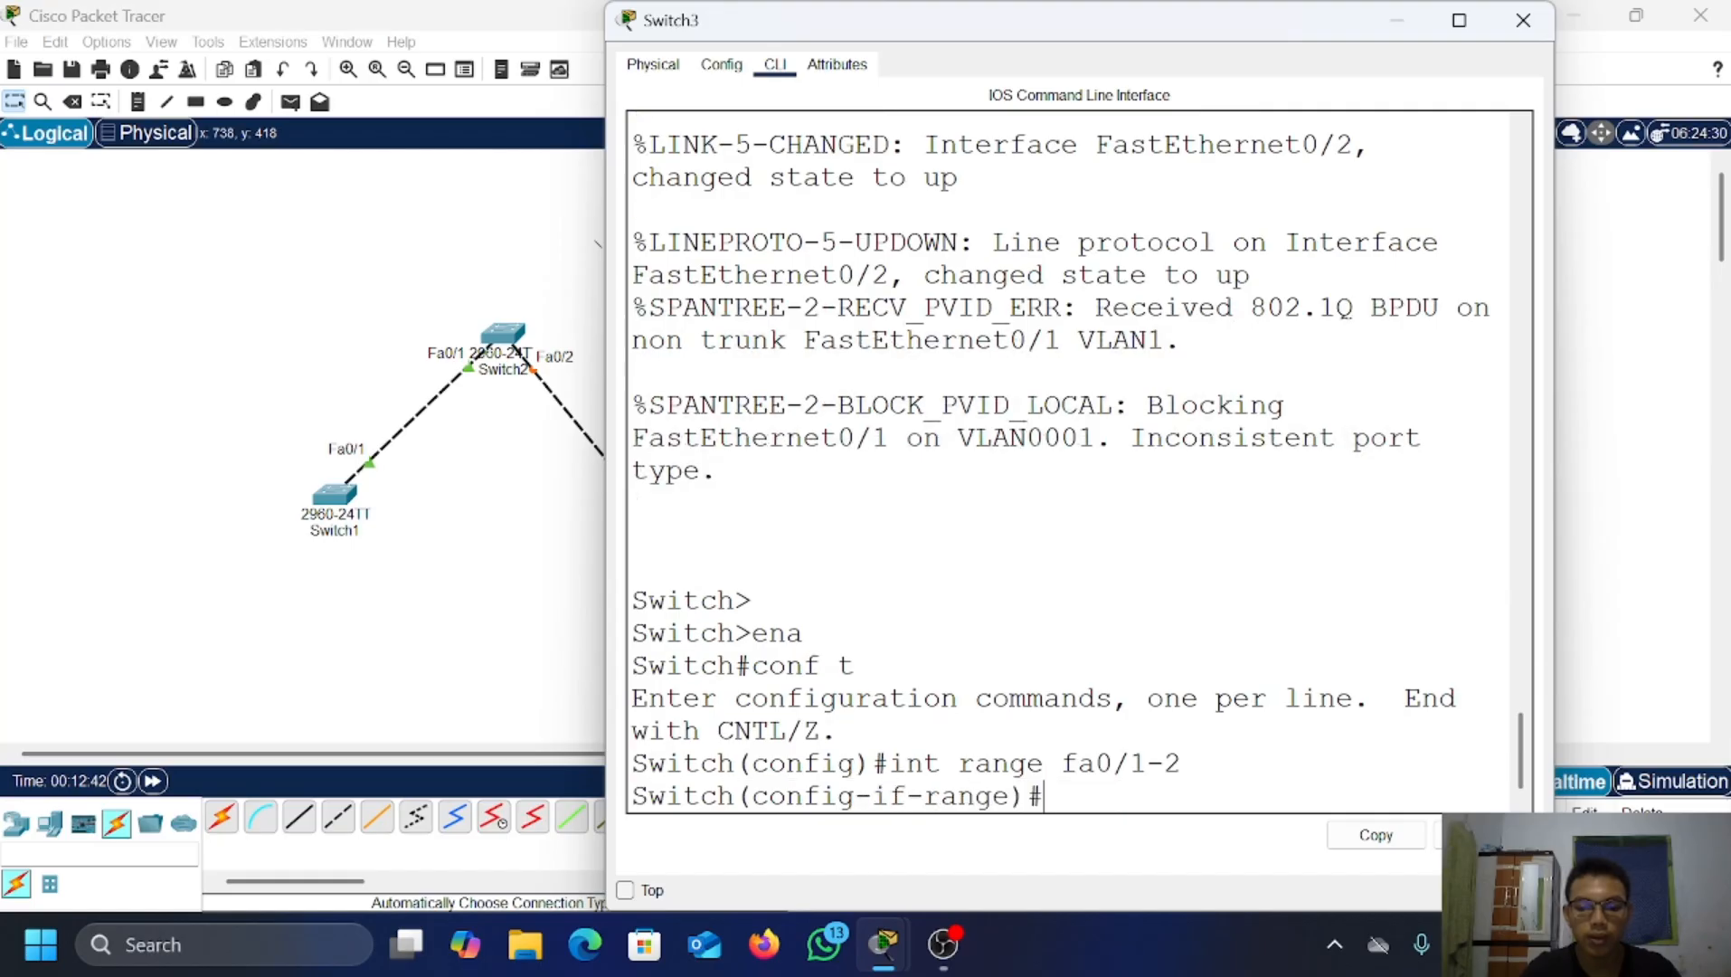
{"action": "type", "text": "swit"}
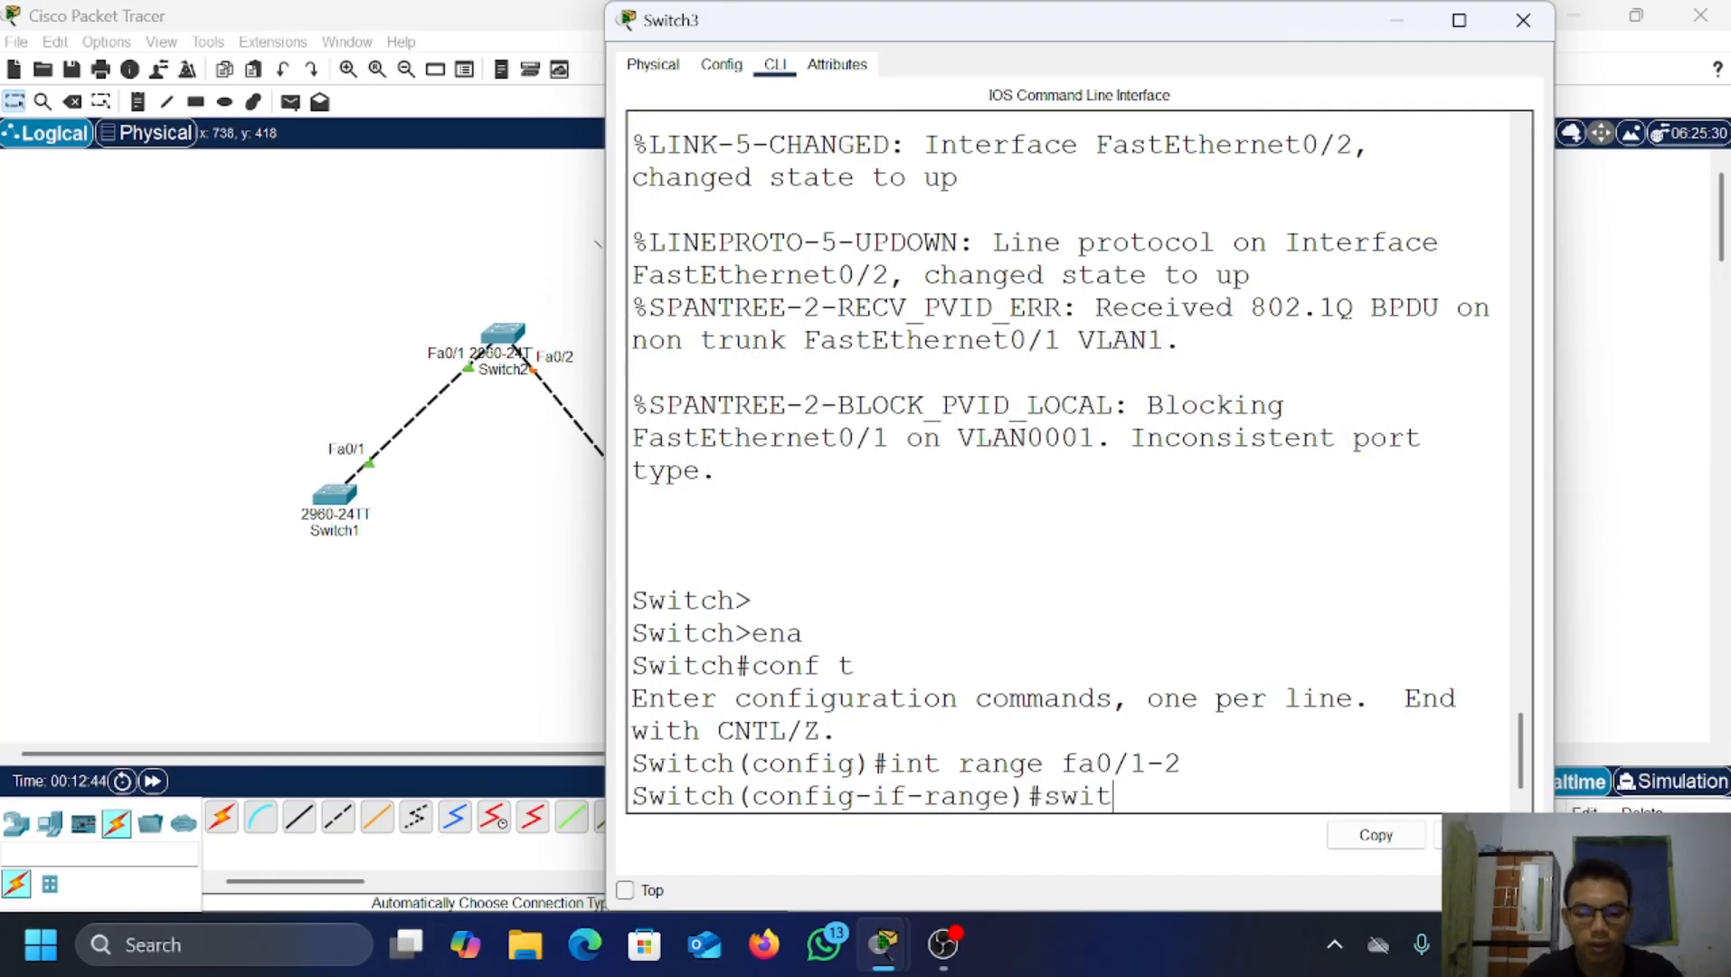
{"action": "type", "text": "c"}
{"action": "type", "text": "hp"}
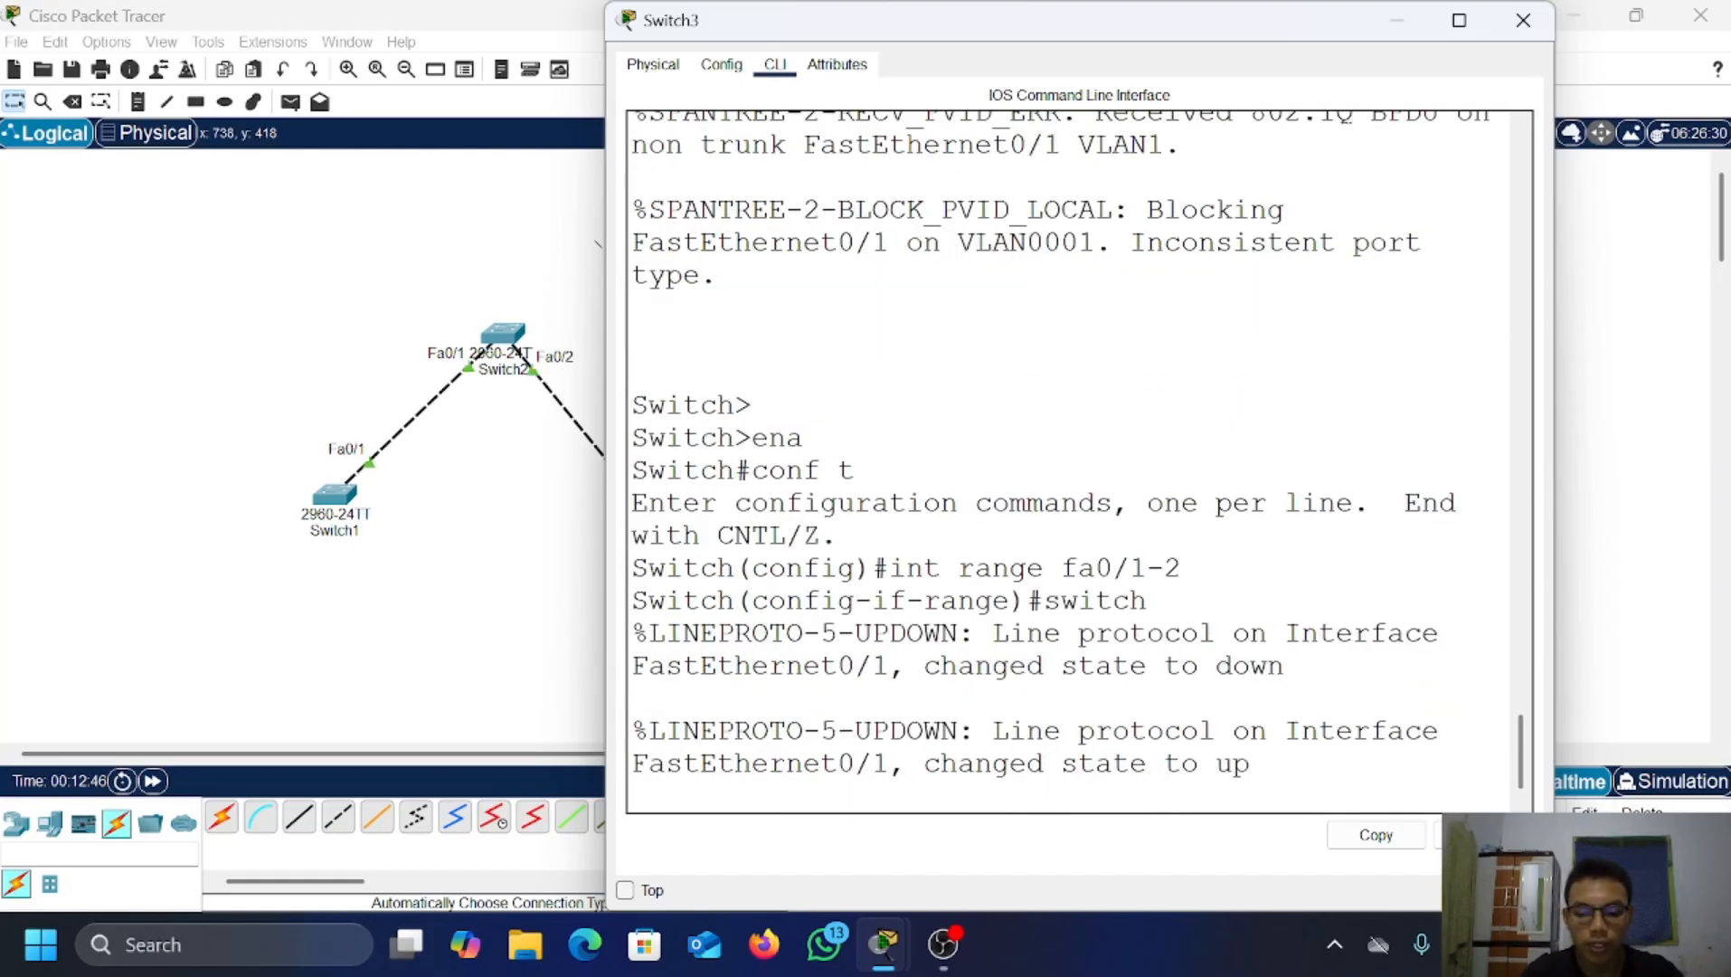
{"action": "key", "text": "BackSpace"}
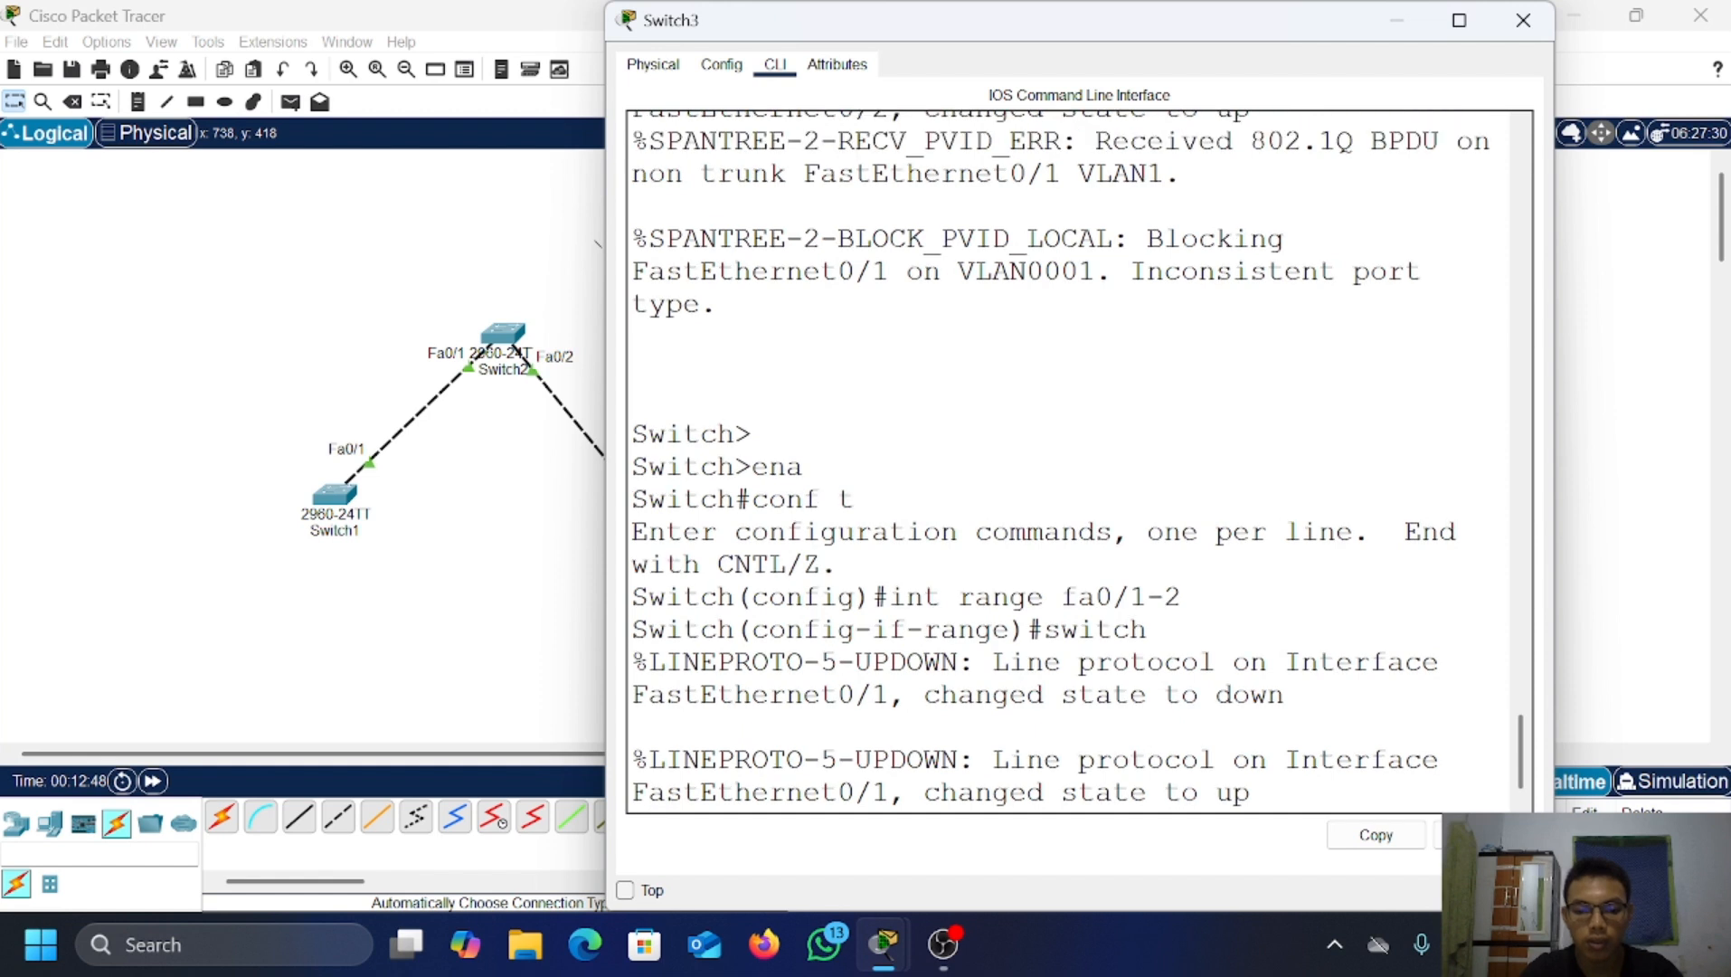
{"action": "key", "text": "Return"}
{"action": "type", "text": "swi"}
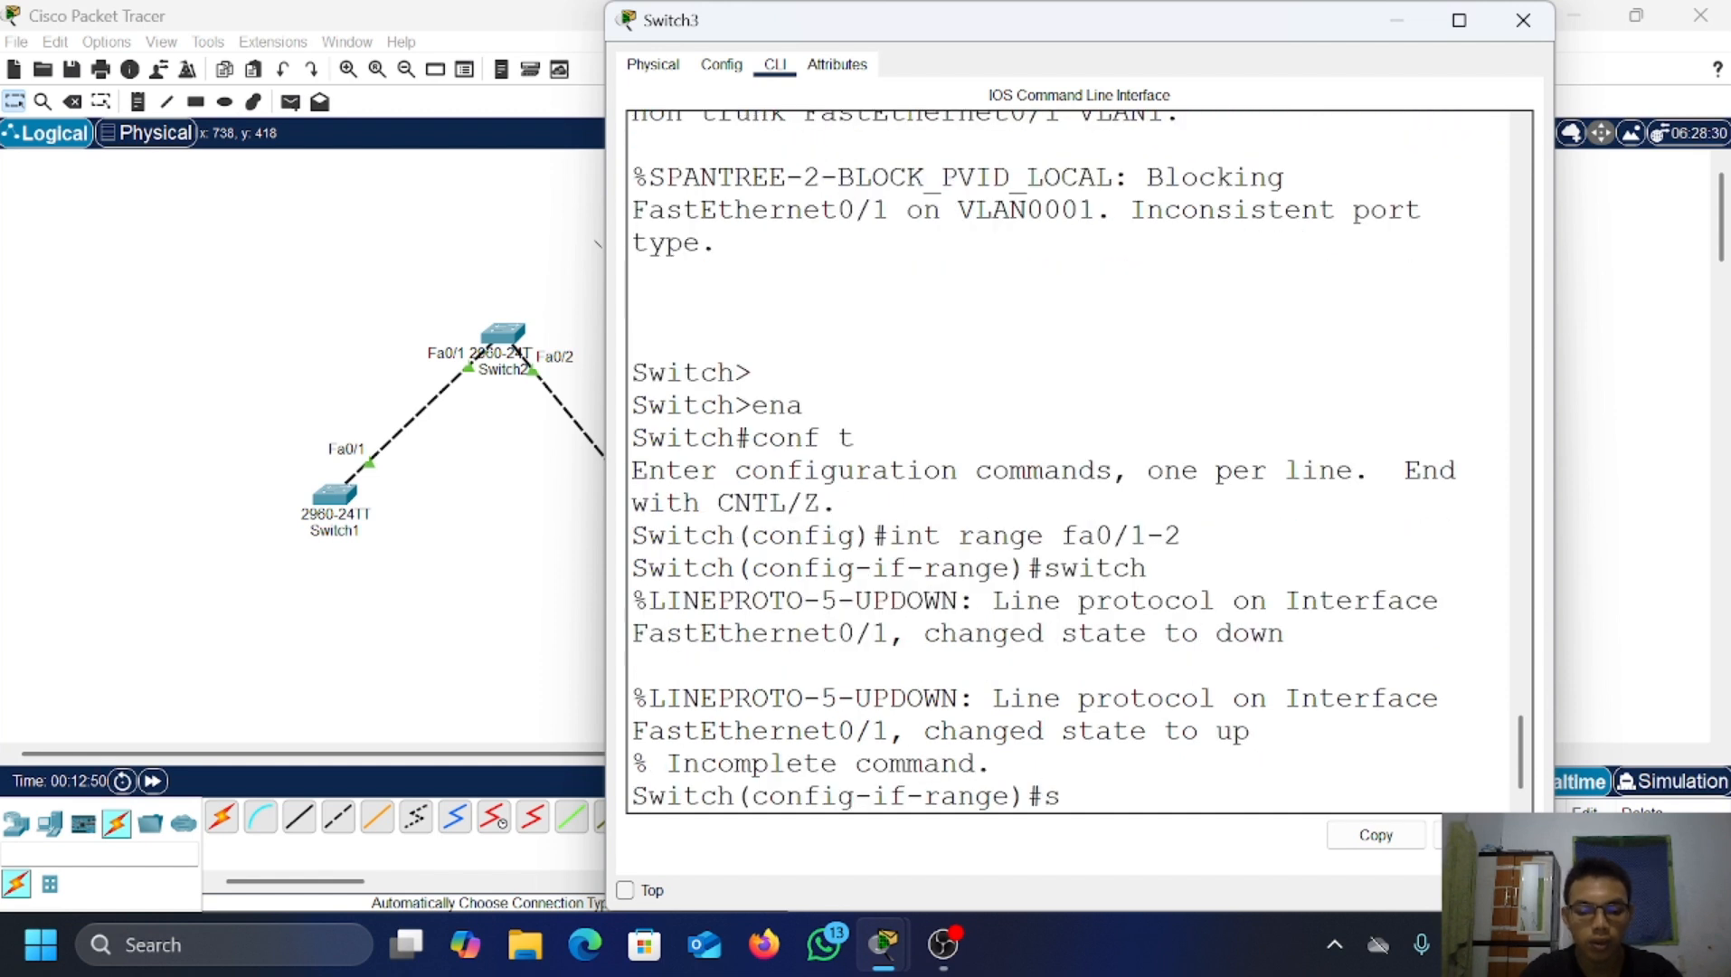
{"action": "type", "text": "tc"}
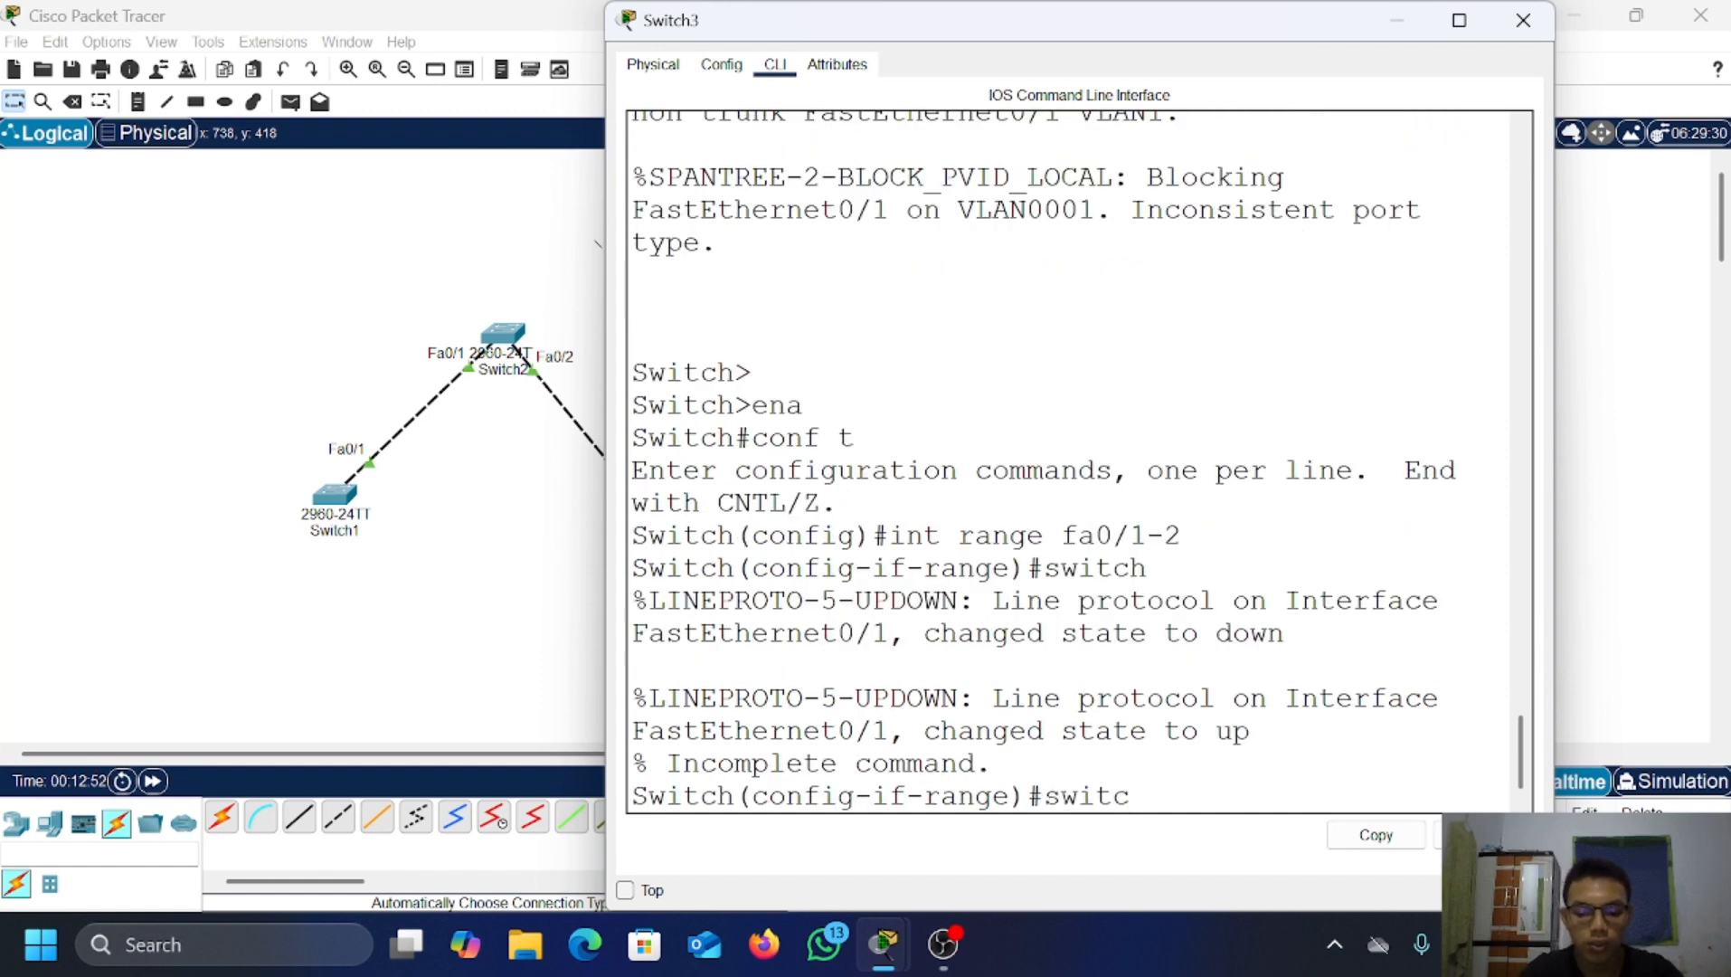
{"action": "type", "text": "hport mode"}
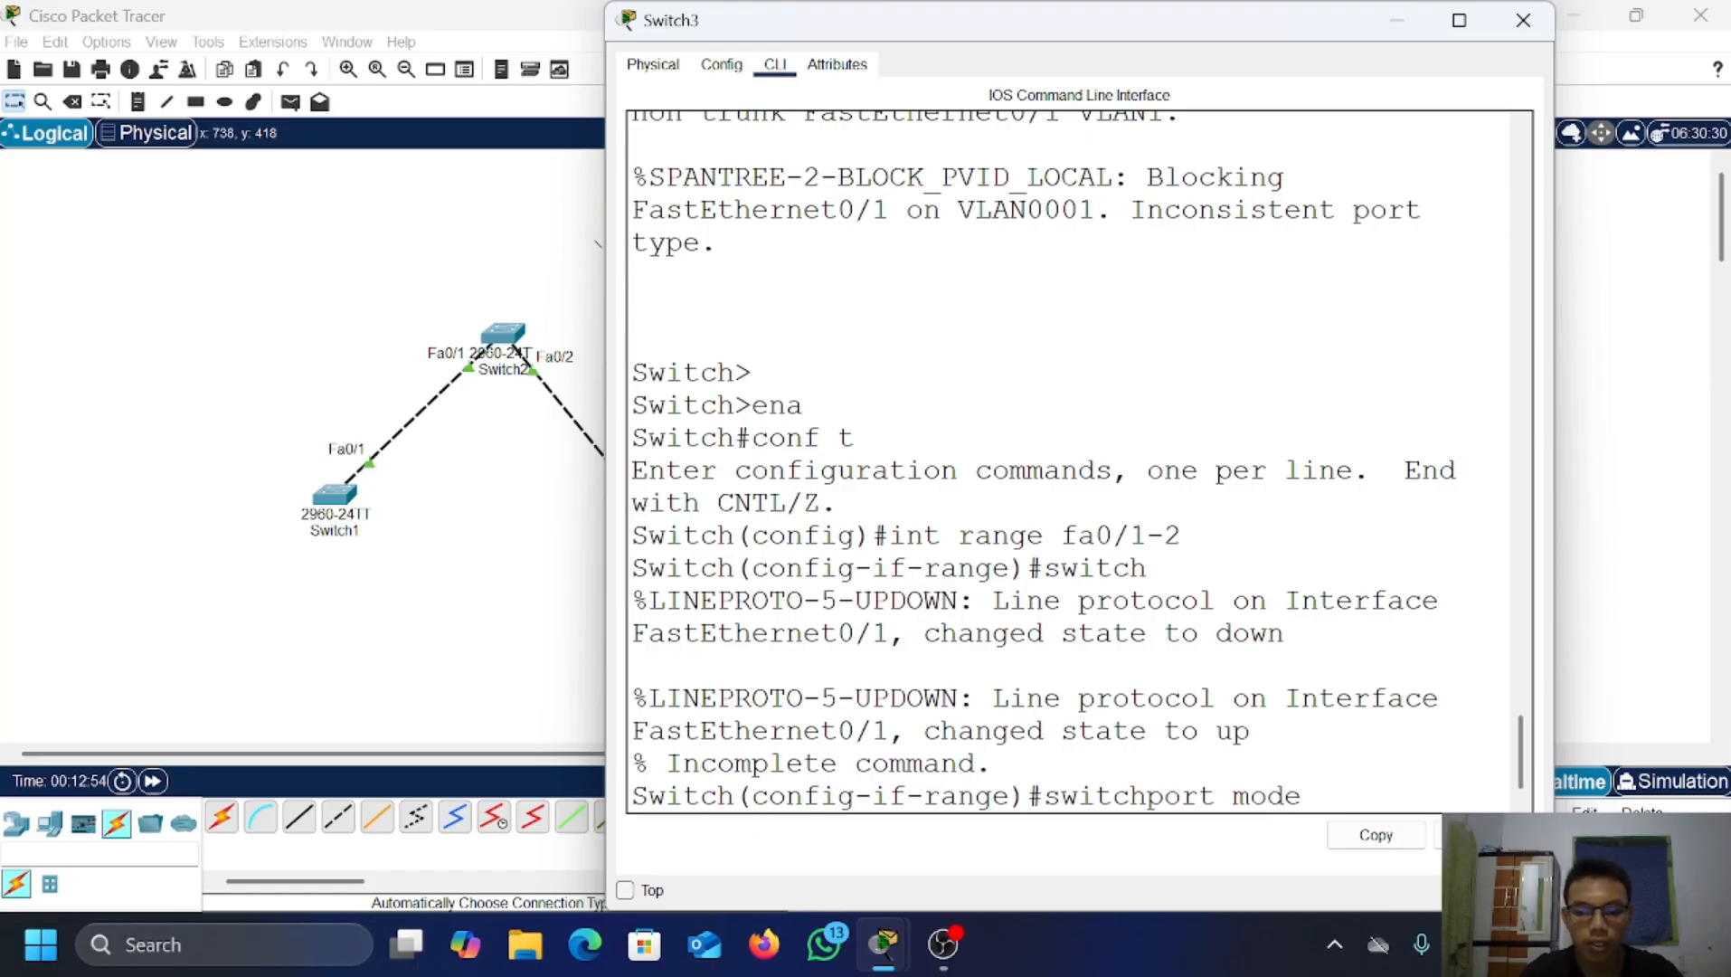
{"action": "type", "text": " tru"}
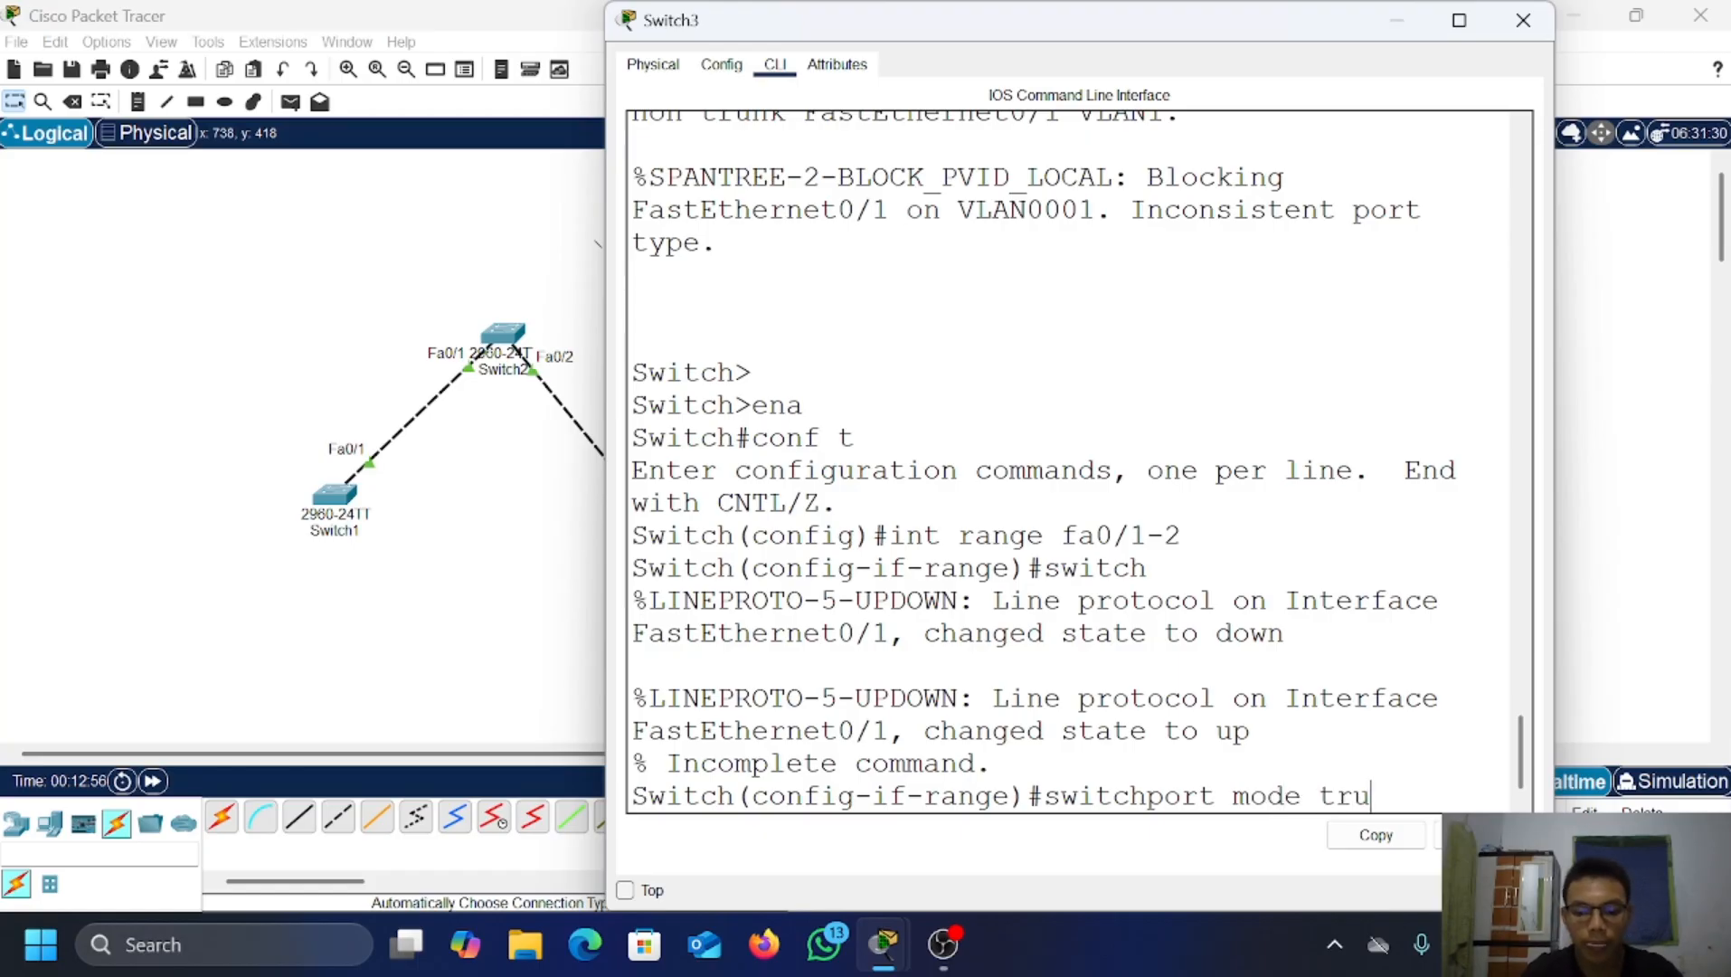
{"action": "type", "text": "nk"}
{"action": "key", "text": "Return"}
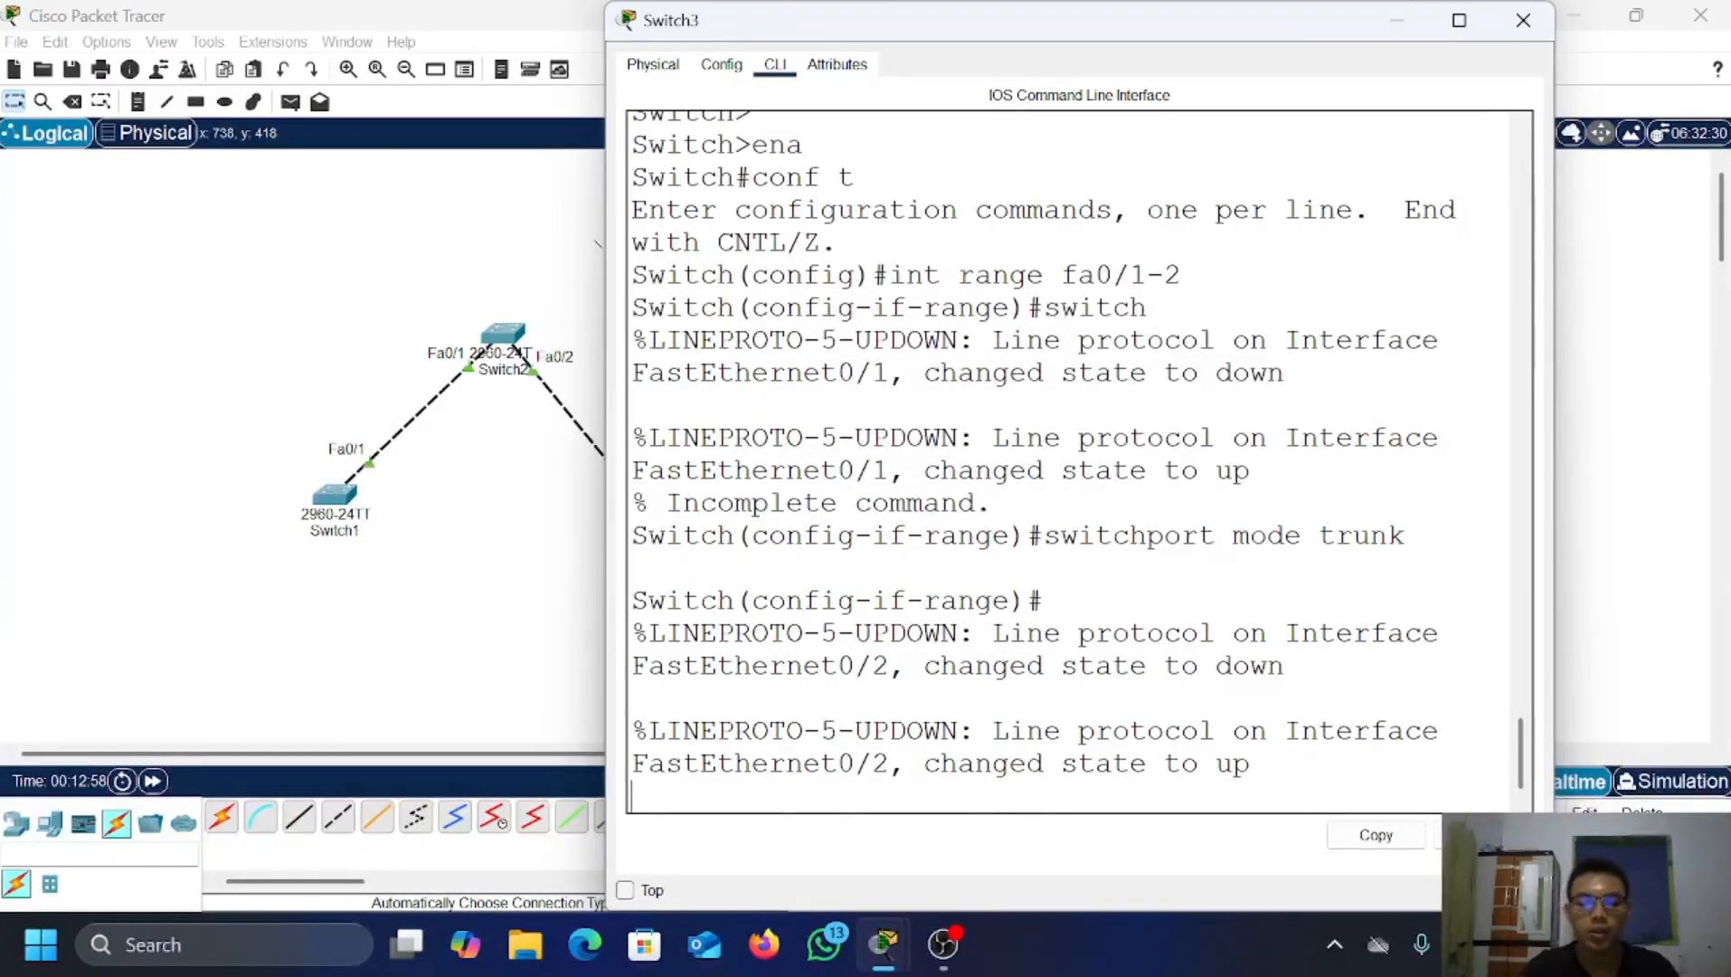
{"action": "key", "text": "Return"}
{"action": "type", "text": "ex"}
{"action": "key", "text": "Return"}
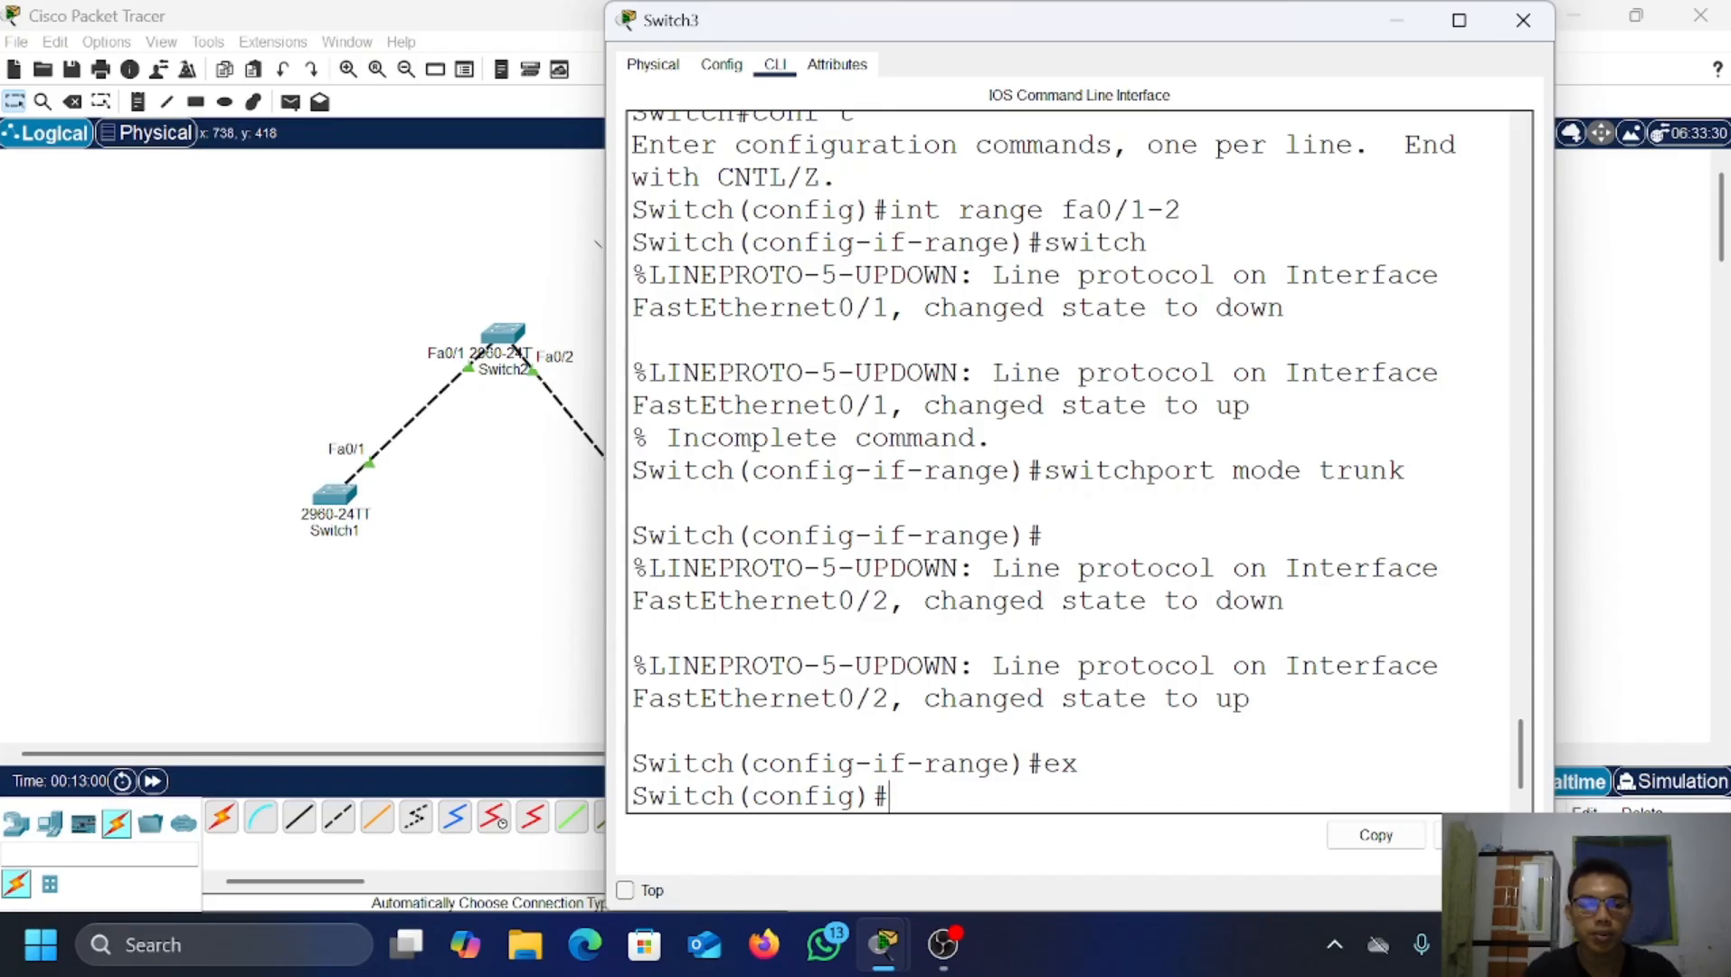
{"action": "left_click", "coordinate": [1381, 14]}
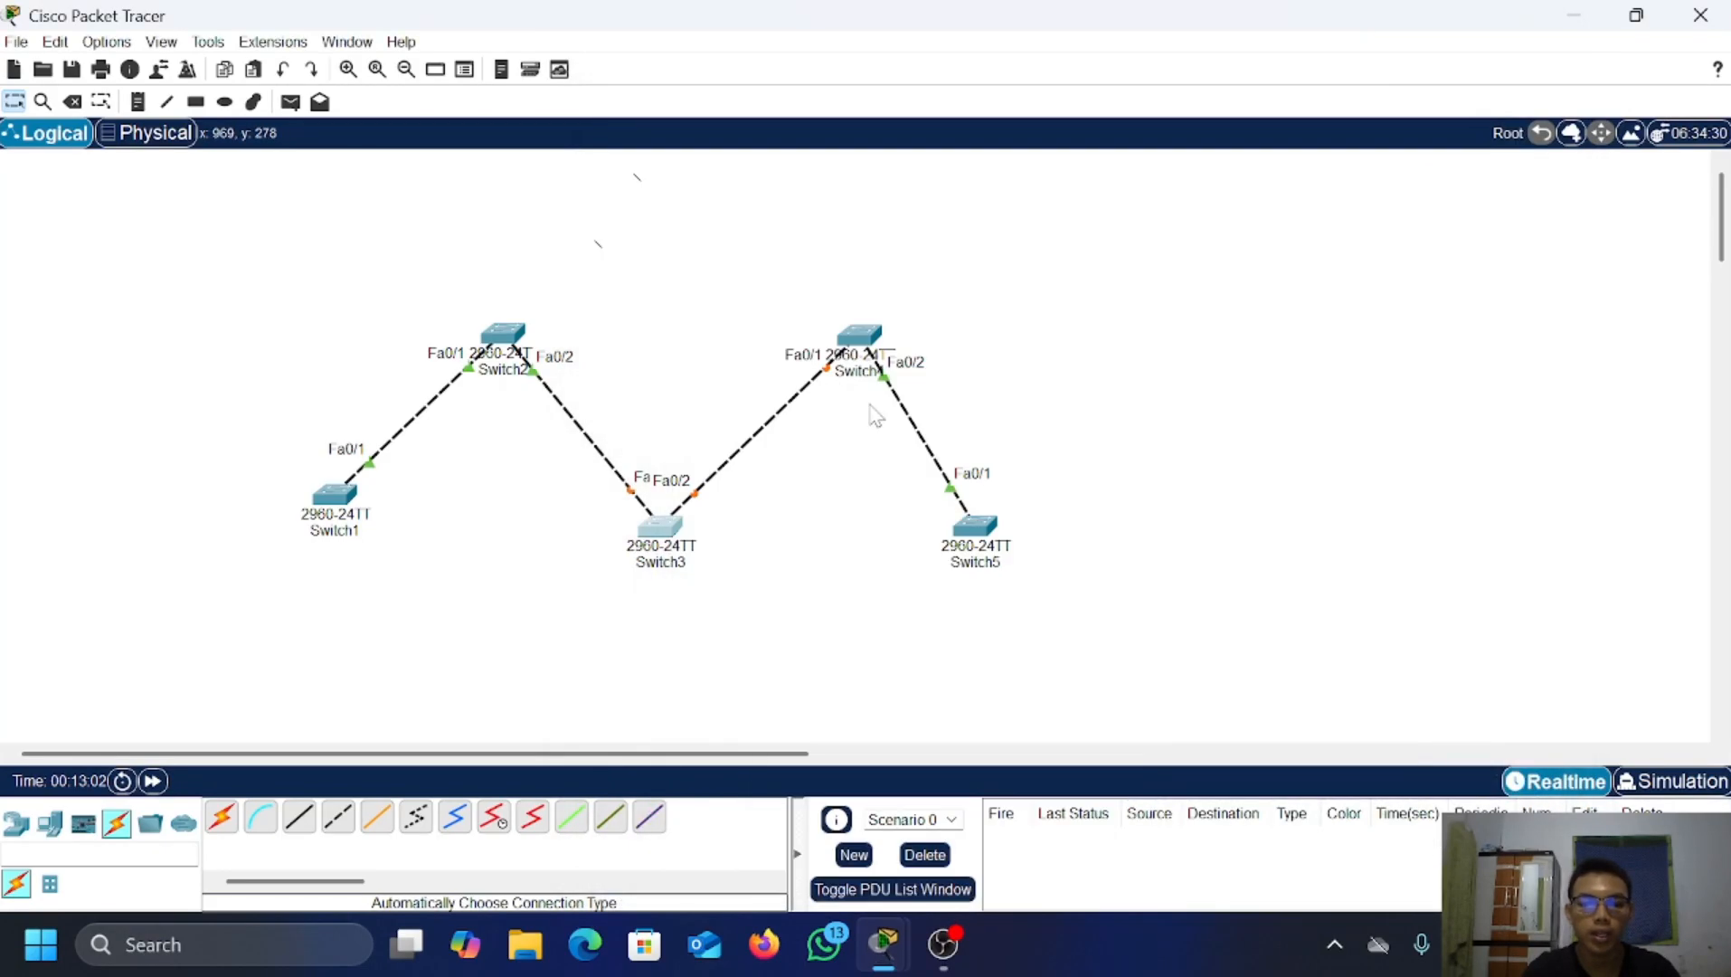
Step: Open Switch4's CLI and enter global configuration mode
{"action": "left_click", "coordinate": [864, 346]}
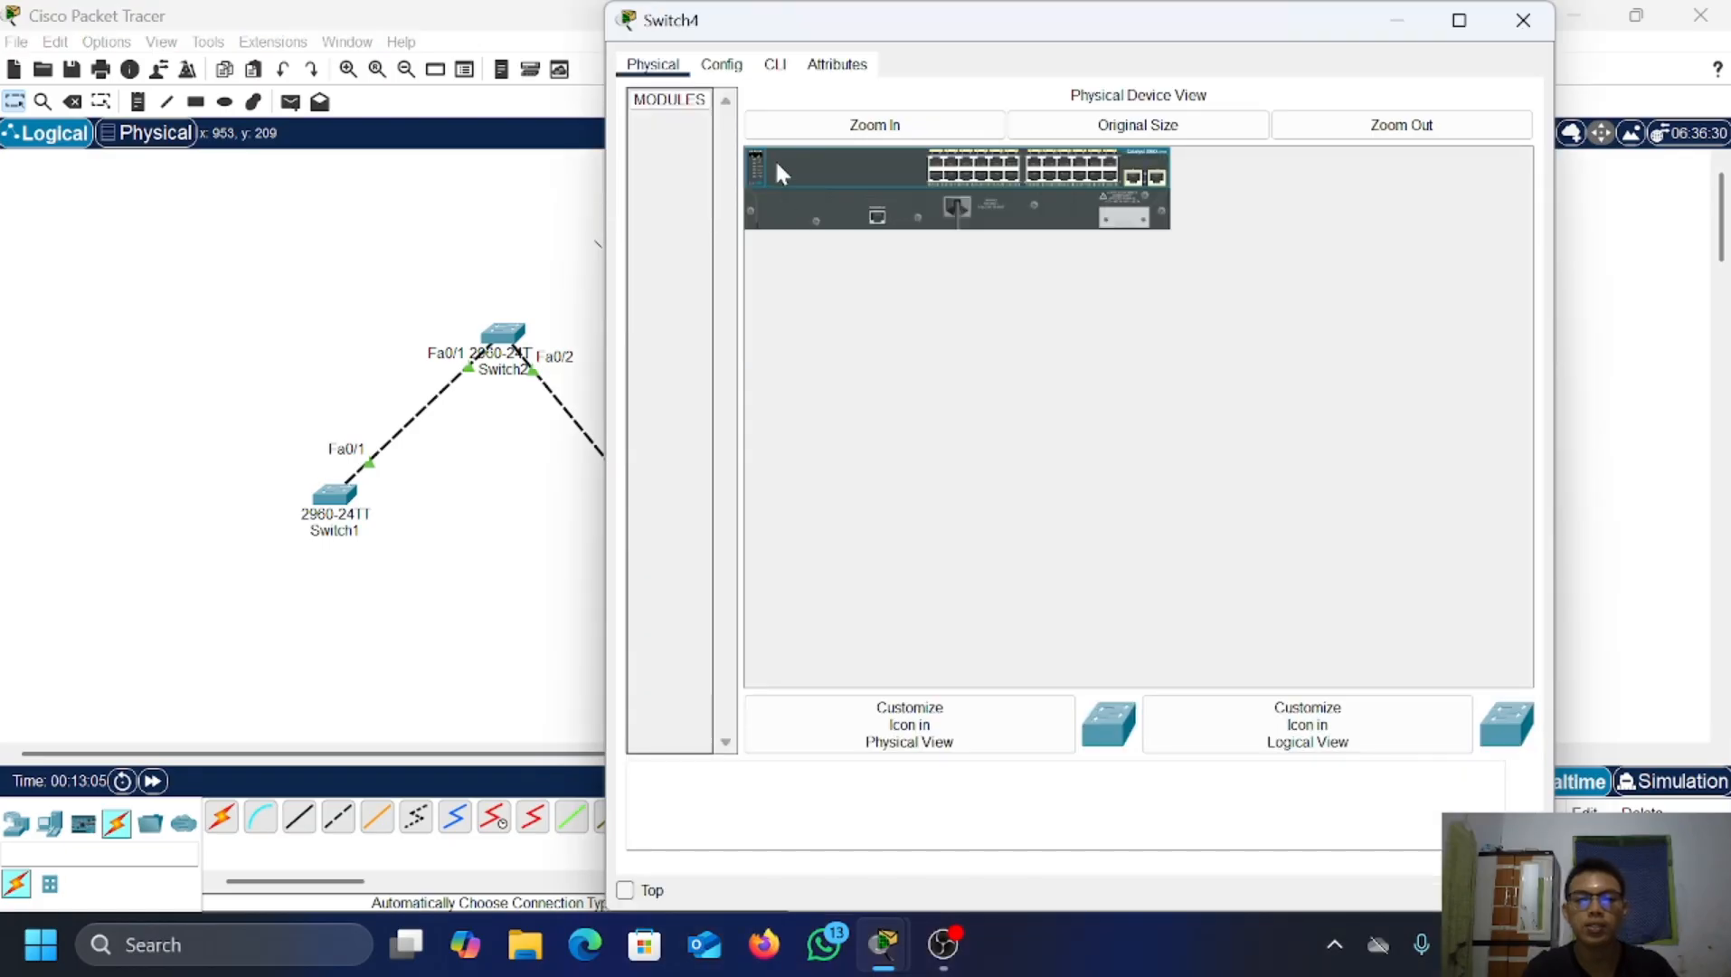
{"action": "left_click", "coordinate": [776, 65]}
{"action": "key", "text": "Return"}
{"action": "key", "text": "Return"}
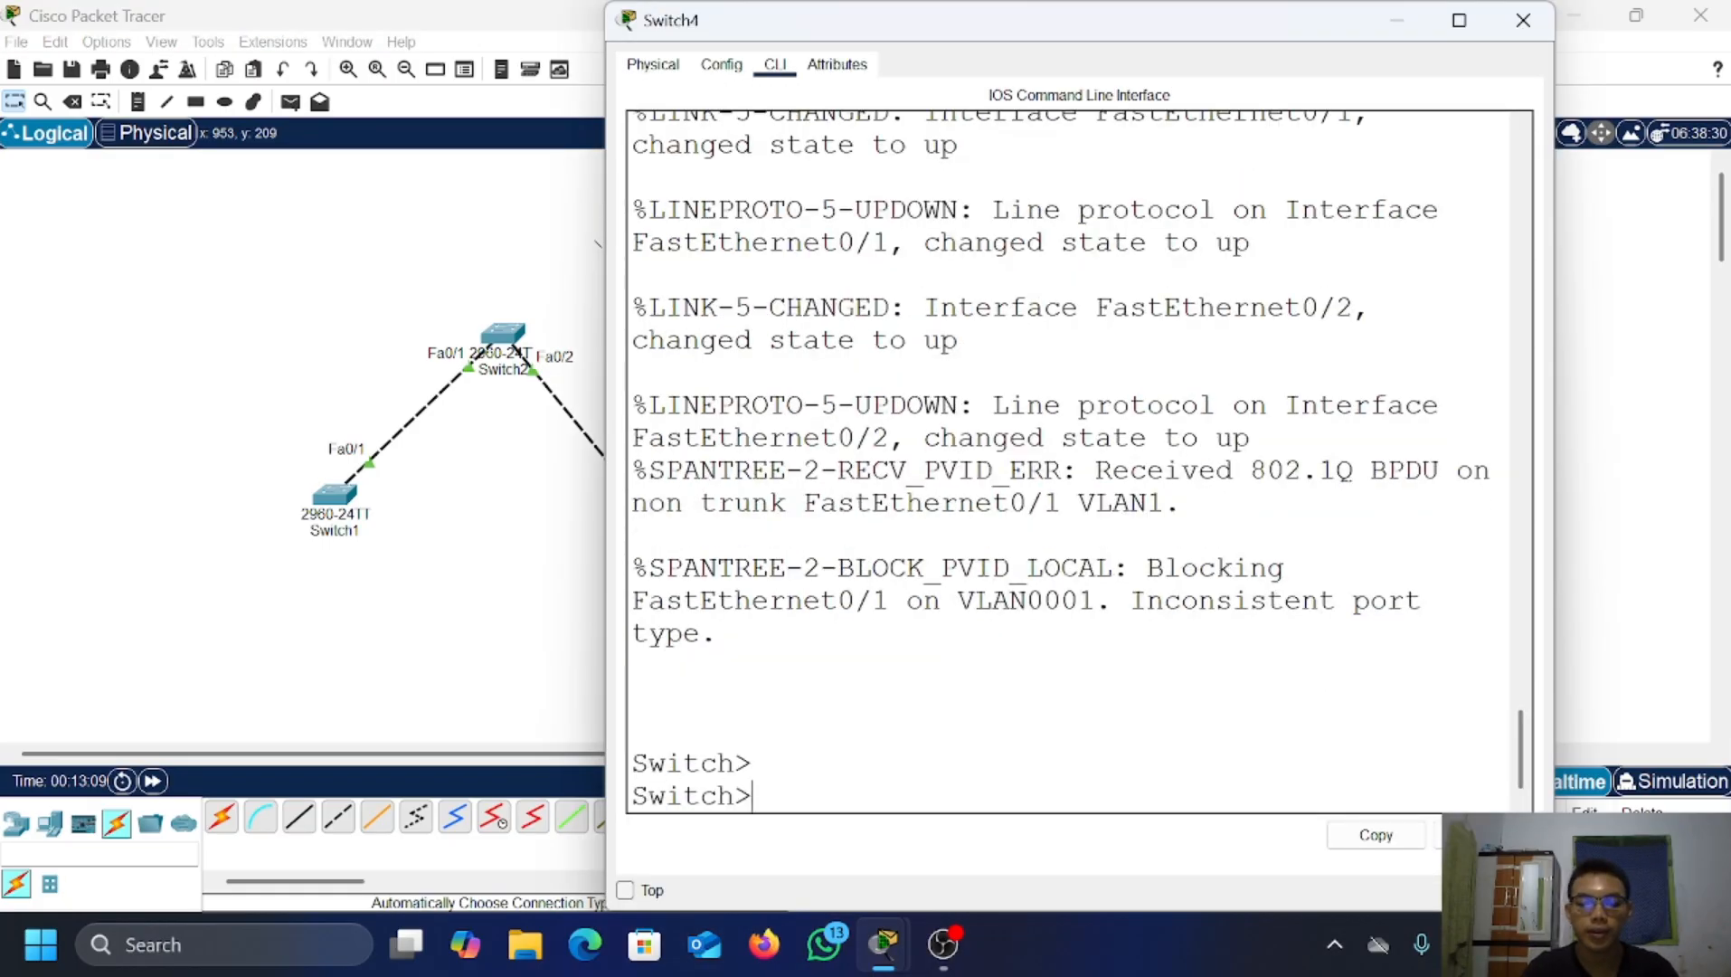
{"action": "type", "text": "ena"}
{"action": "key", "text": "Return"}
{"action": "type", "text": "co"}
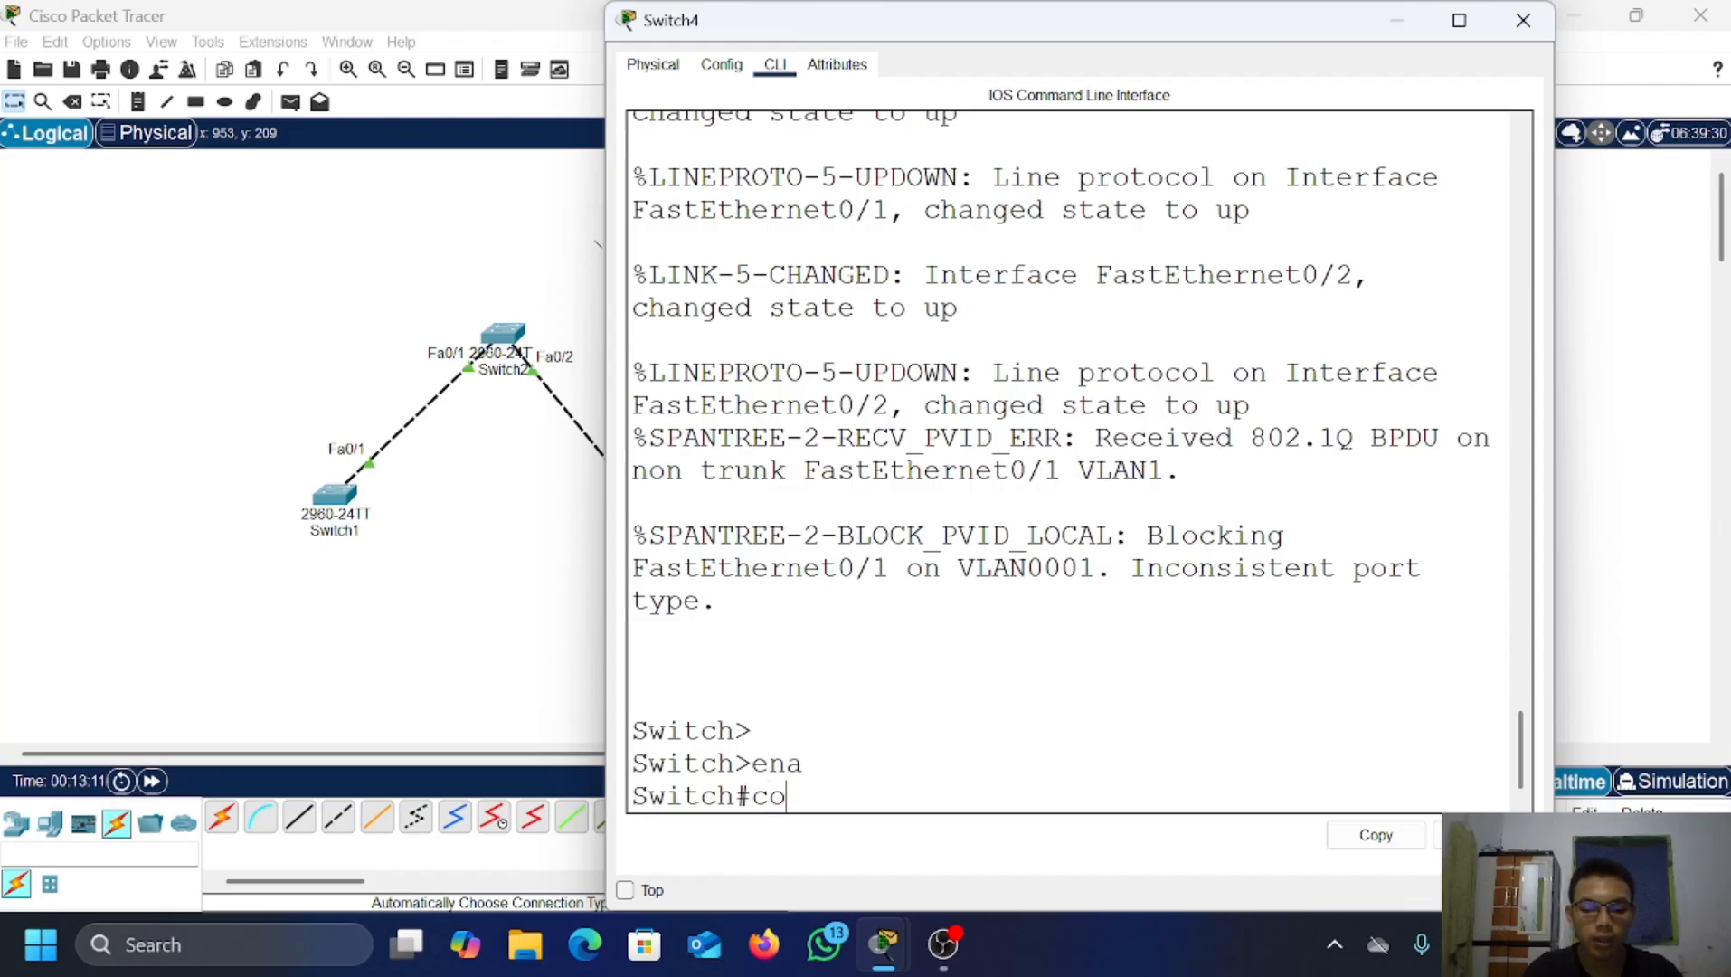
{"action": "type", "text": "nf t"}
{"action": "key", "text": "Return"}
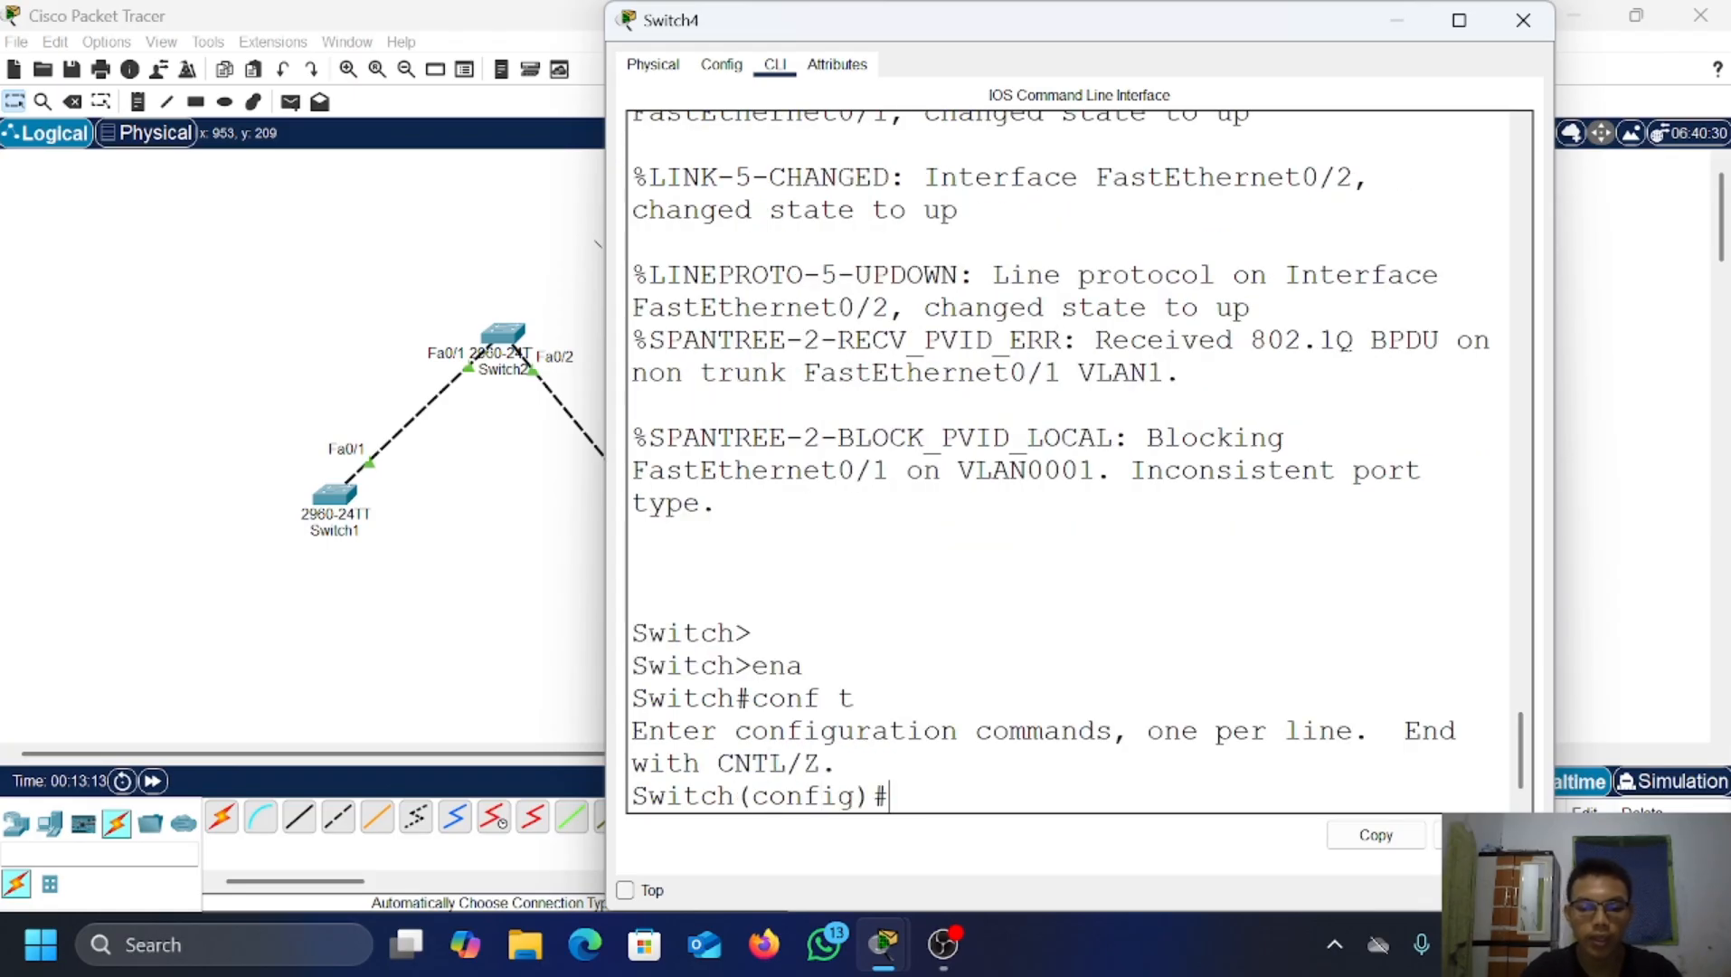
Step: Select interface range fa0/1-2 on Switch4, set switchport mode trunk, and exit to global config
{"action": "type", "text": "int "}
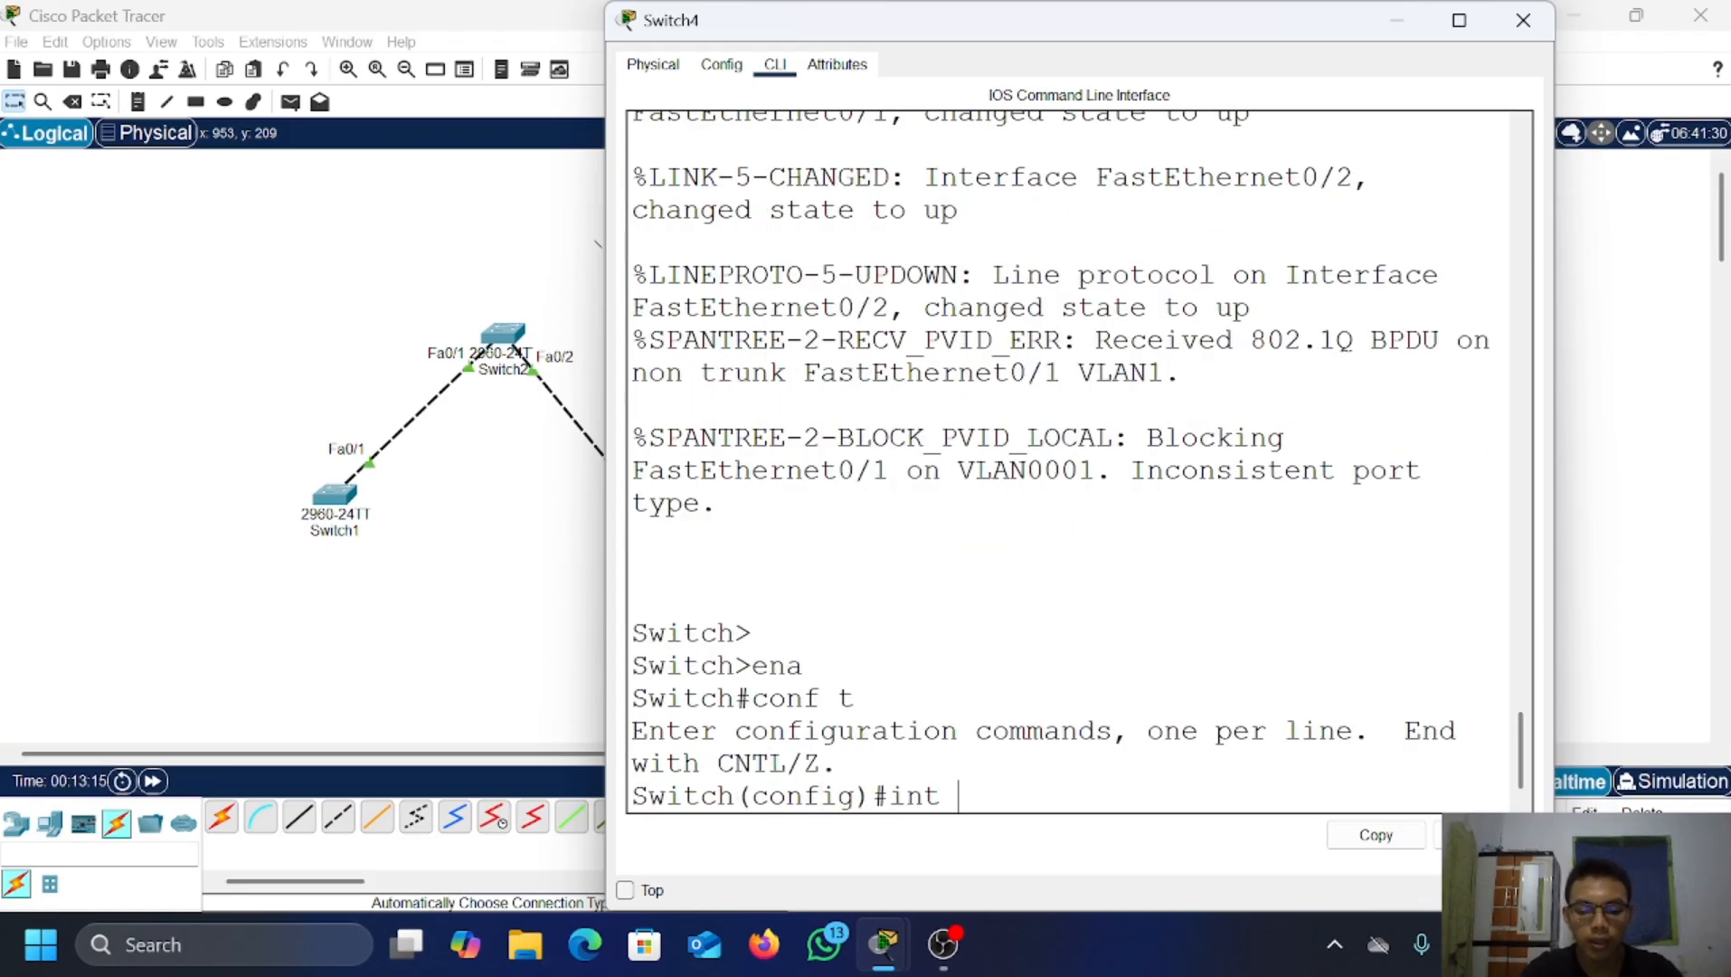
{"action": "type", "text": "fa-"}
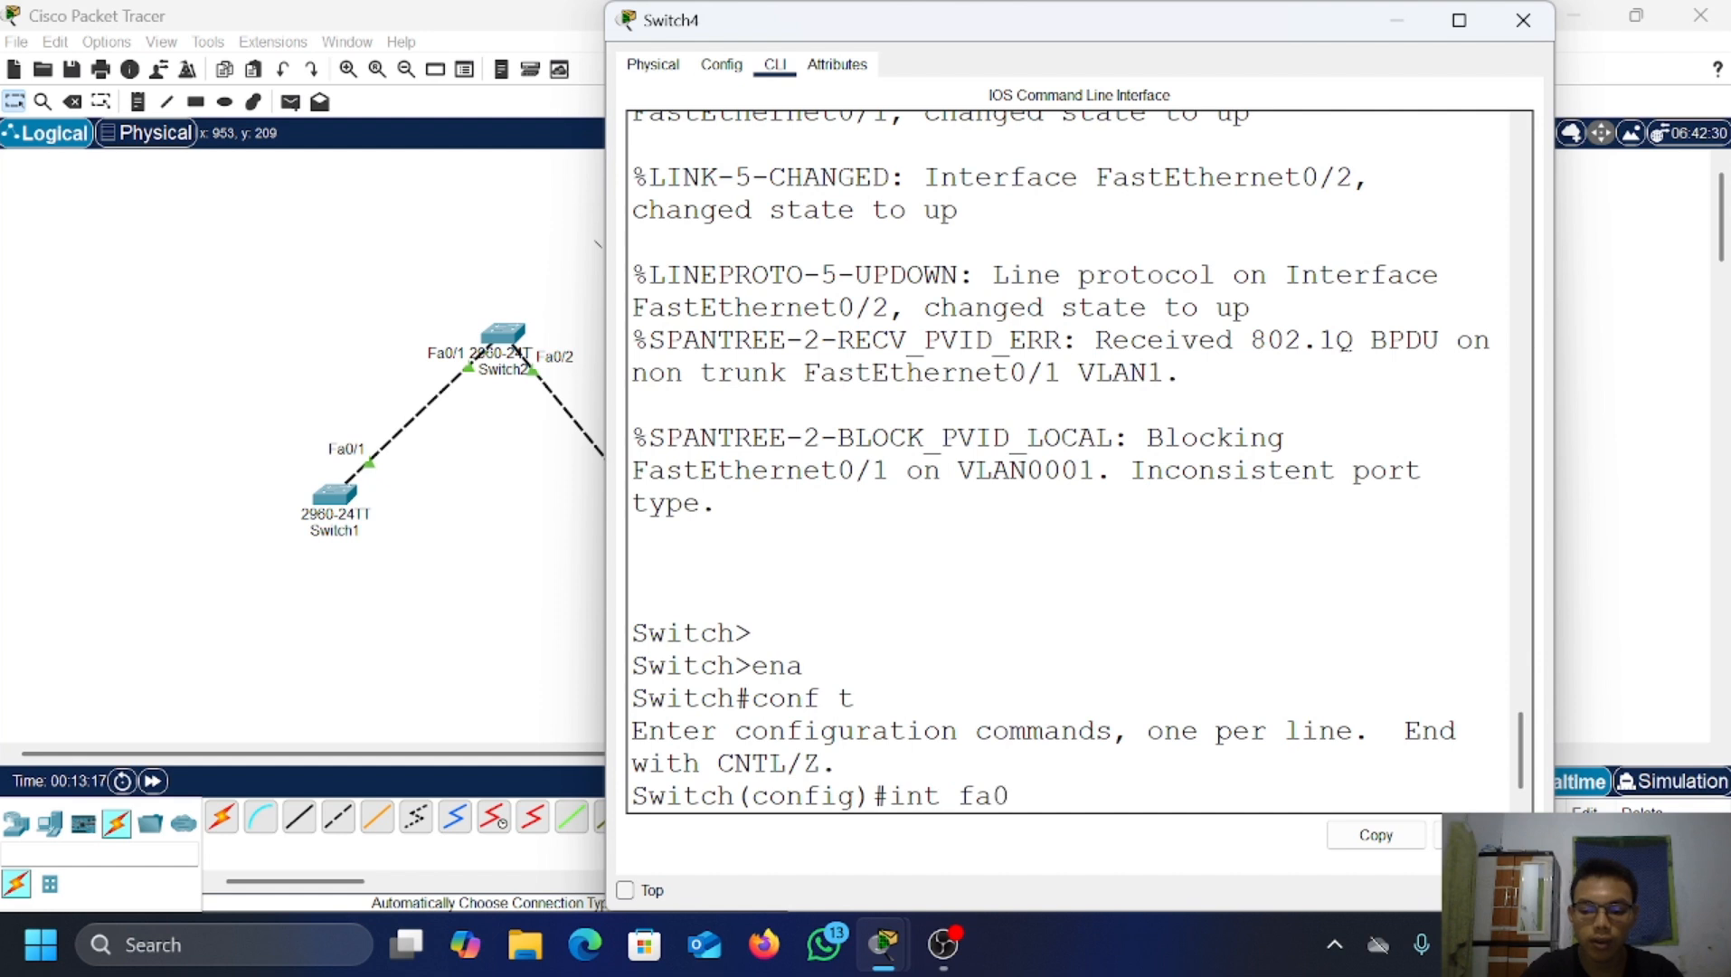
{"action": "type", "text": "/1-2"}
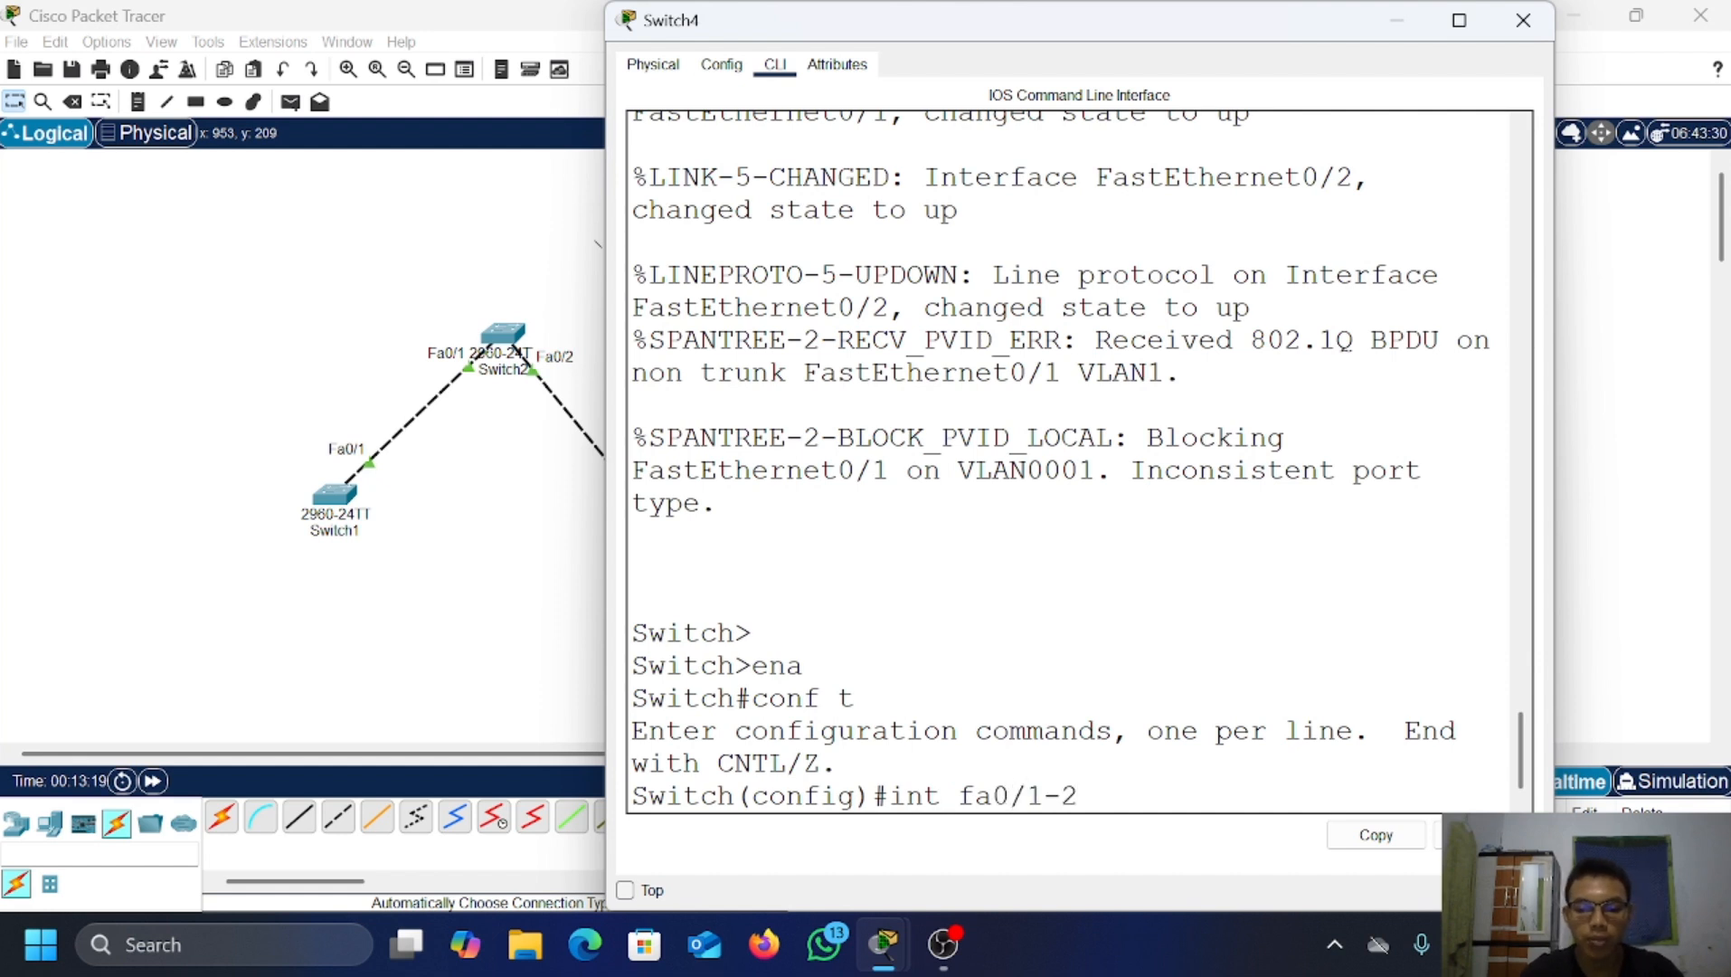
{"action": "key", "text": "Return"}
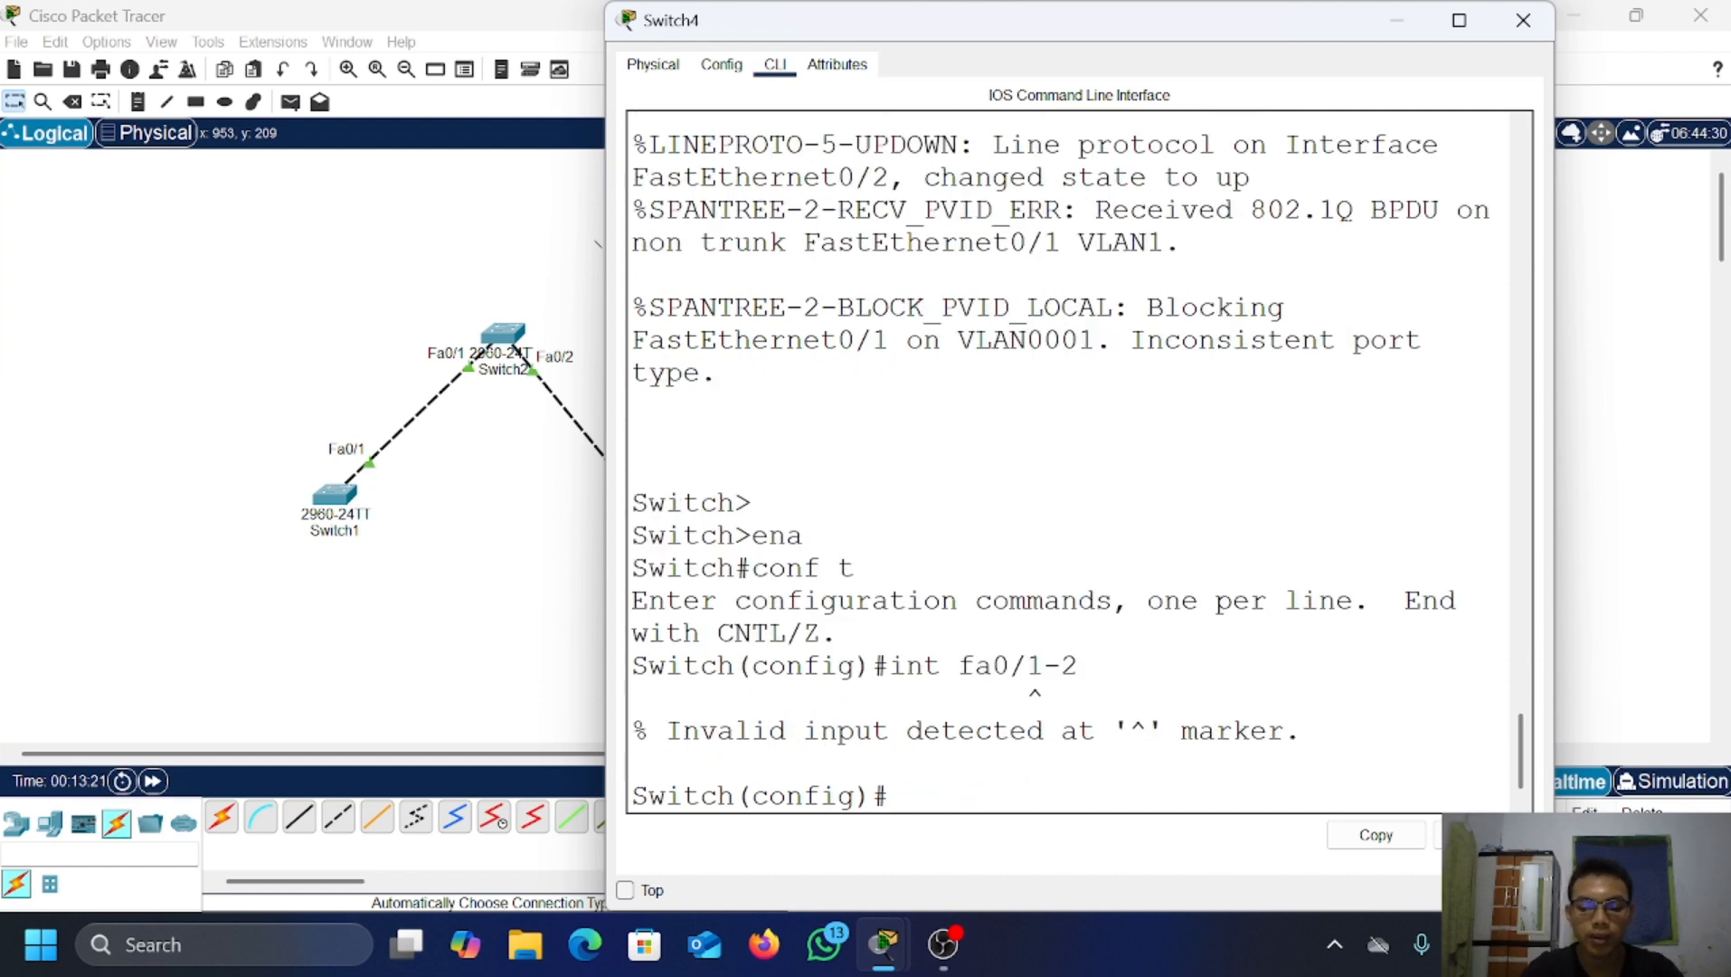
{"action": "key", "text": "Up"}
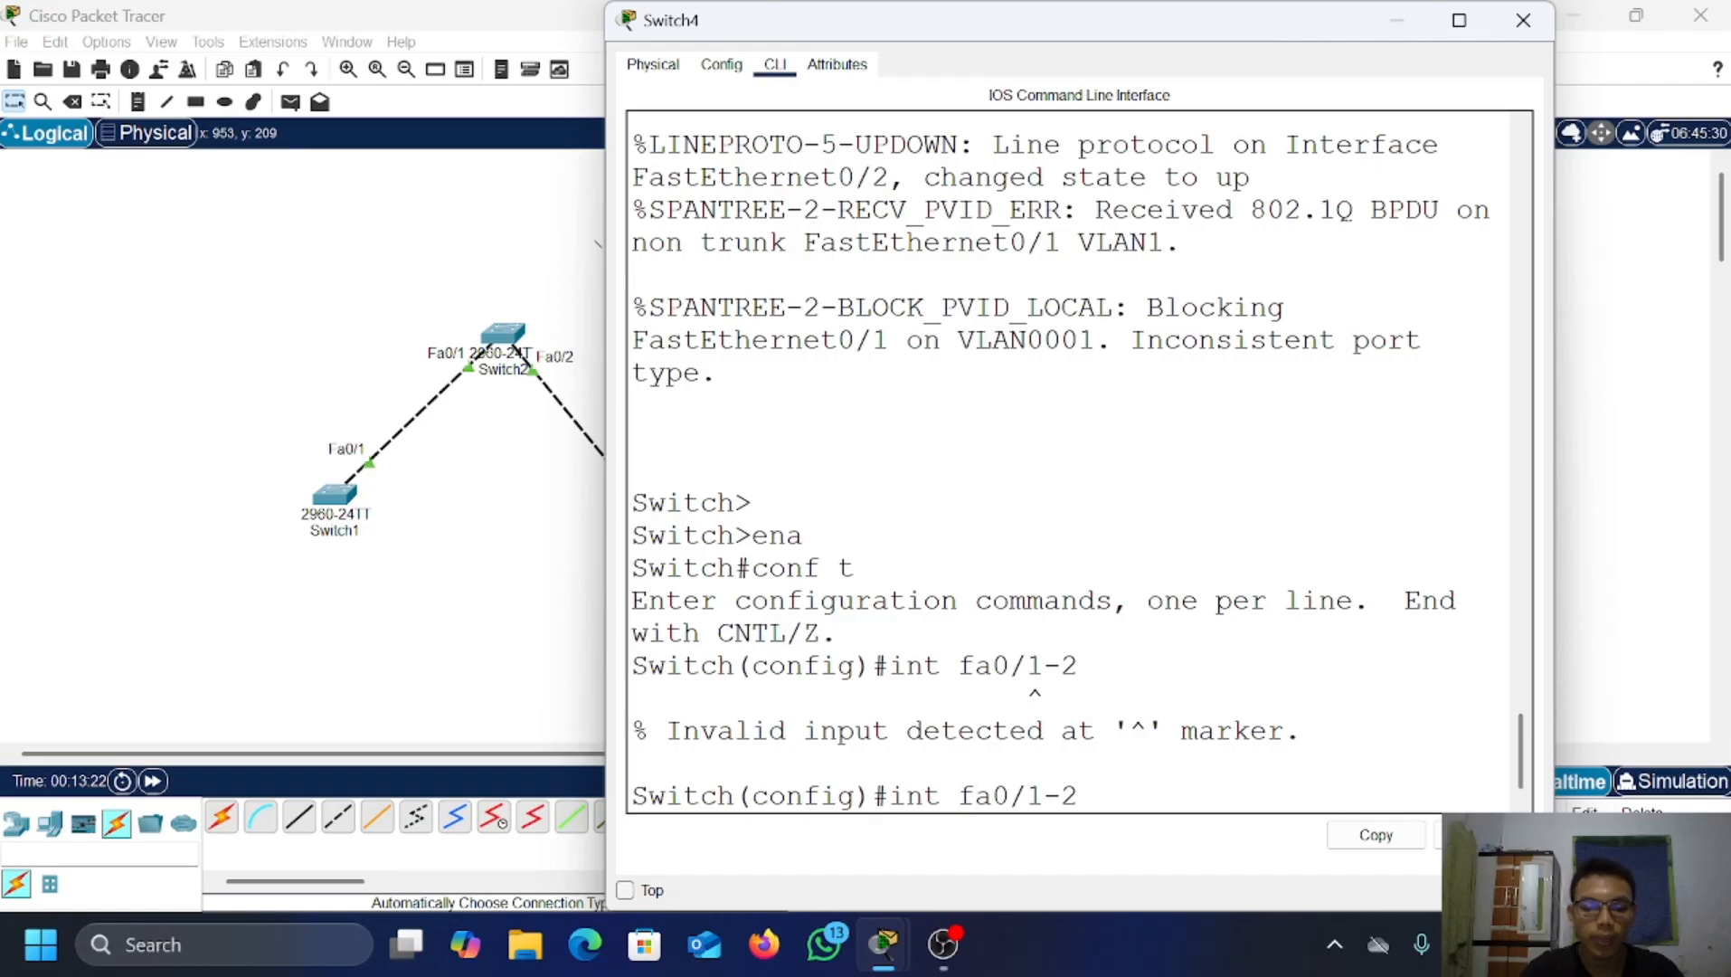
{"action": "type", "text": "range"}
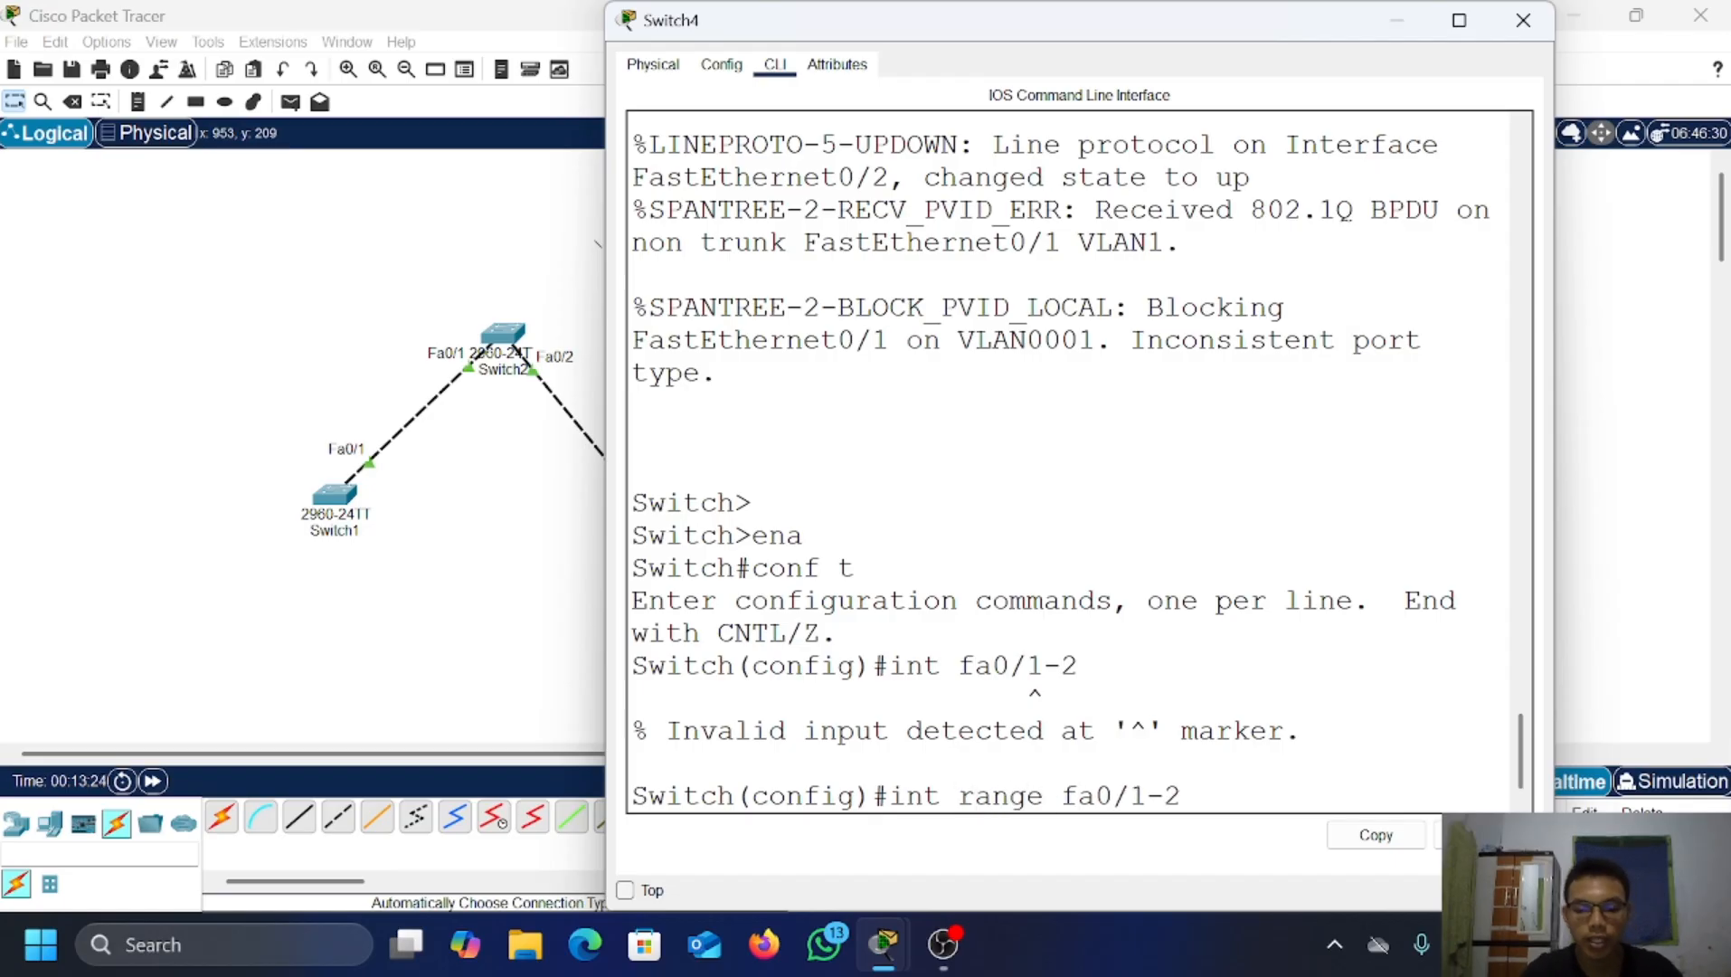
{"action": "key", "text": "Return"}
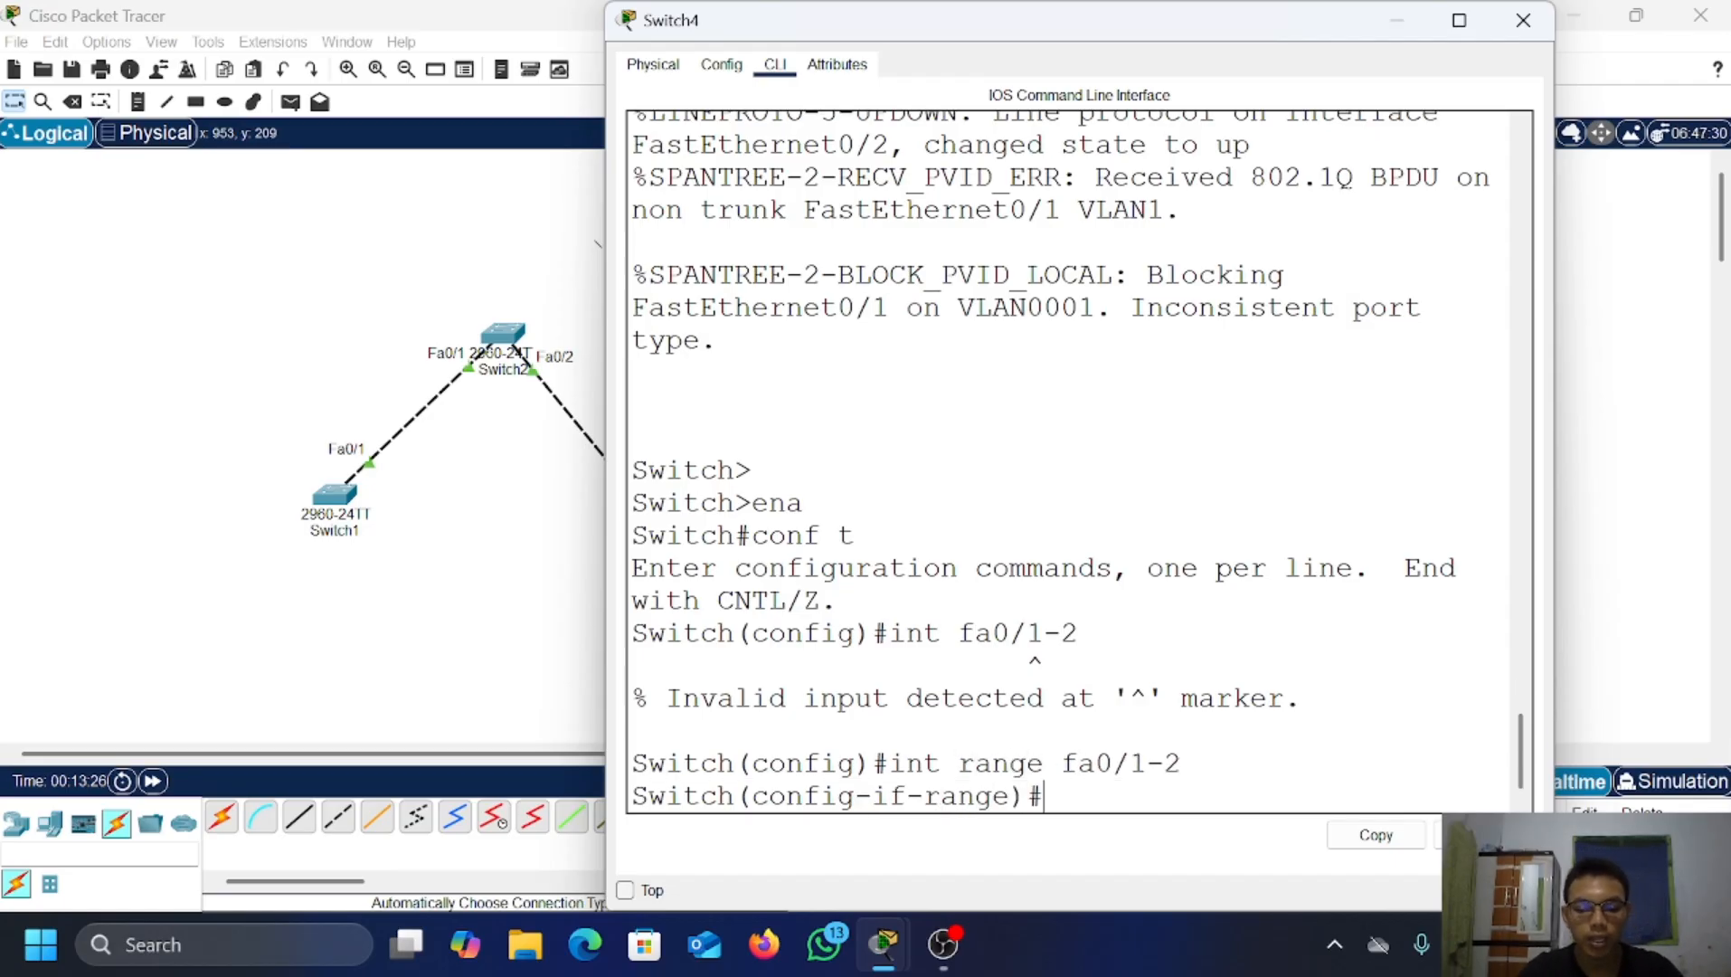
{"action": "type", "text": "switch"}
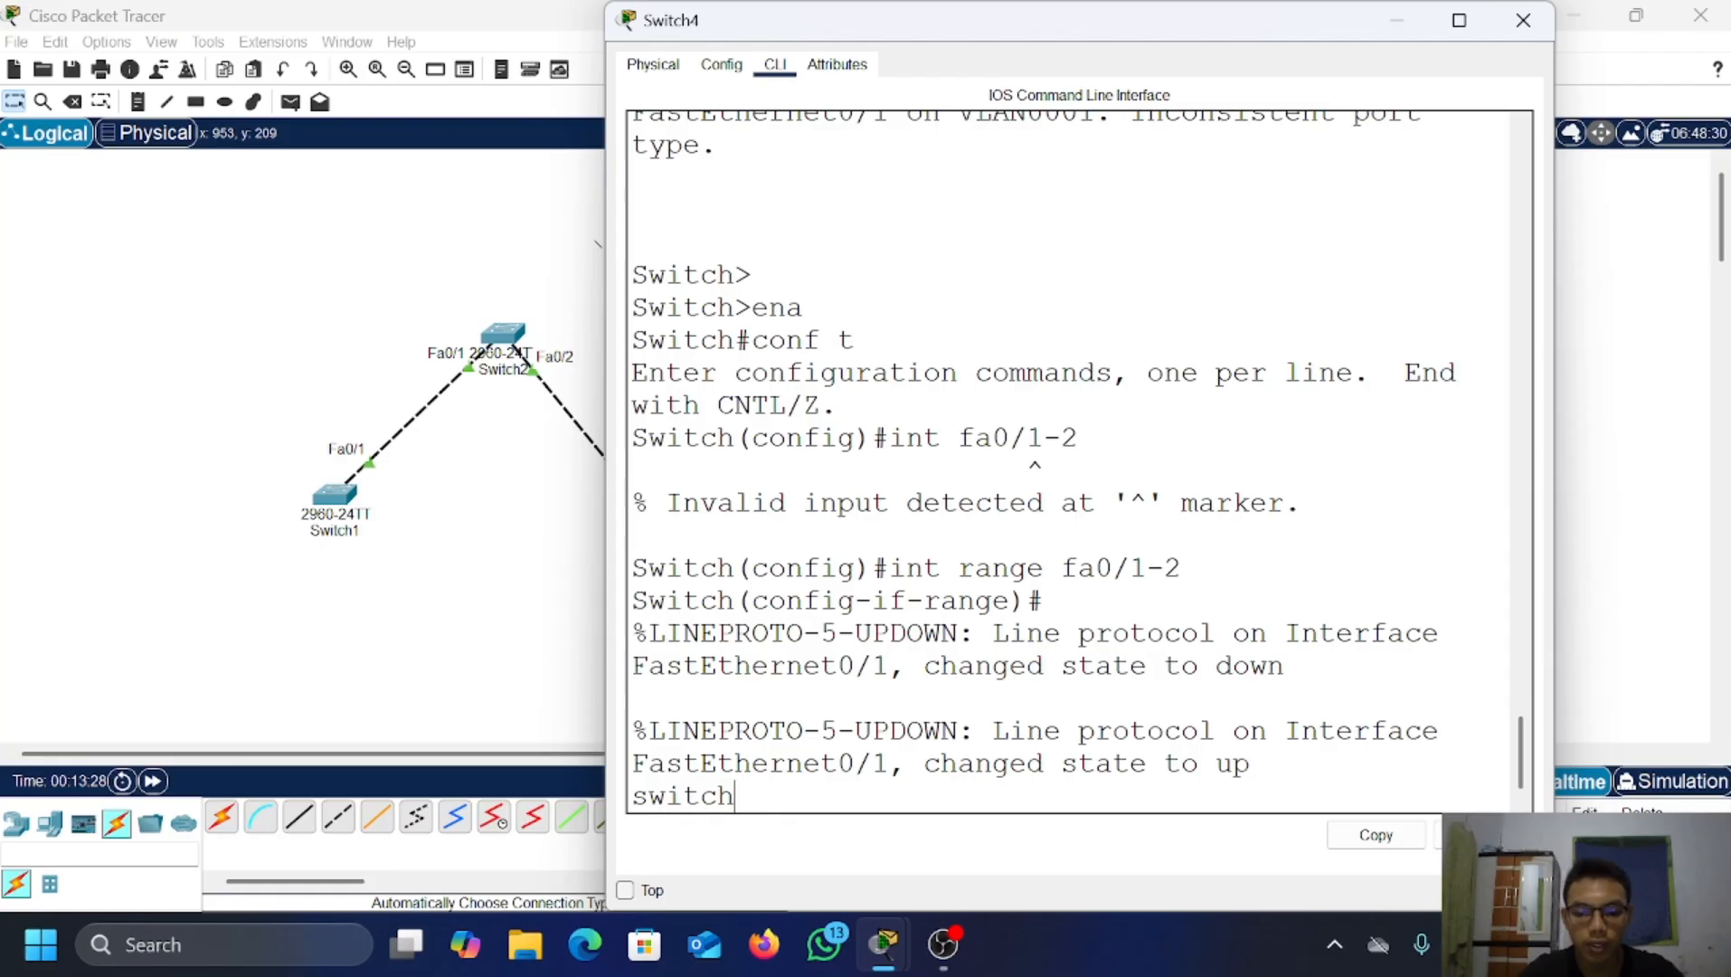
{"action": "key", "text": "BackSpace"}
{"action": "key", "text": "BackSpace"}
{"action": "key", "text": "BackSpace"}
{"action": "key", "text": "BackSpace"}
{"action": "key", "text": "BackSpace"}
{"action": "key", "text": "BackSpace"}
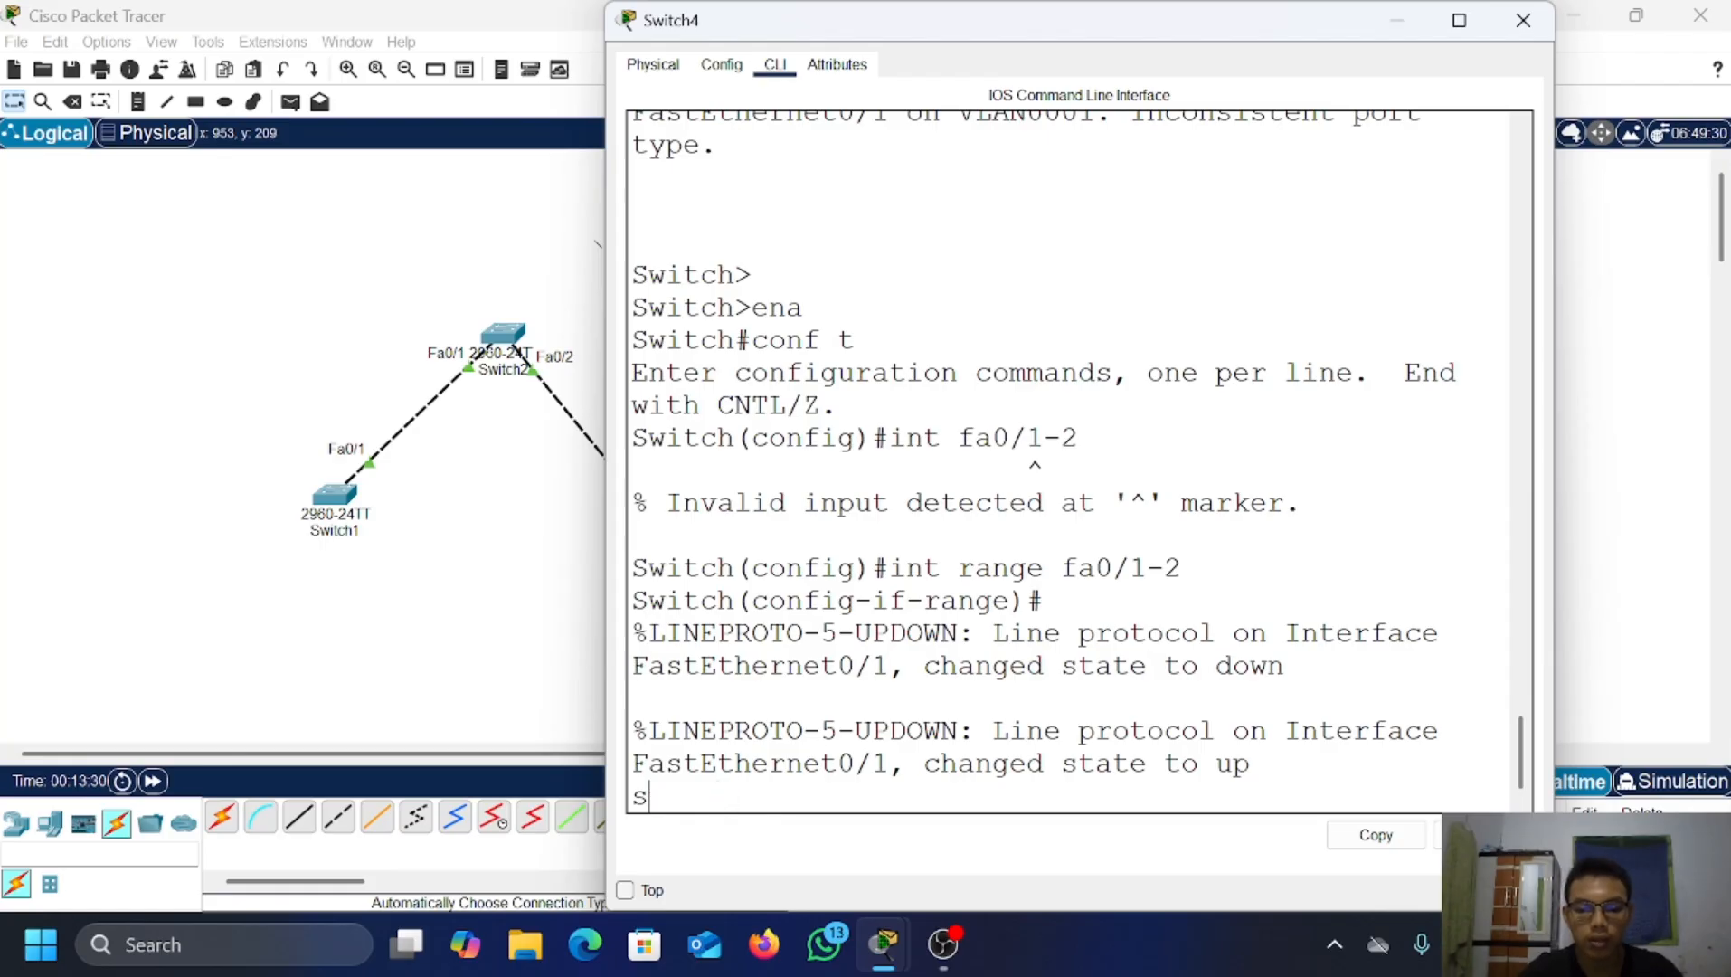
{"action": "key", "text": "Return"}
{"action": "type", "text": "swi"}
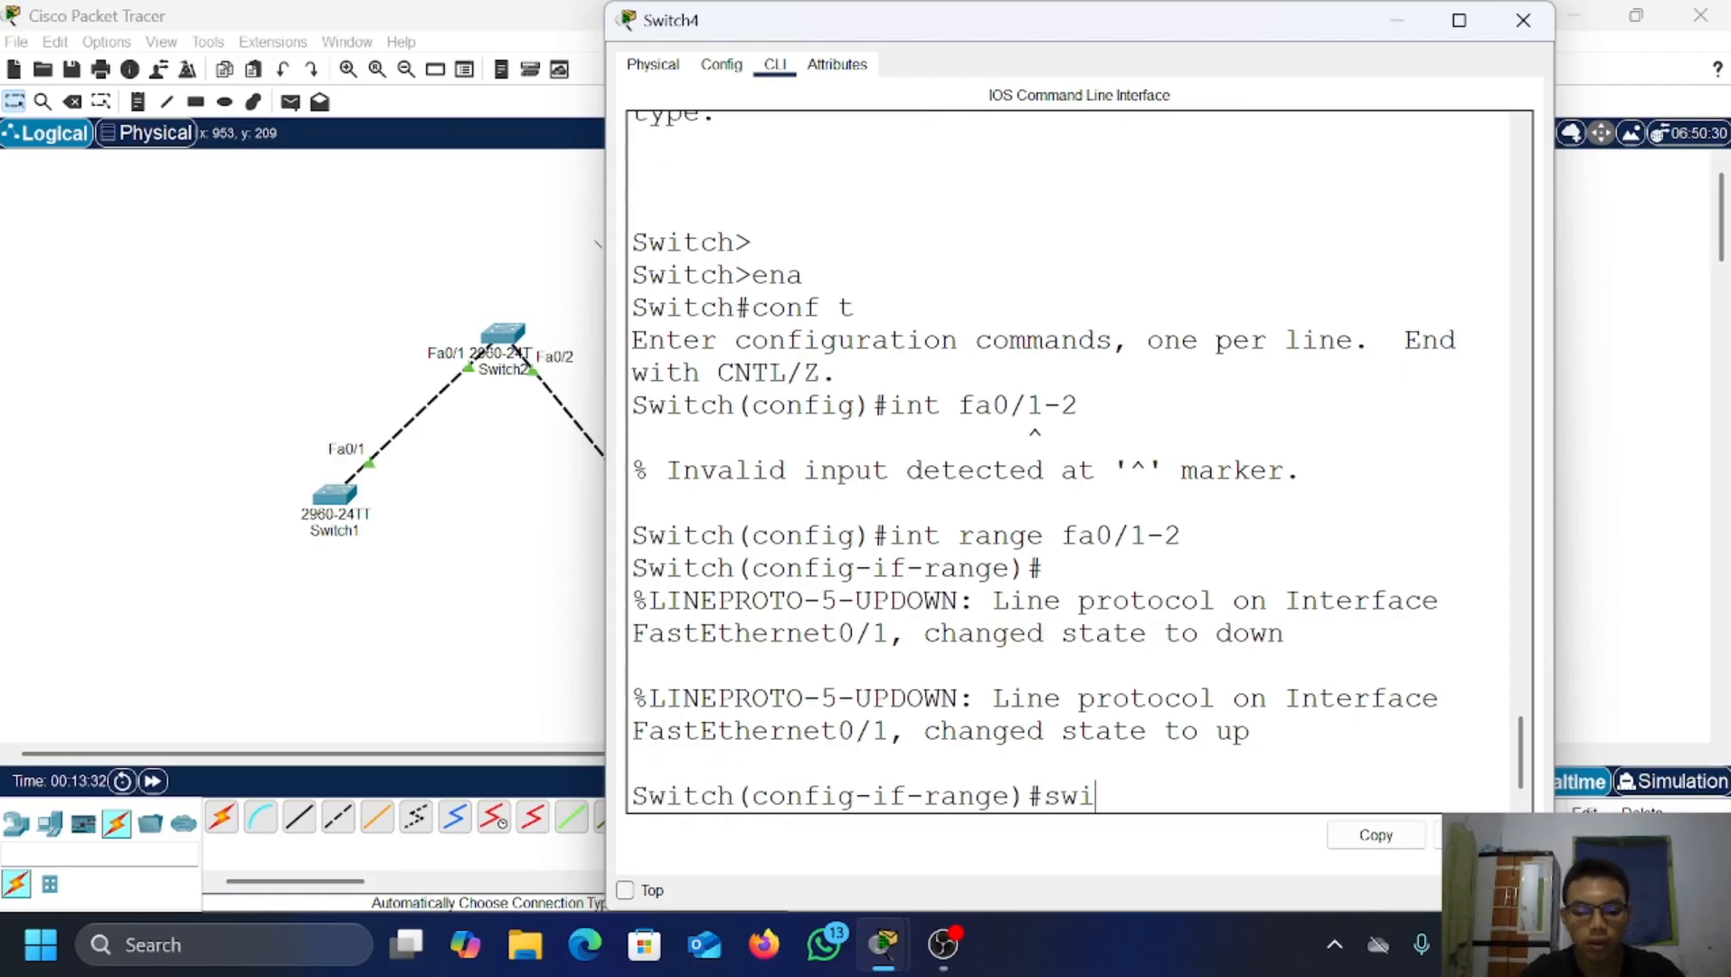
{"action": "type", "text": "tch["}
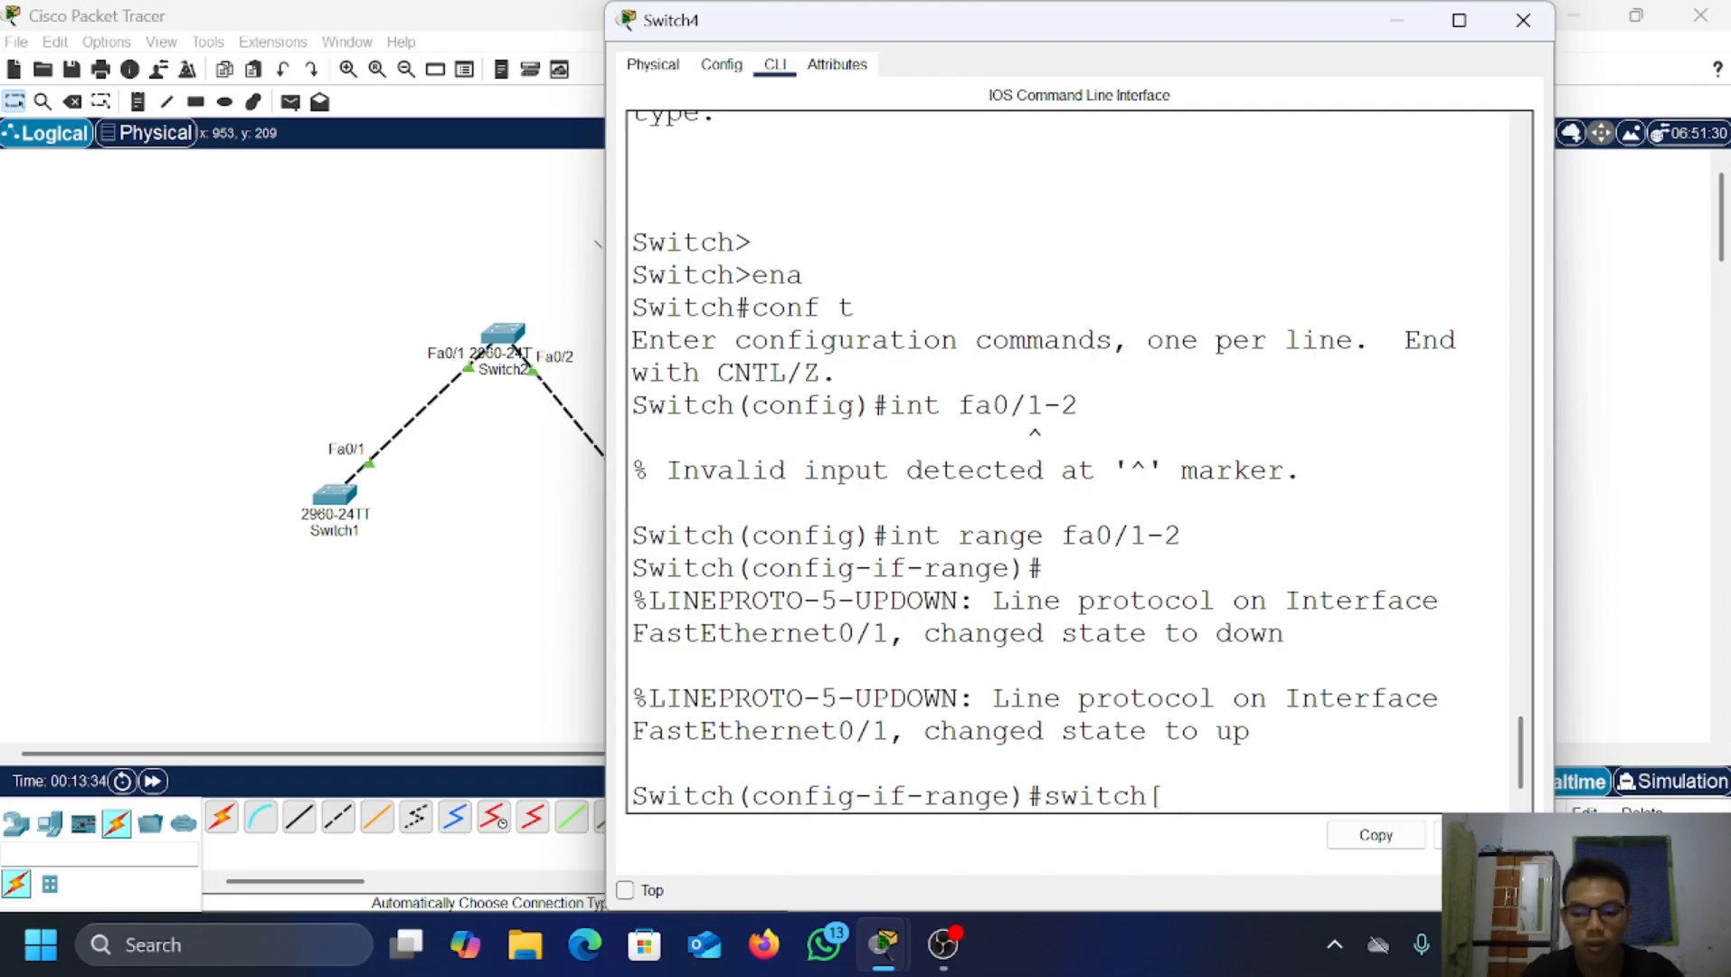
{"action": "type", "text": "opor"}
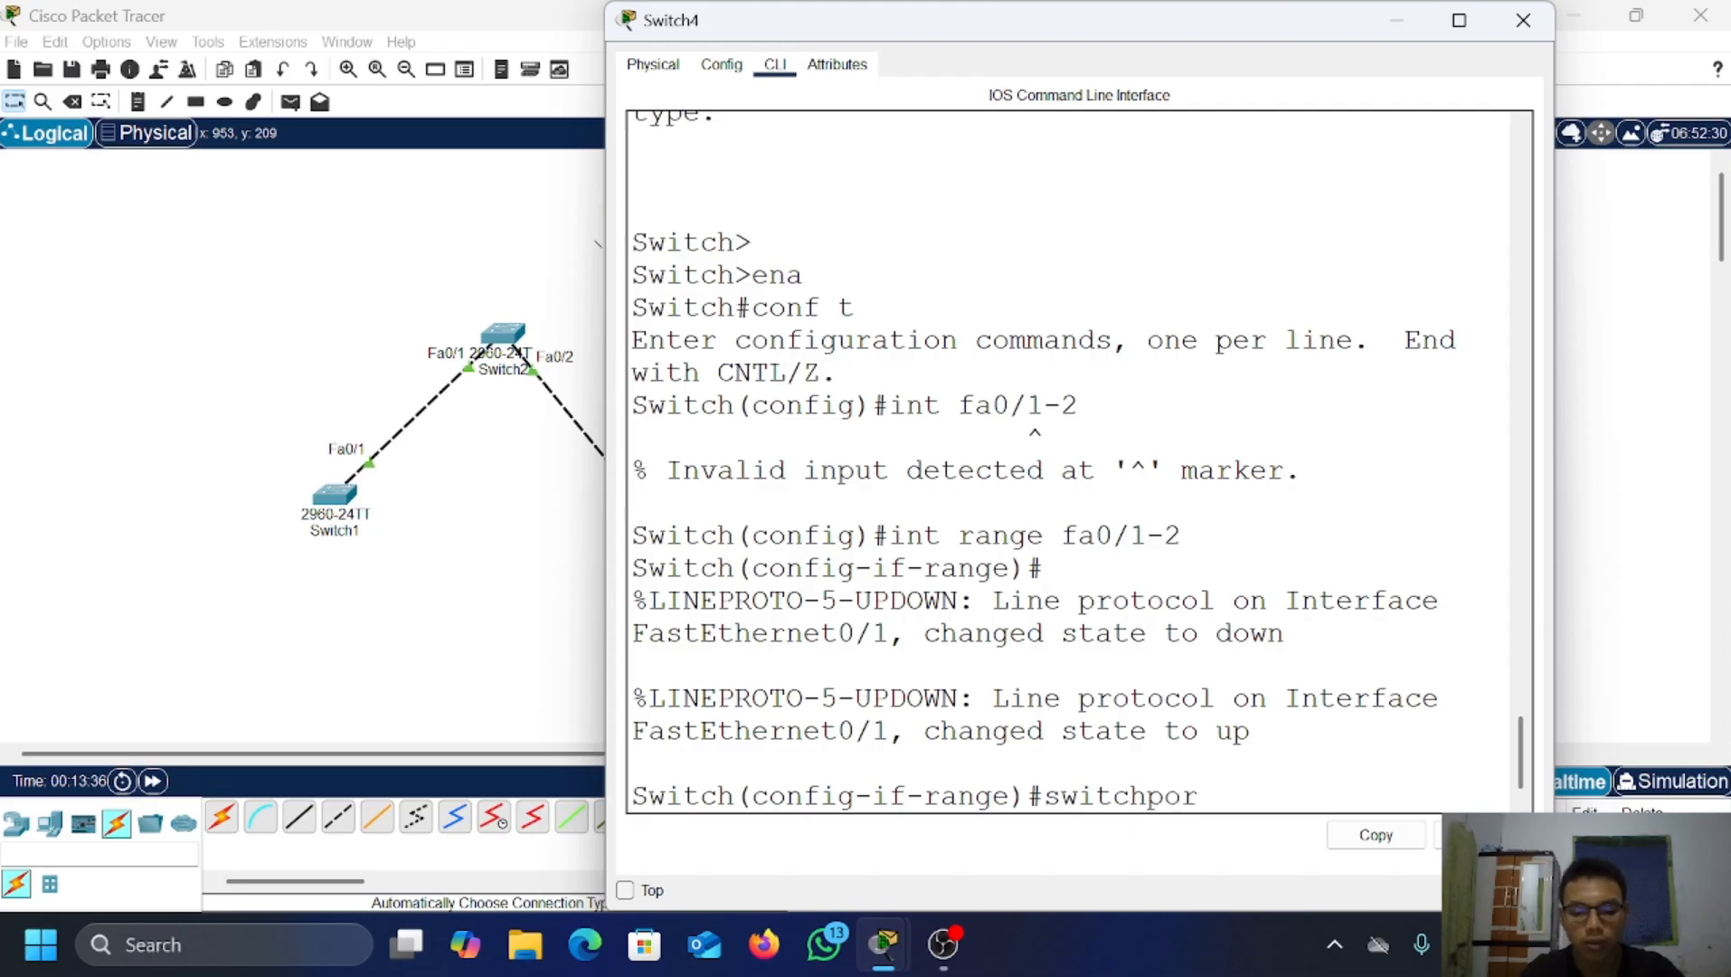
{"action": "type", "text": "t mode trunk"}
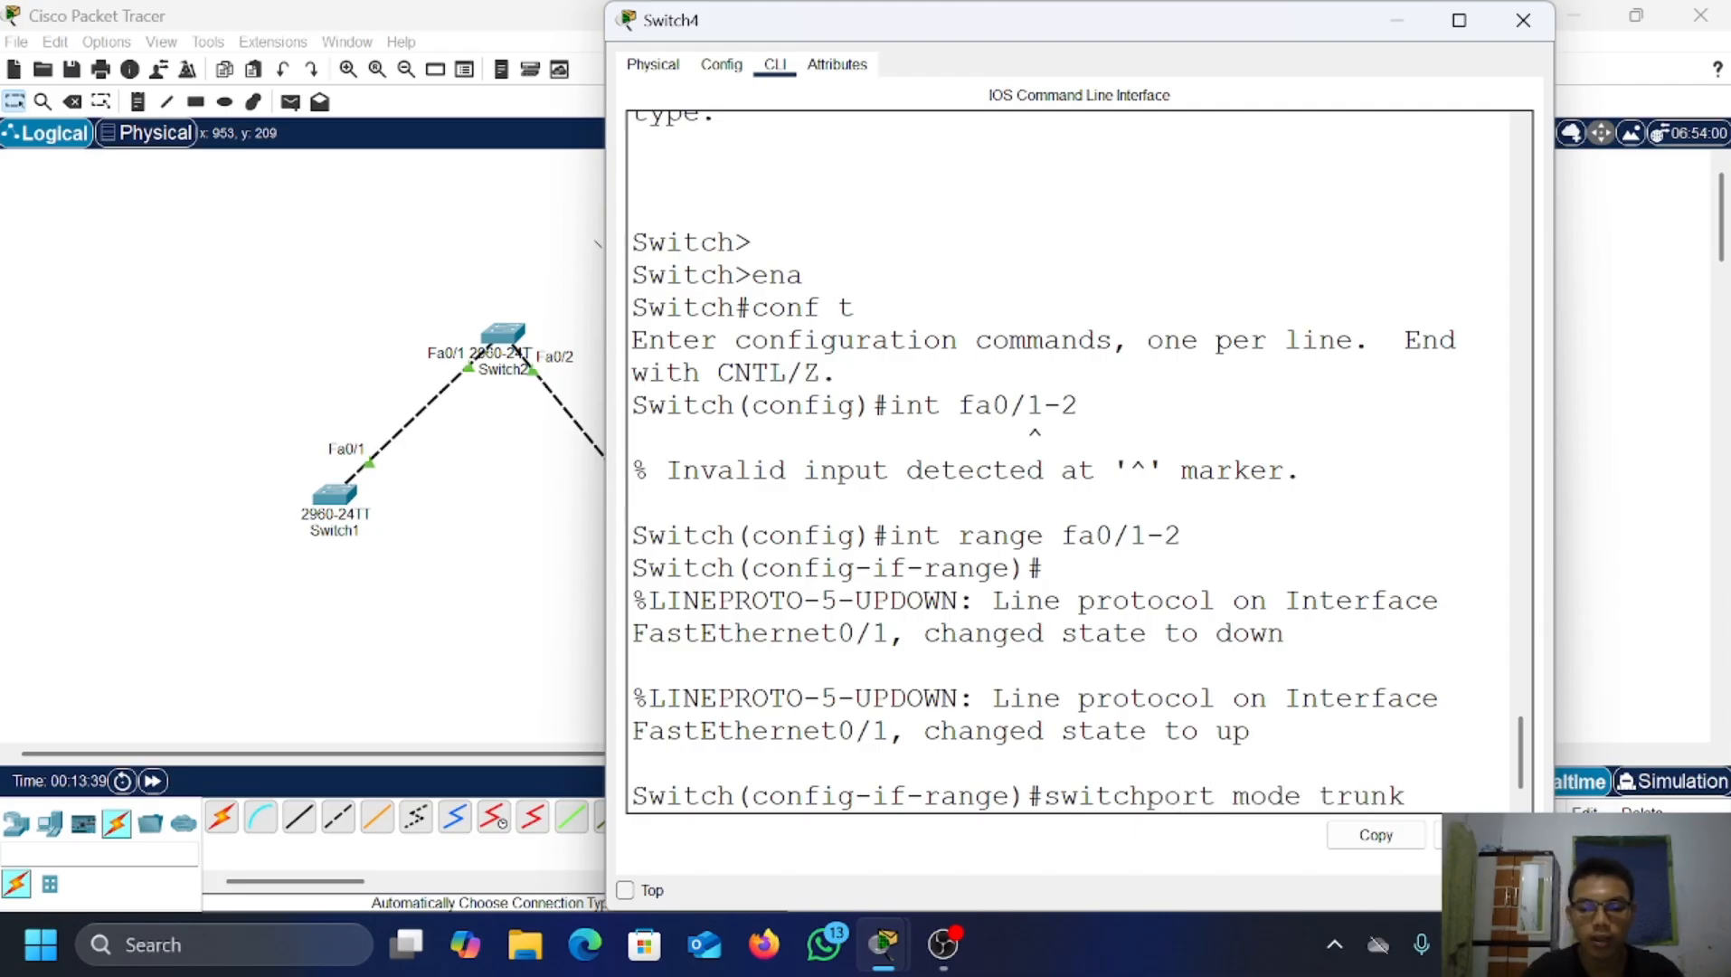
{"action": "key", "text": "Return"}
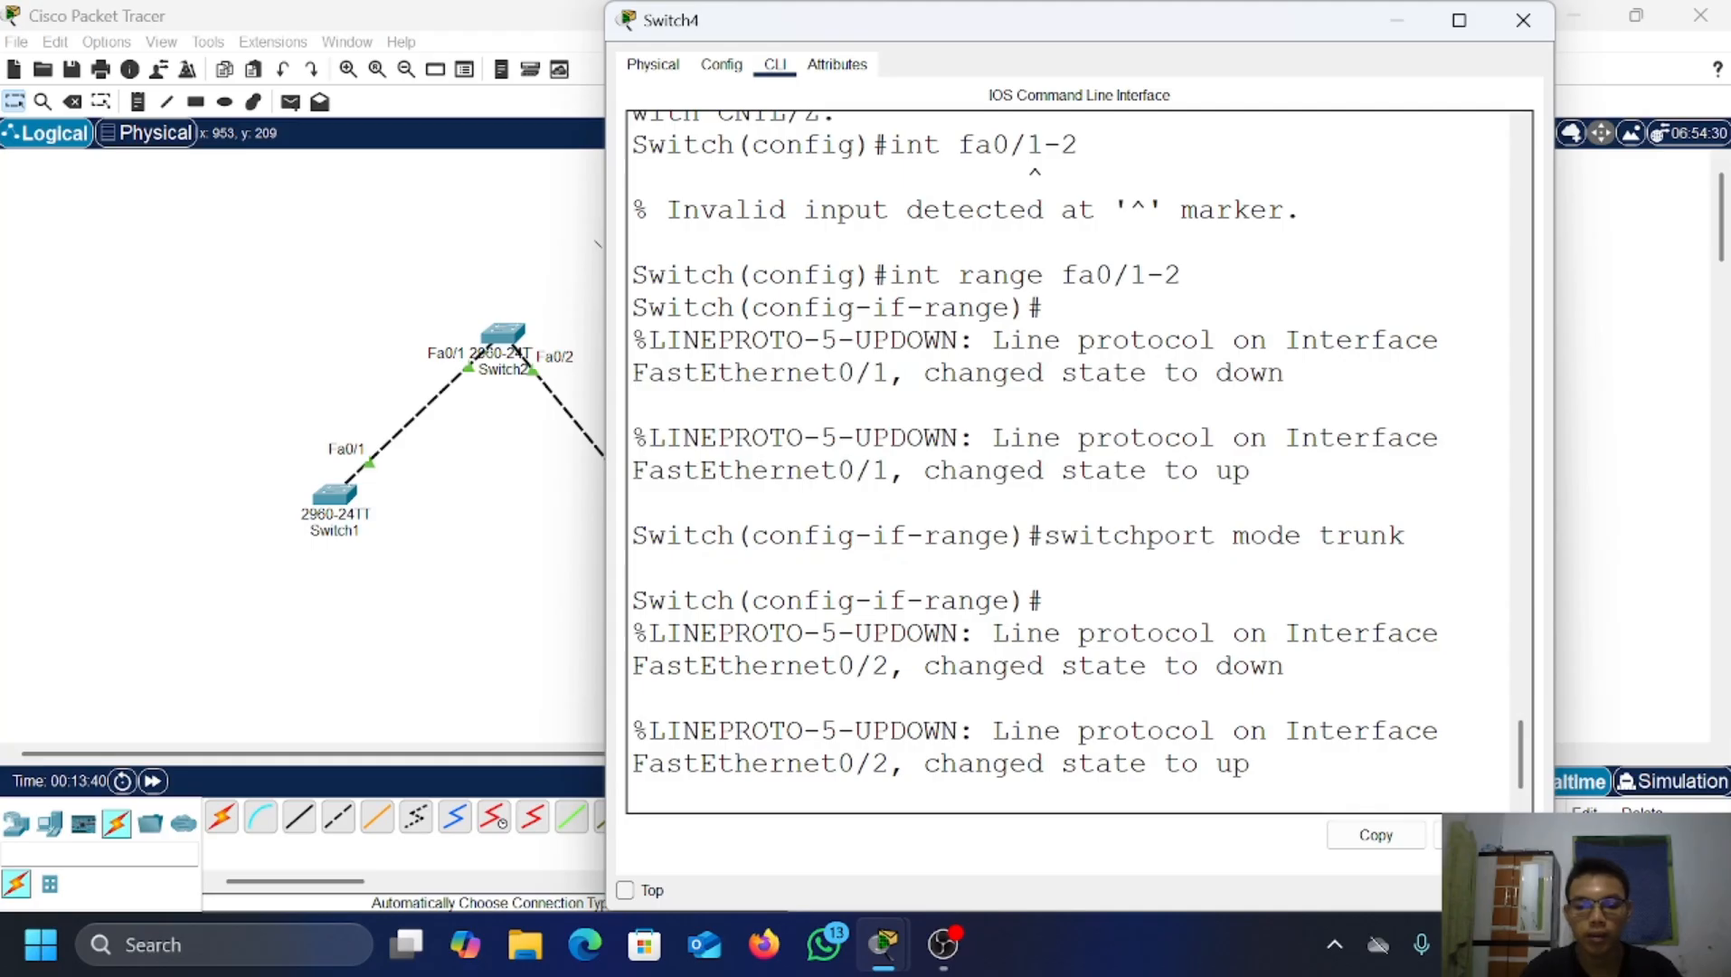
{"action": "key", "text": "Return"}
{"action": "key", "text": "Return"}
{"action": "type", "text": "e)#e"}
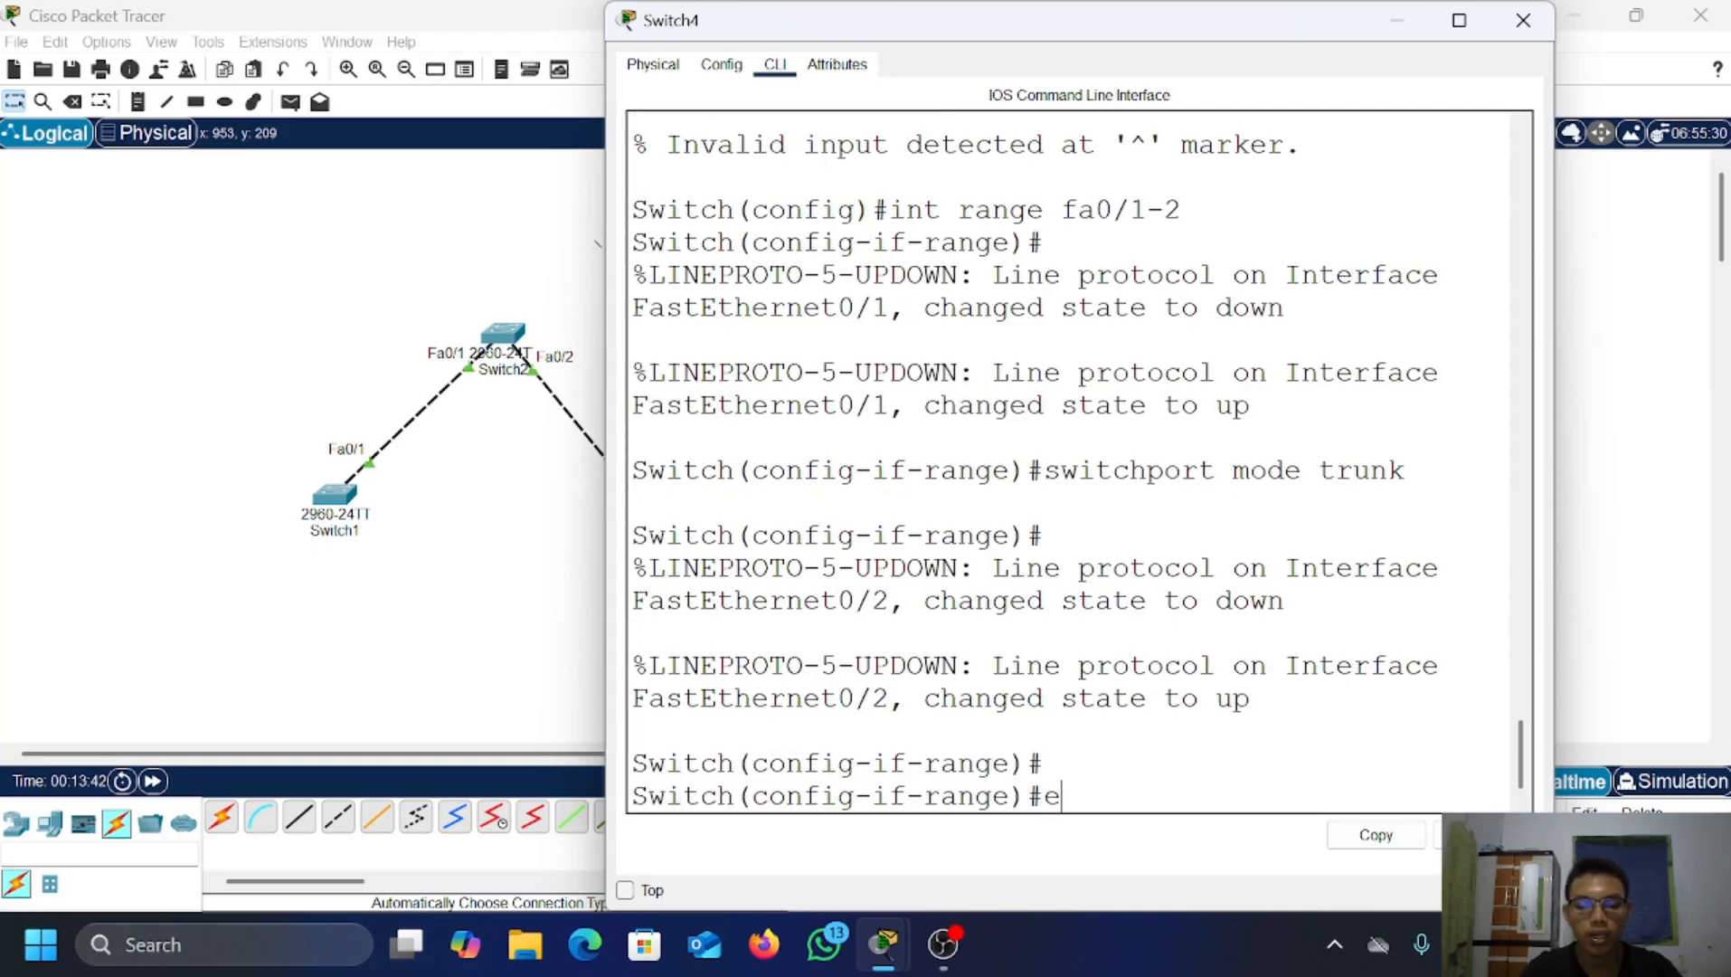
{"action": "type", "text": "x"}
{"action": "key", "text": "Return"}
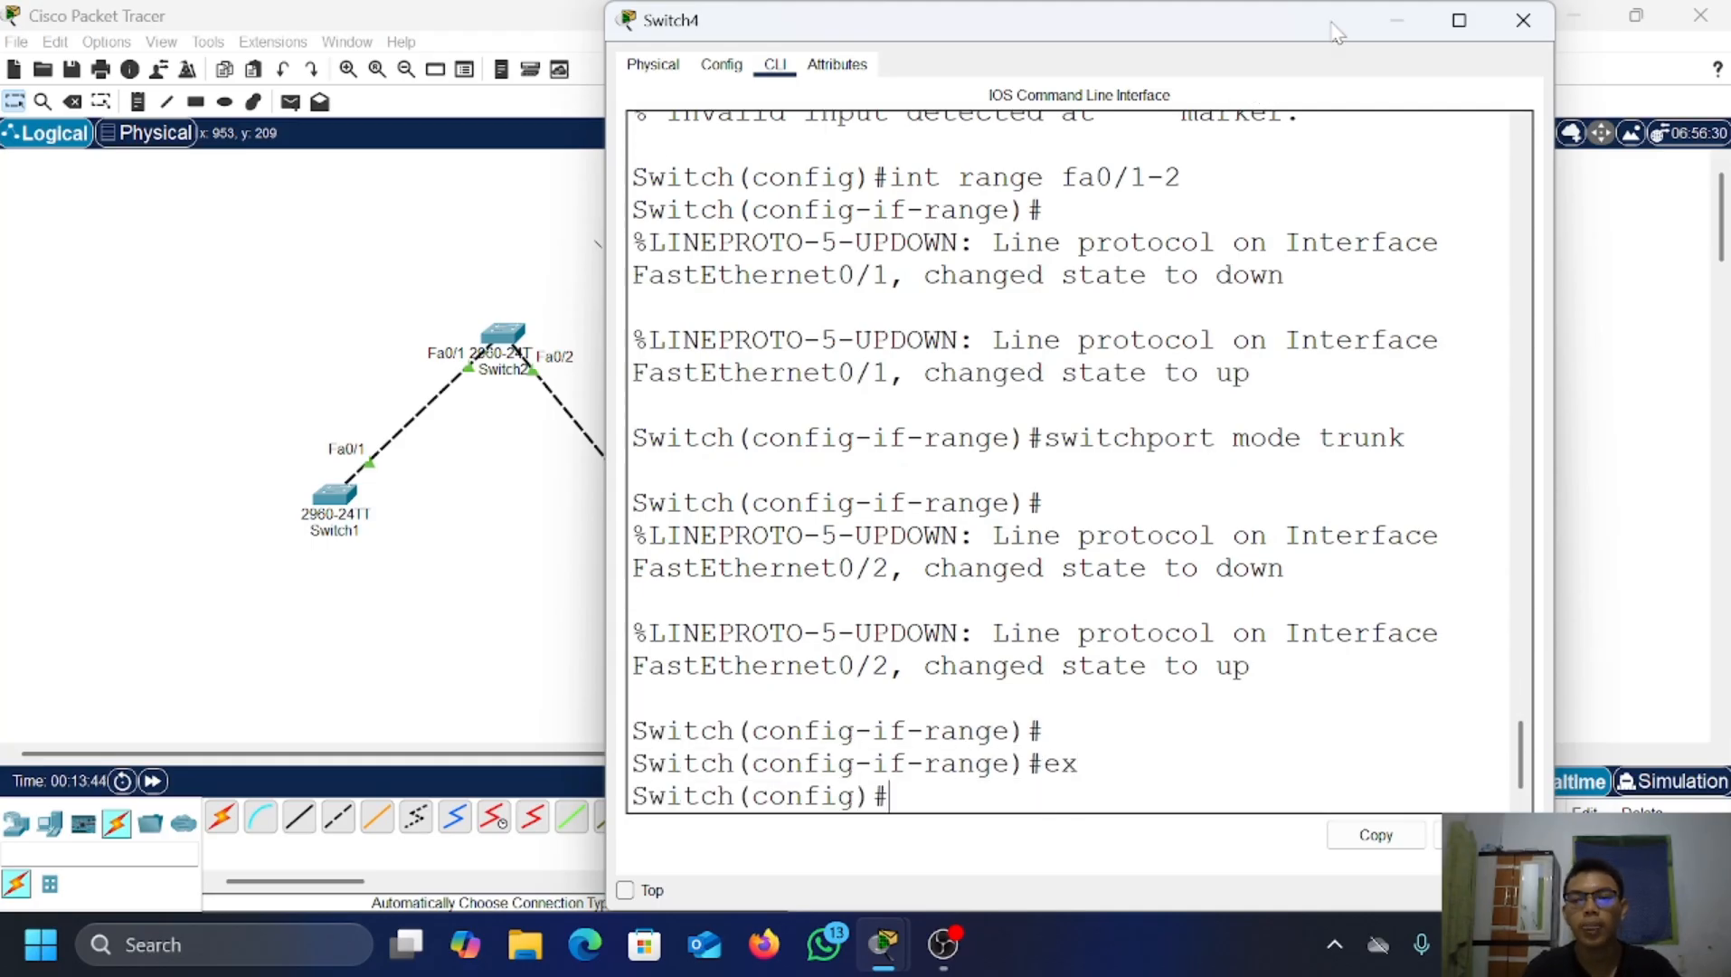
Step: Close Switch4 and bring Switch5's CLI into global configuration mode
{"action": "left_click", "coordinate": [1405, 27]}
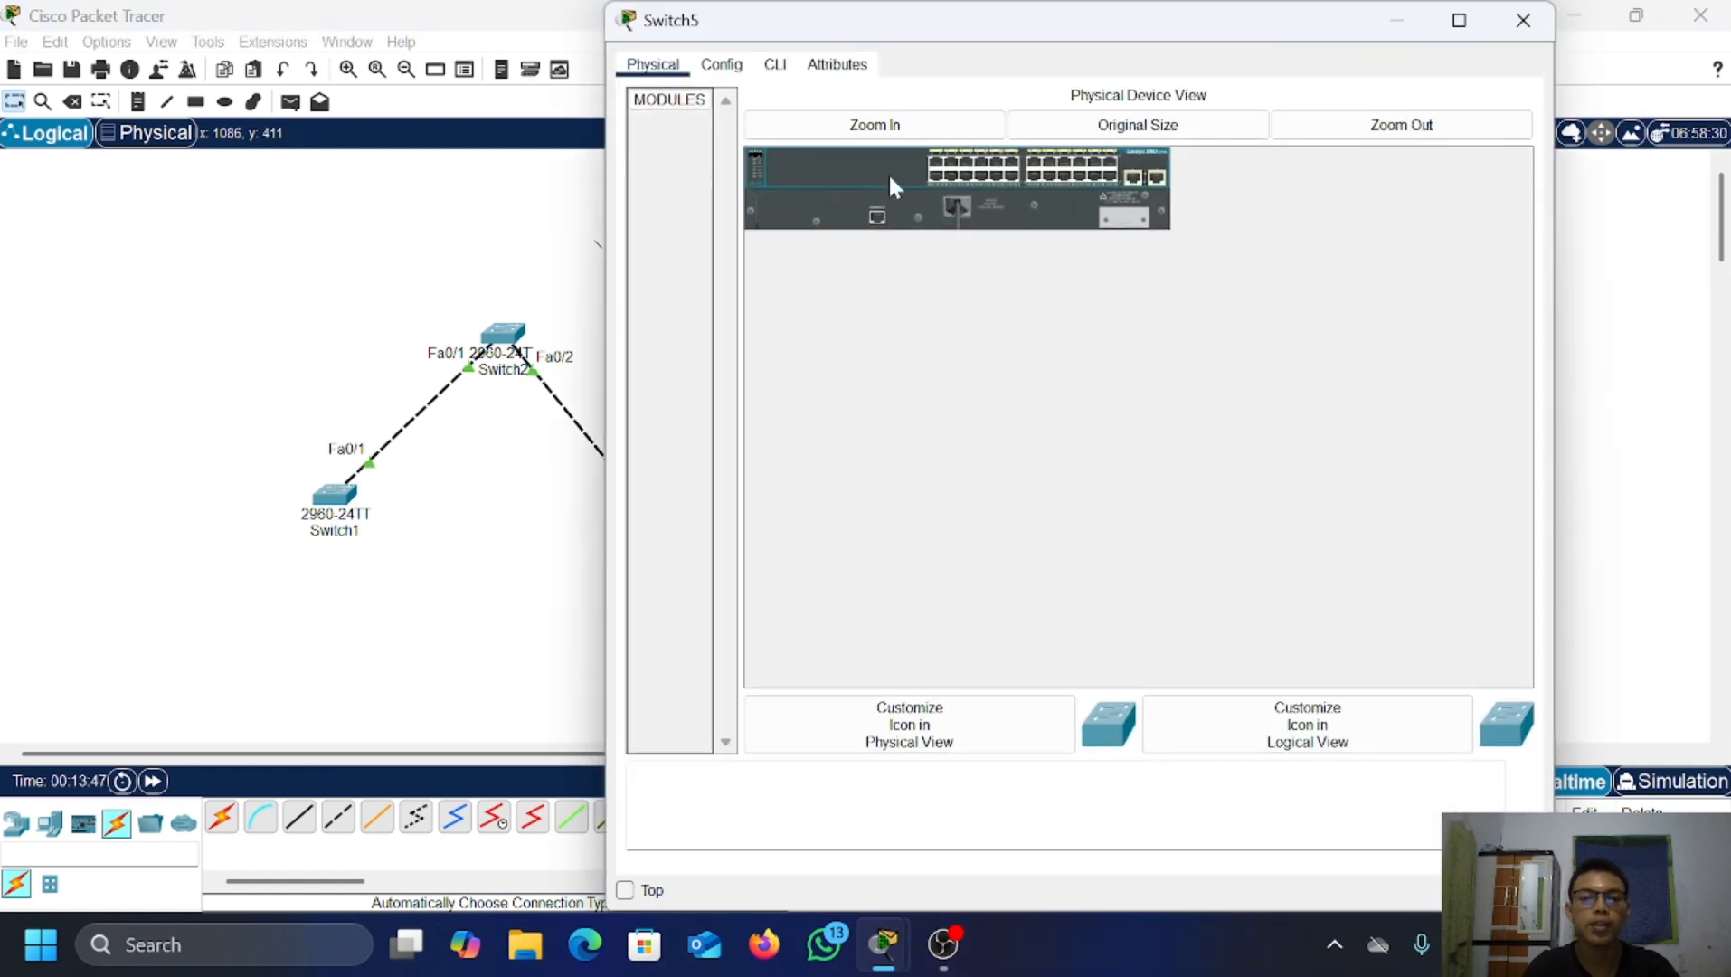
{"action": "left_click", "coordinate": [776, 67]}
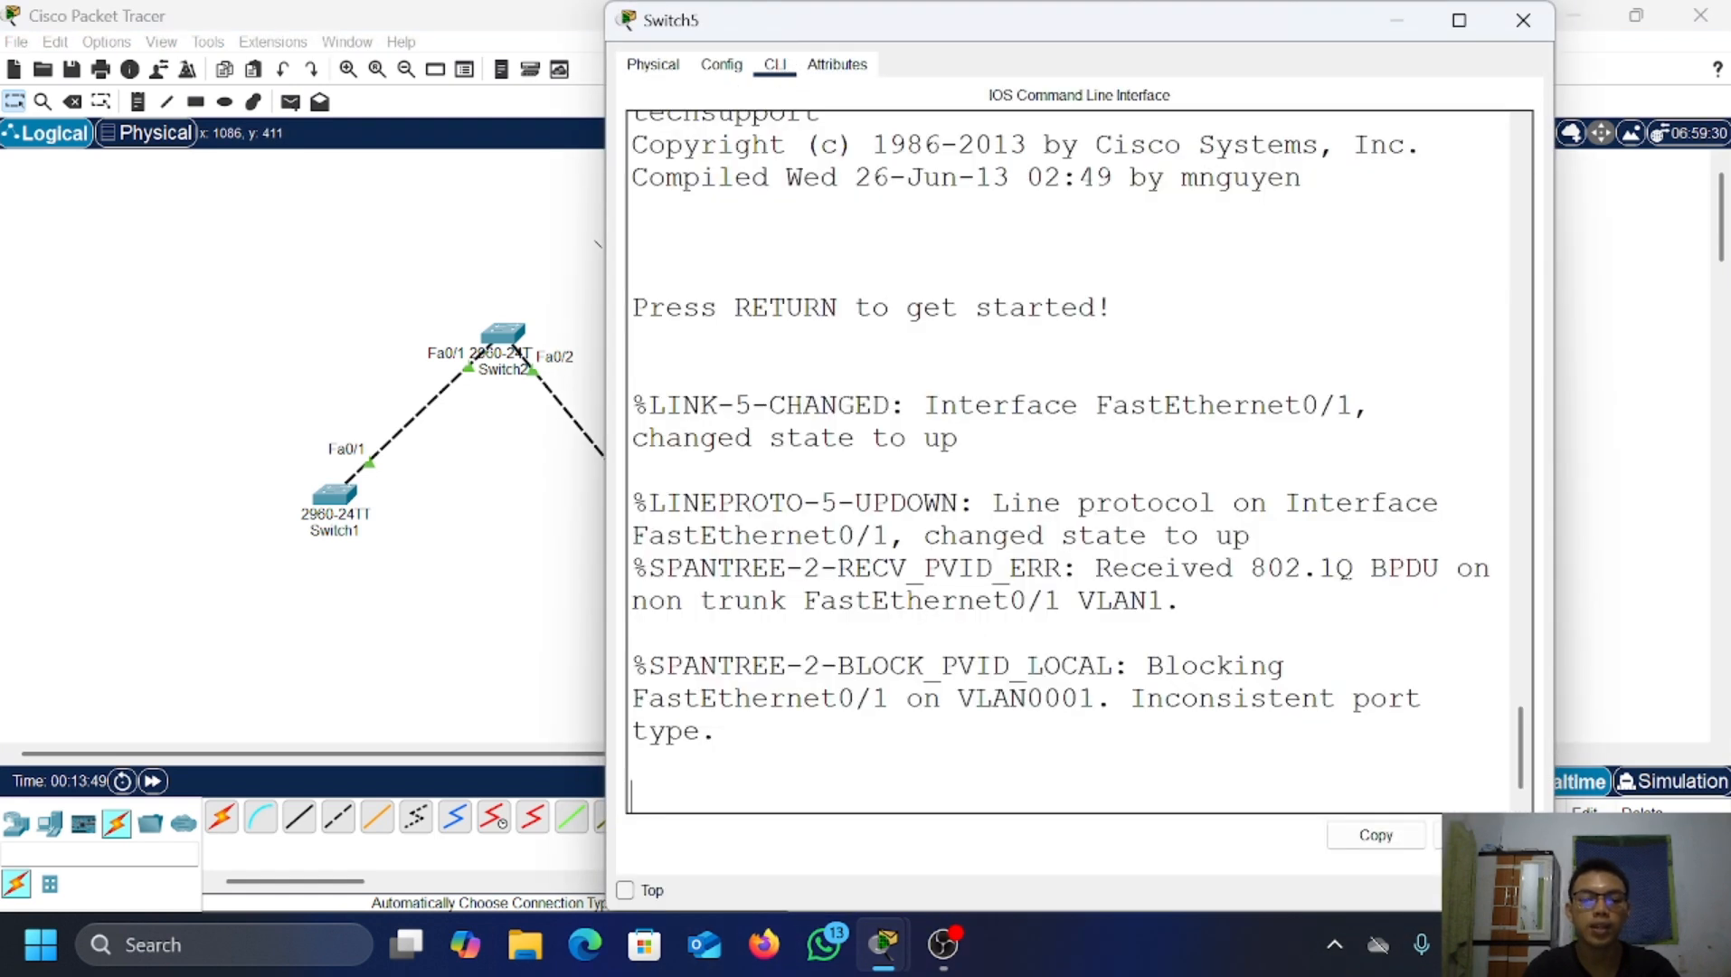
{"action": "key", "text": "Return"}
{"action": "key", "text": "Return"}
{"action": "type", "text": "ena"}
{"action": "key", "text": "Return"}
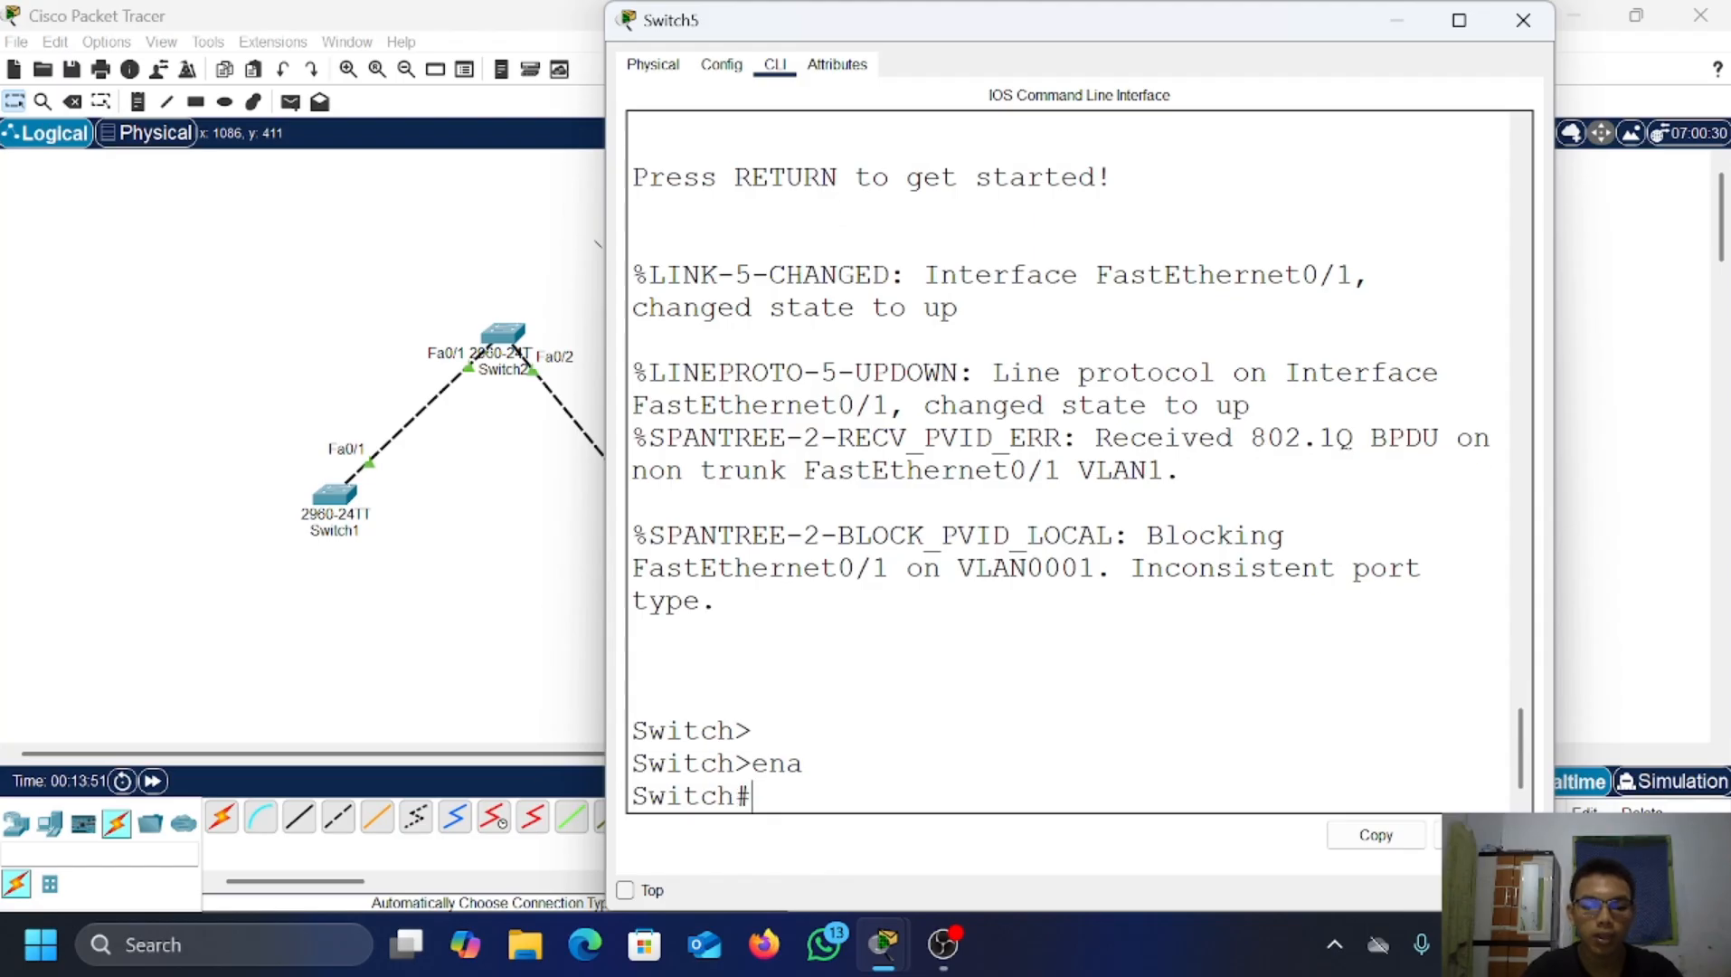
{"action": "type", "text": "conf r"}
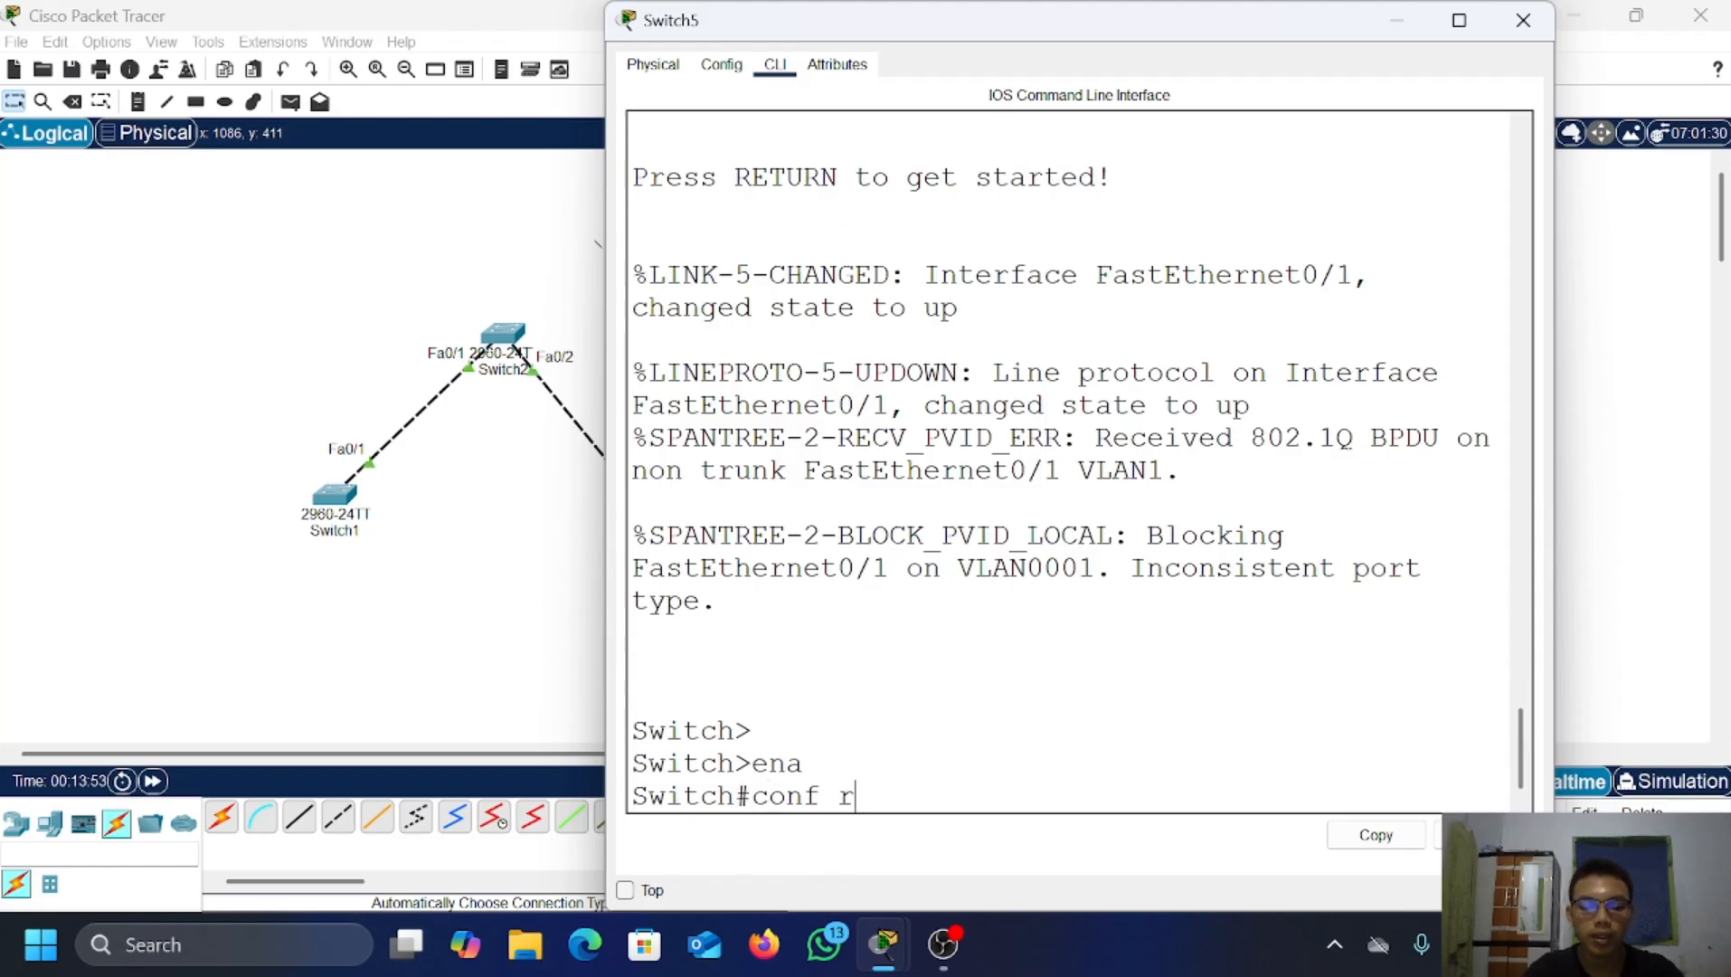
{"action": "key", "text": "BackSpace"}
{"action": "type", "text": "t"}
{"action": "key", "text": "Return"}
Step: Set Switch5's Fa0/1 to switchport mode trunk and exit to global config
{"action": "type", "text": "int "}
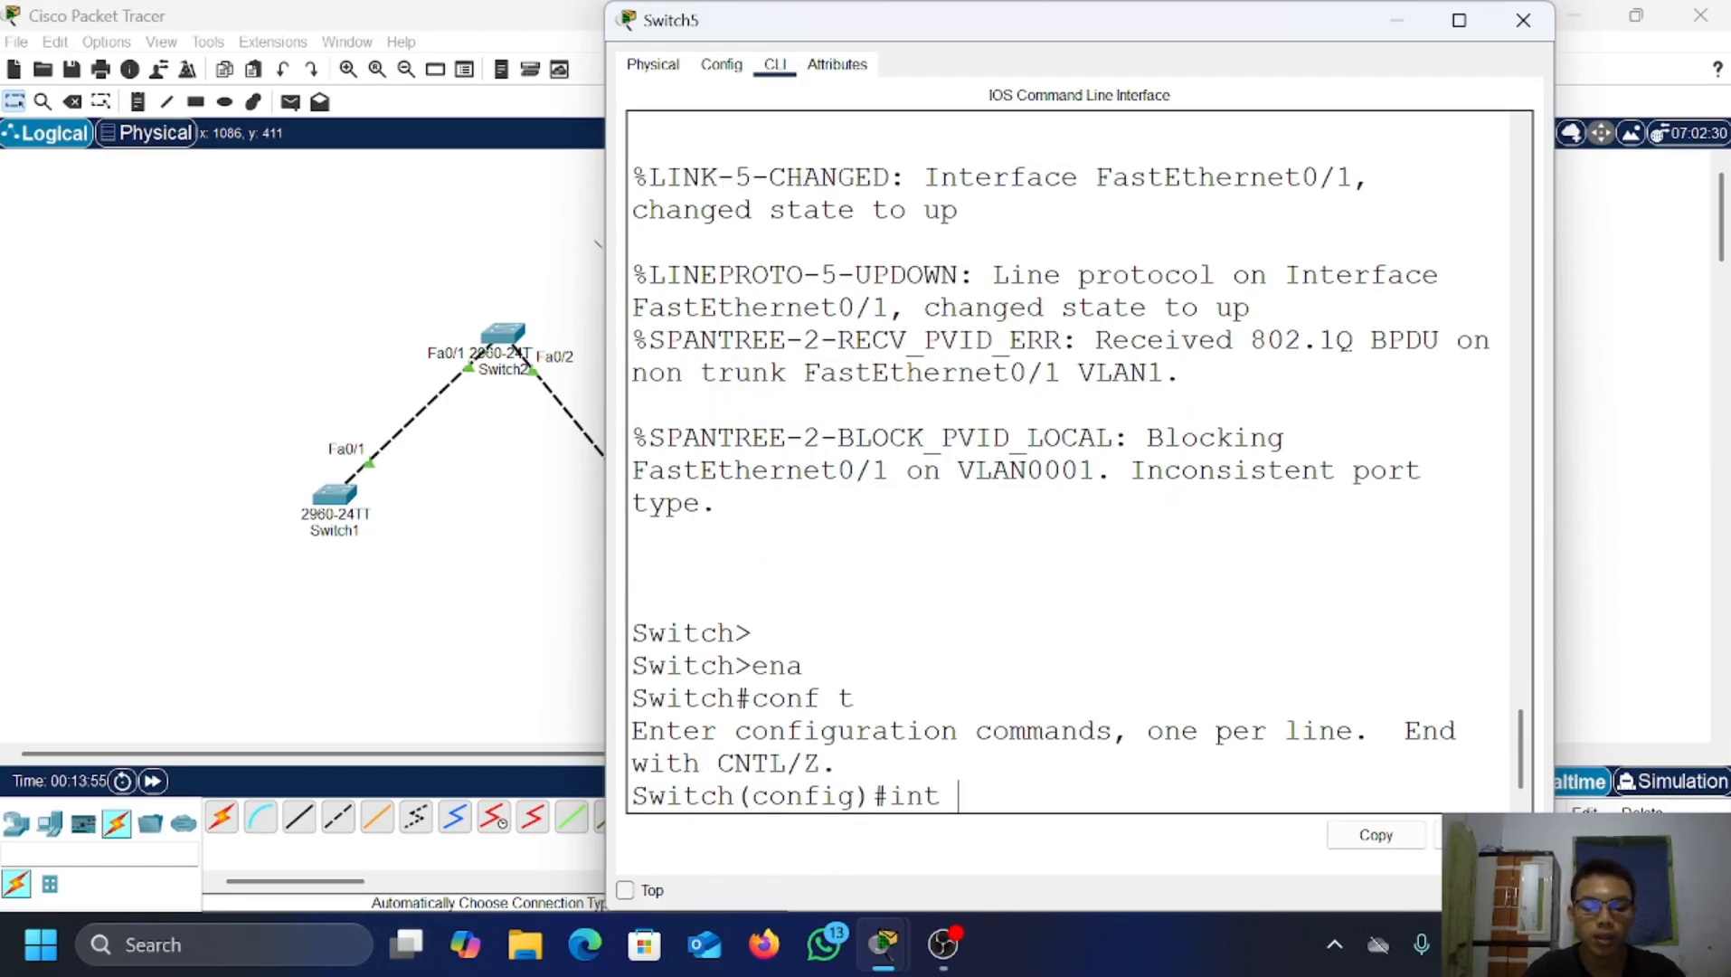
{"action": "type", "text": "fa0/1"}
{"action": "key", "text": "Return"}
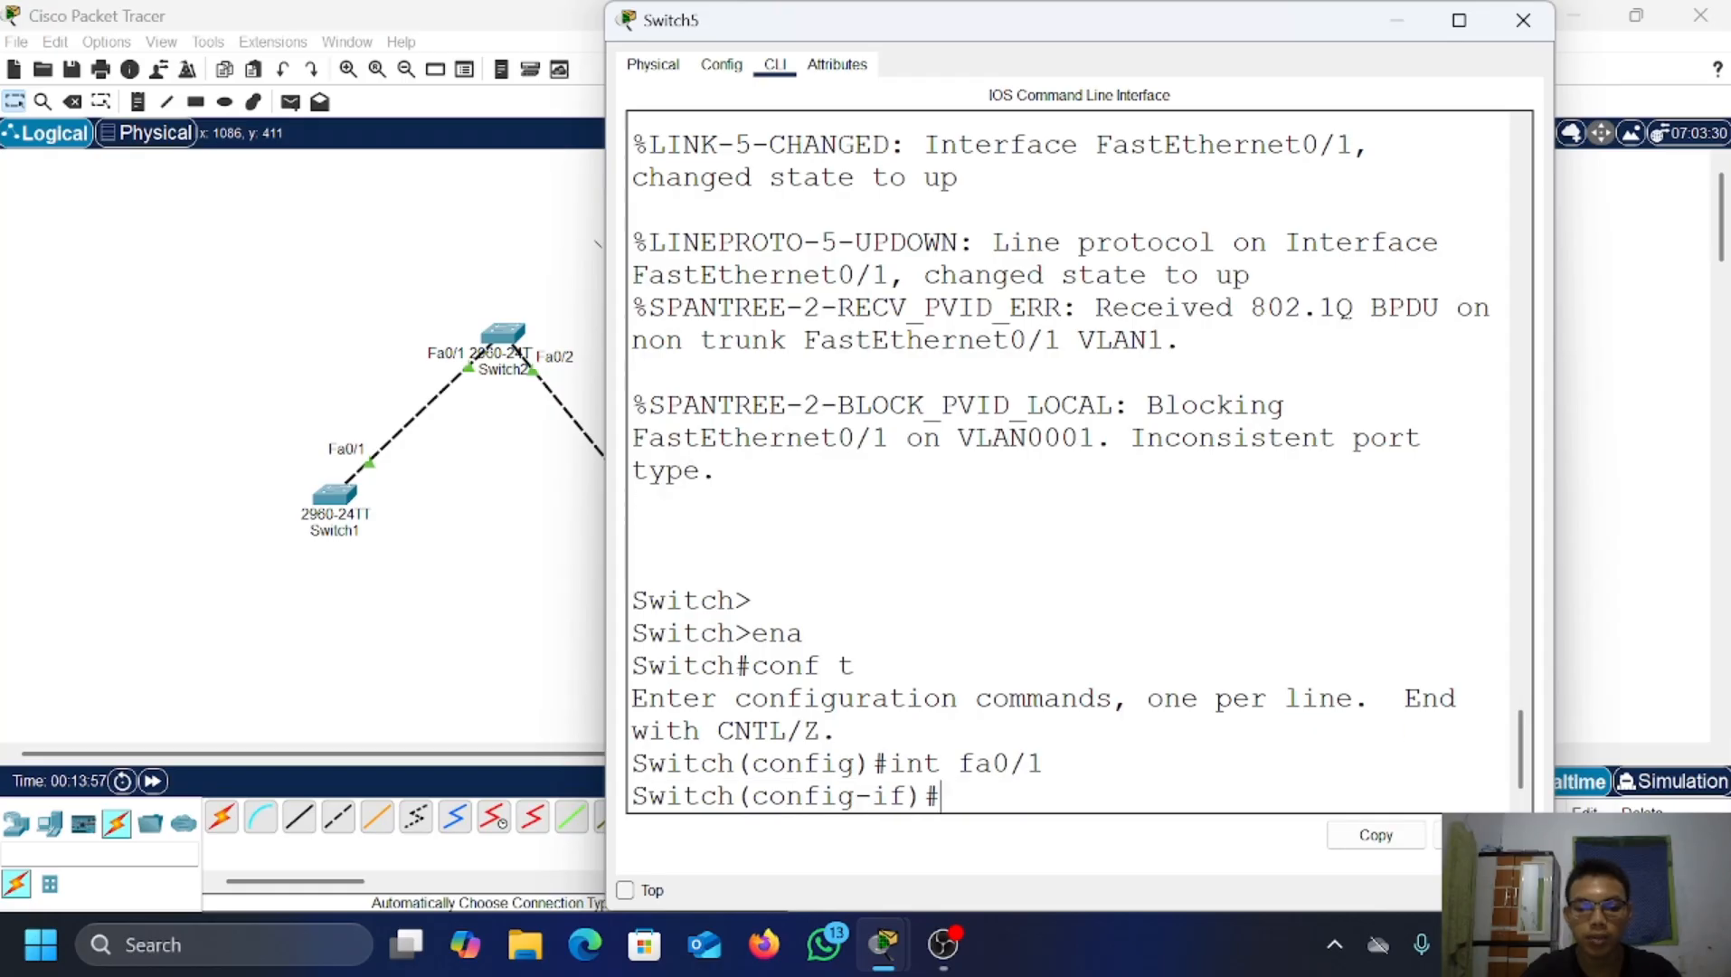
{"action": "type", "text": "swit"}
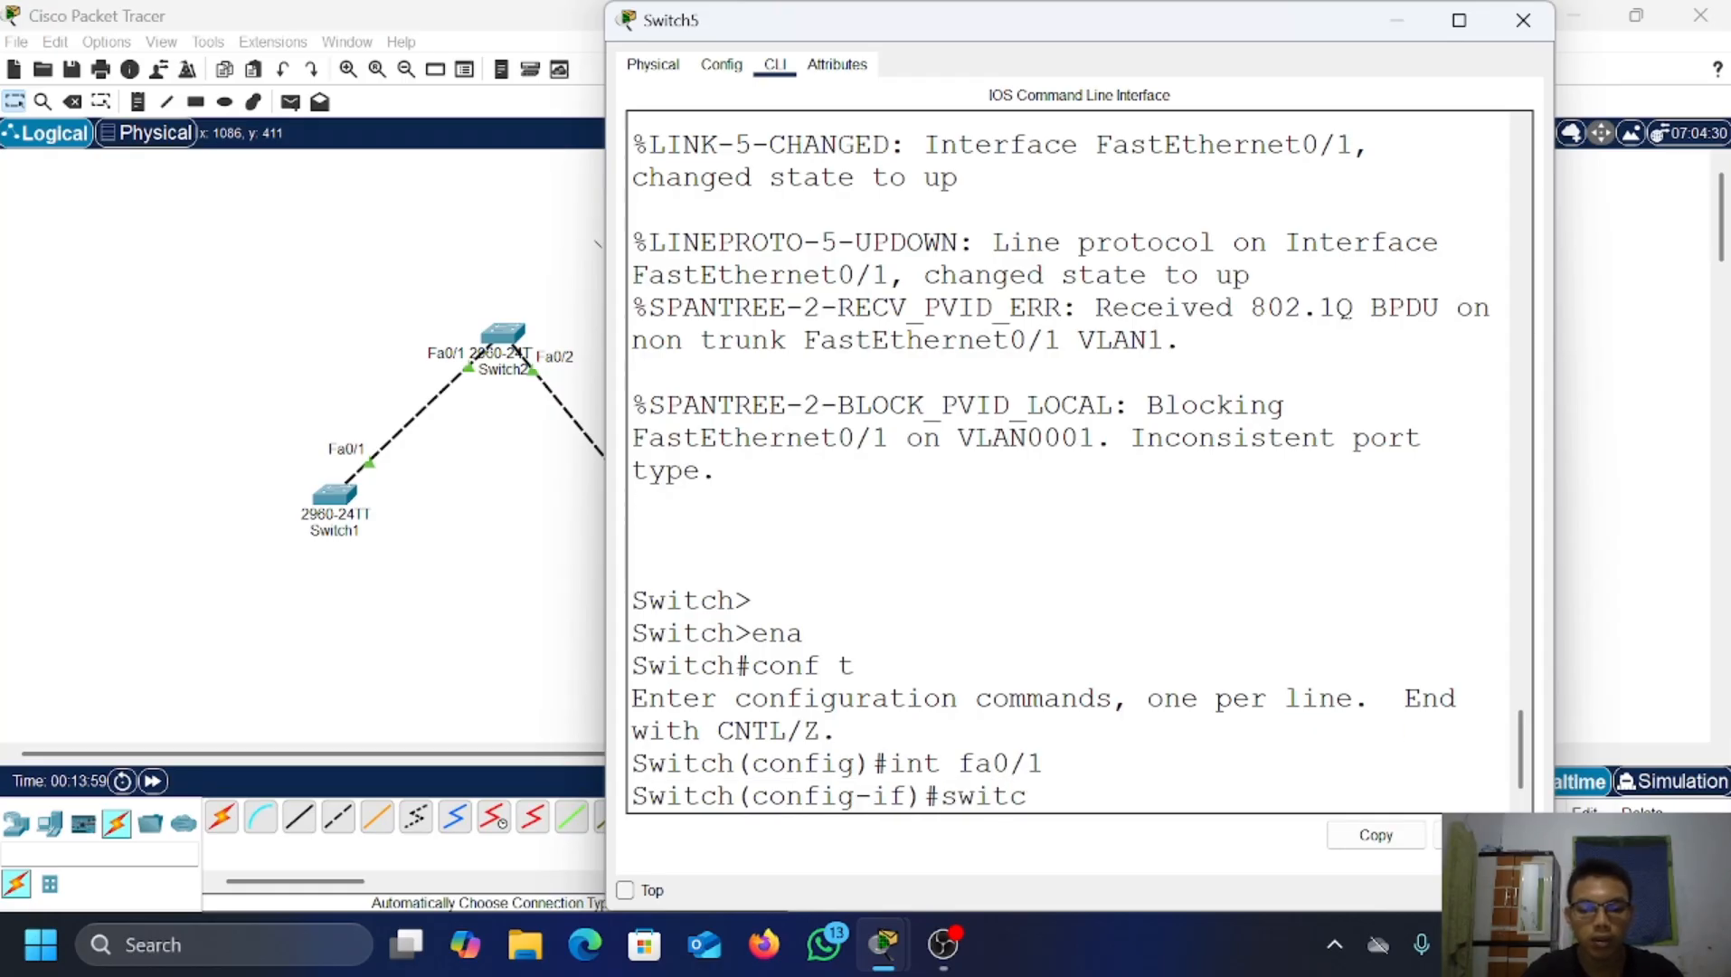
{"action": "type", "text": "chport mode"}
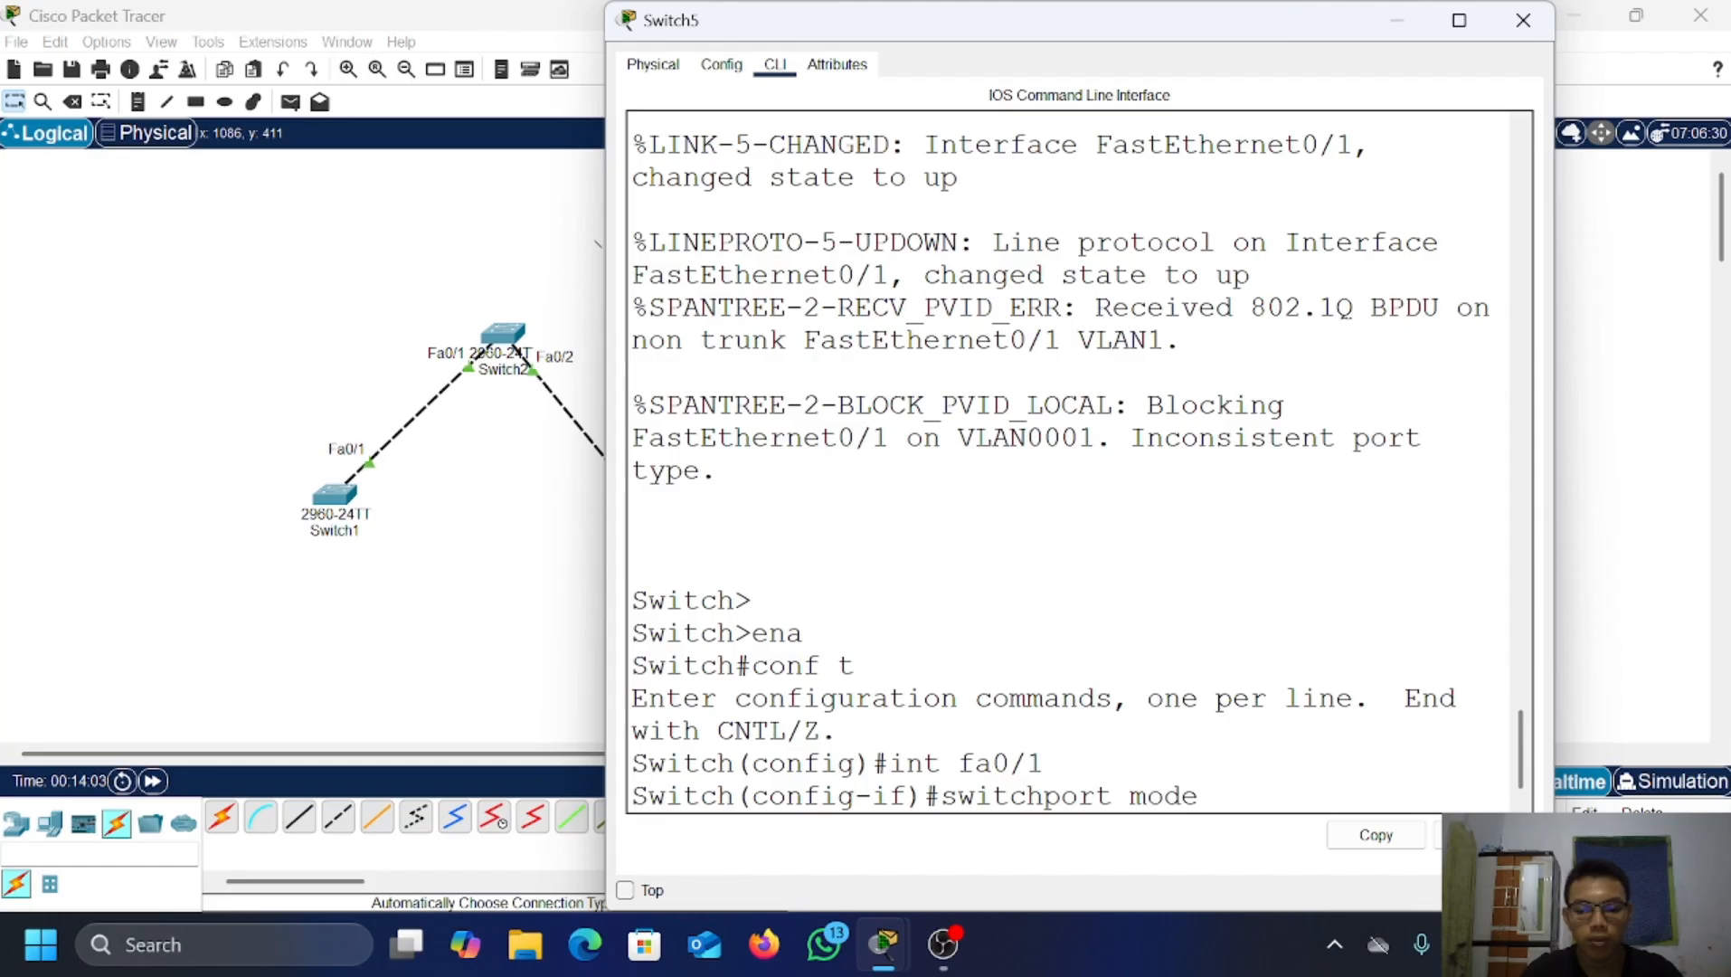
{"action": "type", "text": " trunk"}
{"action": "key", "text": "Return"}
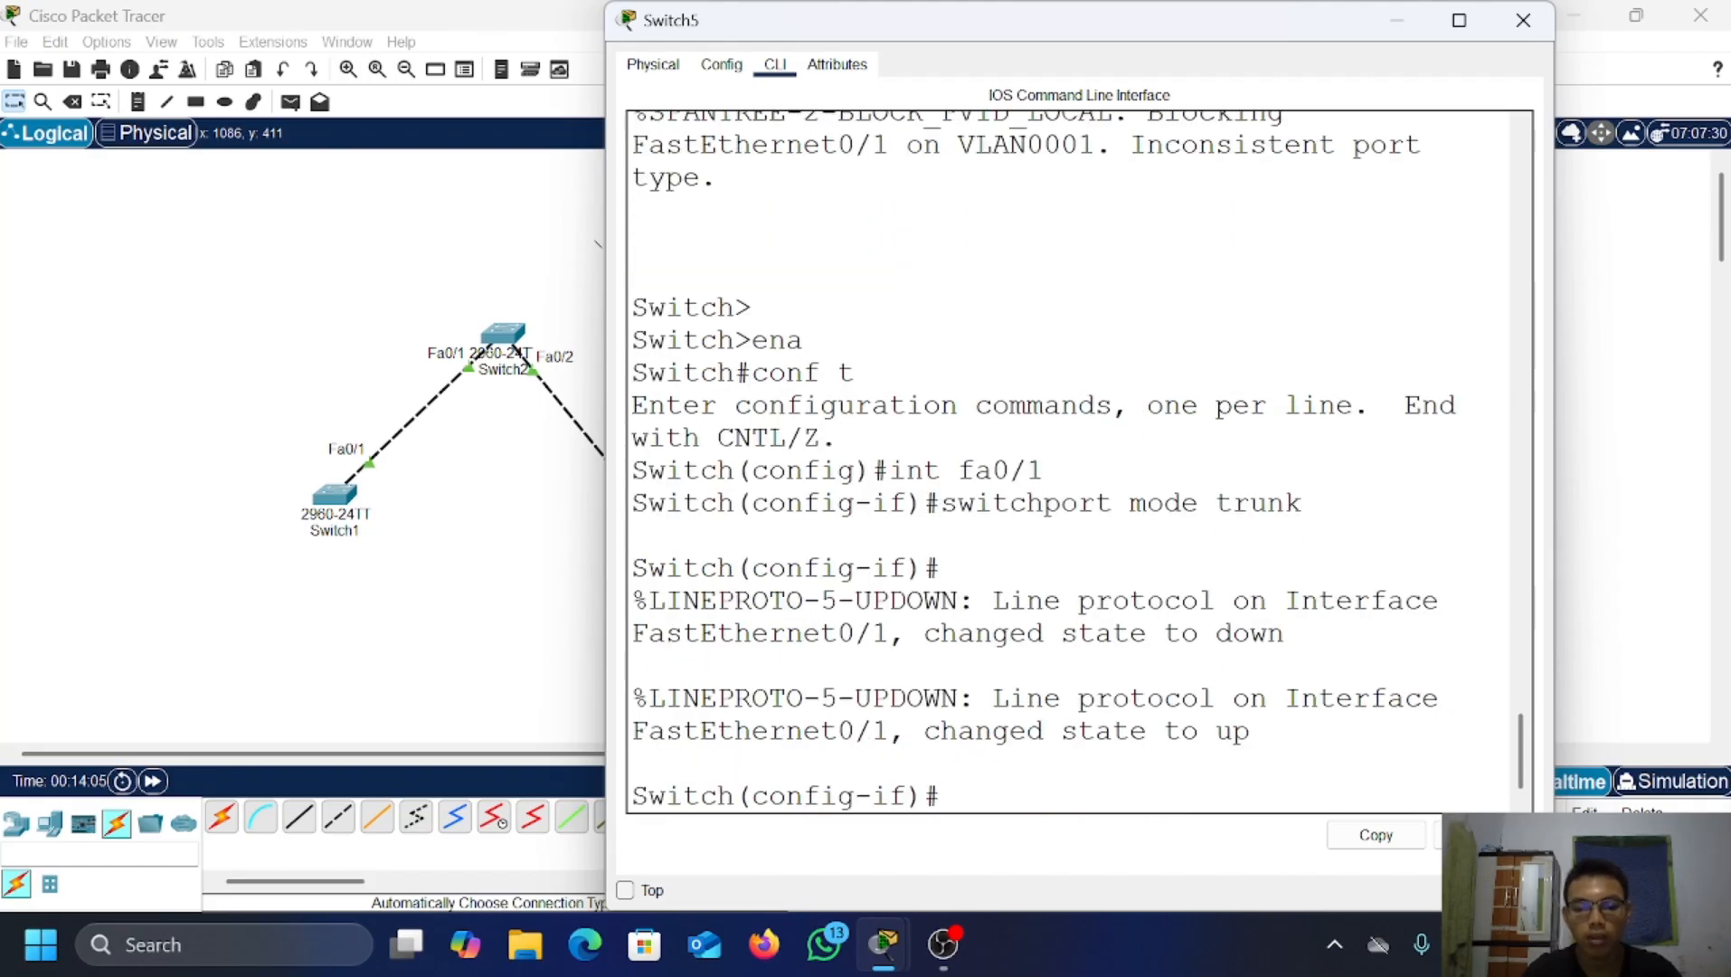
{"action": "key", "text": "Return"}
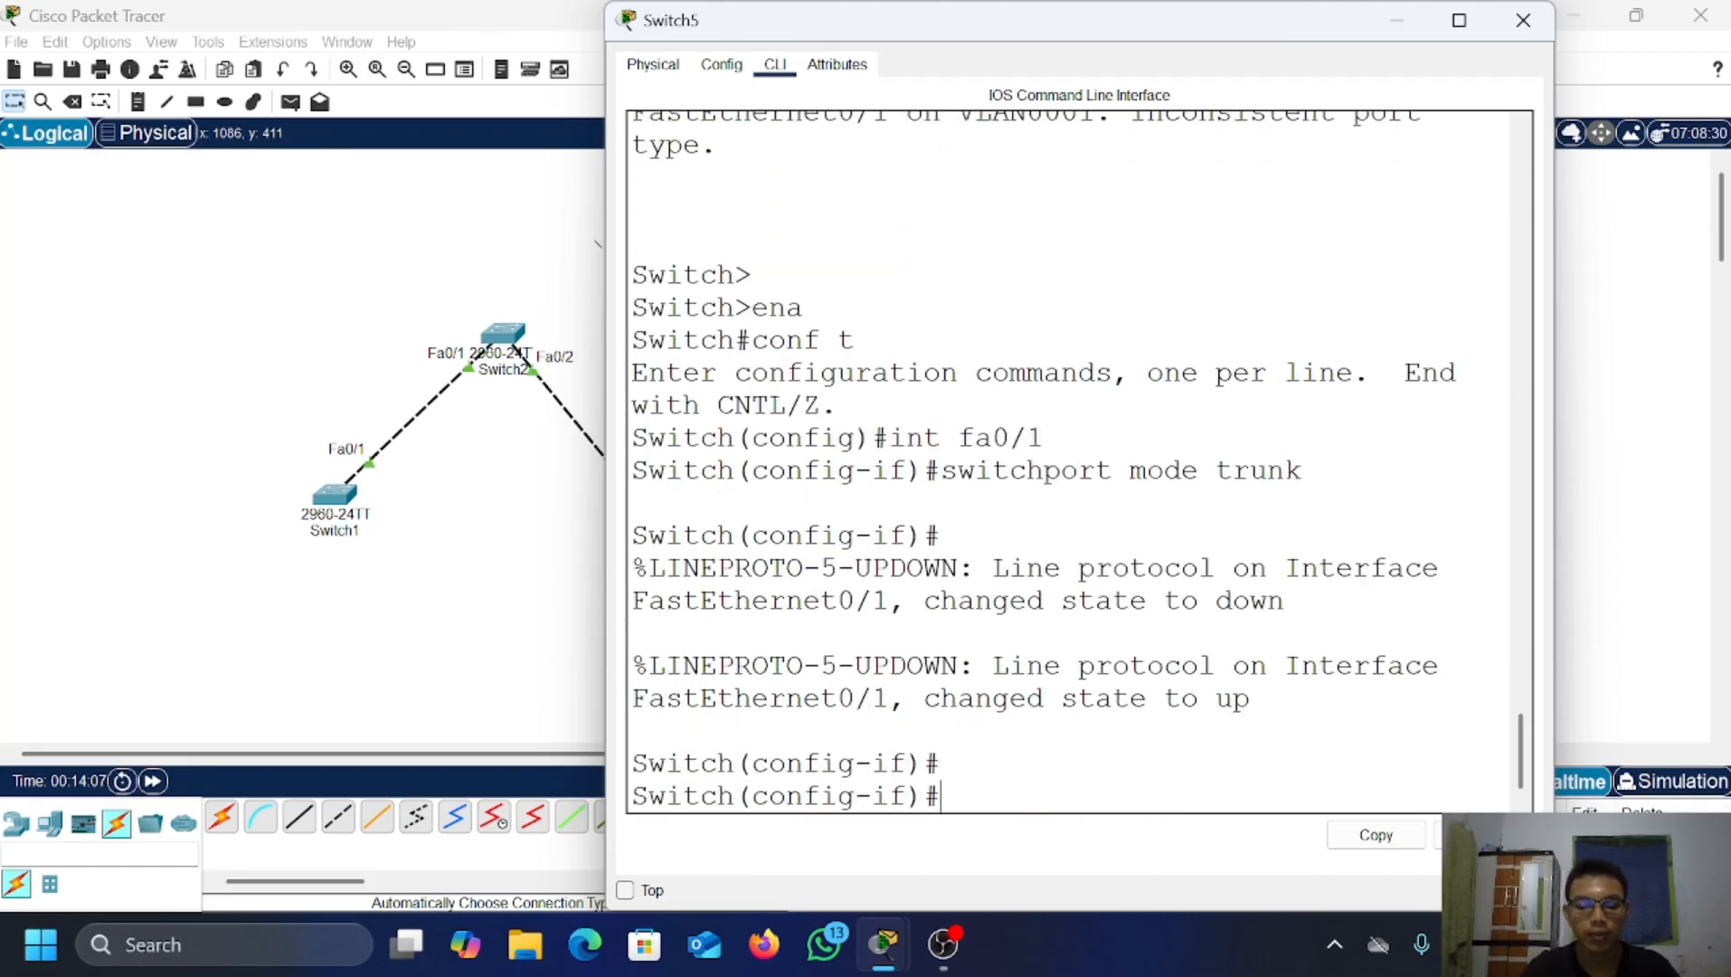
{"action": "type", "text": "ex"}
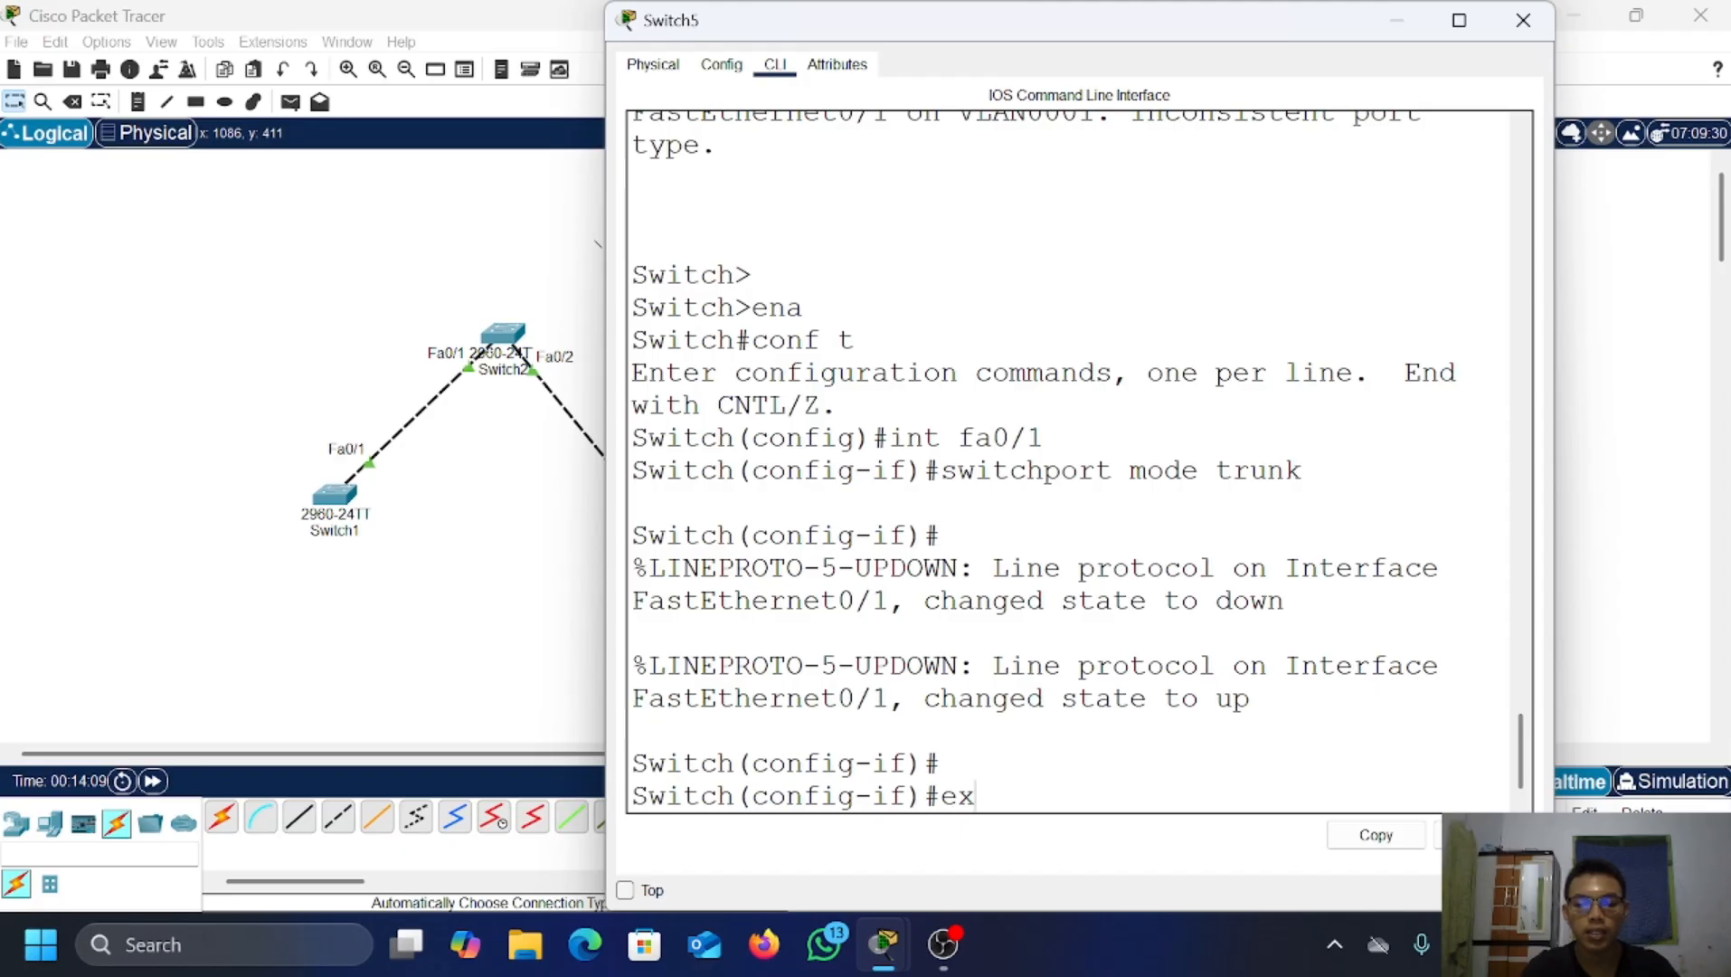
{"action": "key", "text": "Return"}
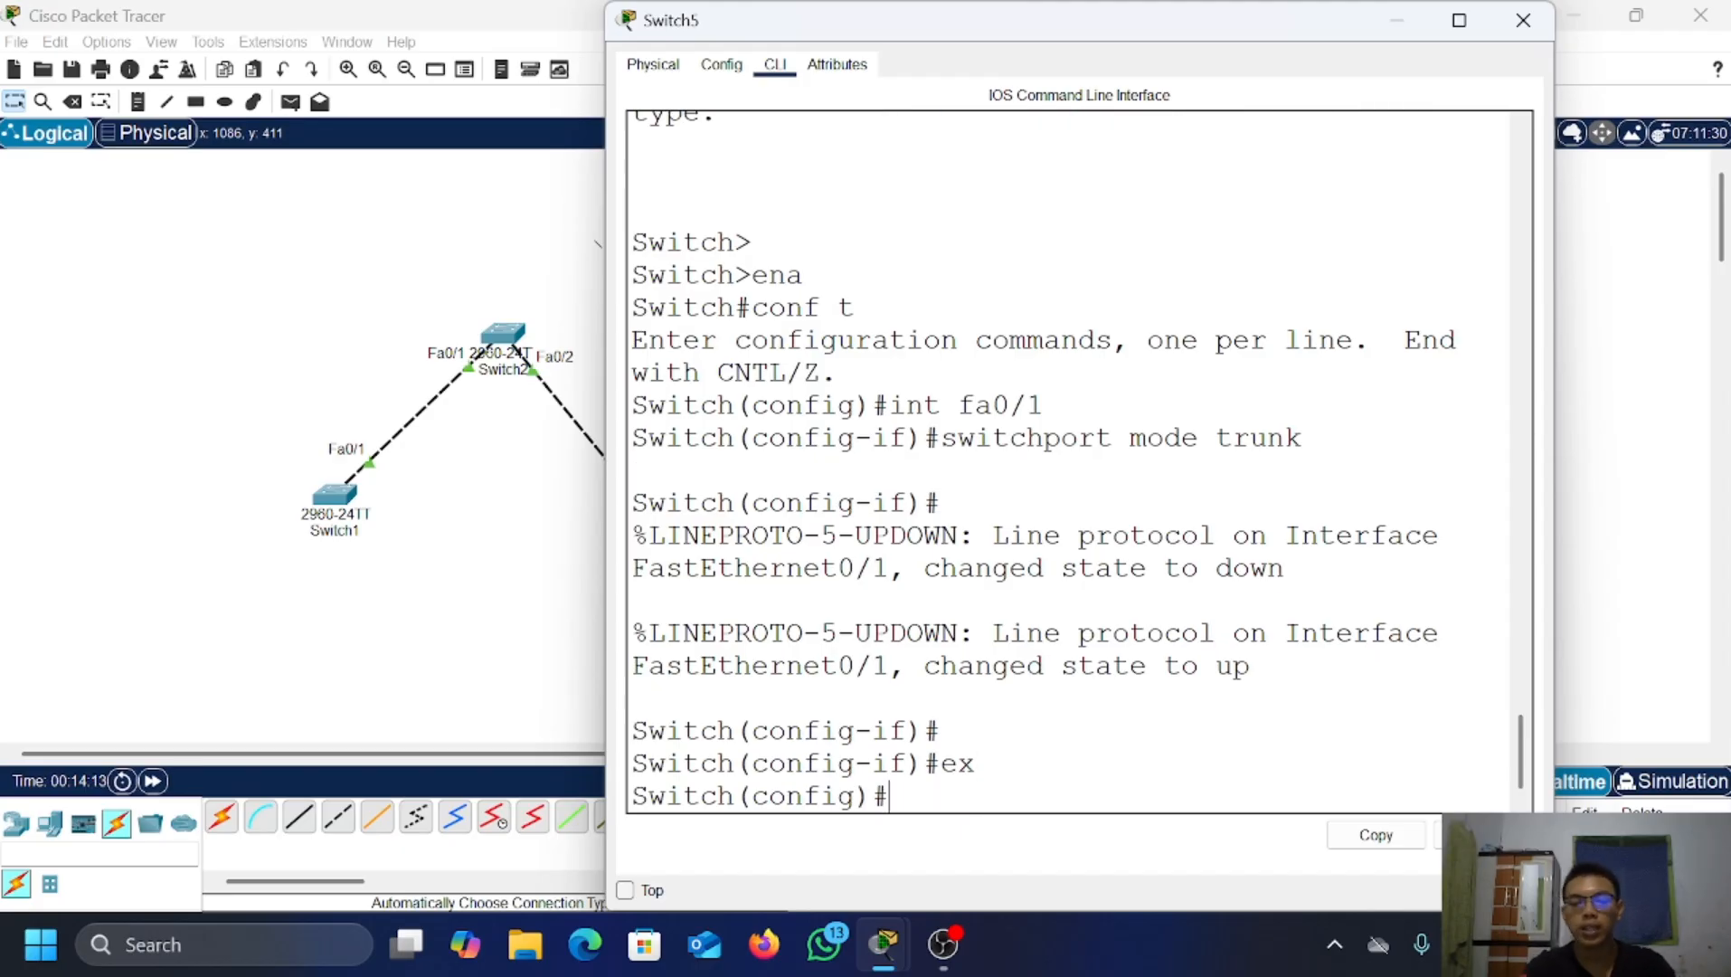
Step: Close Switch5 and fast-forward simulated time three times until the link lights turn green
{"action": "left_click", "coordinate": [1377, 20]}
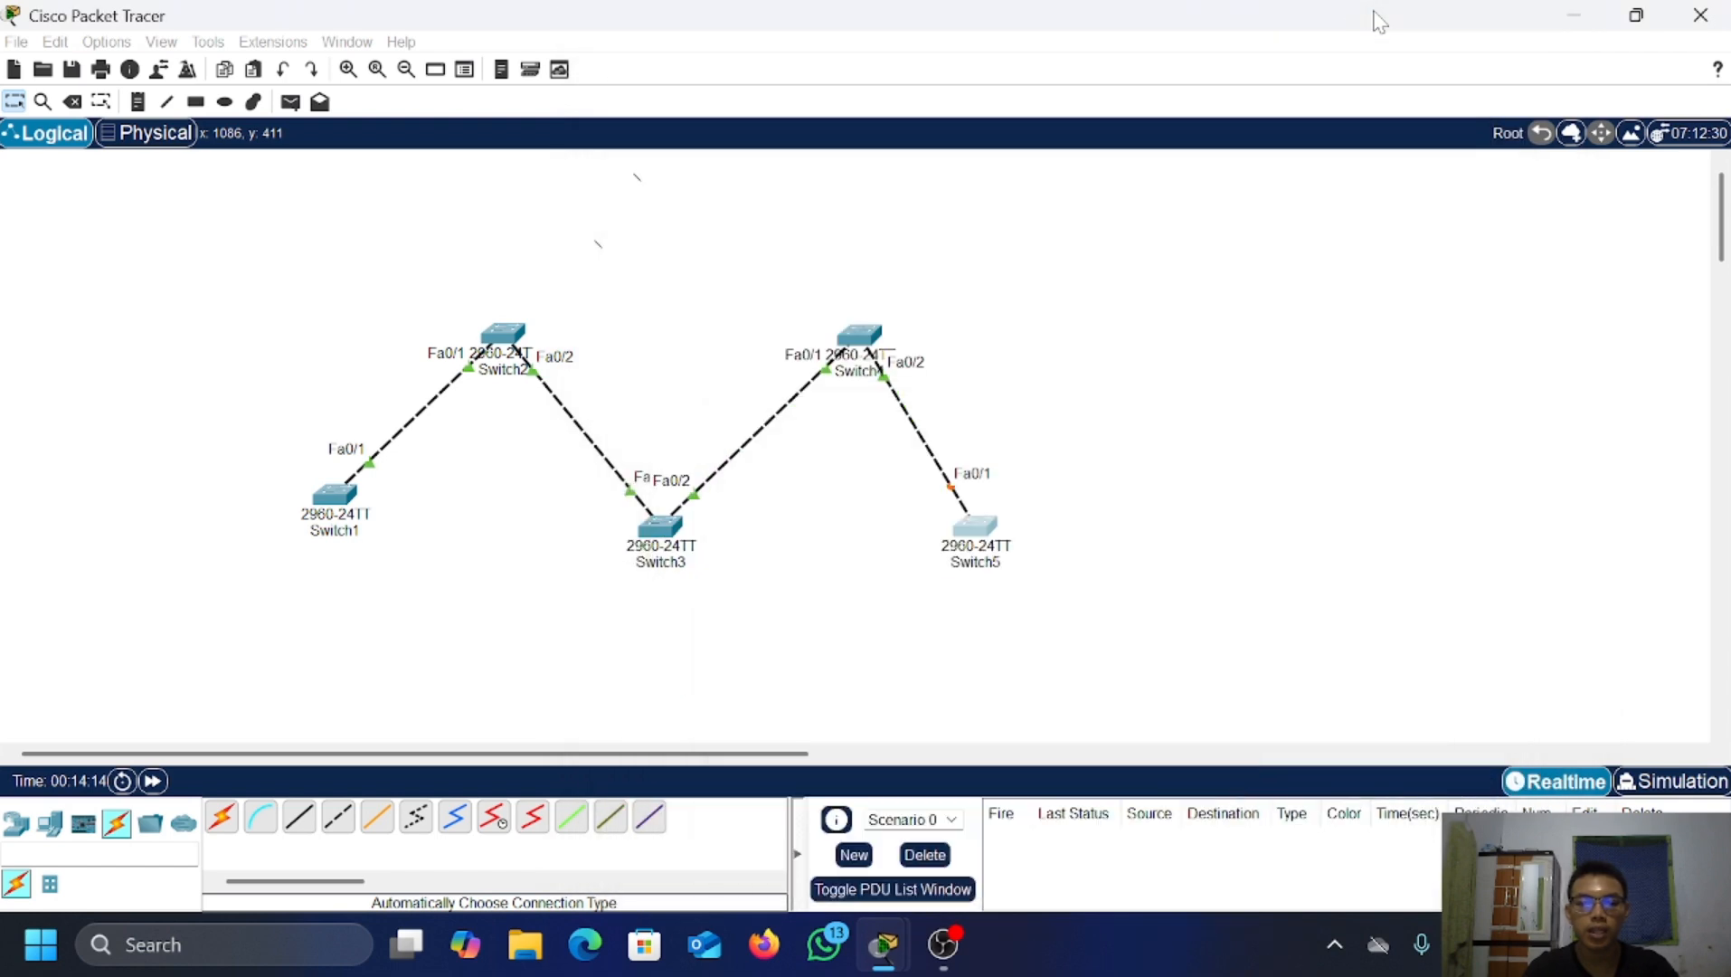
{"action": "left_click", "coordinate": [154, 782]}
{"action": "left_click", "coordinate": [153, 782]}
{"action": "left_click", "coordinate": [153, 782]}
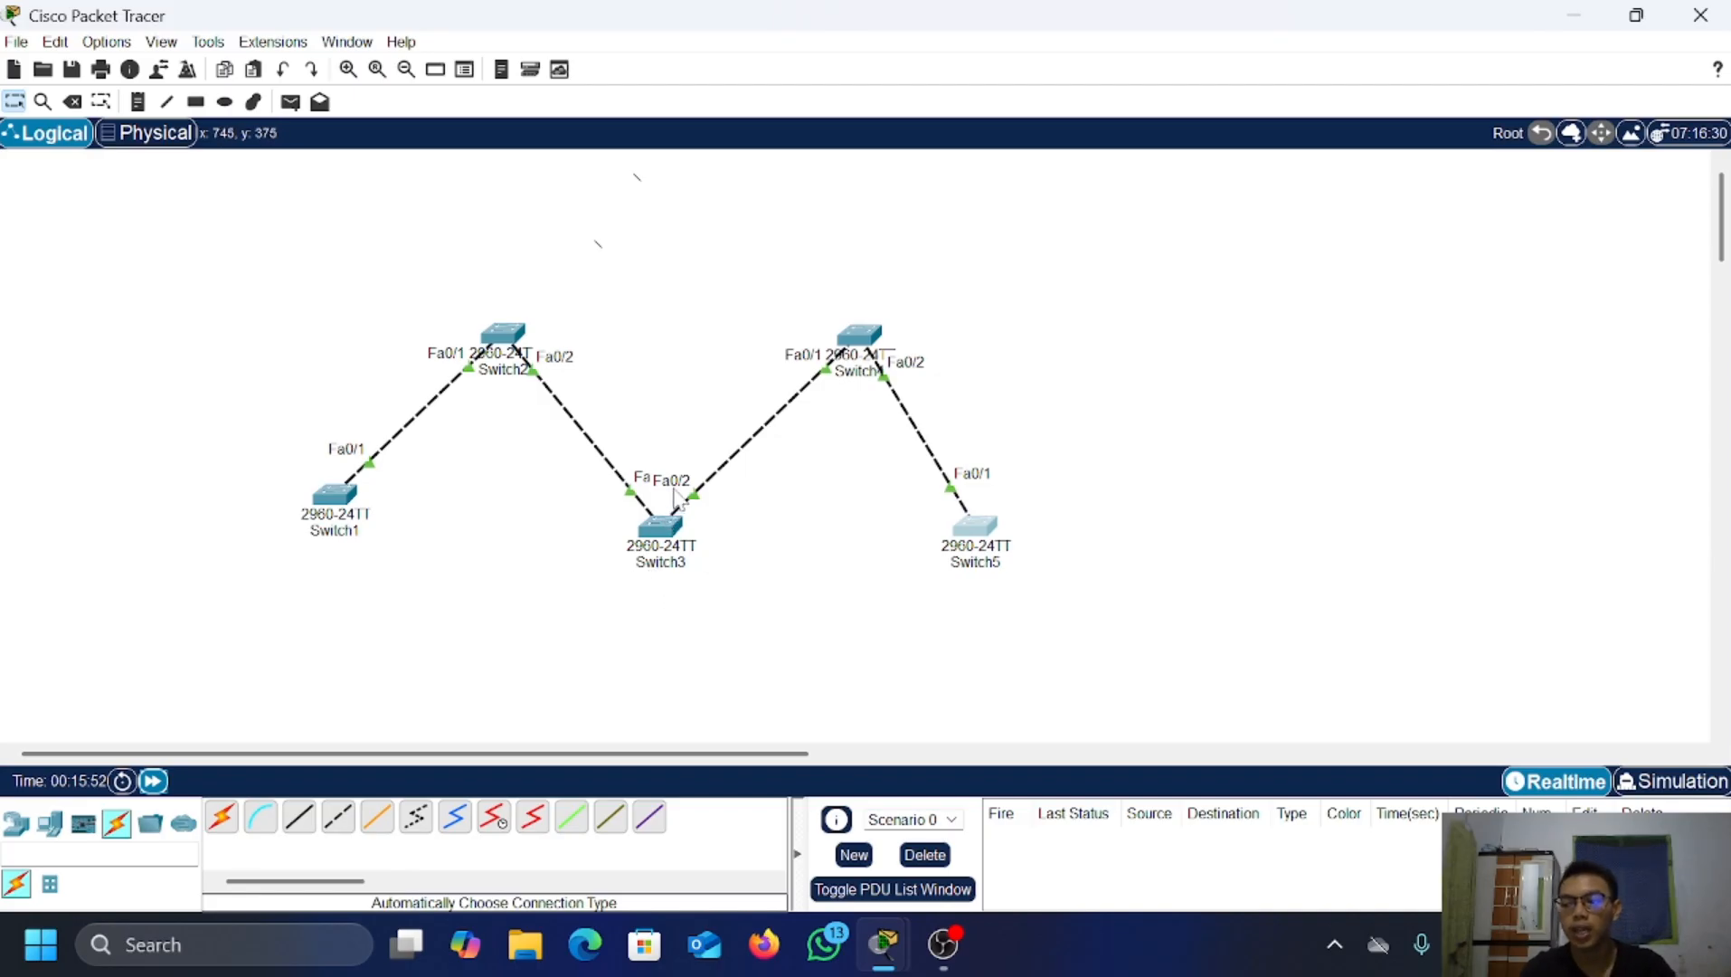
{"action": "left_click", "coordinate": [337, 500]}
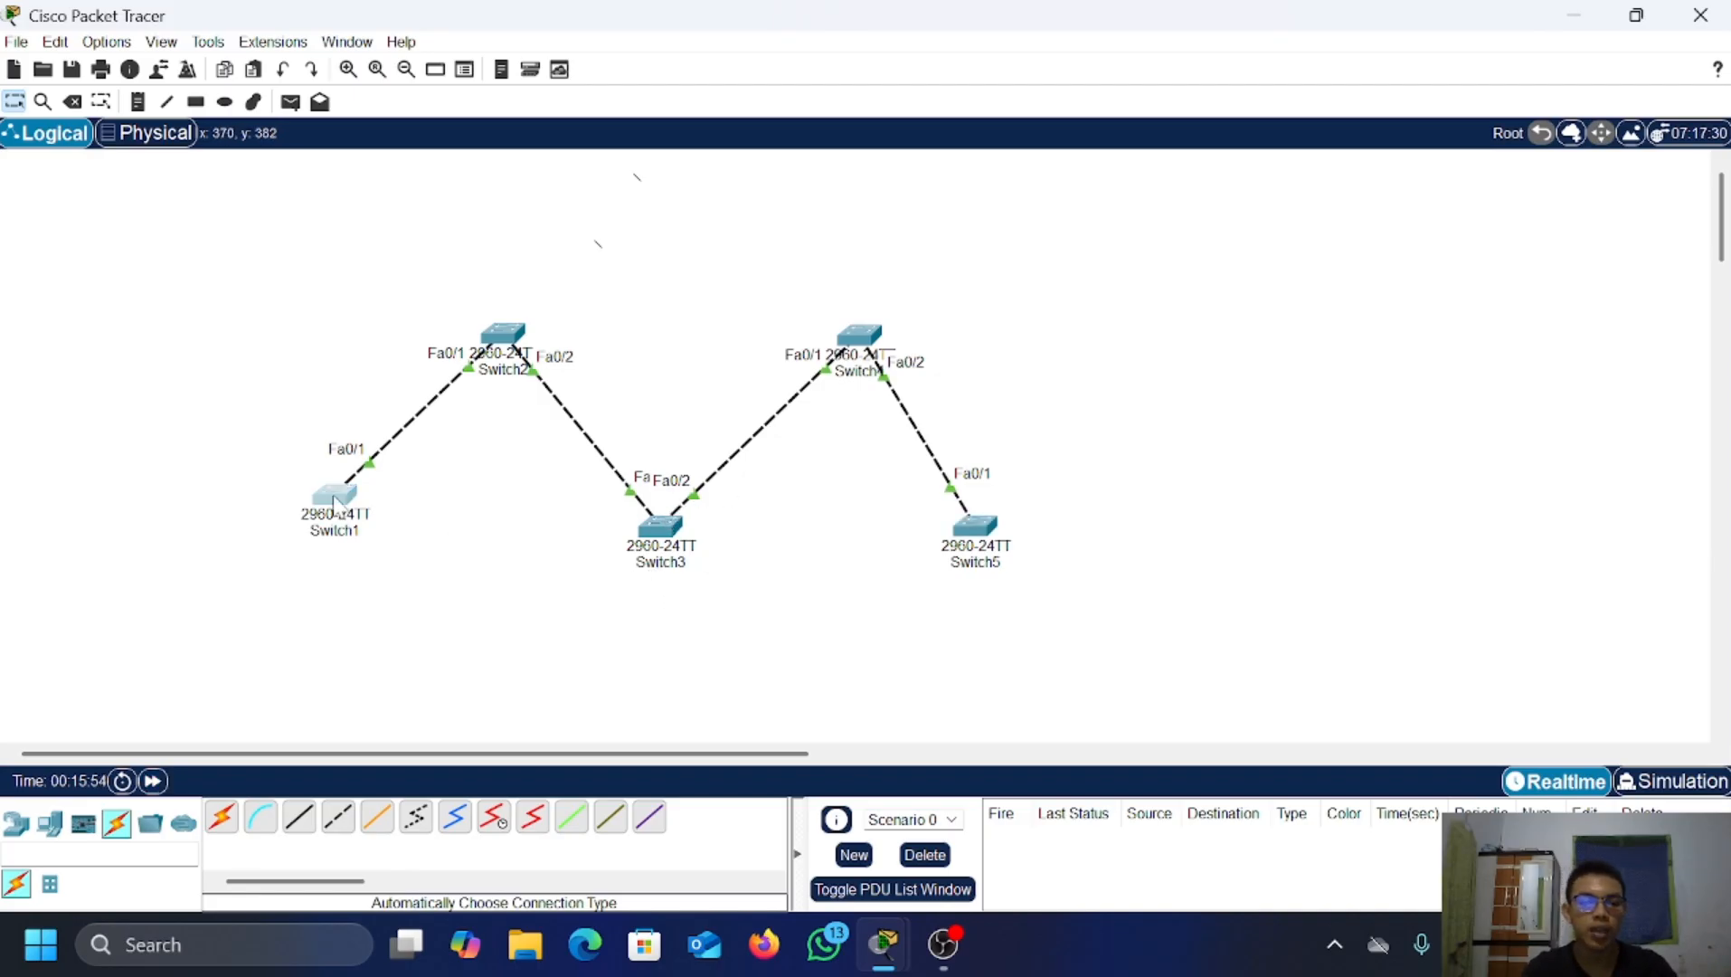
Step: Make Switch1 a VTP server with domain fariz.com and set its VTP password
{"action": "key", "text": "Return"}
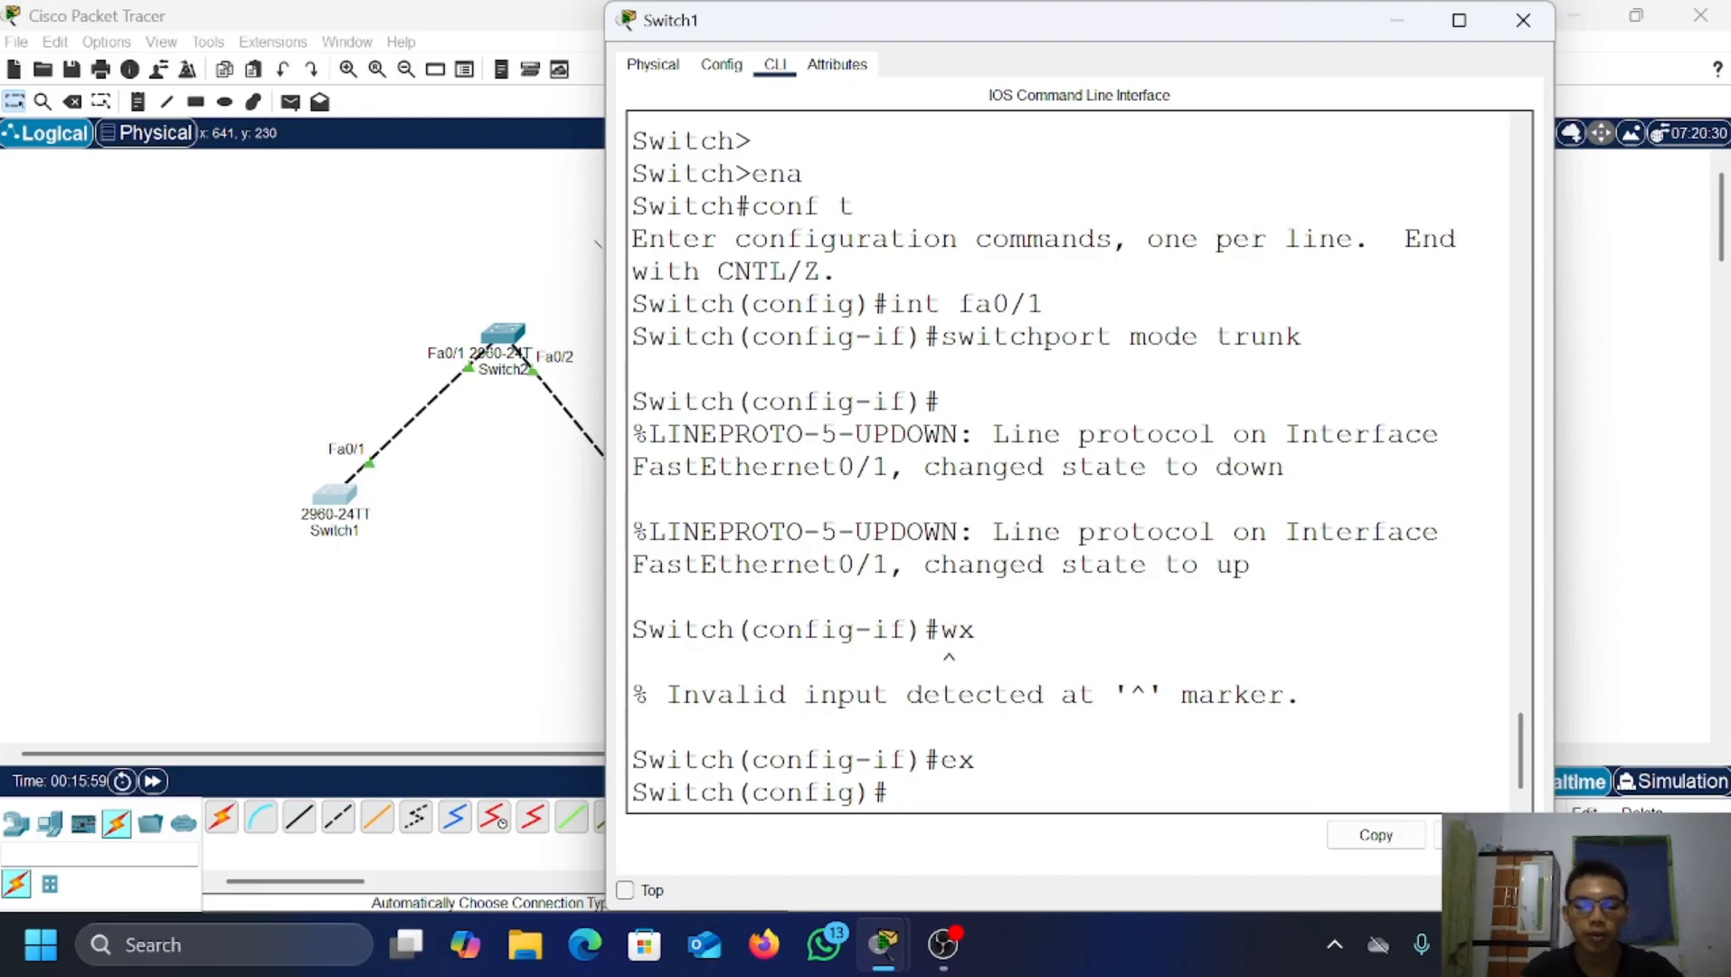
{"action": "type", "text": "vt"}
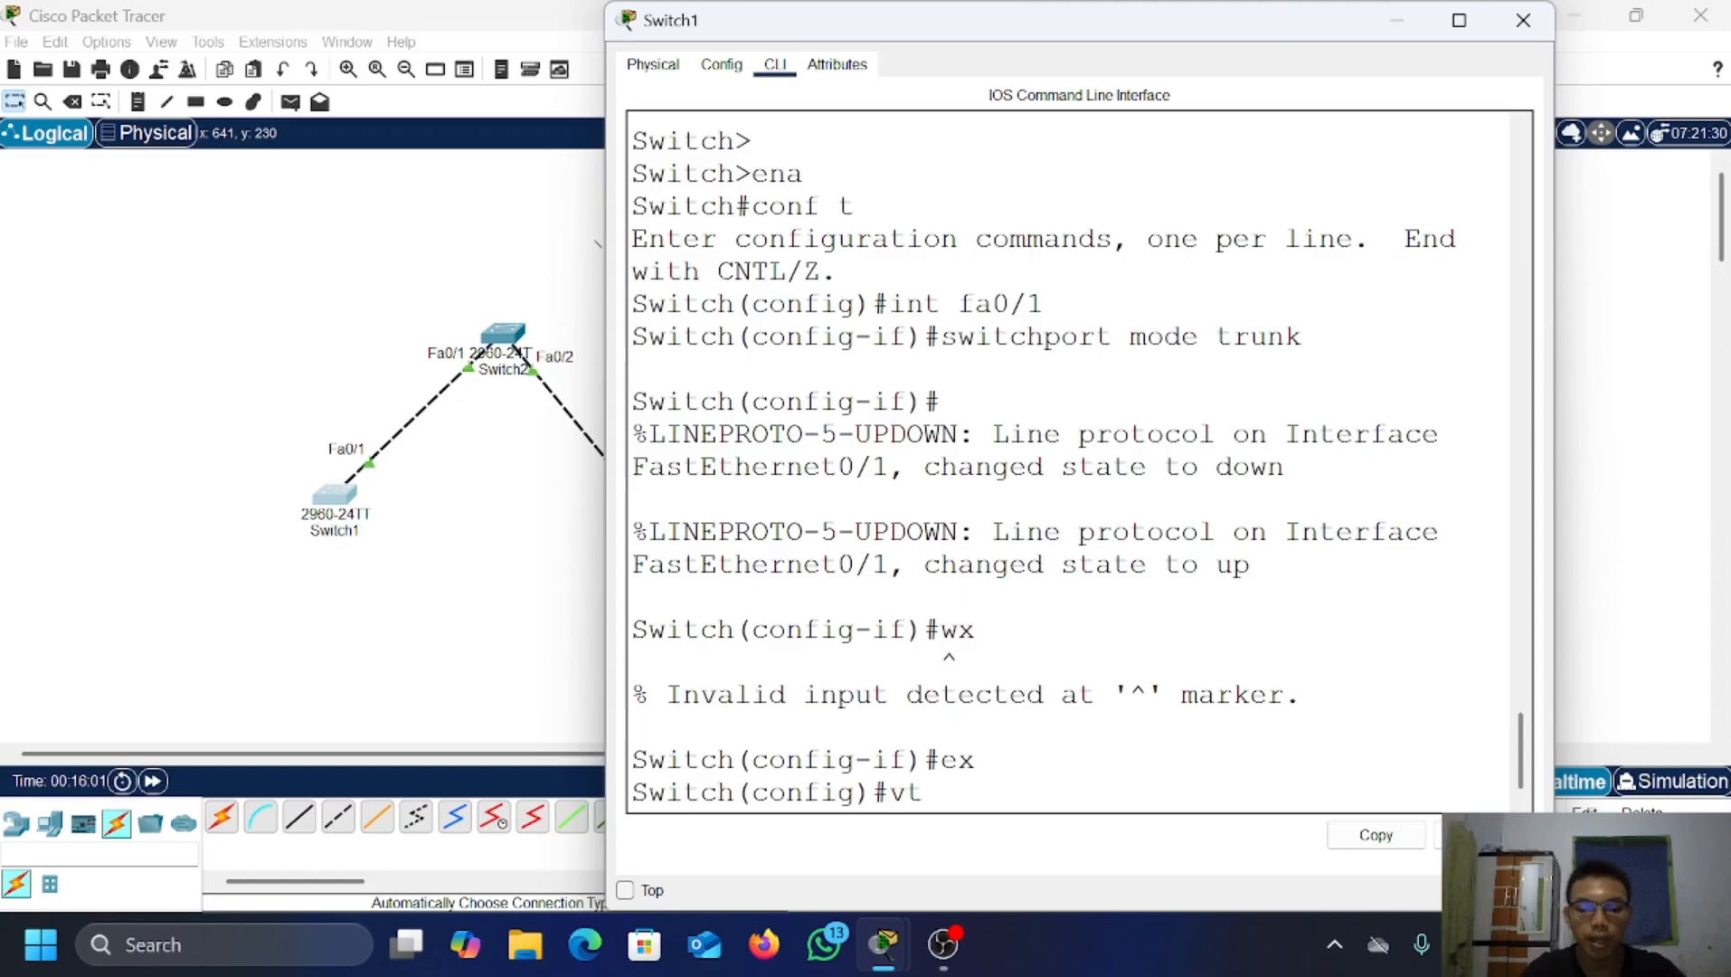
{"action": "type", "text": "p mode "}
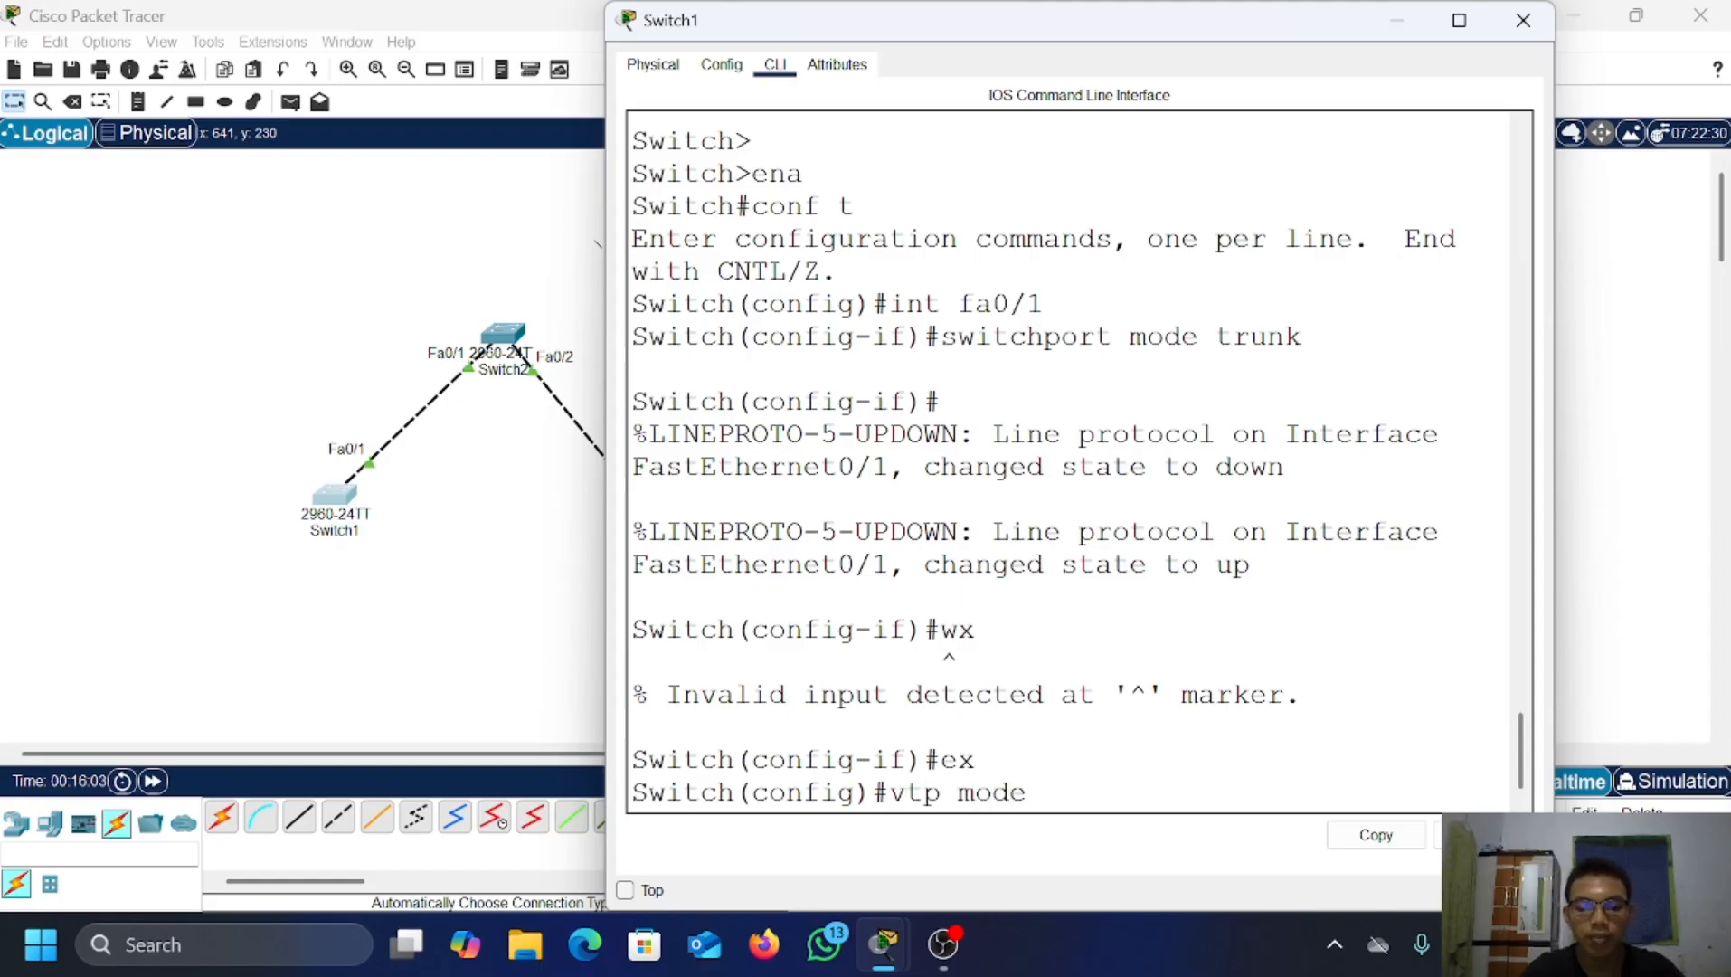
{"action": "type", "text": "server"}
{"action": "key", "text": "Return"}
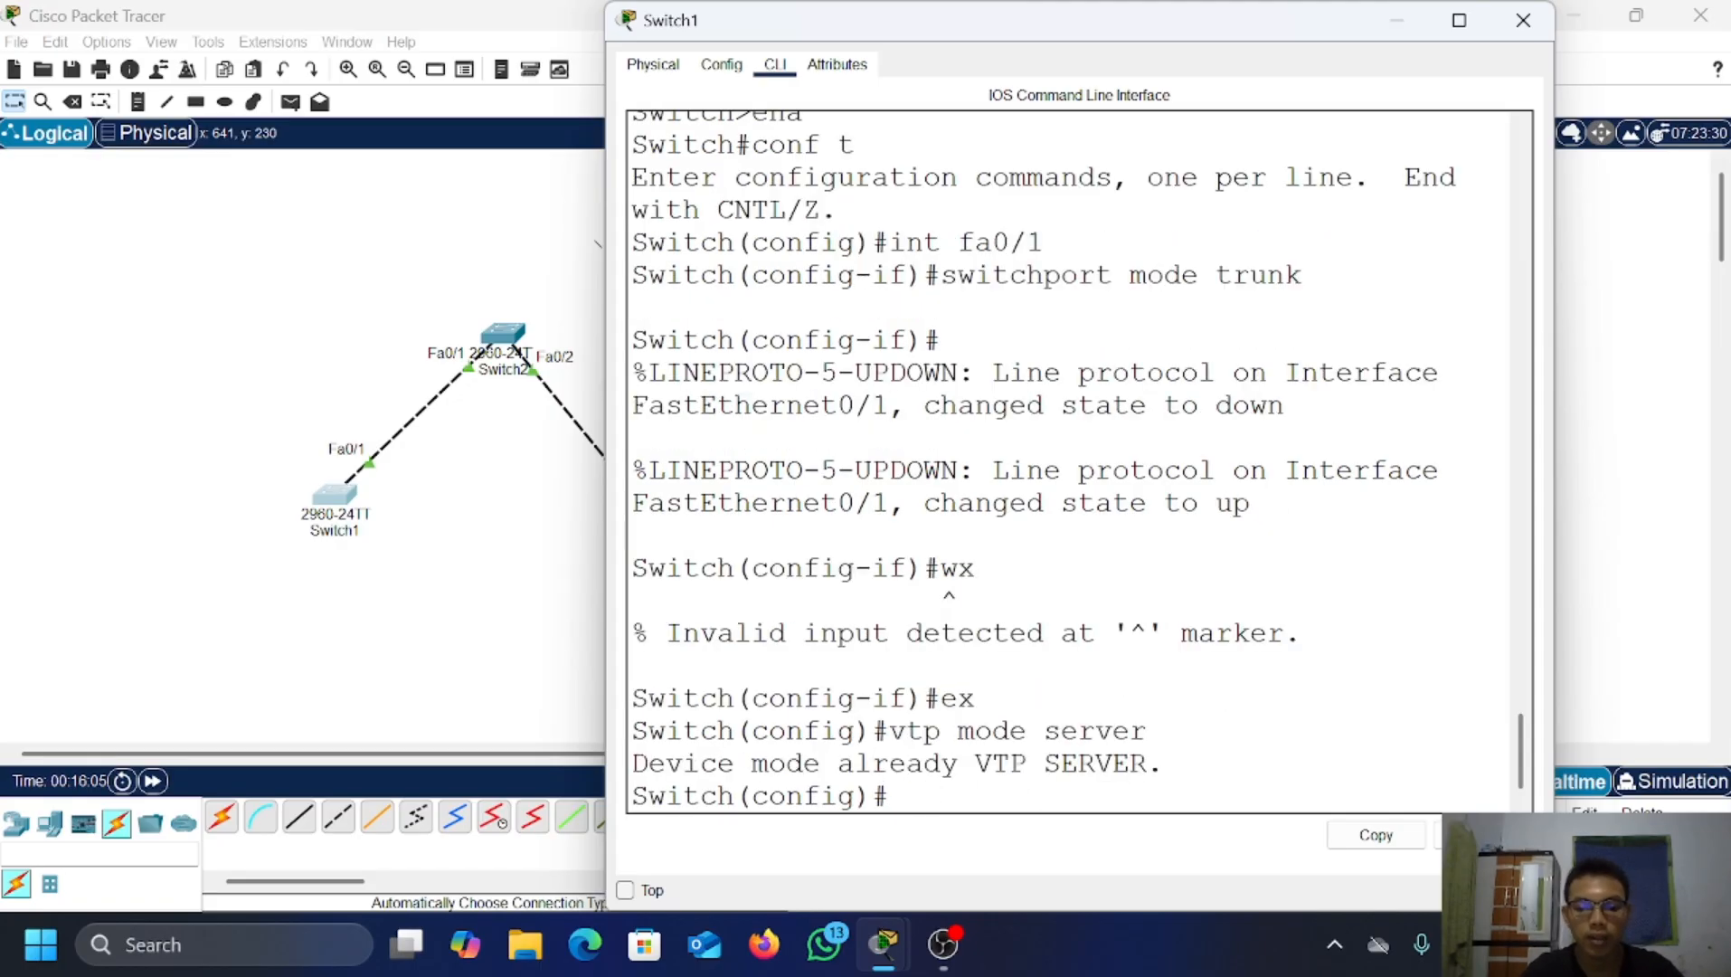
{"action": "type", "text": "v"}
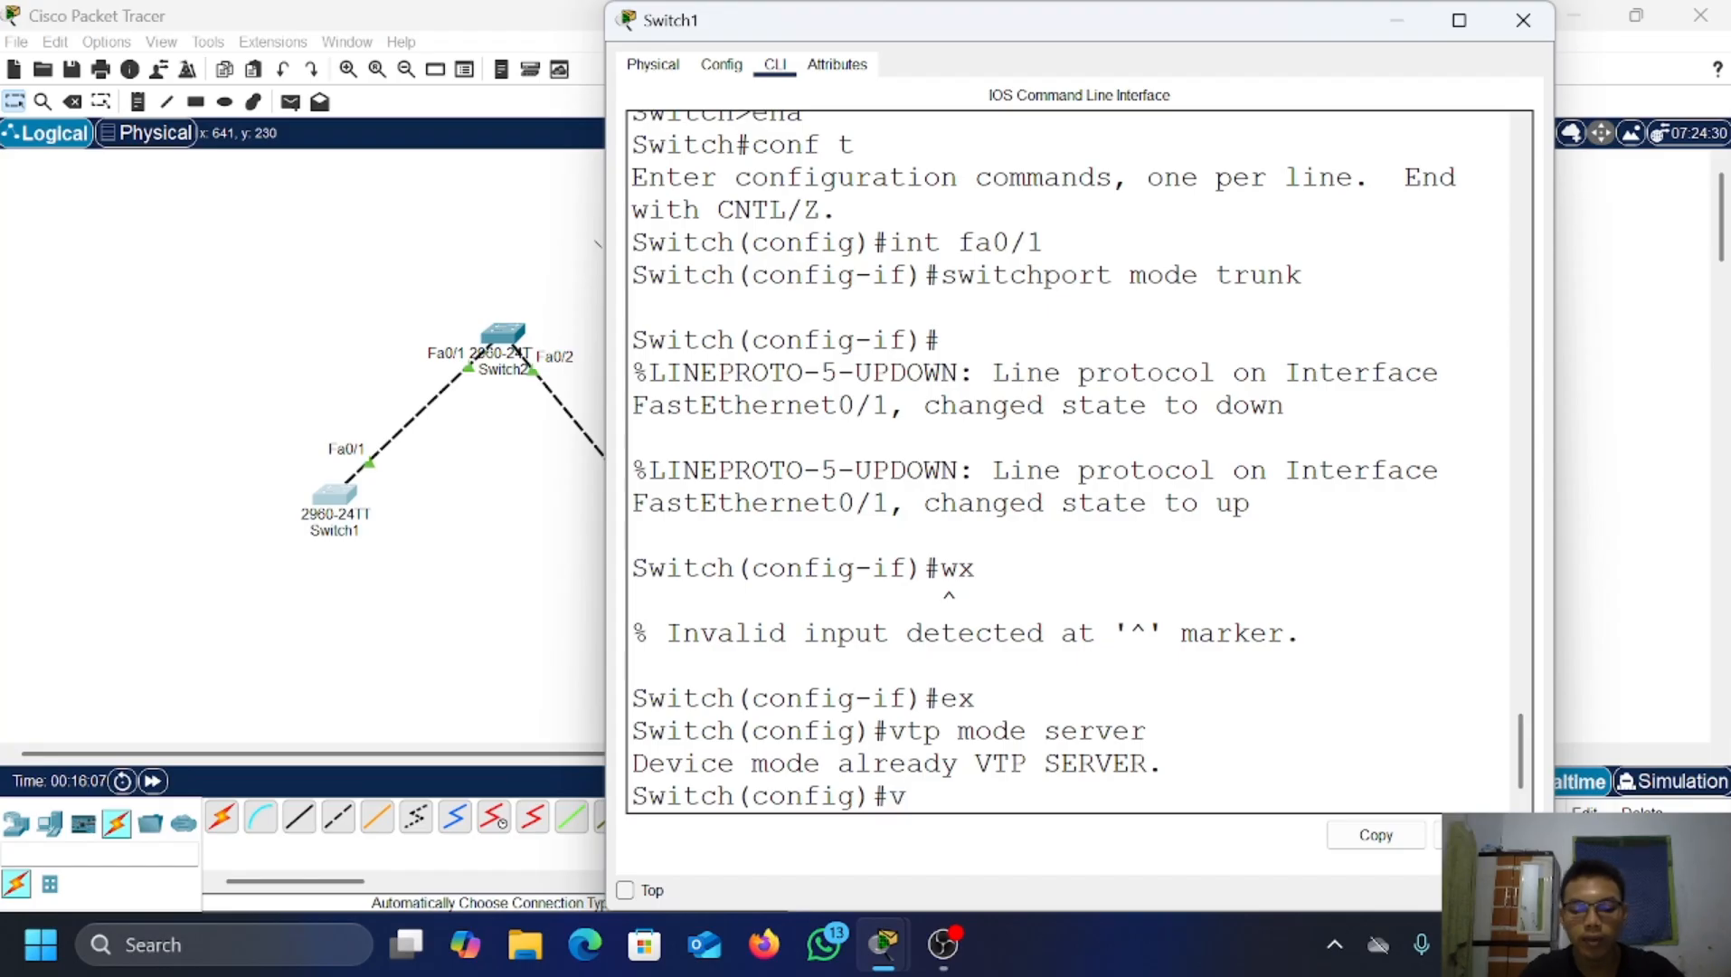
{"action": "type", "text": "tp domain"}
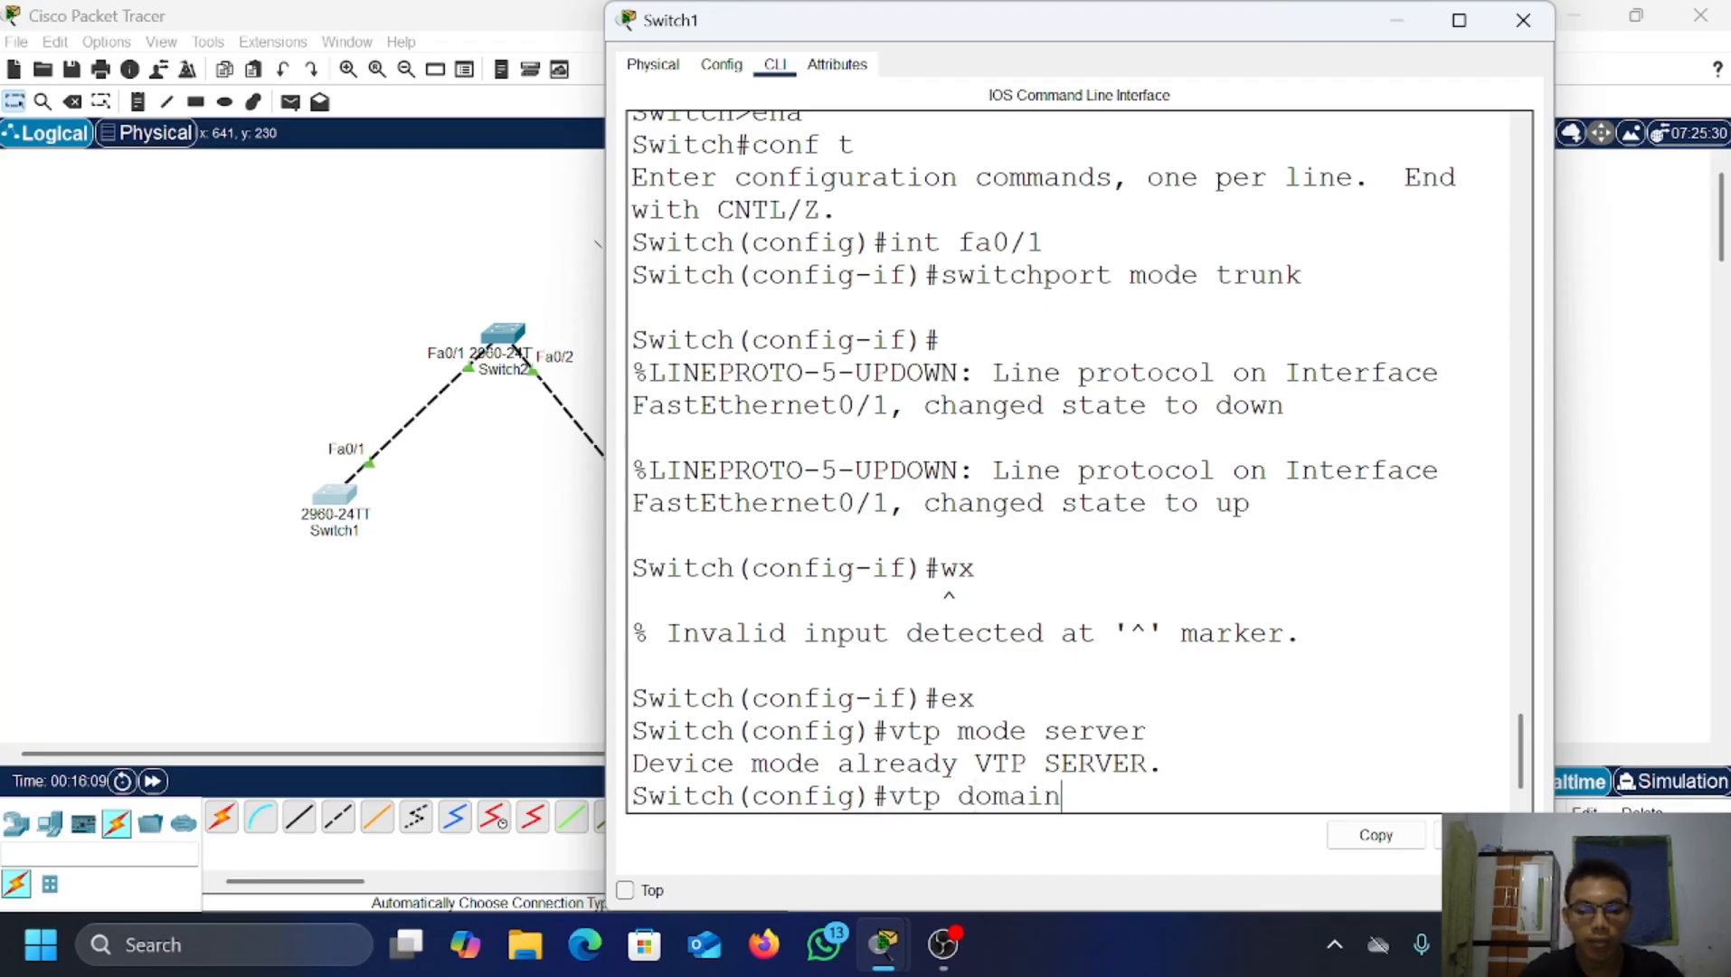
{"action": "type", "text": " fariz."}
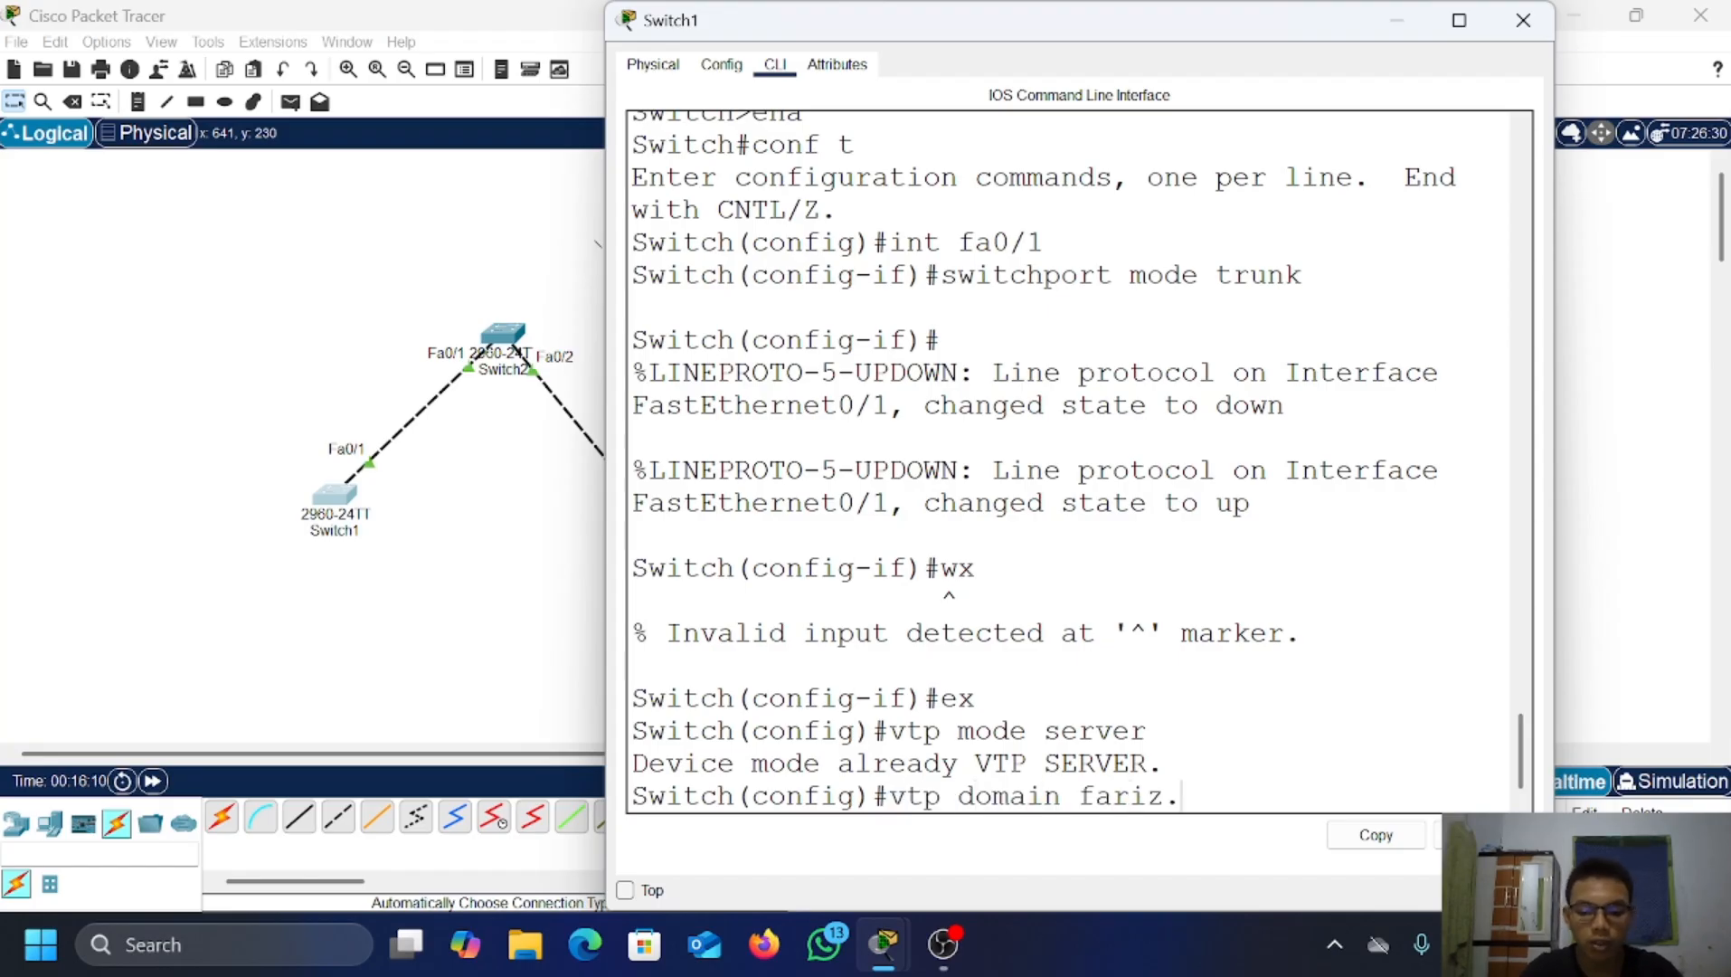
{"action": "type", "text": "com"}
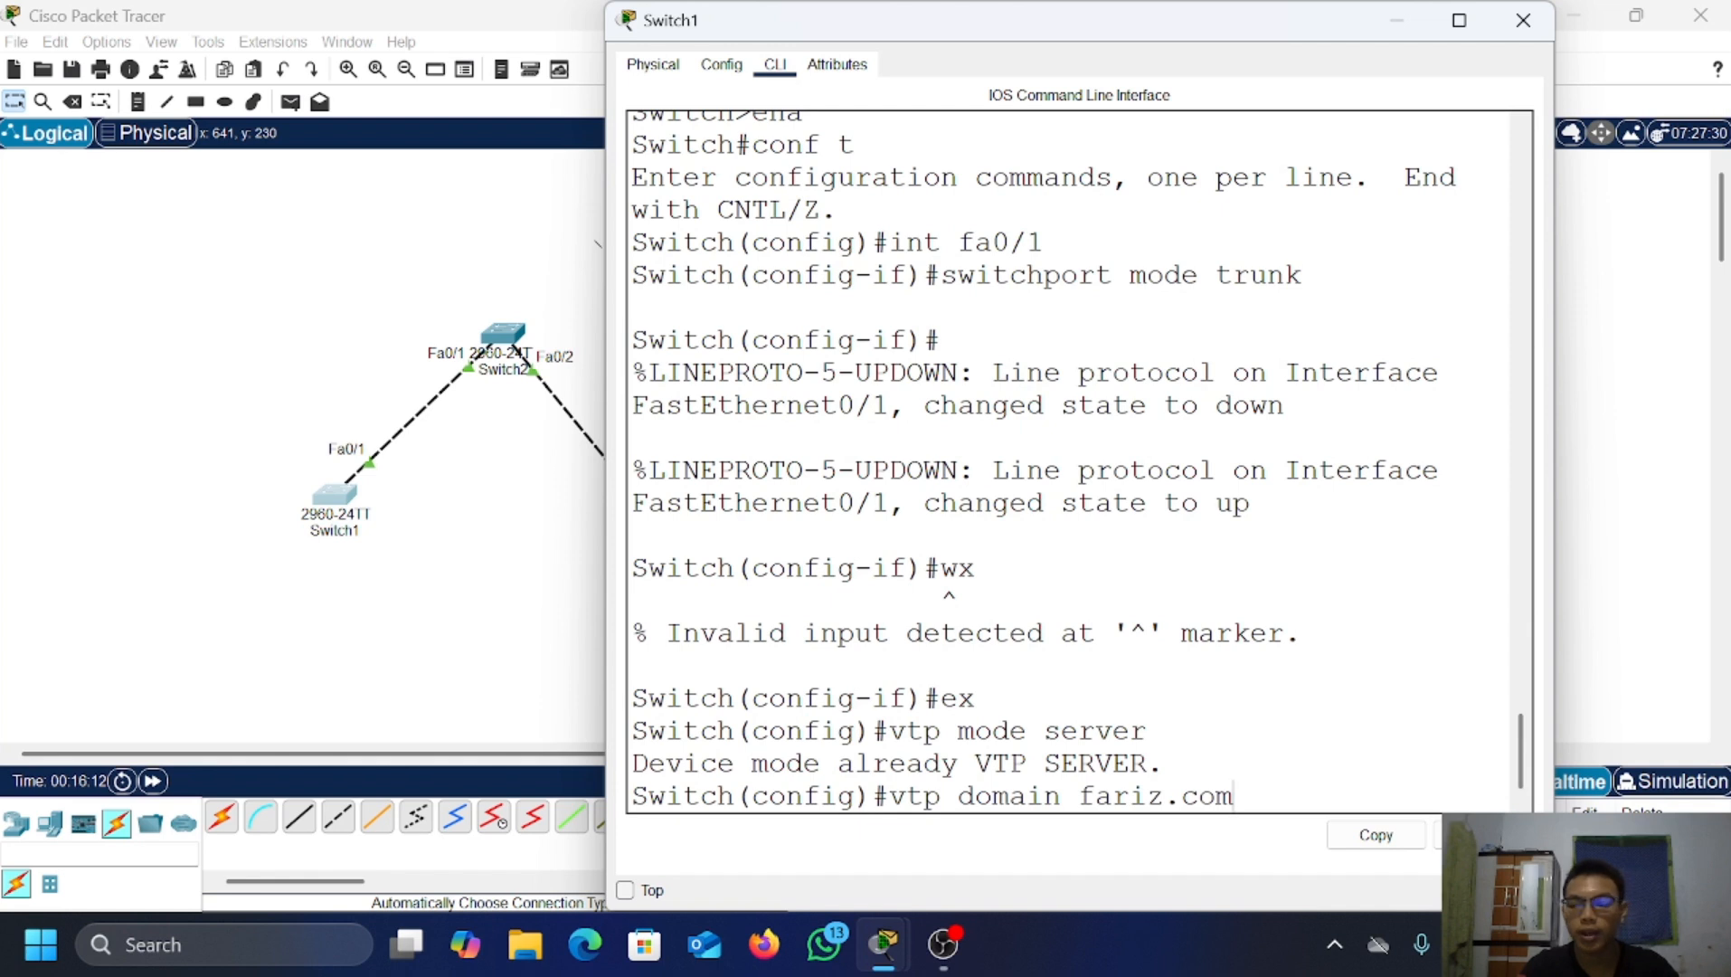
{"action": "key", "text": "Return"}
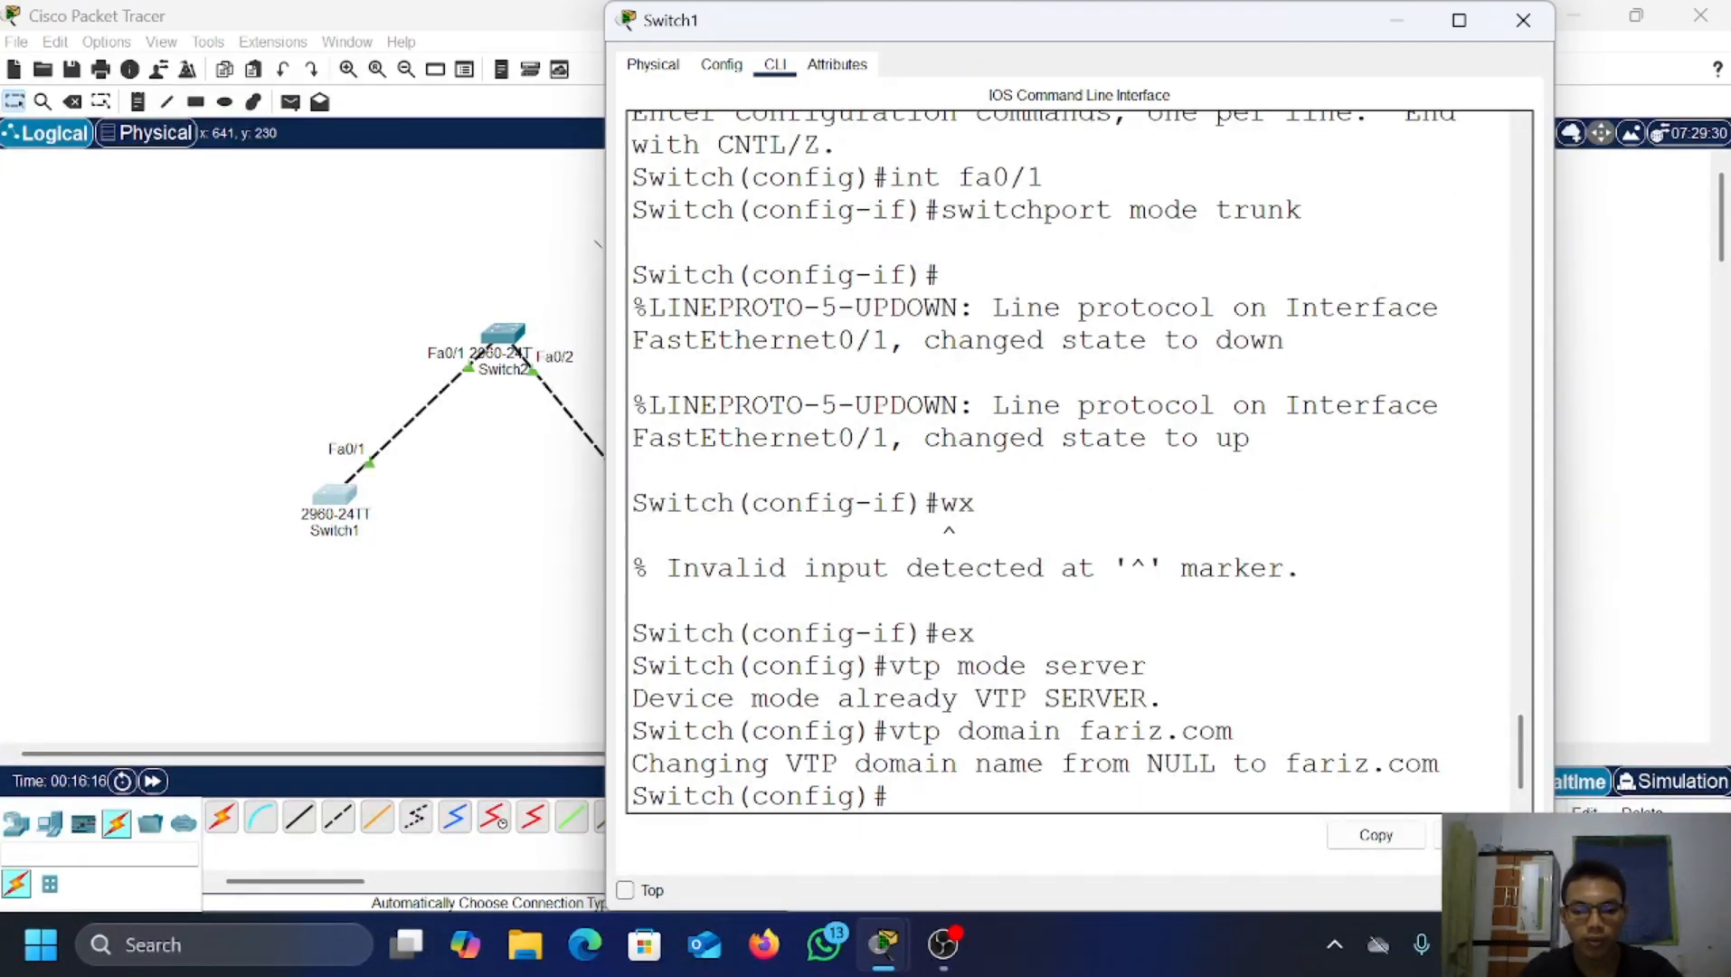
{"action": "type", "text": "v"}
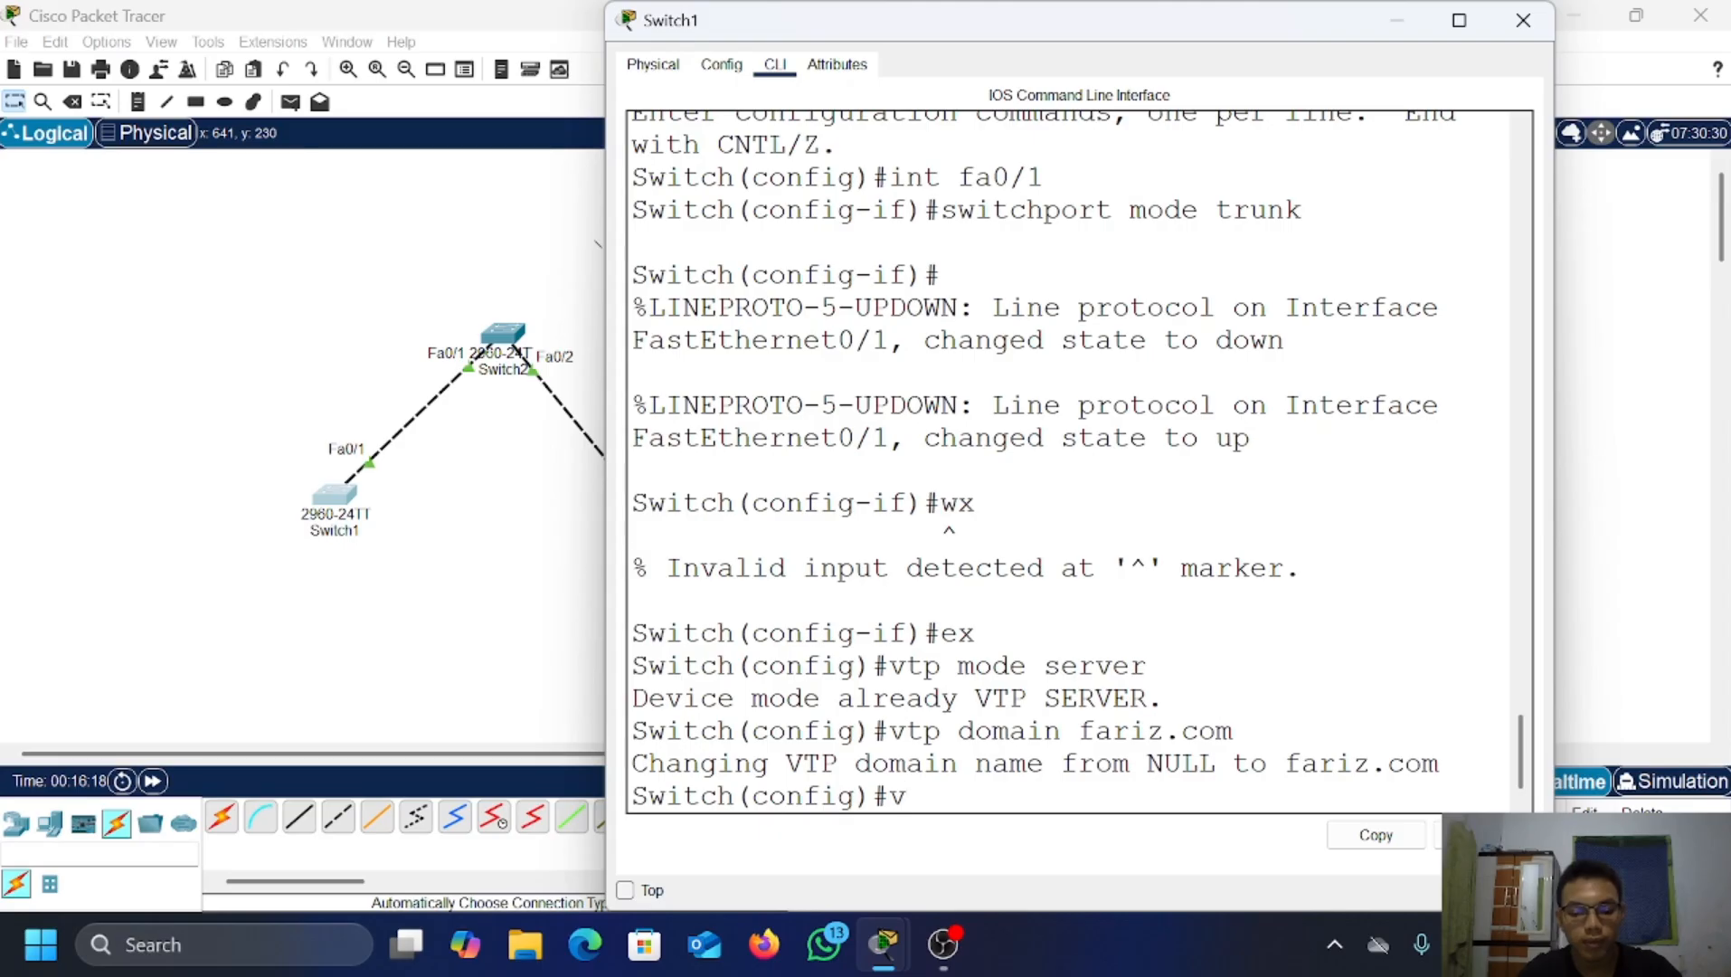
{"action": "type", "text": "tp"}
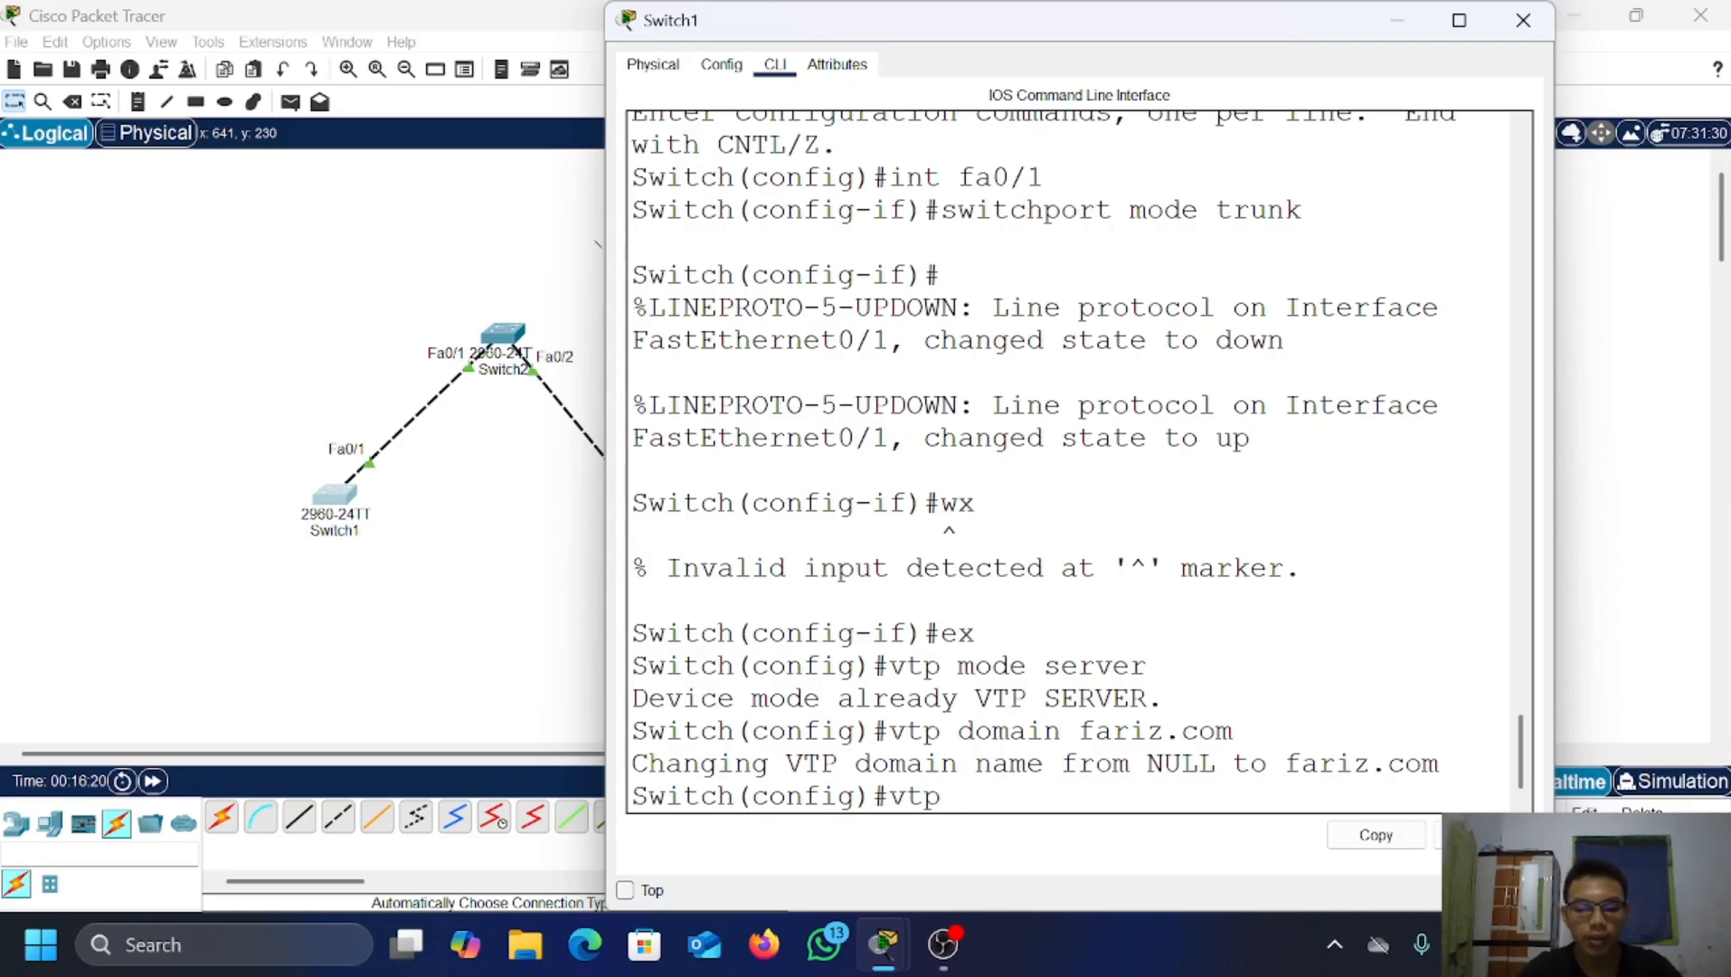
{"action": "type", "text": " passw"}
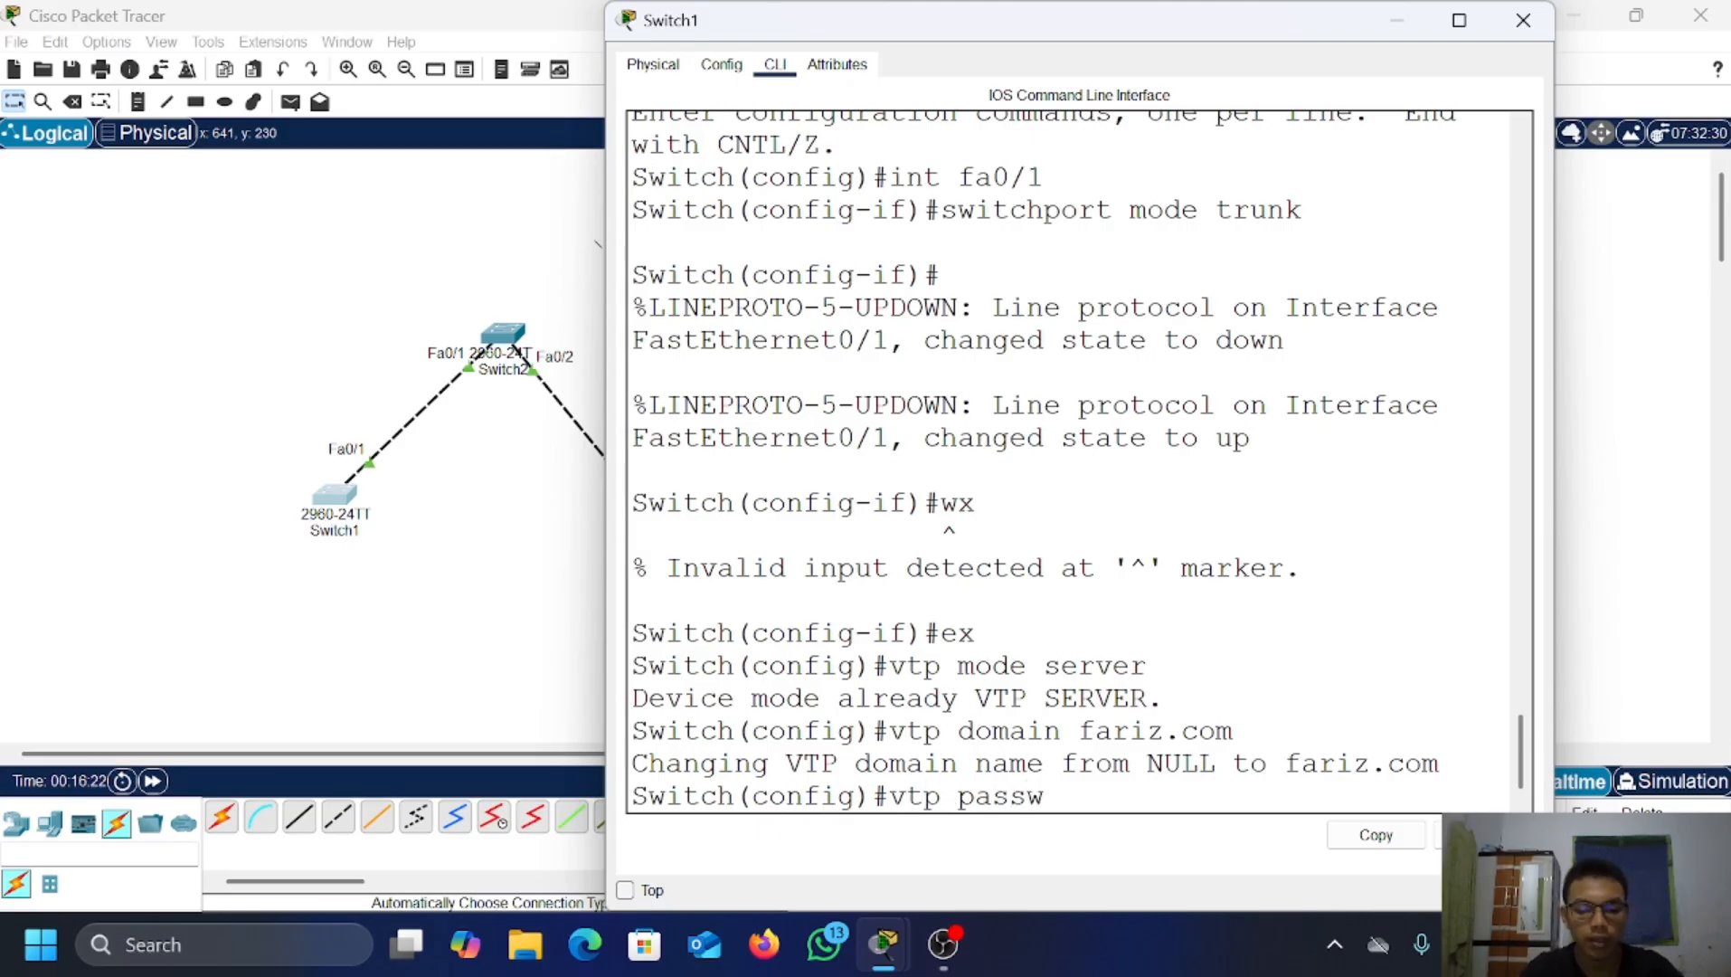
{"action": "type", "text": "ord 123"}
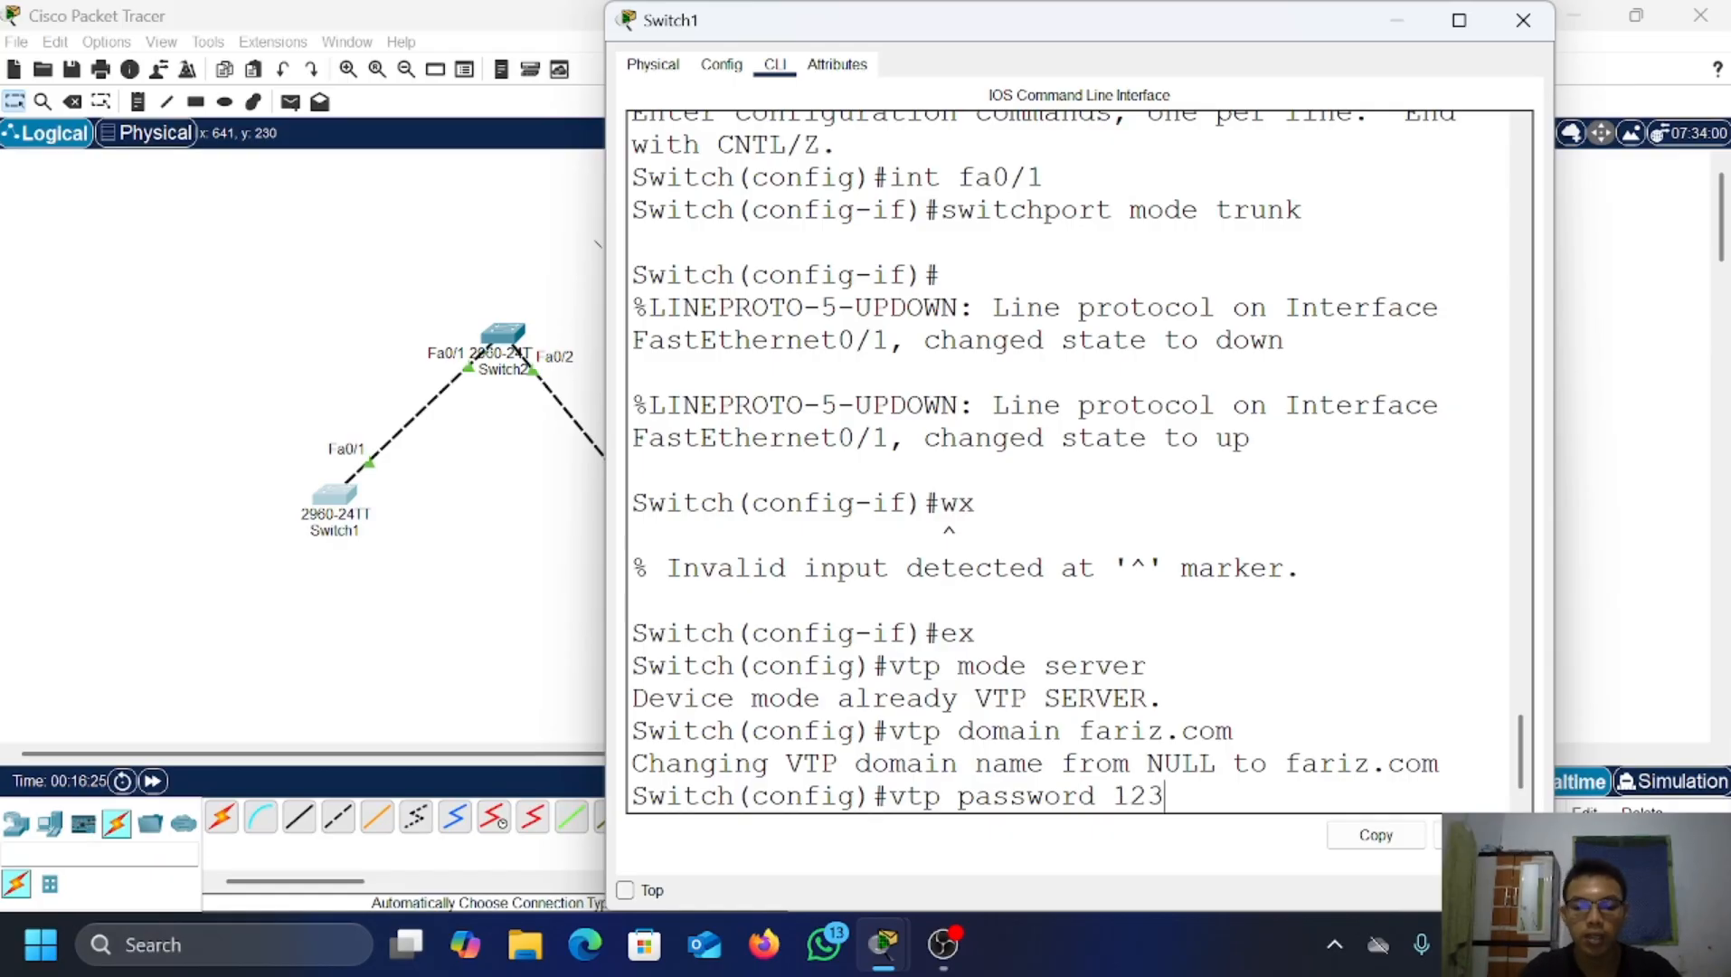
{"action": "key", "text": "Return"}
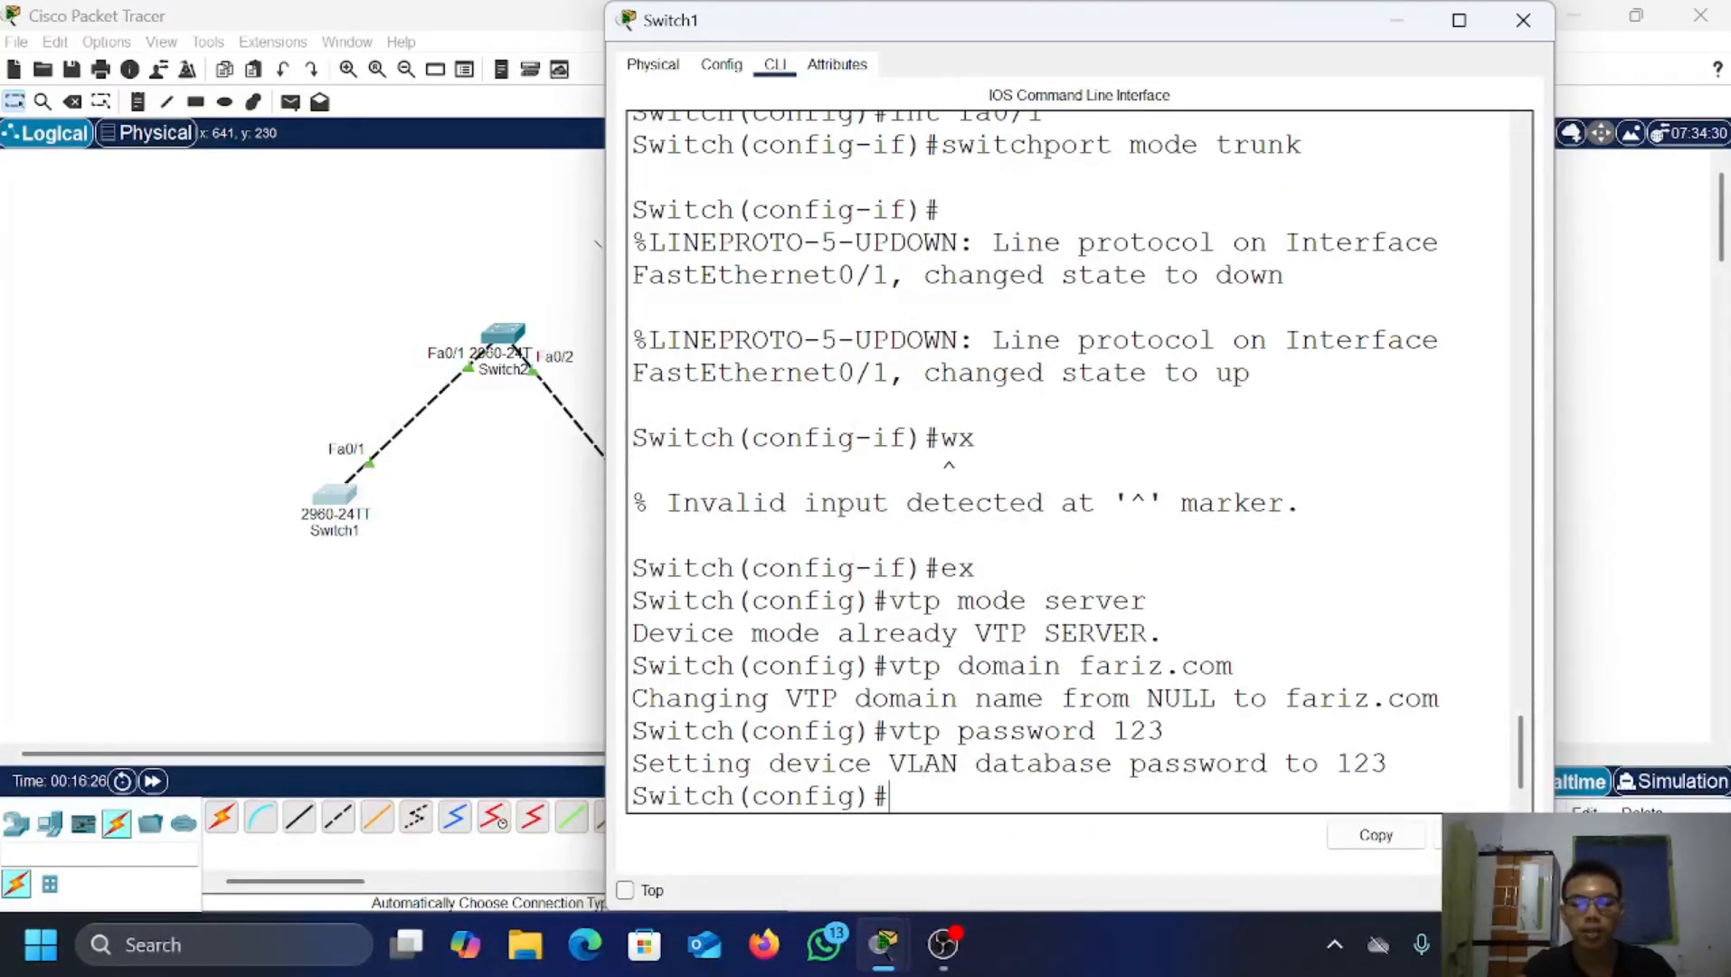
{"action": "key", "text": "Return"}
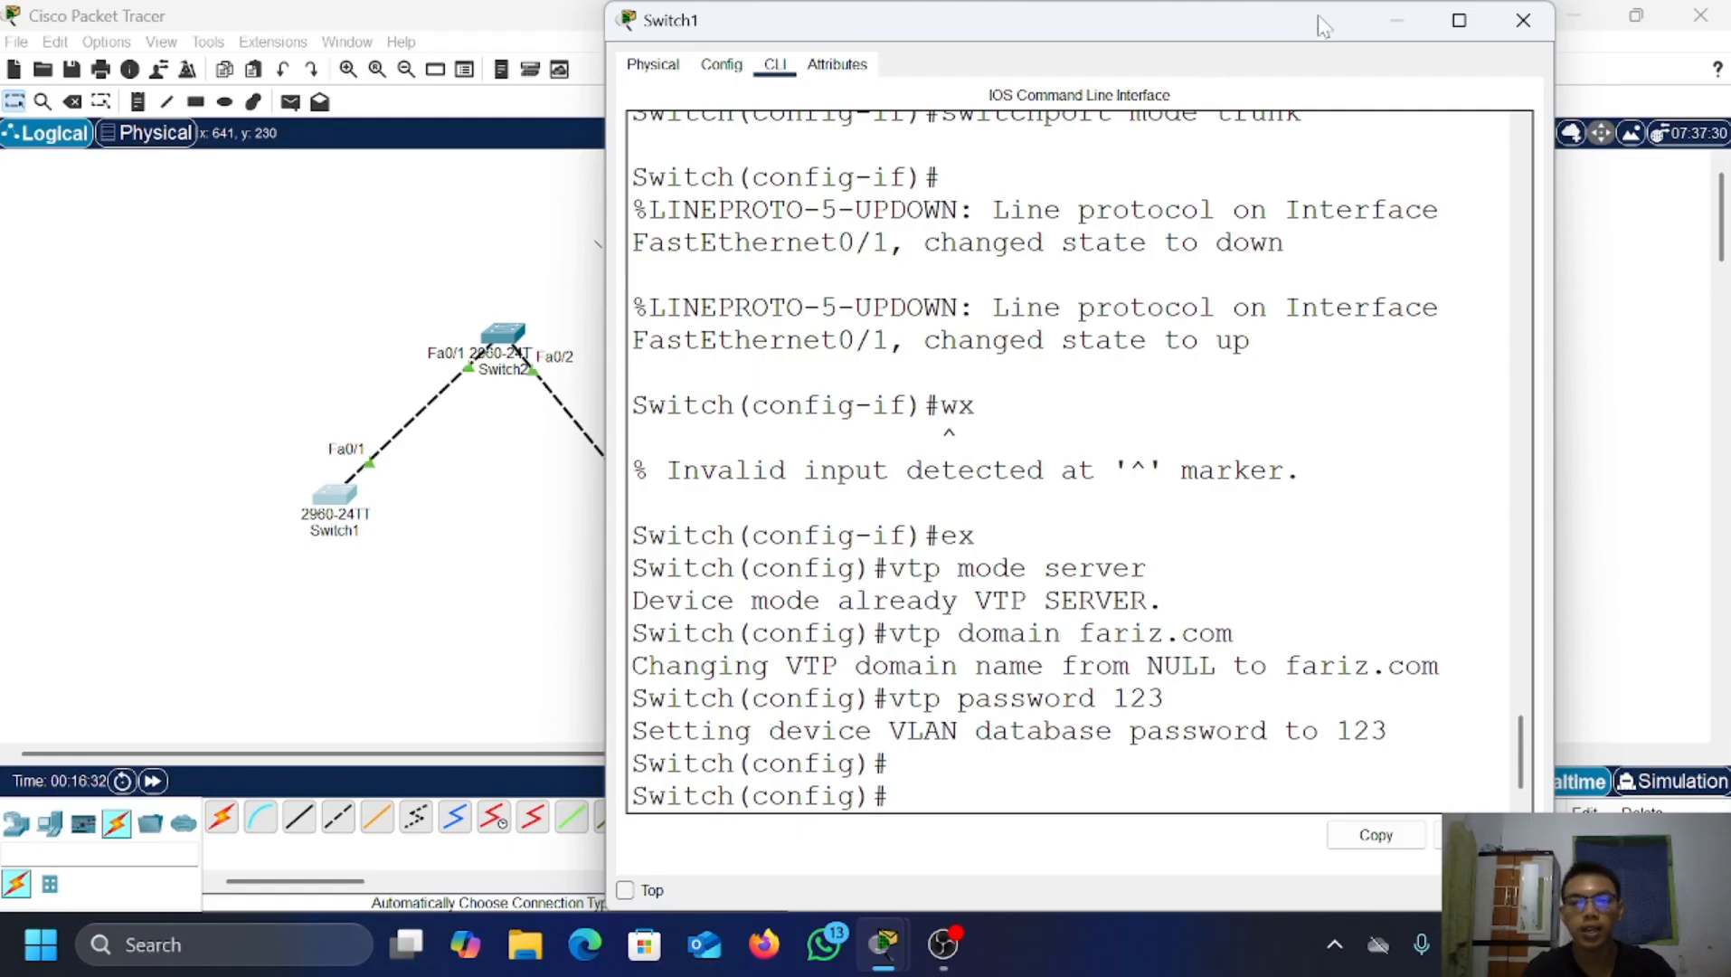
Step: Set Switch2 to VTP client mode, domain fariz.com, with Switch1's VTP password, then close it
{"action": "left_click", "coordinate": [1394, 21]}
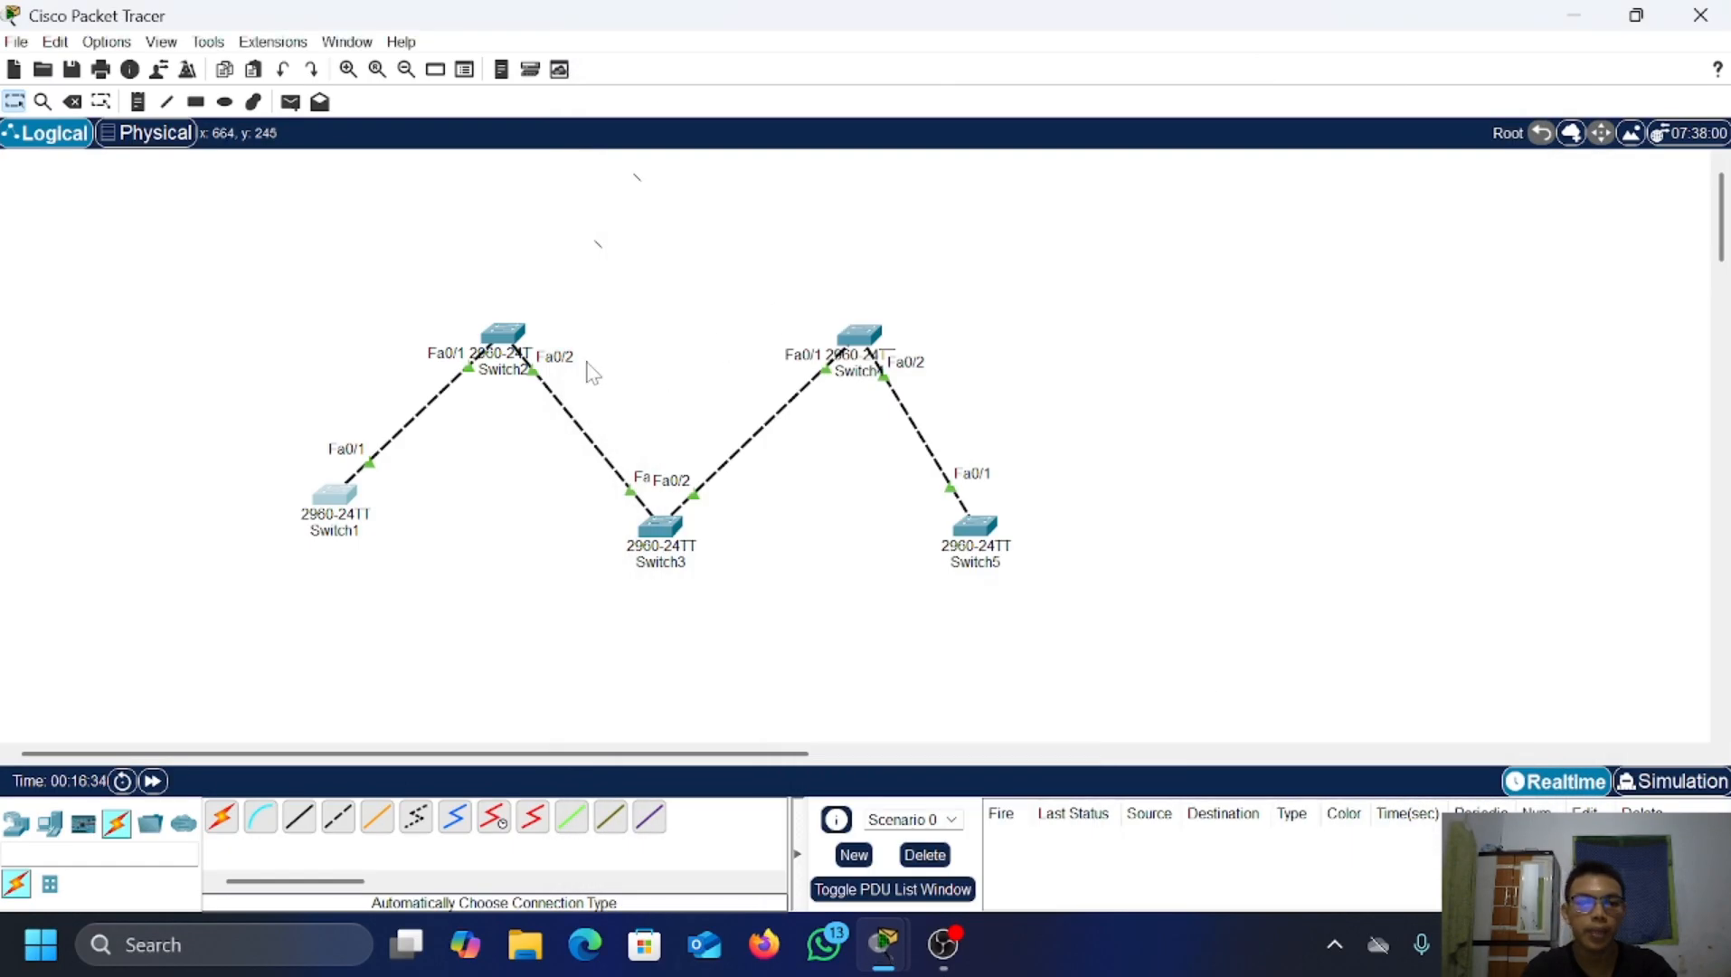
{"action": "left_click", "coordinate": [519, 348]}
{"action": "key", "text": "Return"}
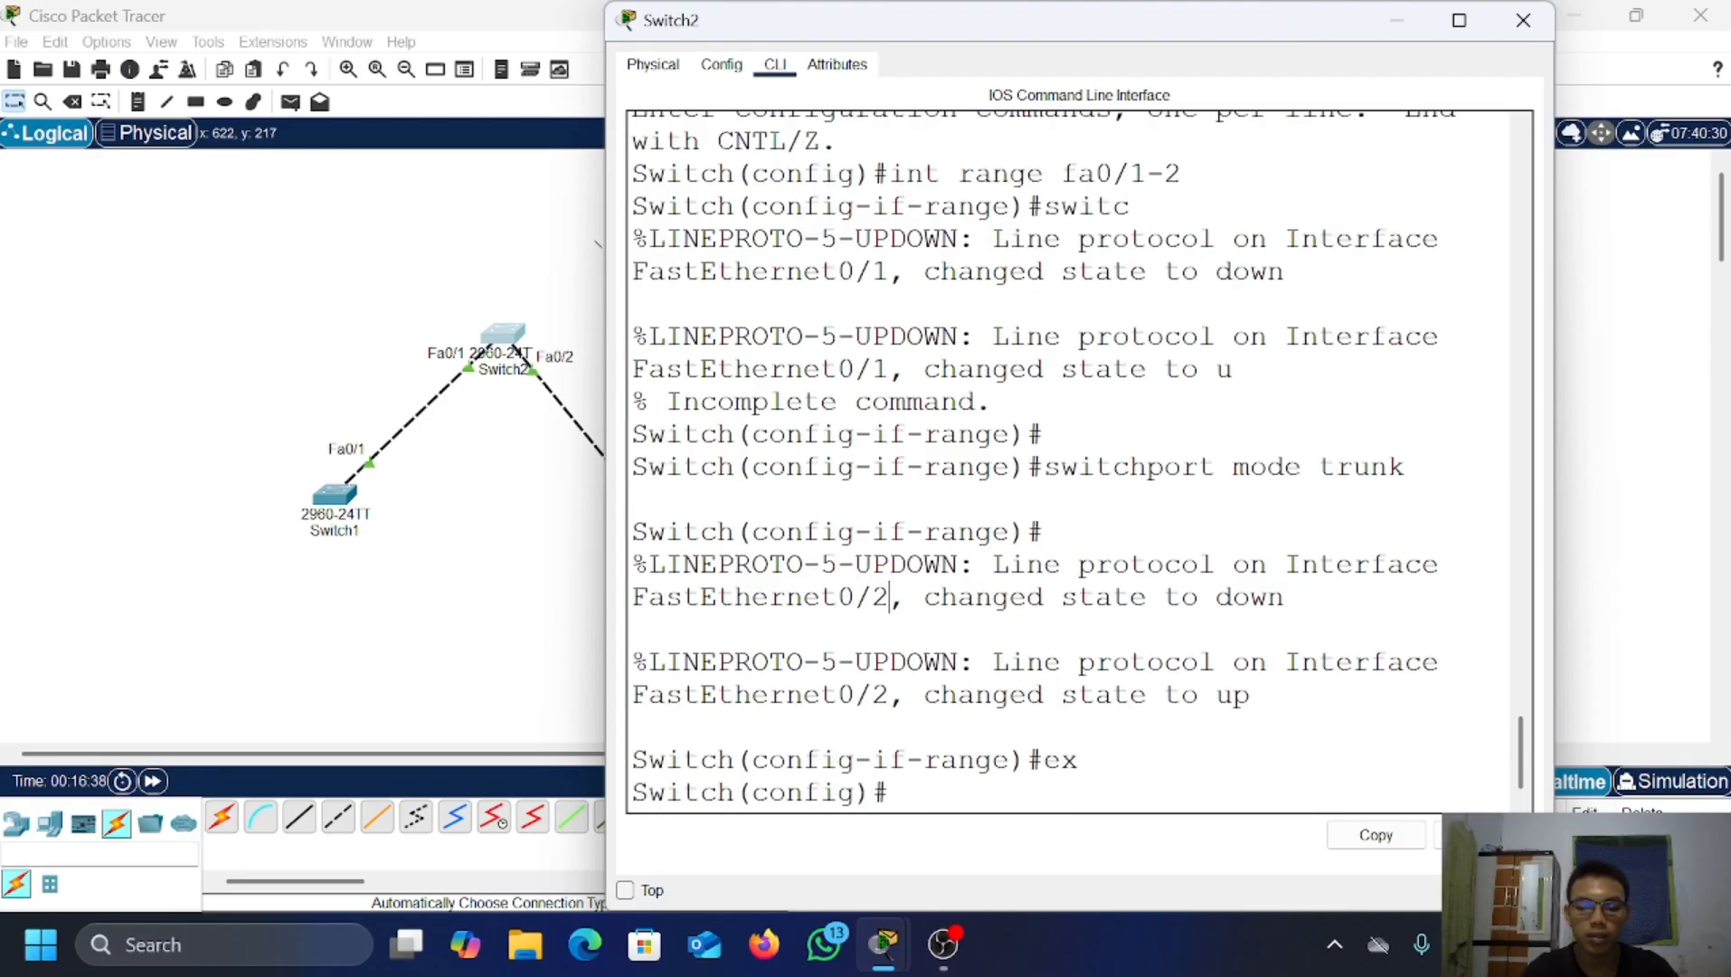
{"action": "key", "text": "Return"}
{"action": "key", "text": "Return"}
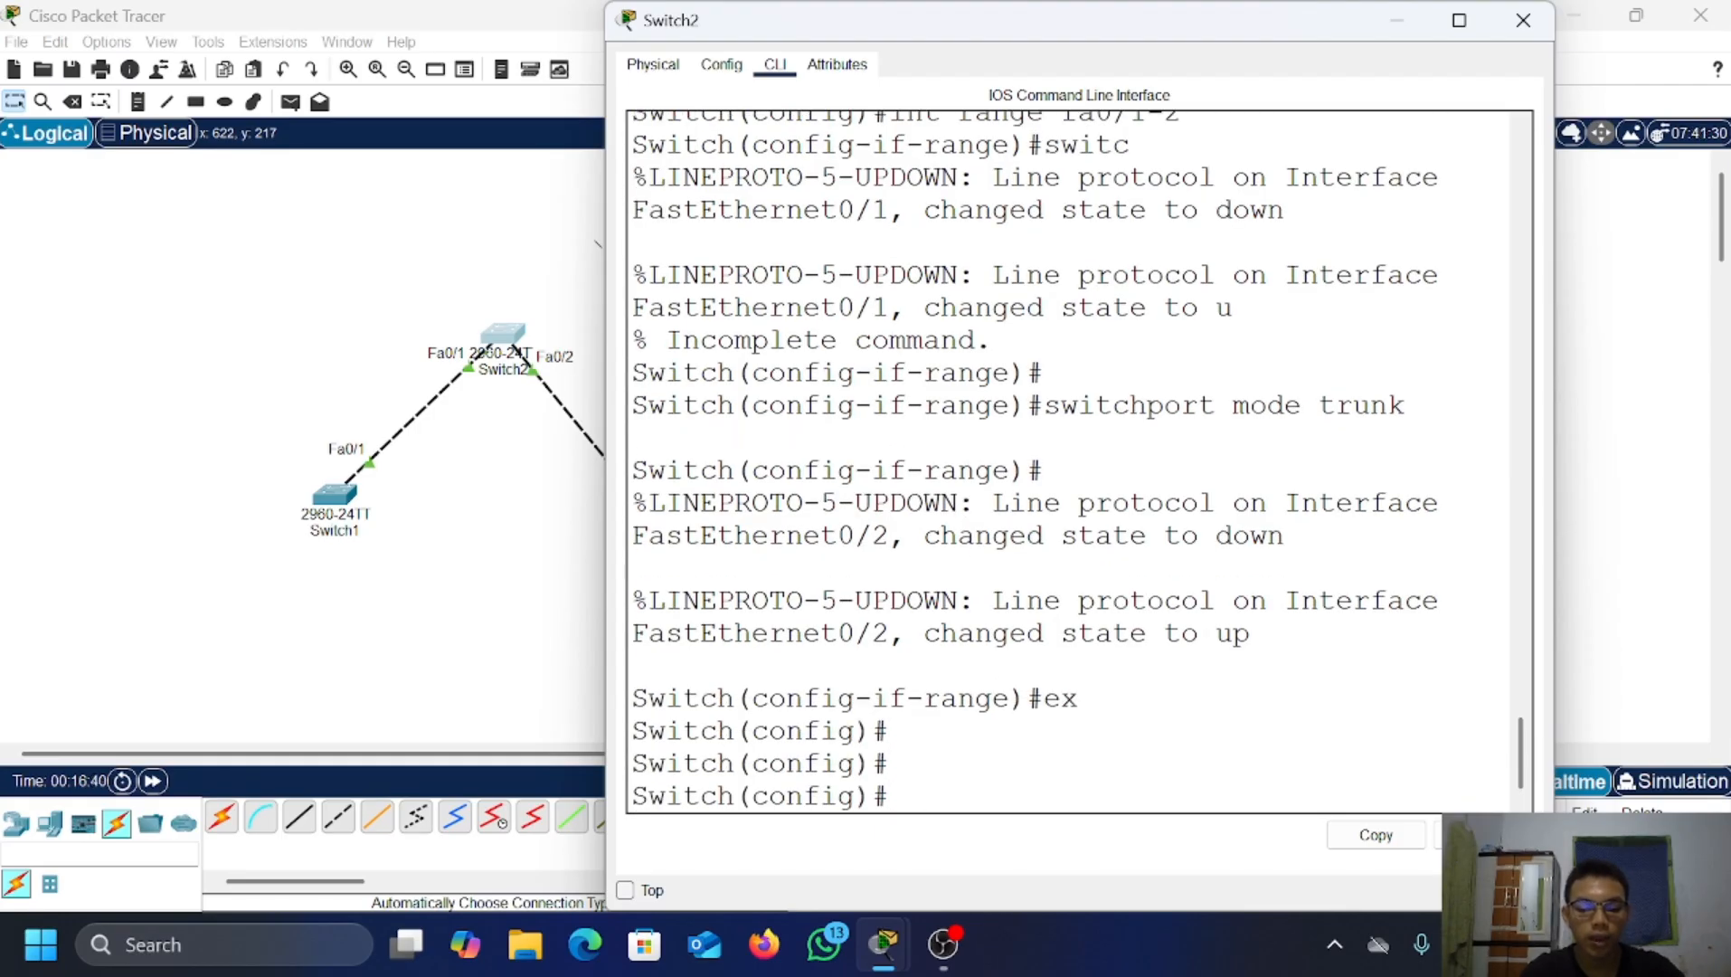
{"action": "type", "text": "vtp mode"}
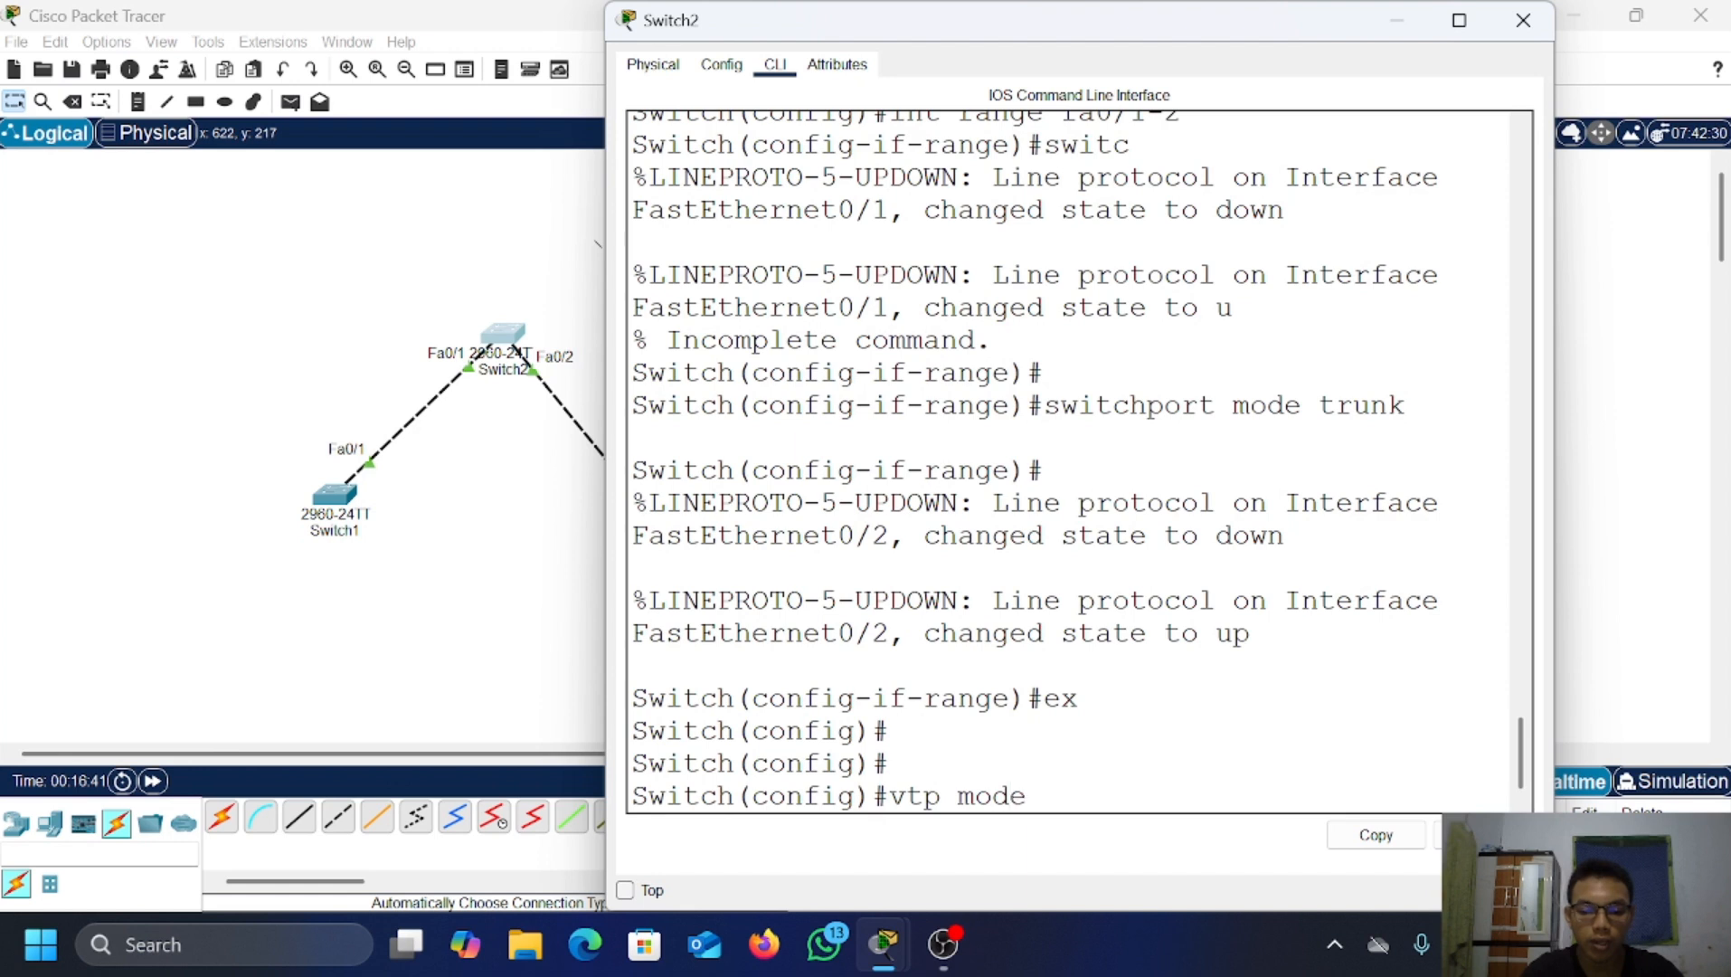
{"action": "type", "text": " client"}
{"action": "key", "text": "Return"}
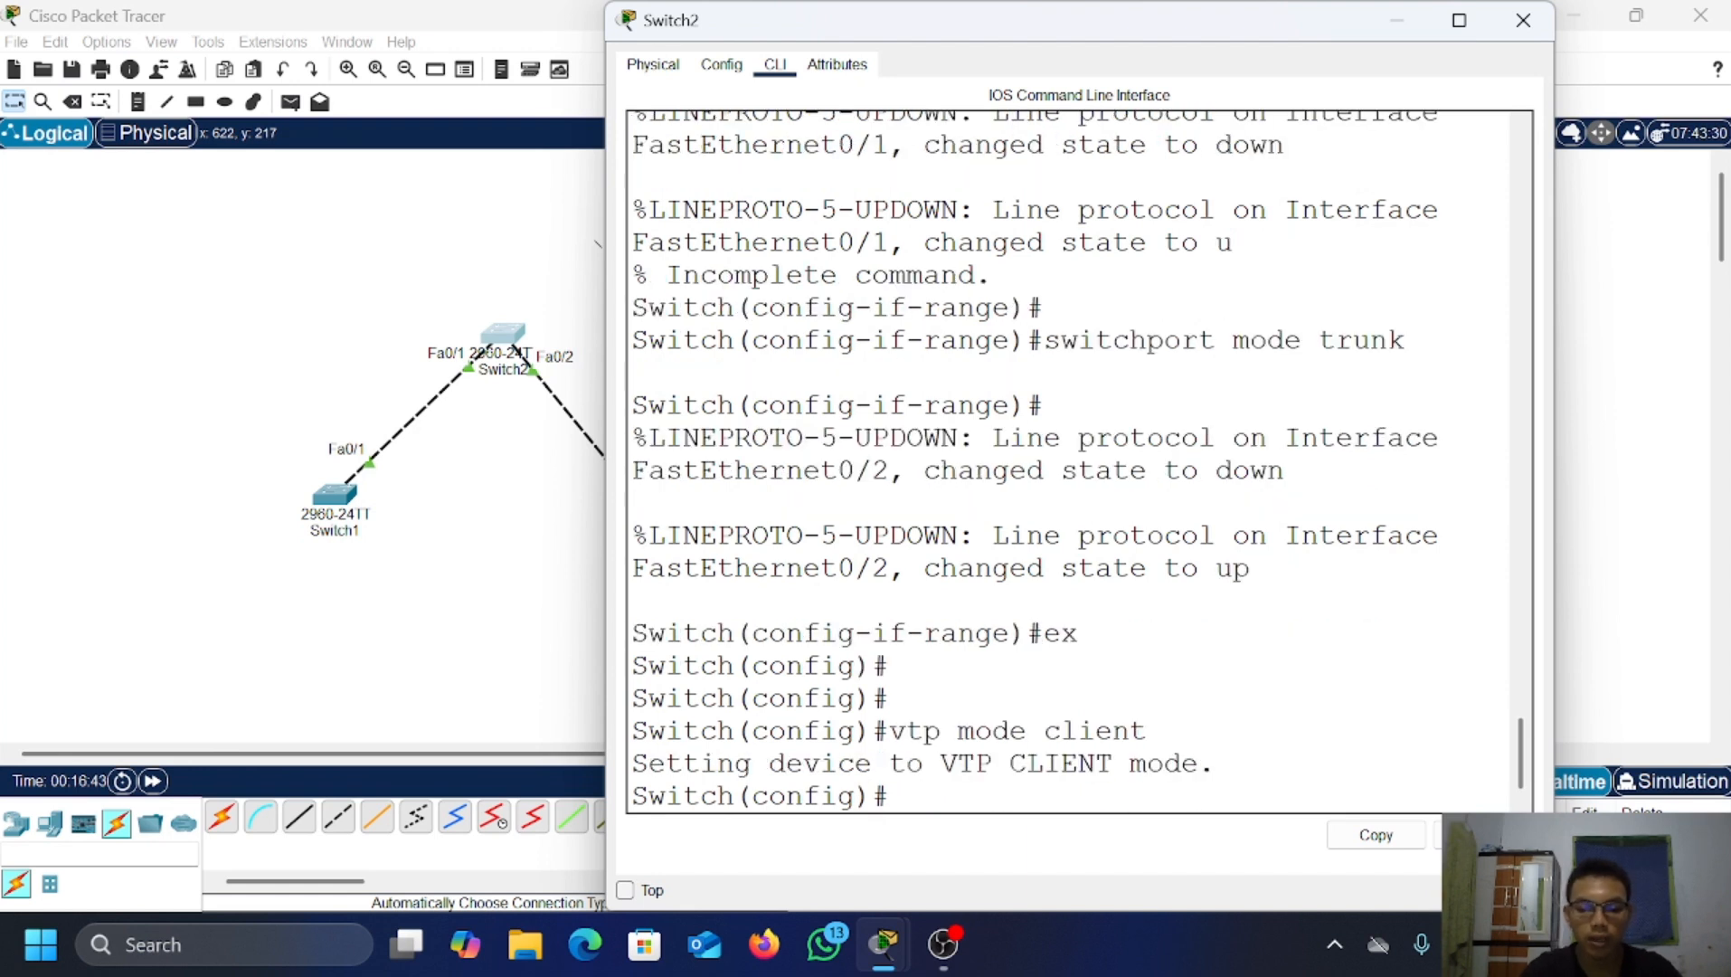
{"action": "type", "text": "vtp"}
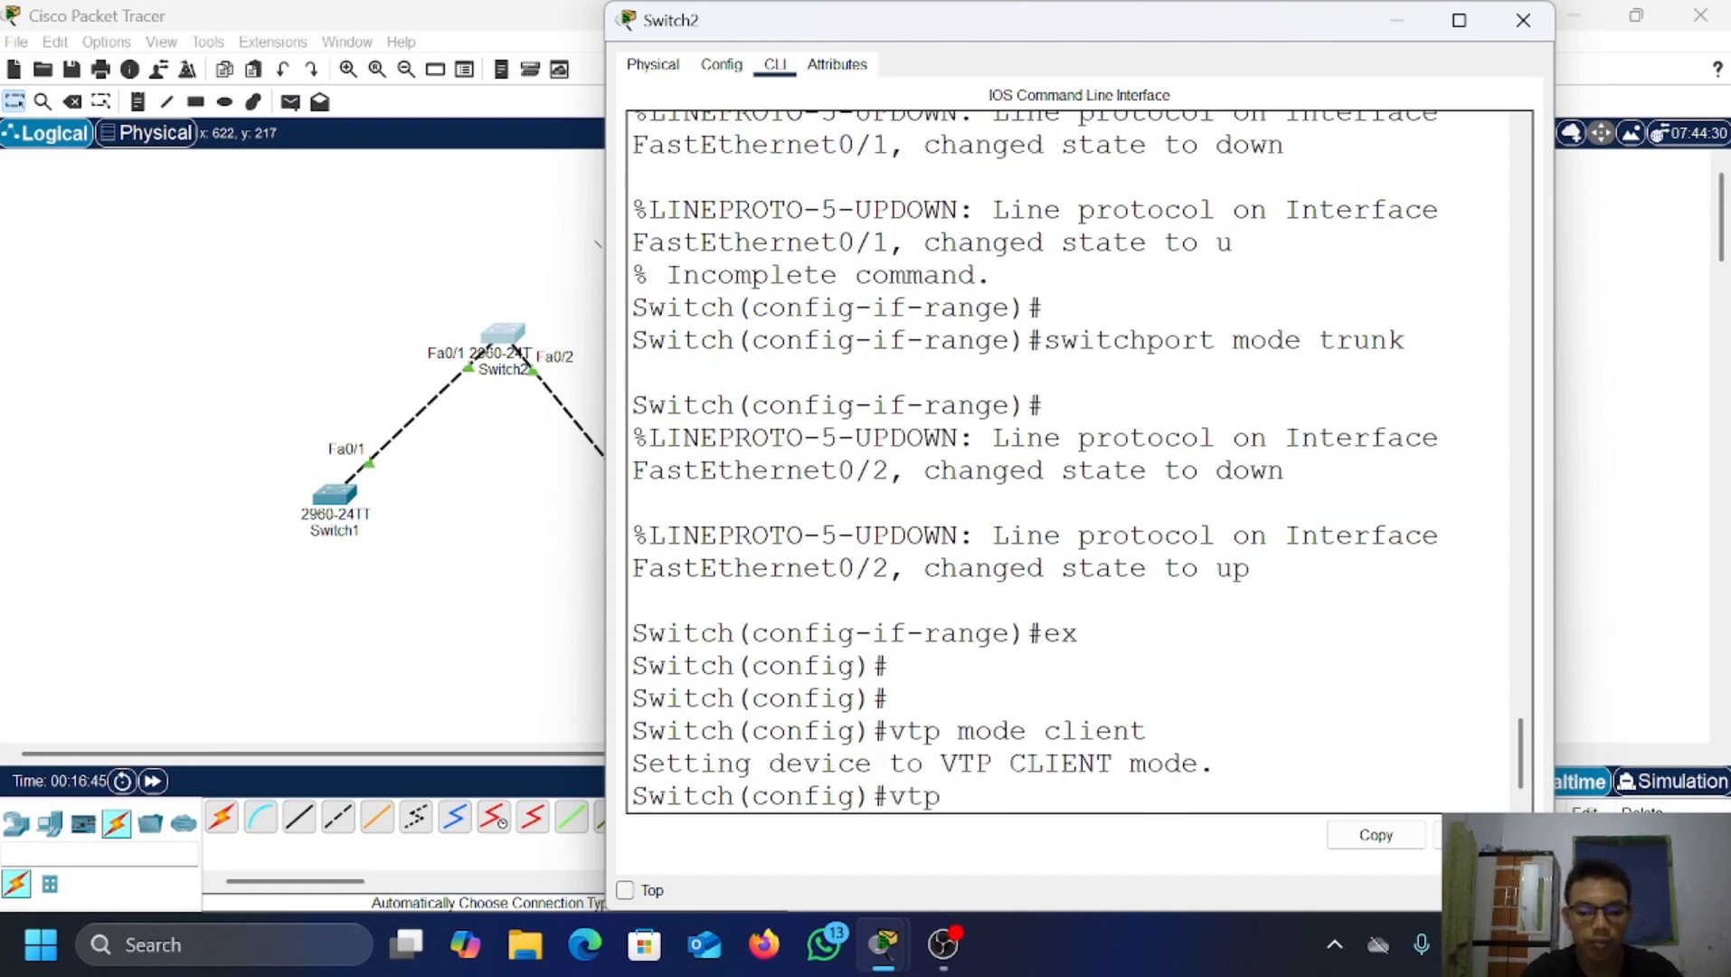
{"action": "type", "text": " domain"}
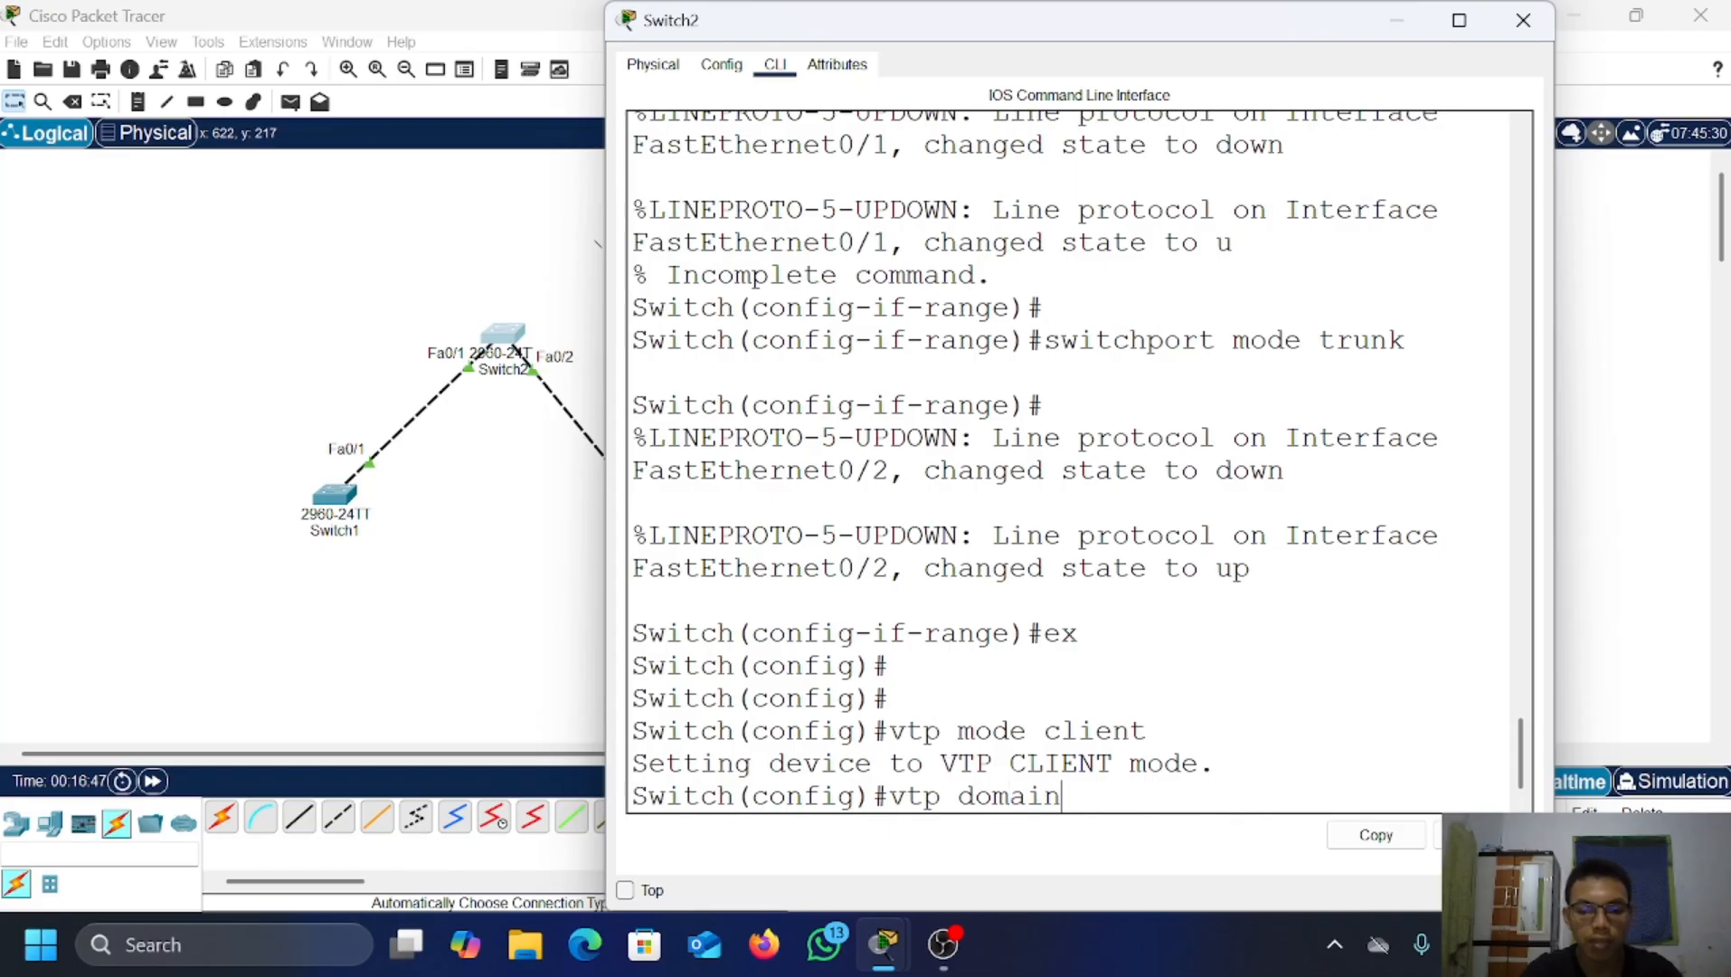
{"action": "type", "text": " fariz."}
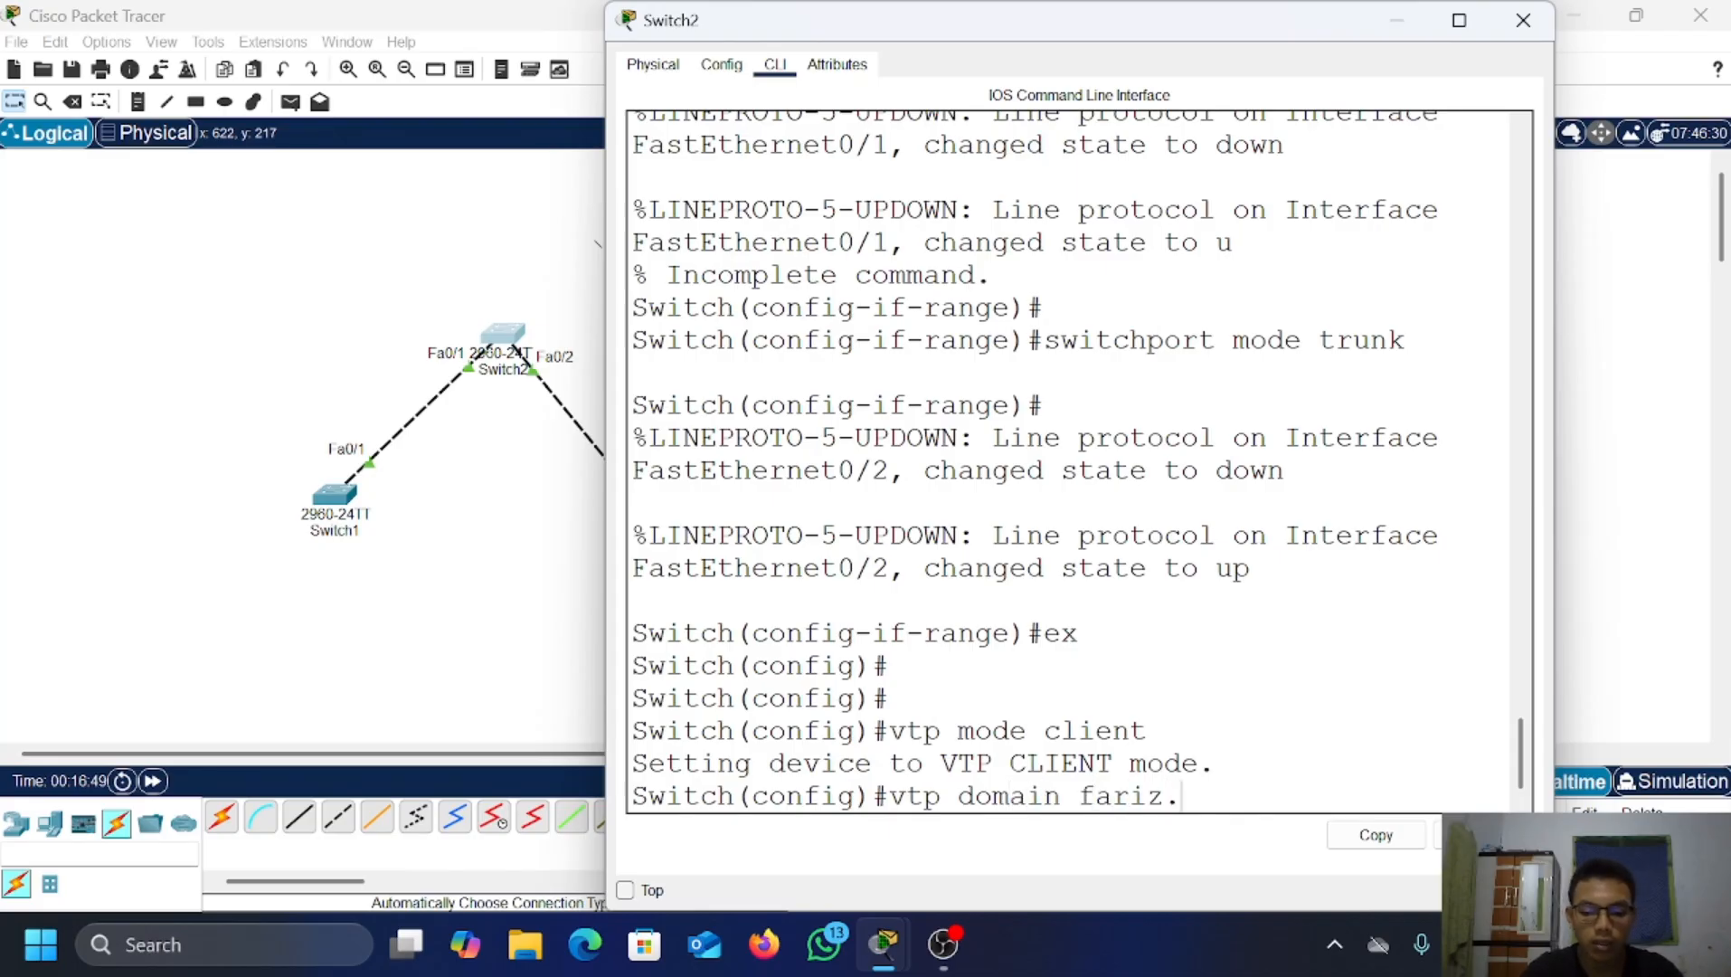
{"action": "type", "text": "com"}
{"action": "key", "text": "Return"}
{"action": "type", "text": "v"}
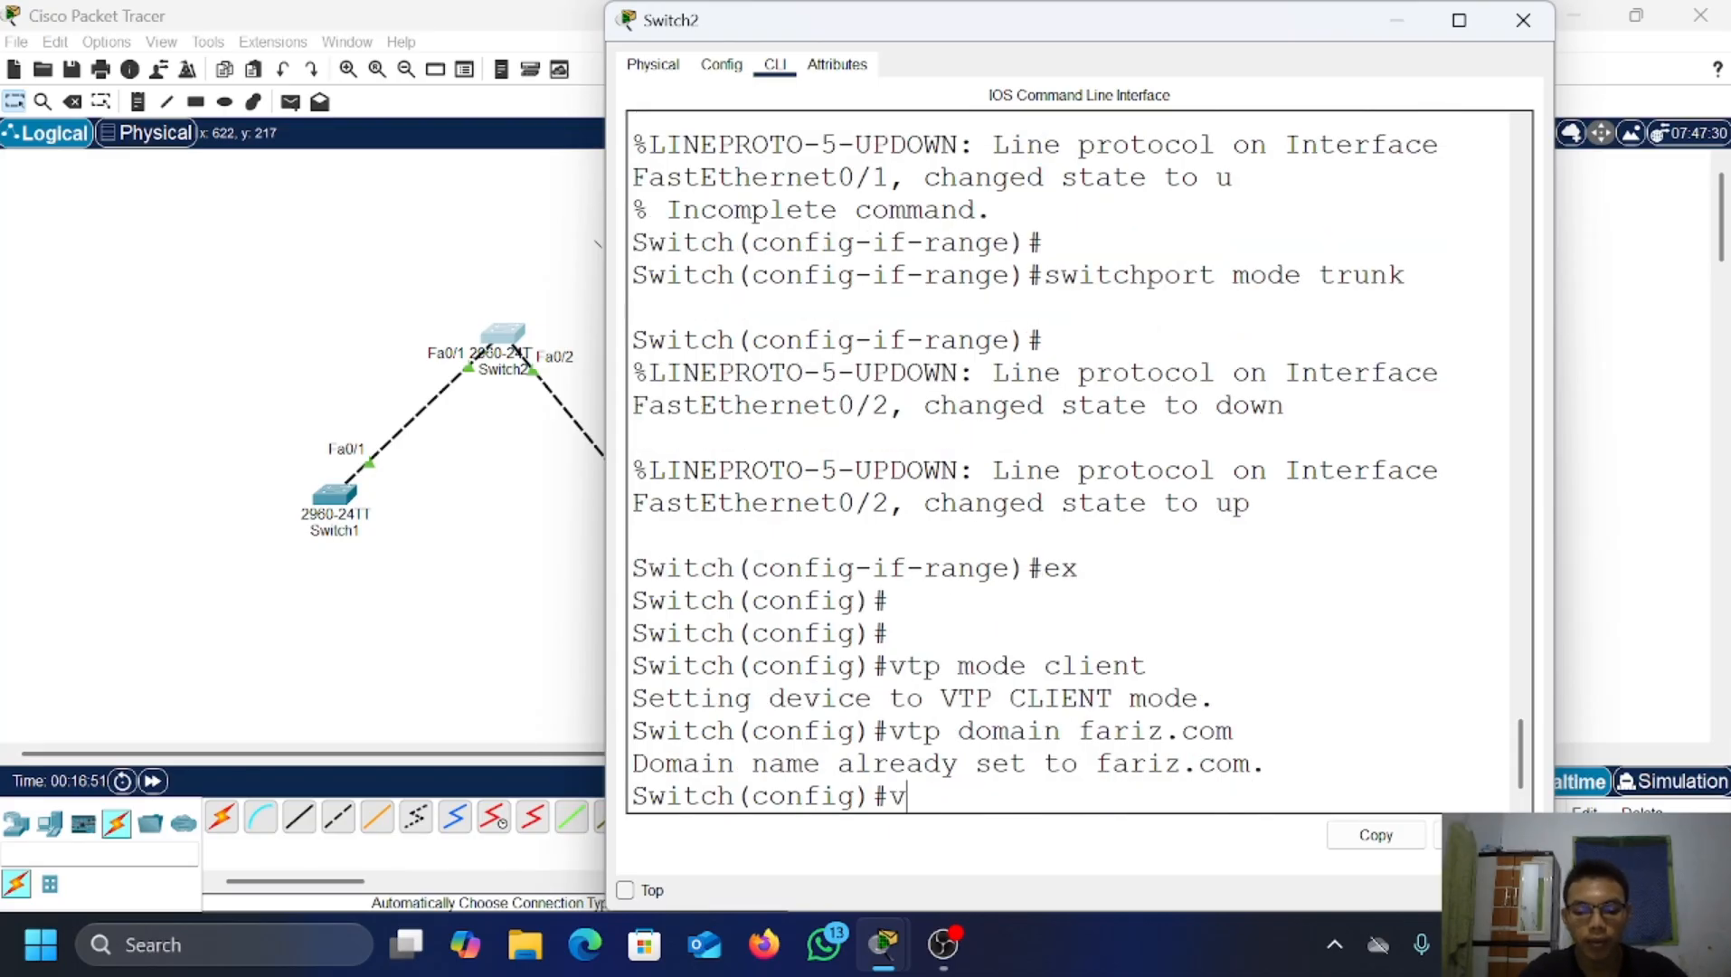
{"action": "type", "text": "tp pa"}
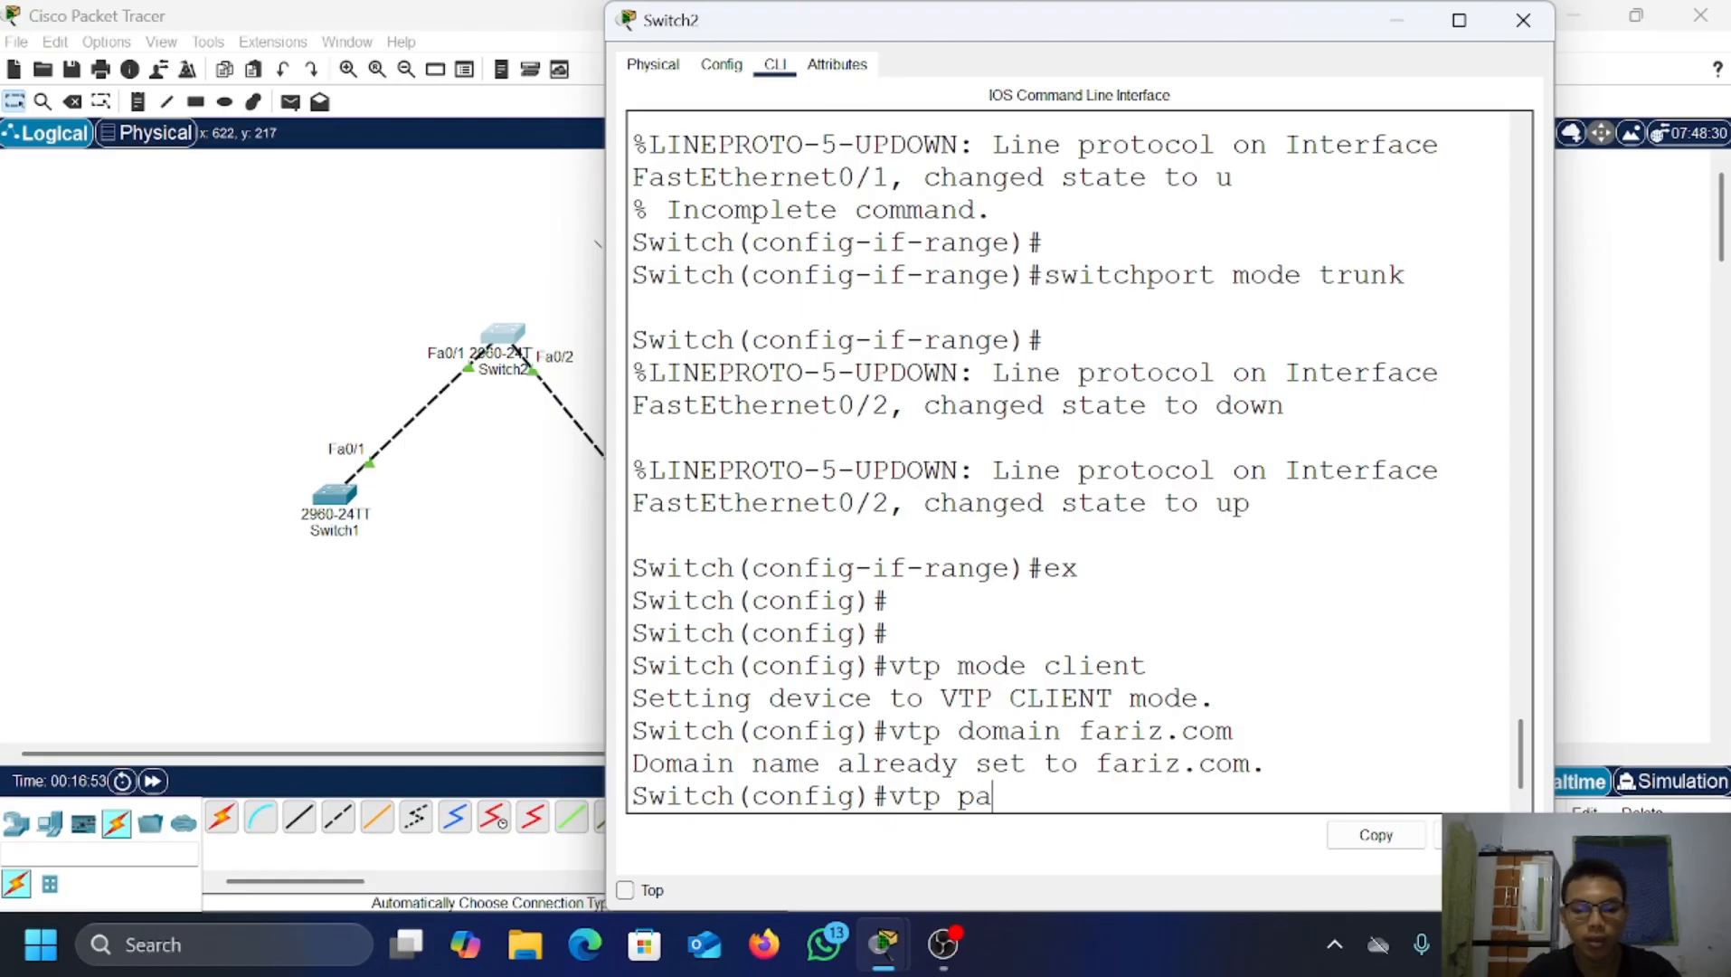
{"action": "type", "text": "ssword"}
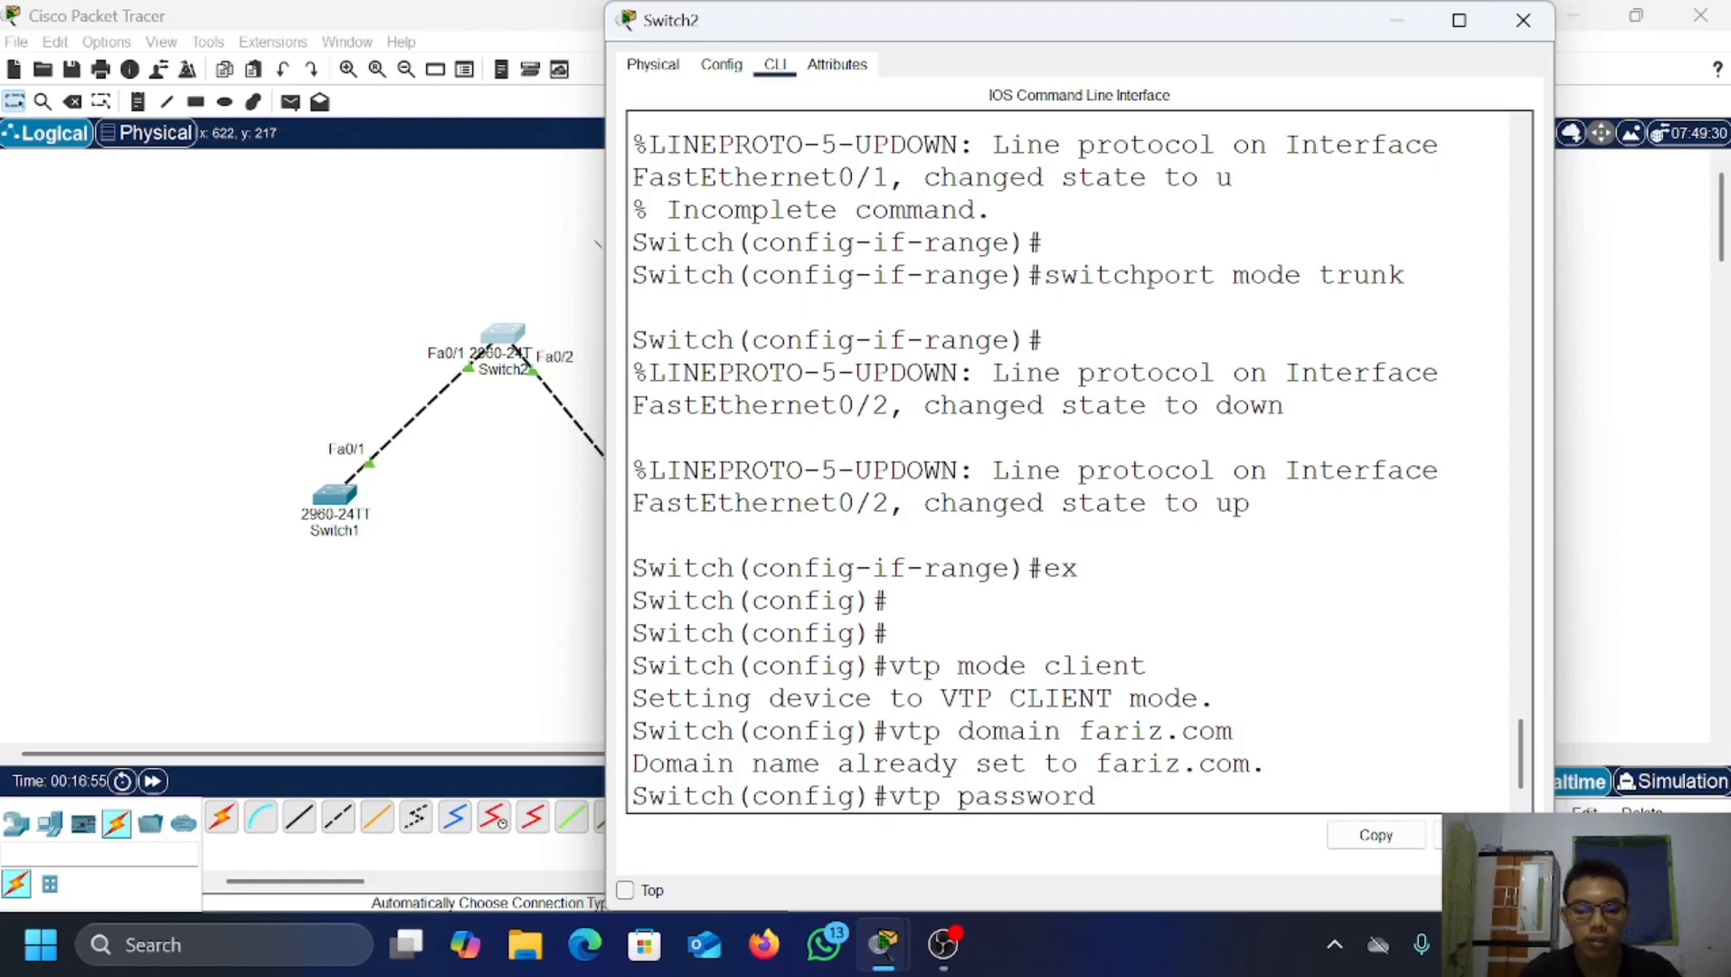
{"action": "type", "text": " 123"}
{"action": "key", "text": "Return"}
{"action": "key", "text": "Return"}
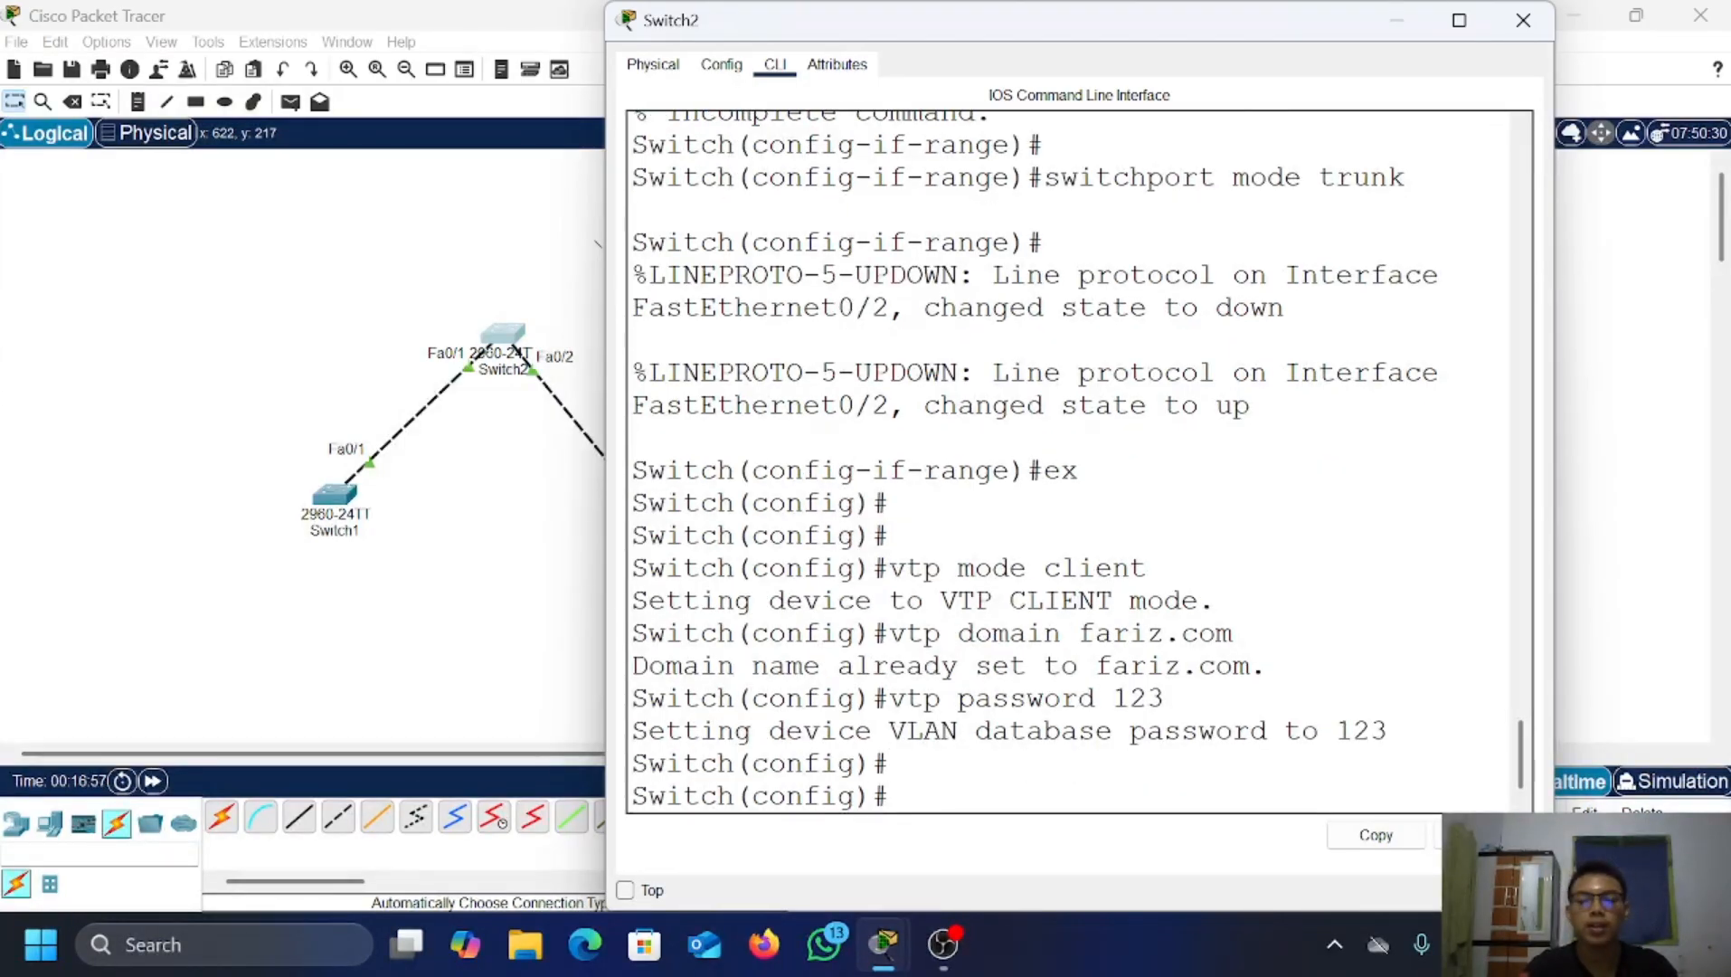
{"action": "left_click", "coordinate": [1397, 32]}
Step: Set Switch3 to VTP client mode in domain fariz.com with the shared VTP password
{"action": "left_click", "coordinate": [663, 524]}
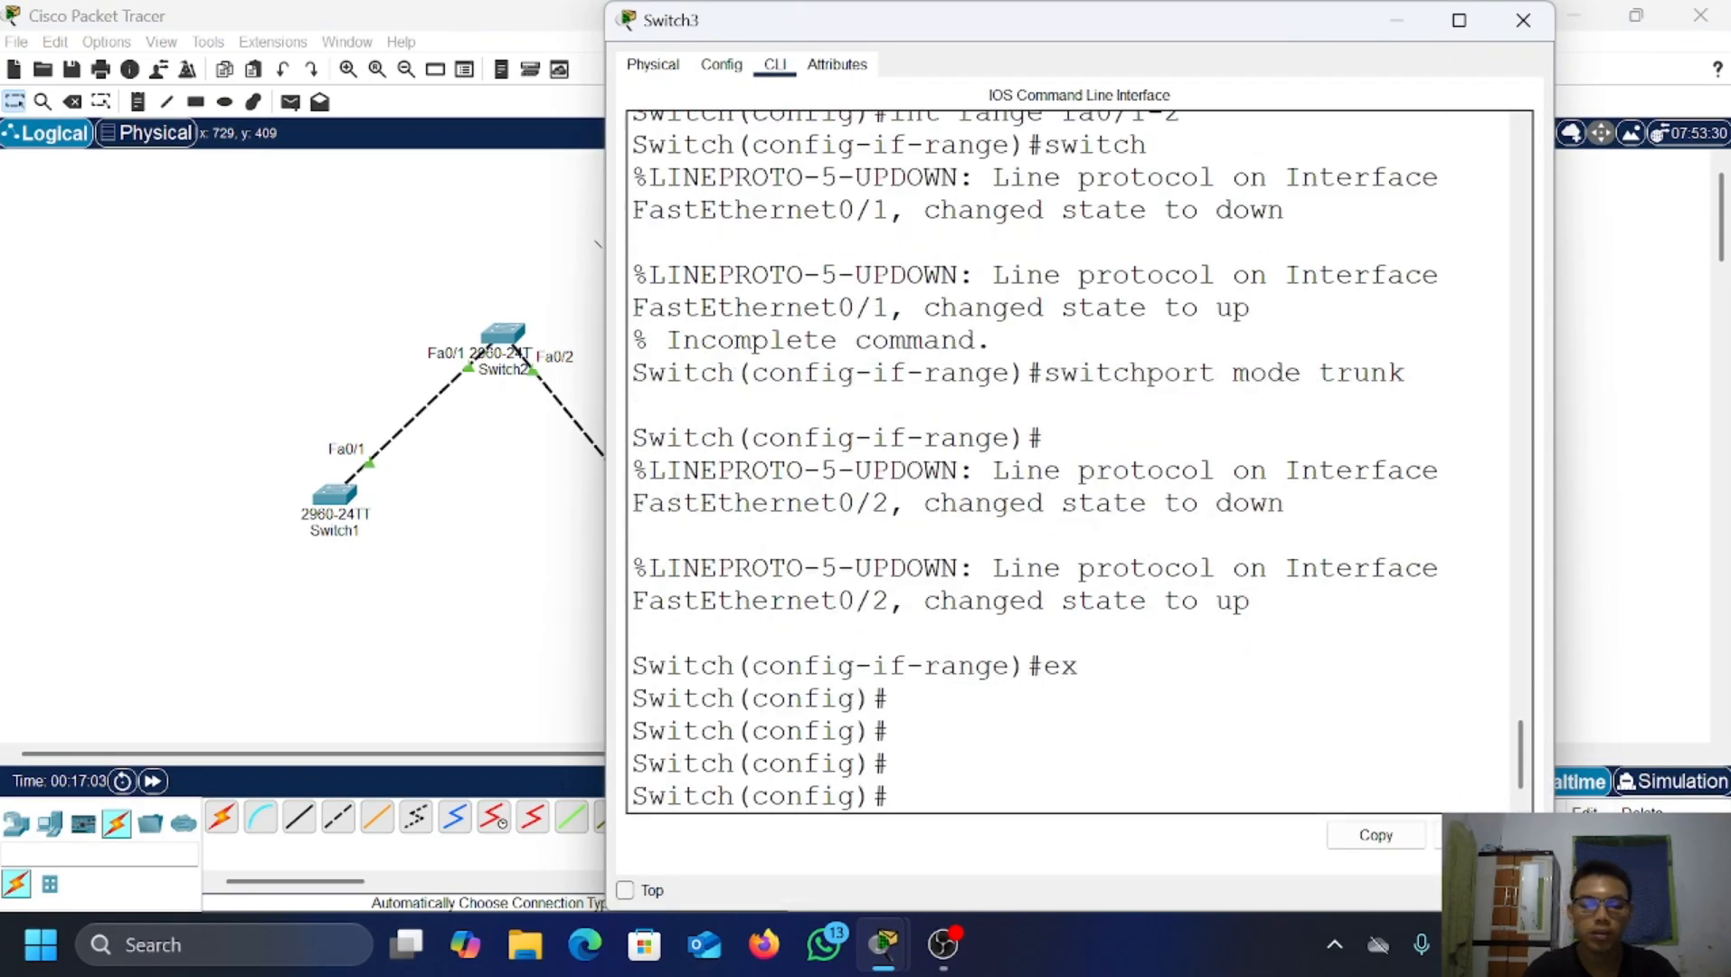
{"action": "type", "text": "vtp"}
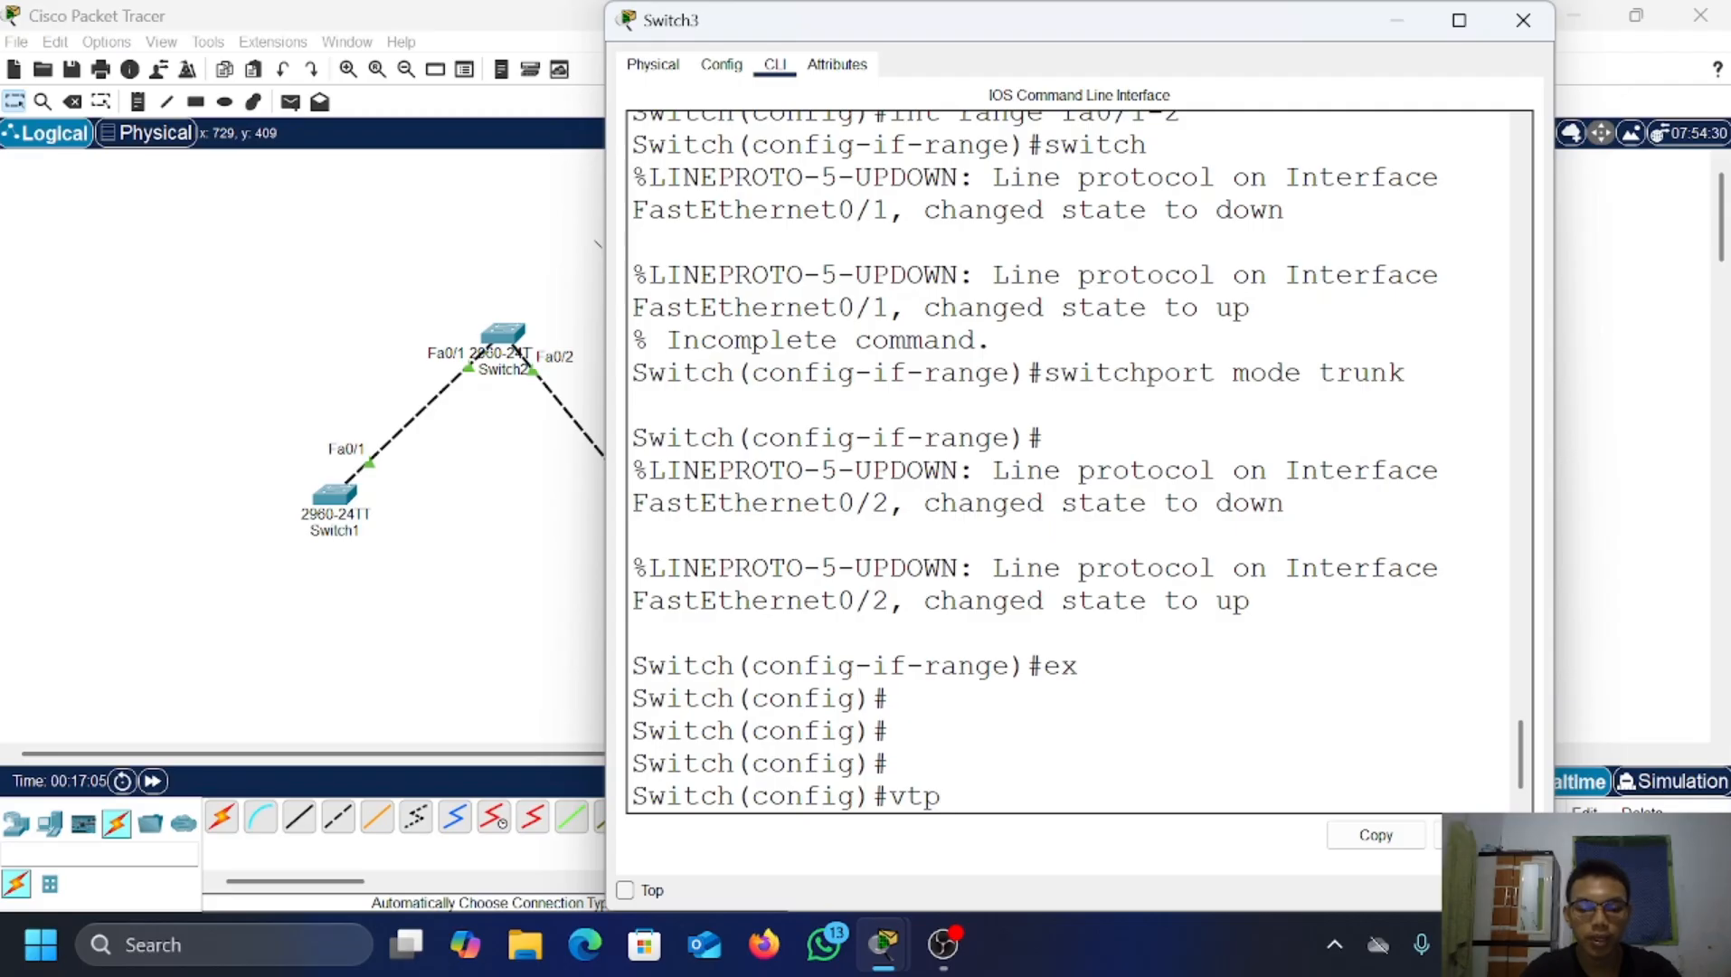
{"action": "type", "text": " mode client"}
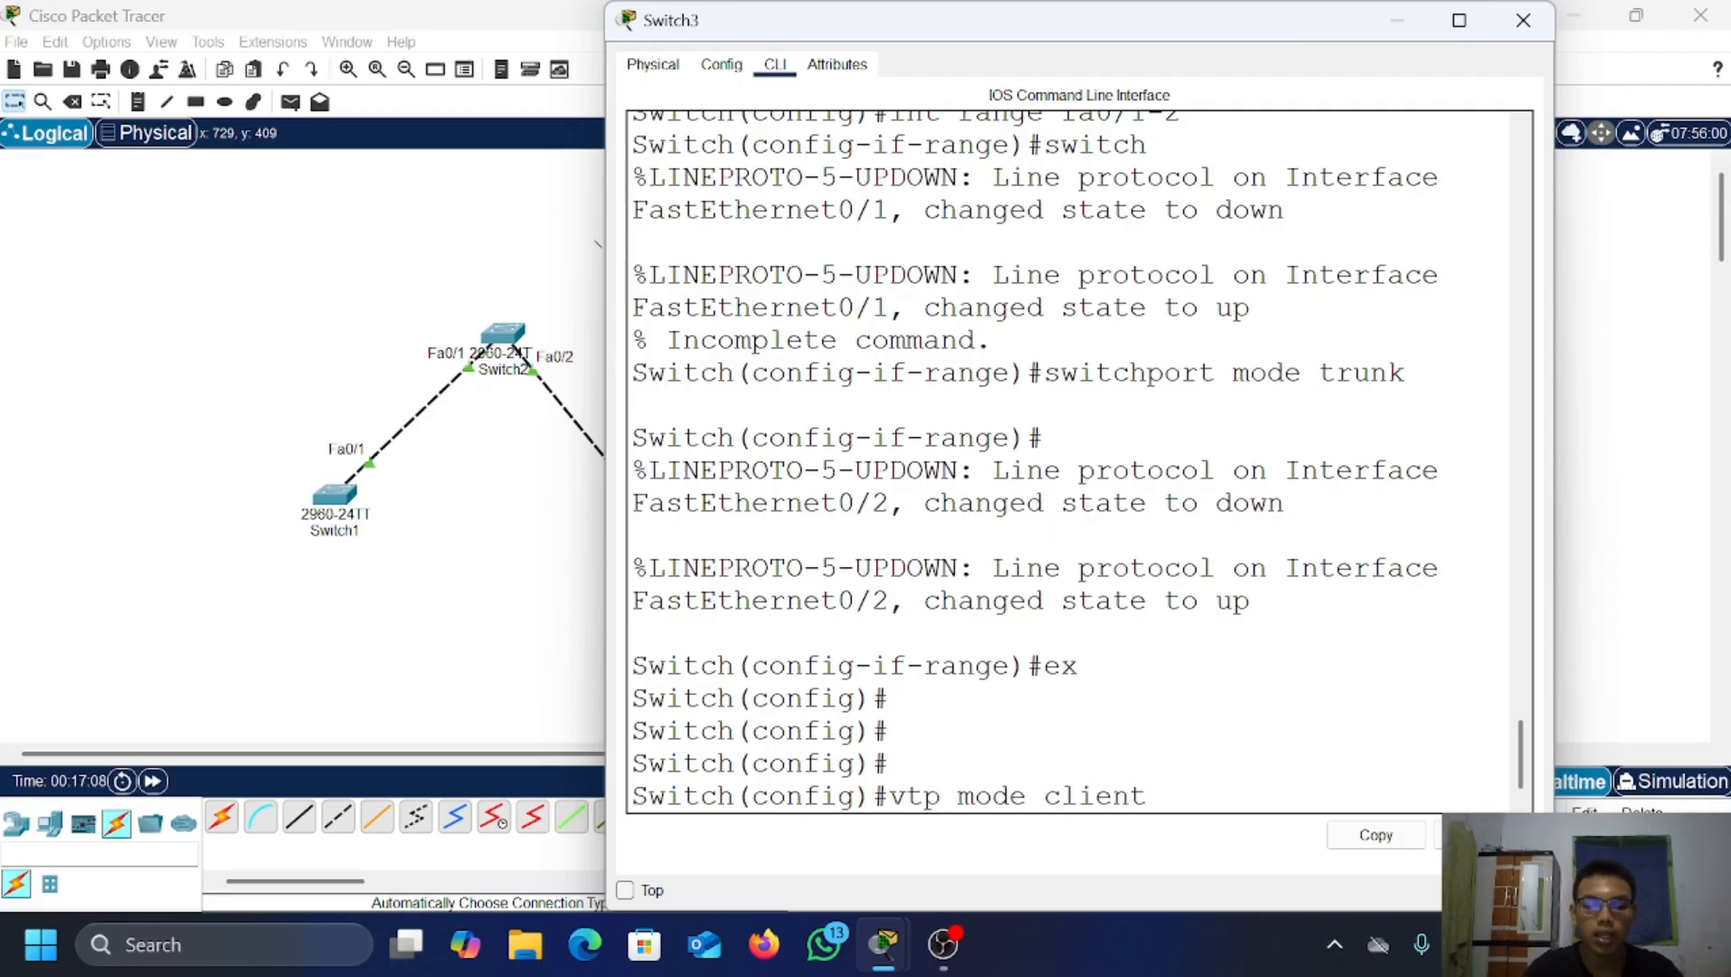
{"action": "key", "text": "Return"}
{"action": "type", "text": "vtp do"}
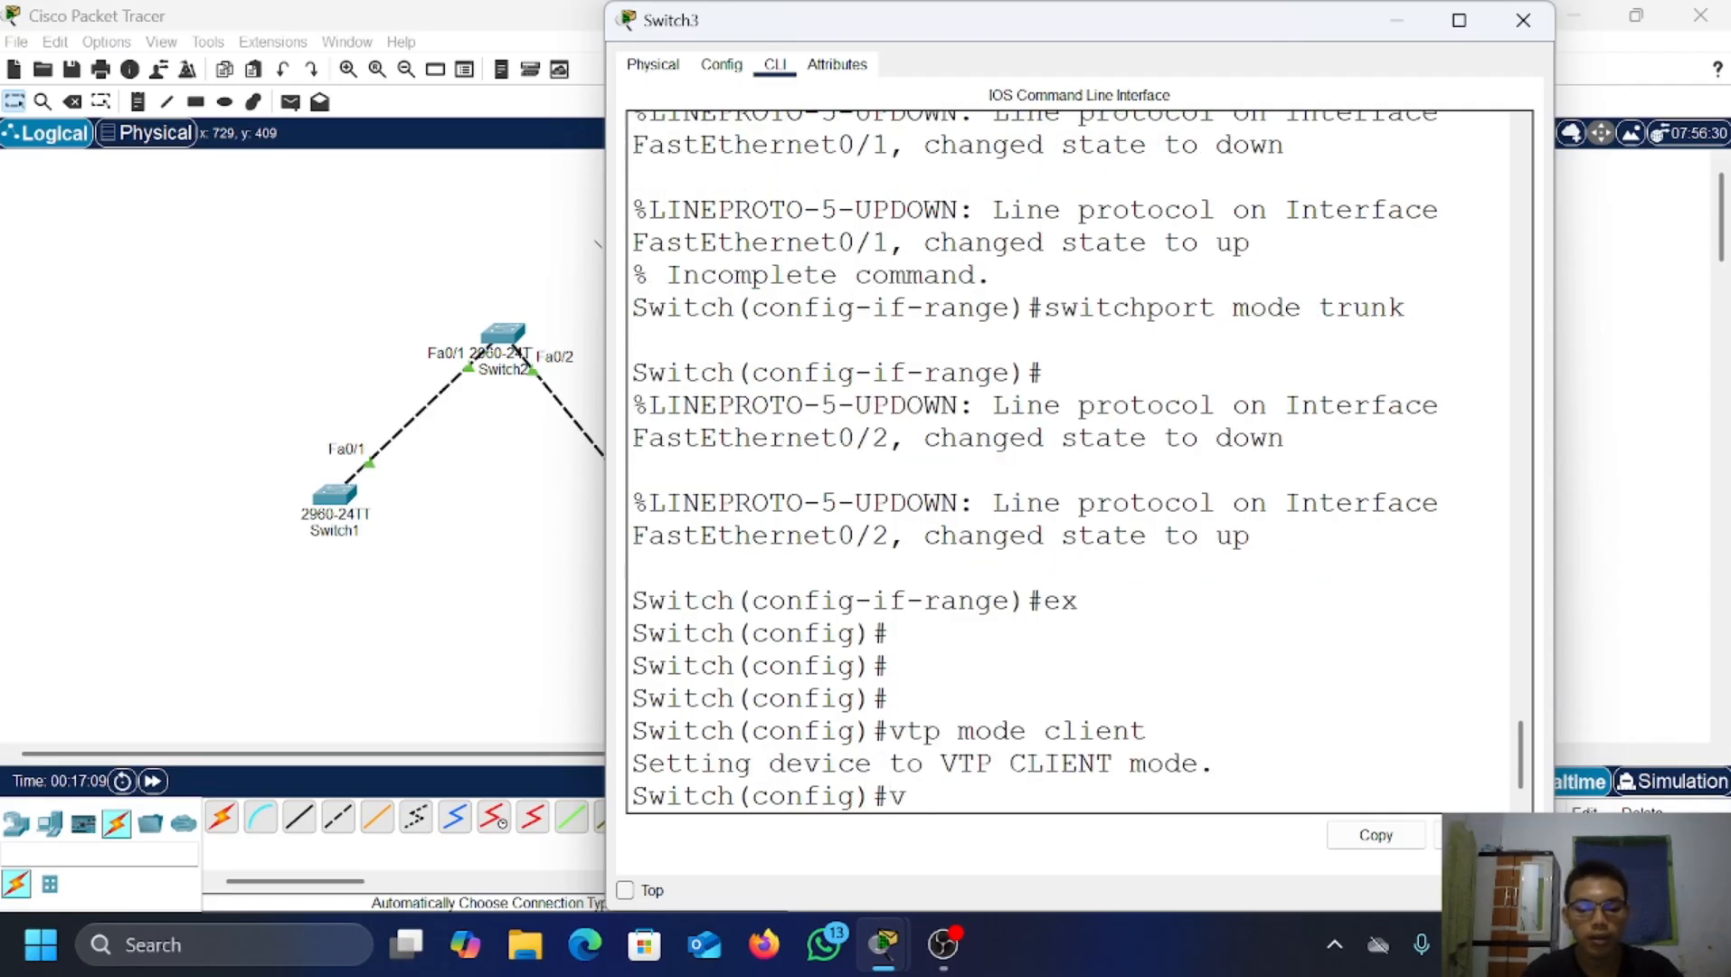
{"action": "type", "text": "main "}
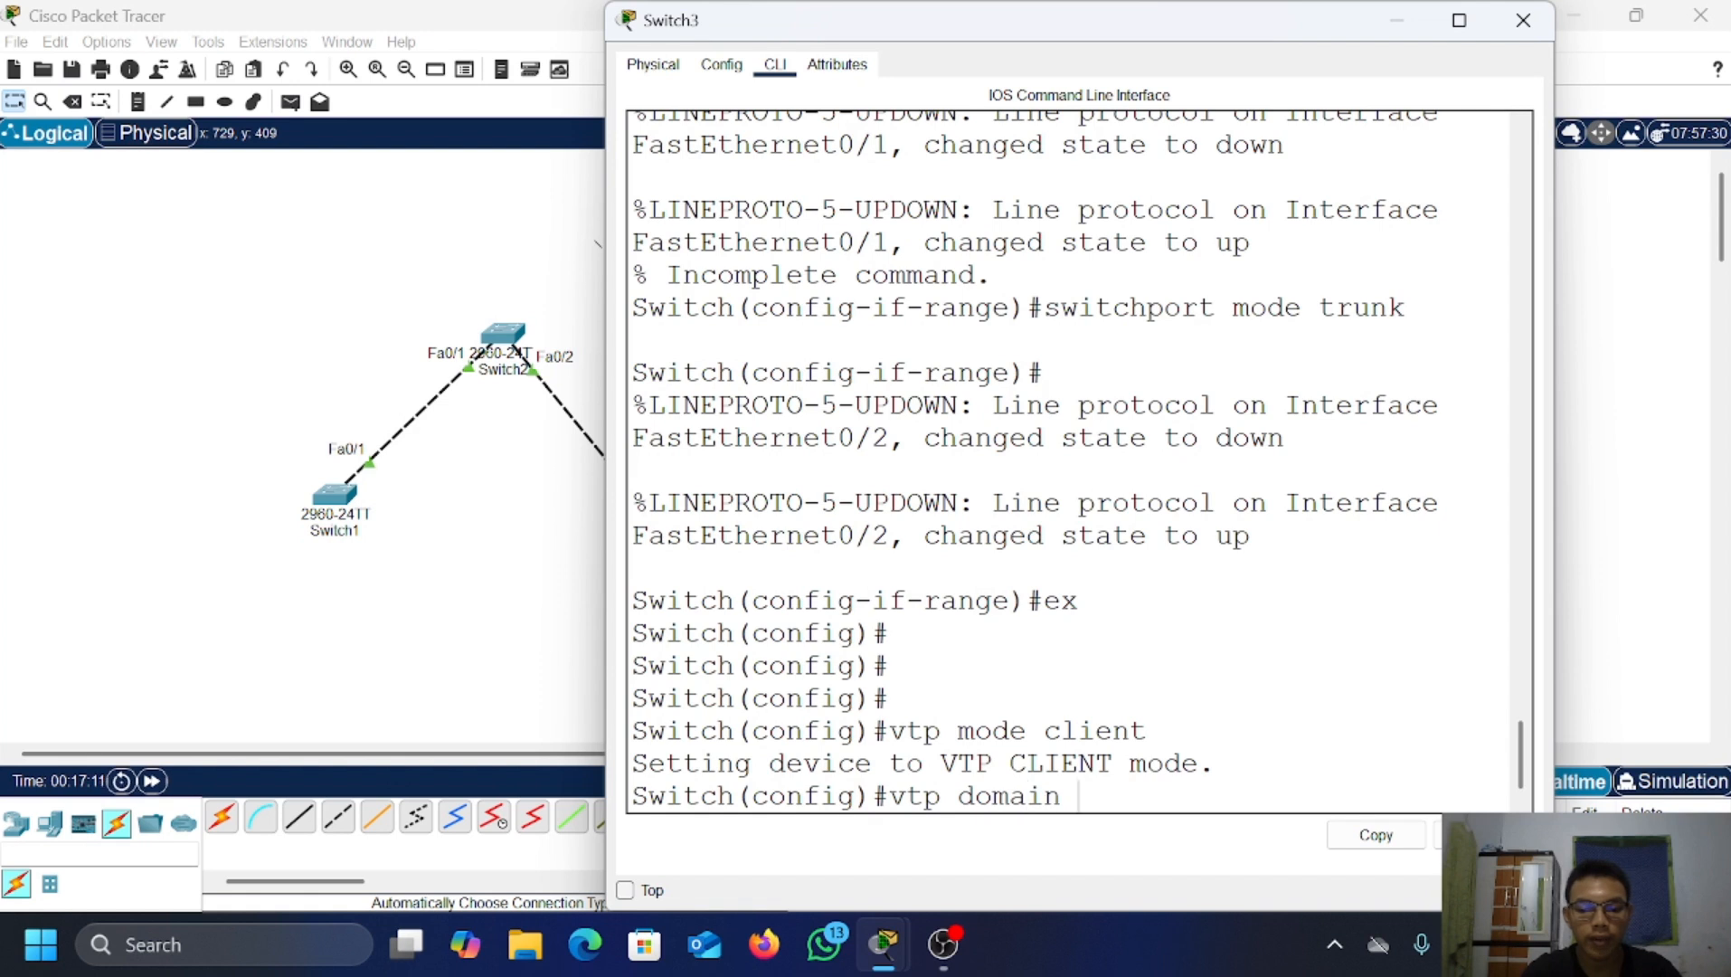
{"action": "type", "text": "fariz.vo"}
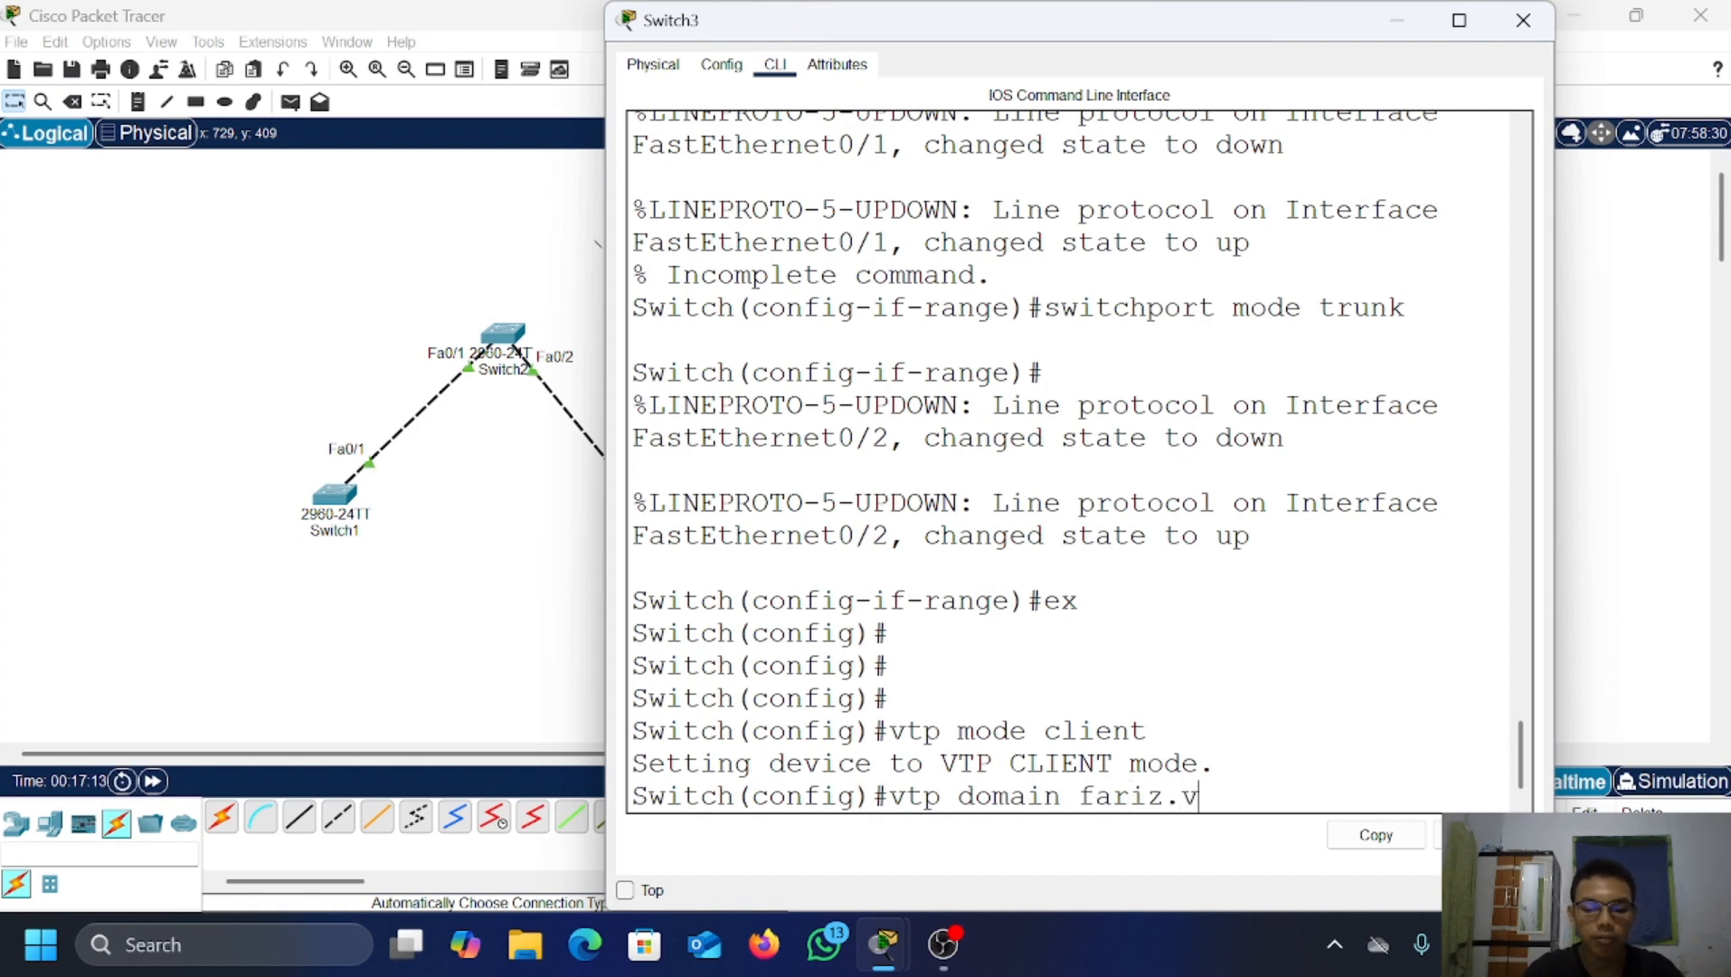
{"action": "key", "text": "BackSpace"}
{"action": "key", "text": "BackSpace"}
{"action": "type", "text": "com"}
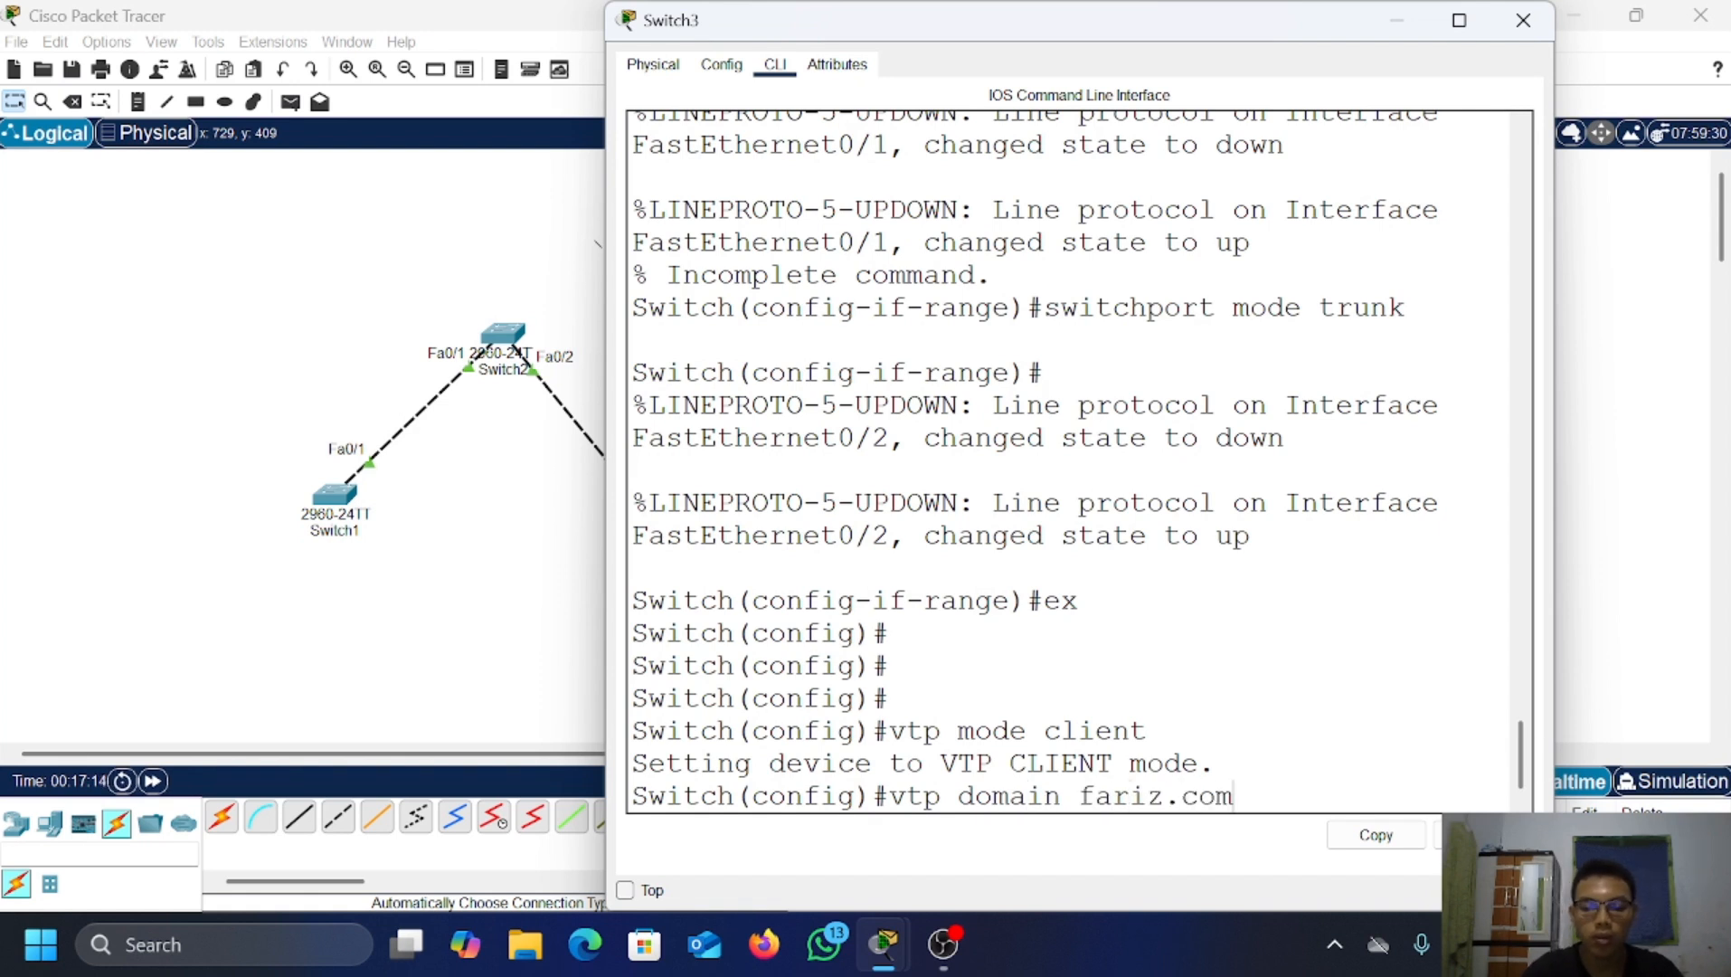
{"action": "key", "text": "Return"}
{"action": "type", "text": "vtp"}
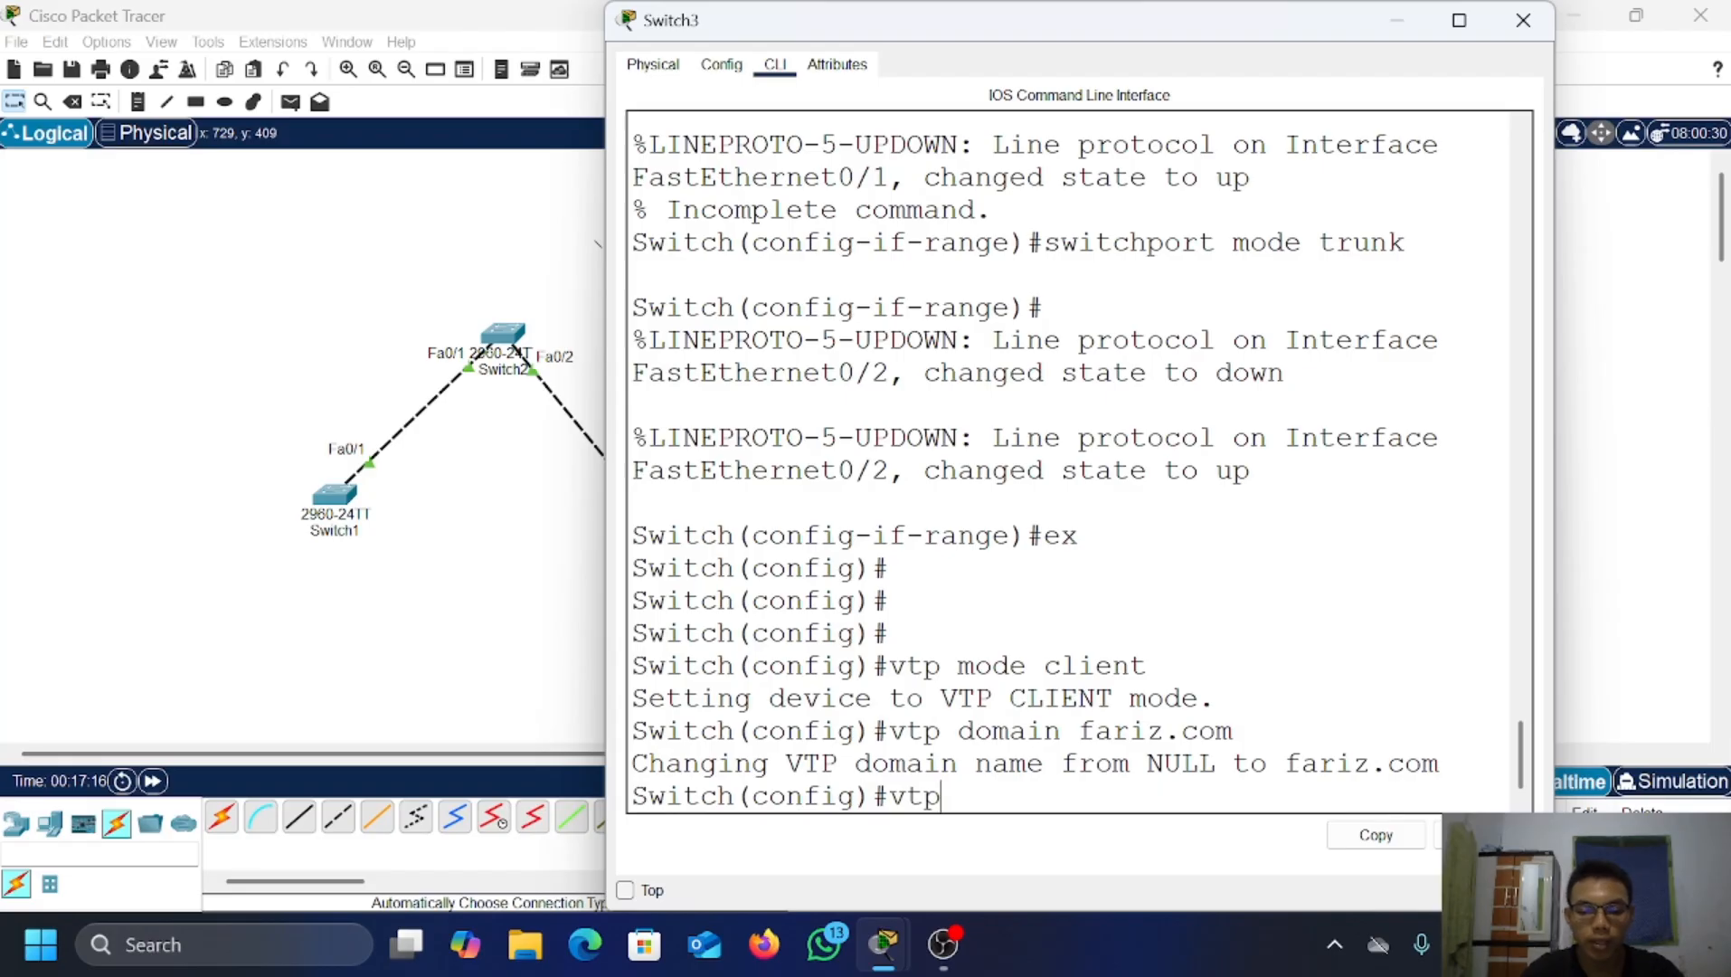
{"action": "type", "text": " passw"}
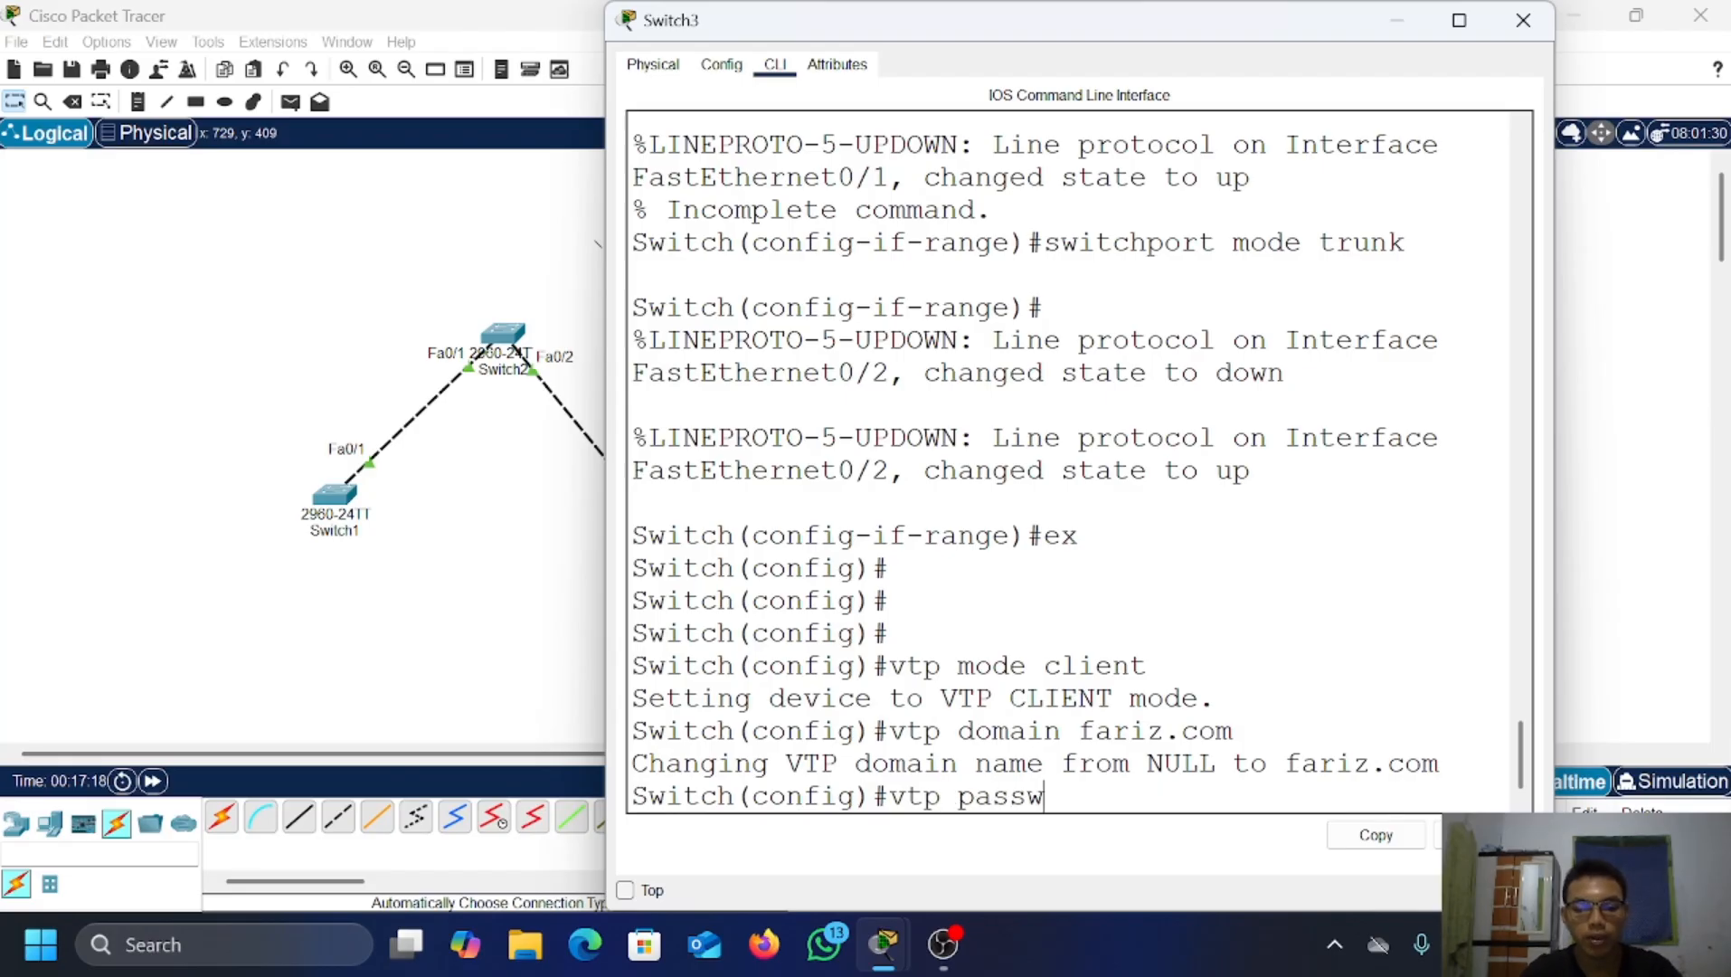
{"action": "type", "text": "ord 123"}
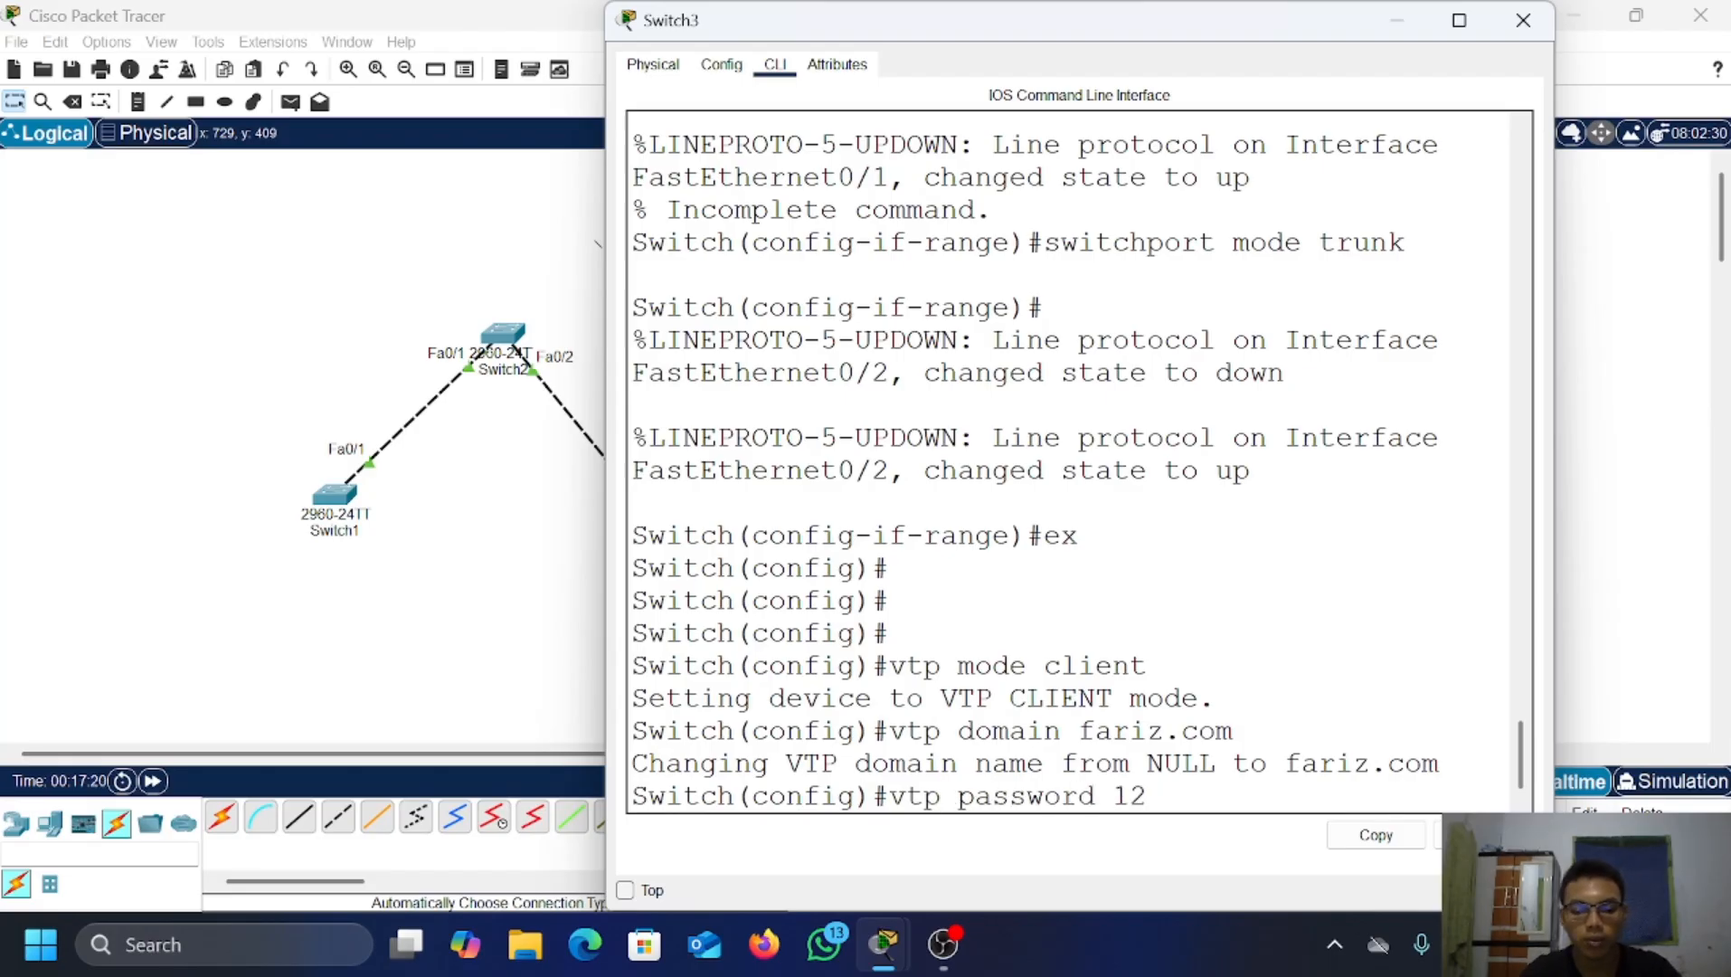
{"action": "key", "text": "Return"}
{"action": "key", "text": "Return"}
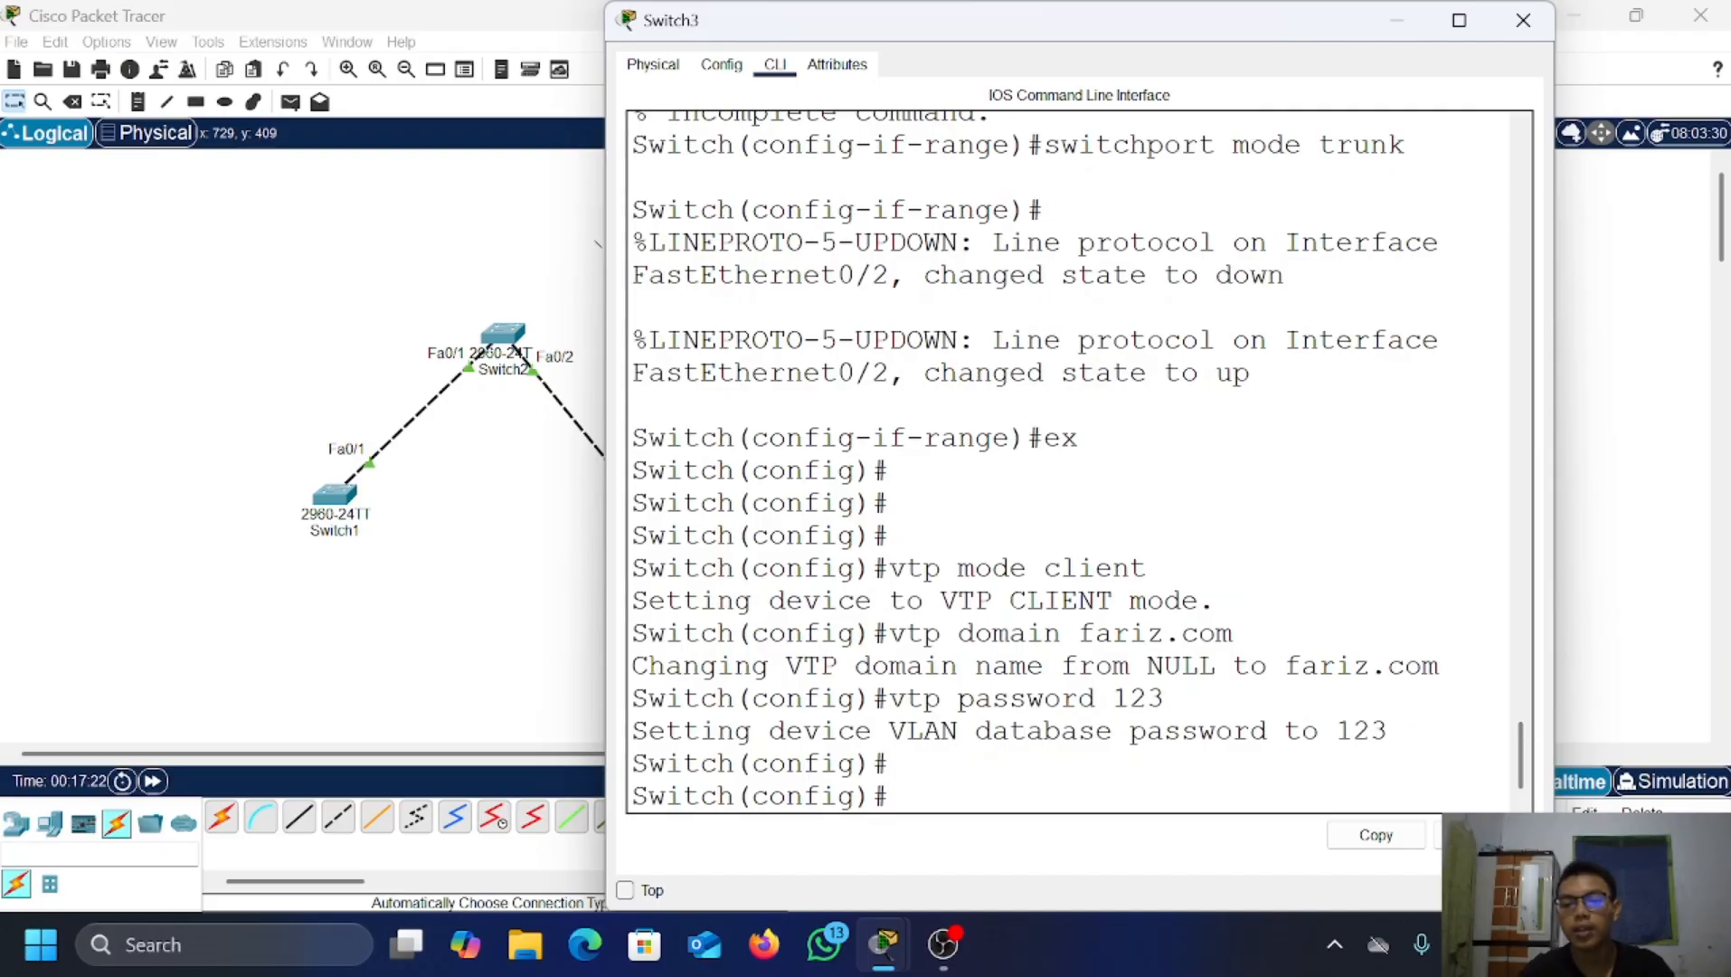
{"action": "left_click", "coordinate": [1398, 20]}
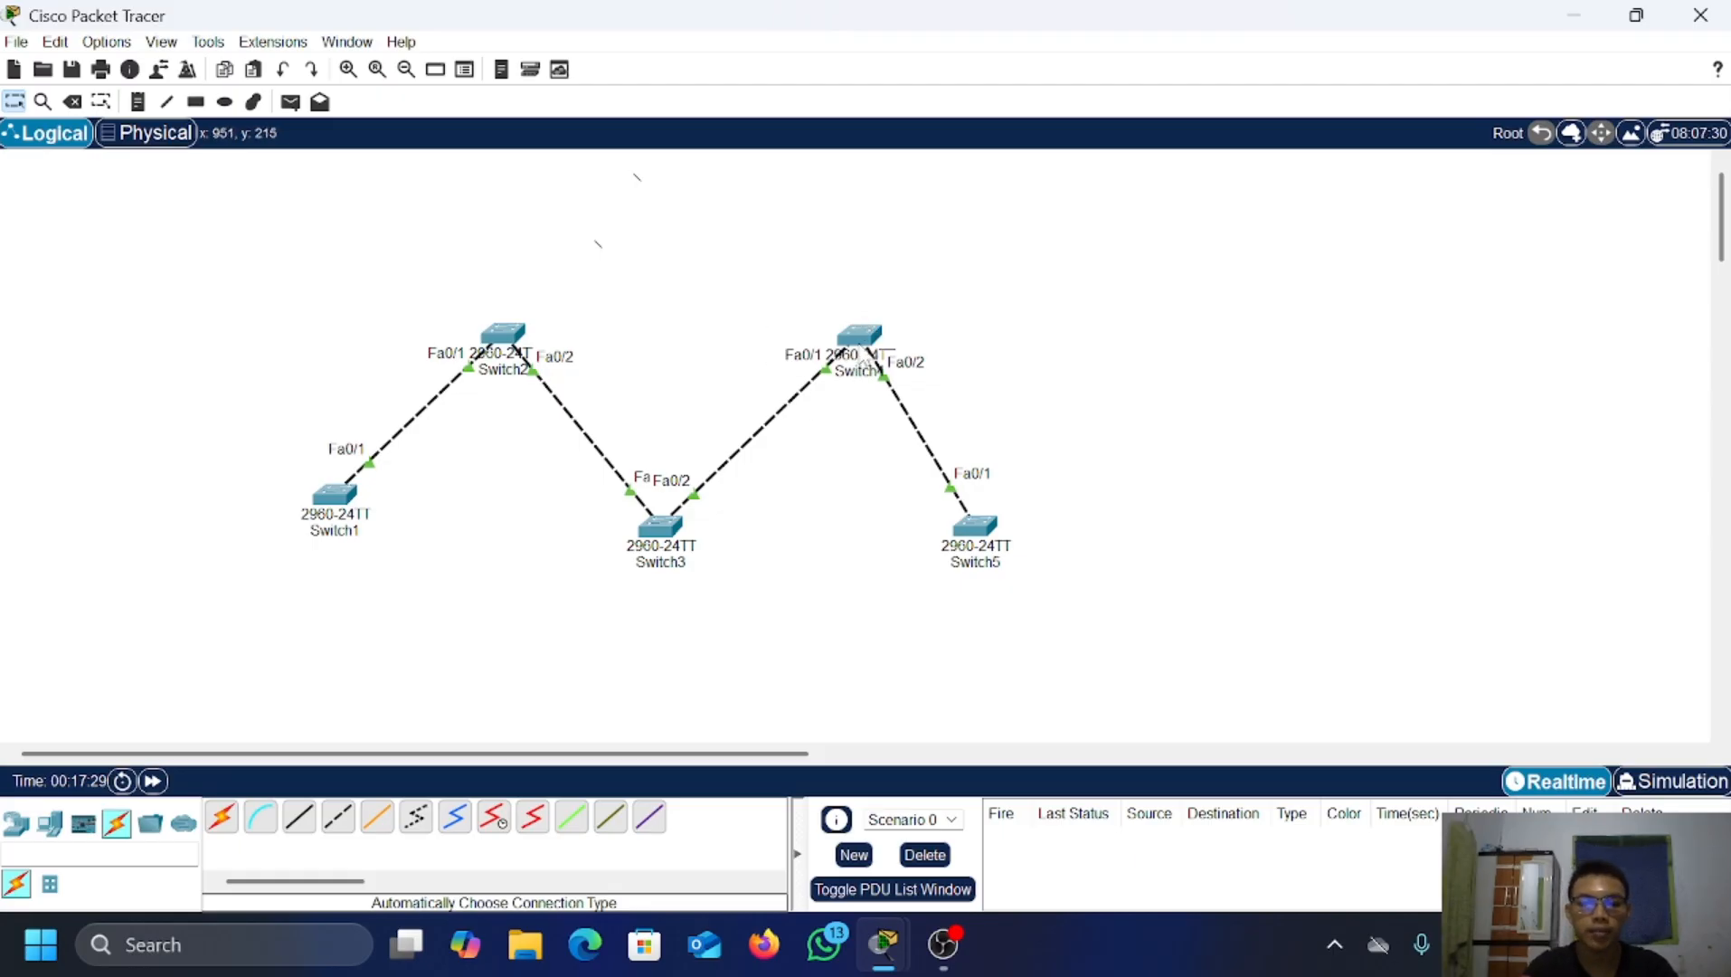
Step: Set Switch4 to VTP transparent mode in domain fariz.com with the shared VTP password
{"action": "left_click", "coordinate": [863, 344]}
{"action": "right_click", "coordinate": [790, 610]}
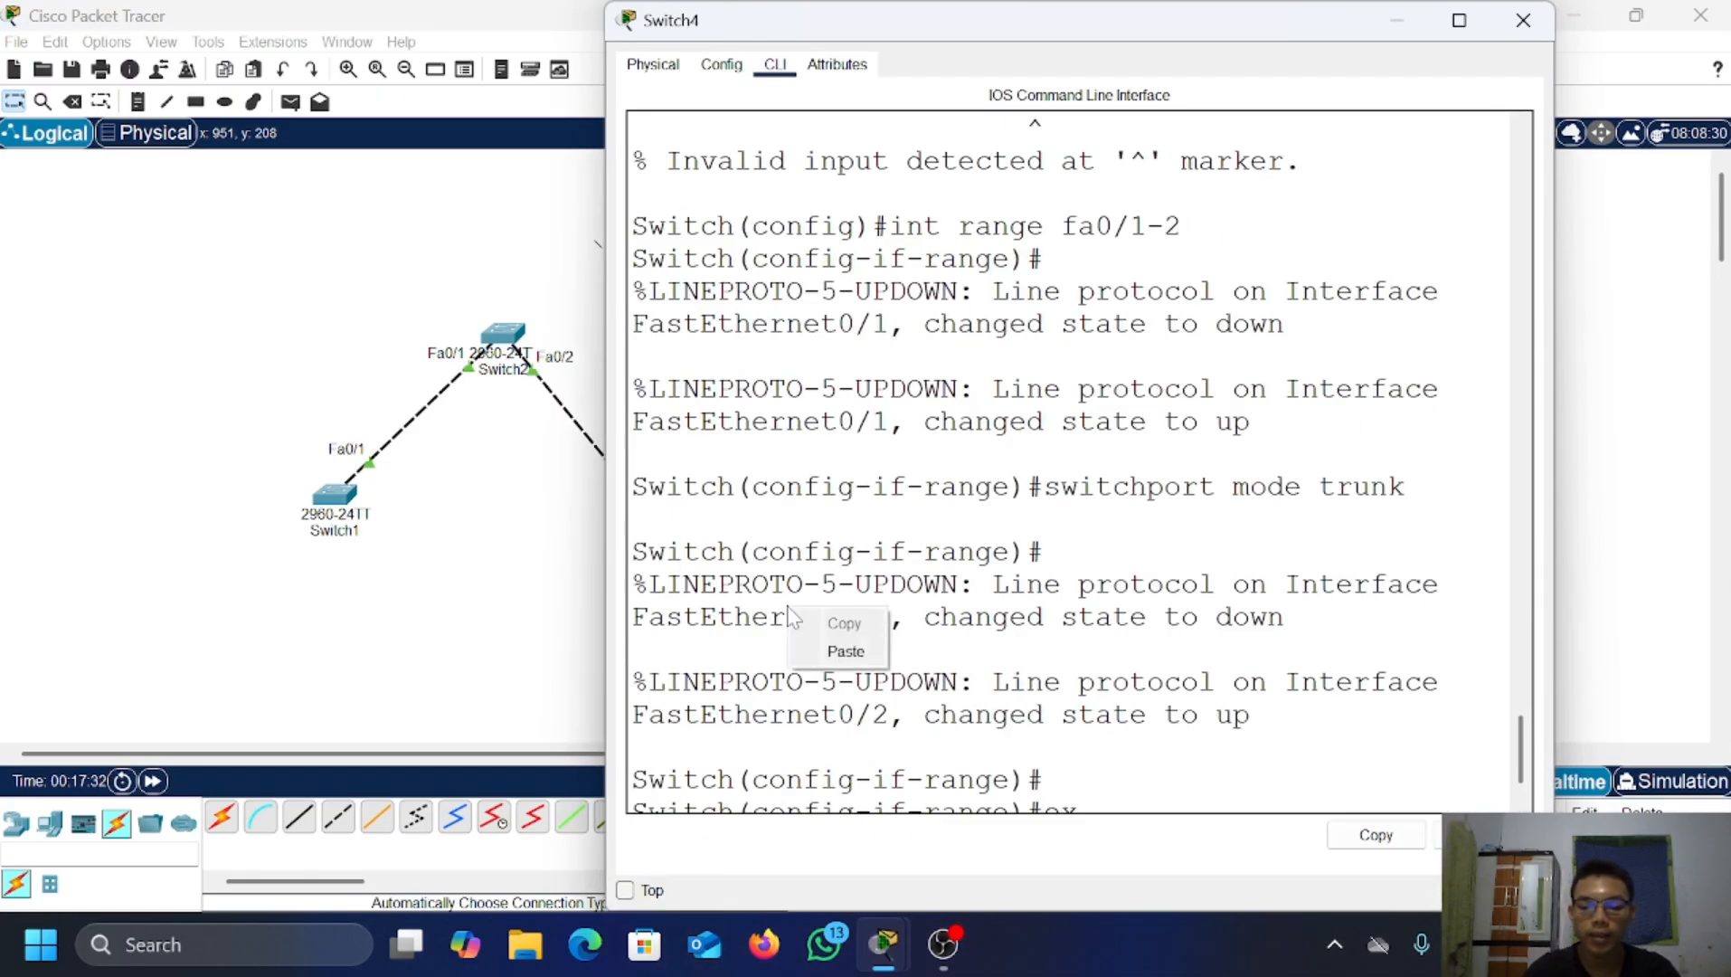
{"action": "left_click", "coordinate": [1064, 733]}
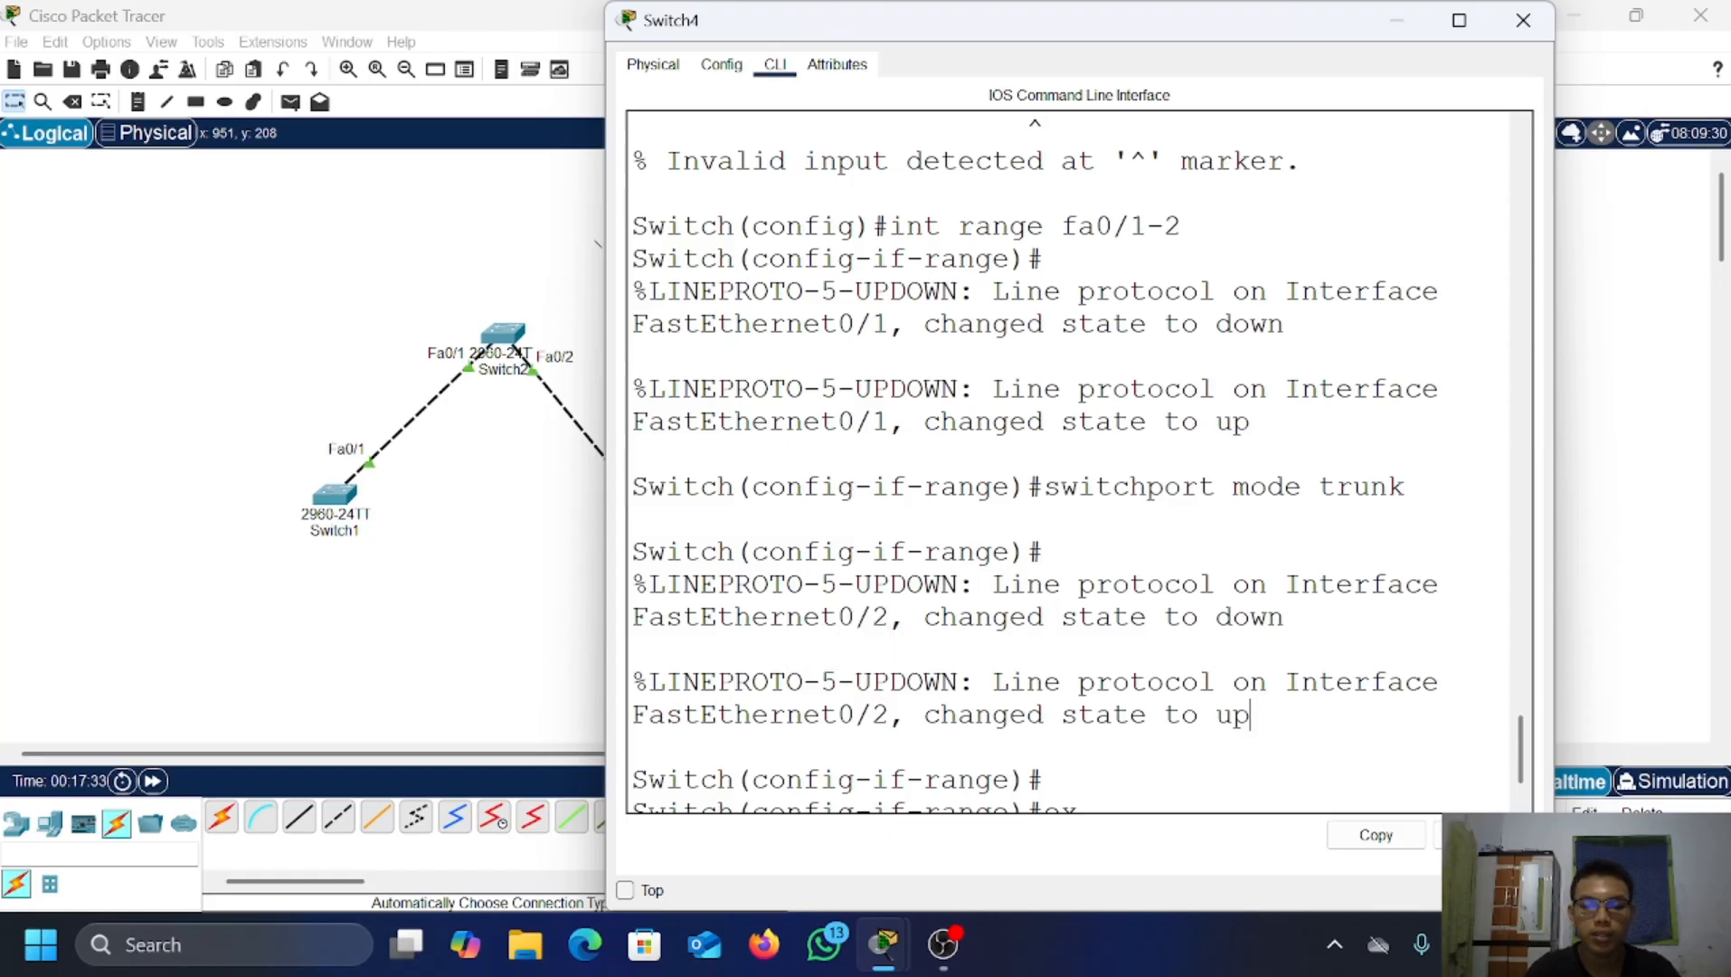
{"action": "type", "text": "ex"}
{"action": "key", "text": "Return"}
{"action": "key", "text": "Return"}
{"action": "key", "text": "Return"}
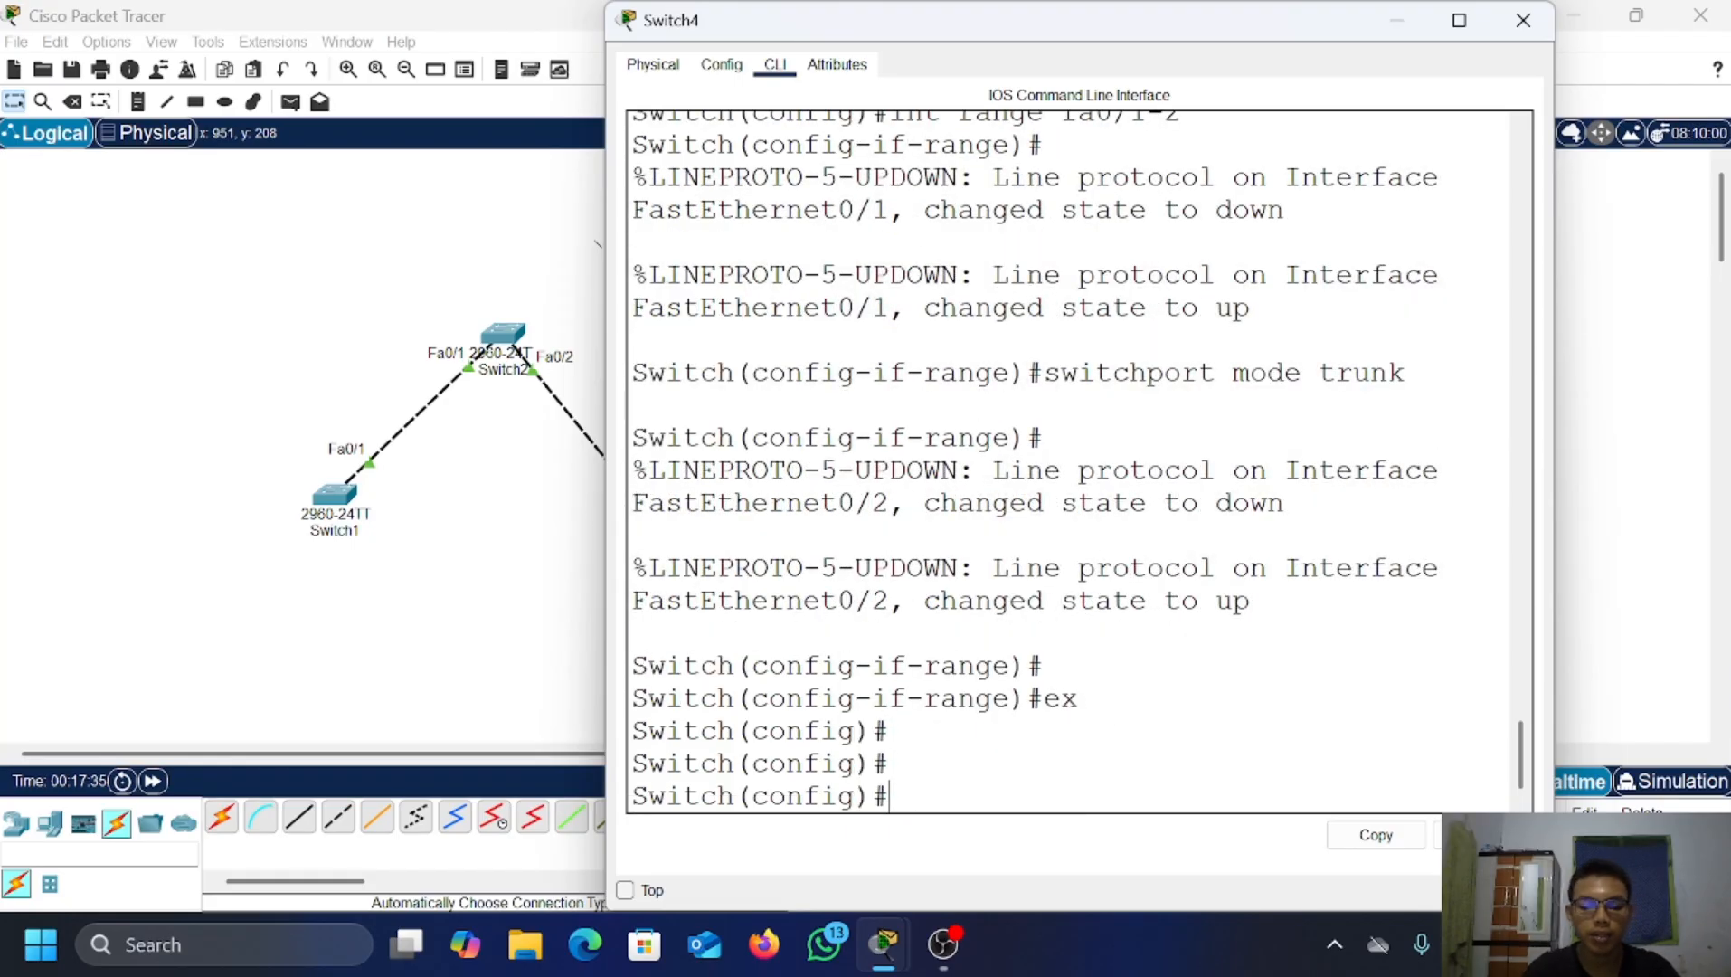
{"action": "type", "text": "vtp m"}
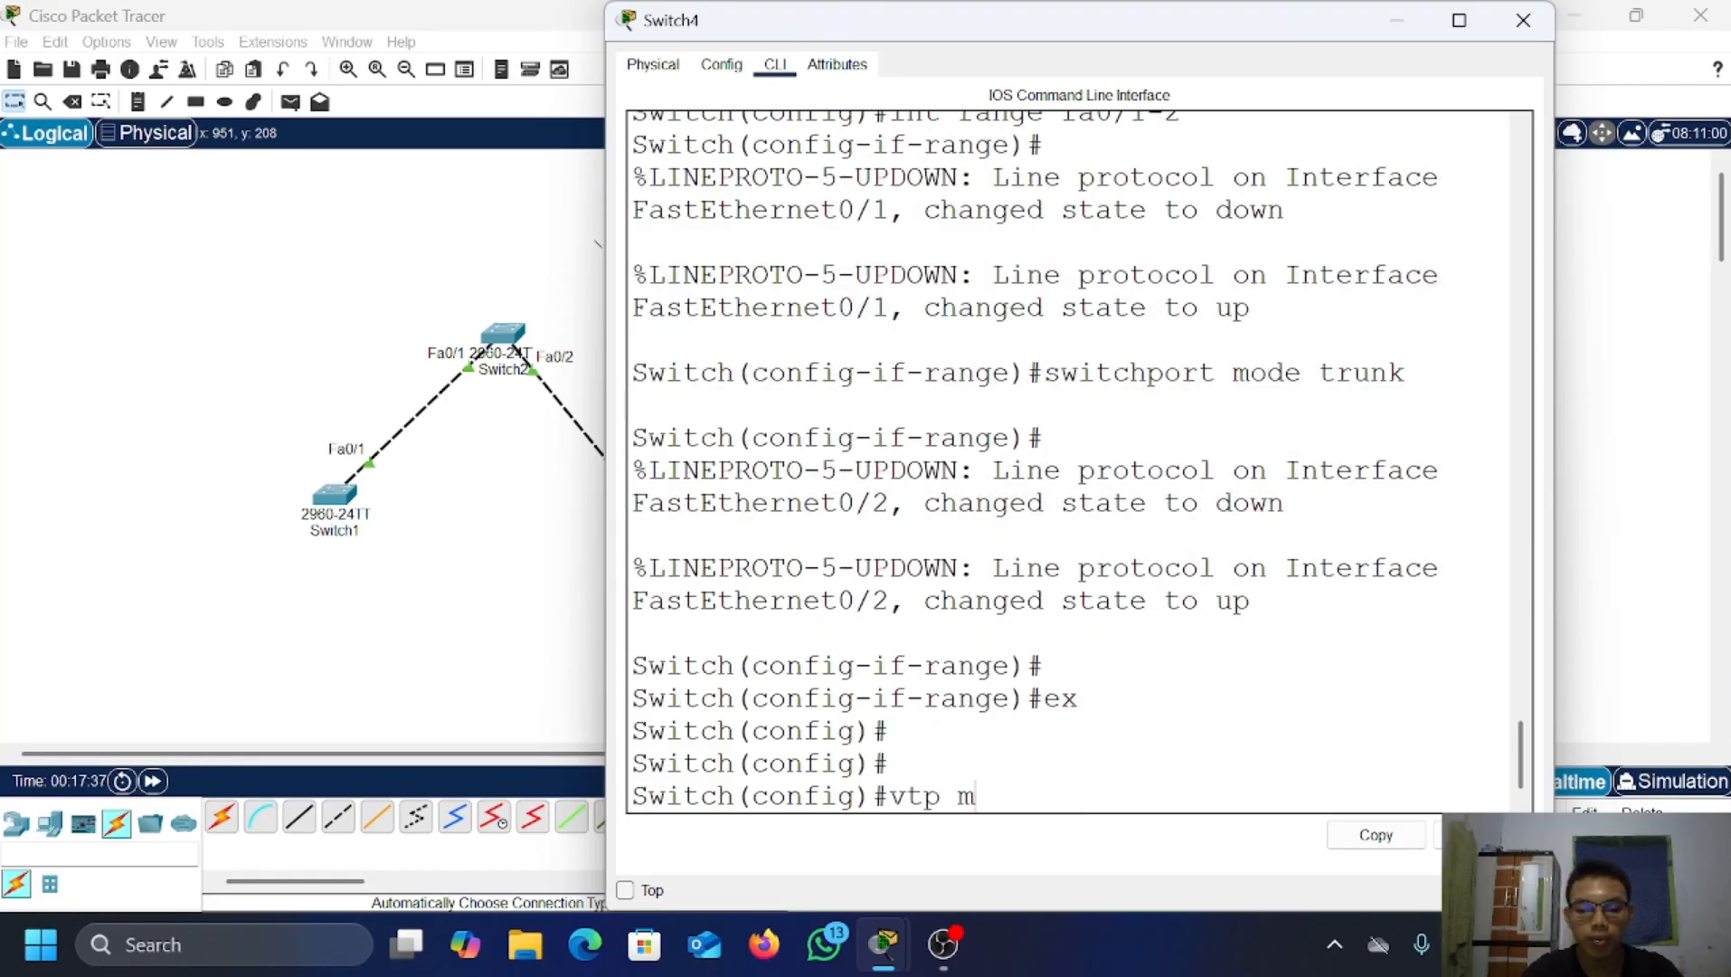
{"action": "type", "text": "ode tra"}
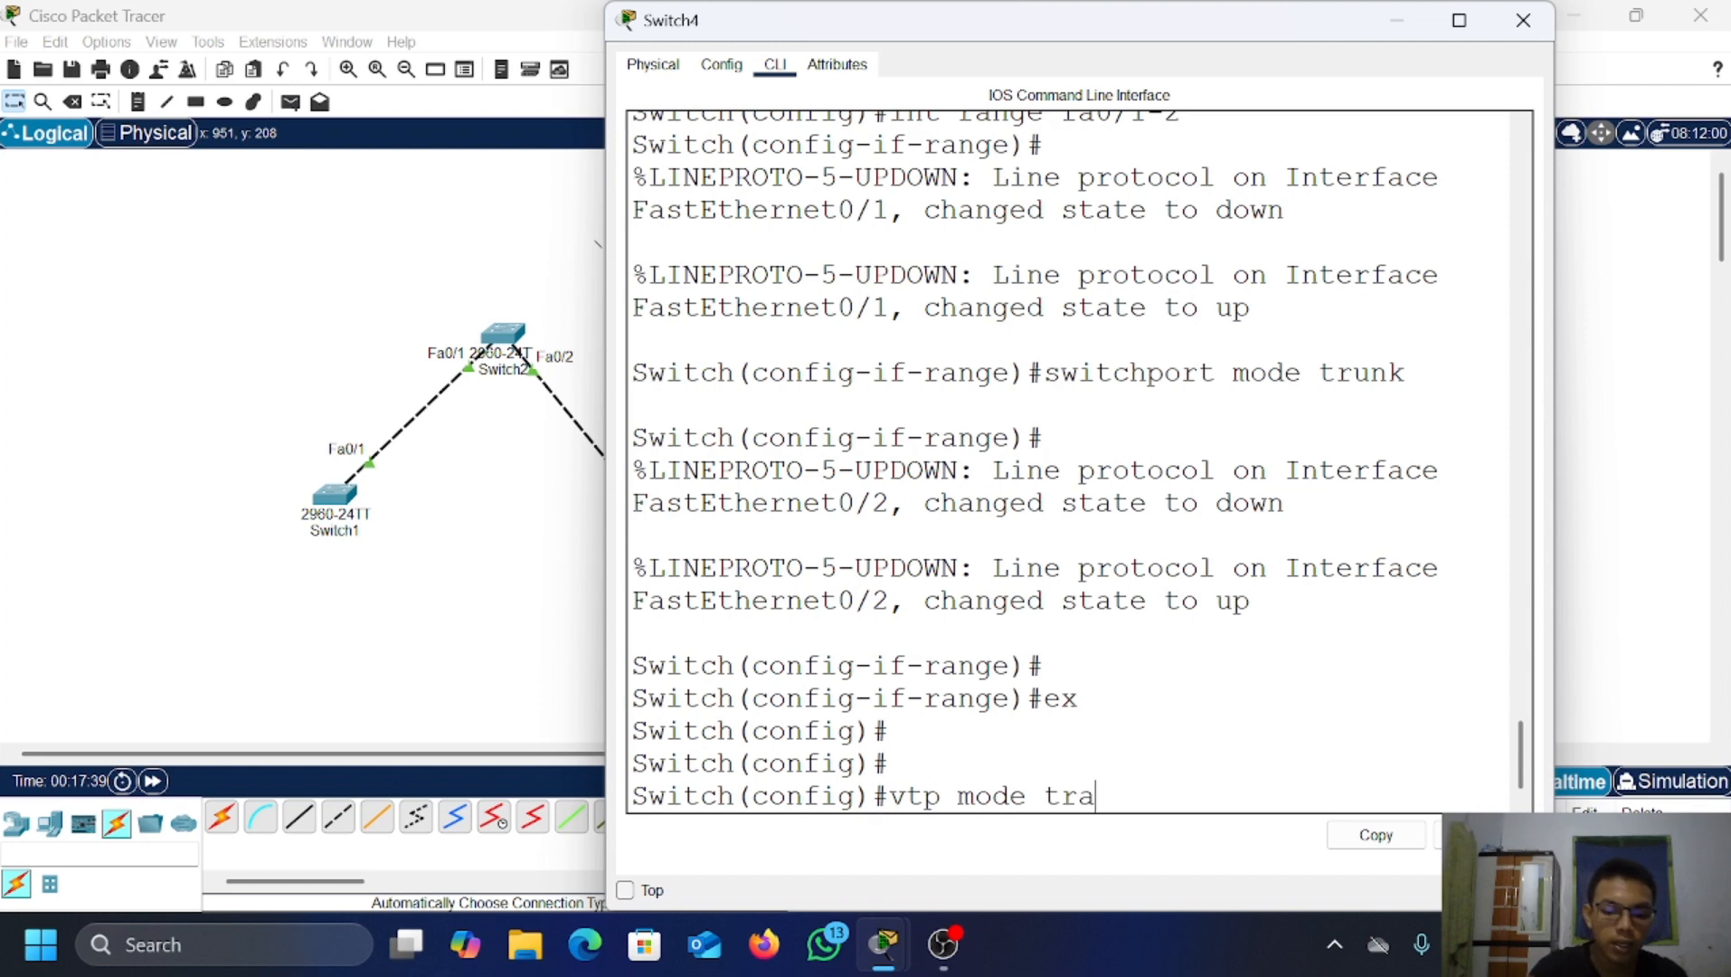
{"action": "type", "text": "nspar"}
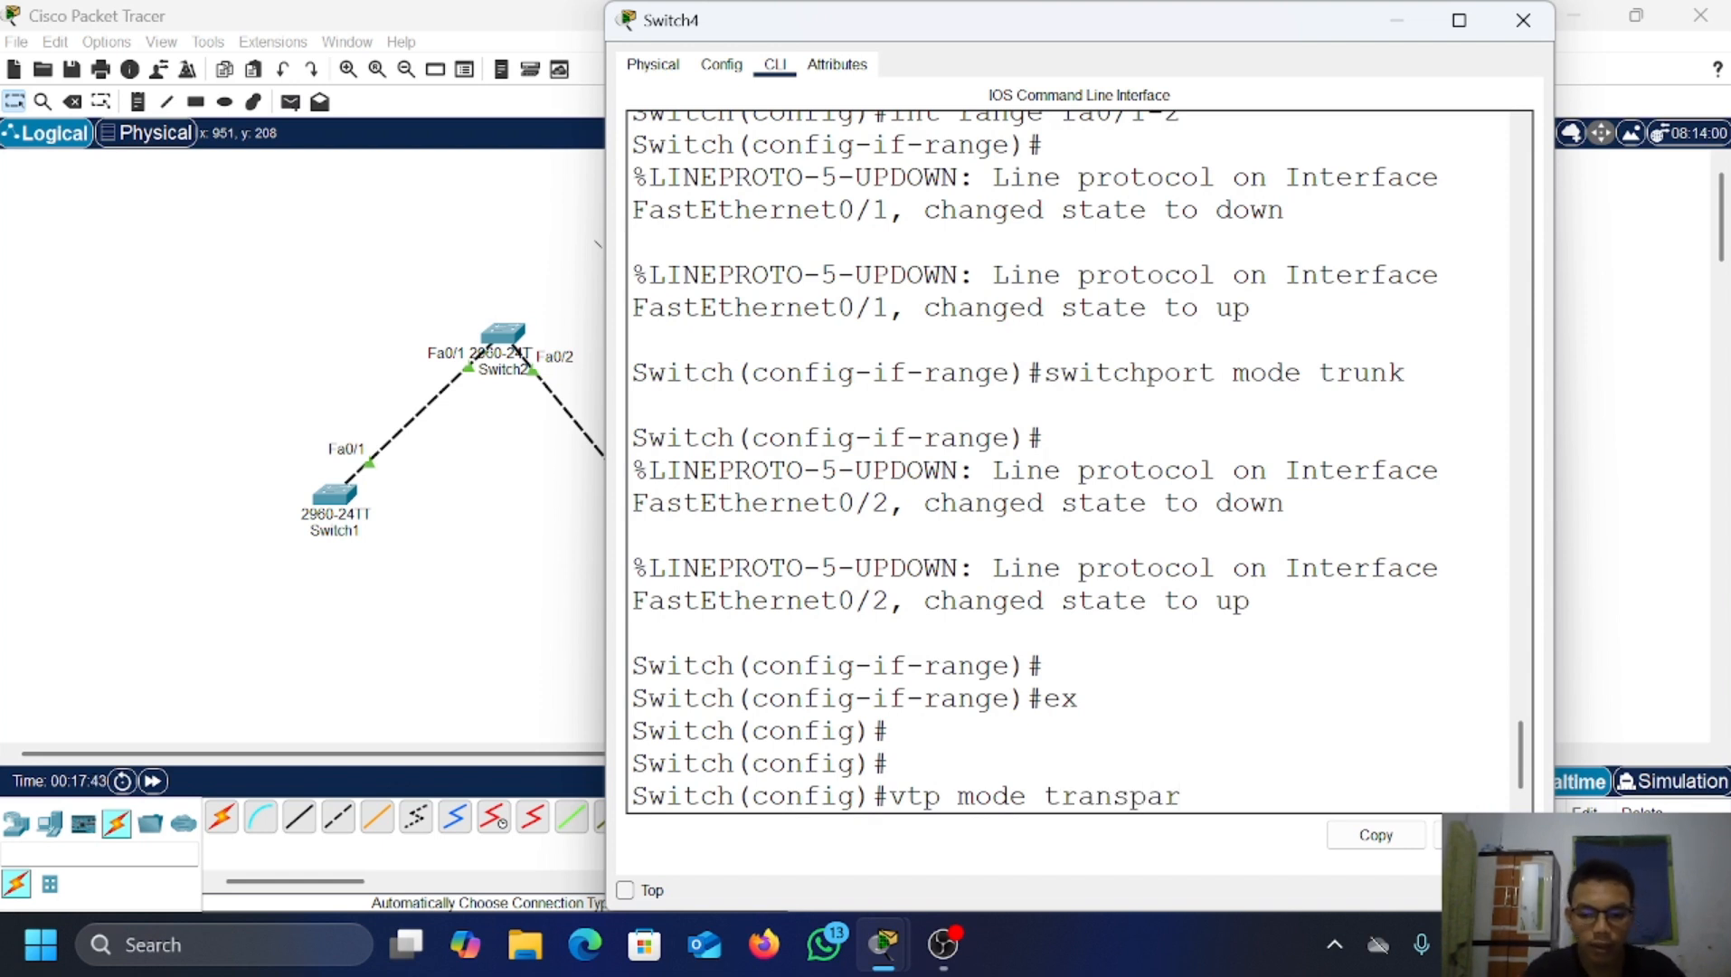
{"action": "type", "text": "ent"}
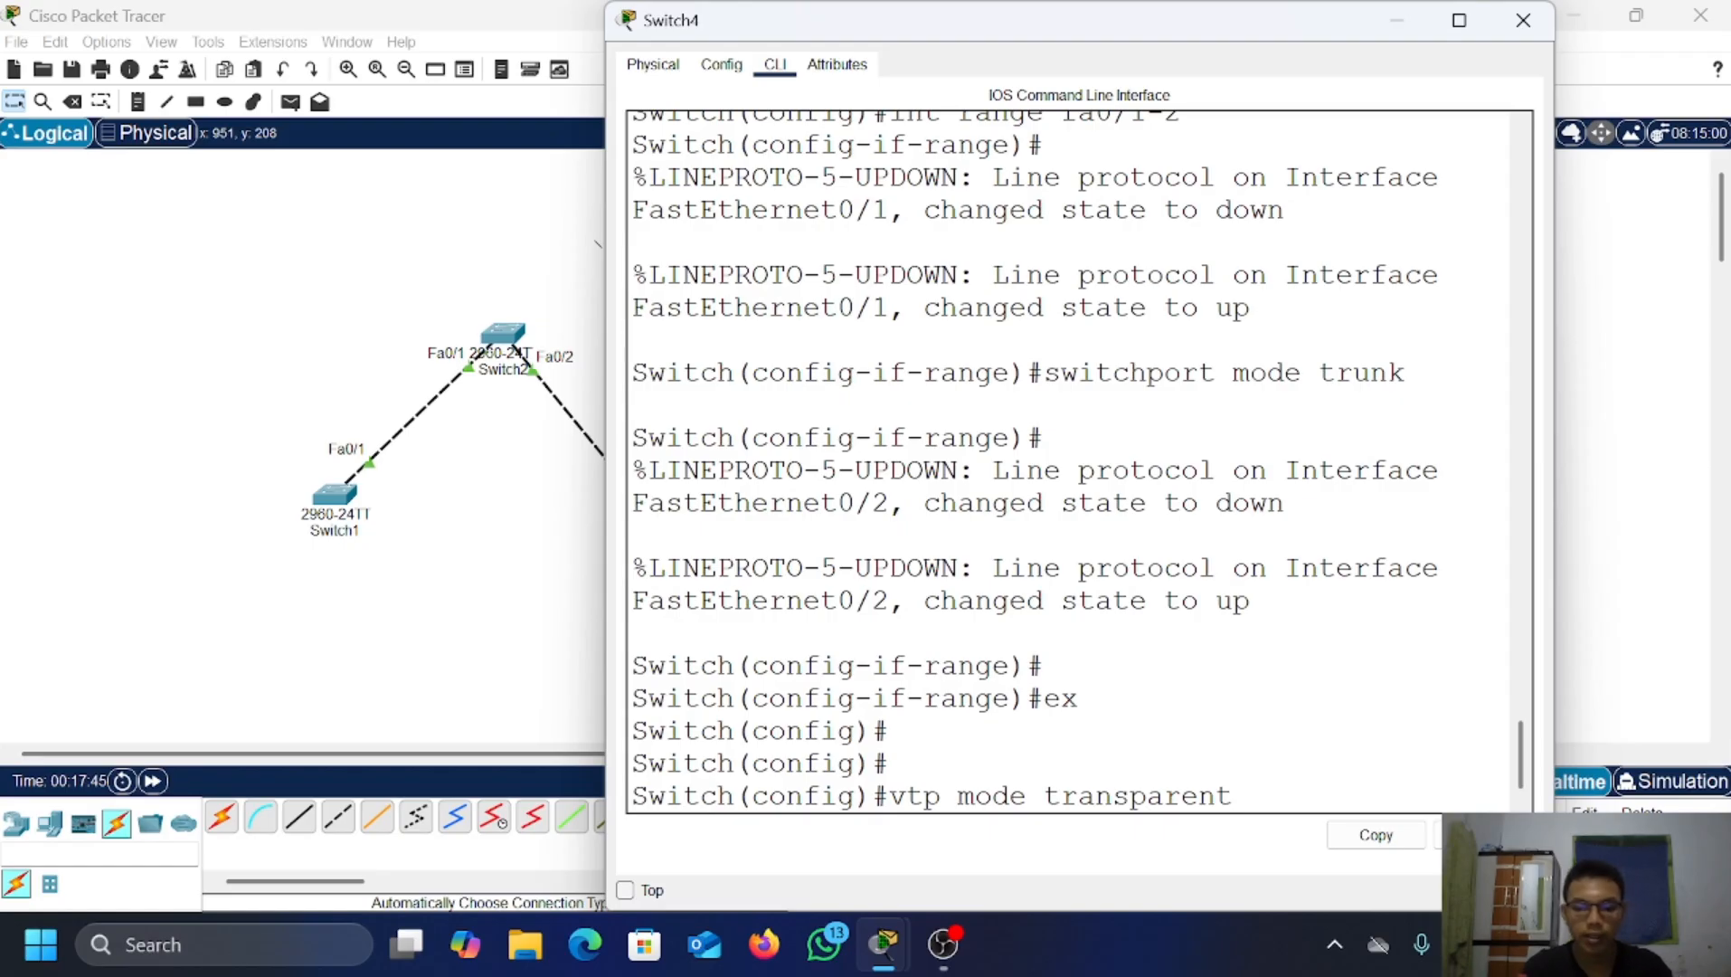
{"action": "key", "text": "Return"}
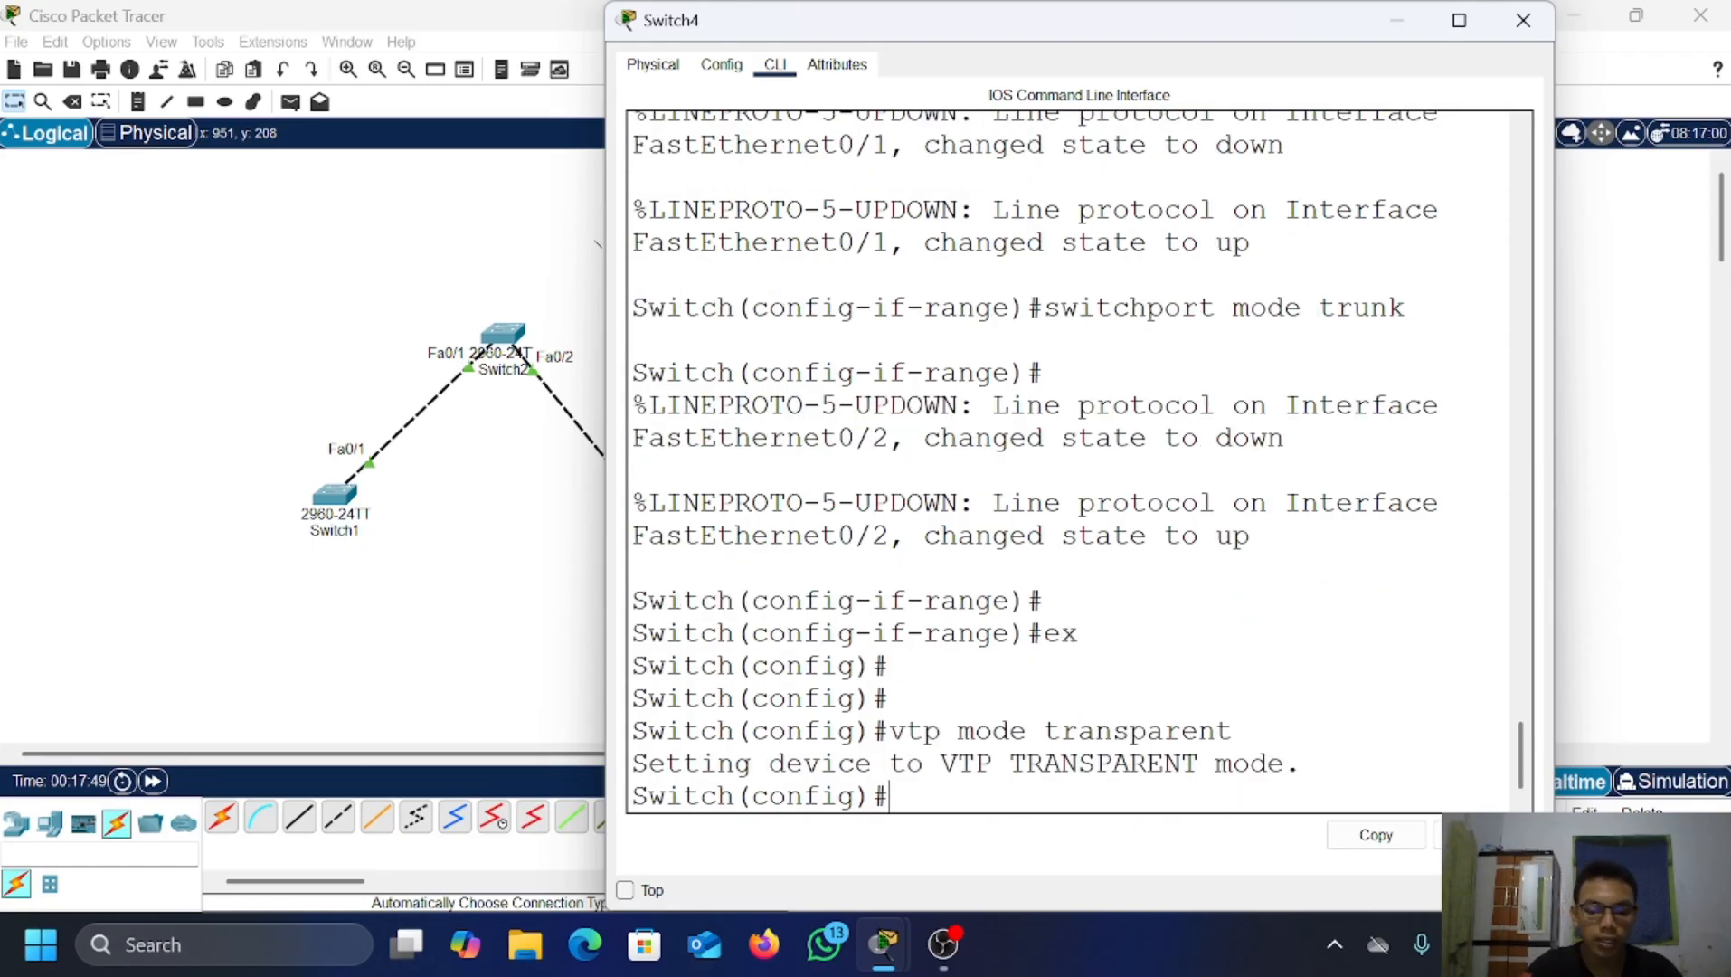
{"action": "type", "text": "vtp do"}
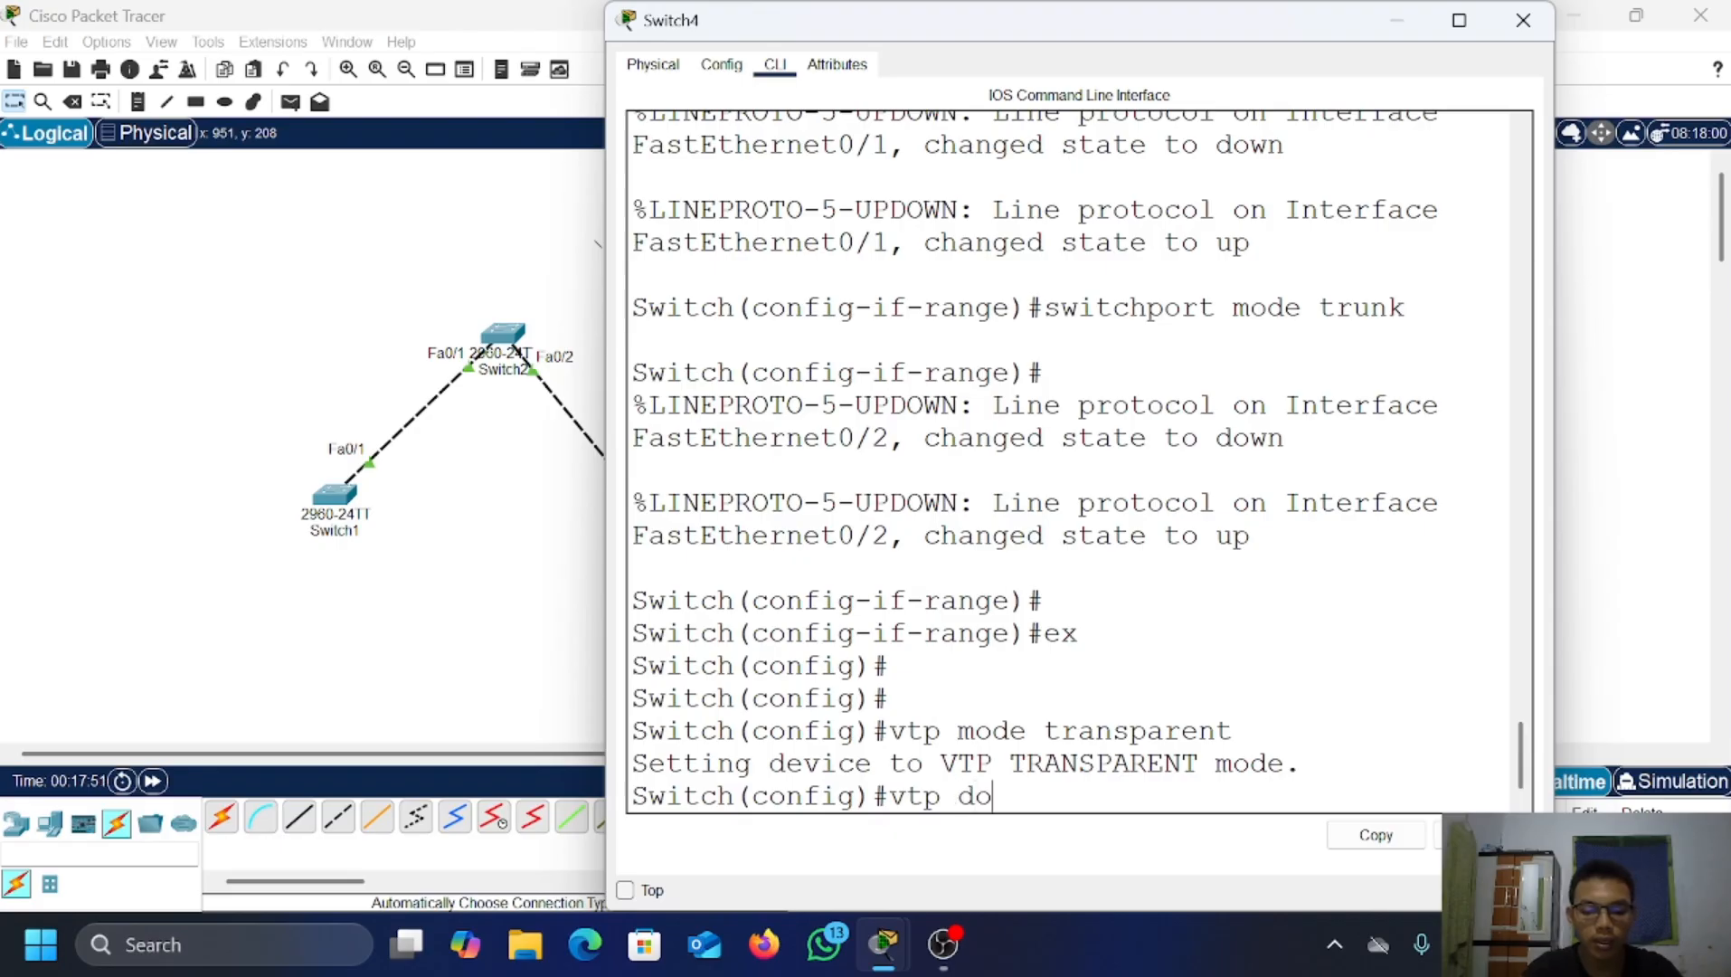
{"action": "type", "text": "main fari"}
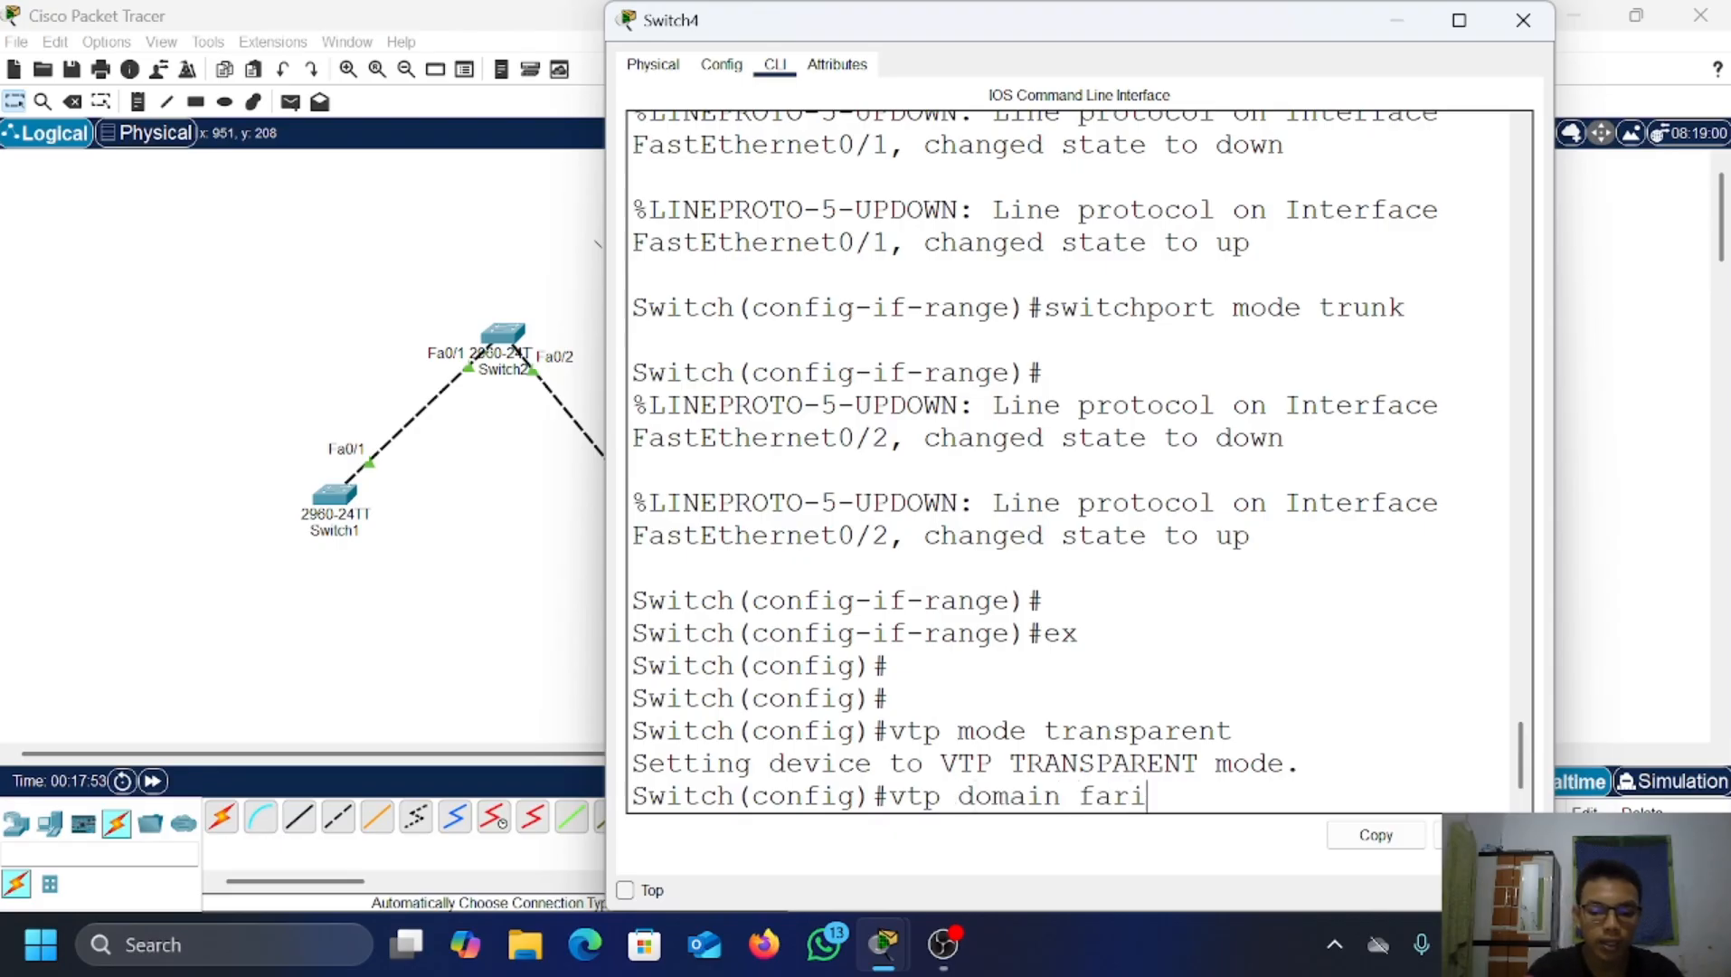
{"action": "type", "text": "z.com"}
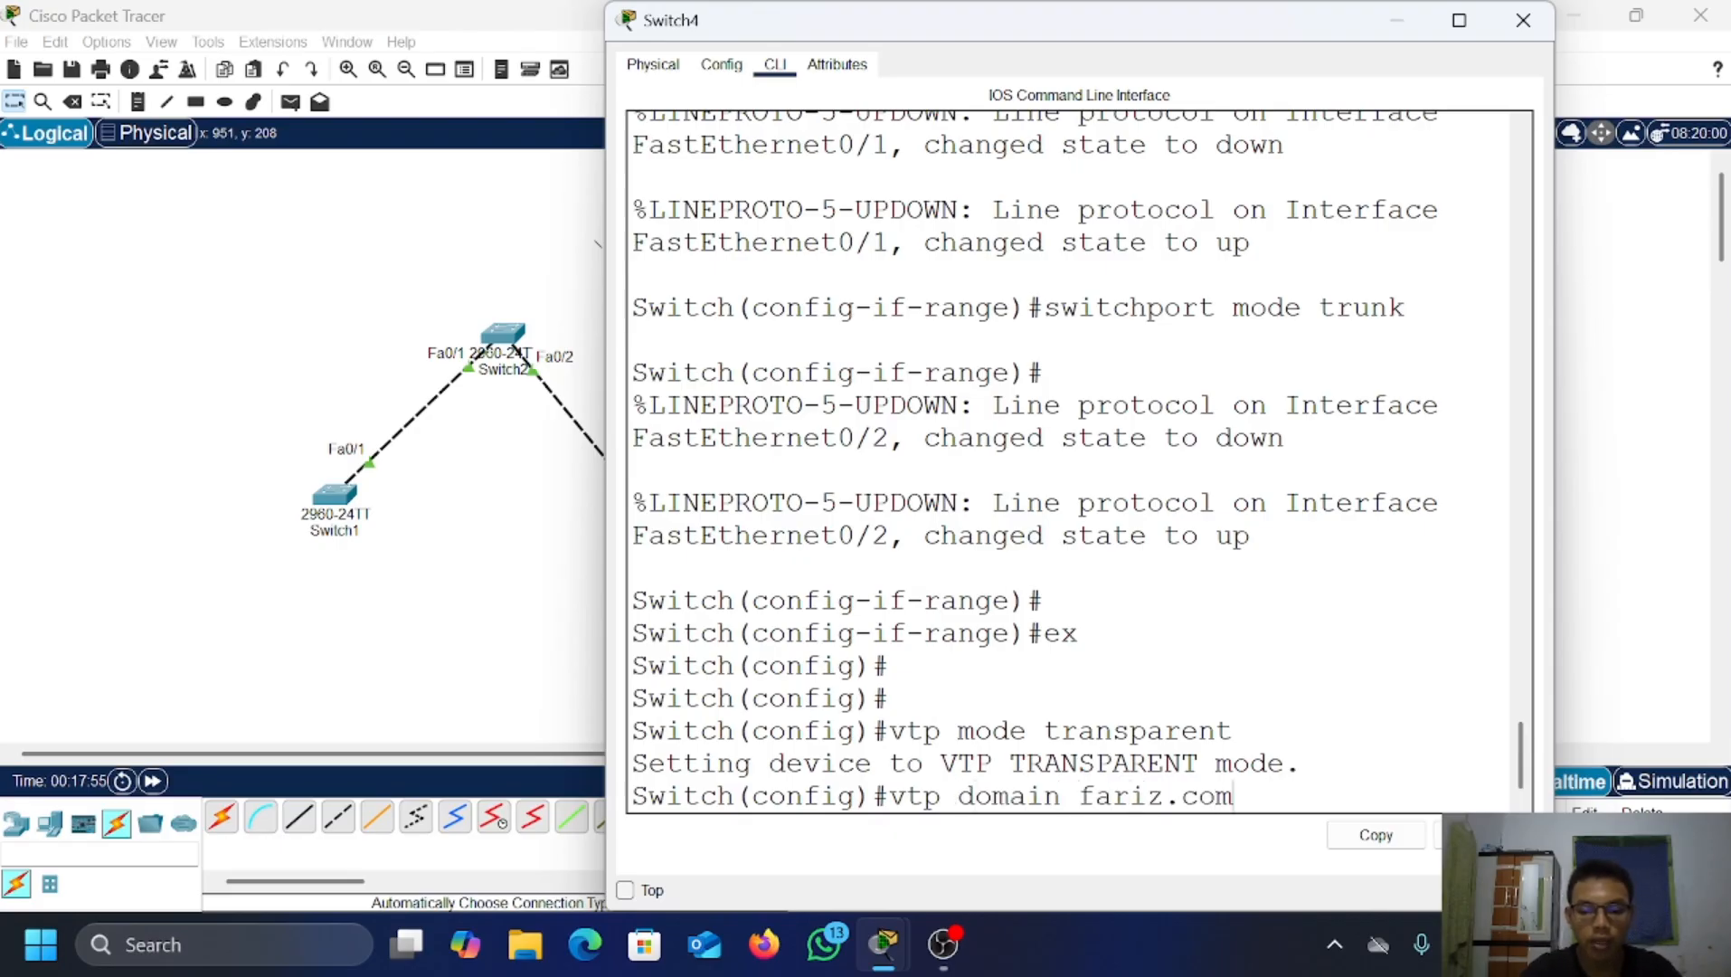
{"action": "key", "text": "Return"}
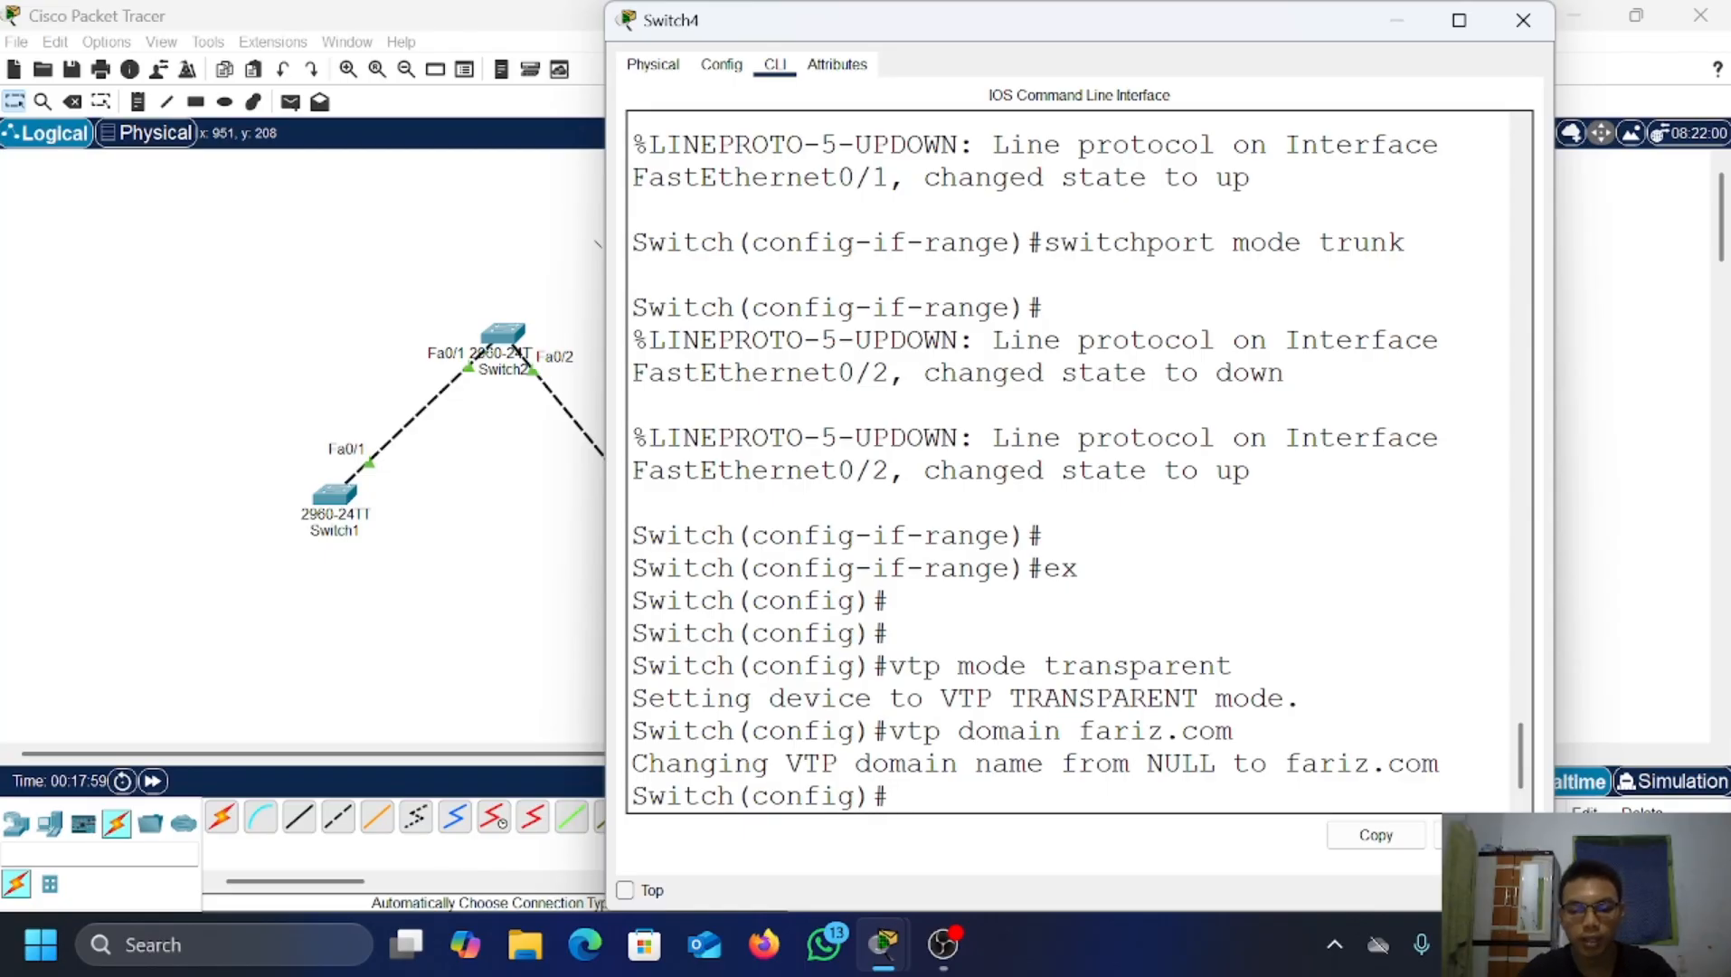
{"action": "type", "text": "vtp"}
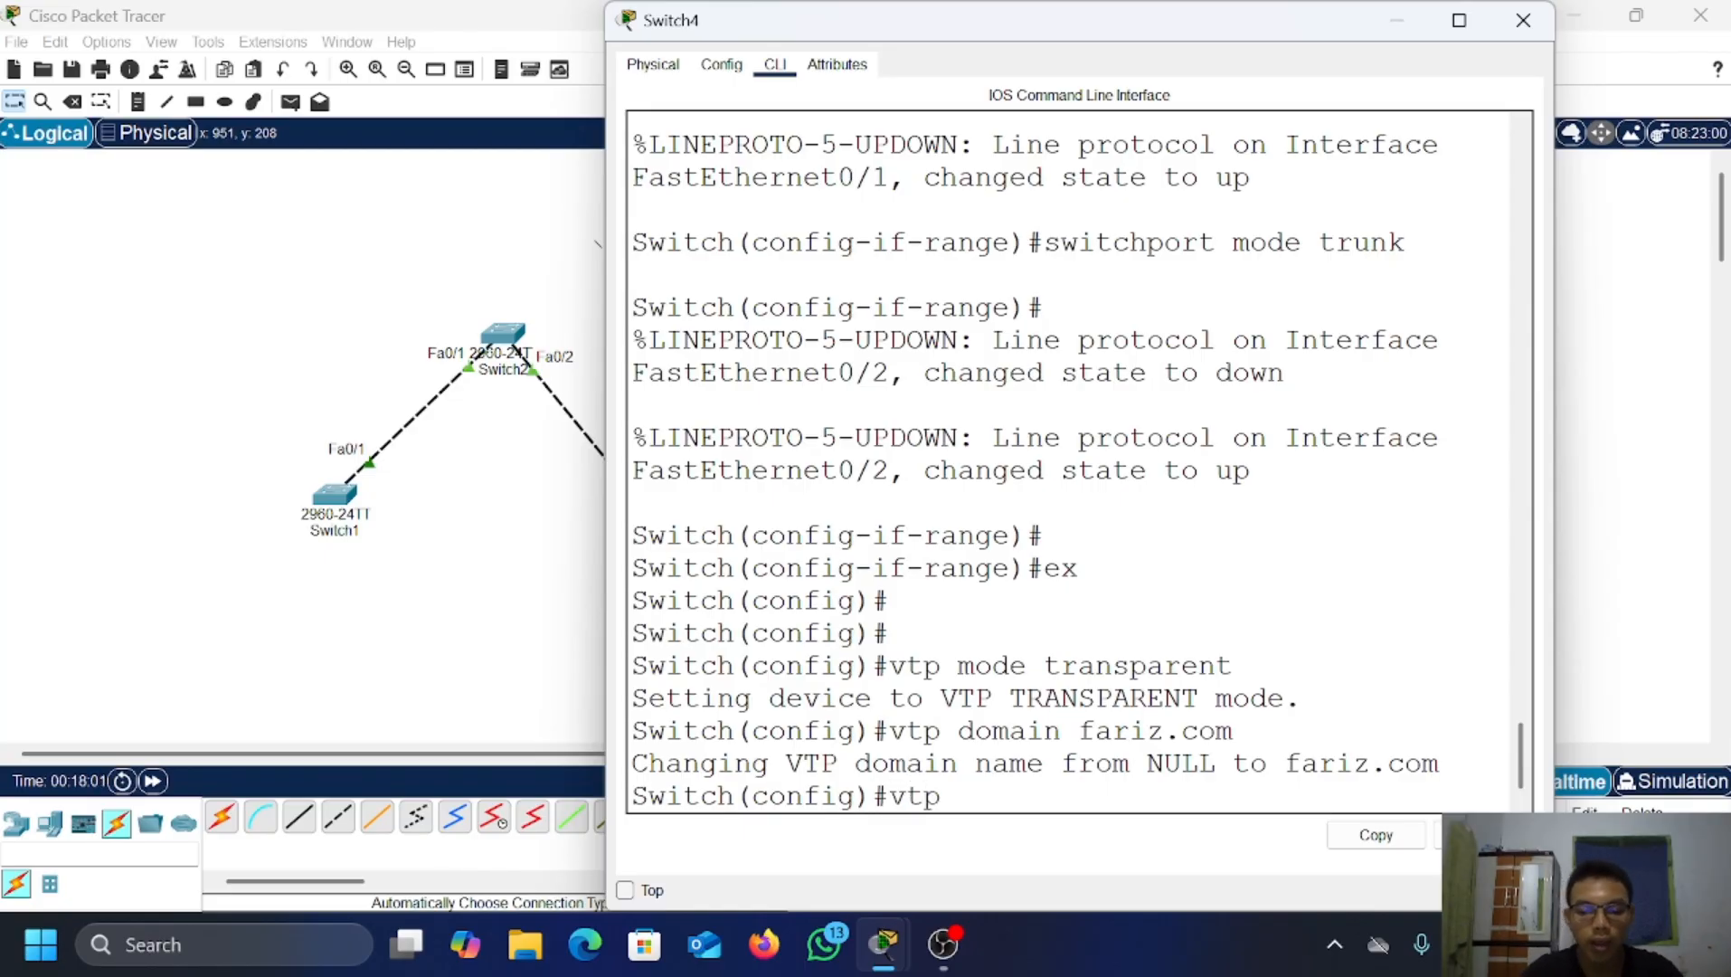
{"action": "type", "text": " passwor"}
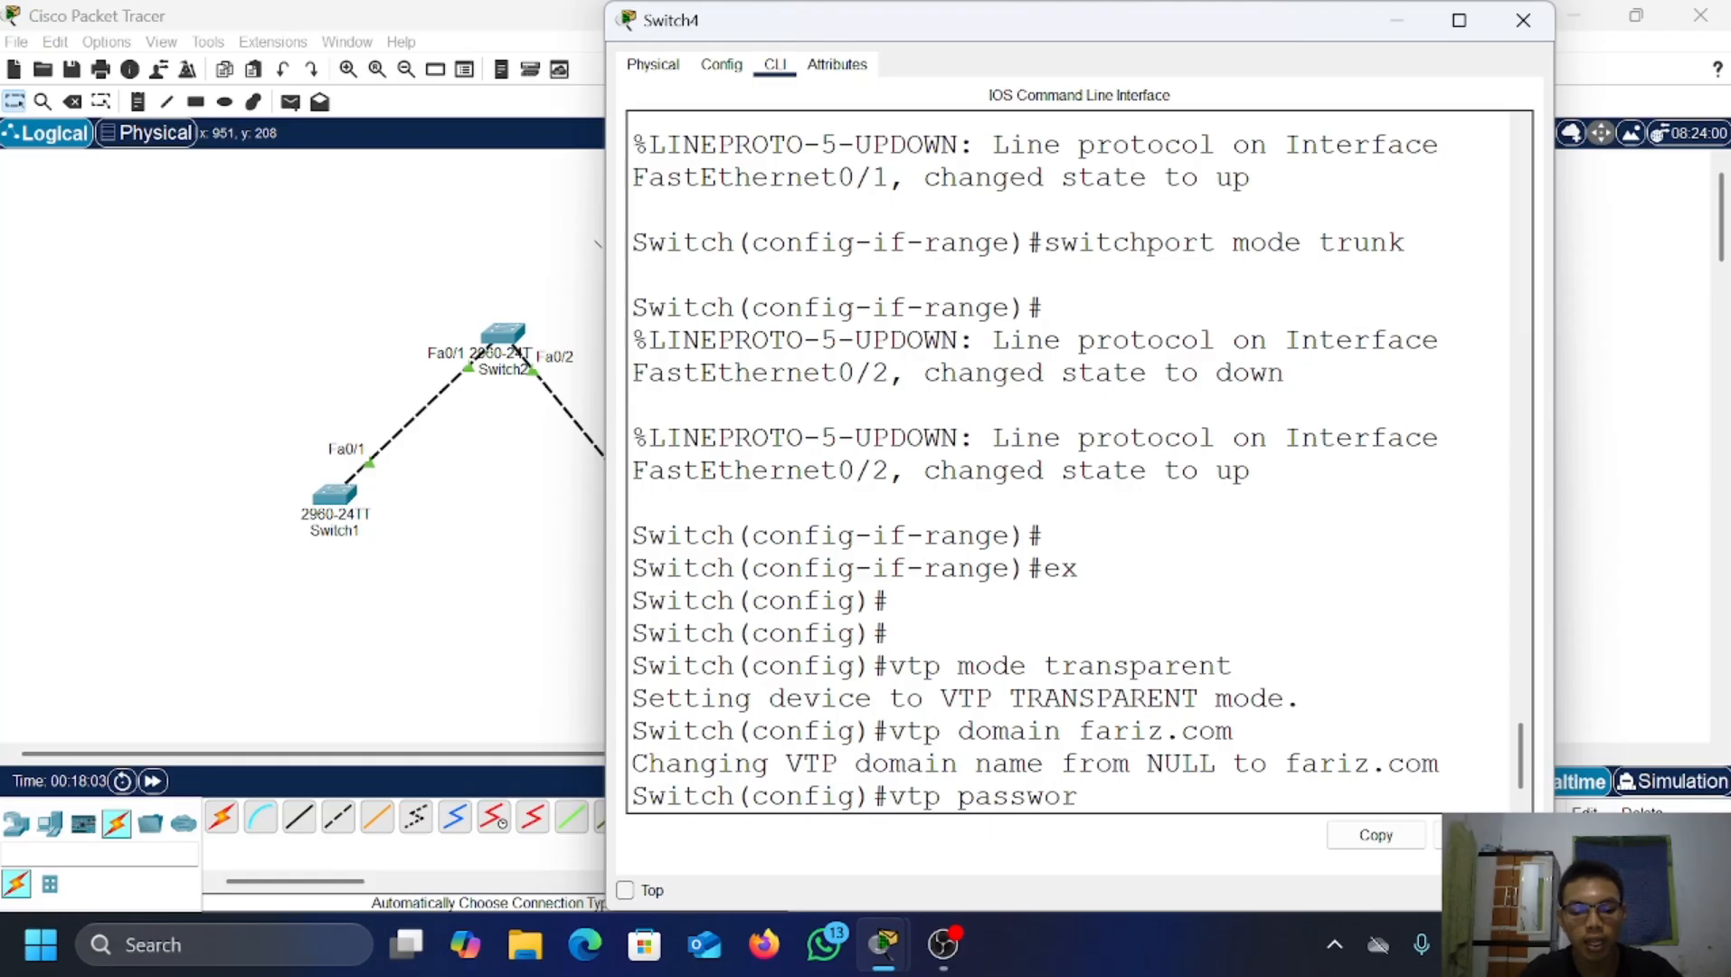
{"action": "type", "text": "d 123"}
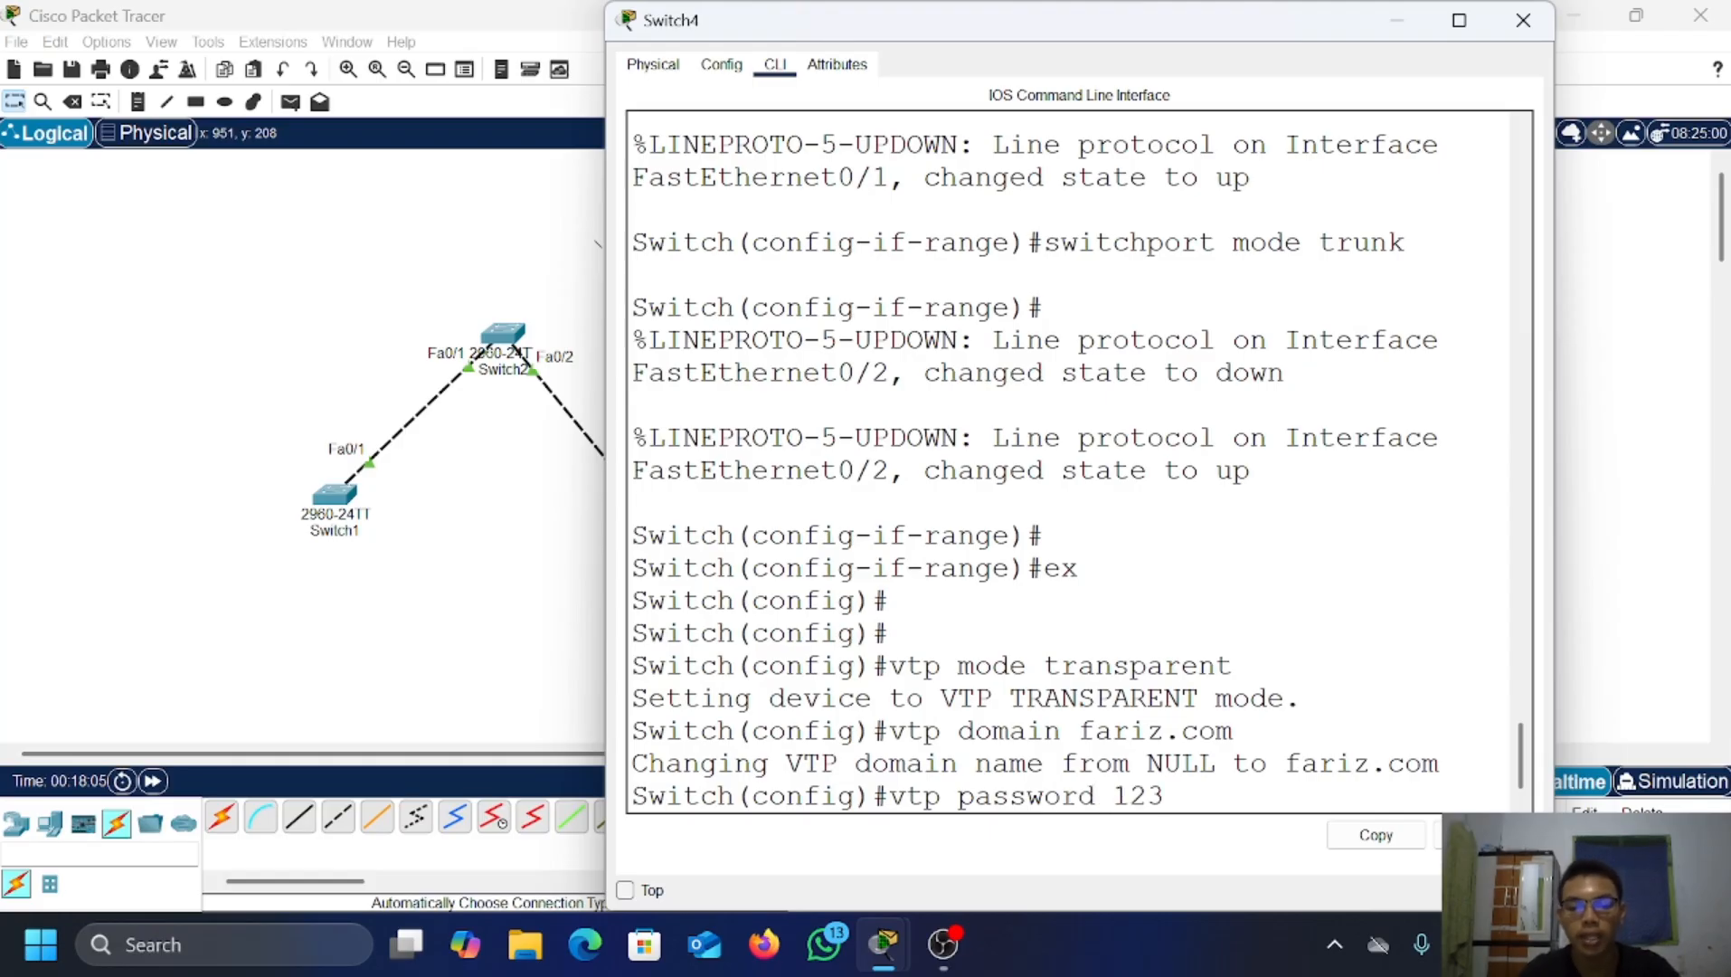
{"action": "key", "text": "Return"}
{"action": "key", "text": "Return"}
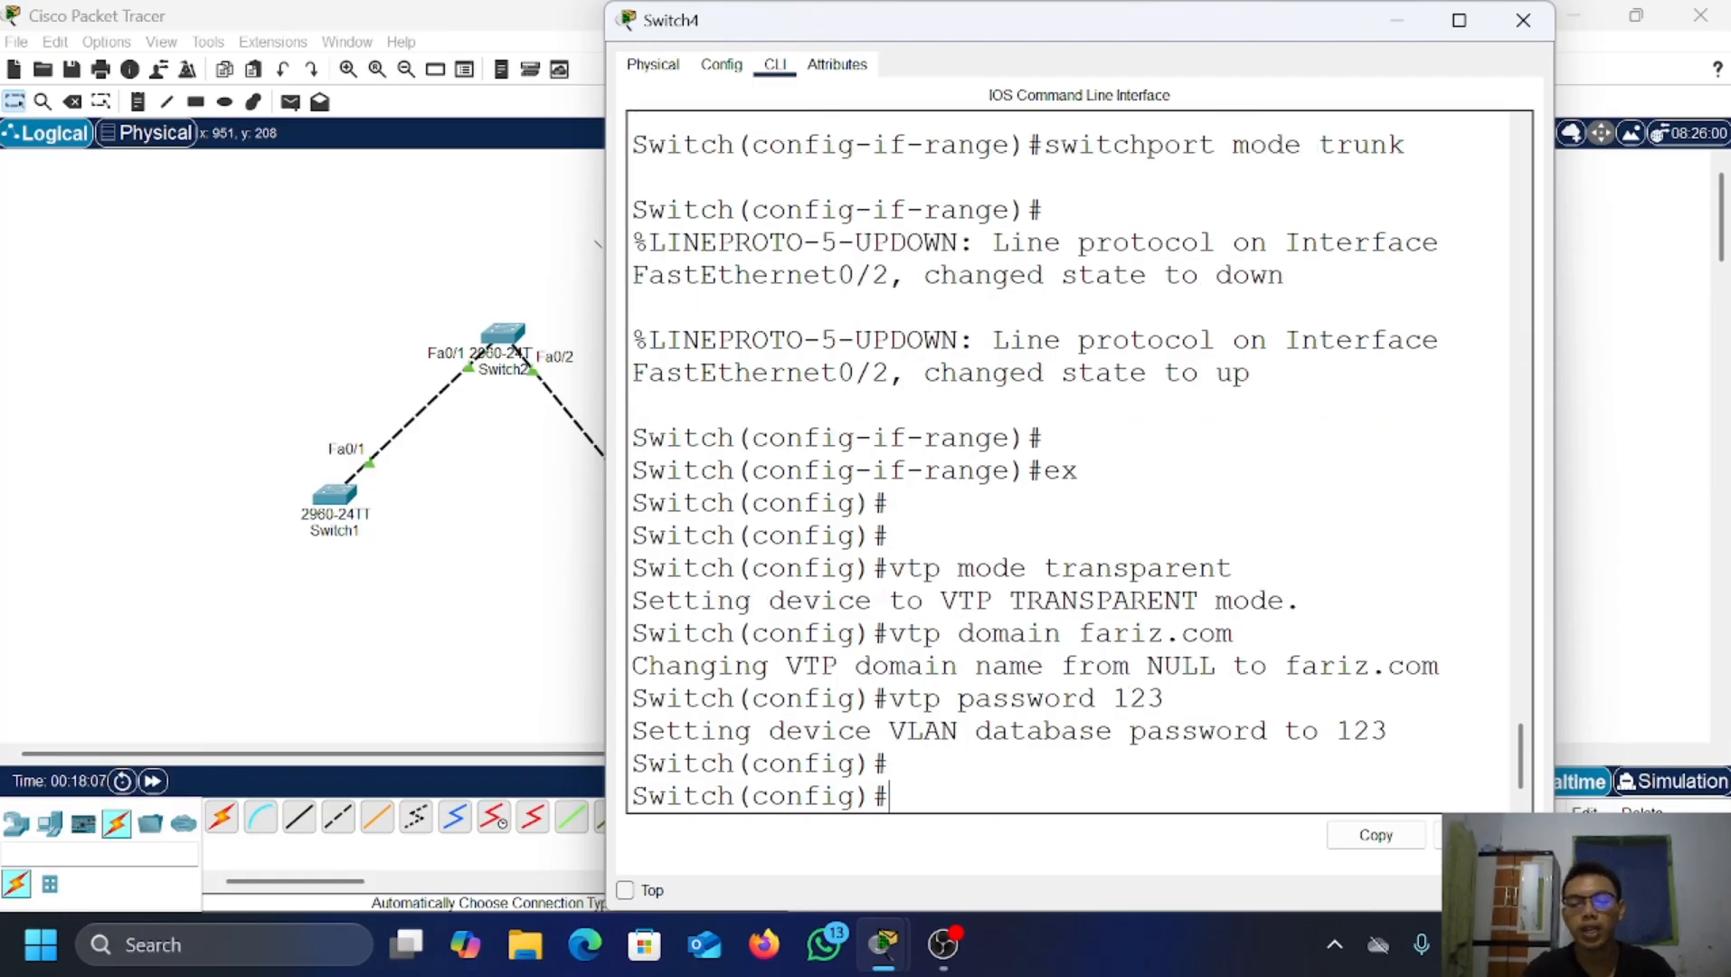
Step: Leave interface configuration on Switch5 and make it a VTP server
{"action": "left_click", "coordinate": [1398, 20]}
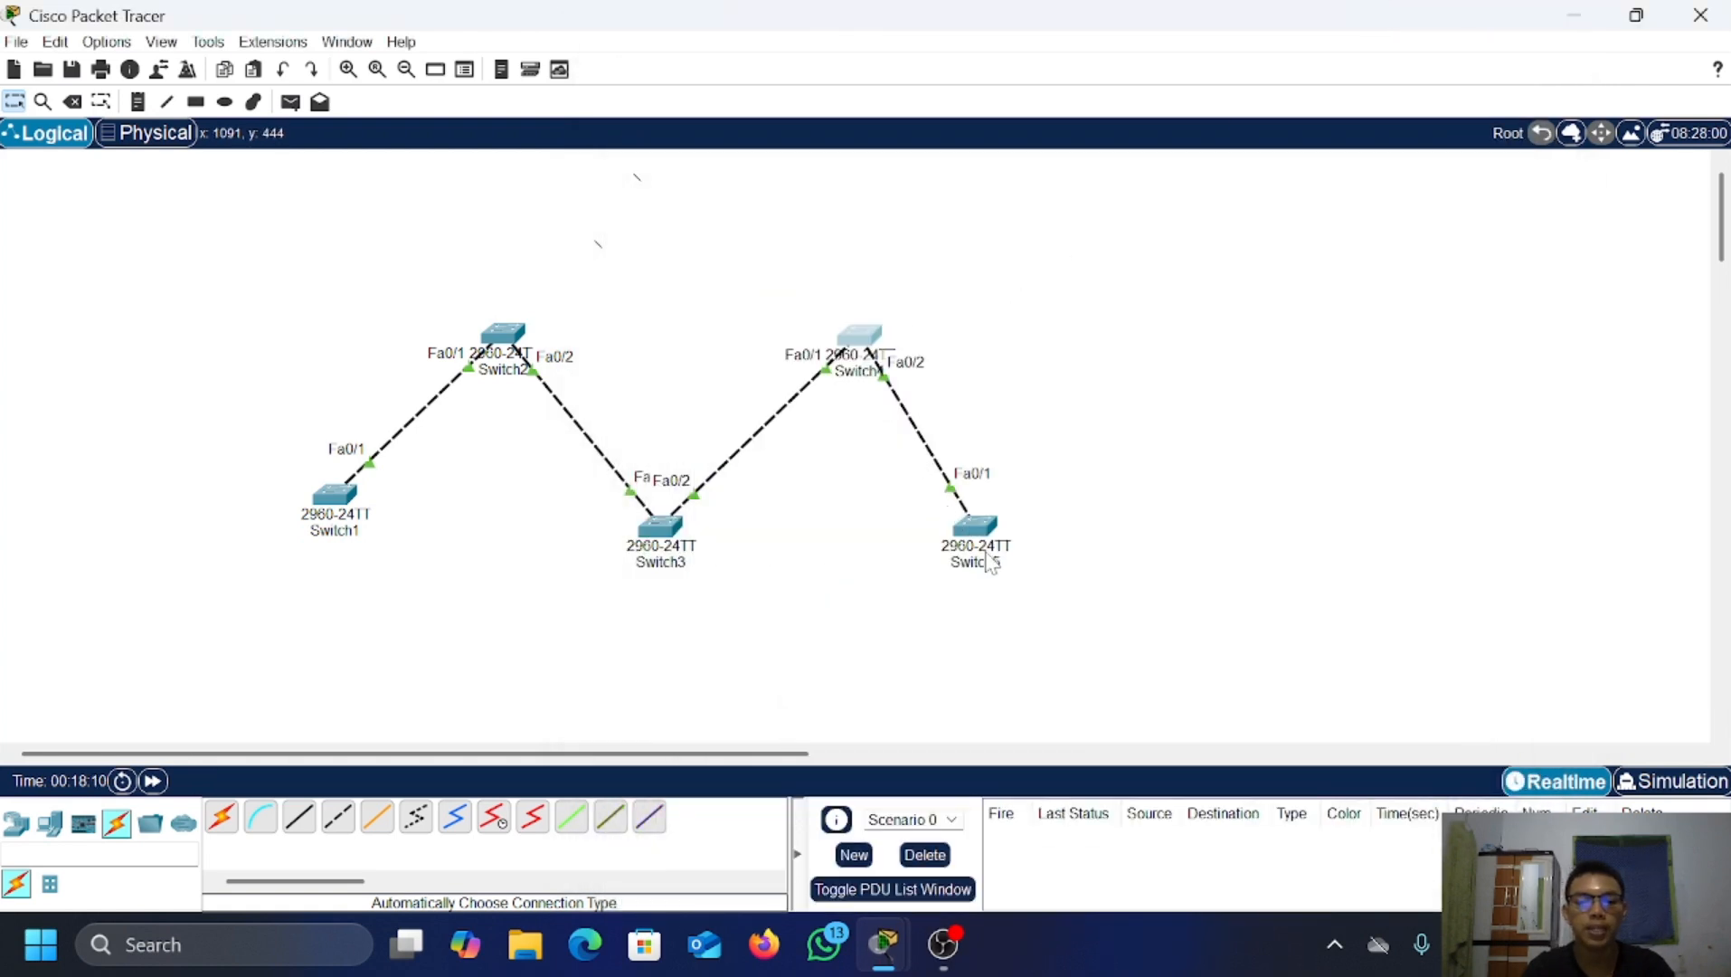
{"action": "left_click", "coordinate": [970, 525]}
{"action": "type", "text": "ex"}
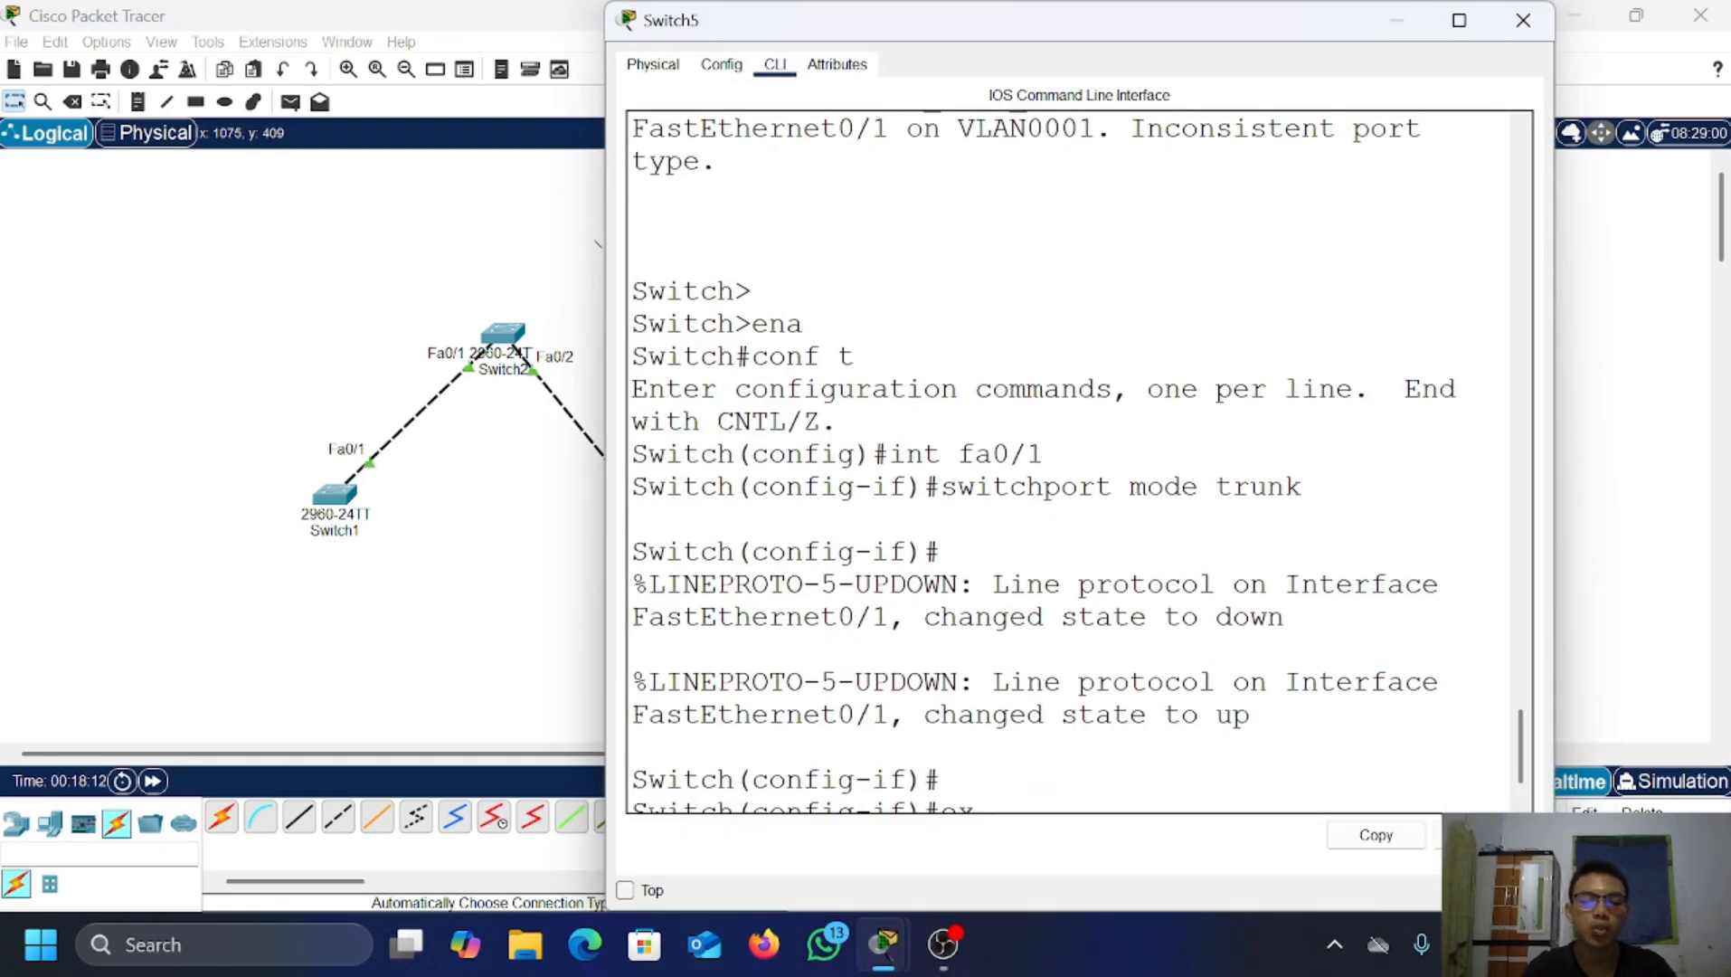
{"action": "key", "text": "Return"}
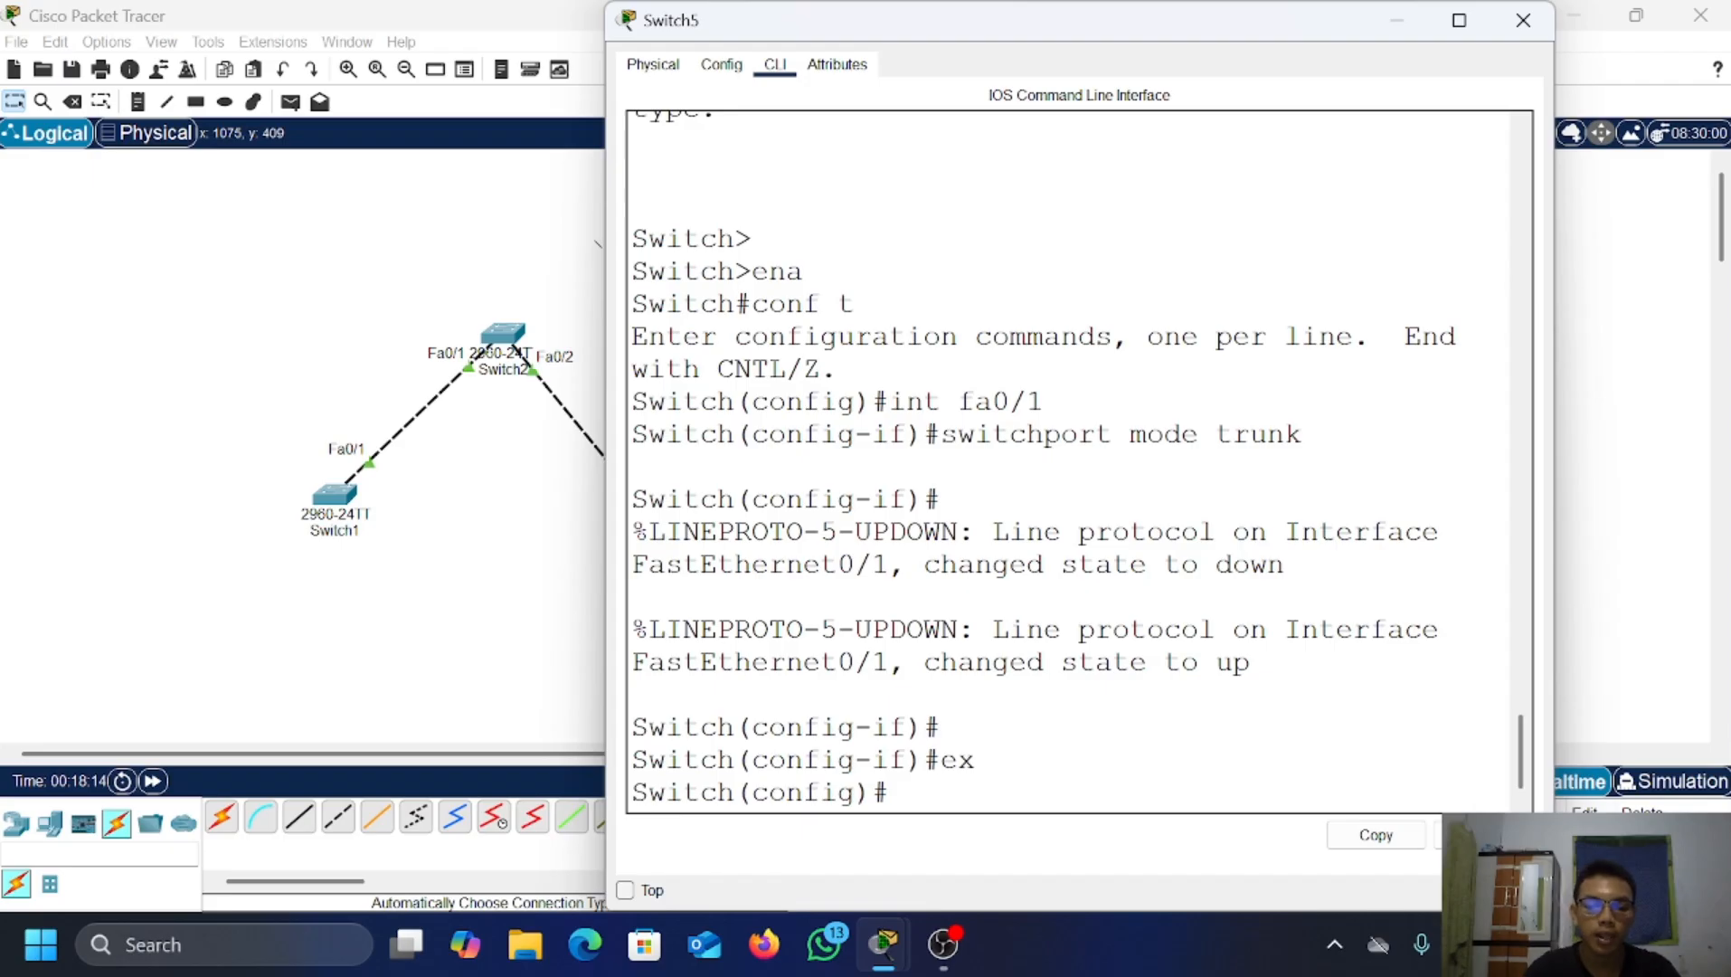
{"action": "key", "text": "Return"}
{"action": "type", "text": "v"}
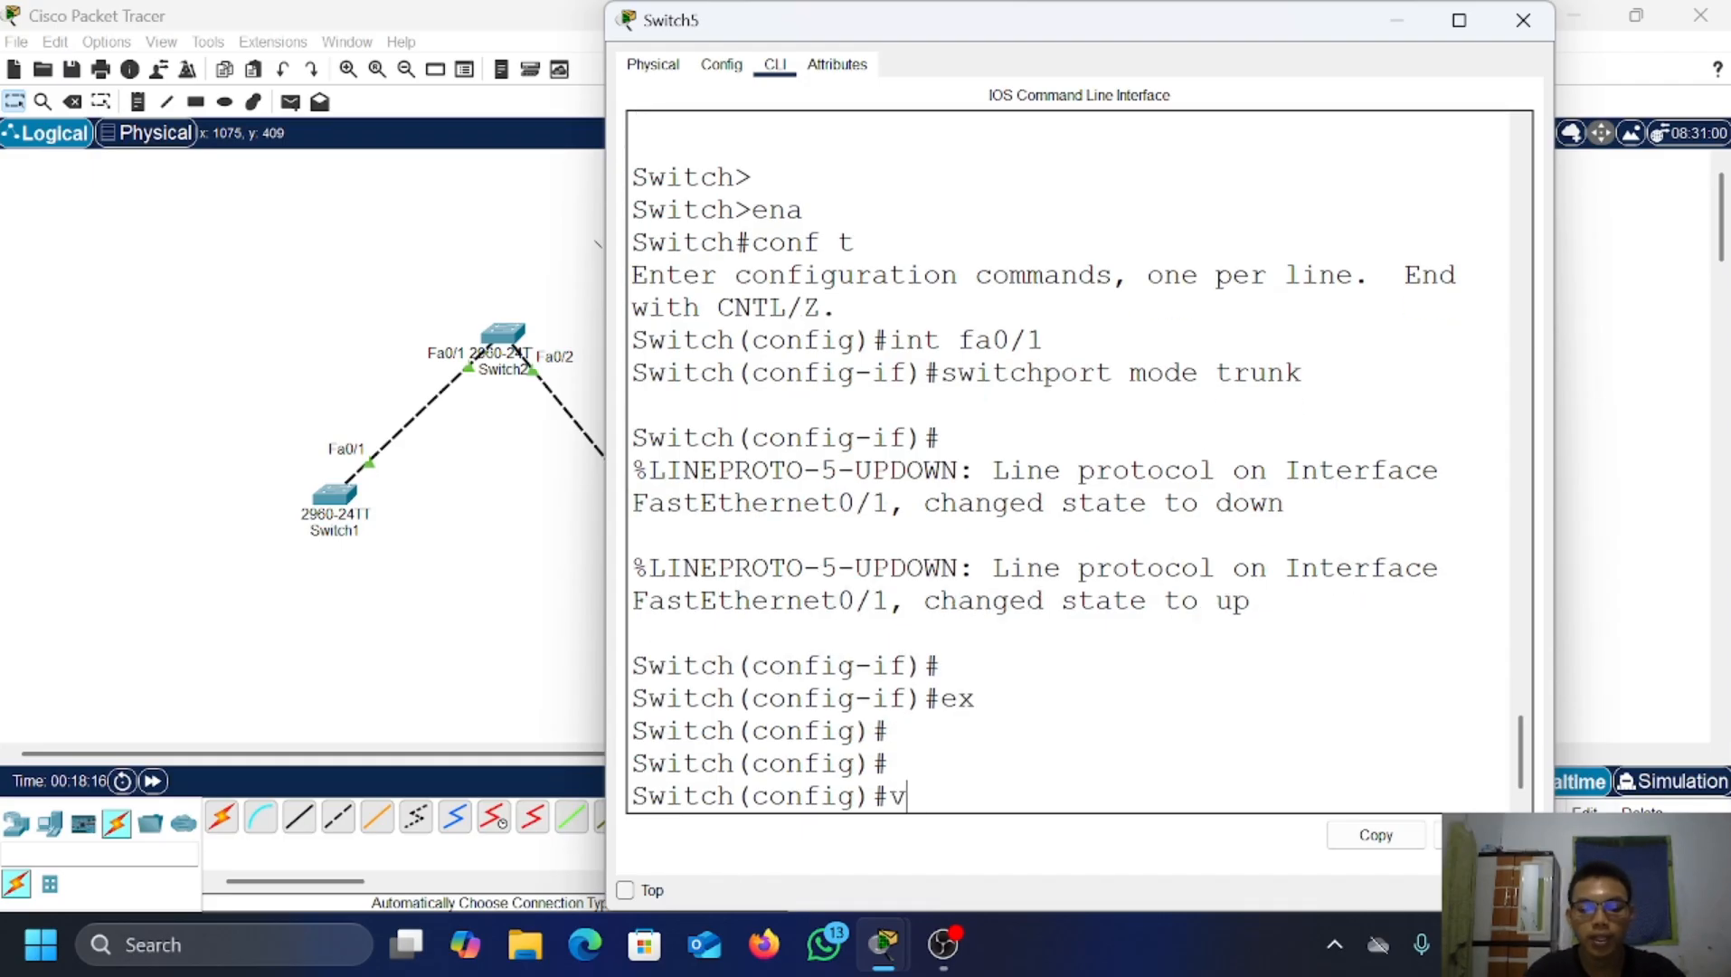
{"action": "type", "text": "tp mode se"}
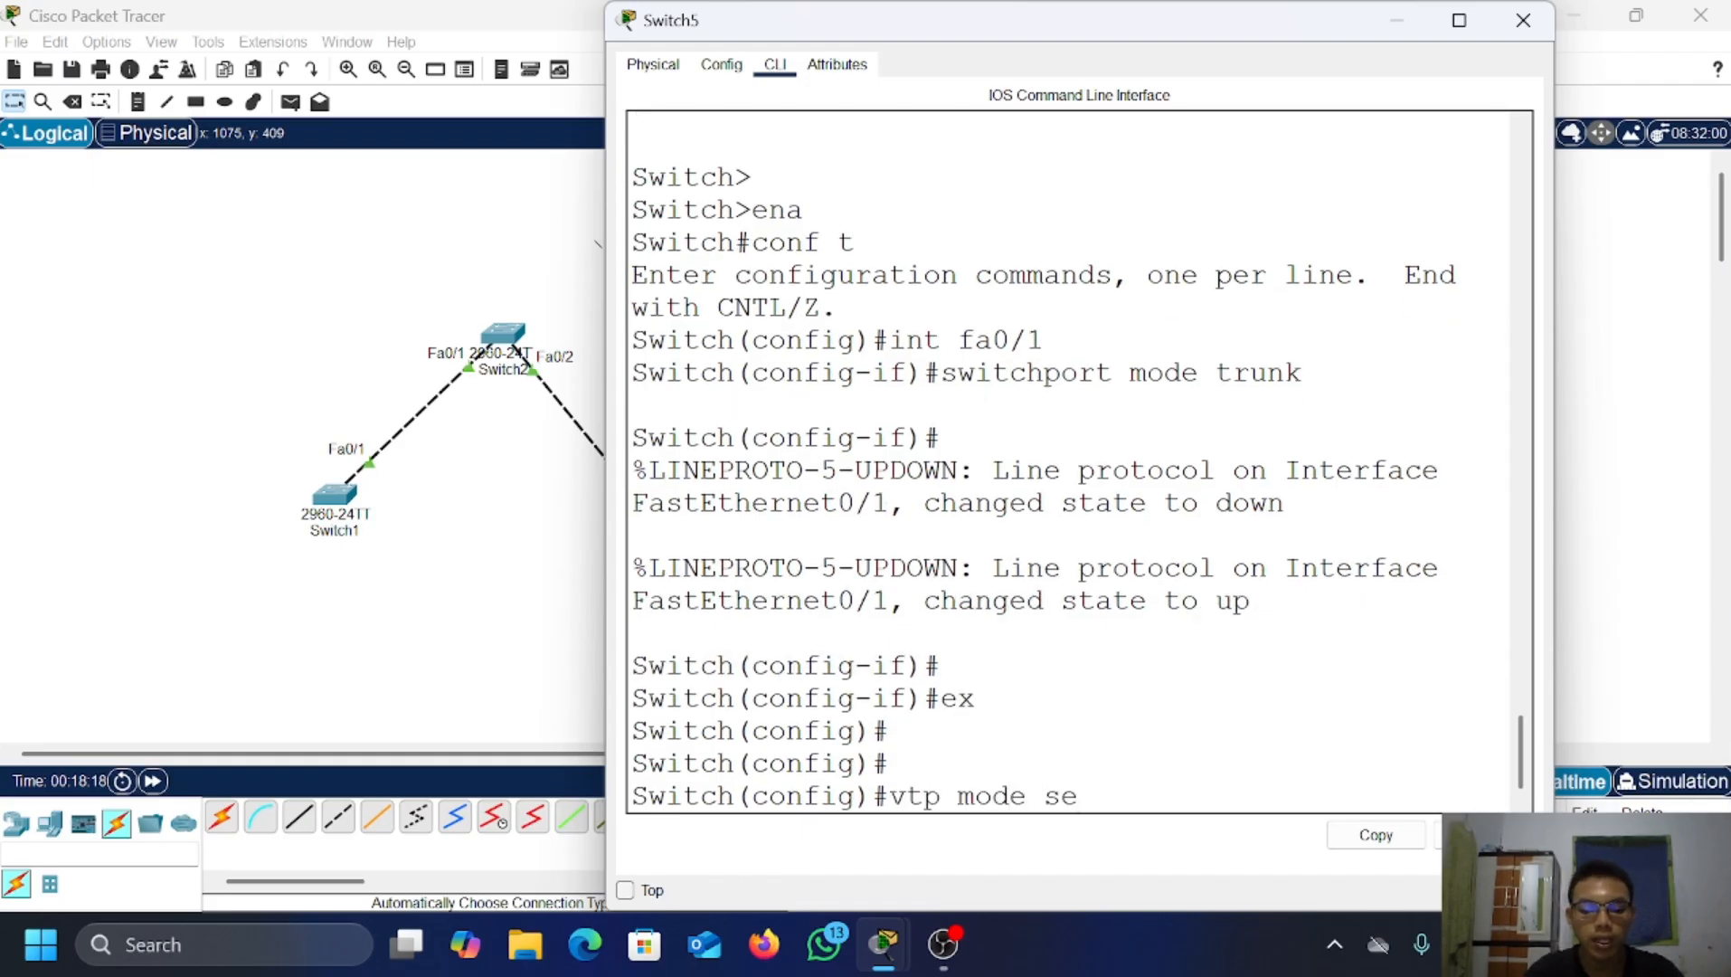
{"action": "type", "text": "rver"}
{"action": "key", "text": "Return"}
Step: Set Switch5's VTP domain to fariz.com and set its VTP password
{"action": "type", "text": "vt"}
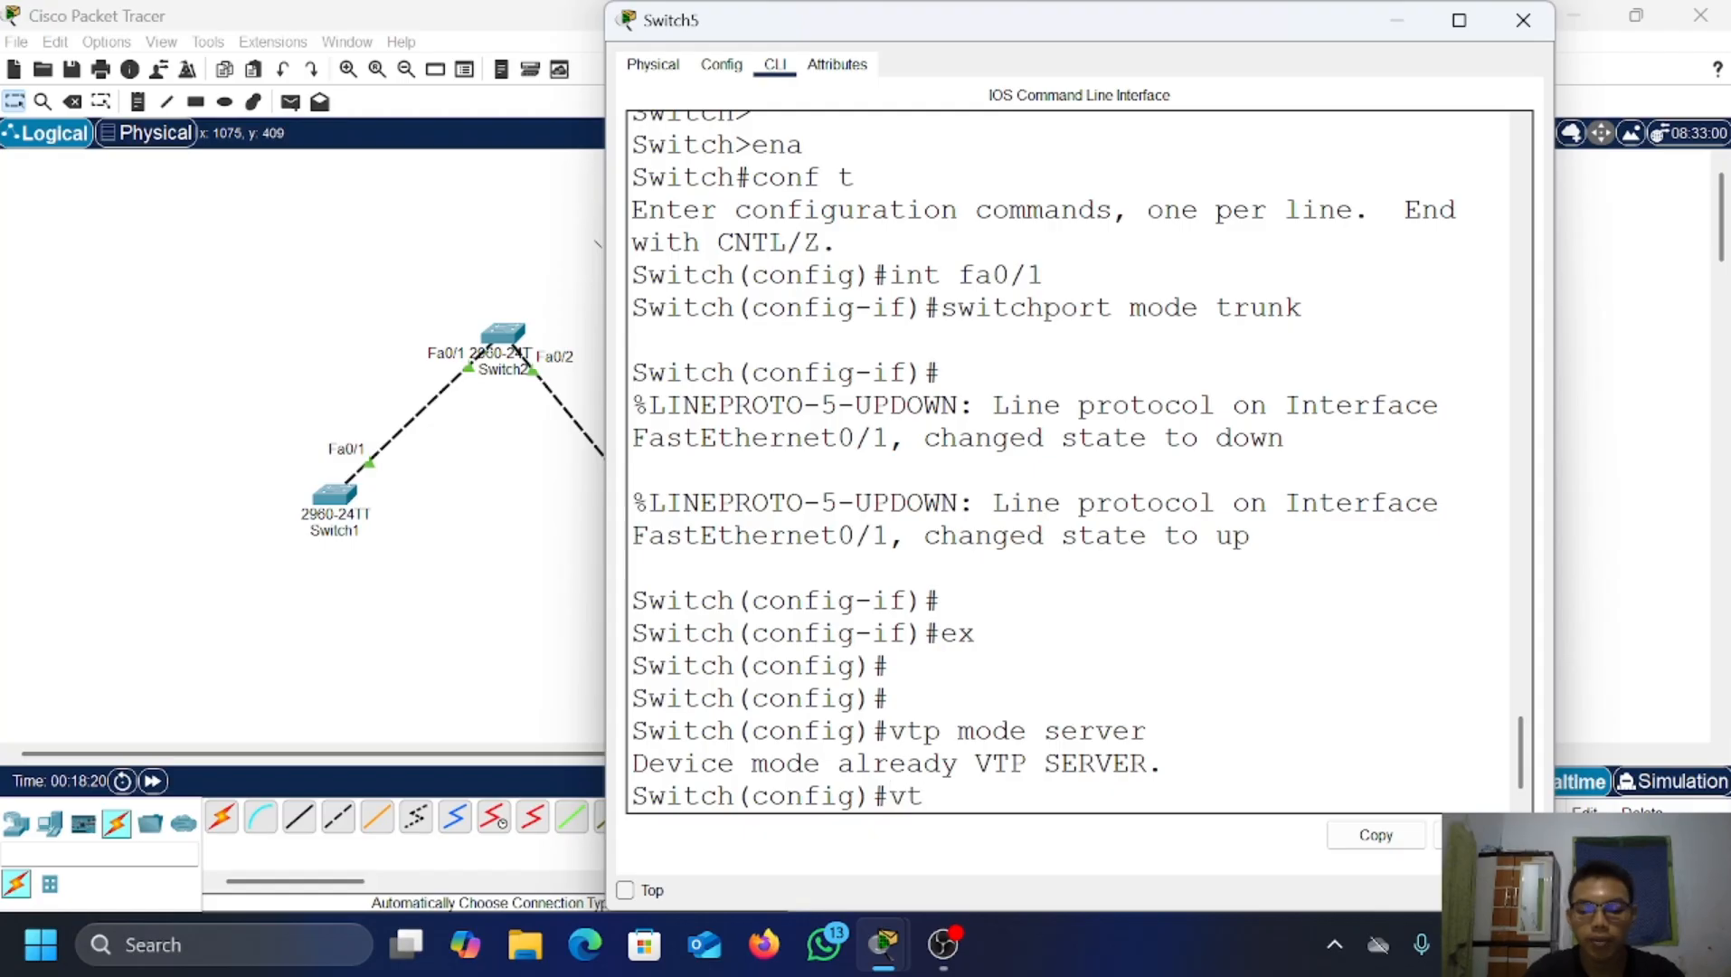
{"action": "type", "text": "p do"}
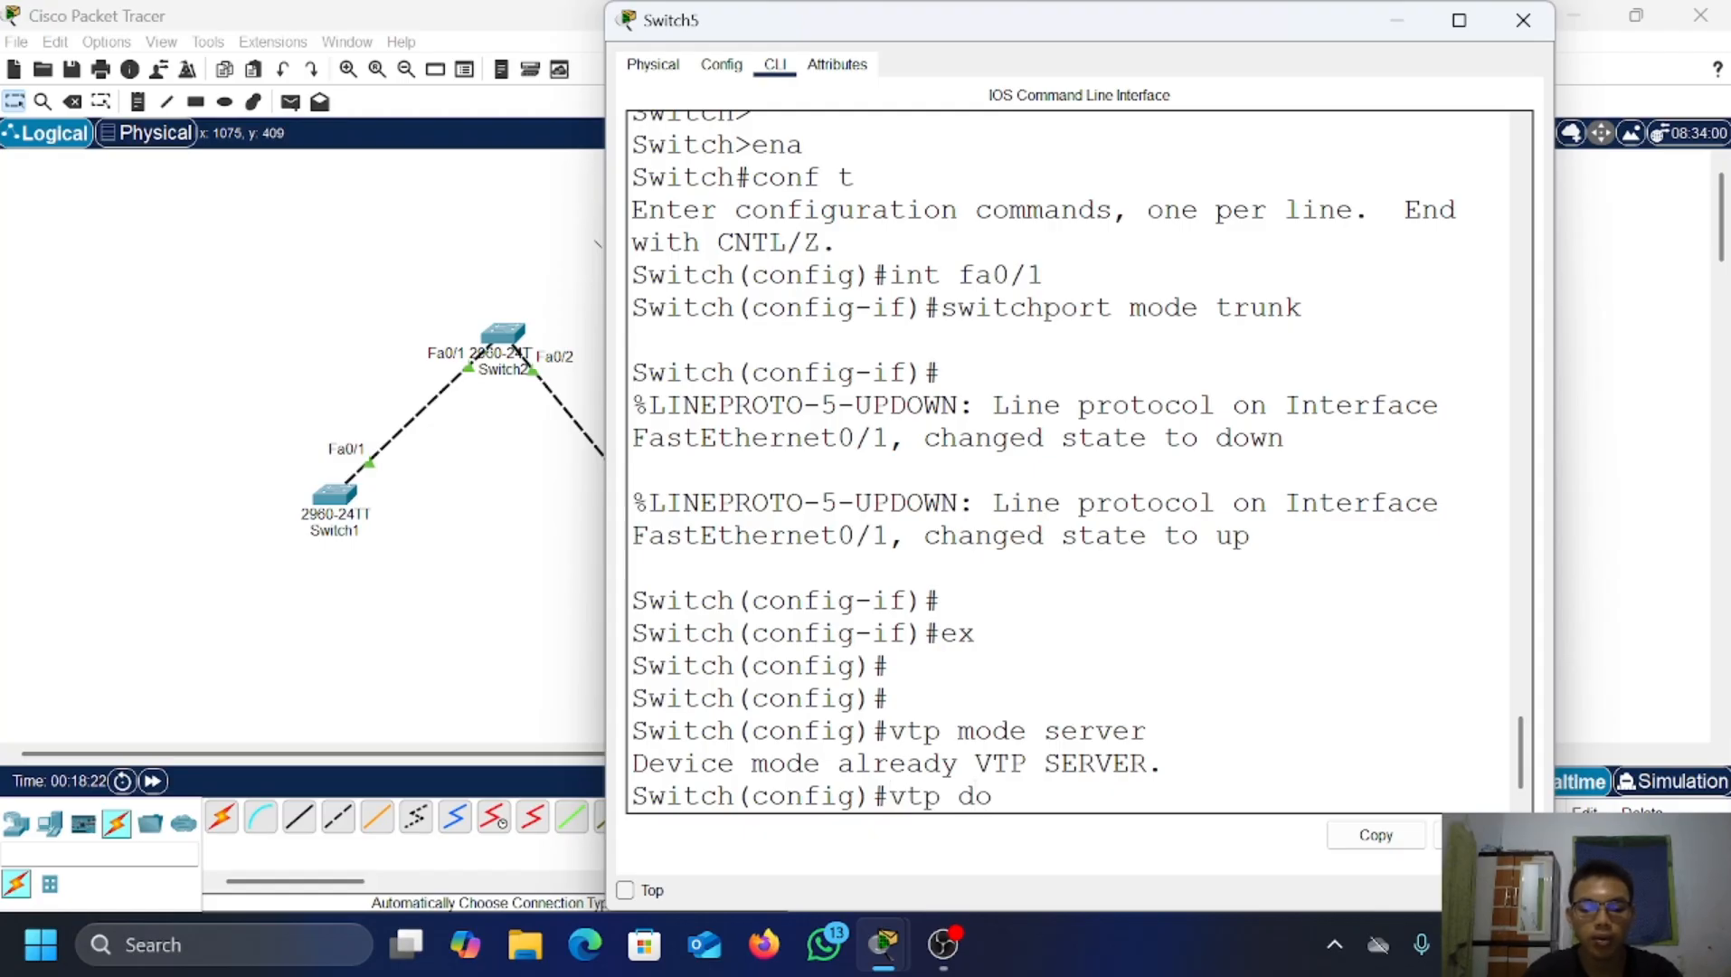
{"action": "type", "text": "main s"}
{"action": "key", "text": "BackSpace"}
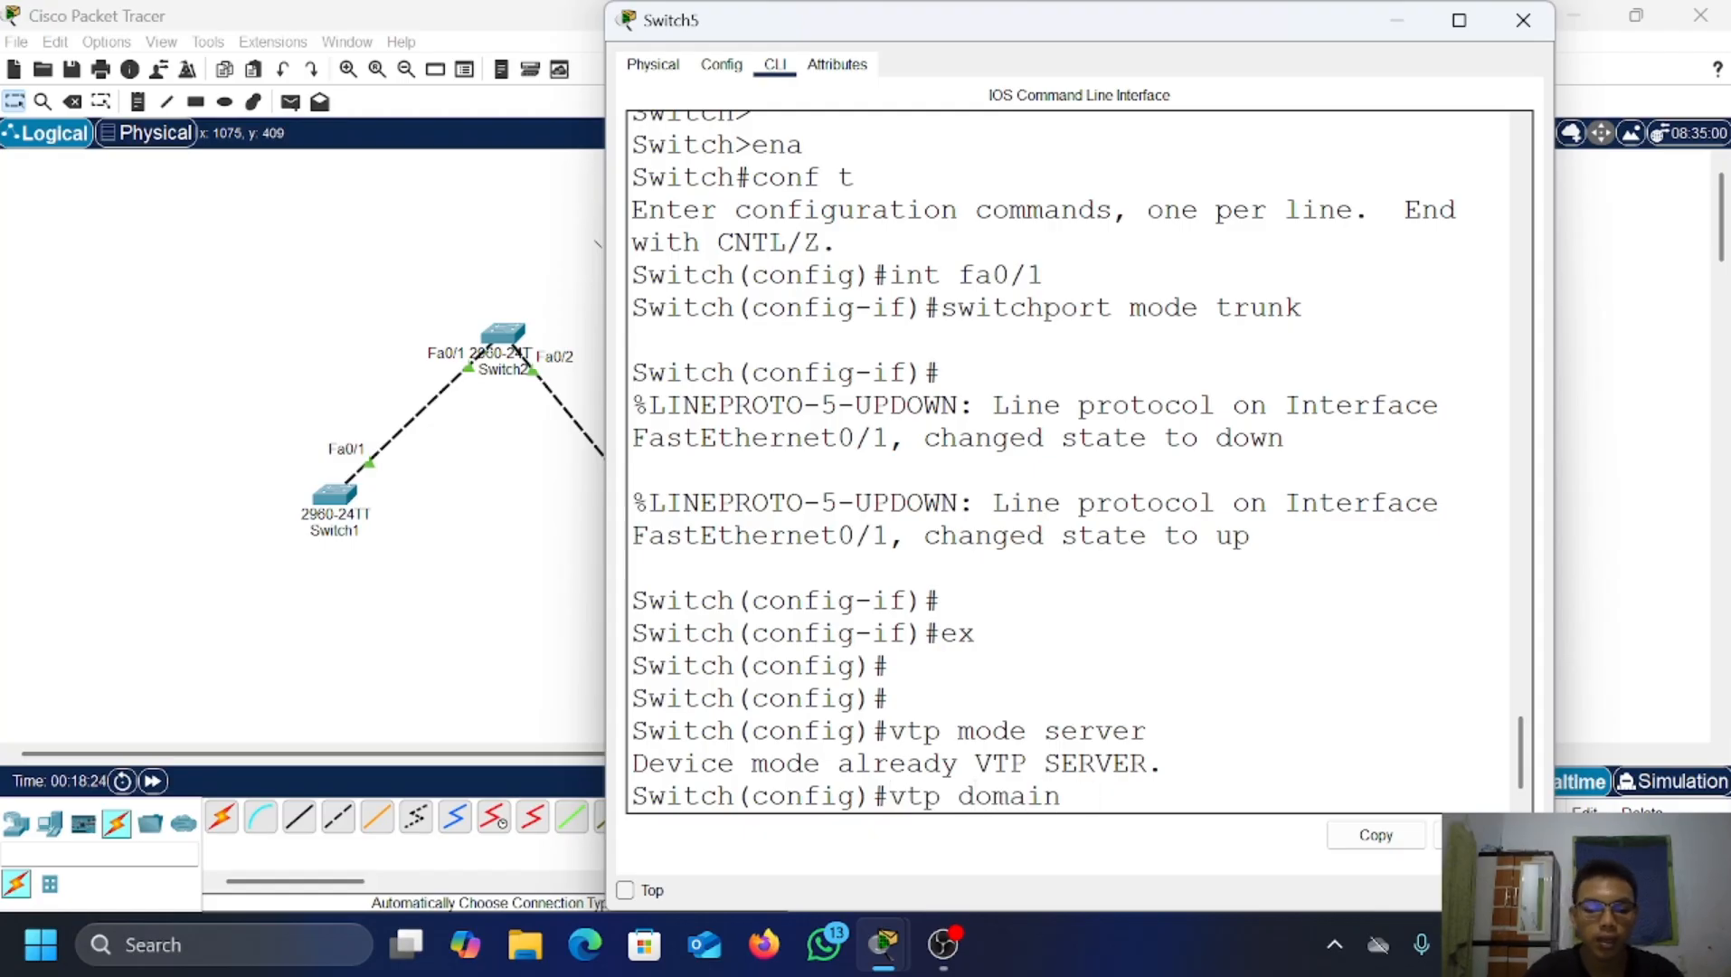
{"action": "type", "text": "fariz."}
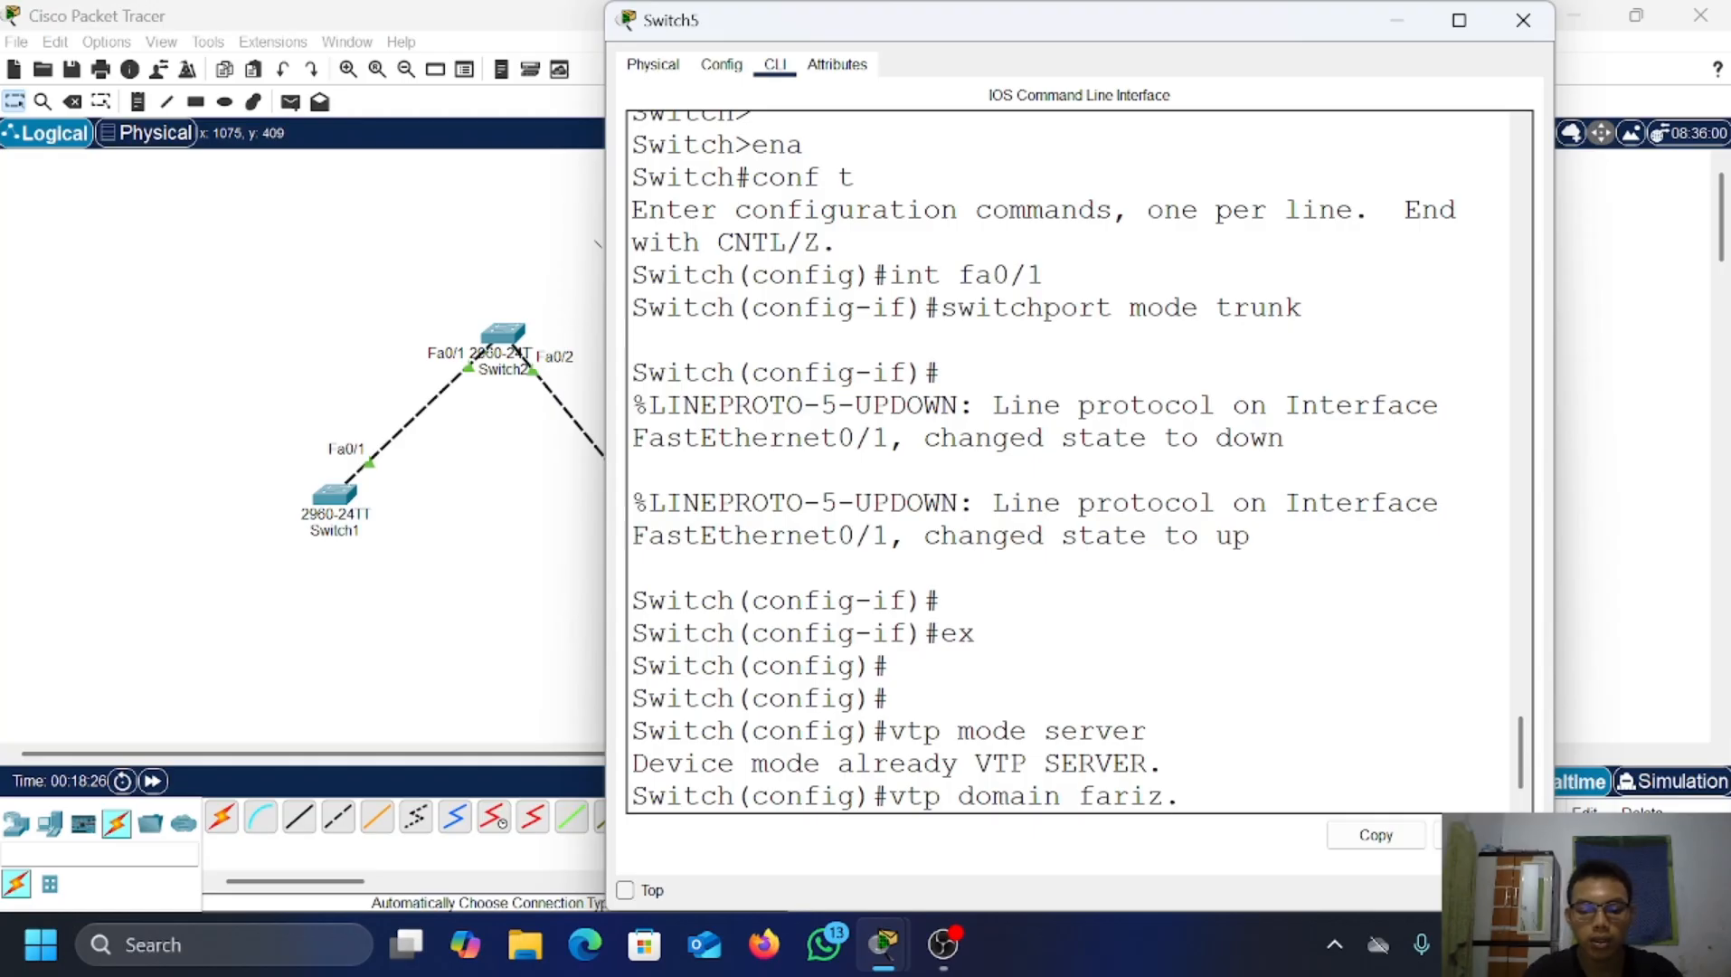
{"action": "type", "text": "com"}
{"action": "key", "text": "Return"}
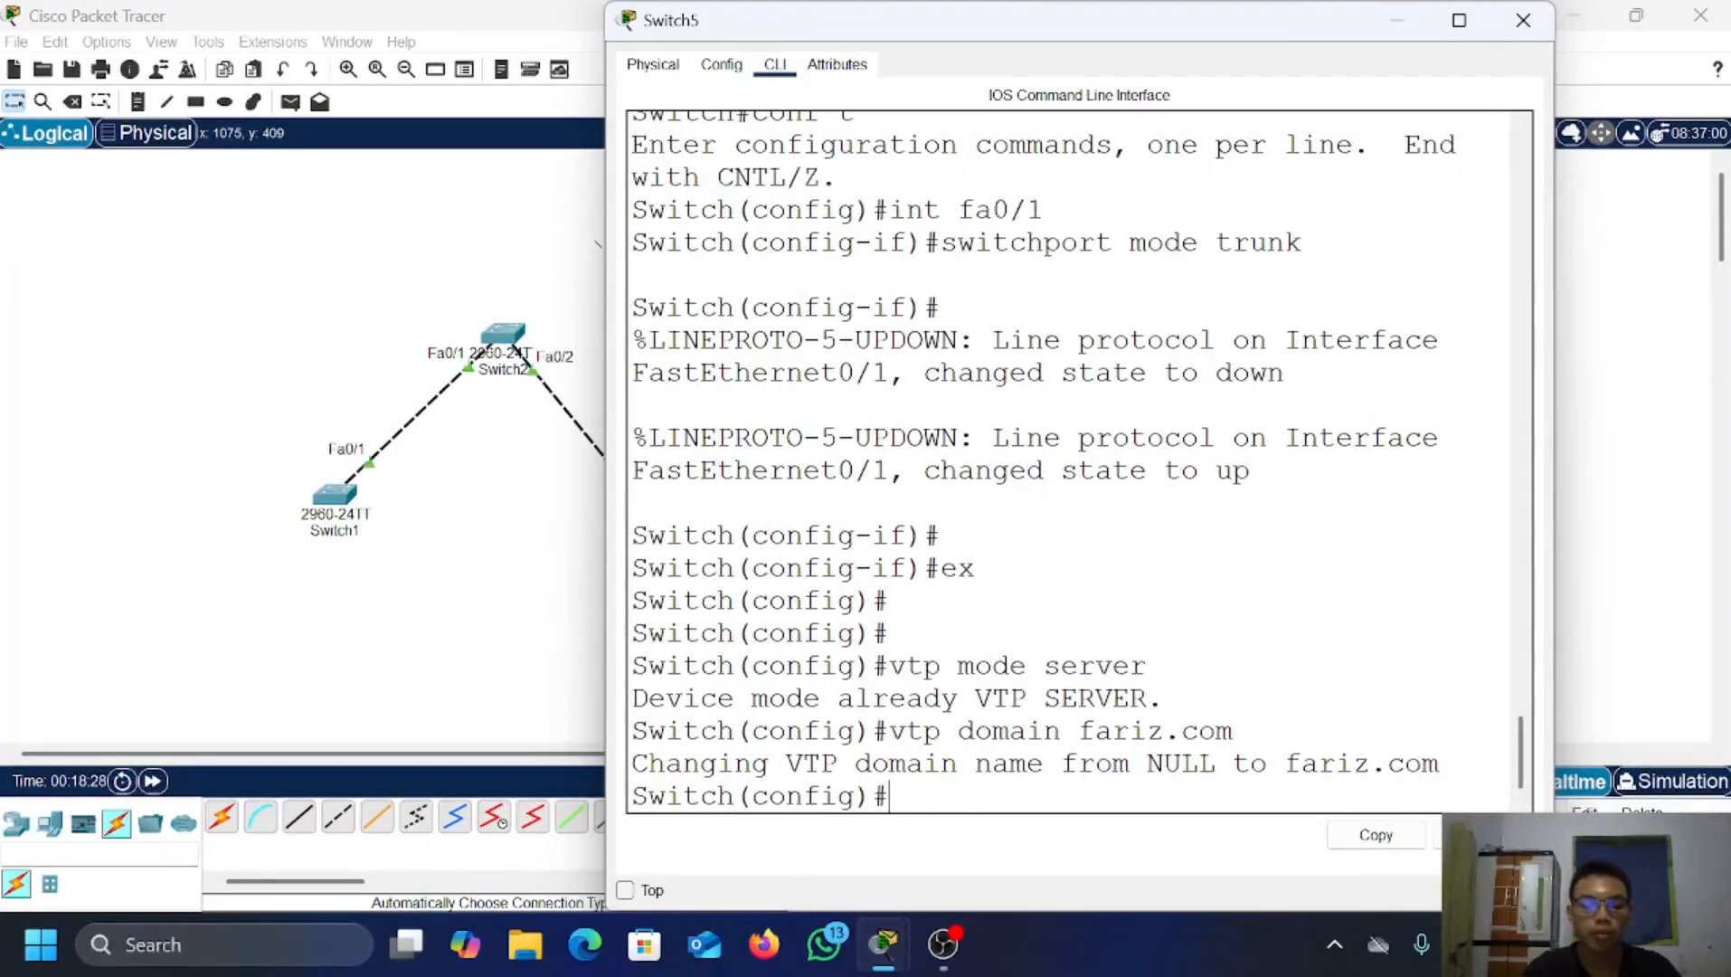
{"action": "type", "text": "vtp"}
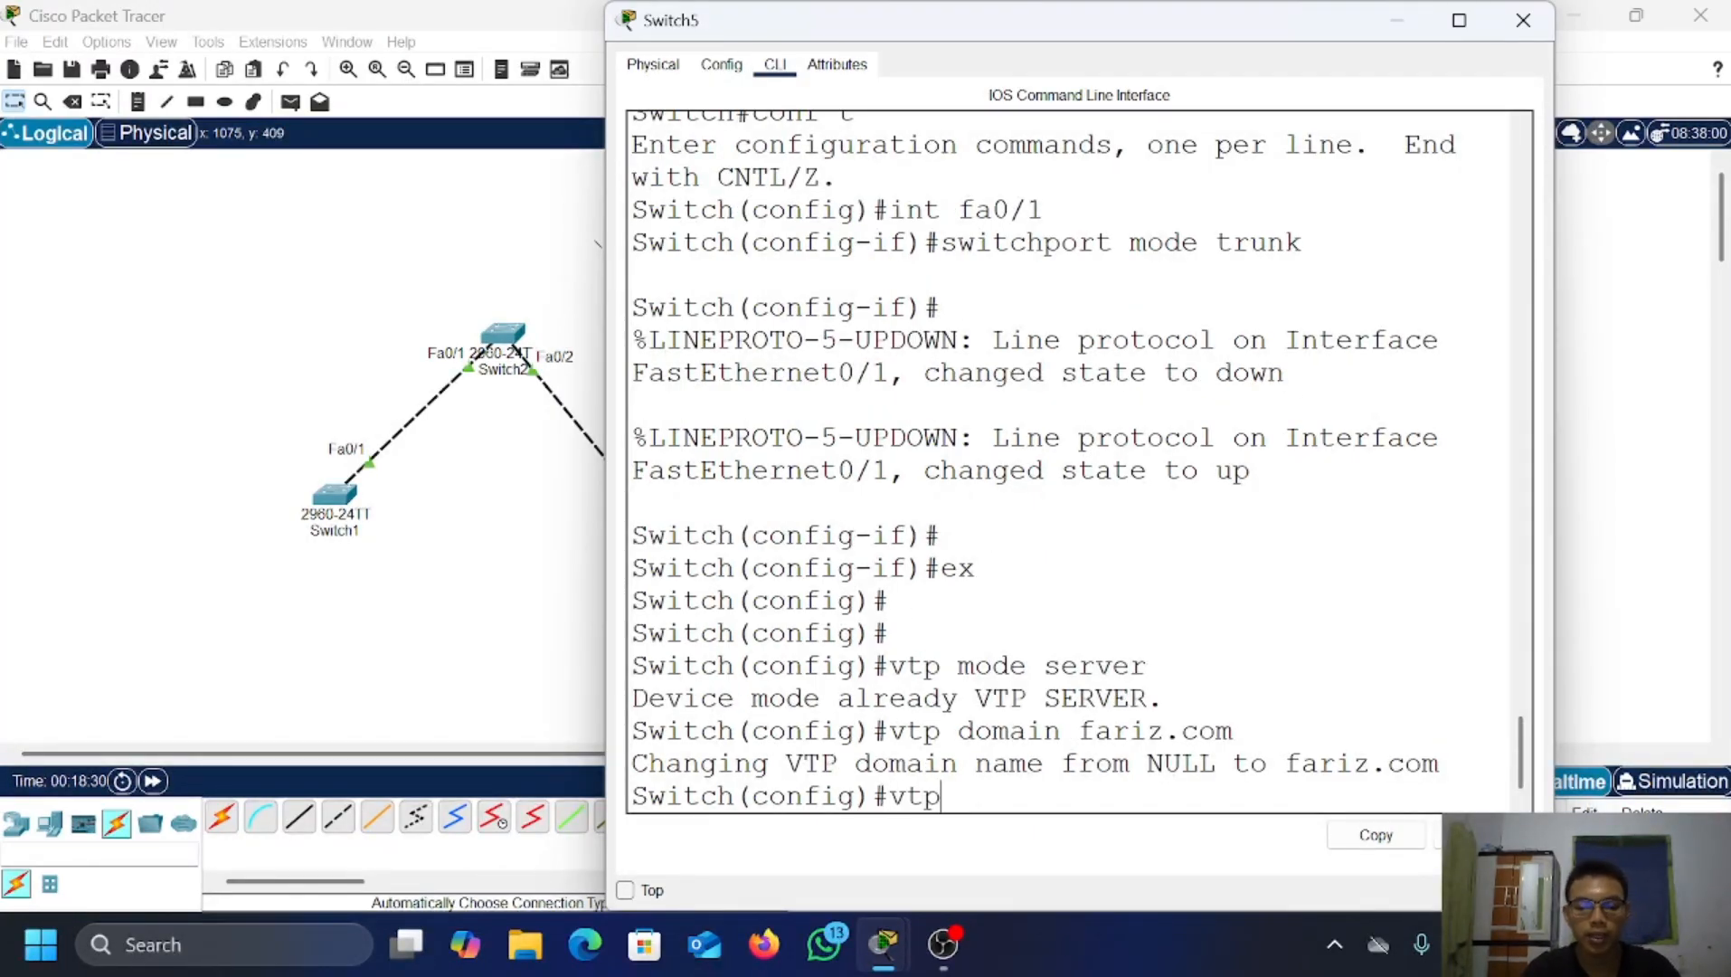
{"action": "type", "text": "p"}
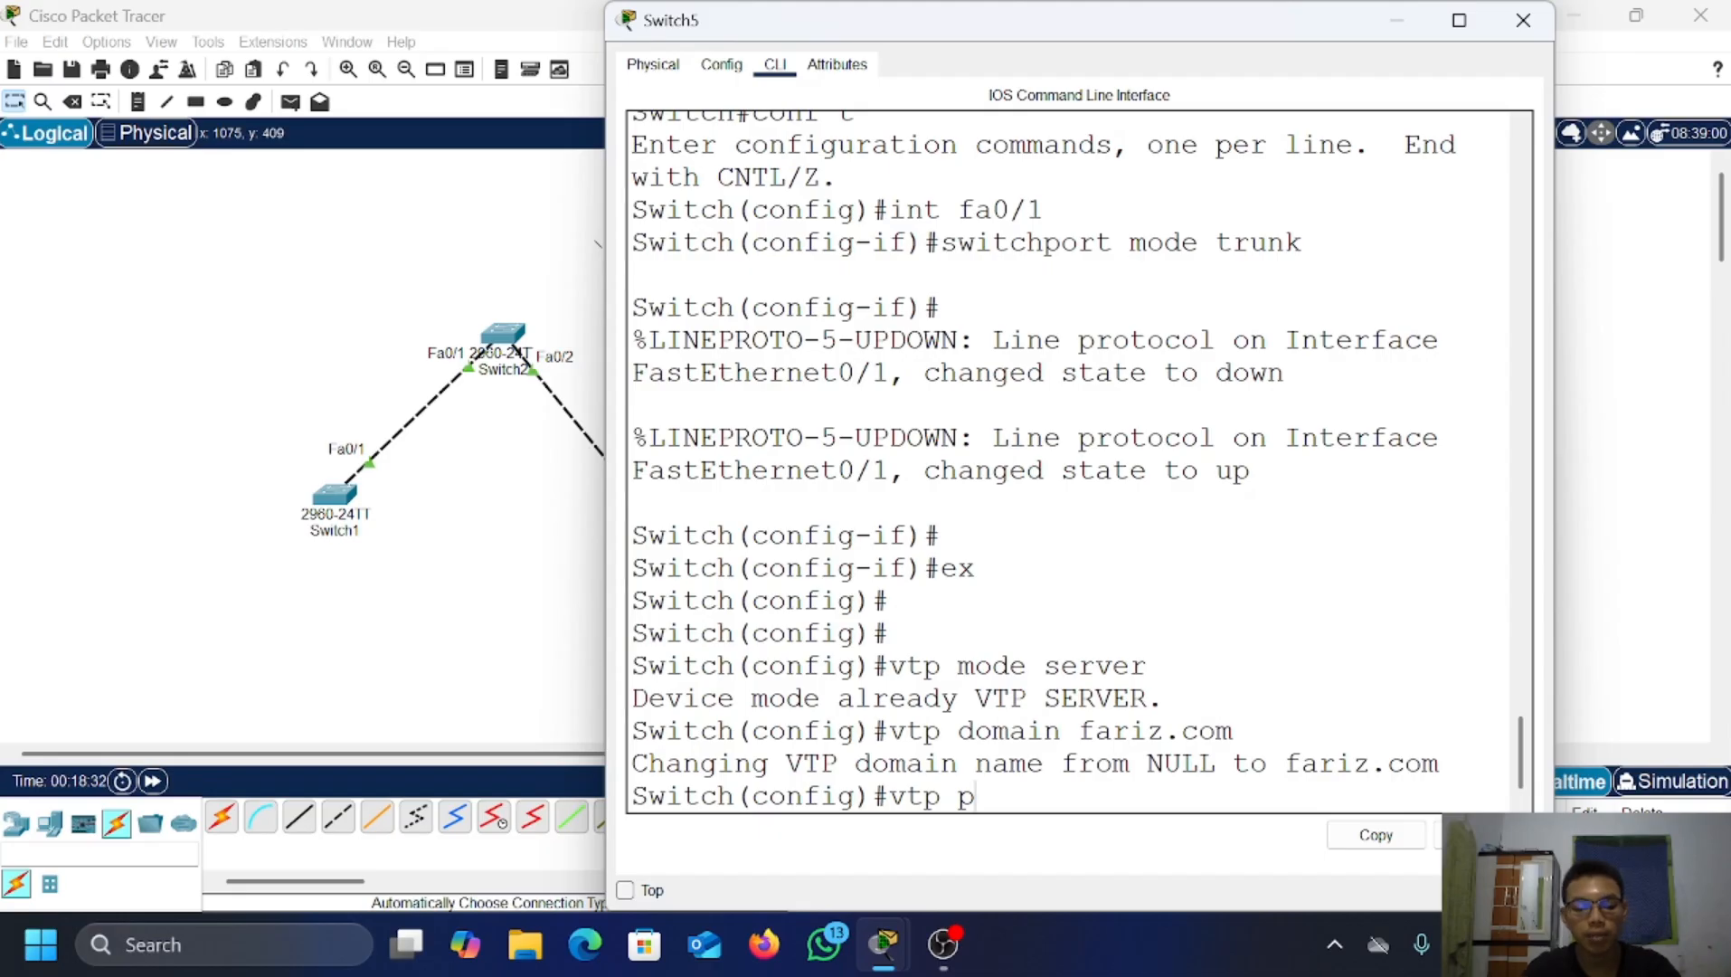
{"action": "type", "text": "asswo"}
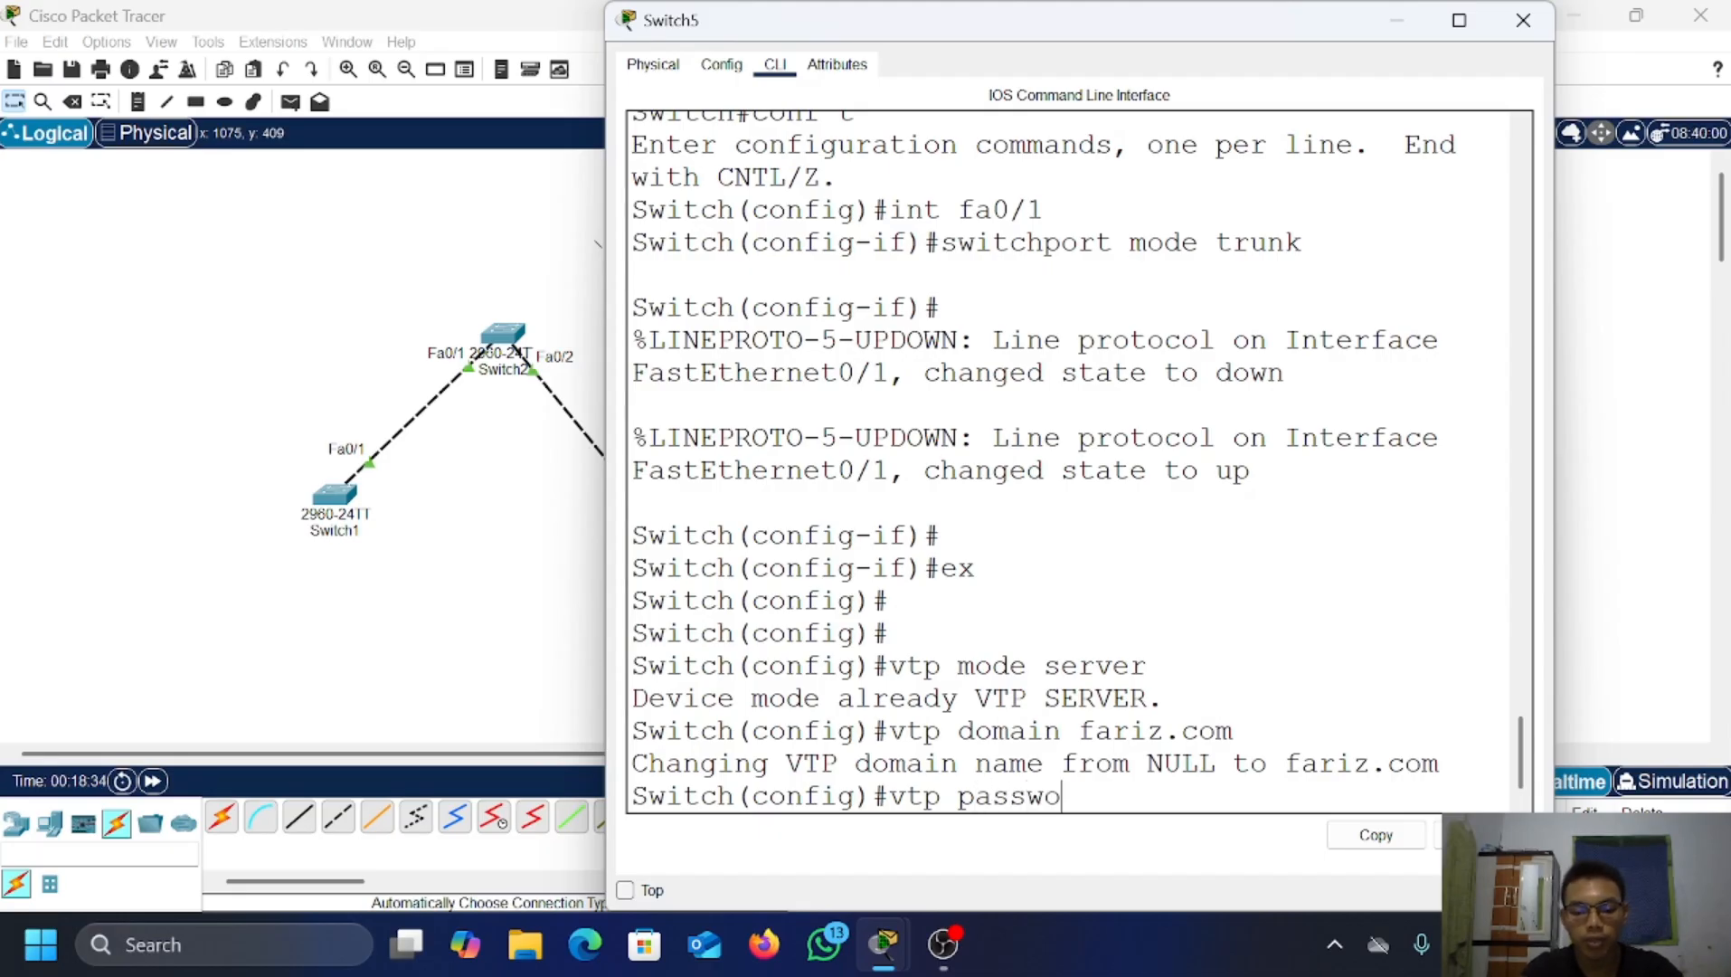
{"action": "type", "text": "rd 123"}
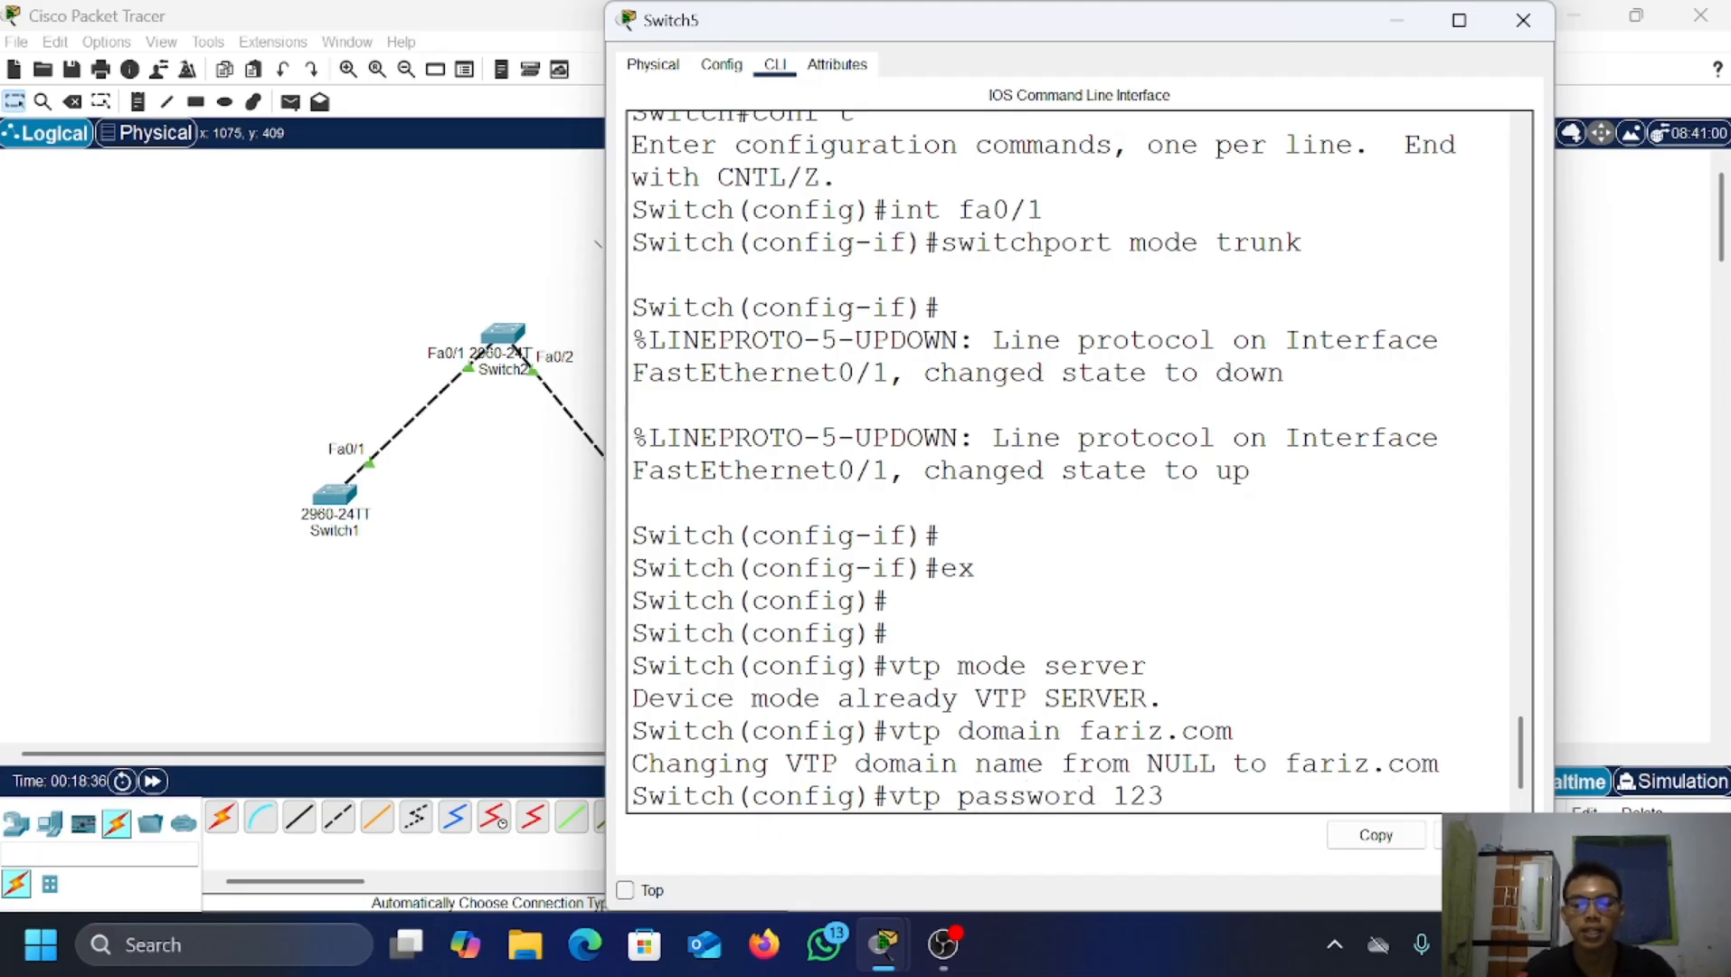
{"action": "key", "text": "Return"}
{"action": "key", "text": "Return"}
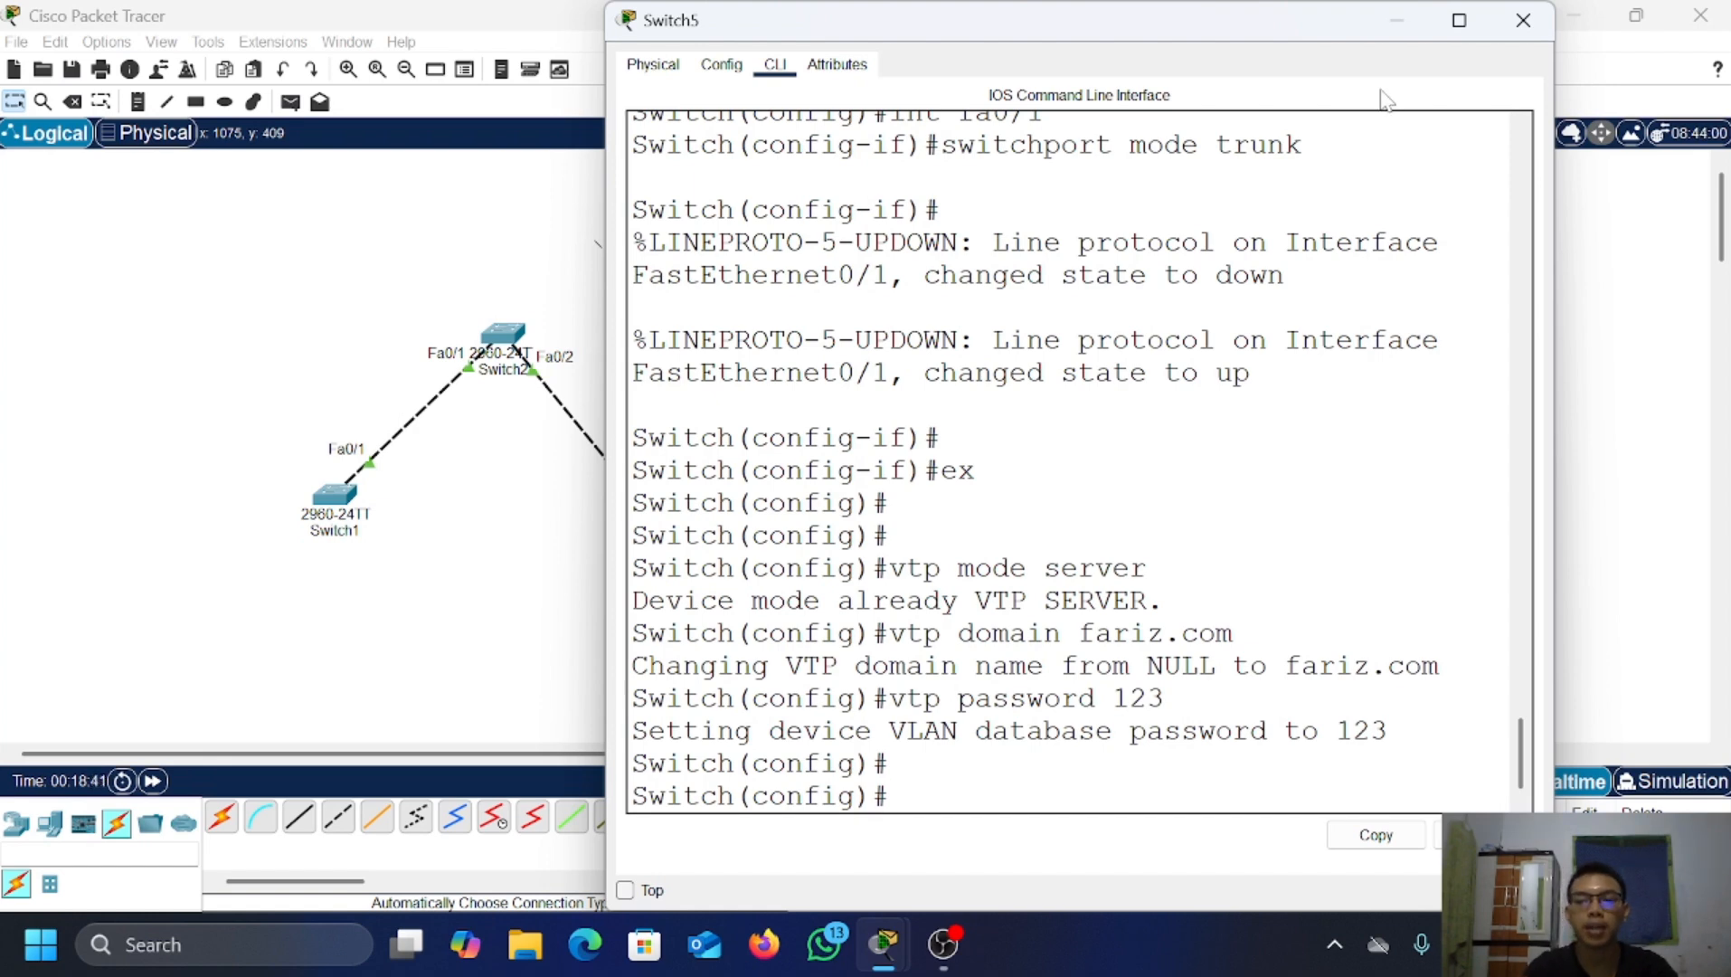
{"action": "left_click", "coordinate": [1393, 25]}
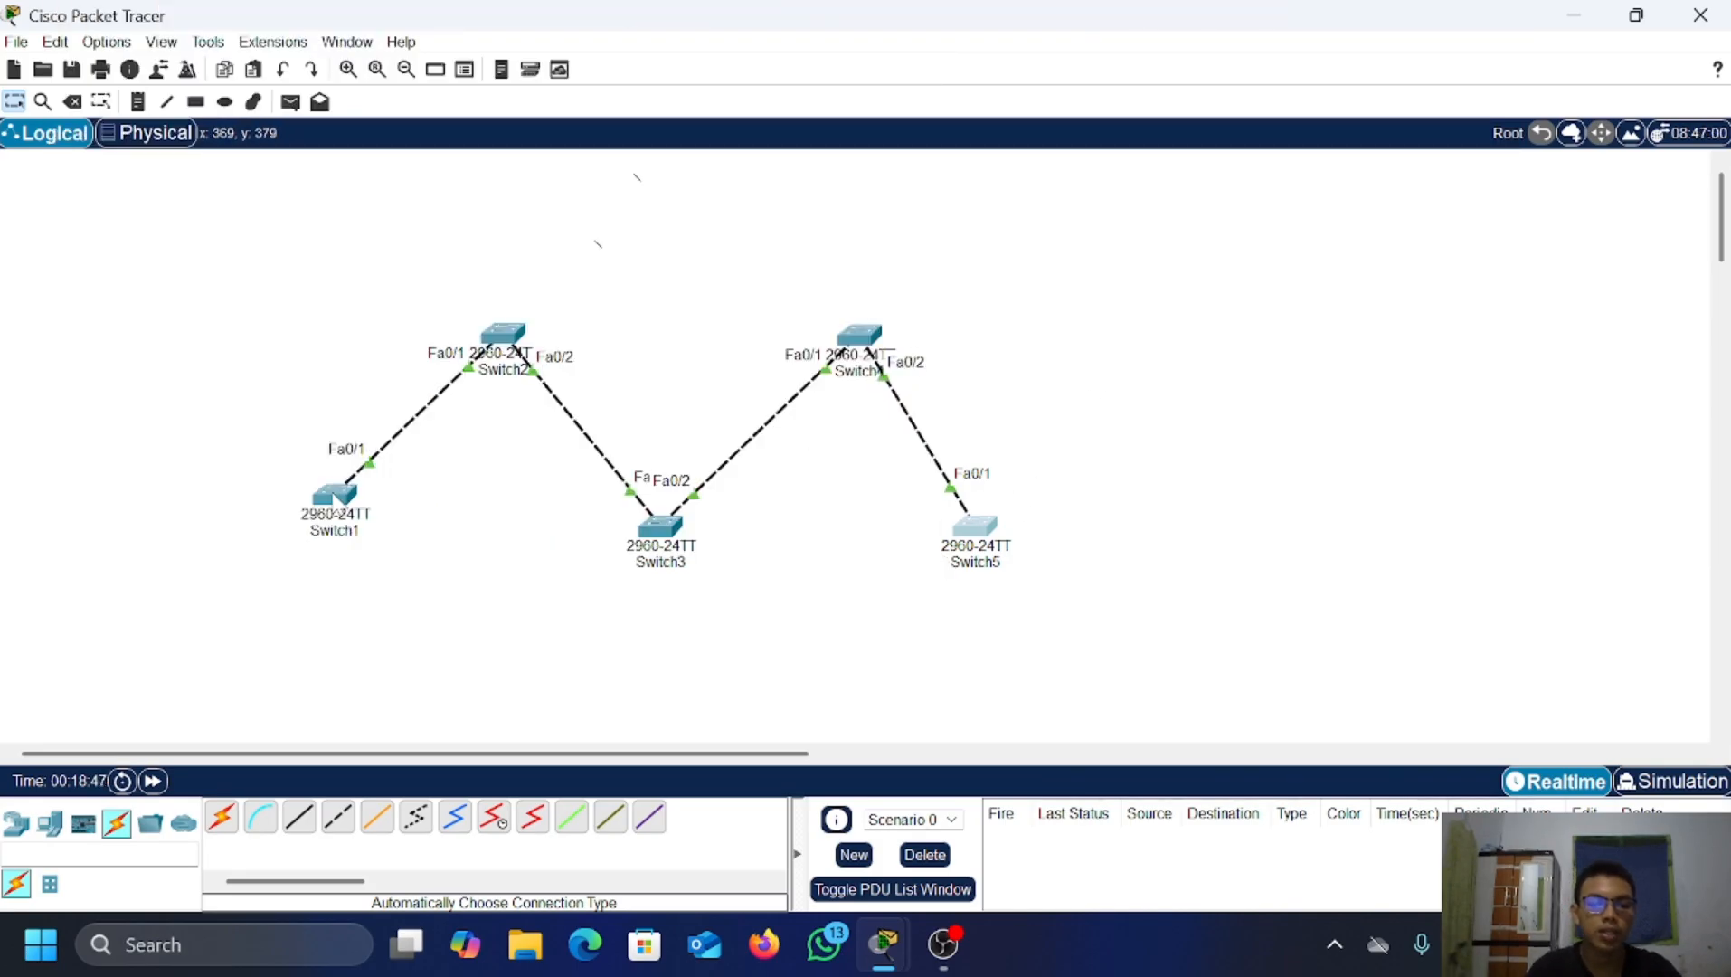
Step: Create VLAN 2 named a on Switch1
{"action": "left_click", "coordinate": [337, 495]}
{"action": "key", "text": "Return"}
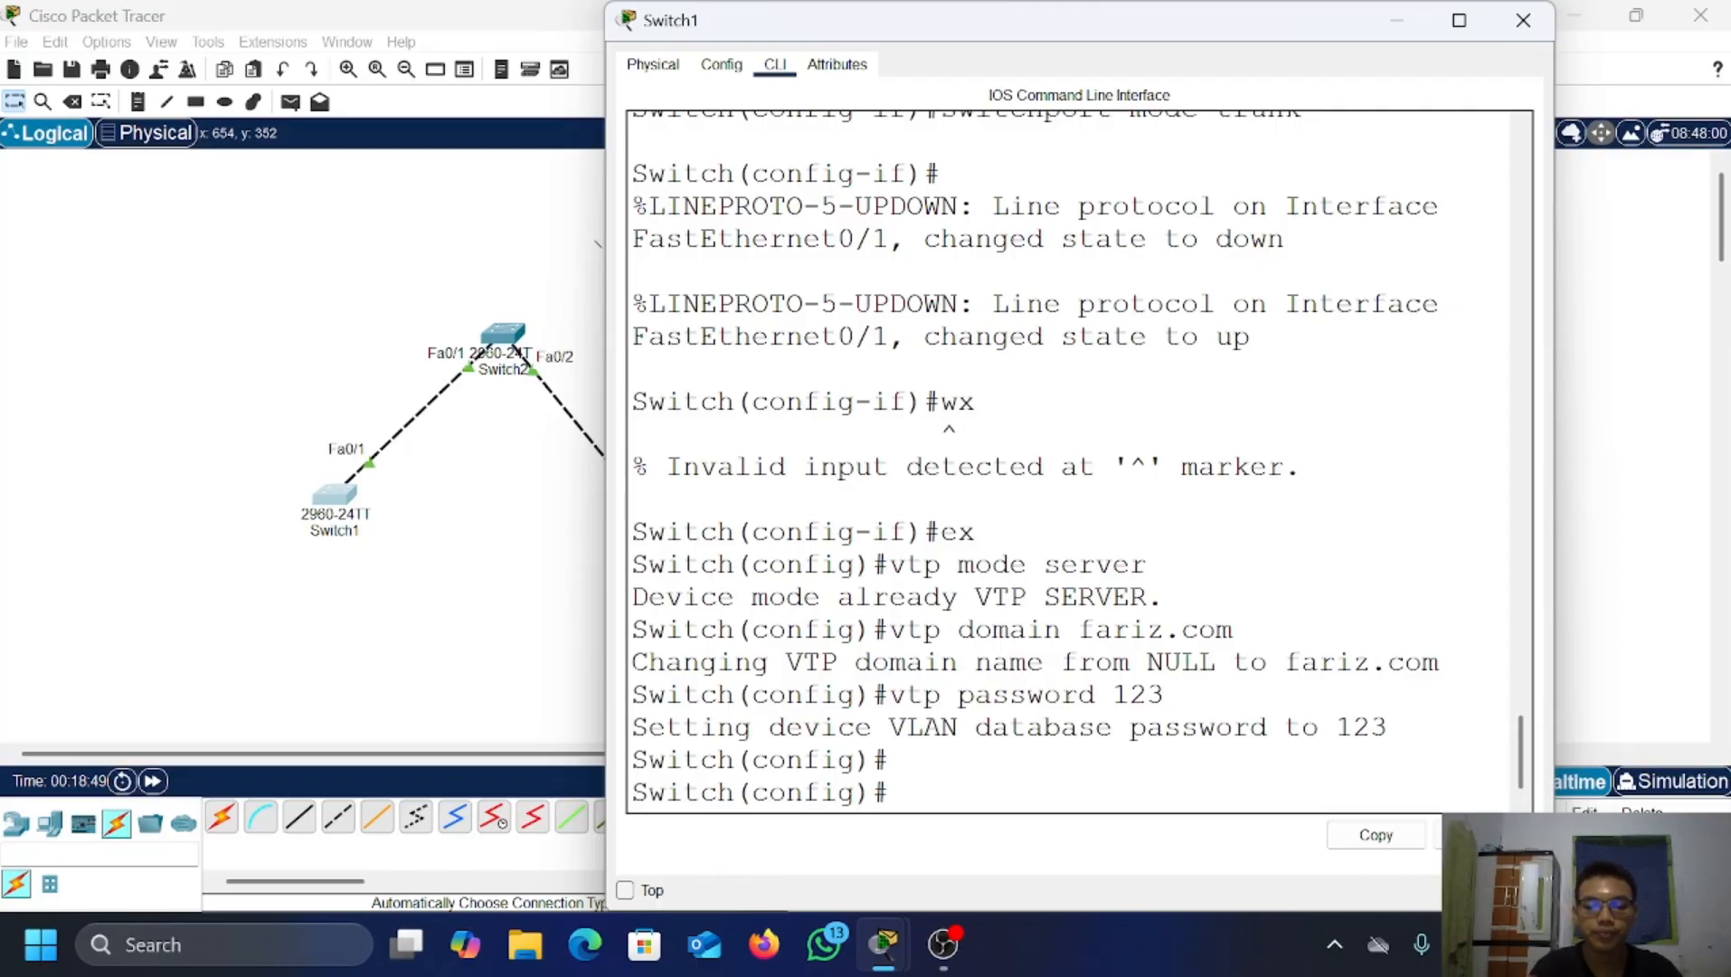
{"action": "key", "text": "Return"}
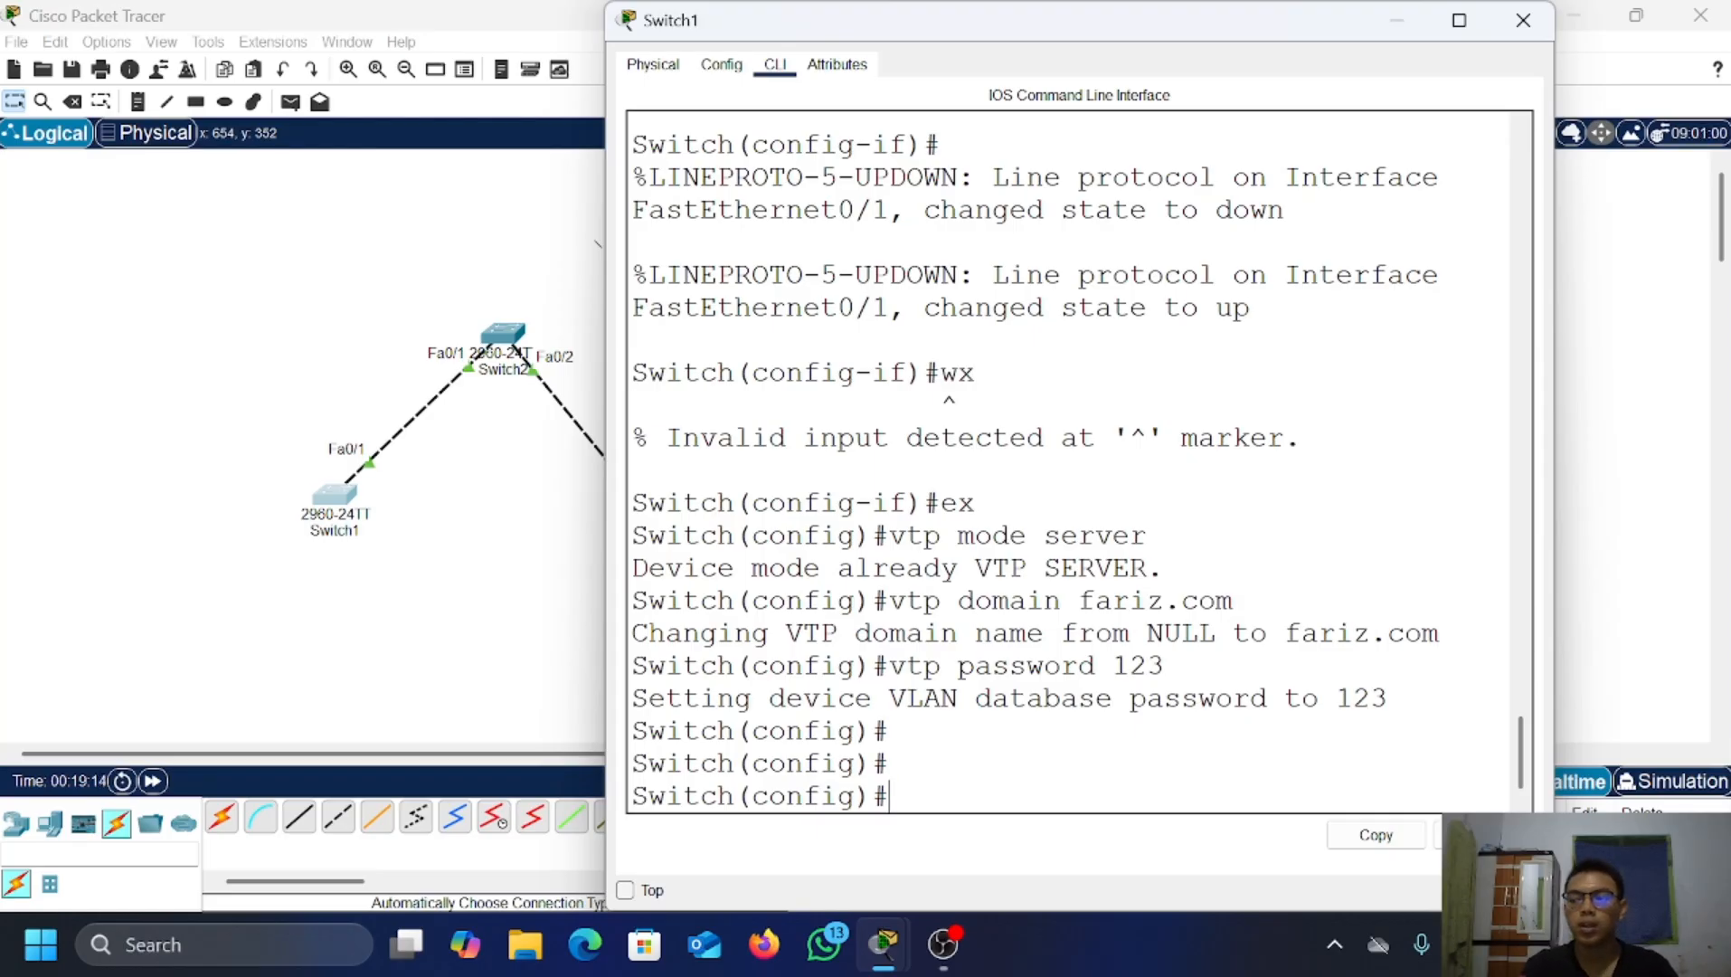
{"action": "type", "text": "vl"}
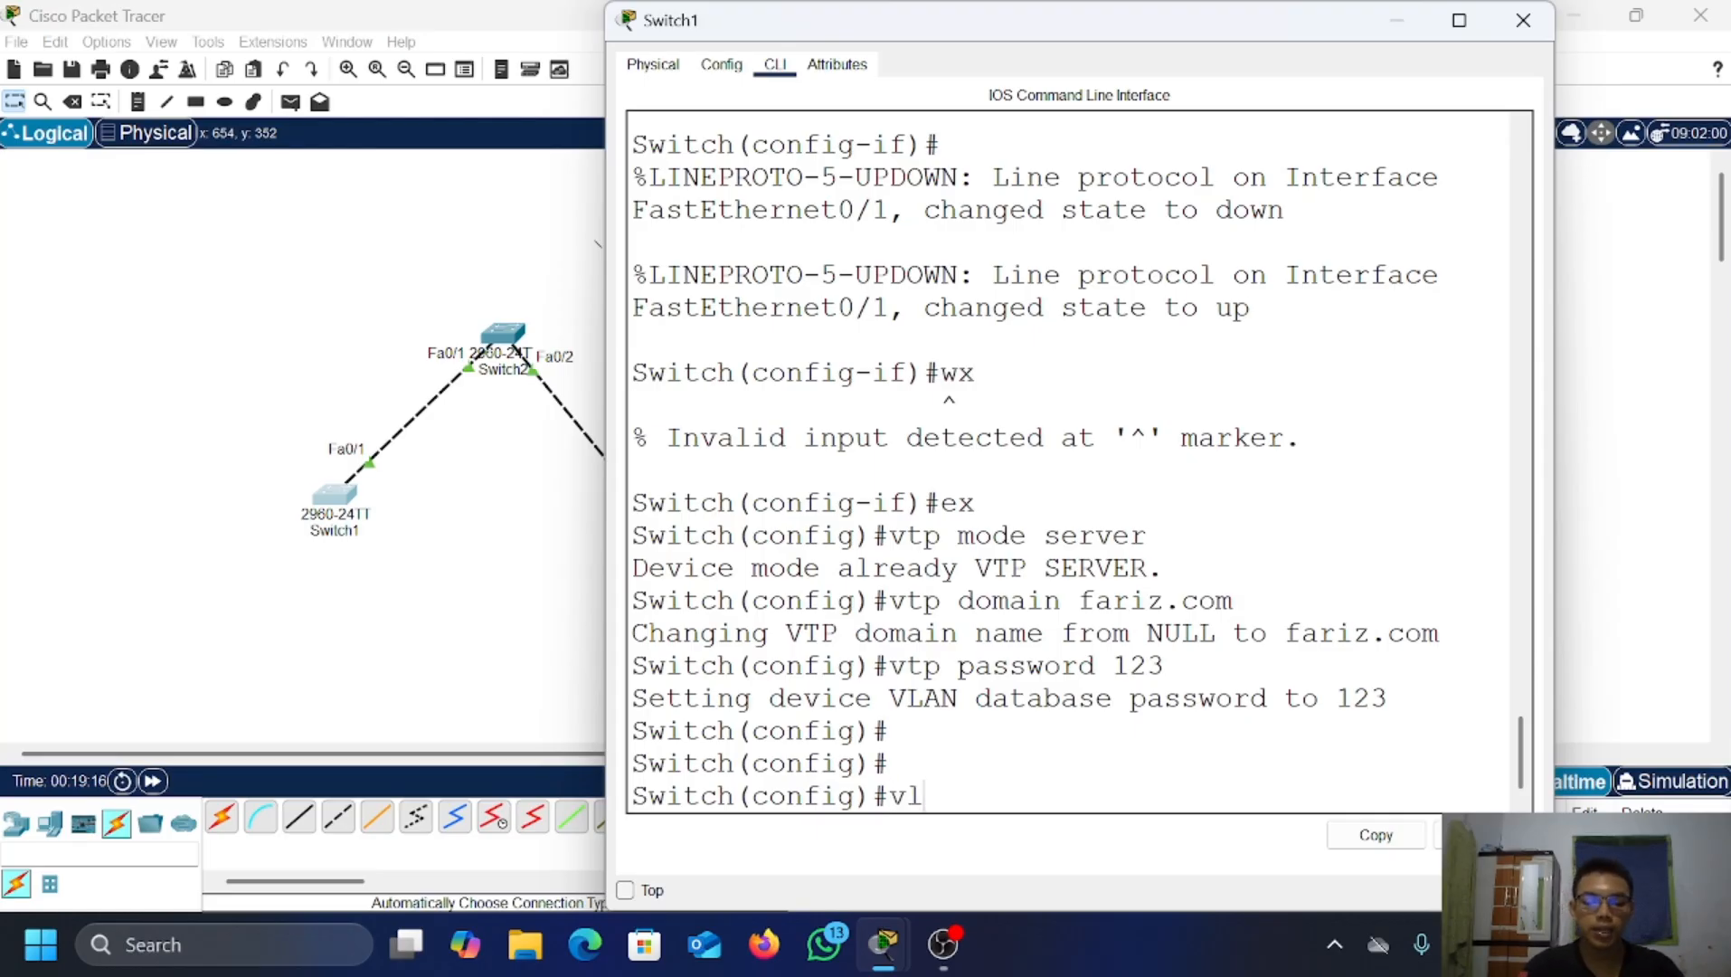
{"action": "type", "text": "an 2"}
{"action": "key", "text": "Return"}
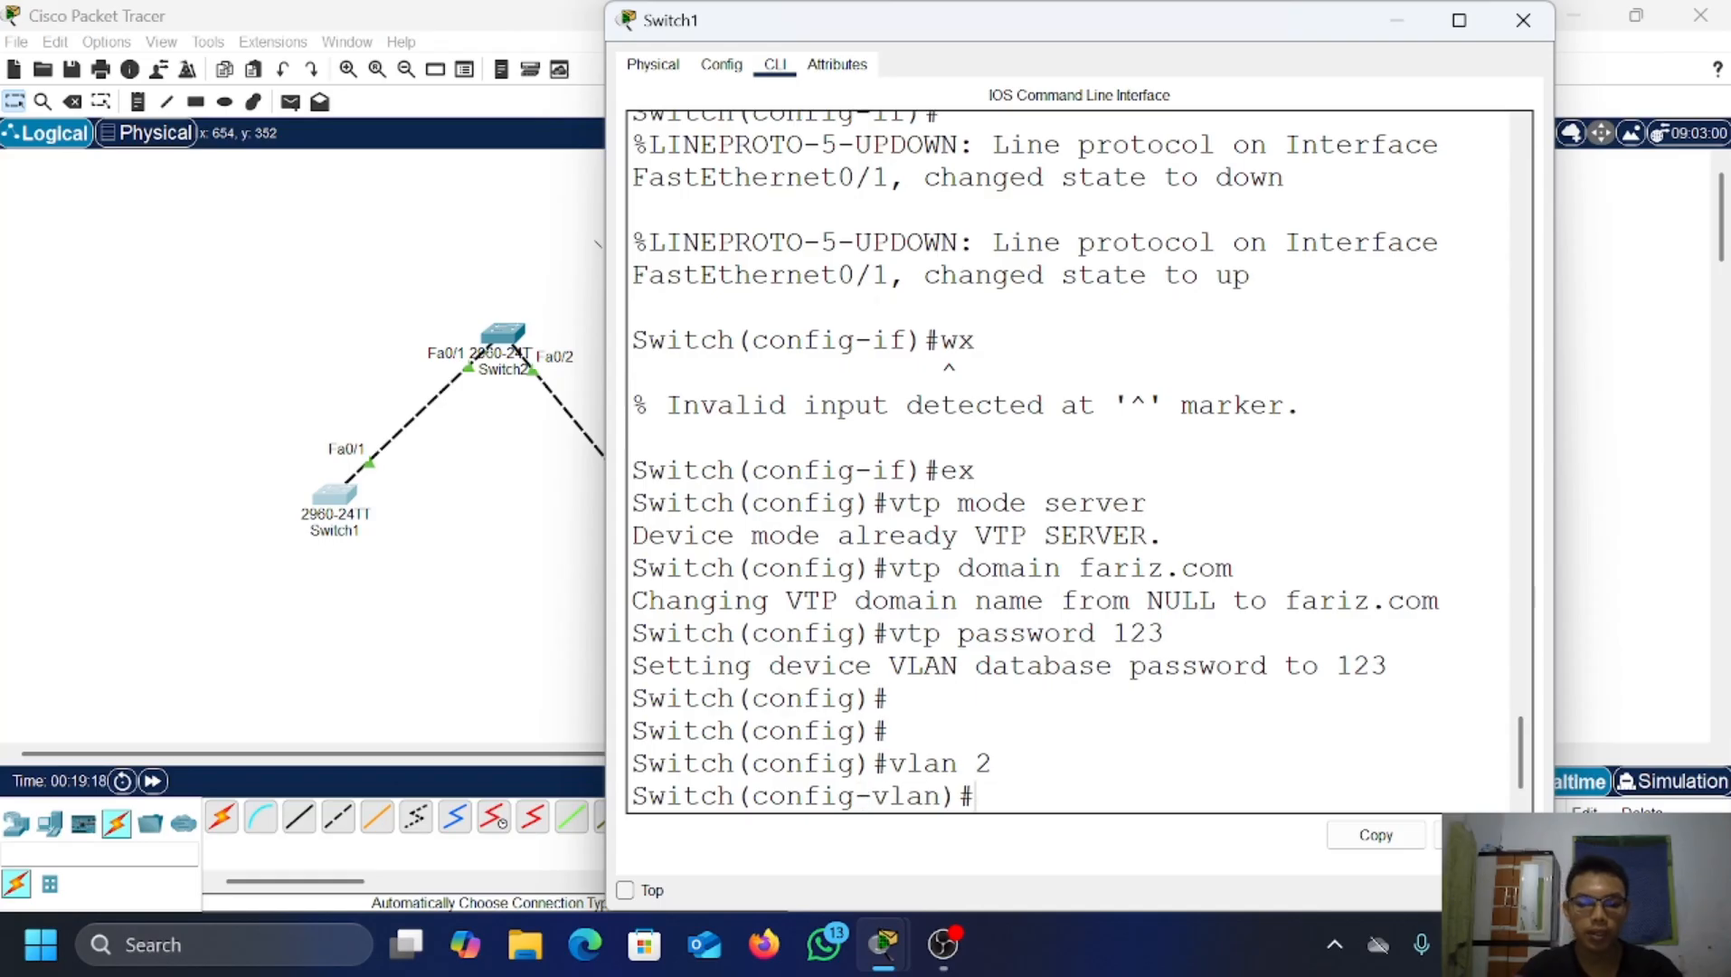
{"action": "type", "text": "name a"}
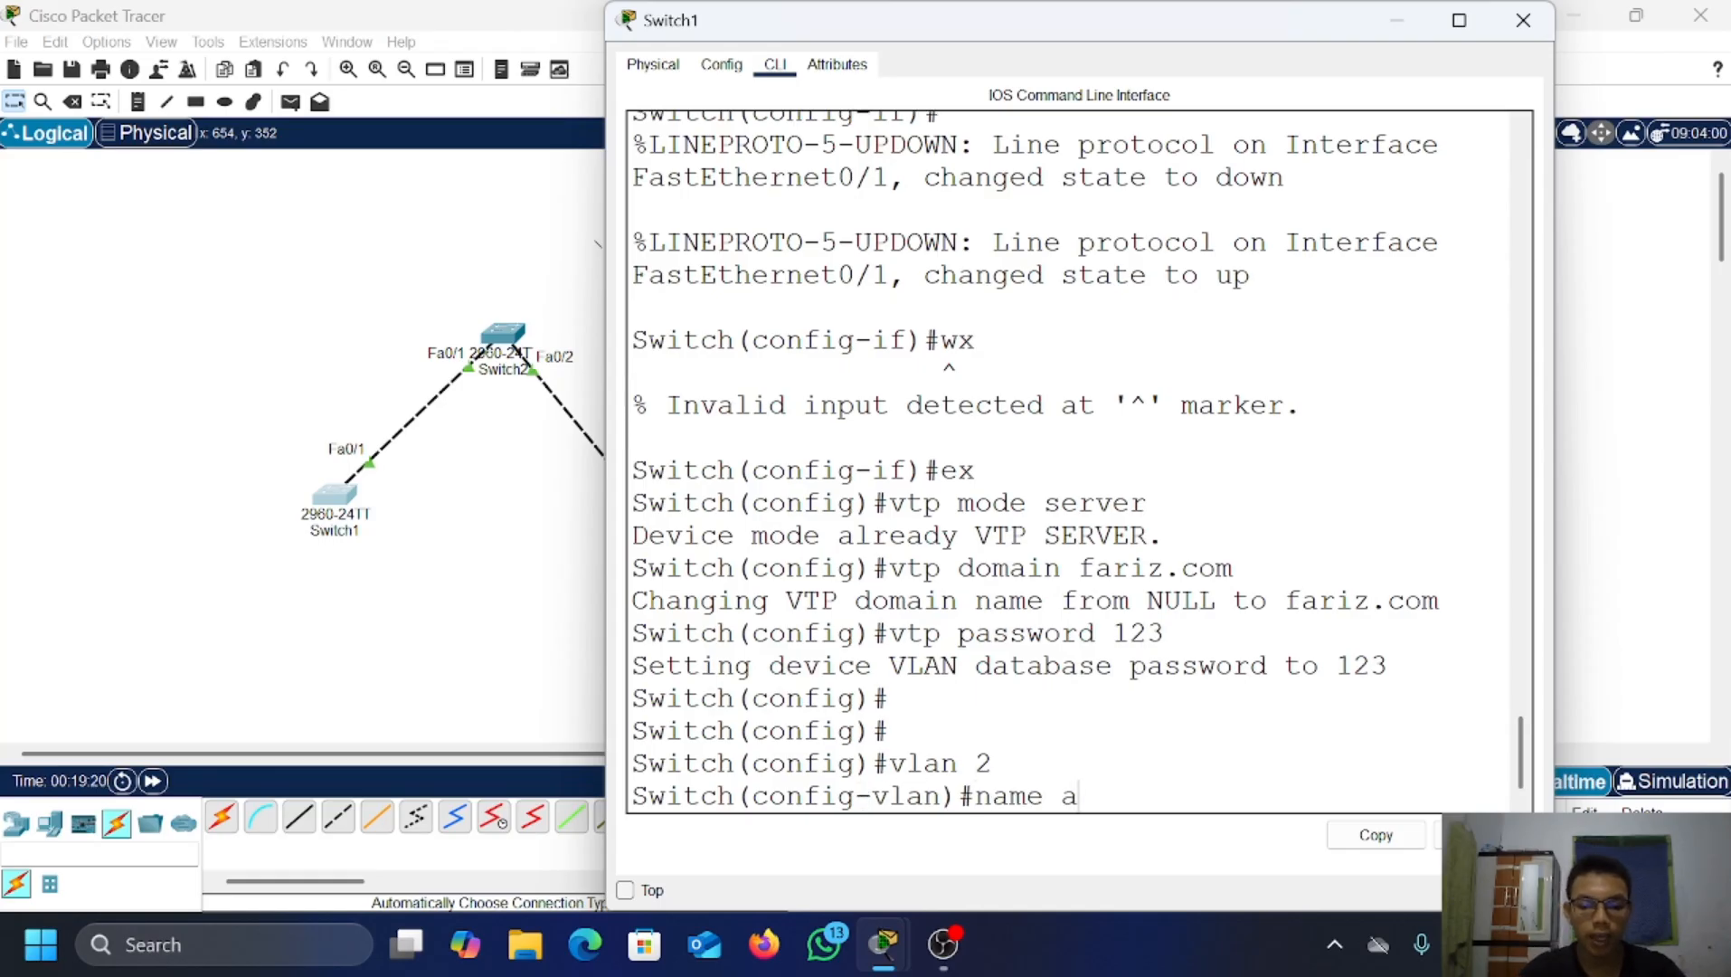
{"action": "key", "text": "Return"}
{"action": "type", "text": "ex"}
{"action": "key", "text": "Return"}
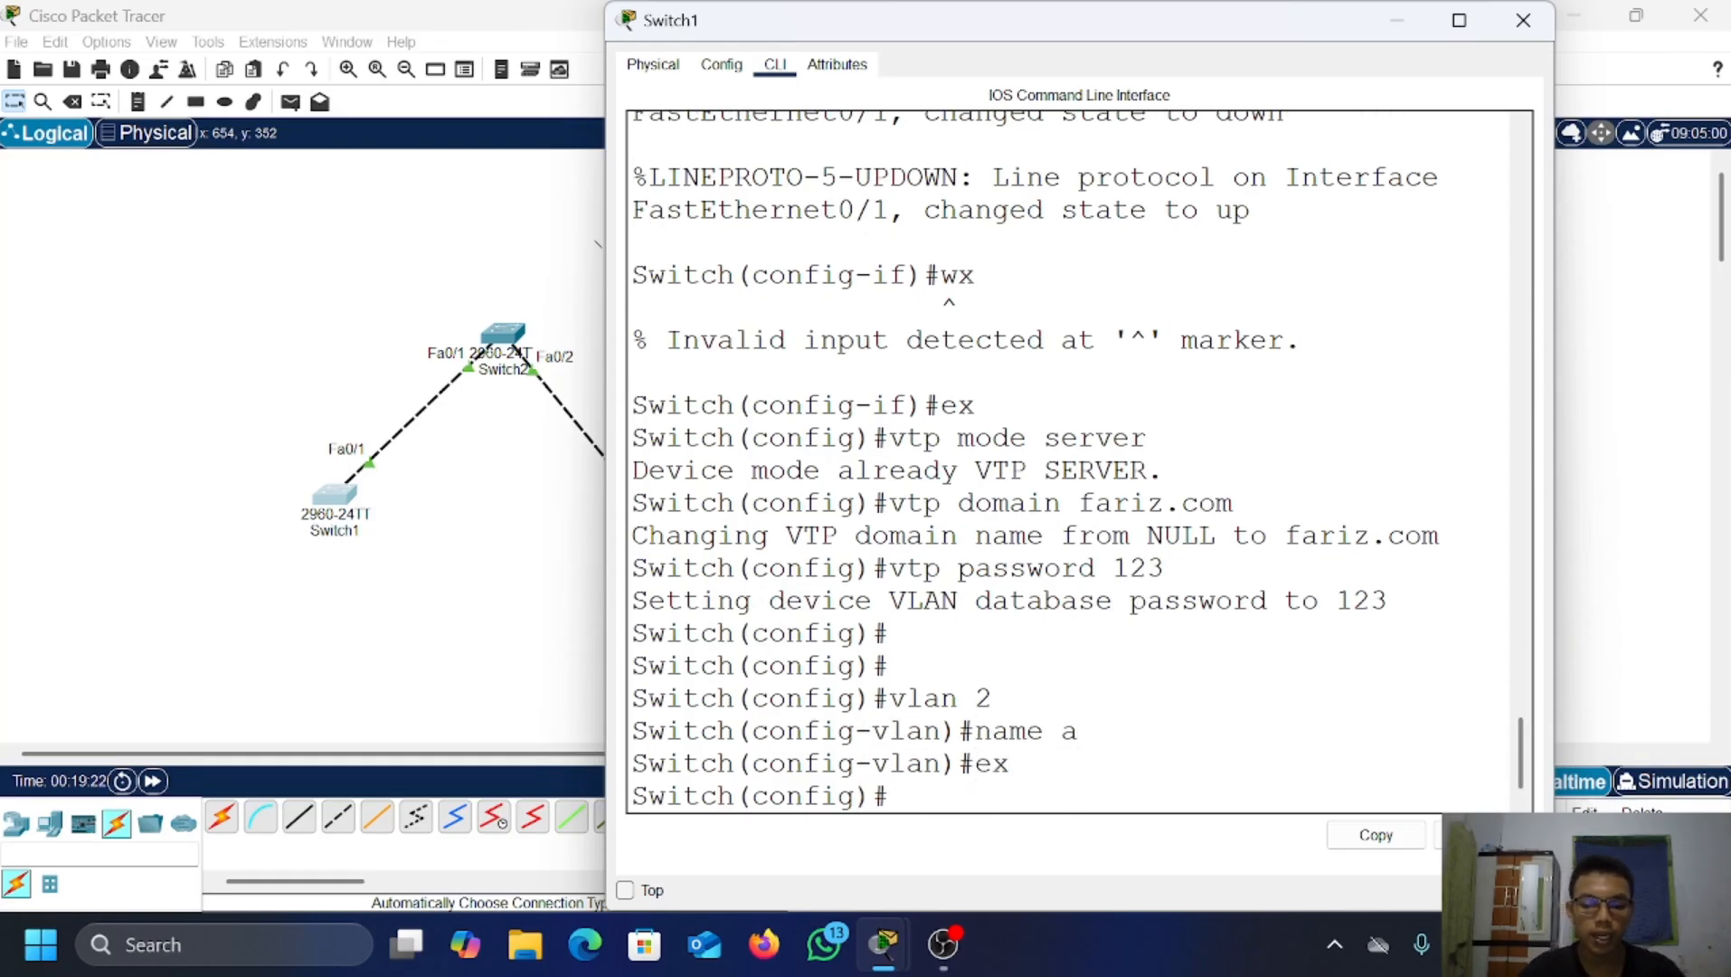
Step: Create VLAN 3 named b and list Switch1's VLANs to confirm both
{"action": "type", "text": "vlan 3"}
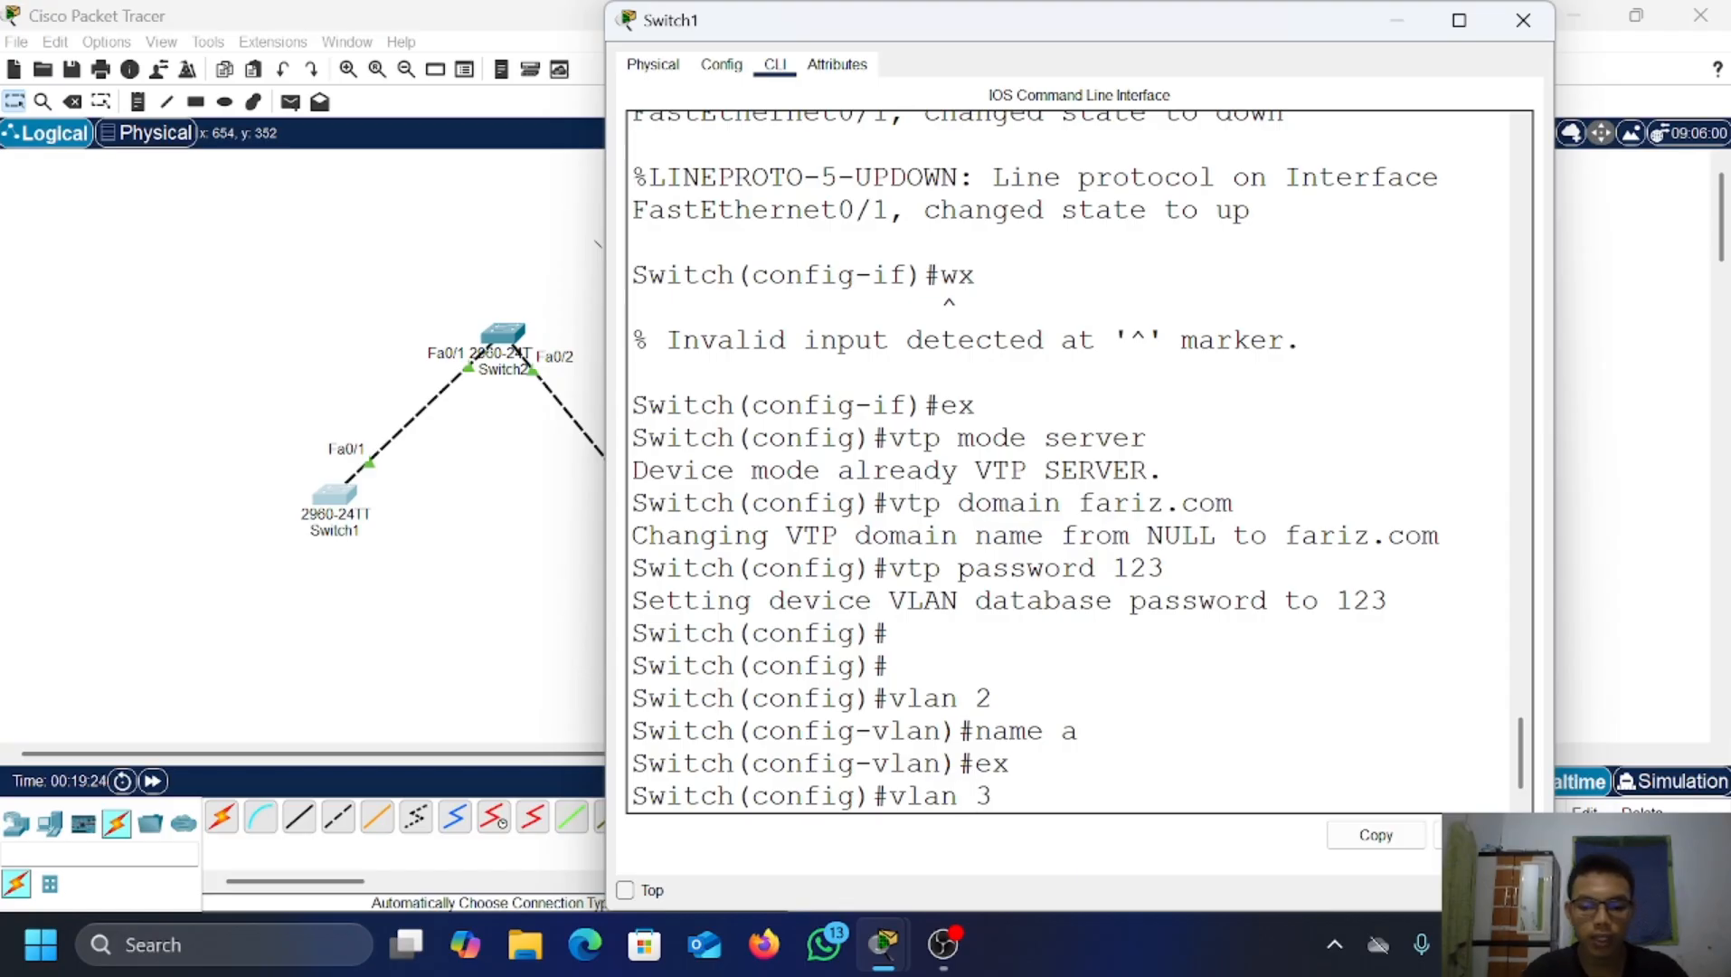
{"action": "key", "text": "Return"}
{"action": "type", "text": "name"}
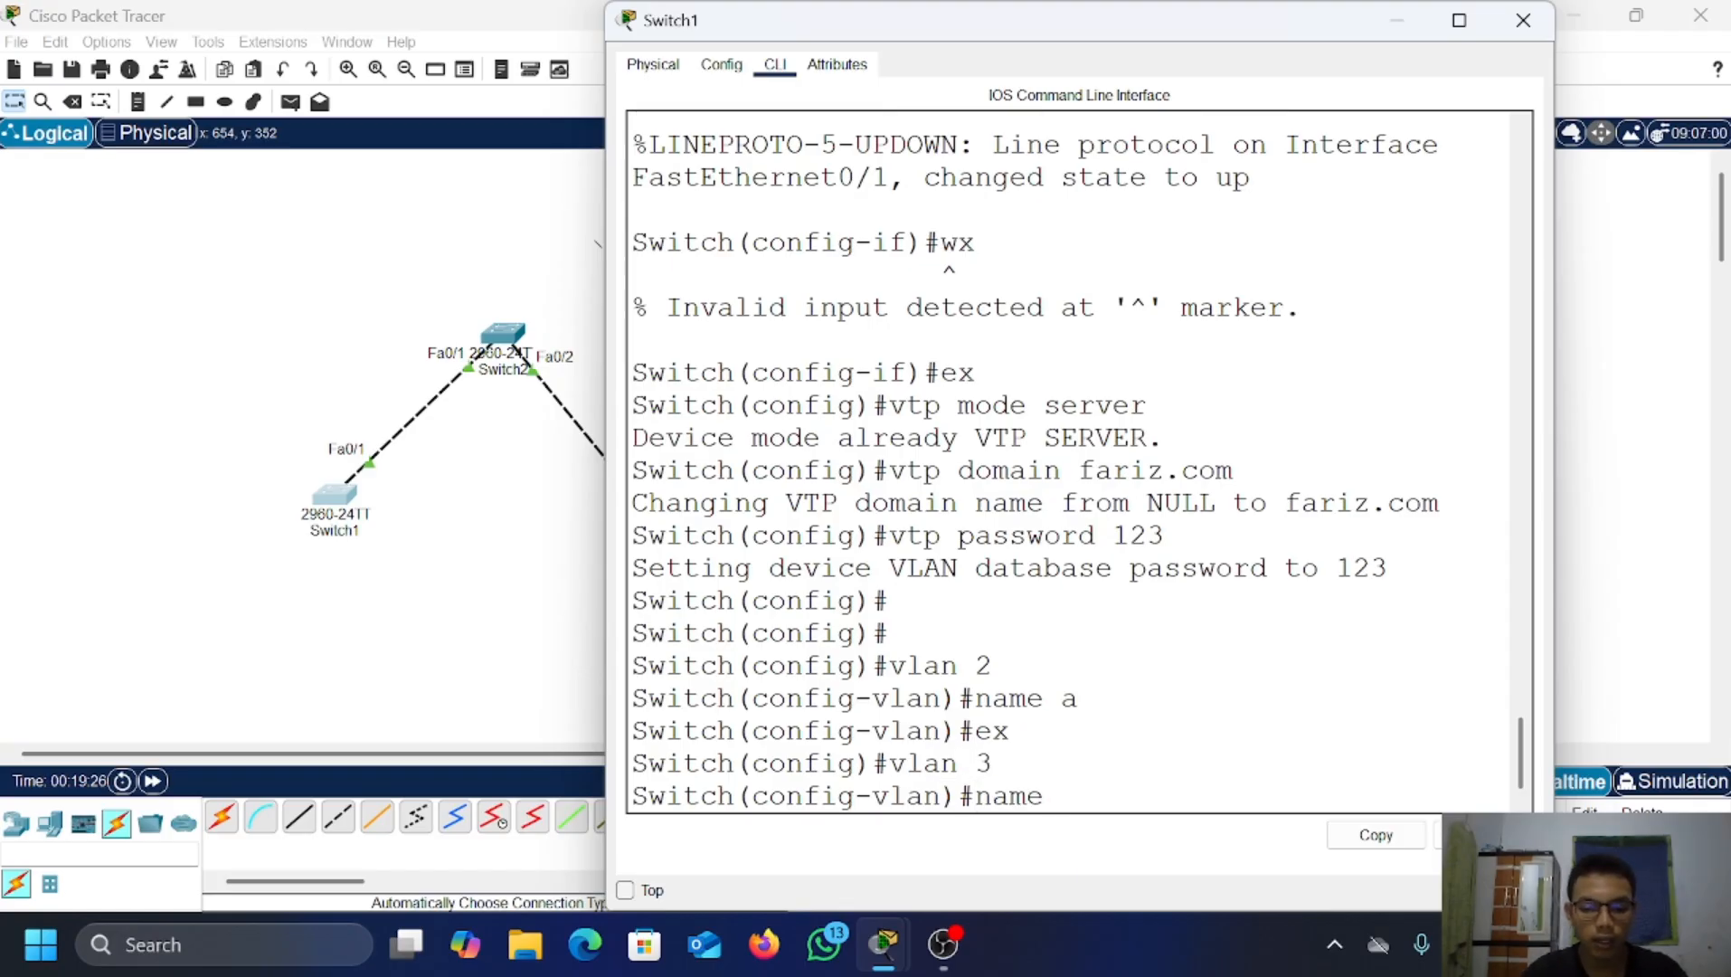
{"action": "type", "text": " b"}
{"action": "key", "text": "Return"}
{"action": "type", "text": "e"}
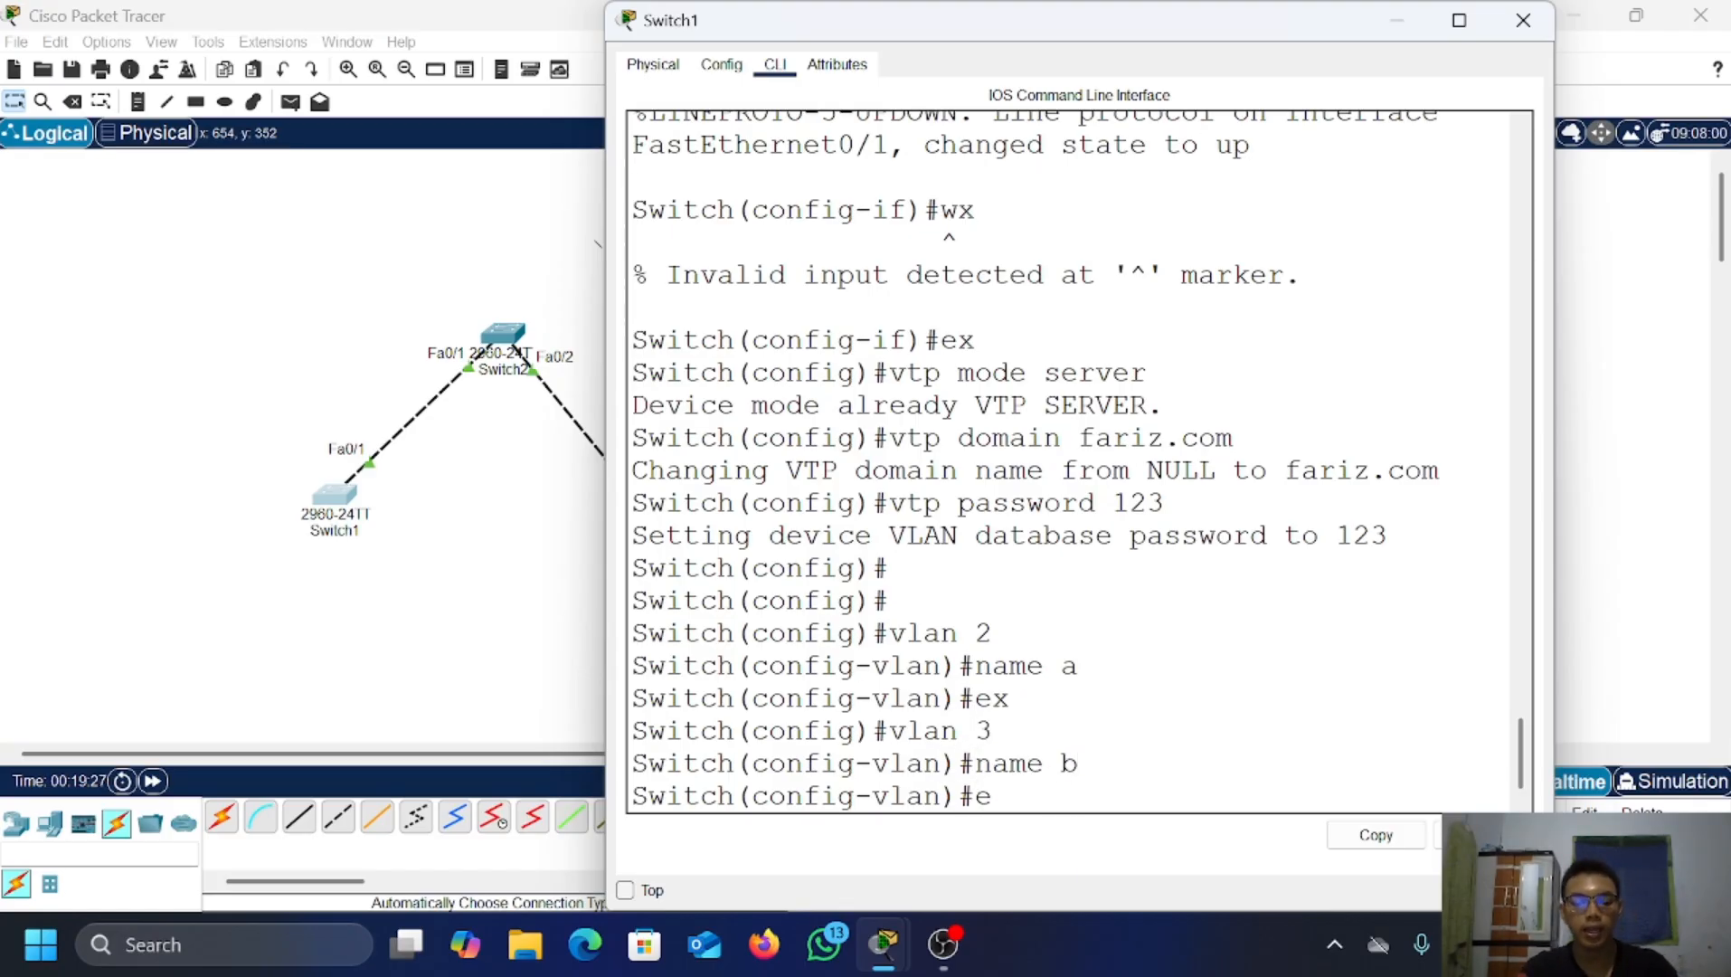
{"action": "type", "text": "x"}
{"action": "key", "text": "Return"}
{"action": "type", "text": "do sh"}
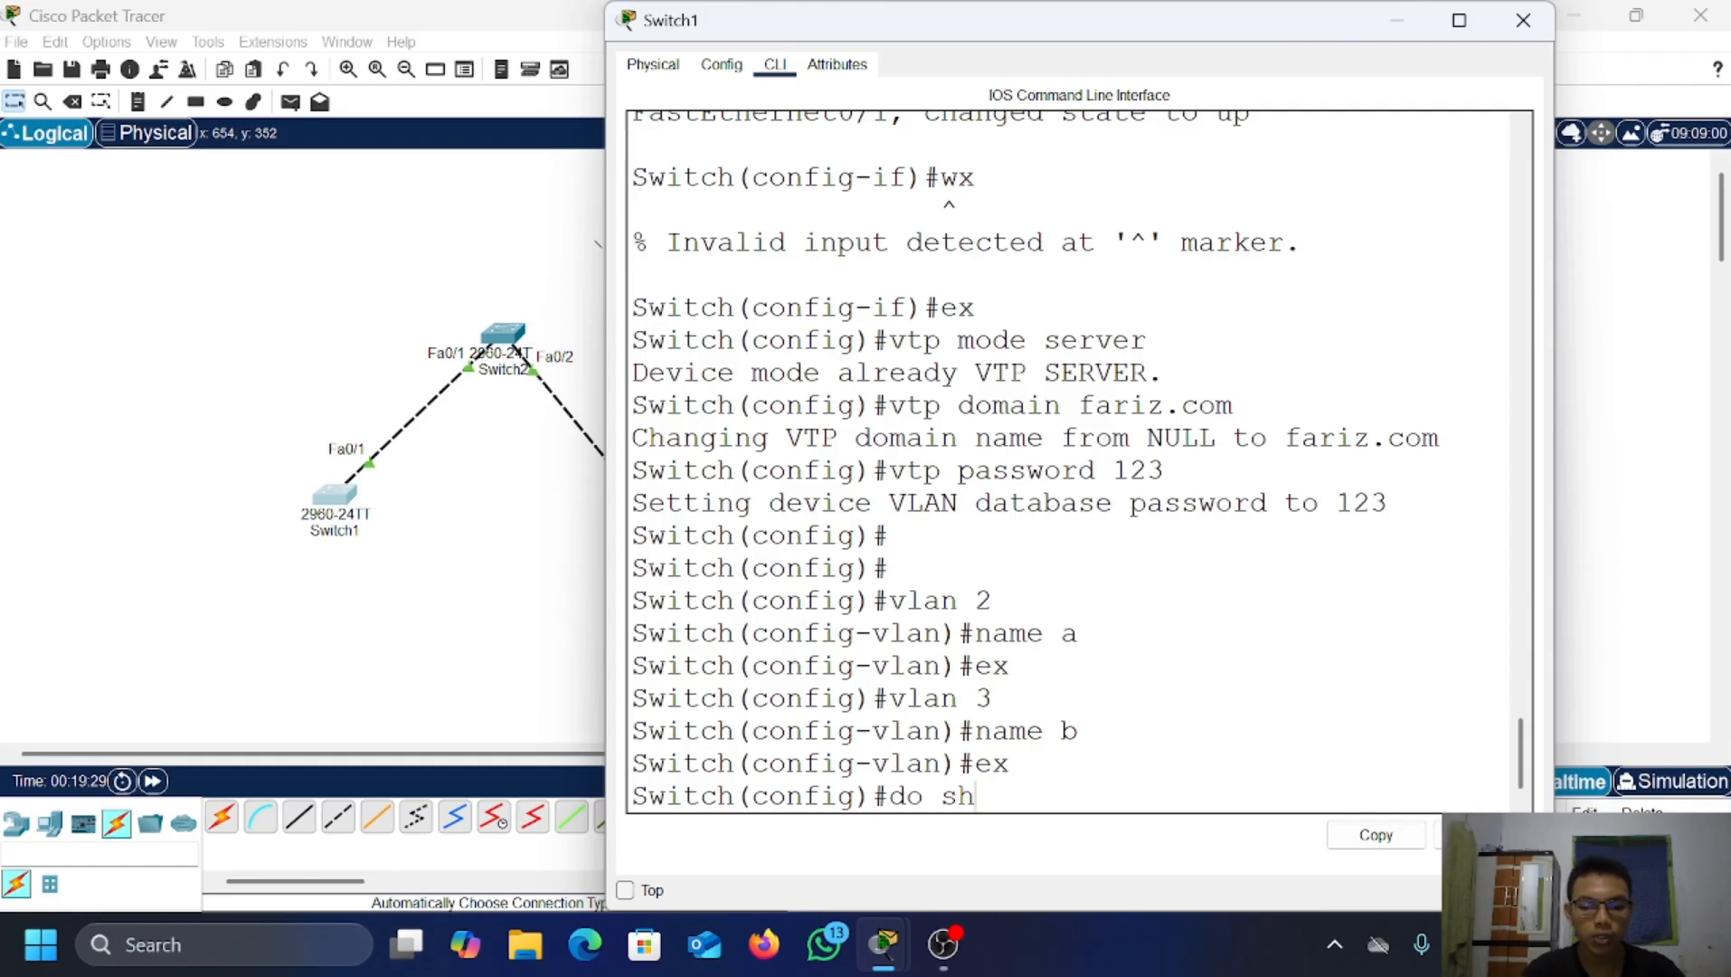
{"action": "type", "text": "ow vlan "}
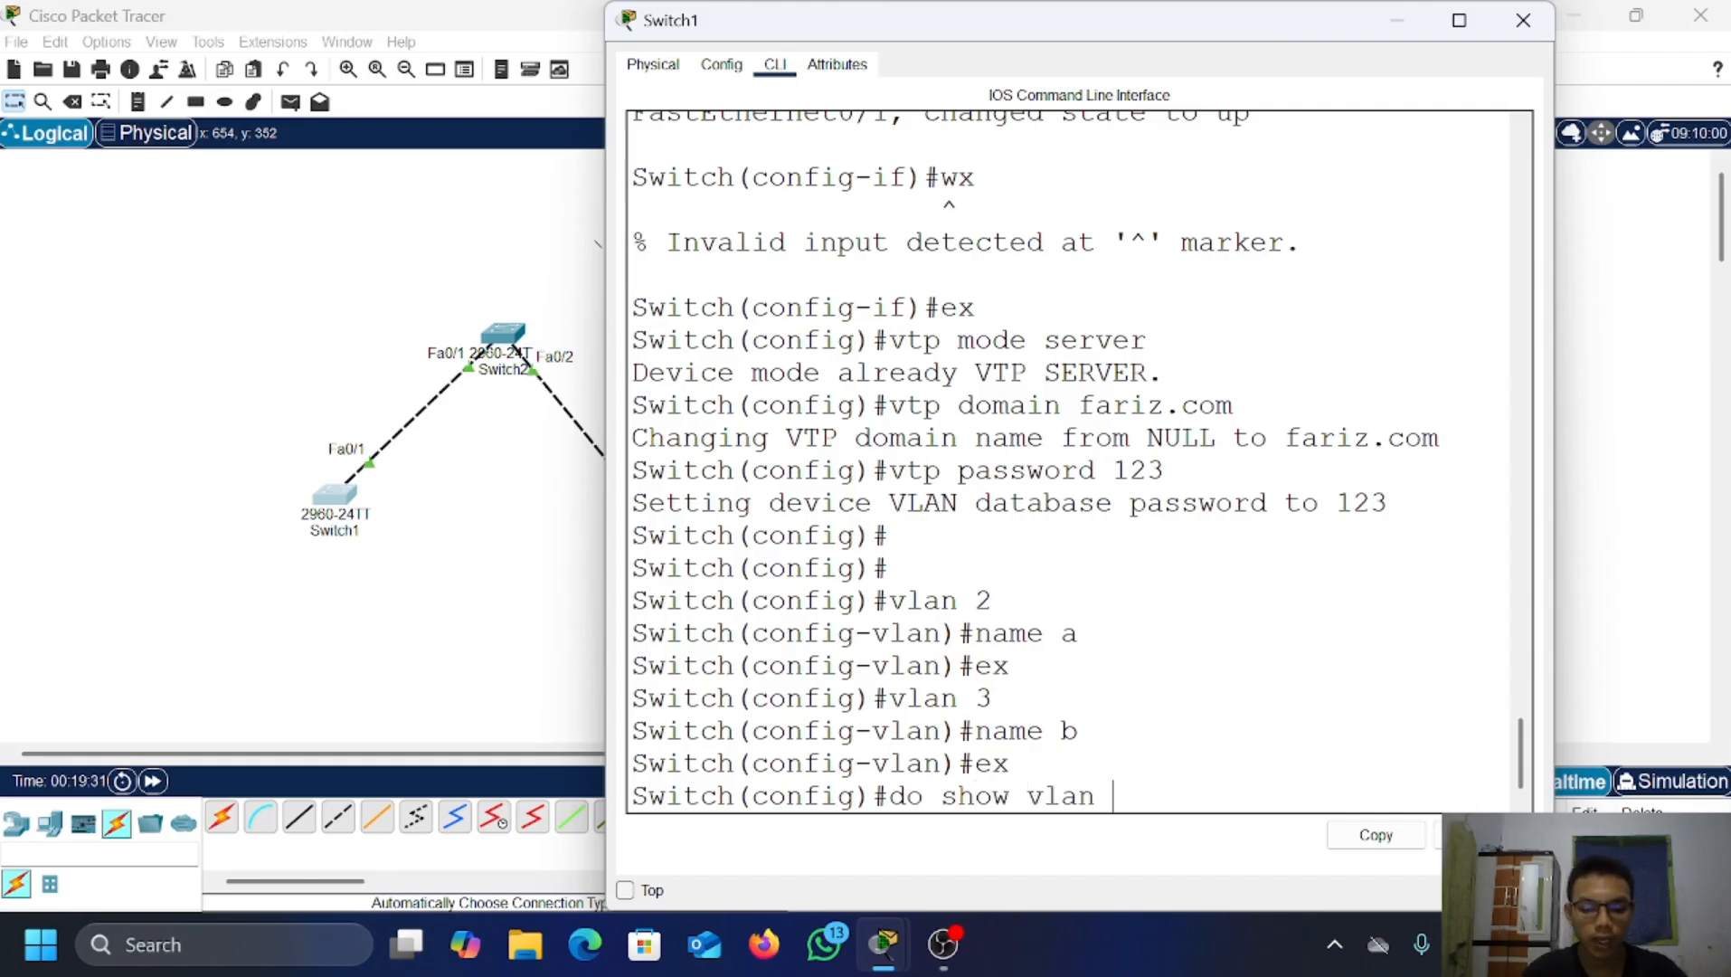
{"action": "type", "text": "brief"}
{"action": "key", "text": "Return"}
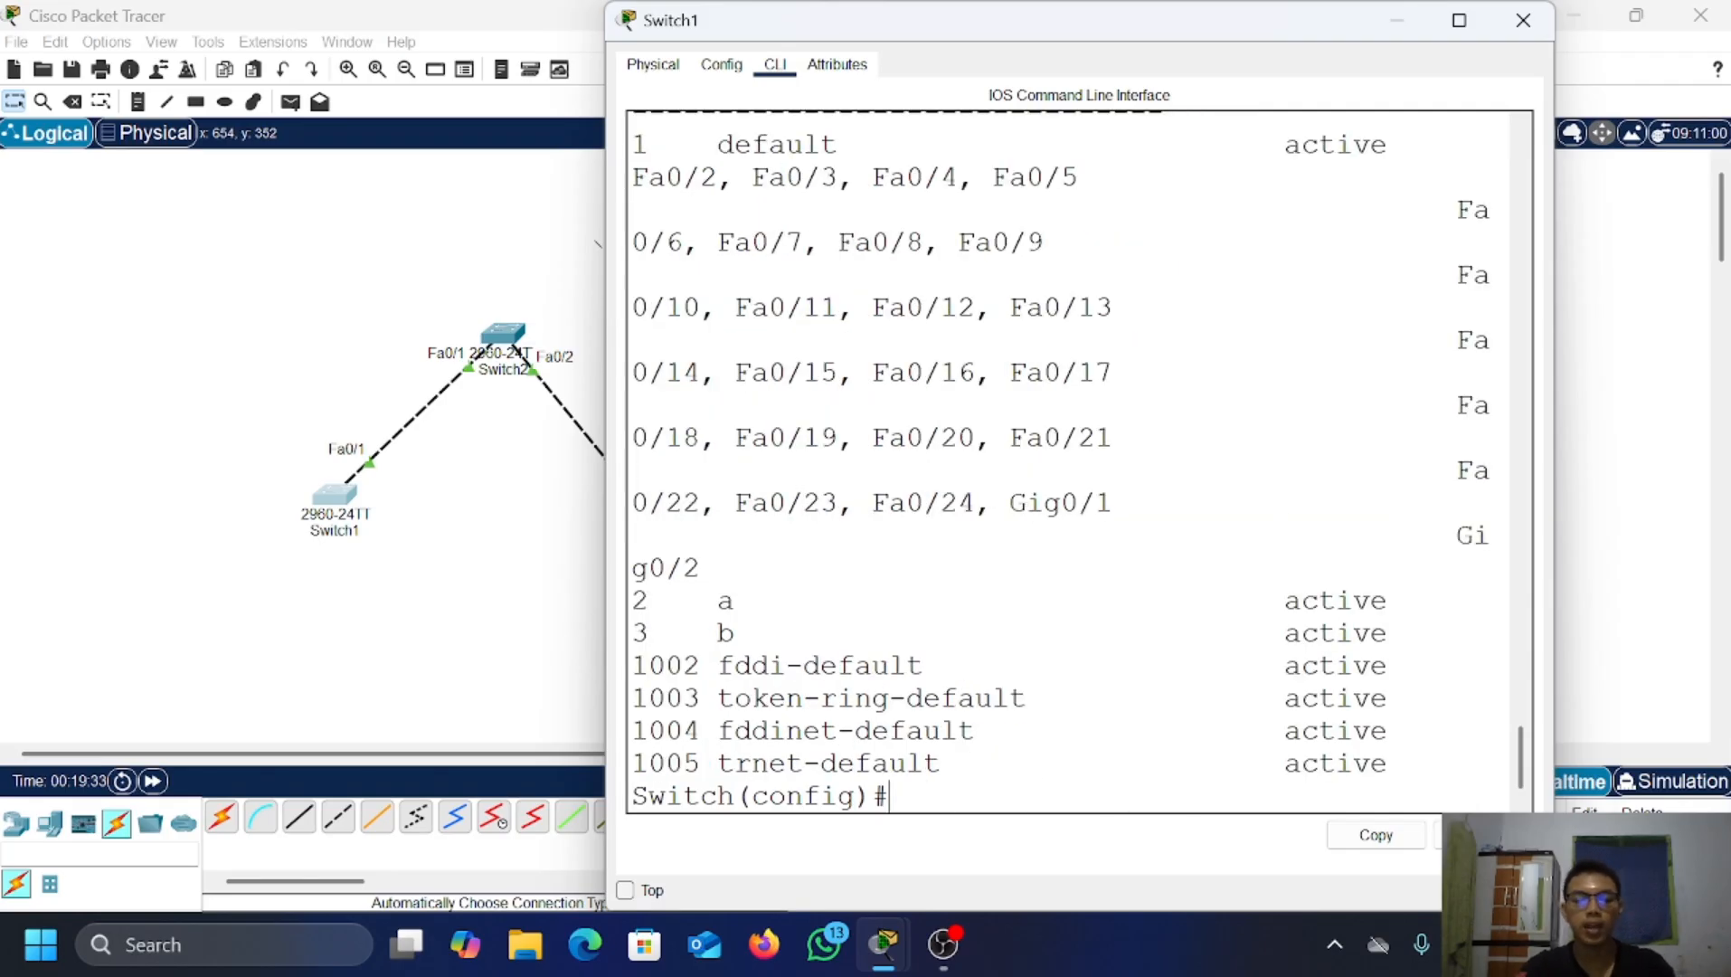
{"action": "left_click", "coordinate": [1400, 25]}
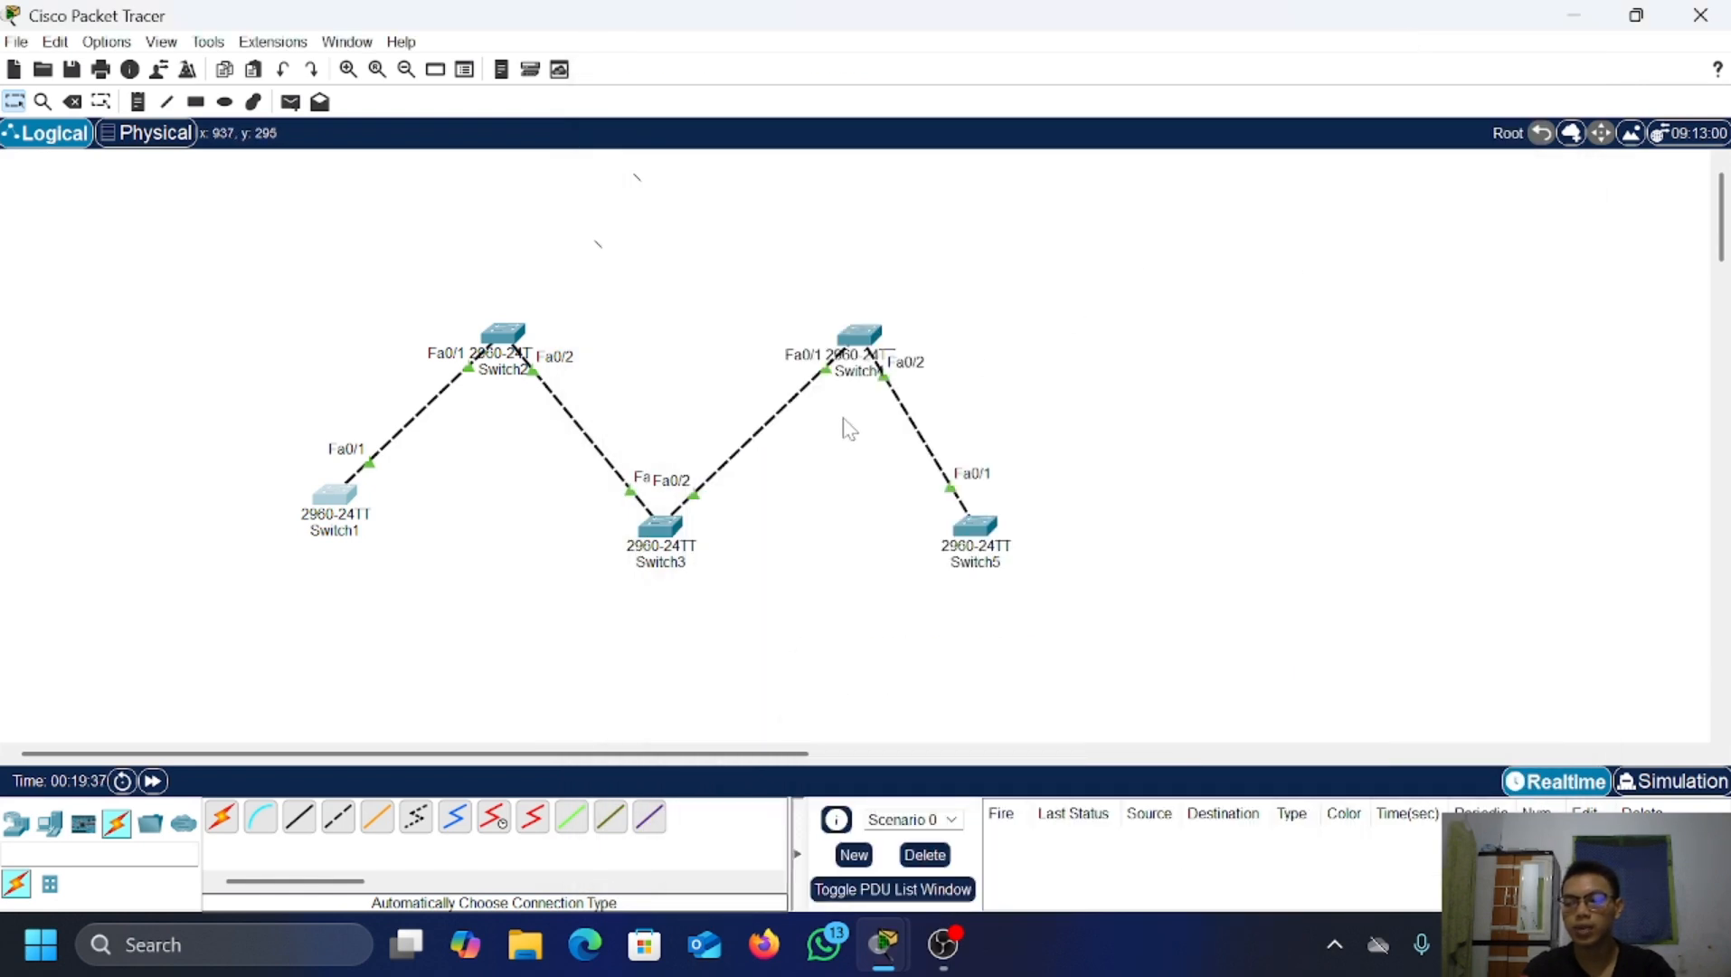
{"action": "left_click", "coordinate": [503, 337]}
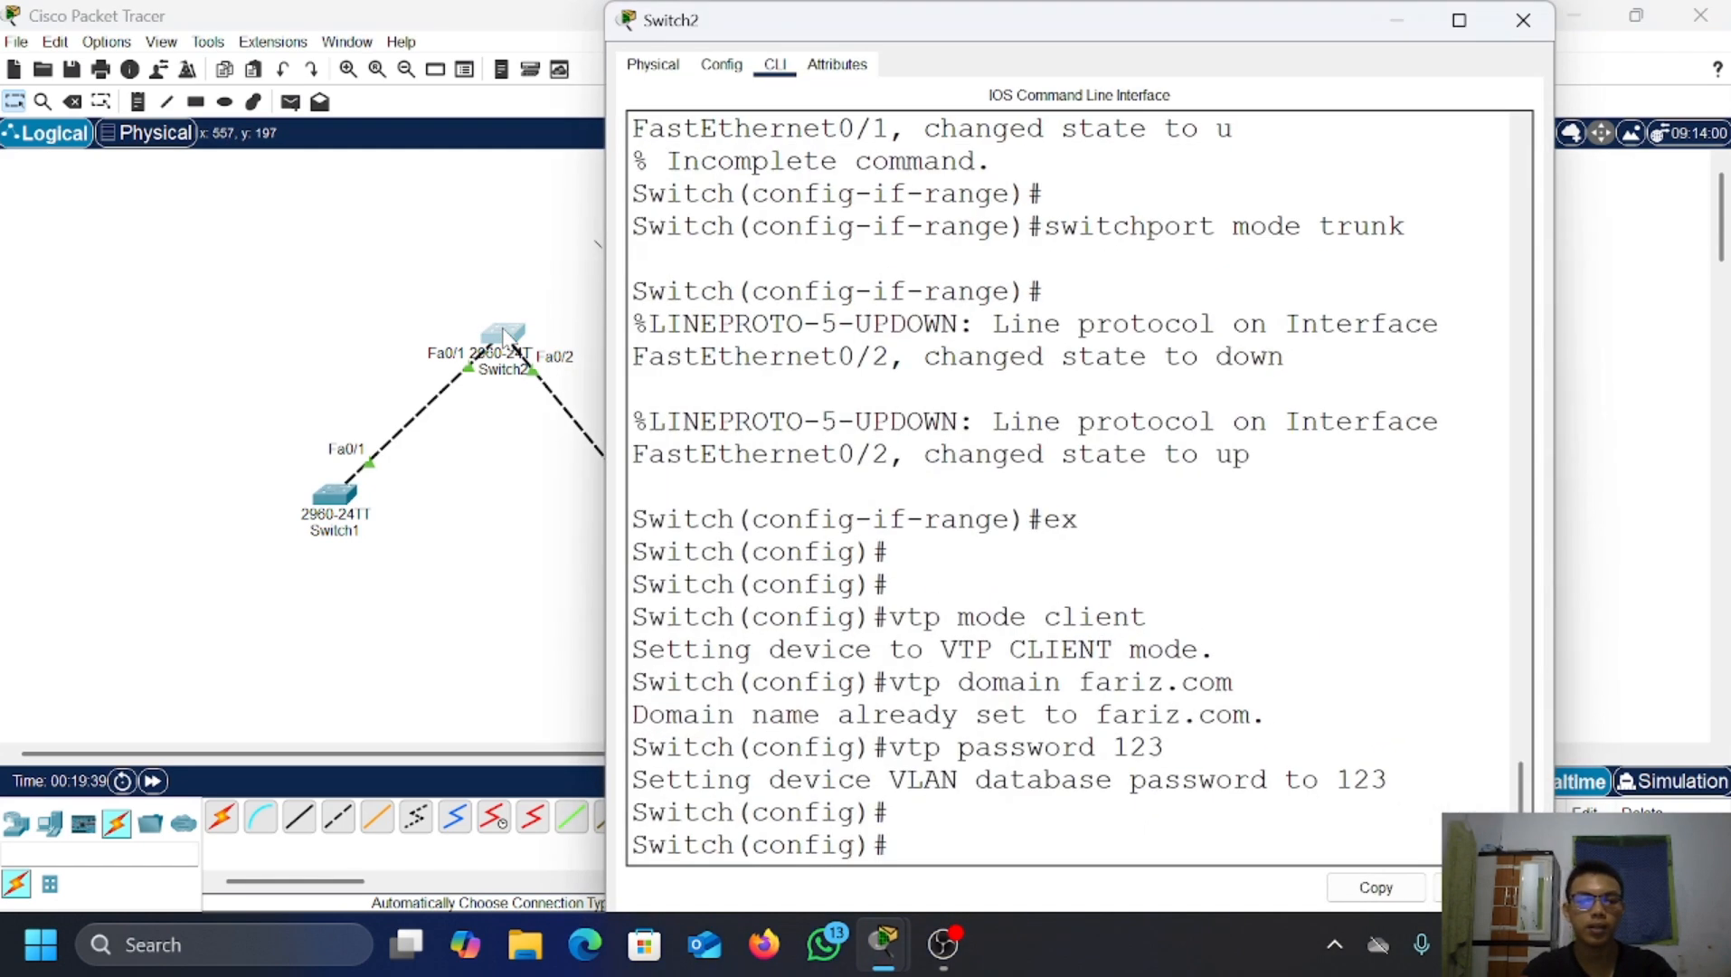
{"action": "key", "text": "Return"}
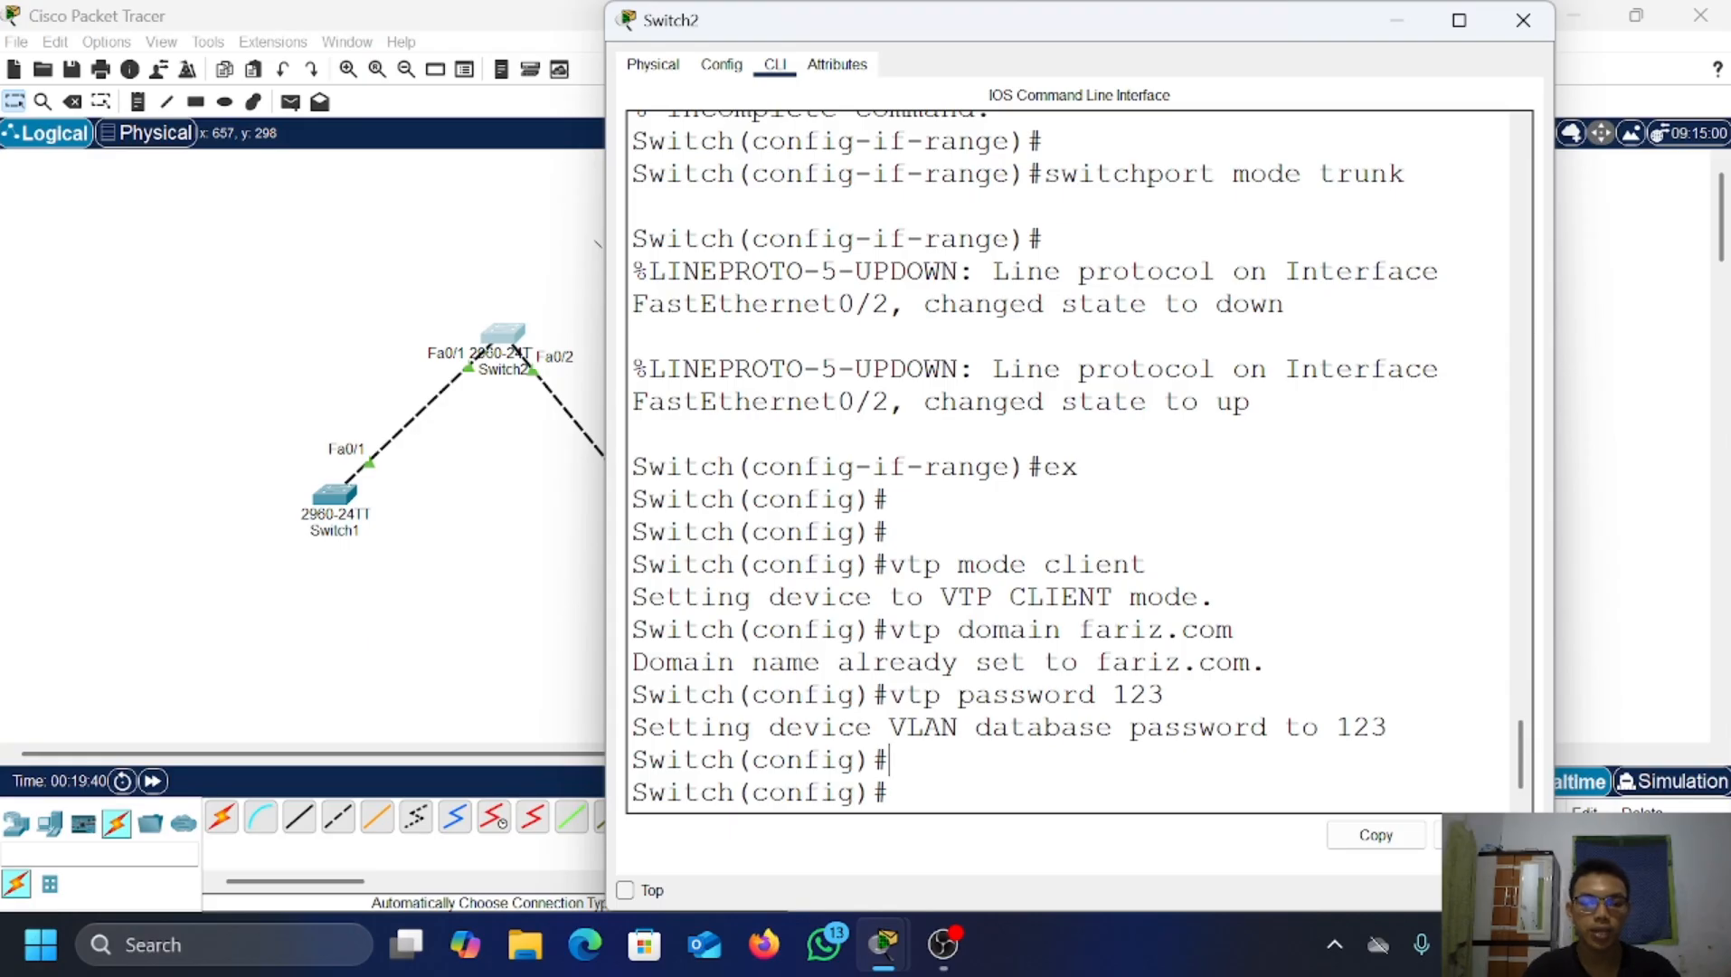
{"action": "key", "text": "Return"}
{"action": "key", "text": "Return"}
{"action": "key", "text": "Return"}
{"action": "type", "text": "d"}
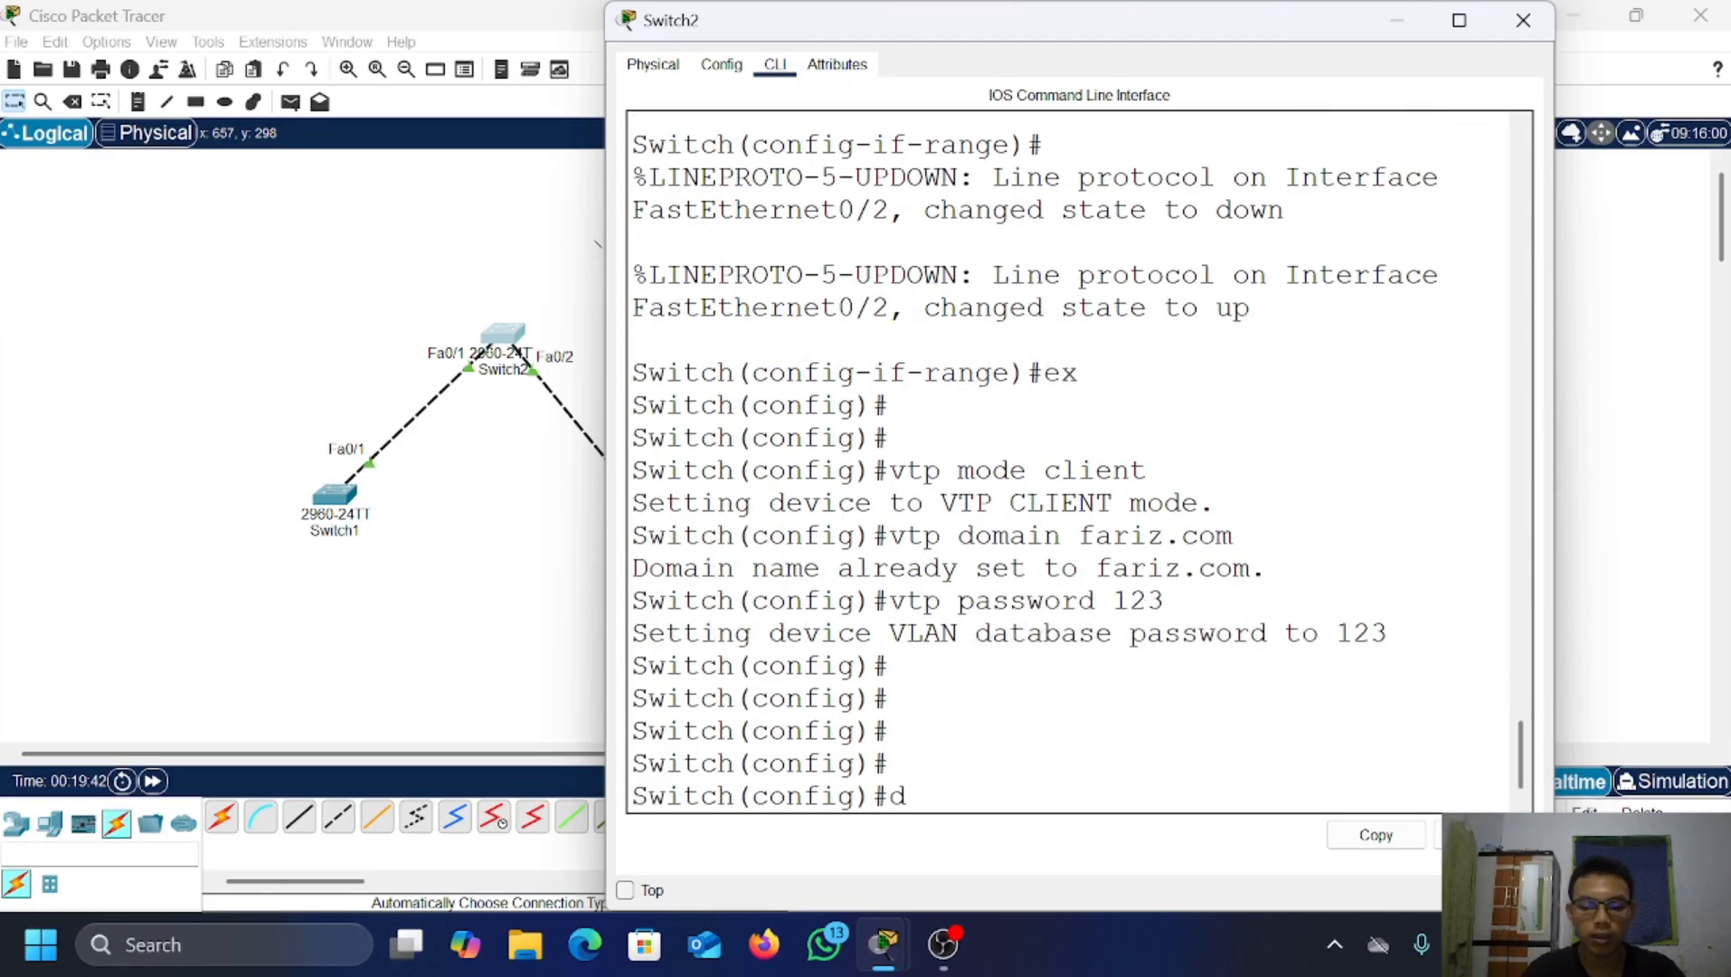
{"action": "type", "text": "o show"}
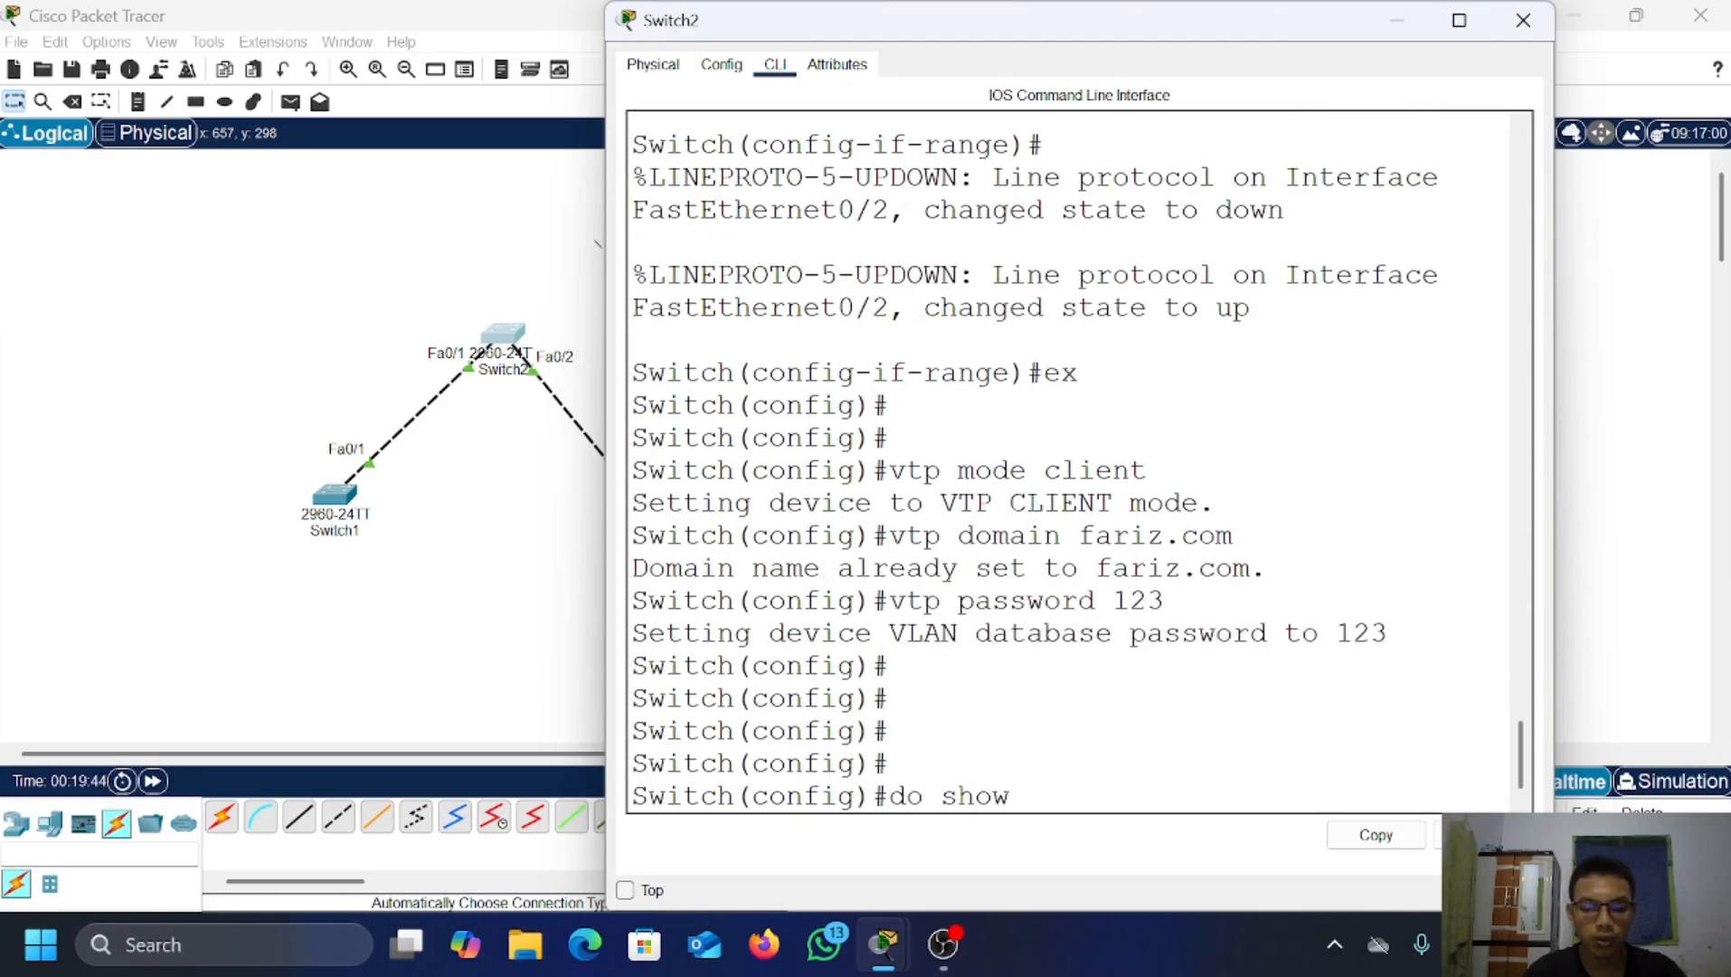
{"action": "type", "text": " vlan brief"}
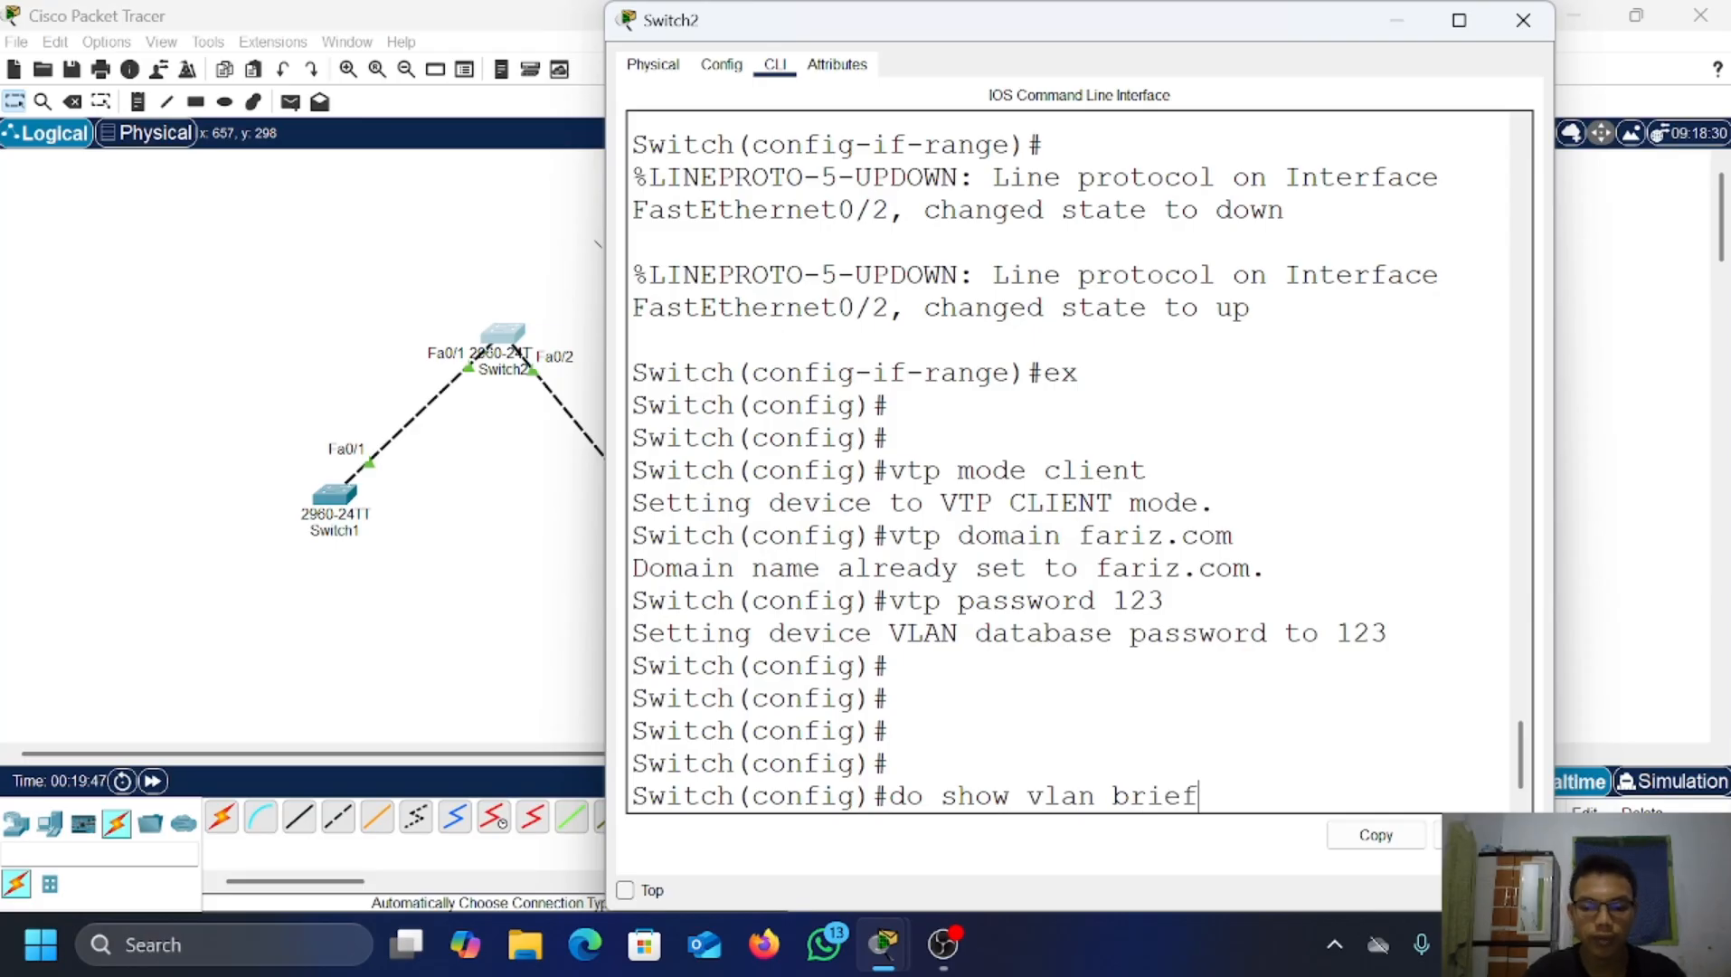
{"action": "key", "text": "Return"}
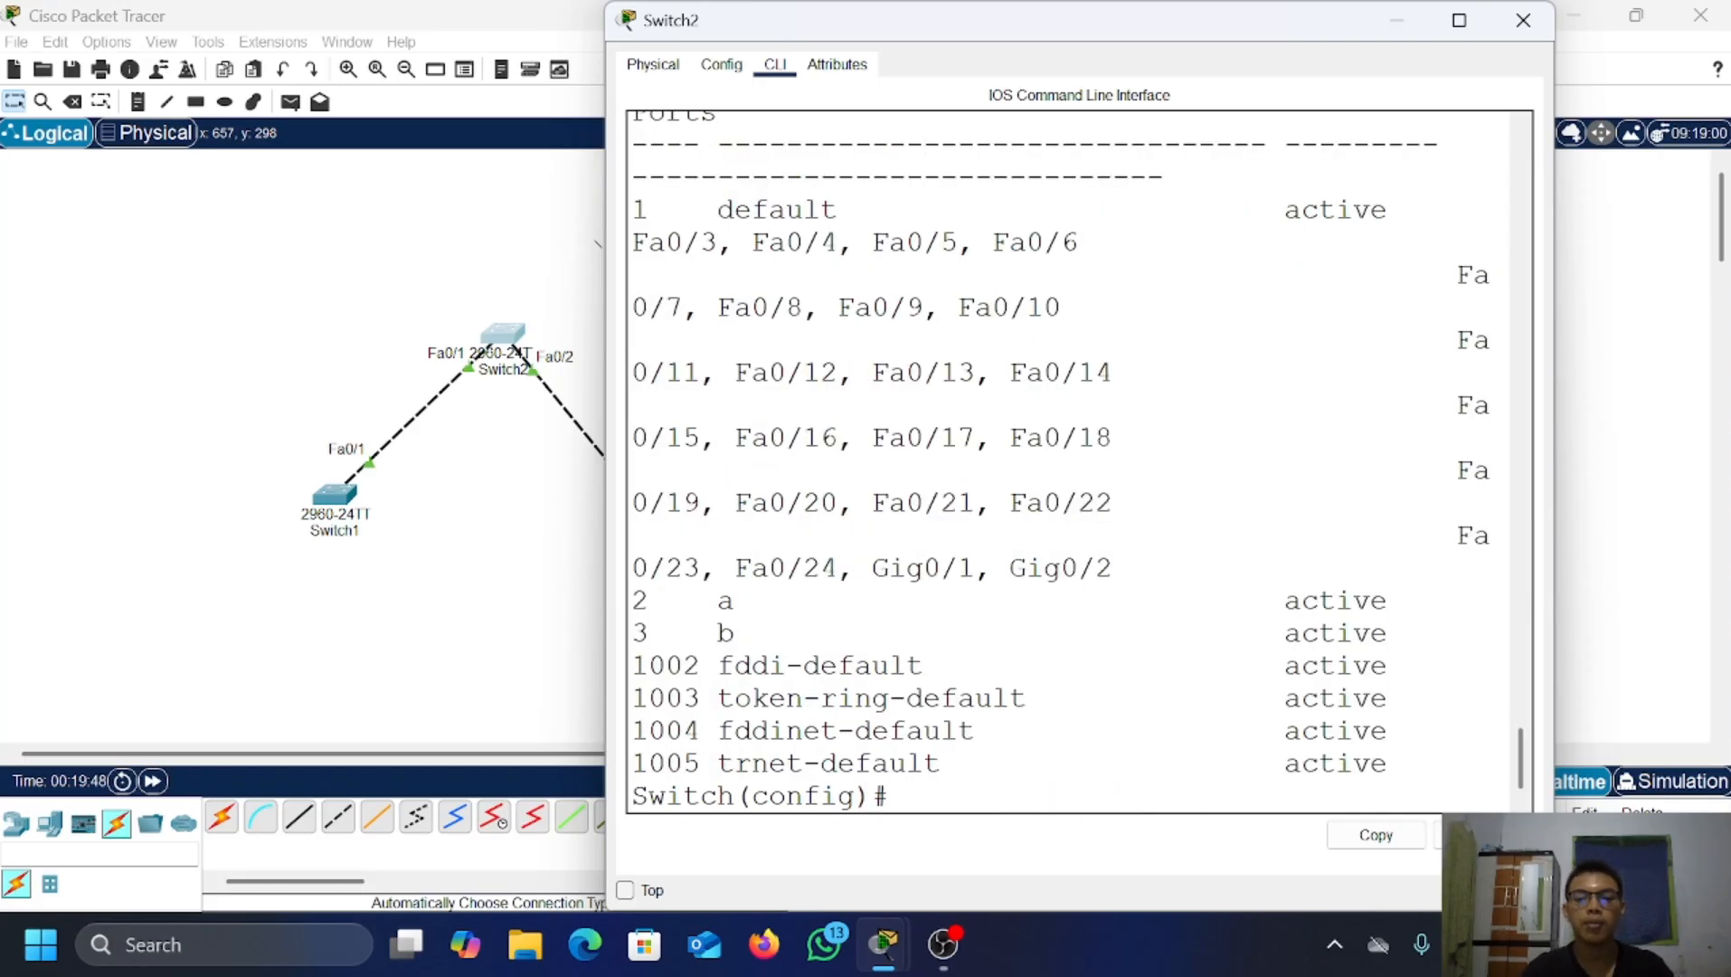
{"action": "left_click", "coordinate": [1399, 33]}
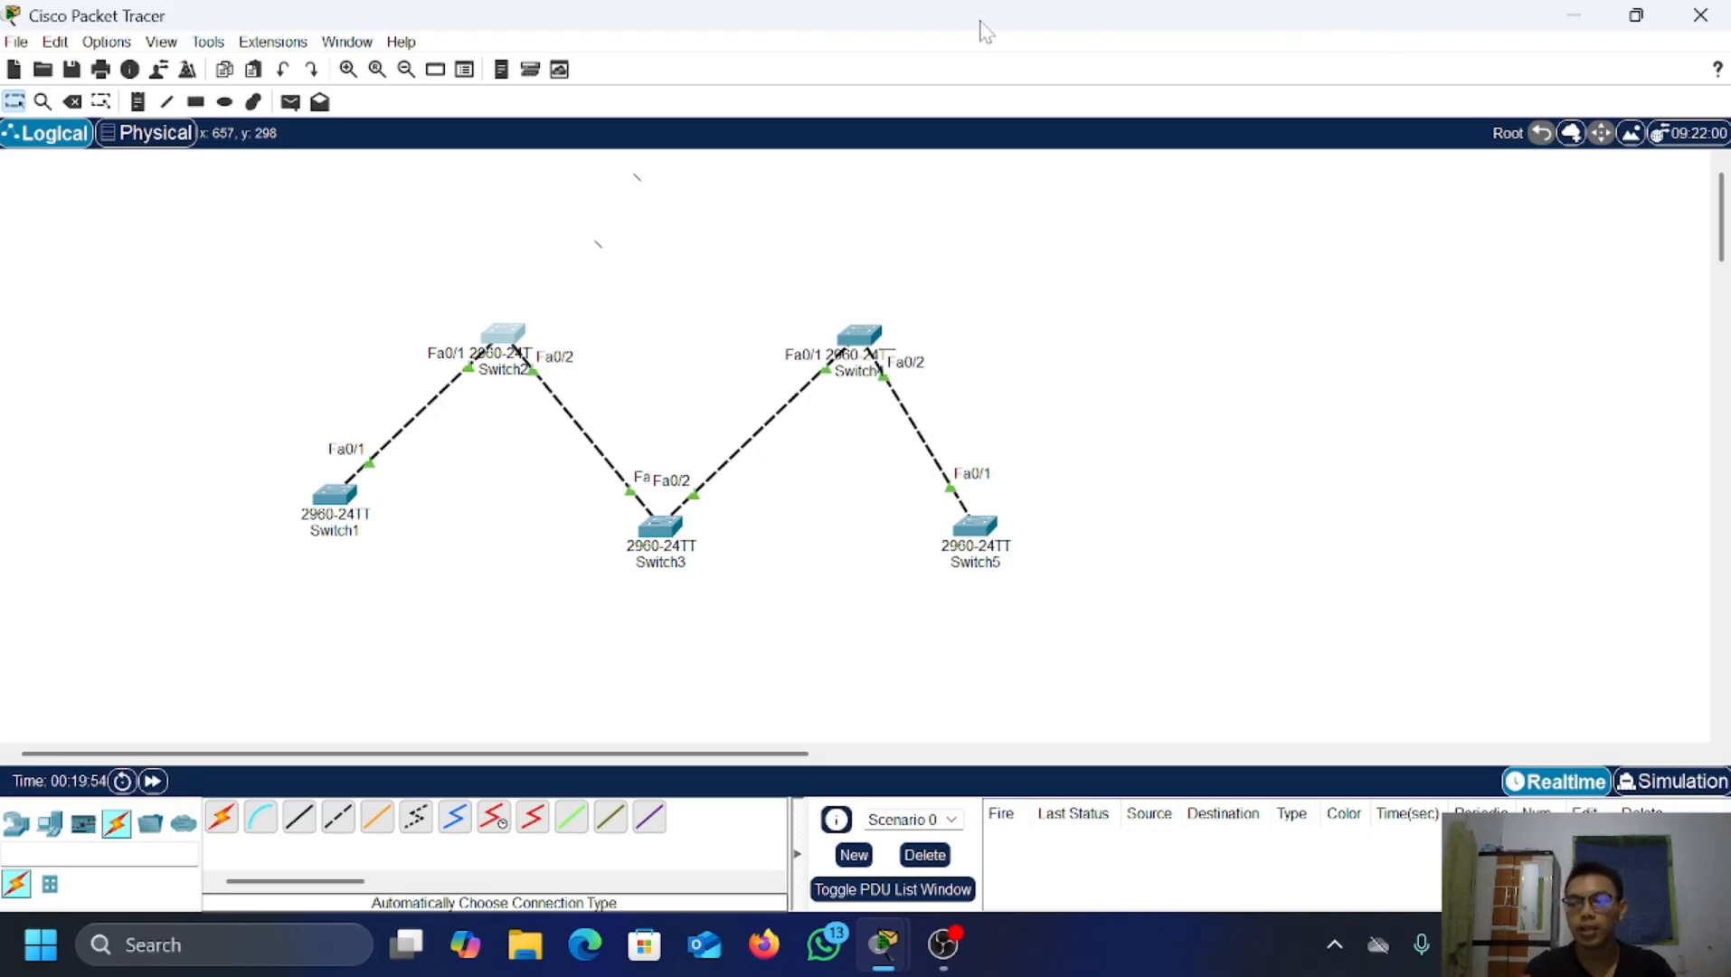
Step: Delete VLANs 2 and 3 from Switch1 and verify with show vlan brief
{"action": "left_click", "coordinate": [324, 496]}
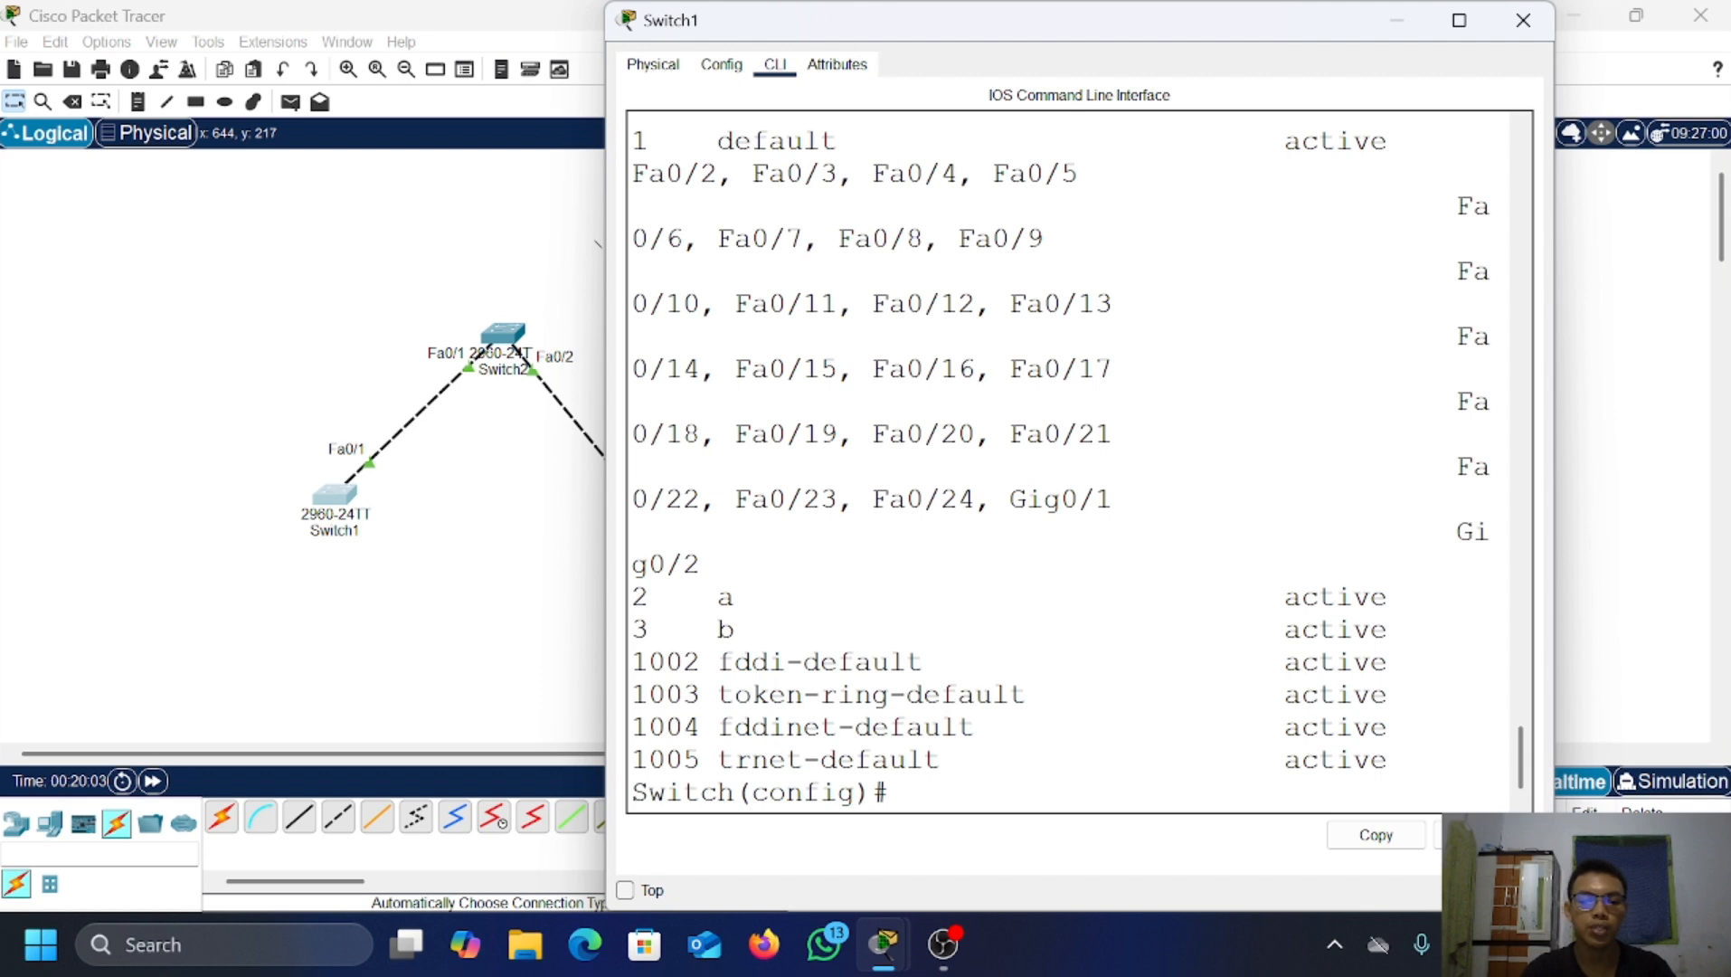
{"action": "key", "text": "Return"}
{"action": "key", "text": "Return"}
{"action": "type", "text": "no "}
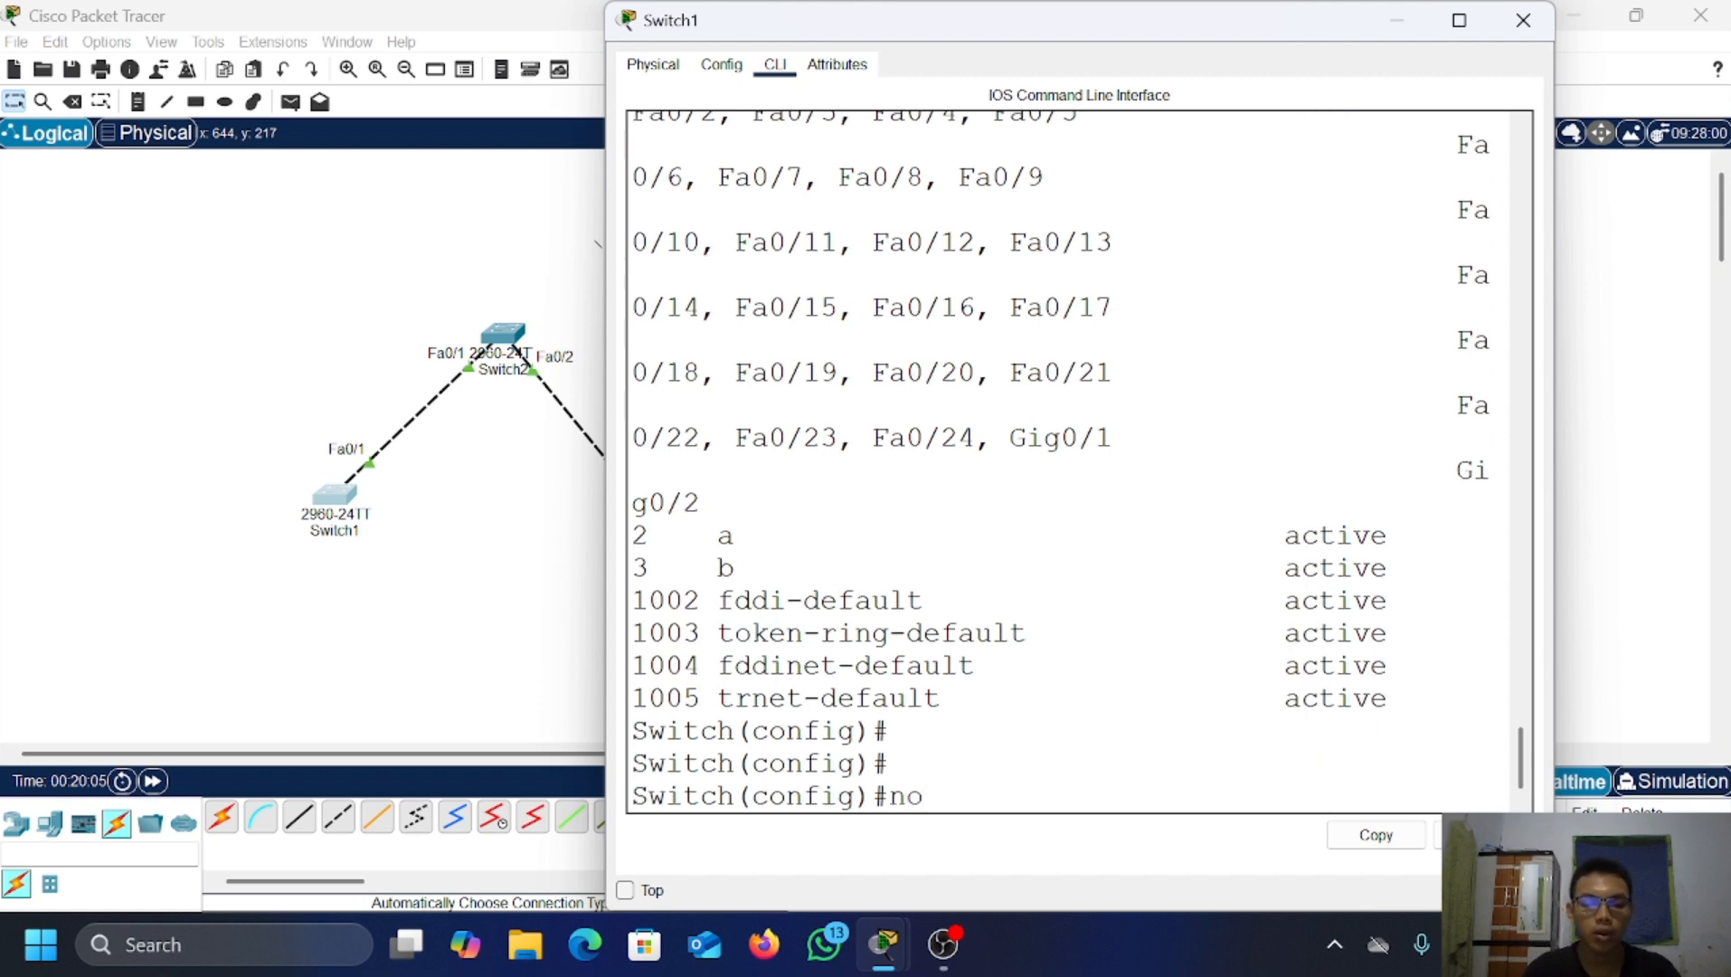
{"action": "type", "text": "vlan 2"}
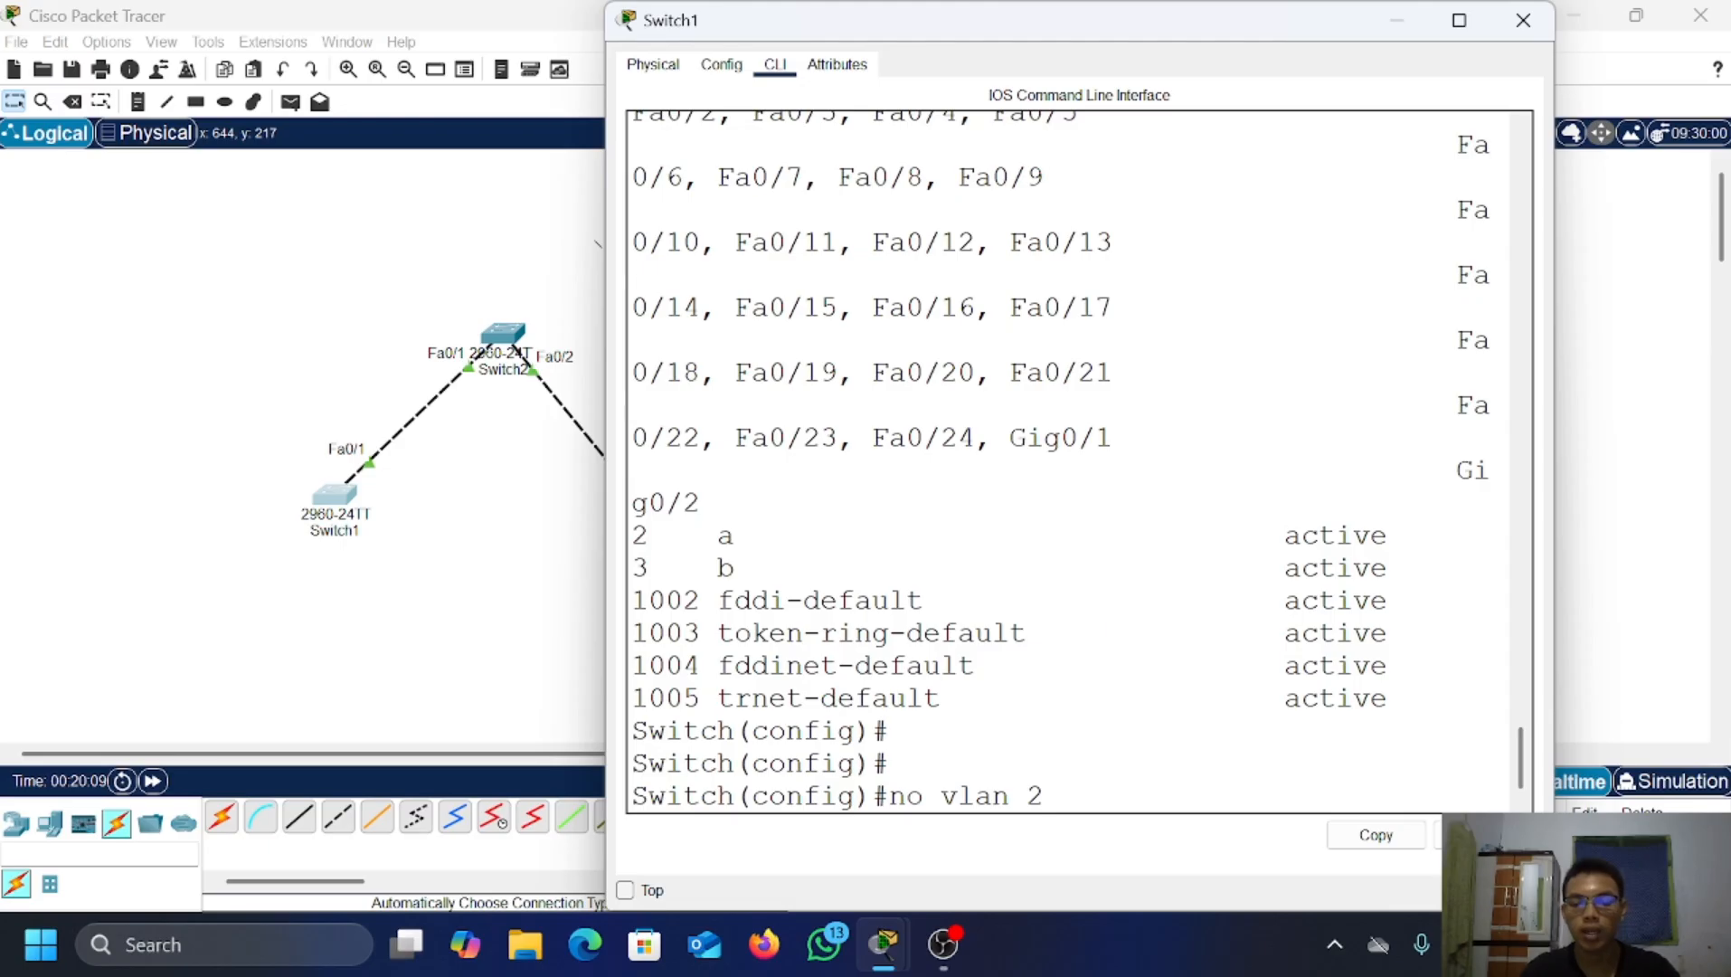
{"action": "key", "text": "Return"}
{"action": "type", "text": "no "}
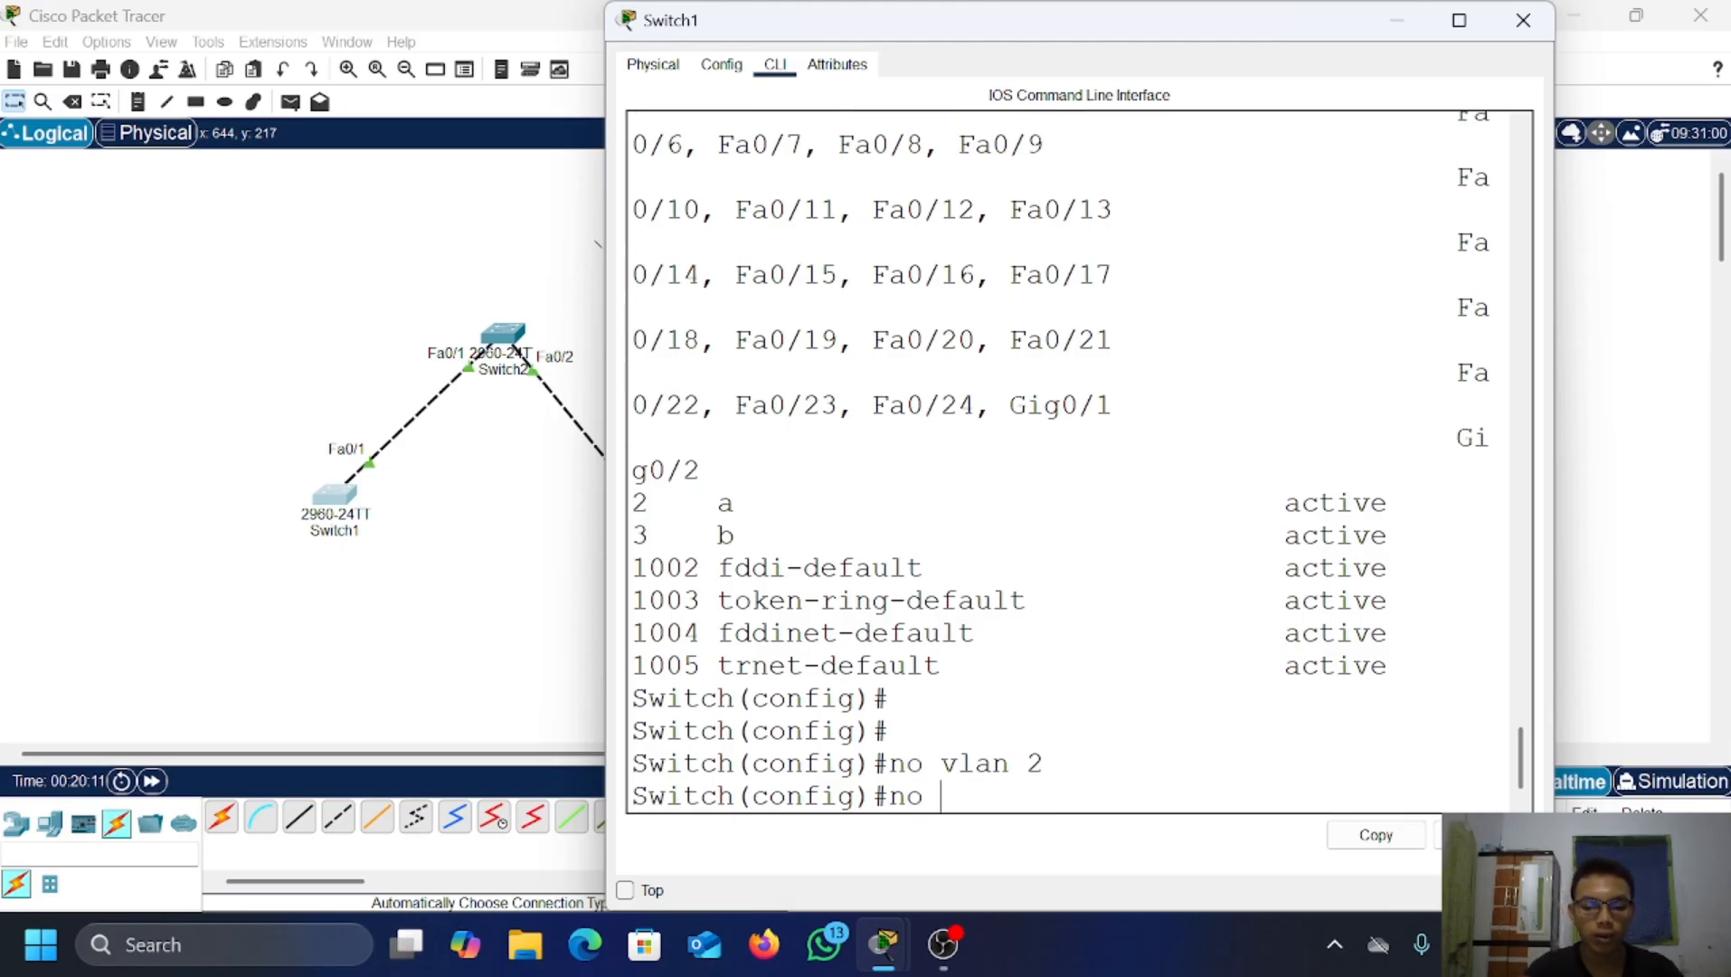
{"action": "type", "text": "vlan 3"}
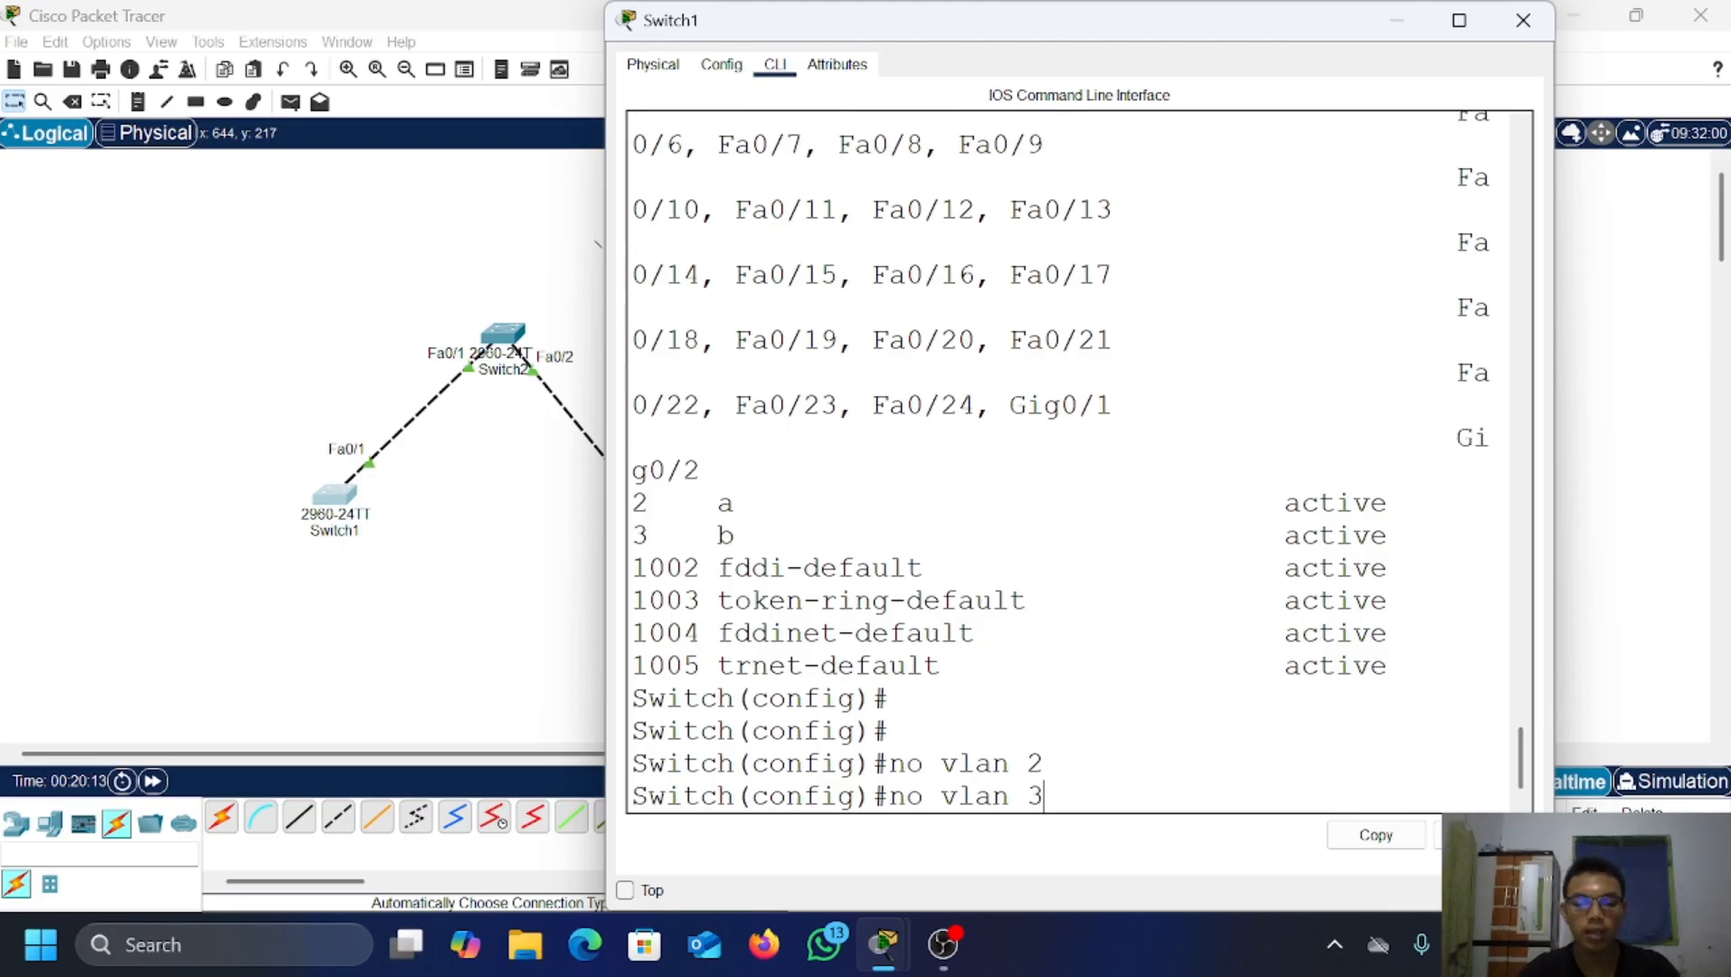
{"action": "key", "text": "Return"}
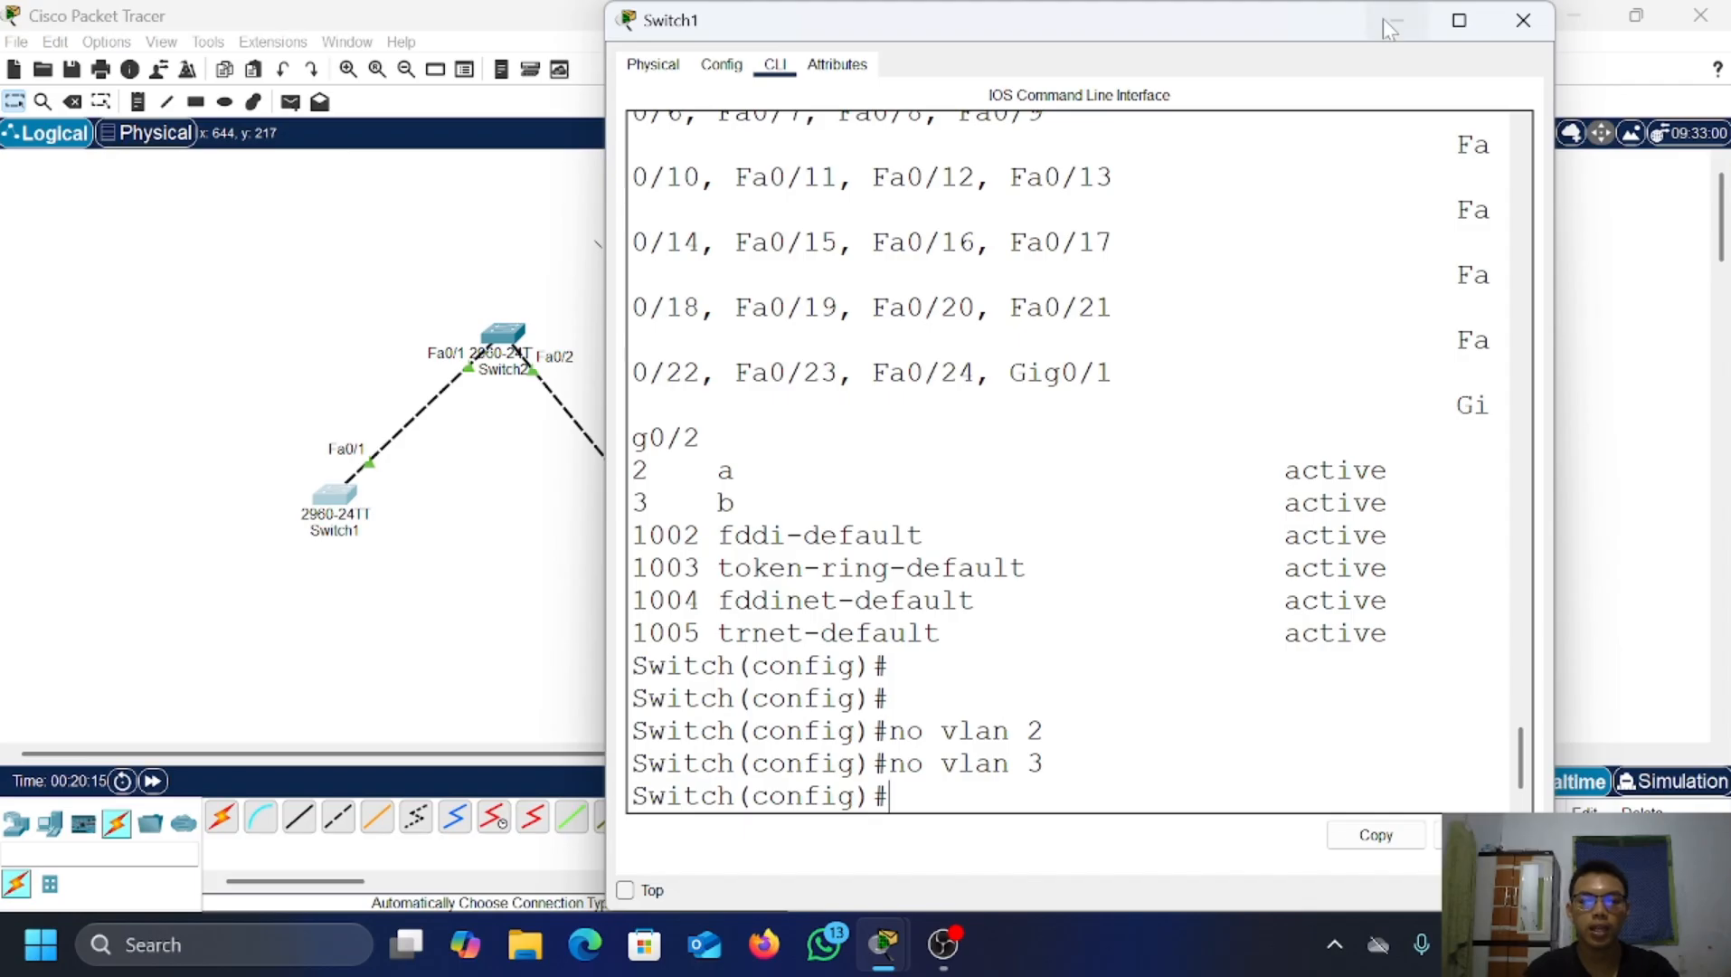
{"action": "type", "text": "do s"}
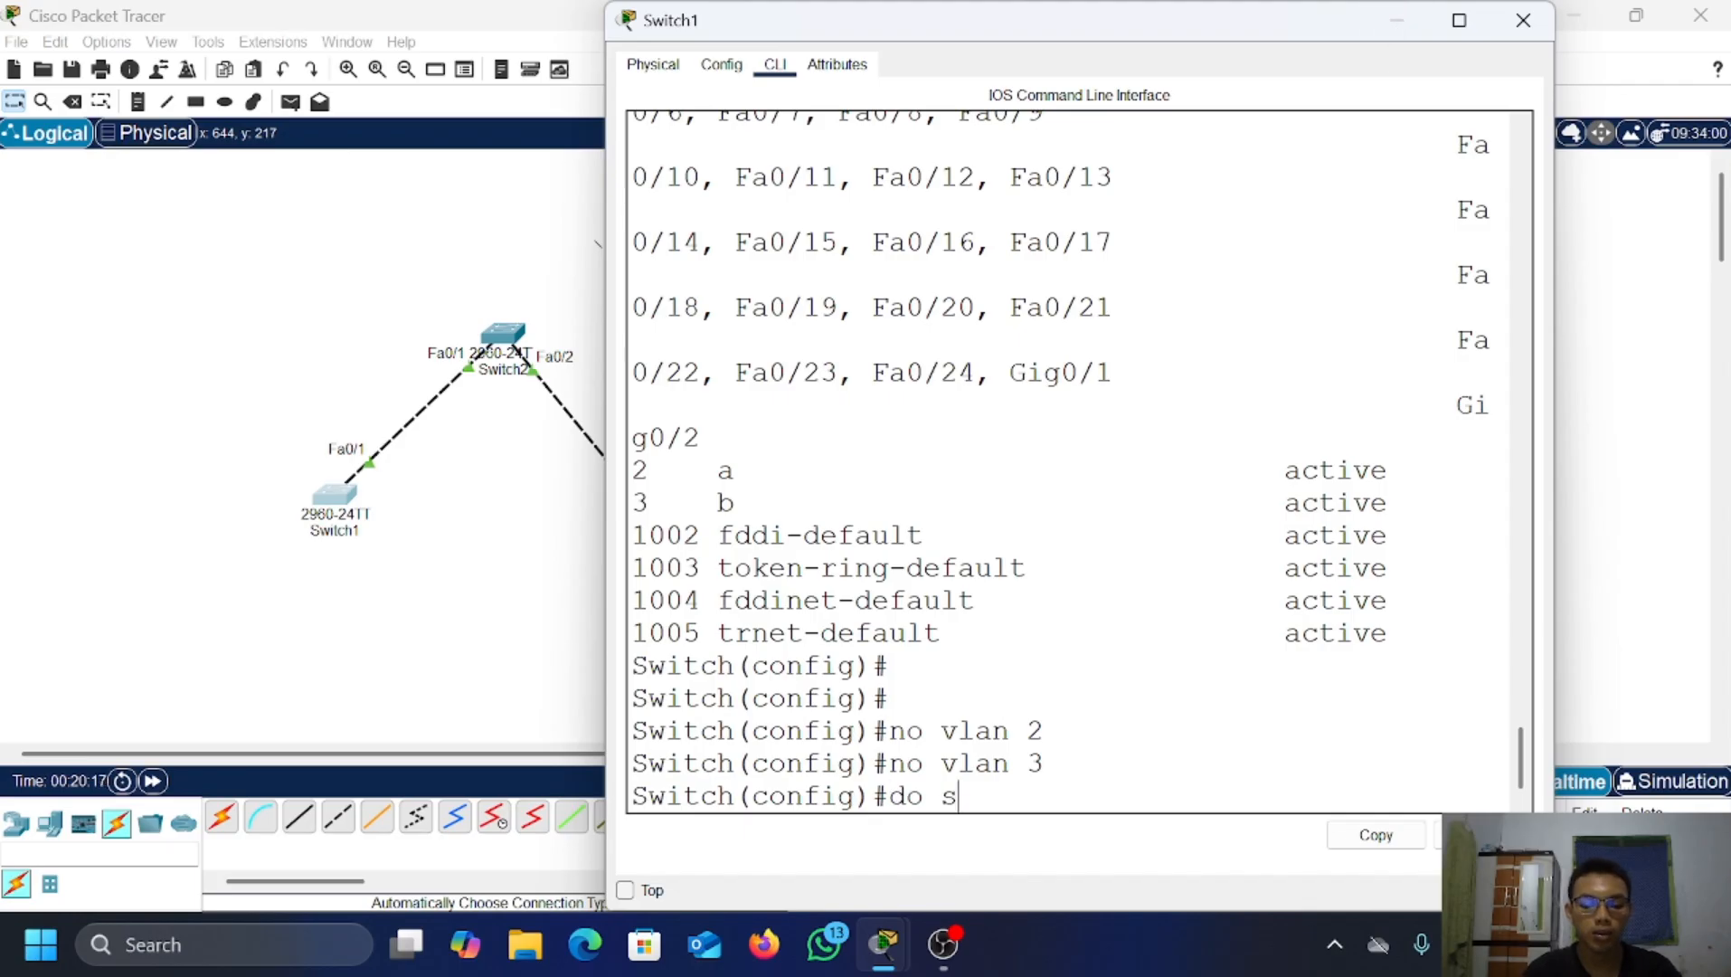
{"action": "type", "text": "how vla"}
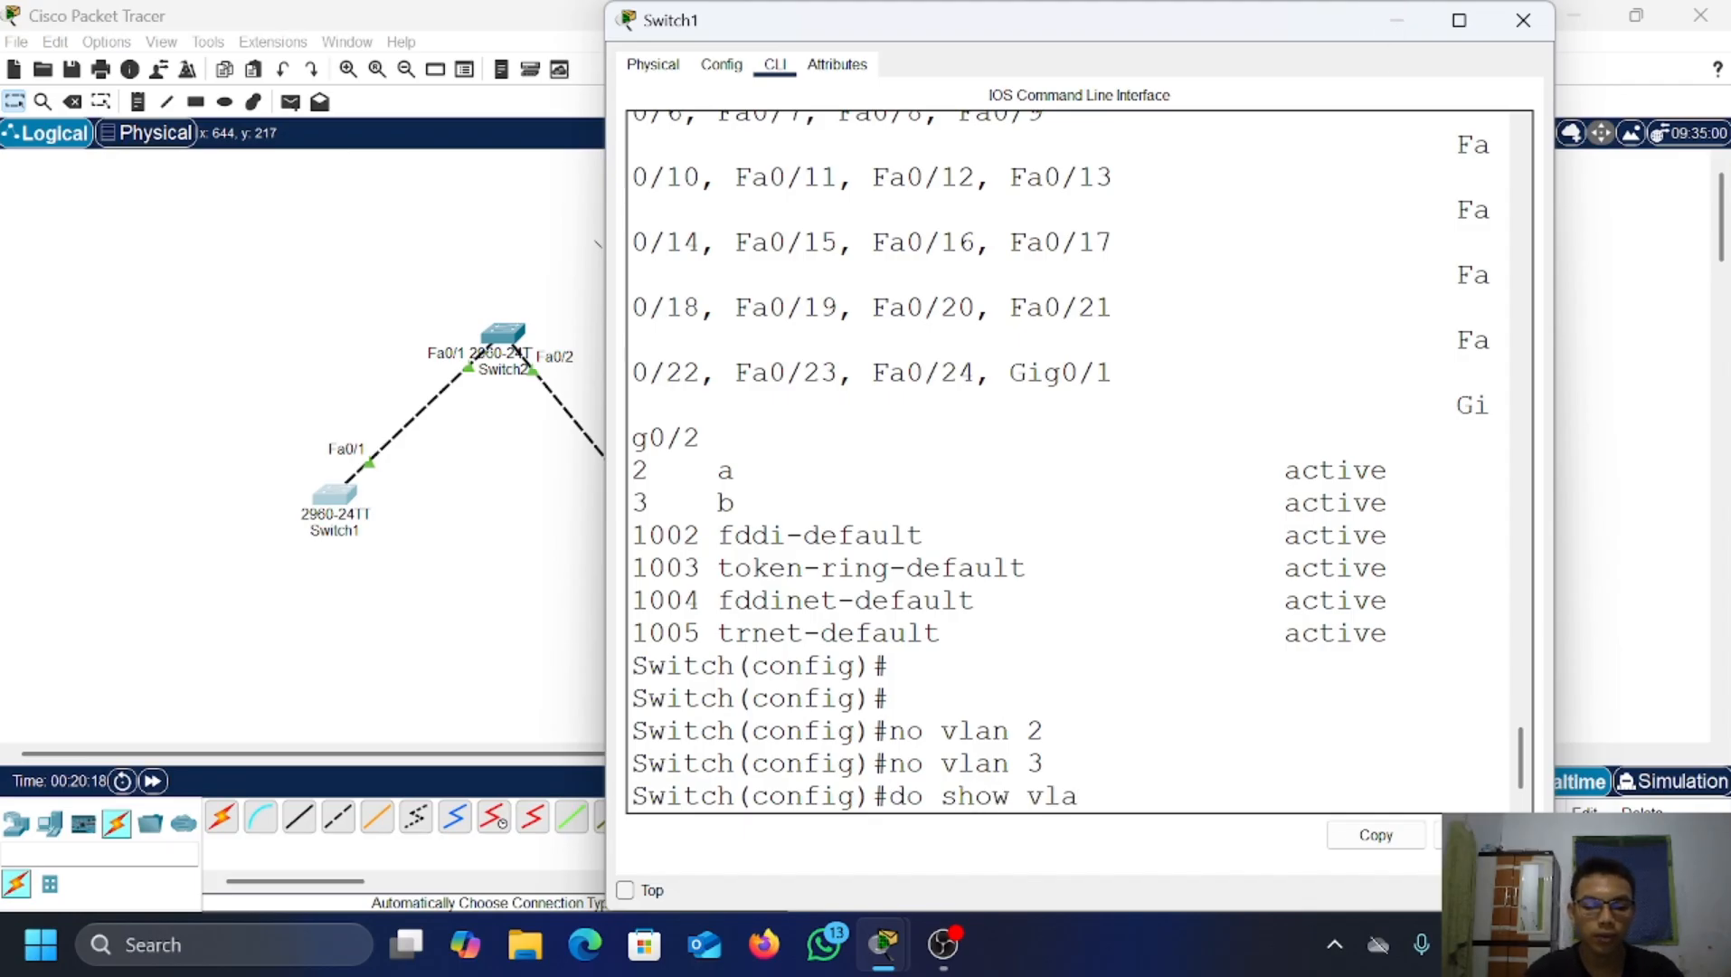
{"action": "type", "text": "n bruef"}
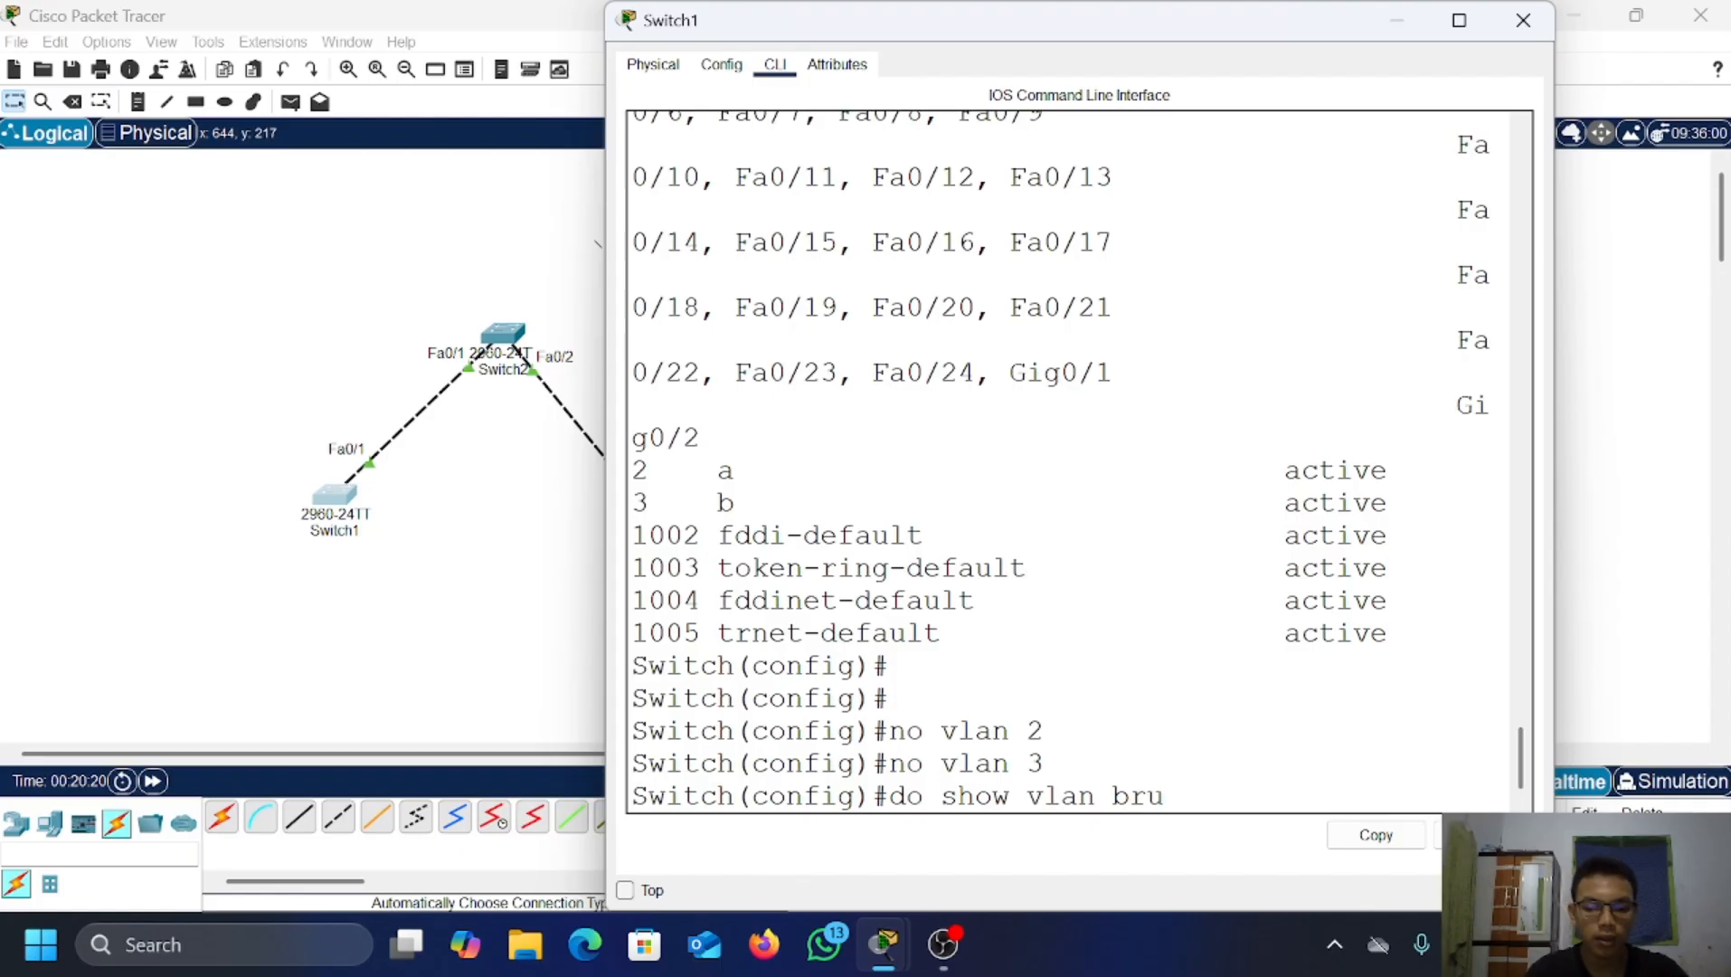
{"action": "key", "text": "BackSpace"}
{"action": "key", "text": "BackSpace"}
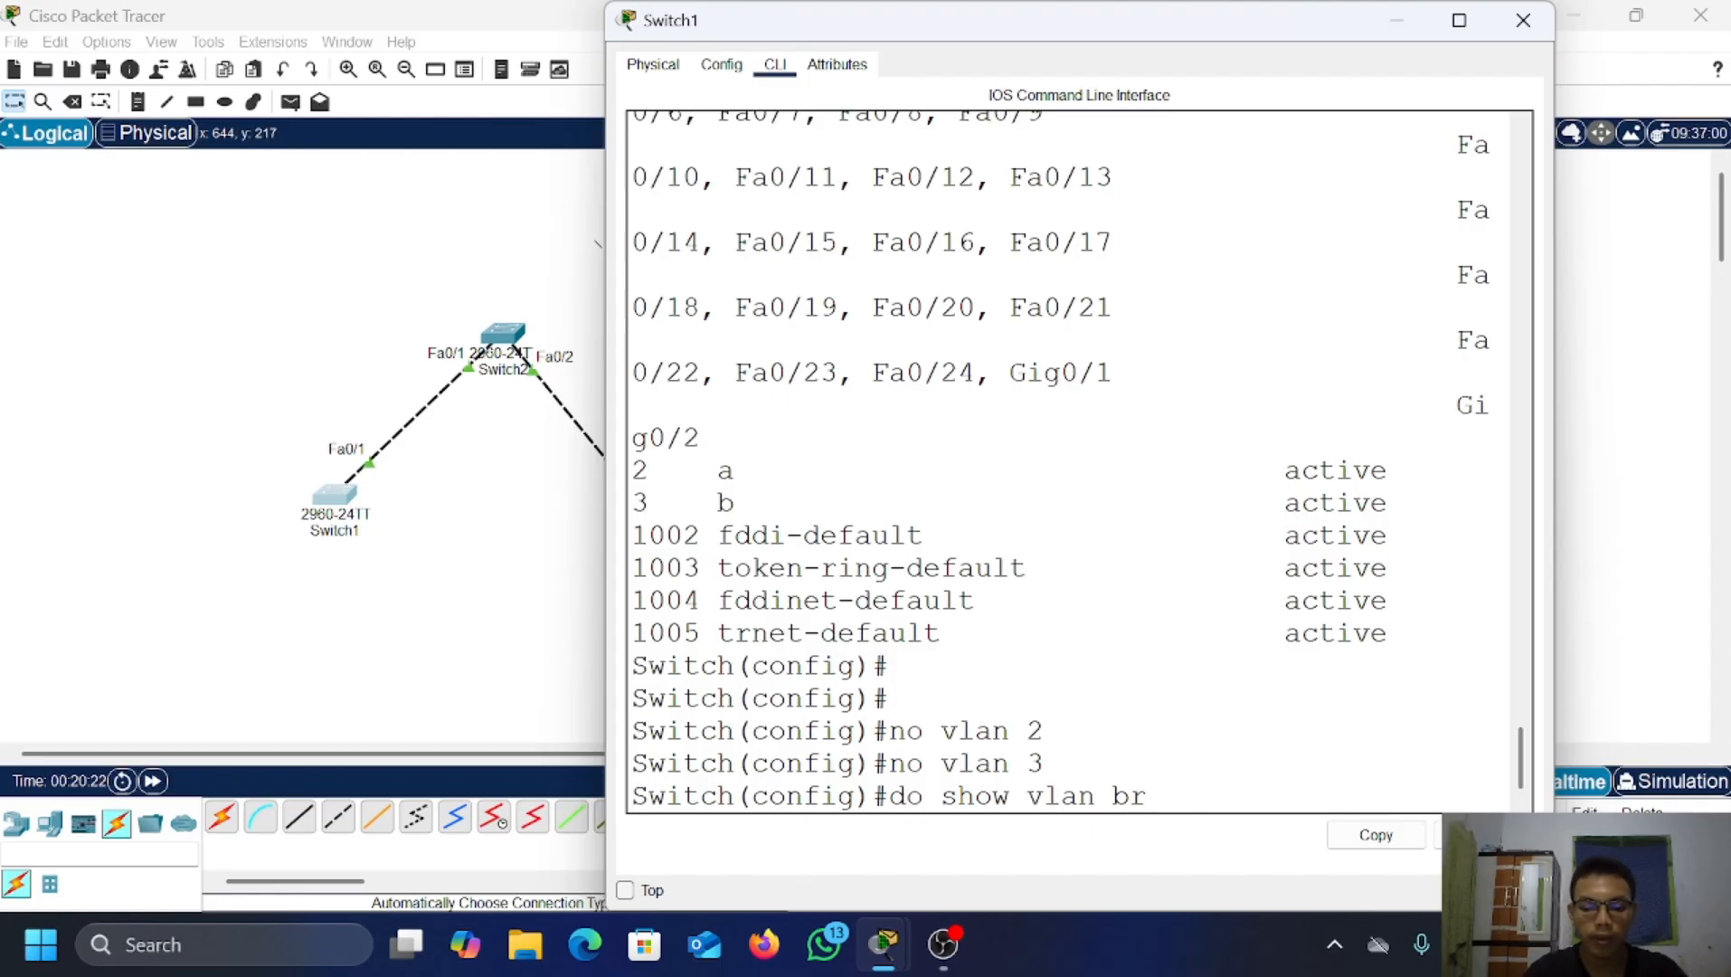
{"action": "type", "text": "ief"}
{"action": "key", "text": "Return"}
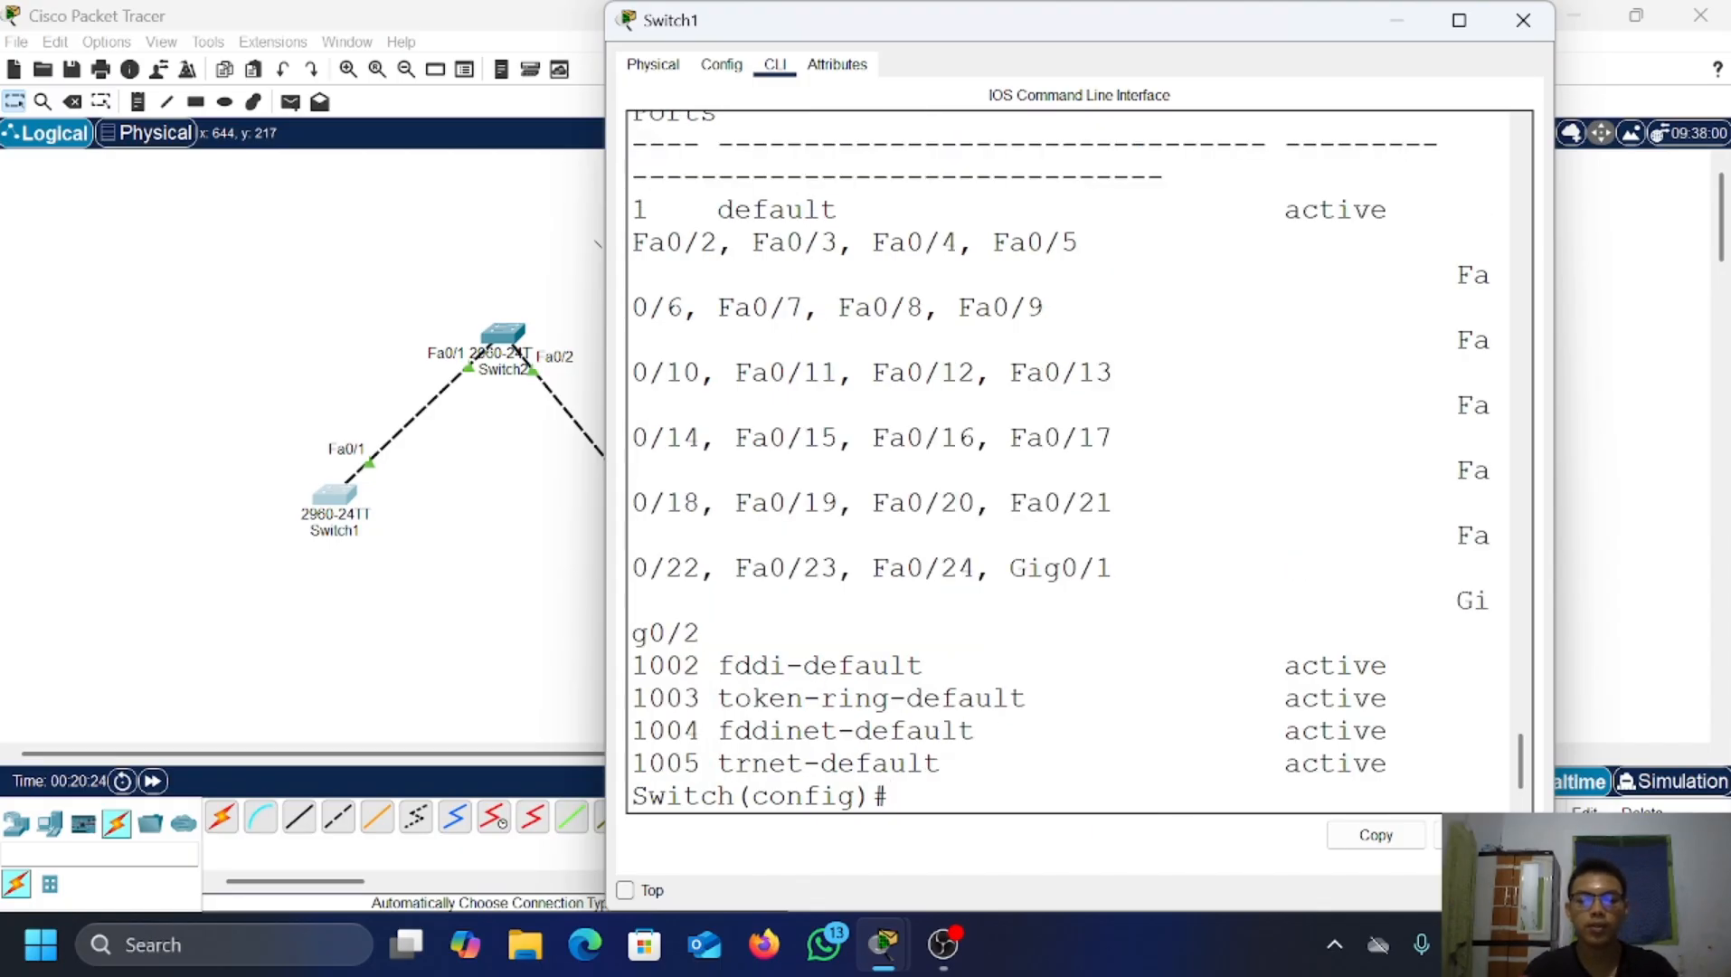
{"action": "left_click", "coordinate": [1394, 22]}
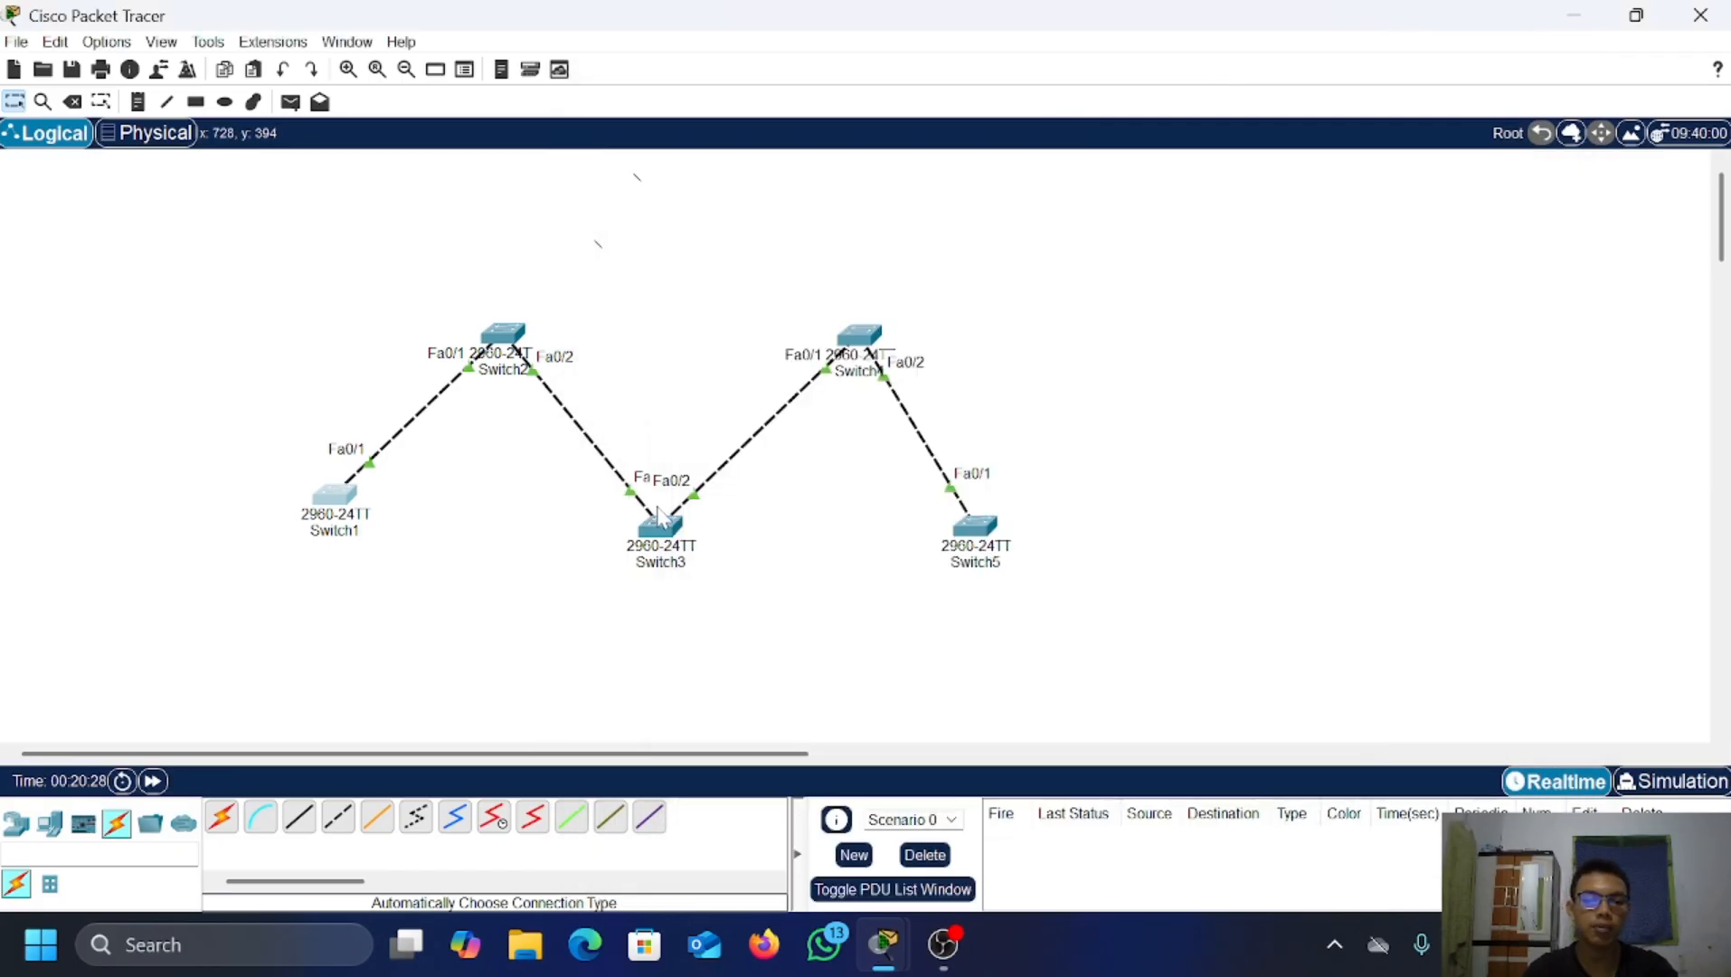
{"action": "left_click", "coordinate": [503, 337]}
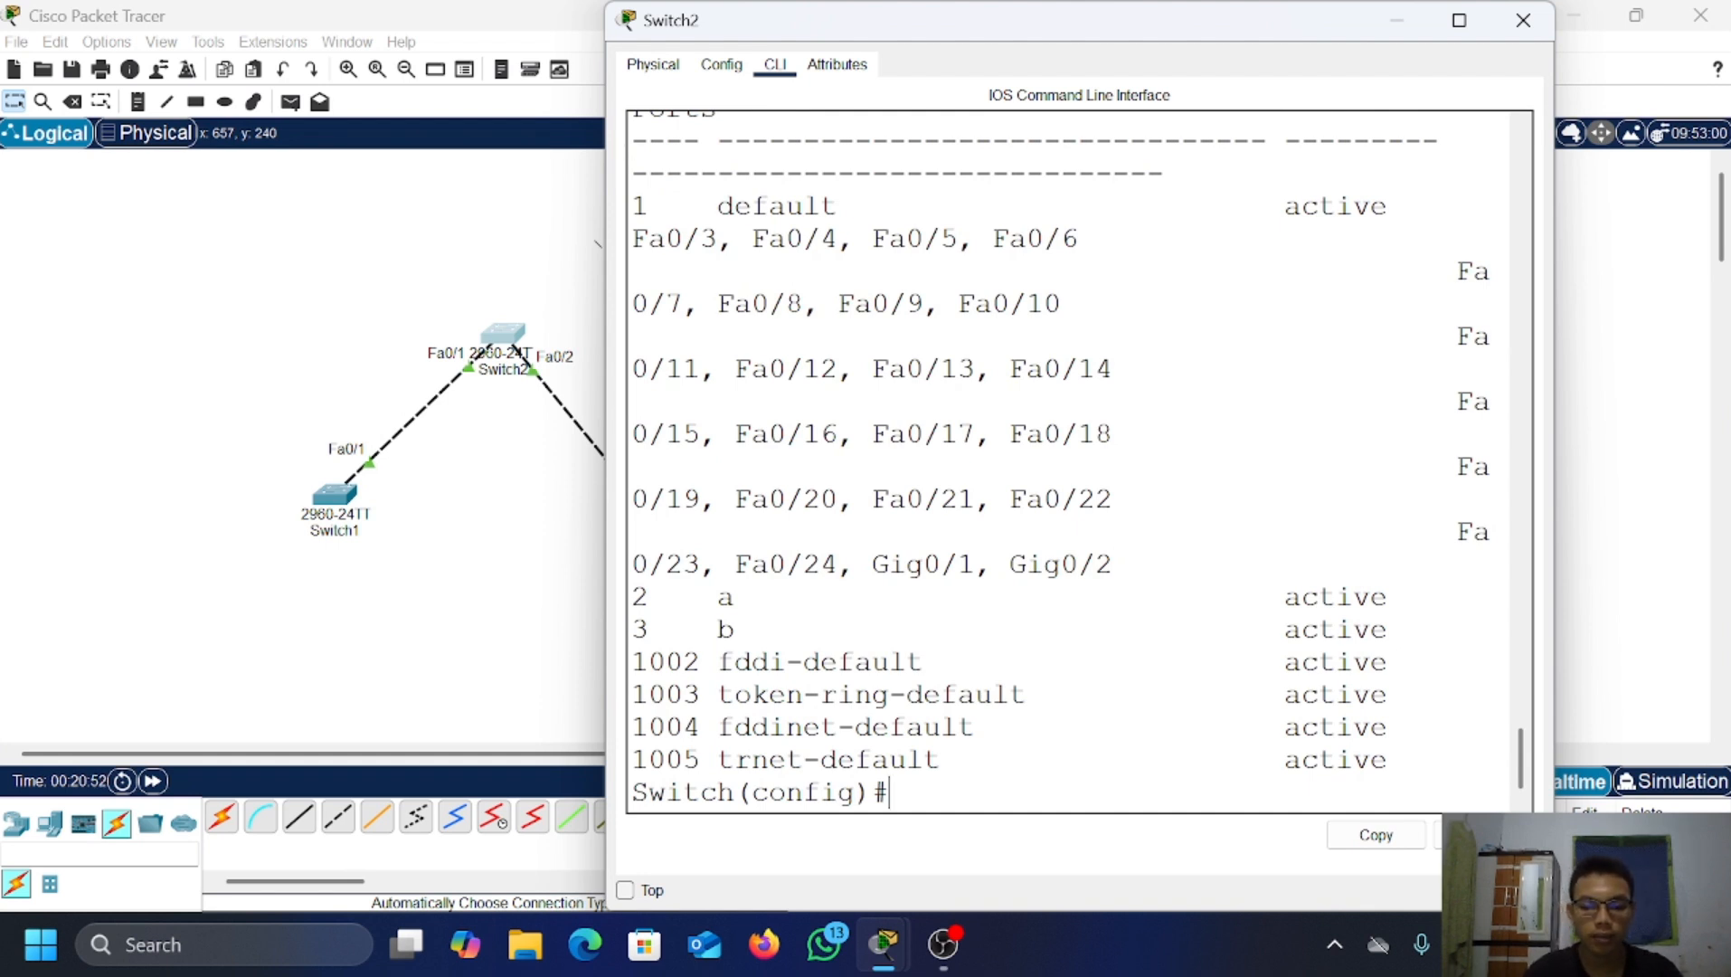
{"action": "key", "text": "Return"}
{"action": "type", "text": "do shiw"}
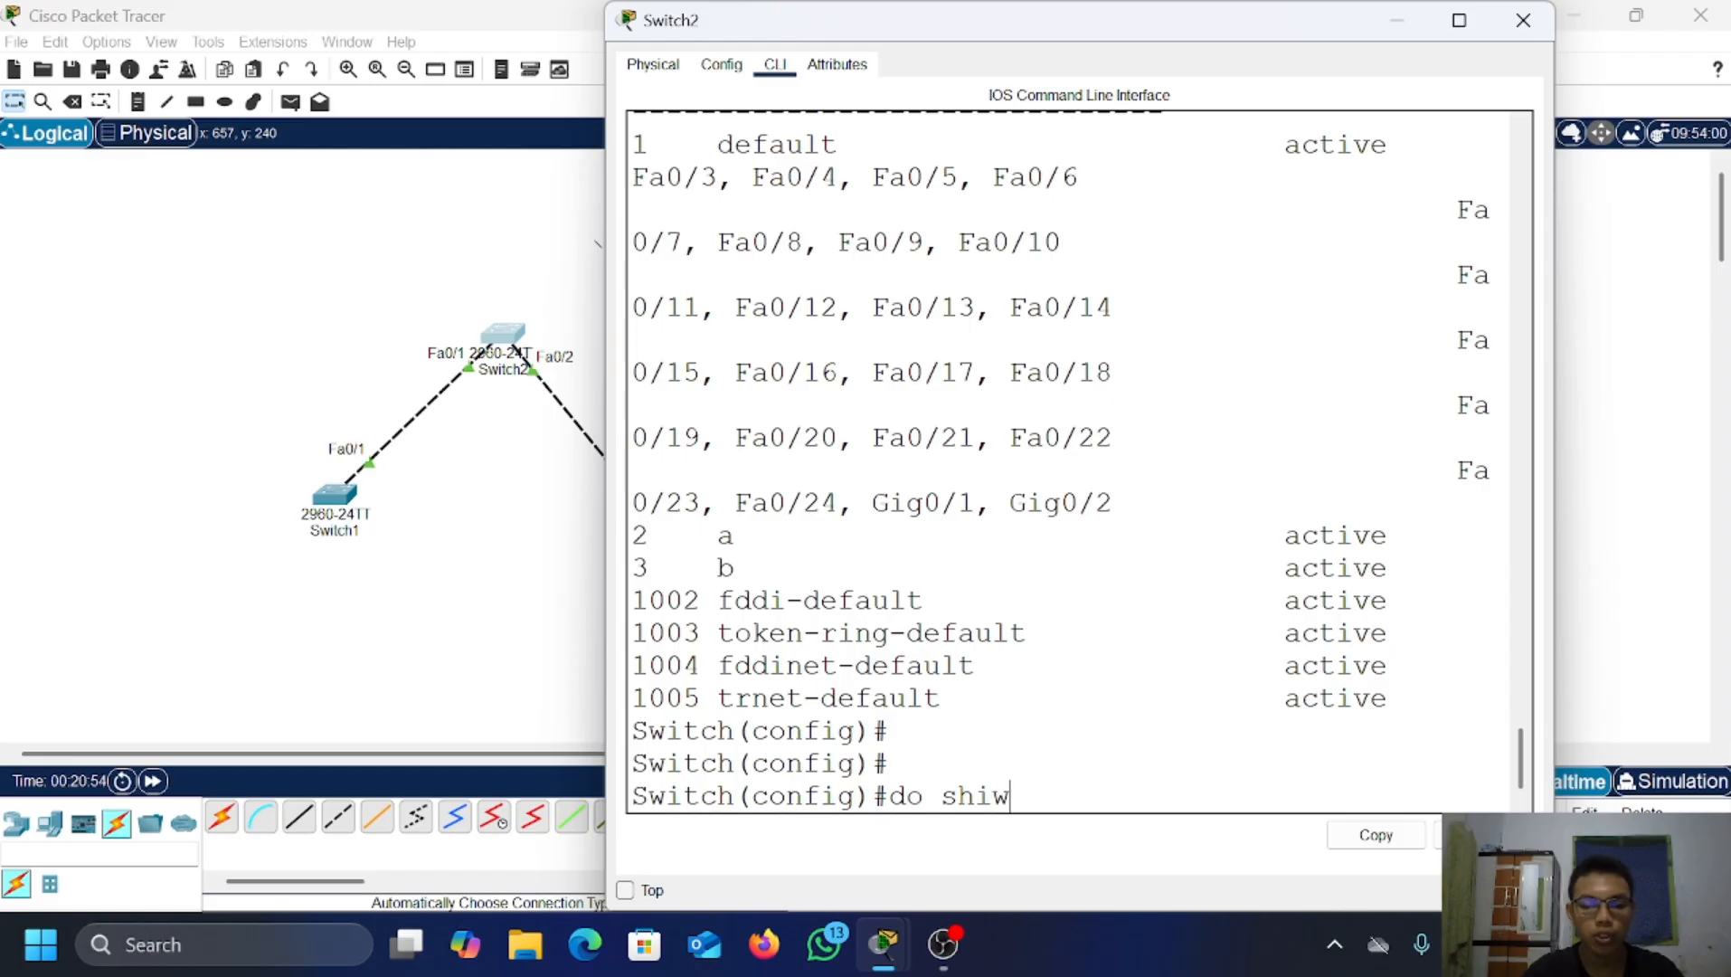
{"action": "key", "text": "BackSpace"}
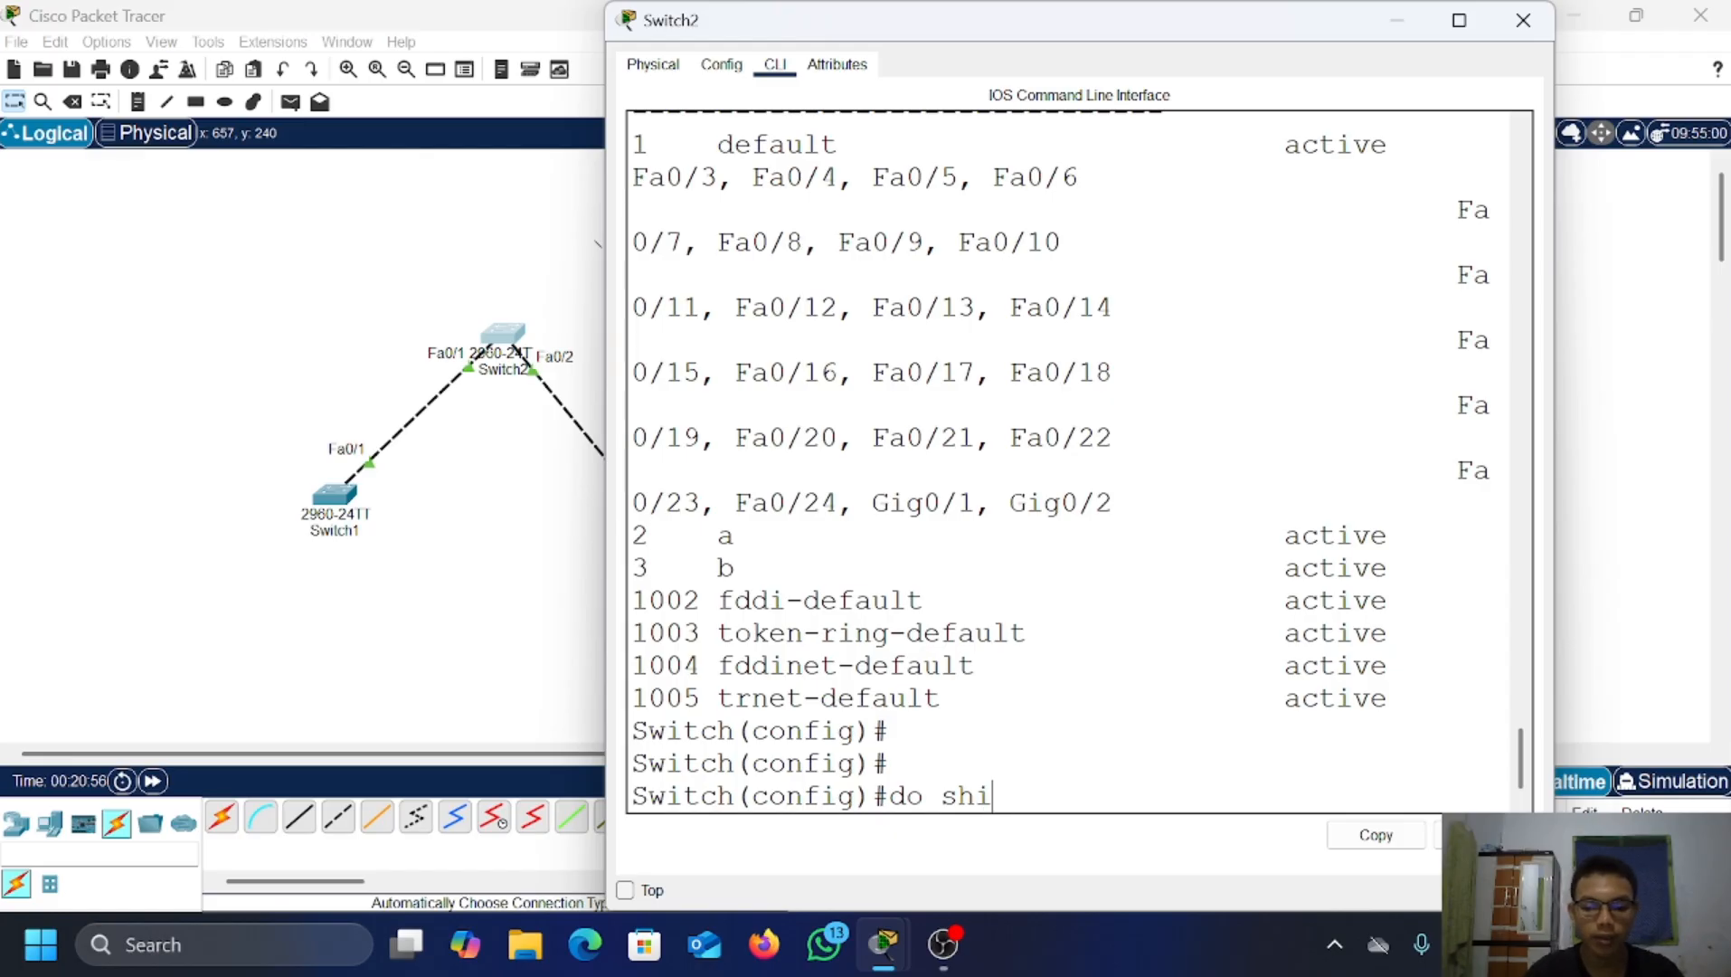
{"action": "type", "text": "ow vlan brief"}
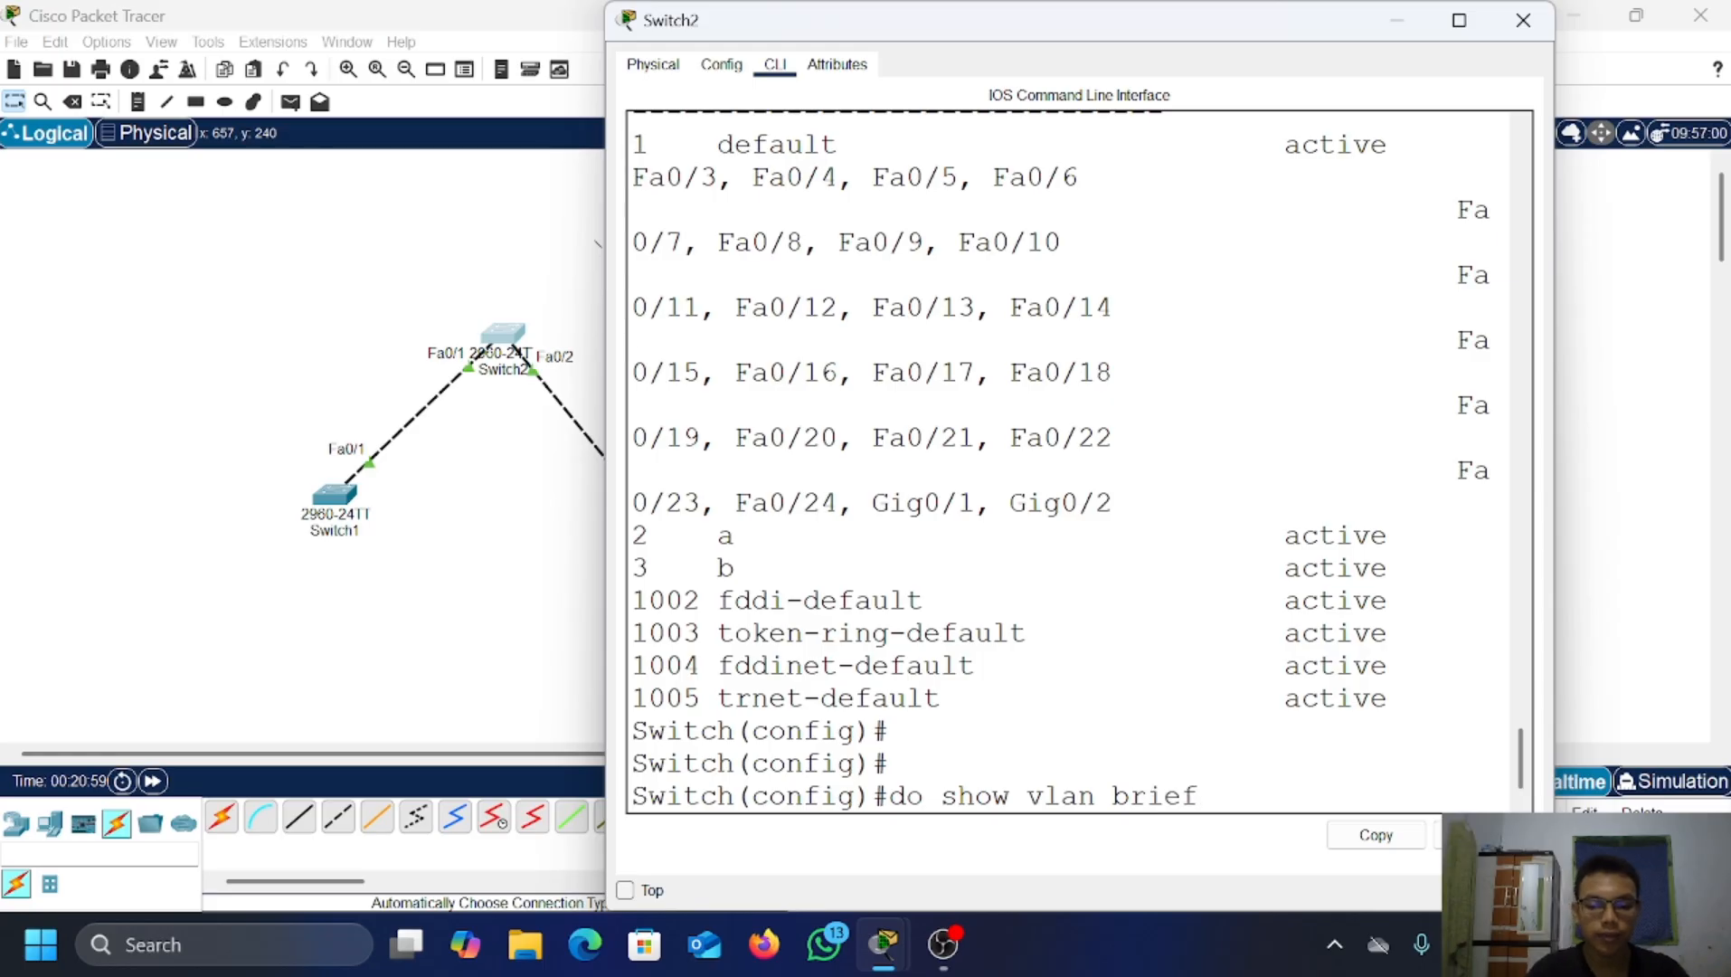
{"action": "key", "text": "Return"}
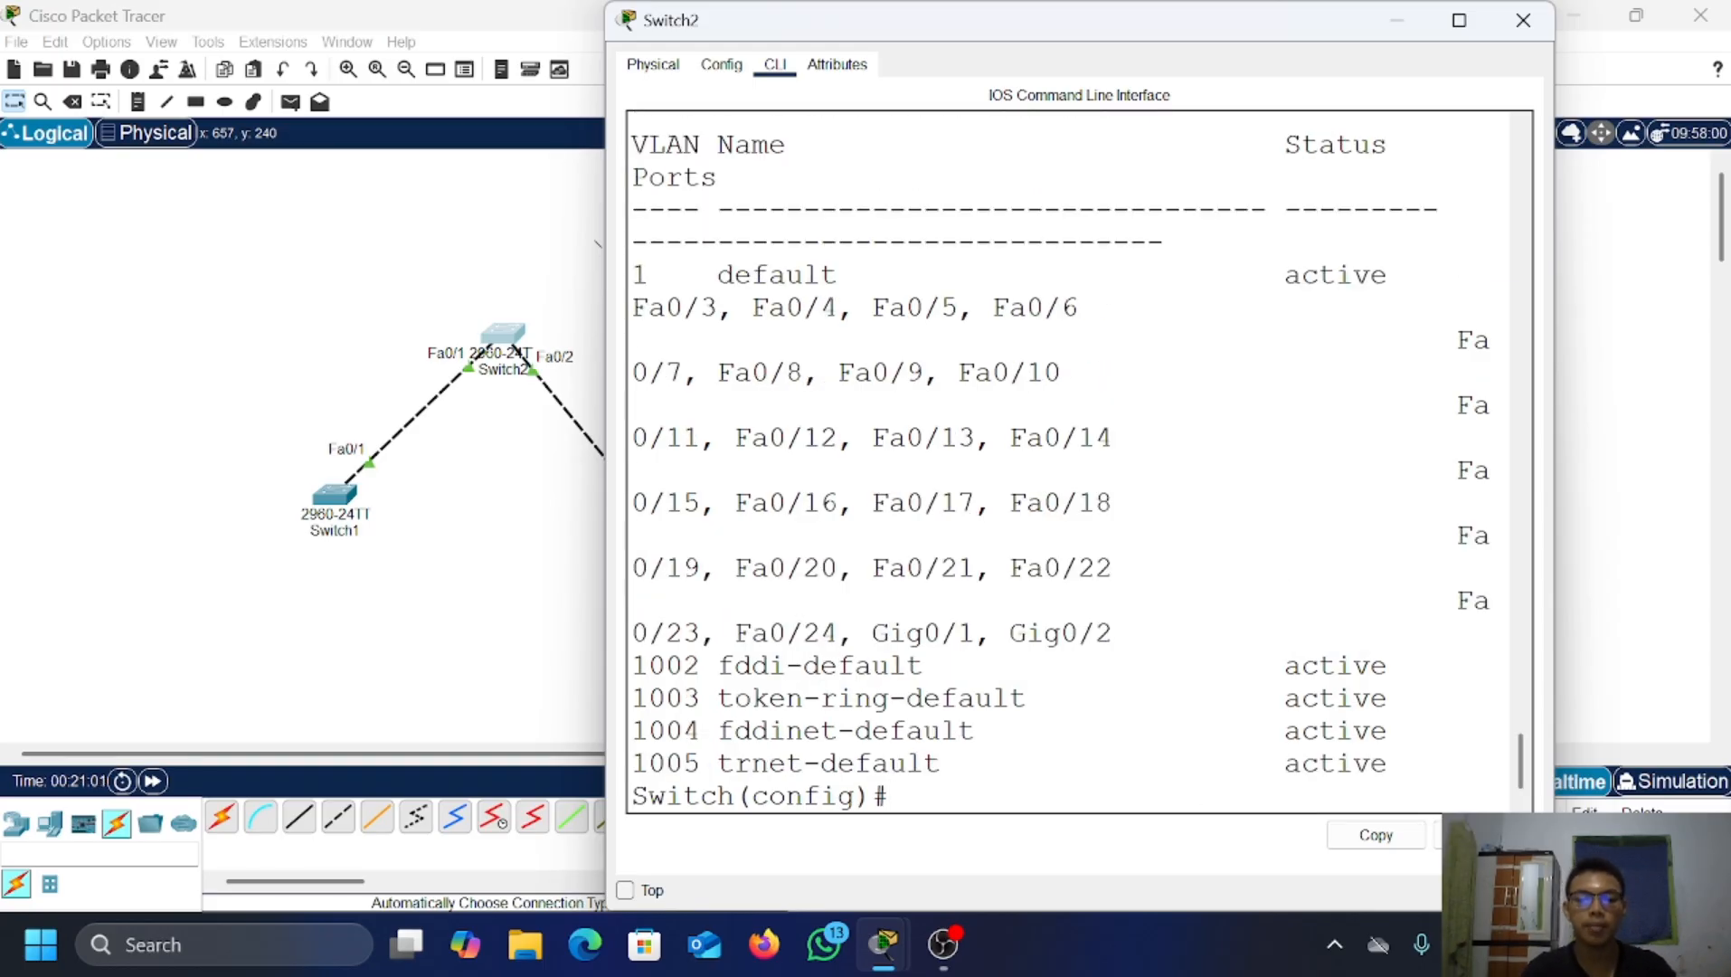
{"action": "left_click", "coordinate": [1396, 27]}
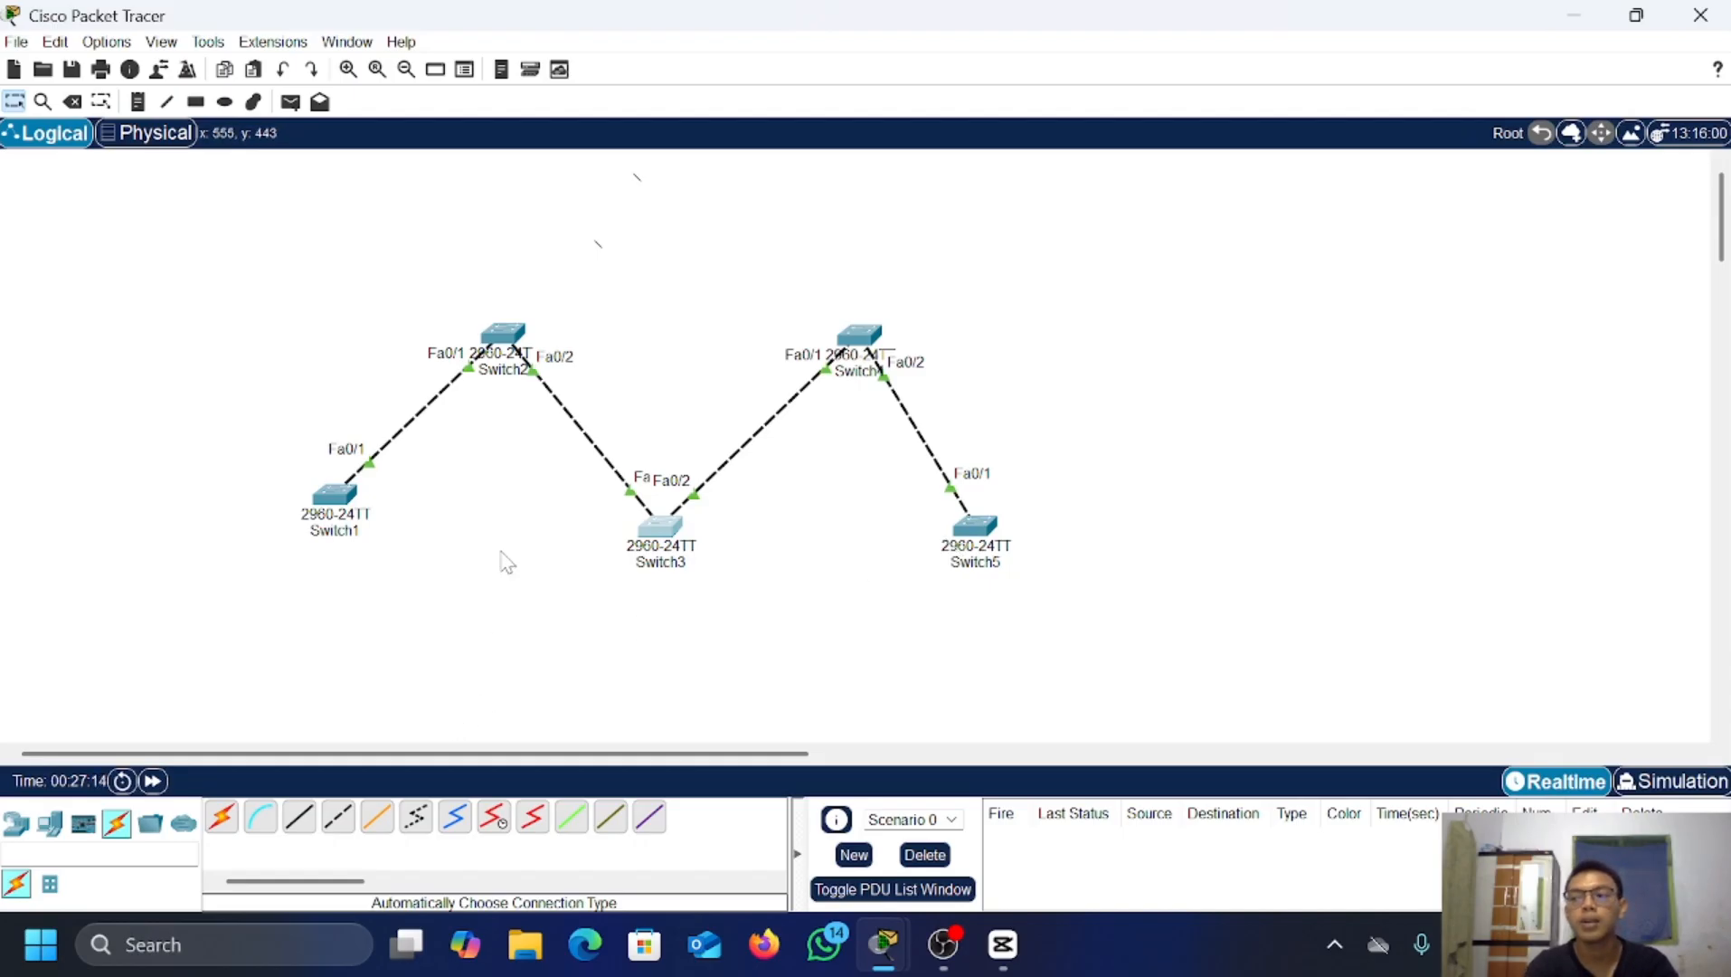
{"action": "left_click", "coordinate": [336, 497]}
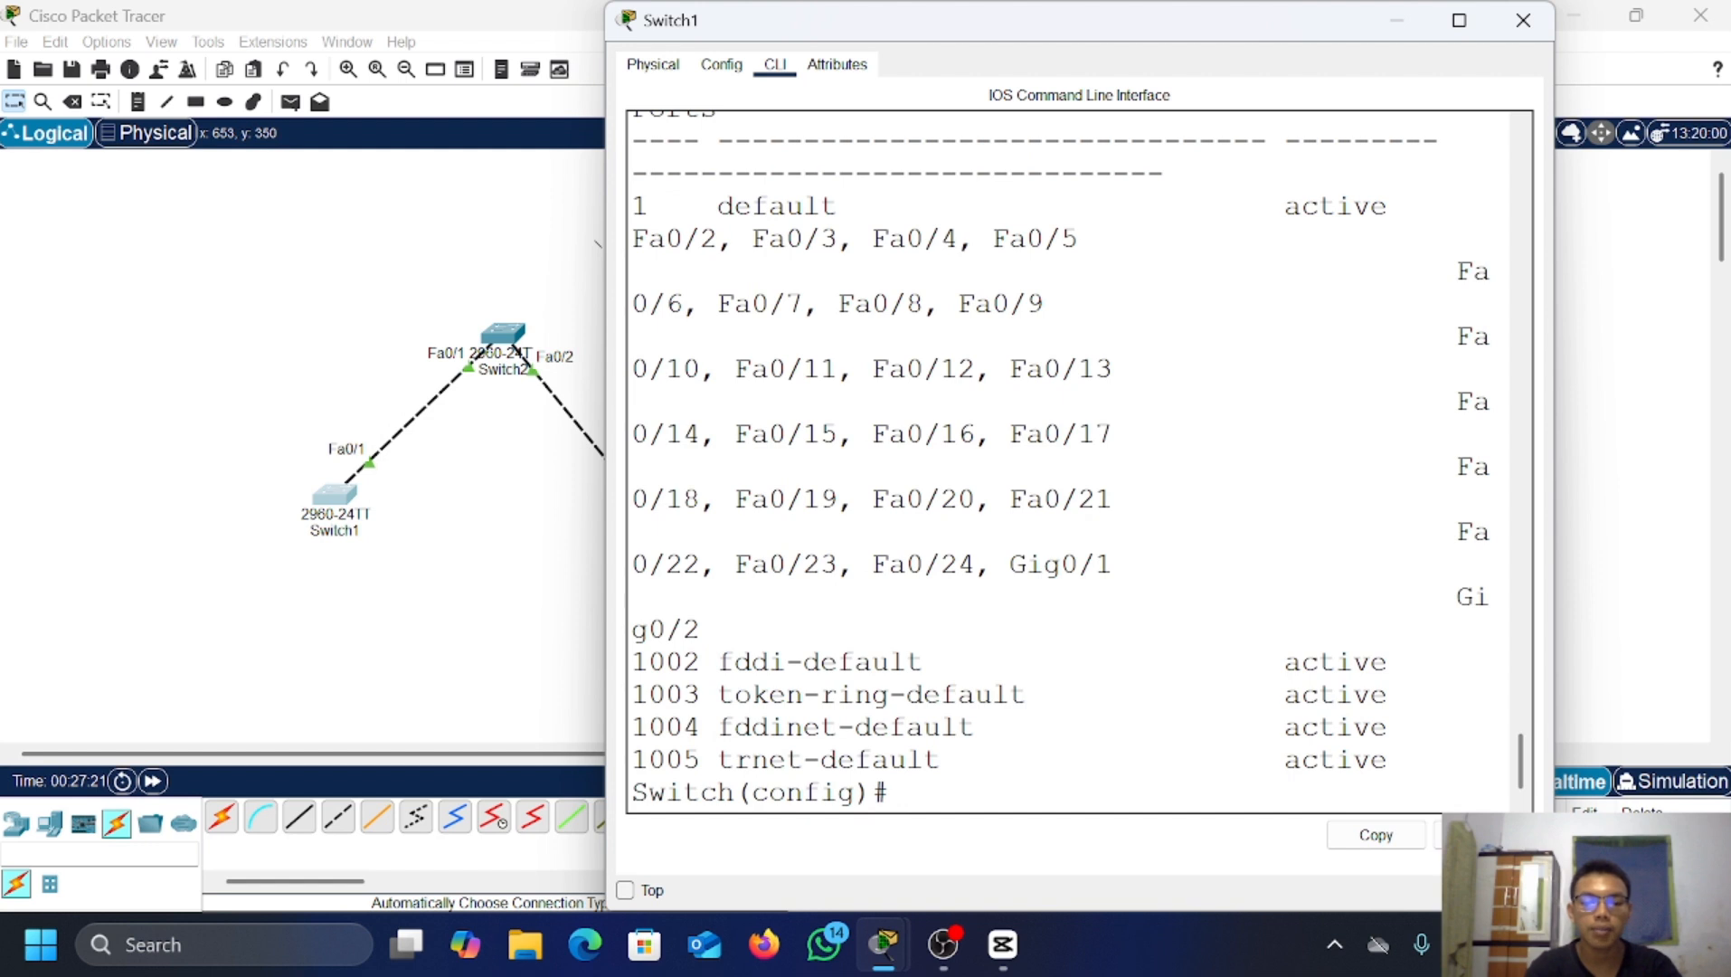
{"action": "key", "text": "Return"}
{"action": "key", "text": "Return"}
{"action": "type", "text": "vtp"}
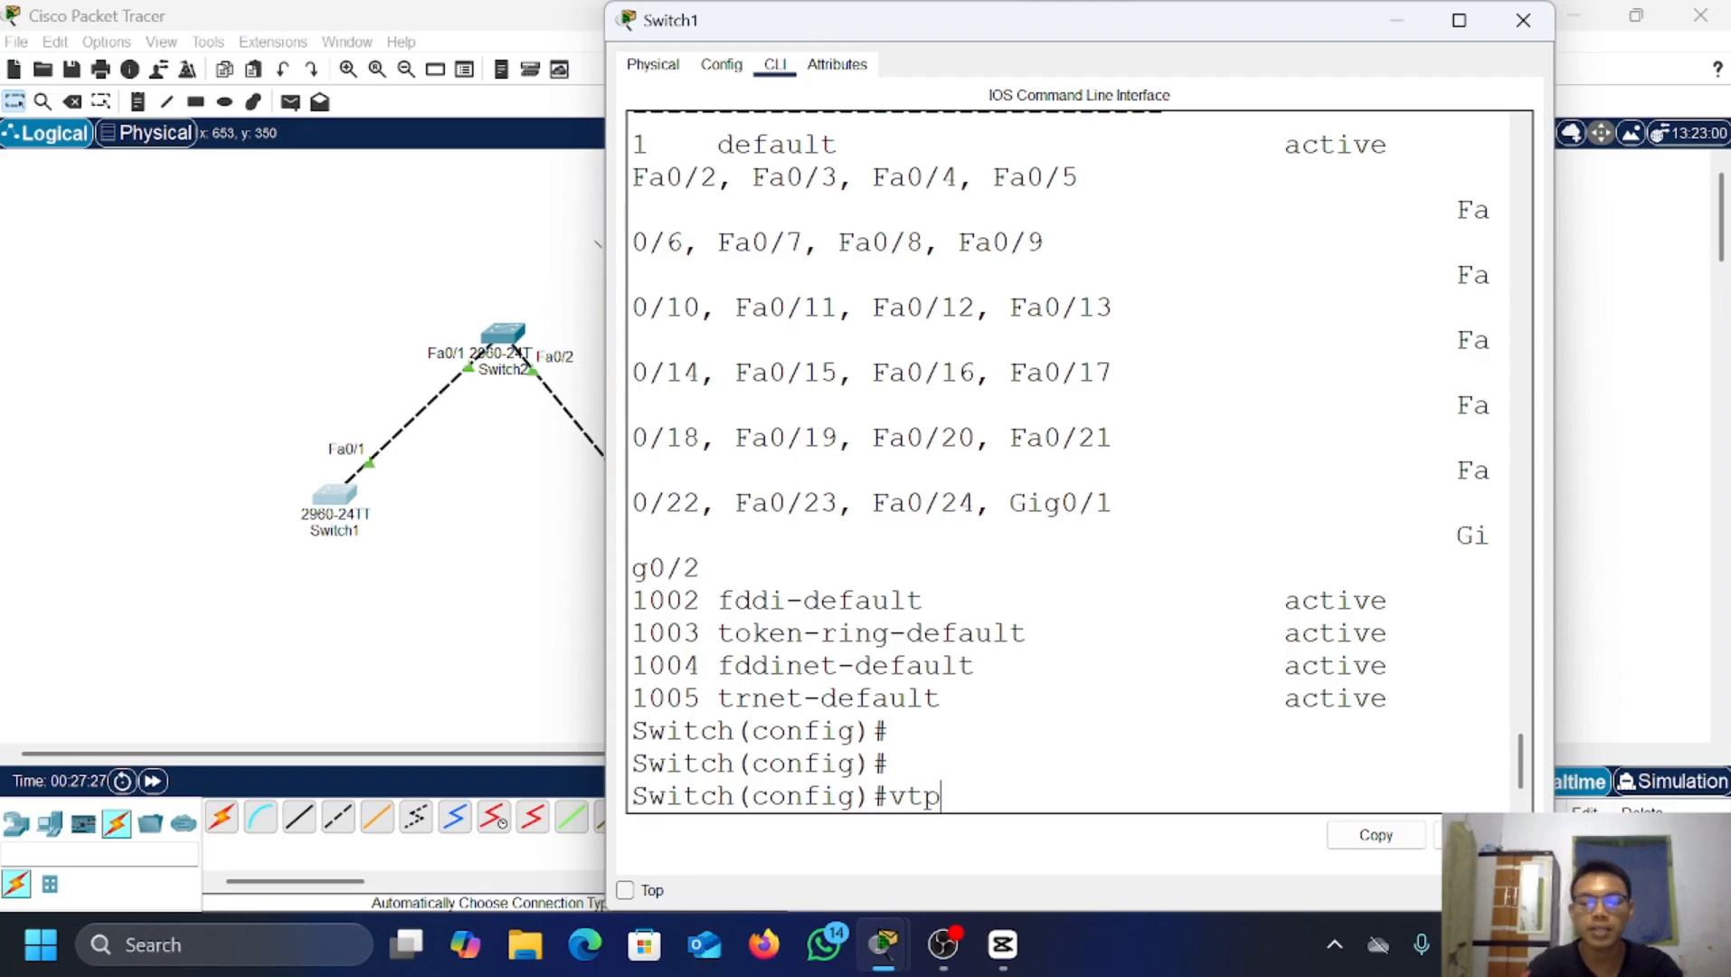
{"action": "key", "text": "BackSpace"}
{"action": "key", "text": "BackSpace"}
{"action": "key", "text": "BackSpace"}
{"action": "type", "text": "do sh"}
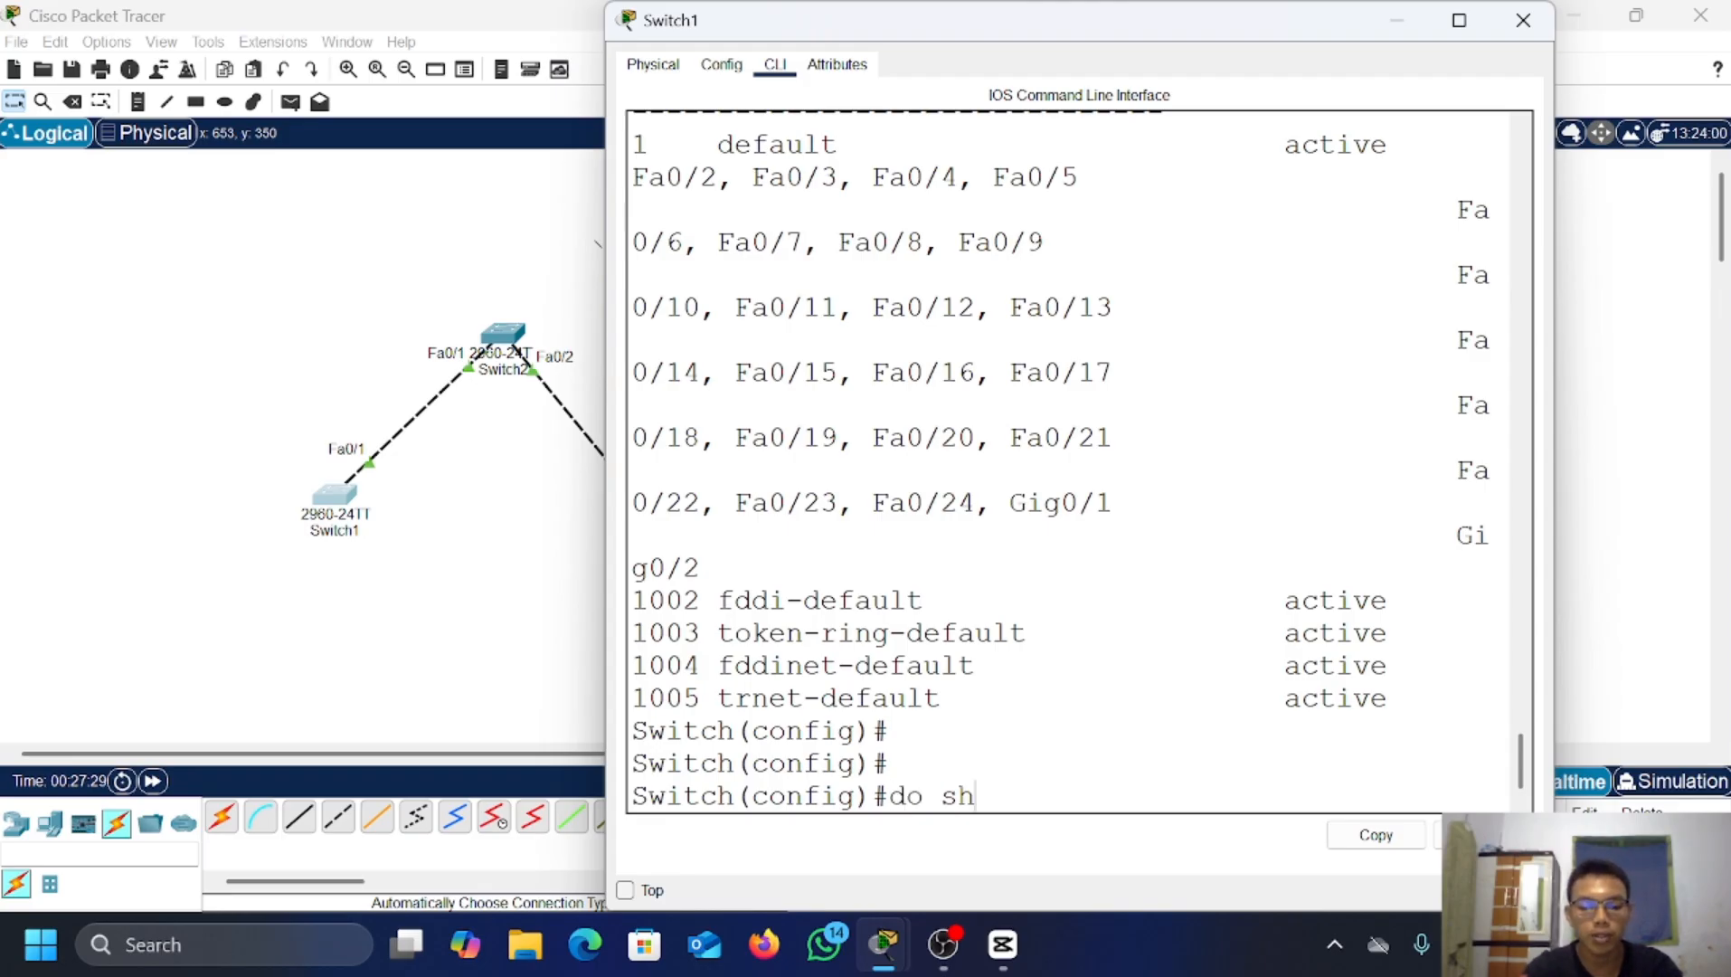
{"action": "type", "text": "ow"}
{"action": "key", "text": "BackSpace"}
{"action": "type", "text": "ow "}
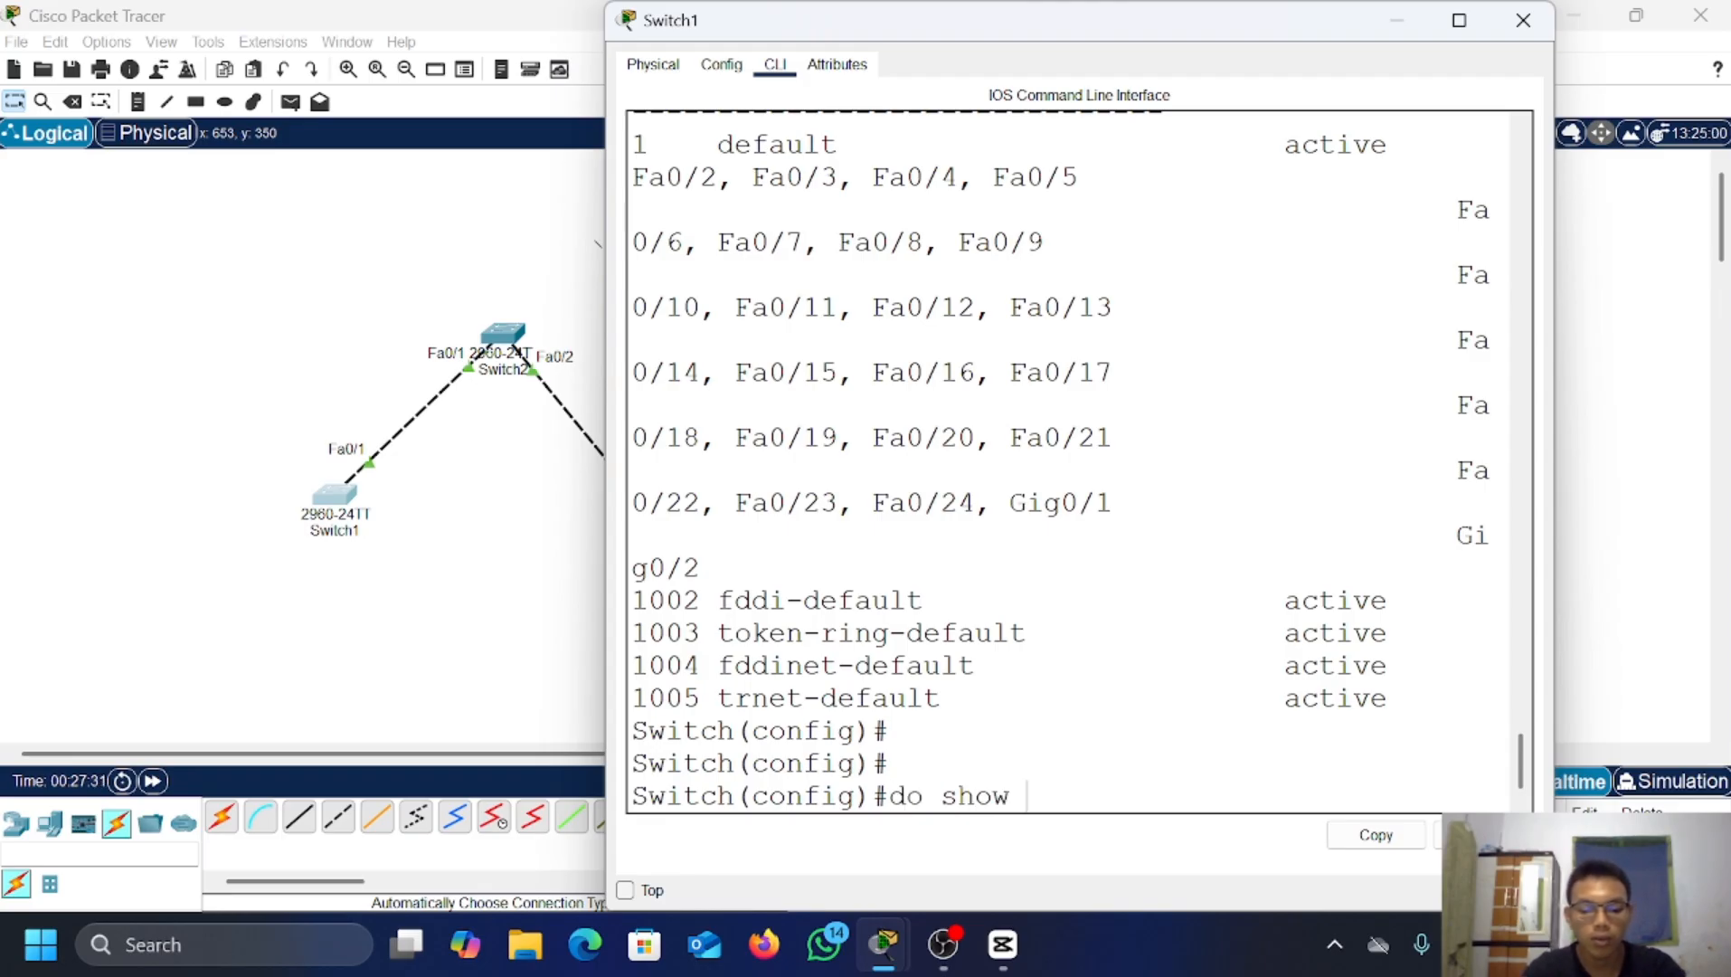
{"action": "type", "text": "vtp staty"}
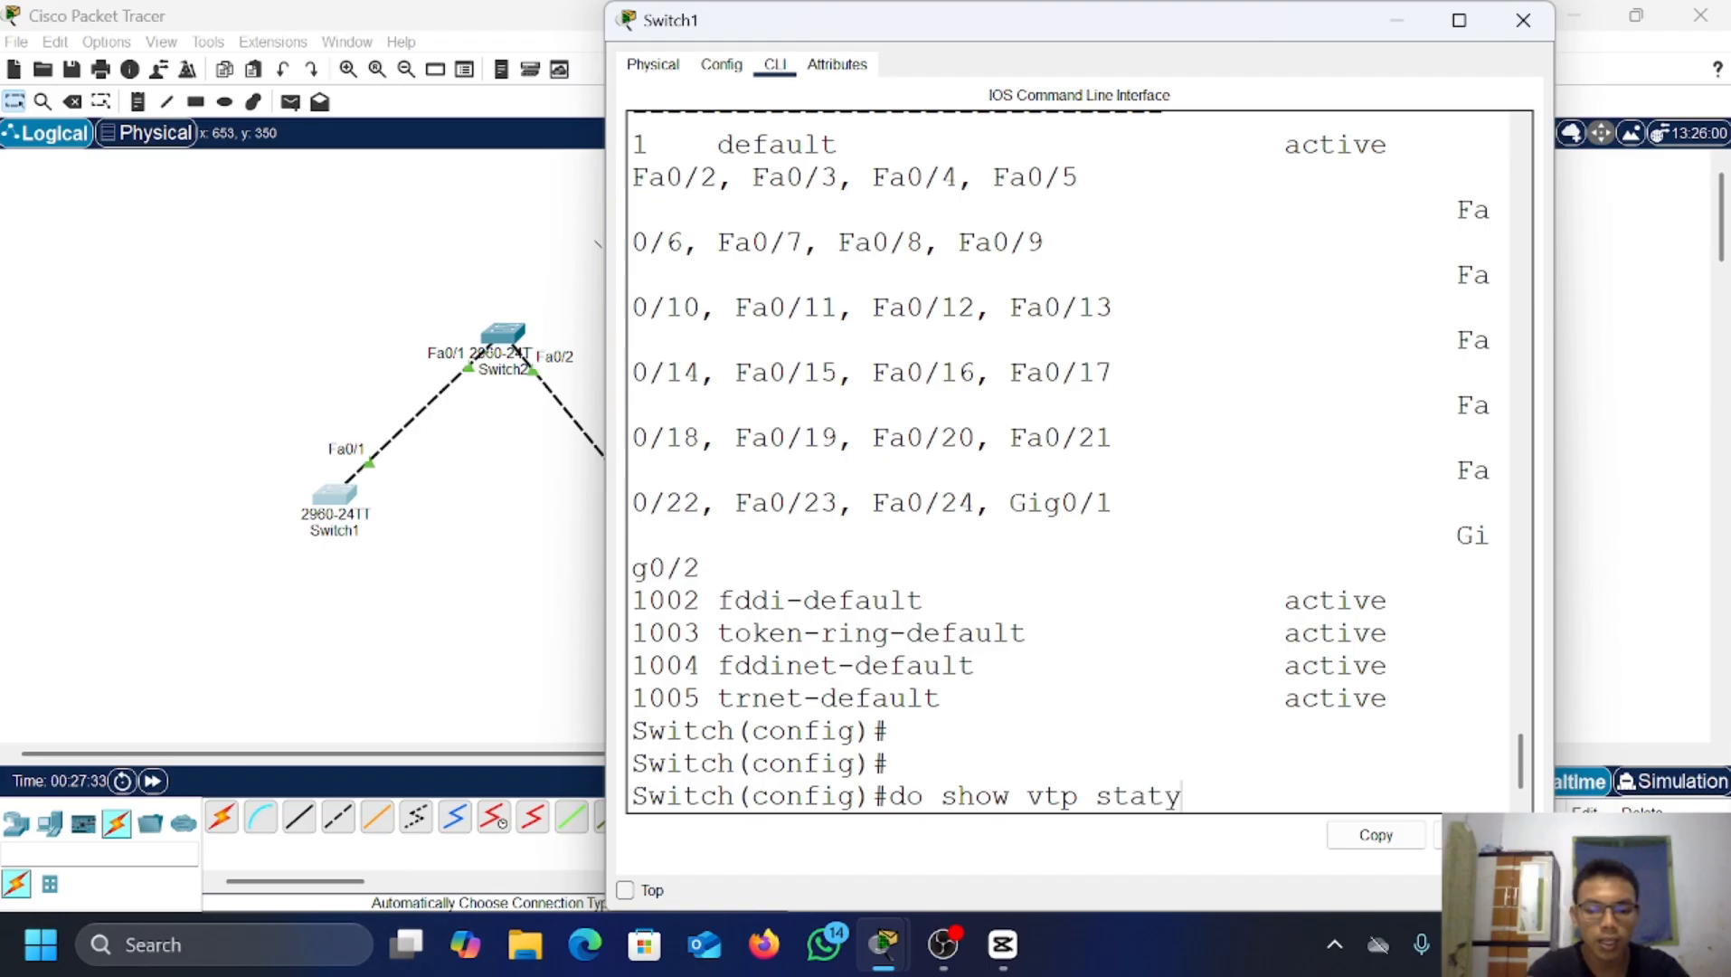
{"action": "key", "text": "BackSpace"}
{"action": "type", "text": "us"}
{"action": "key", "text": "Return"}
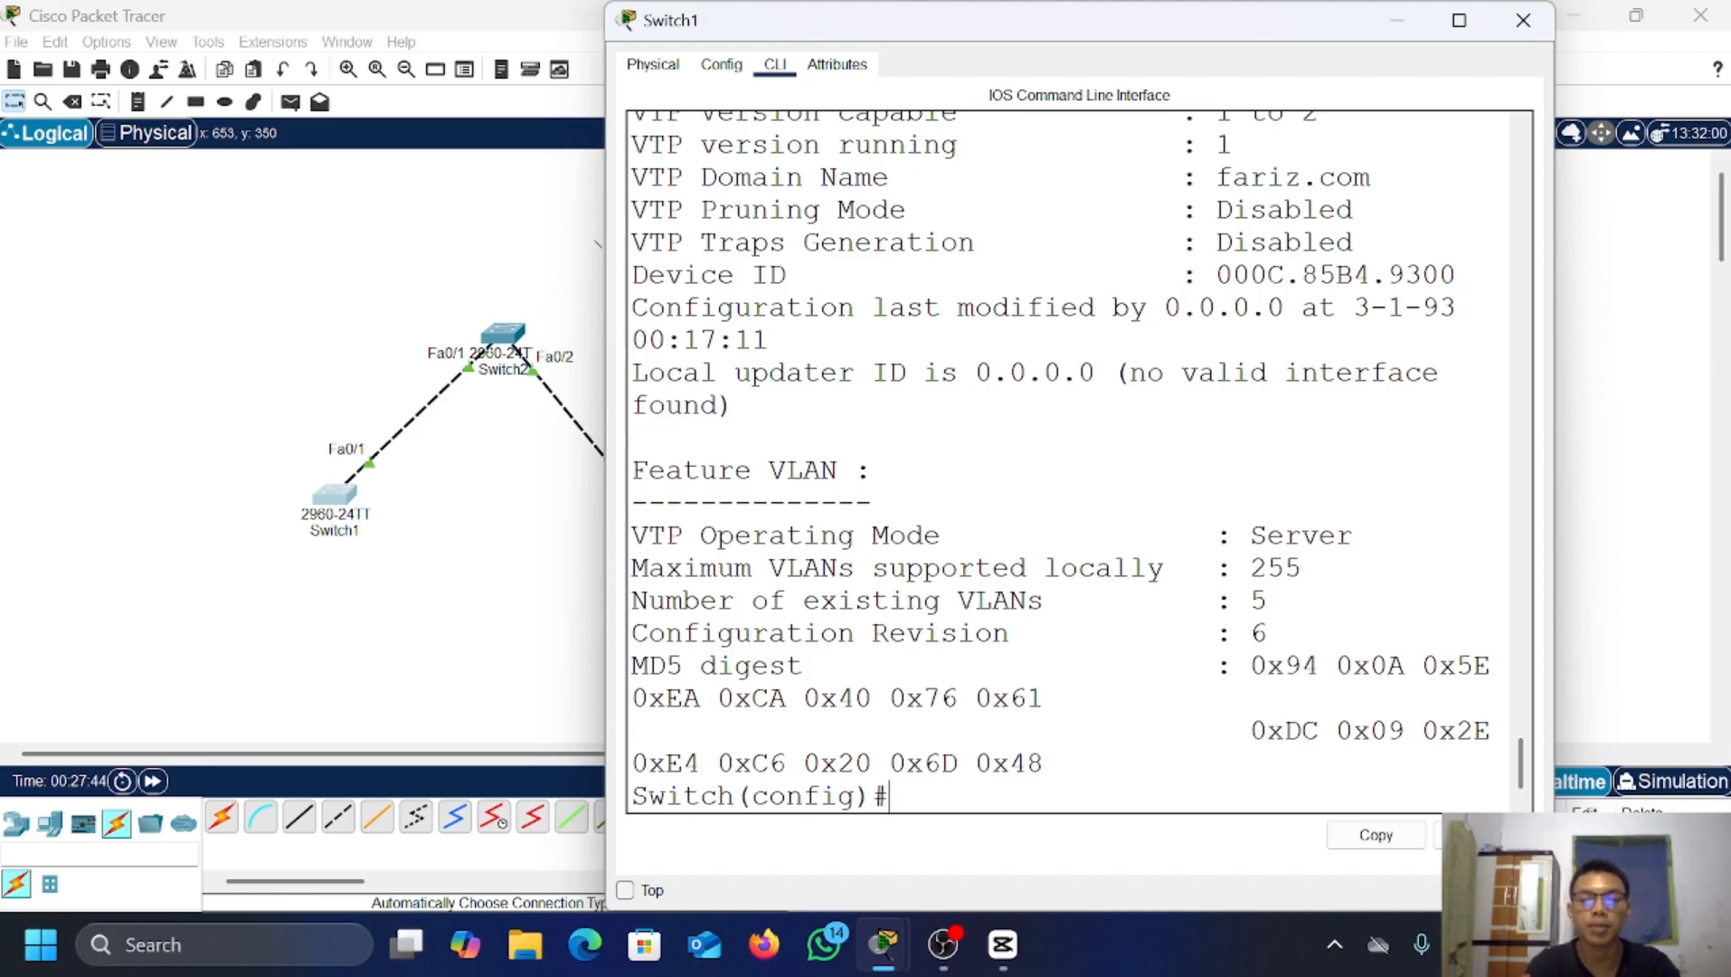
{"action": "left_click", "coordinate": [1400, 22]}
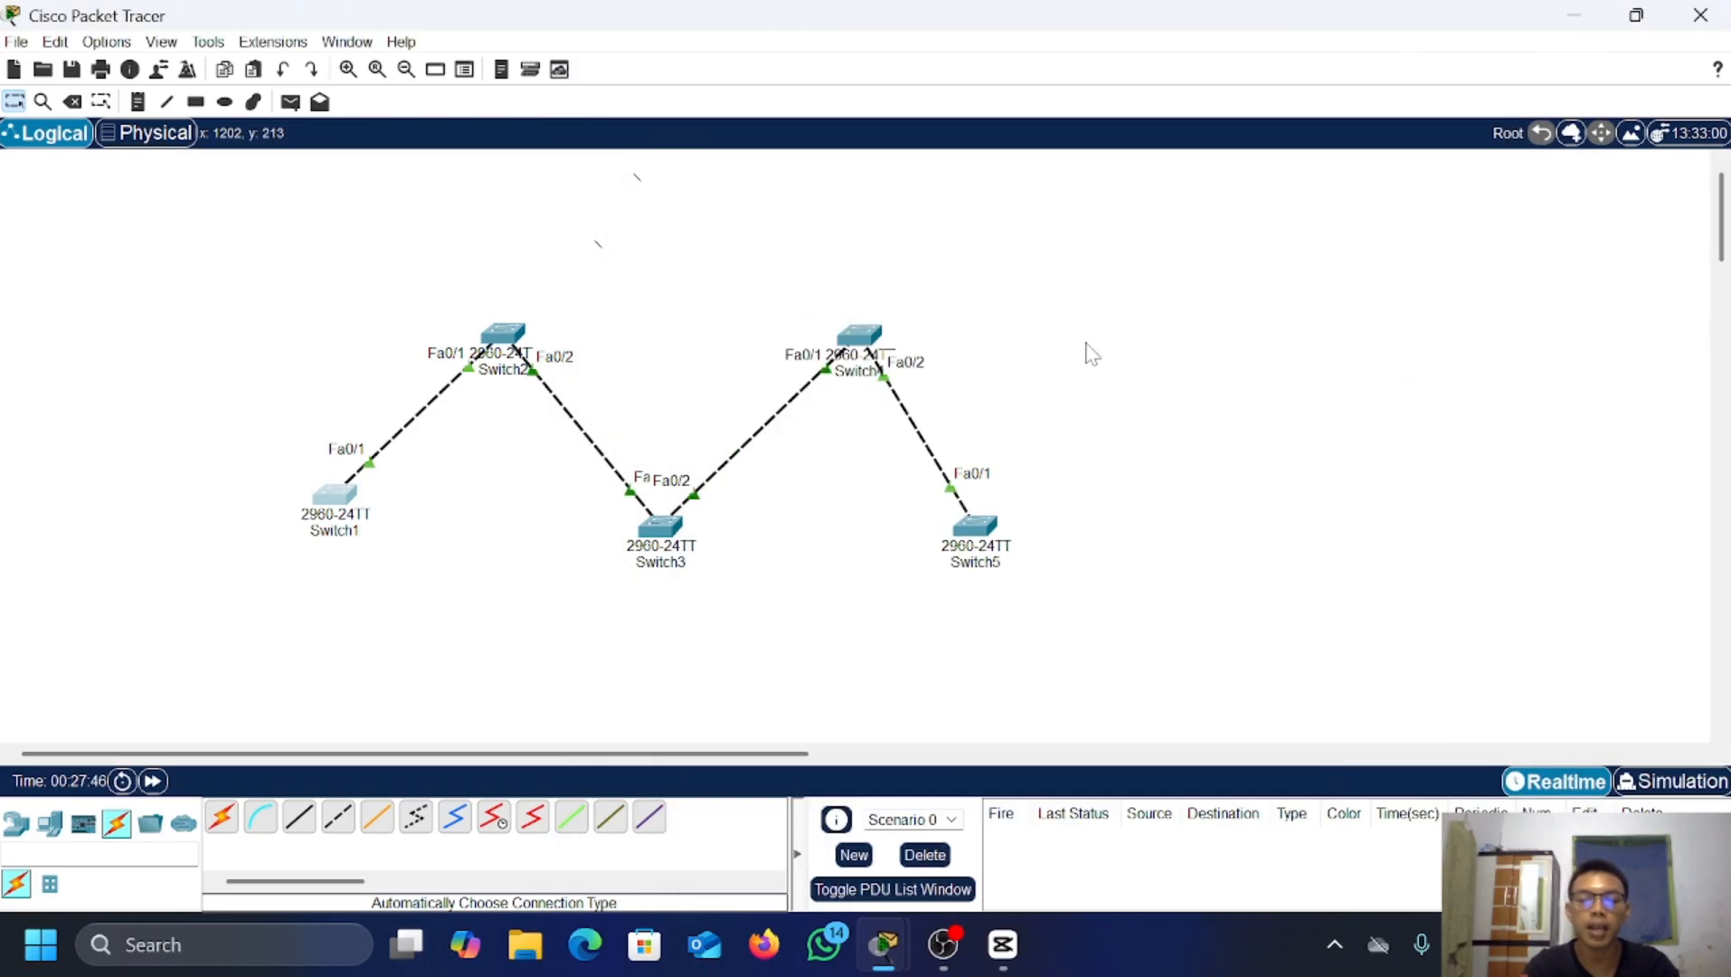
Step: Place a 2960 switch, Switch6, right of Switch5 and open its window
{"action": "left_click", "coordinate": [16, 824]}
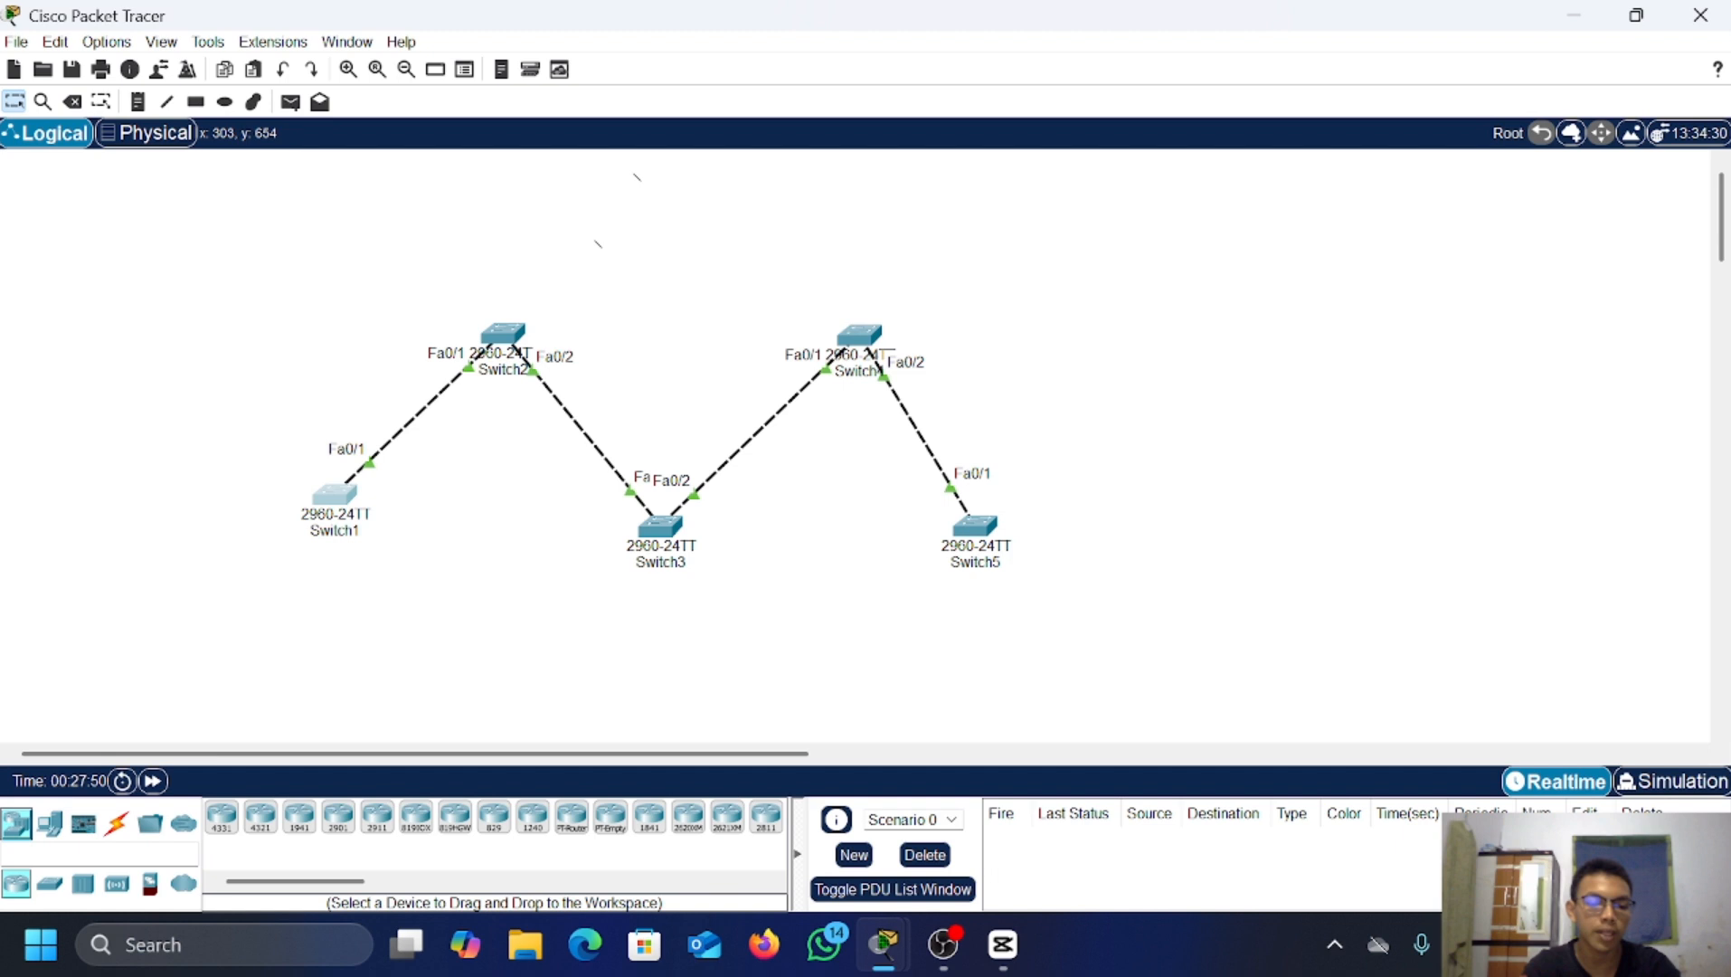
{"action": "left_click", "coordinate": [49, 883]}
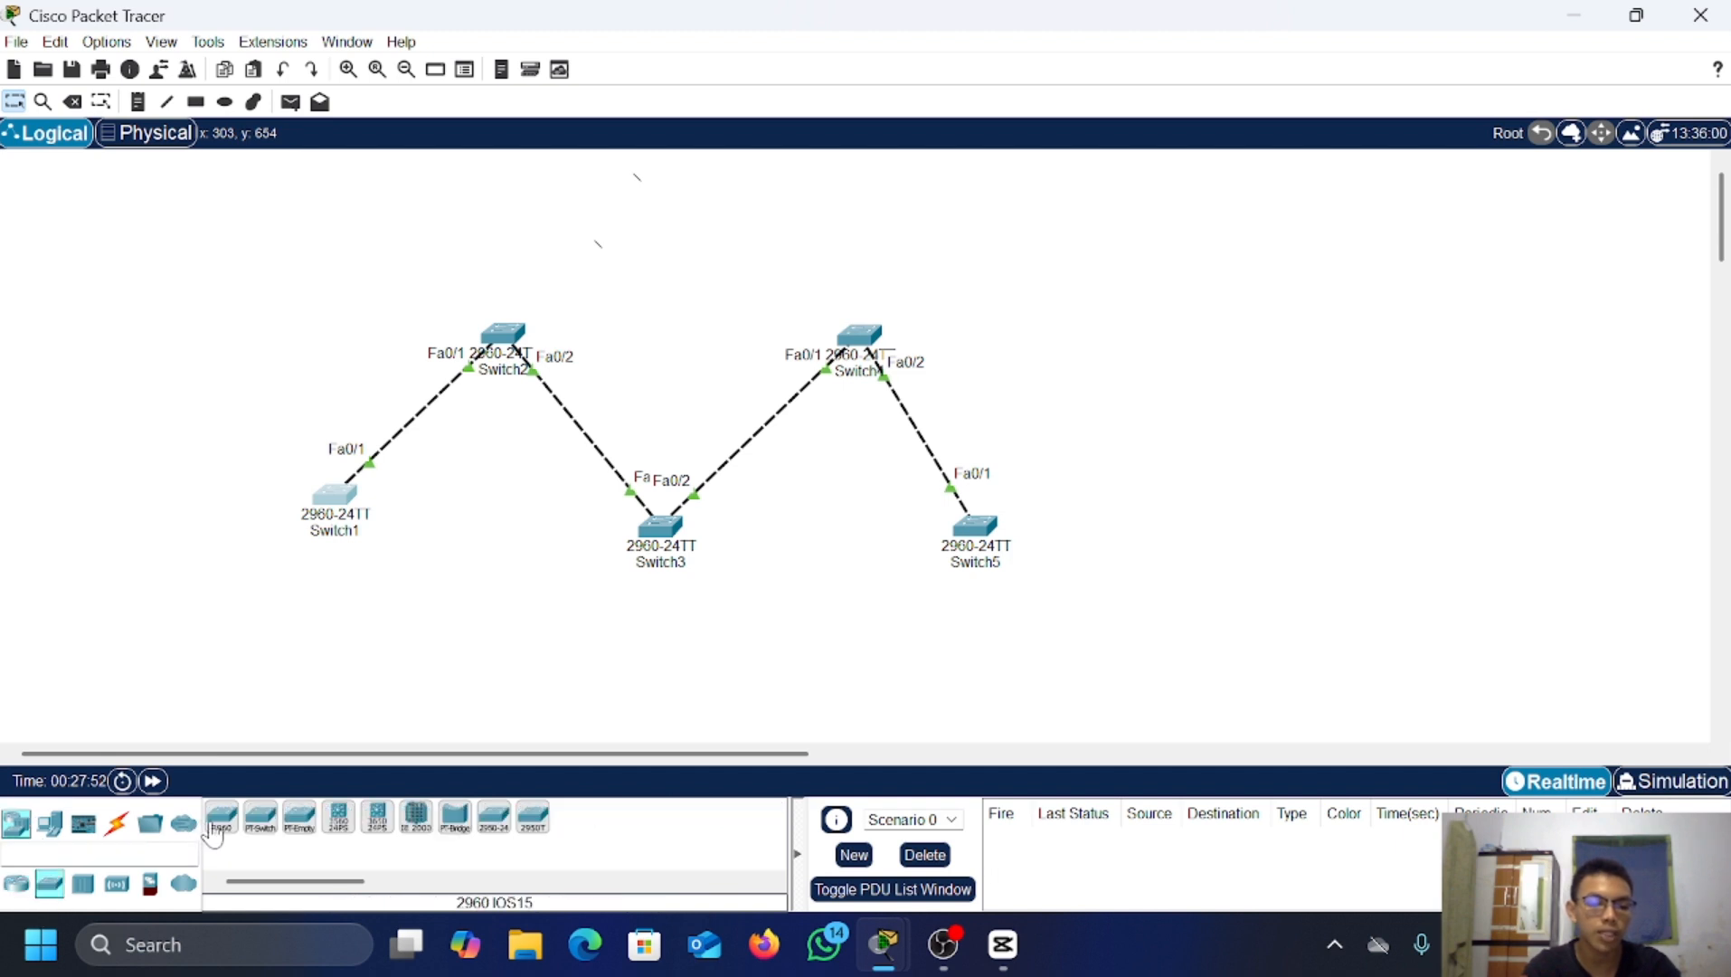
{"action": "left_click", "coordinate": [217, 822]}
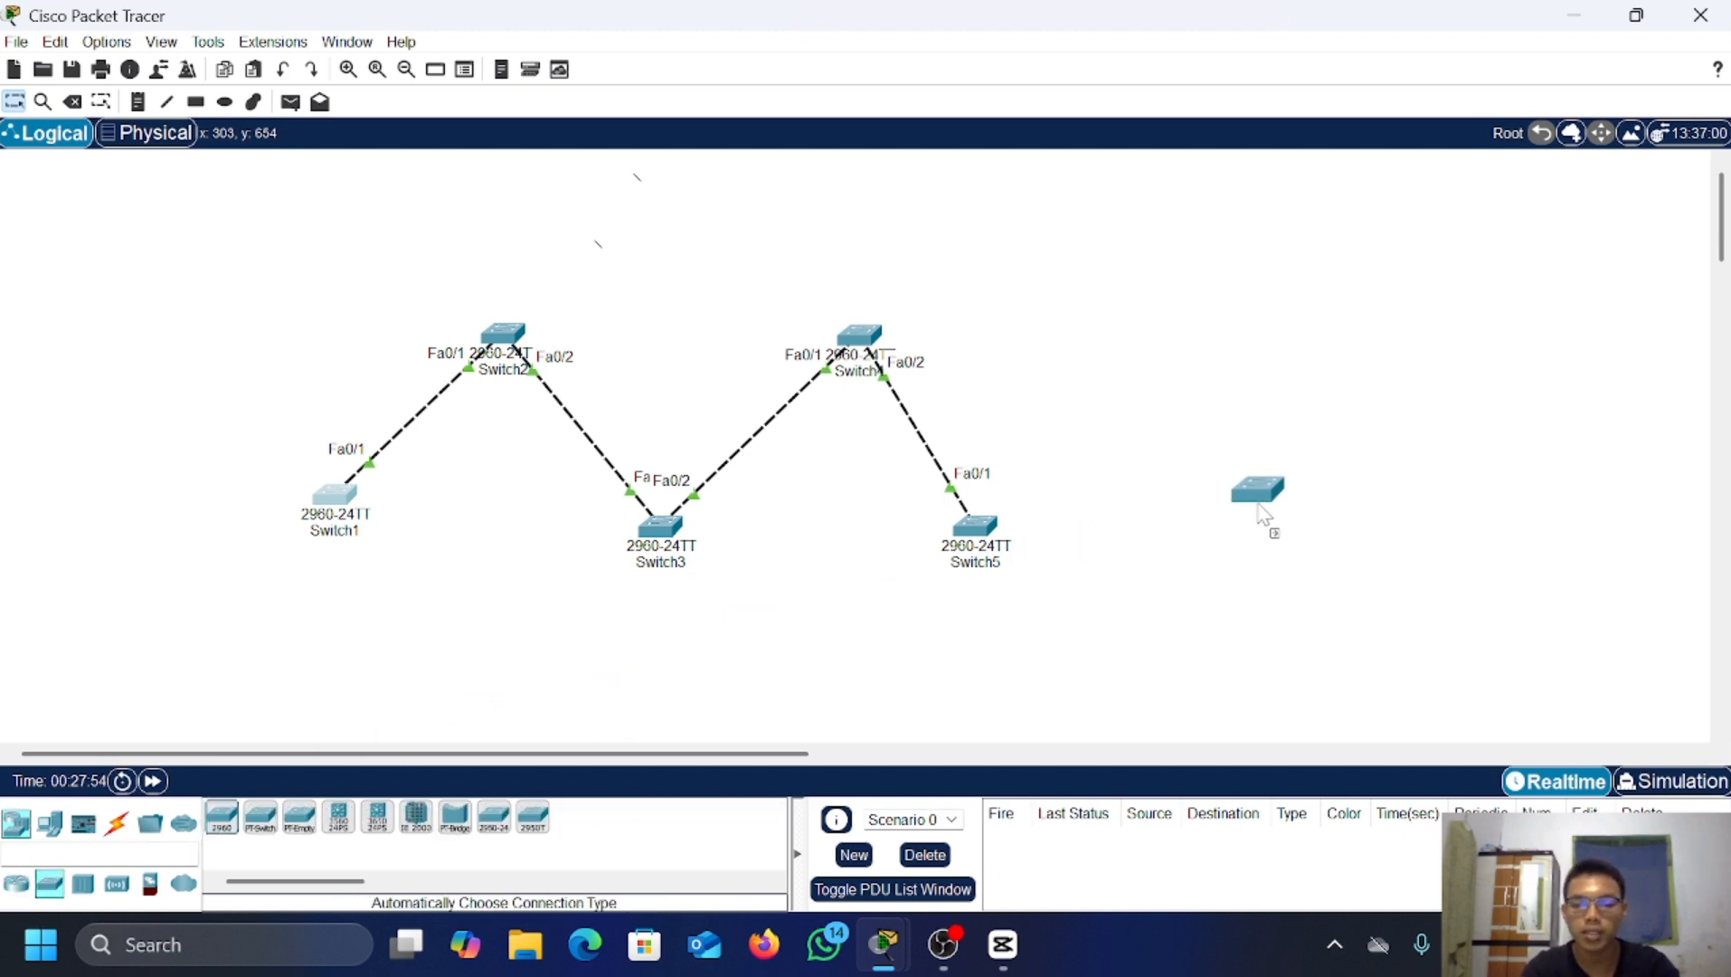
{"action": "left_click", "coordinate": [1263, 509]}
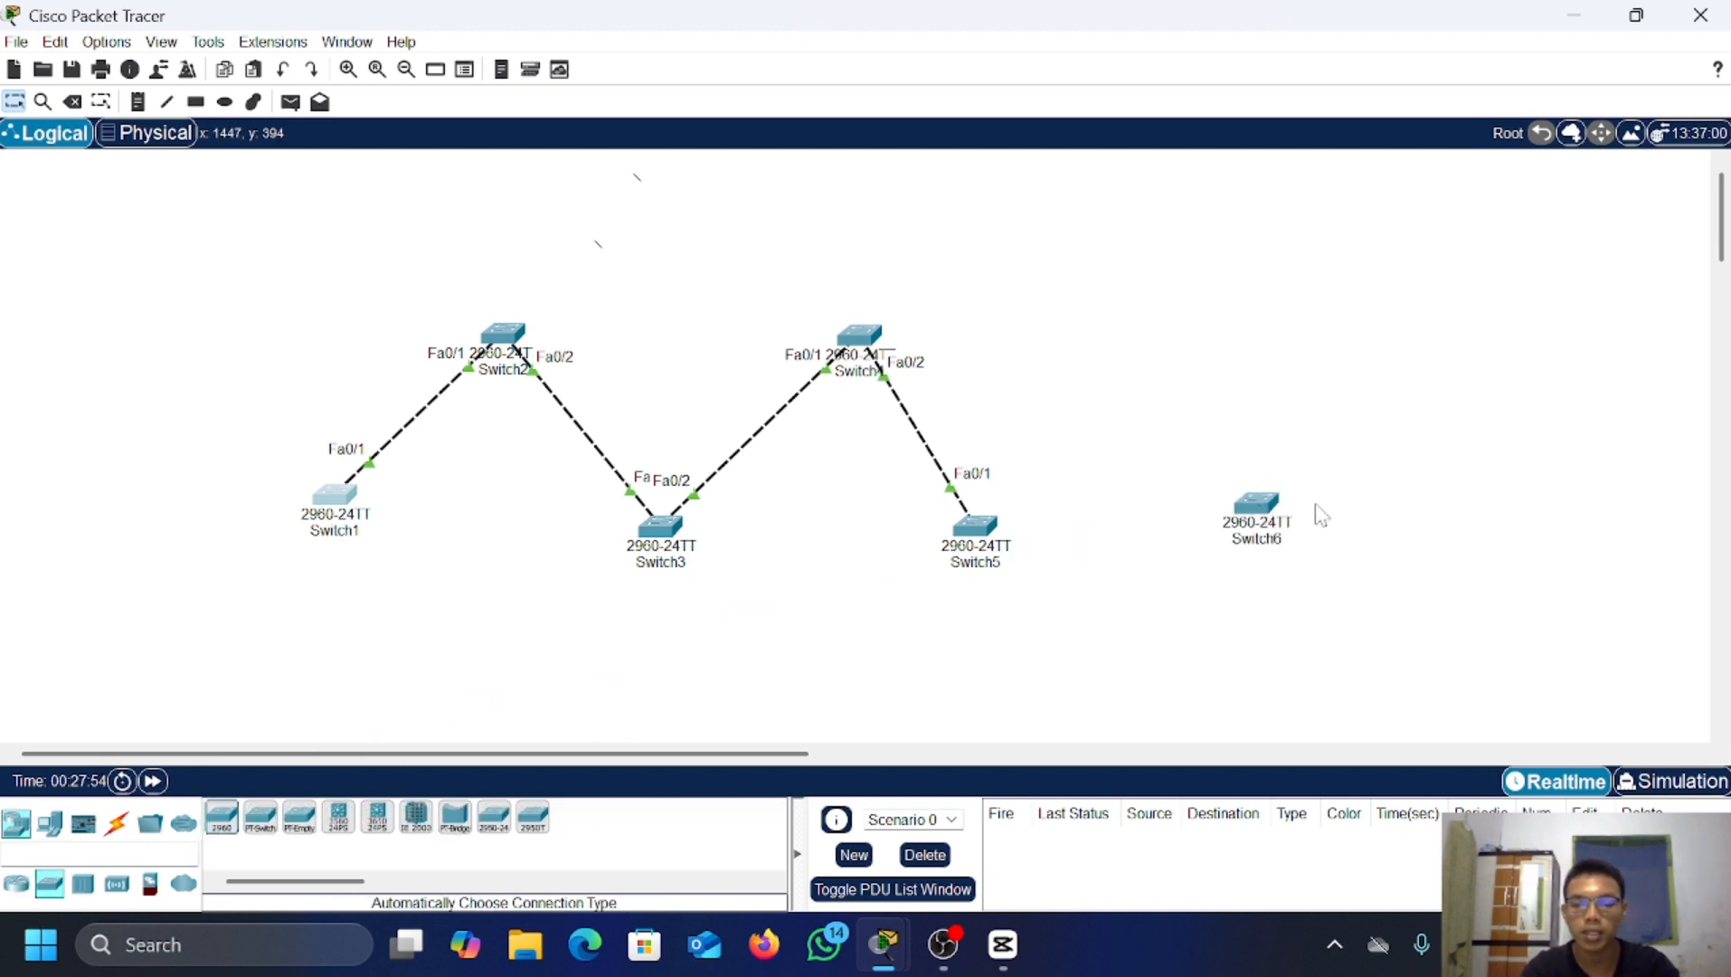
{"action": "left_click", "coordinate": [1261, 504]}
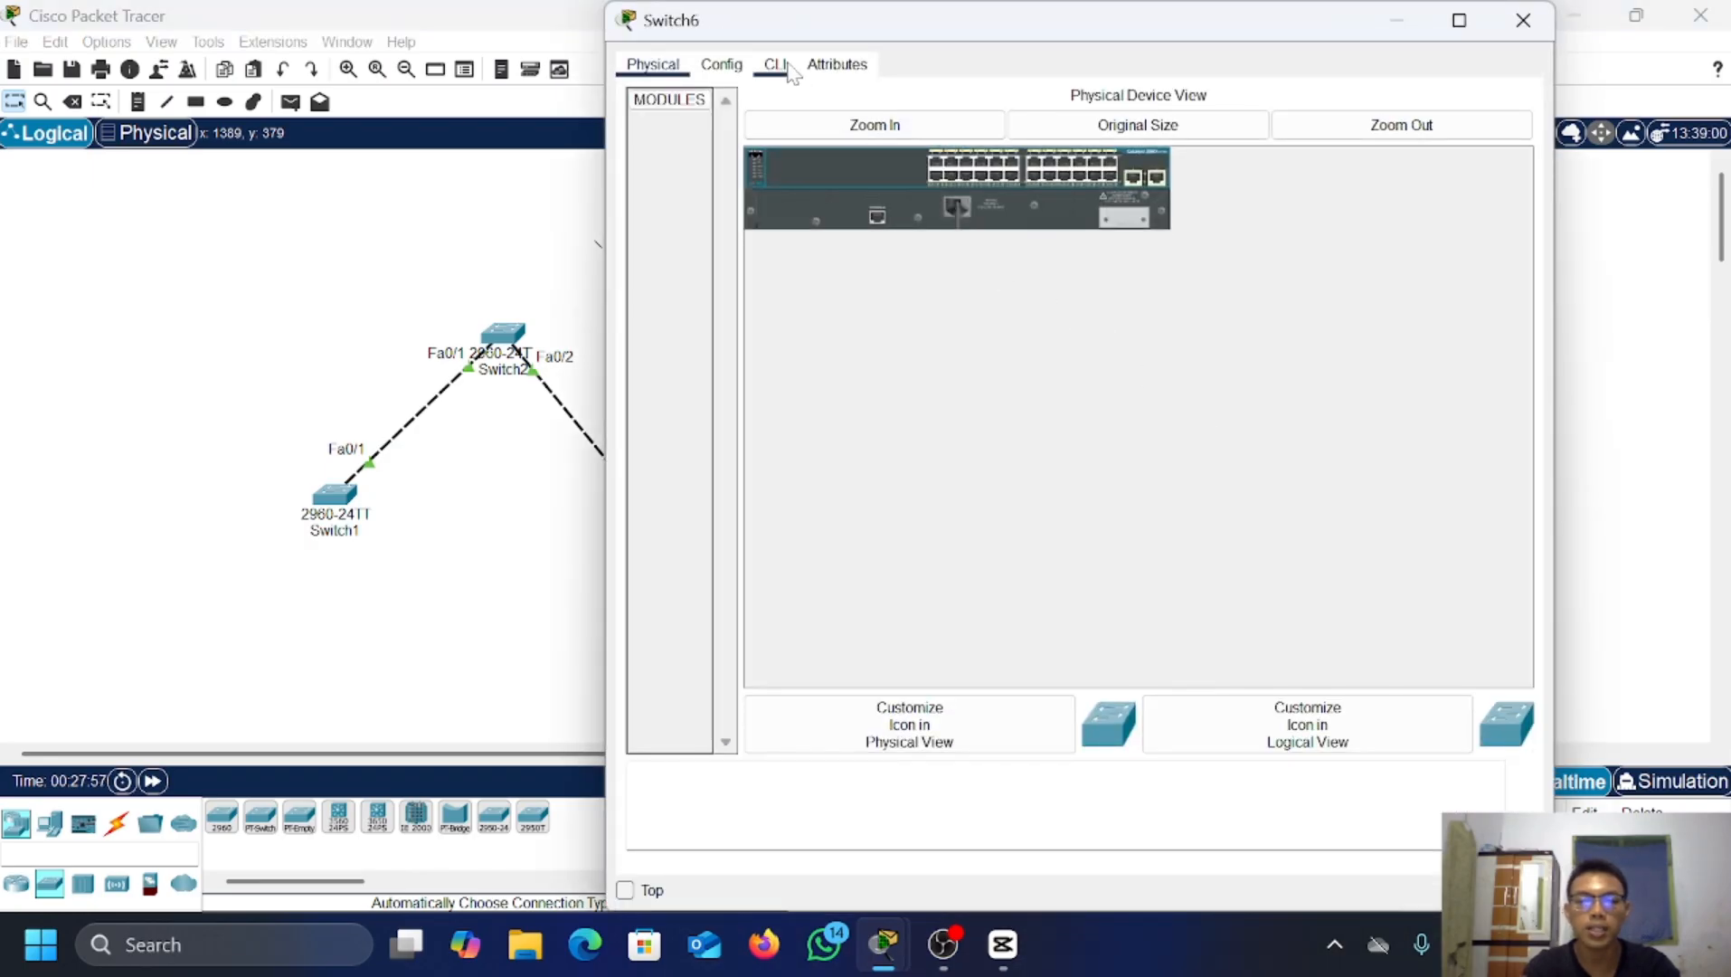
Step: Enter global configuration on Switch6 and check its VTP status: server, revision 0, 5 VLANs
{"action": "left_click", "coordinate": [788, 66]}
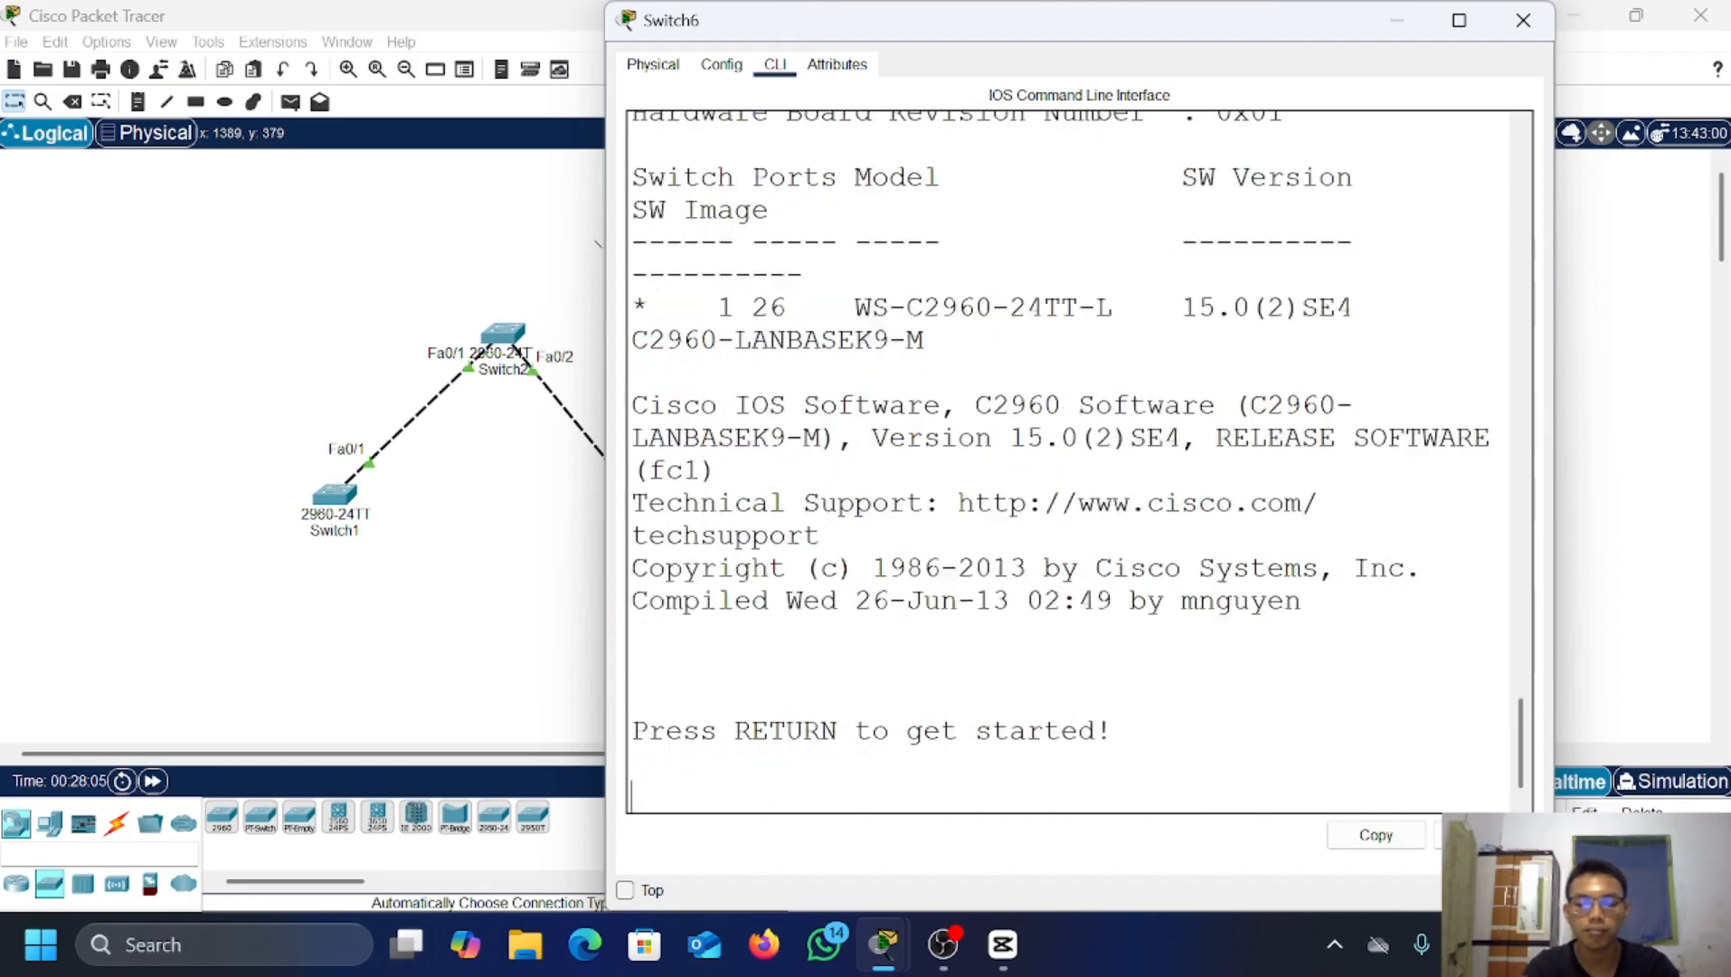
{"action": "key", "text": "Return"}
{"action": "key", "text": "Return"}
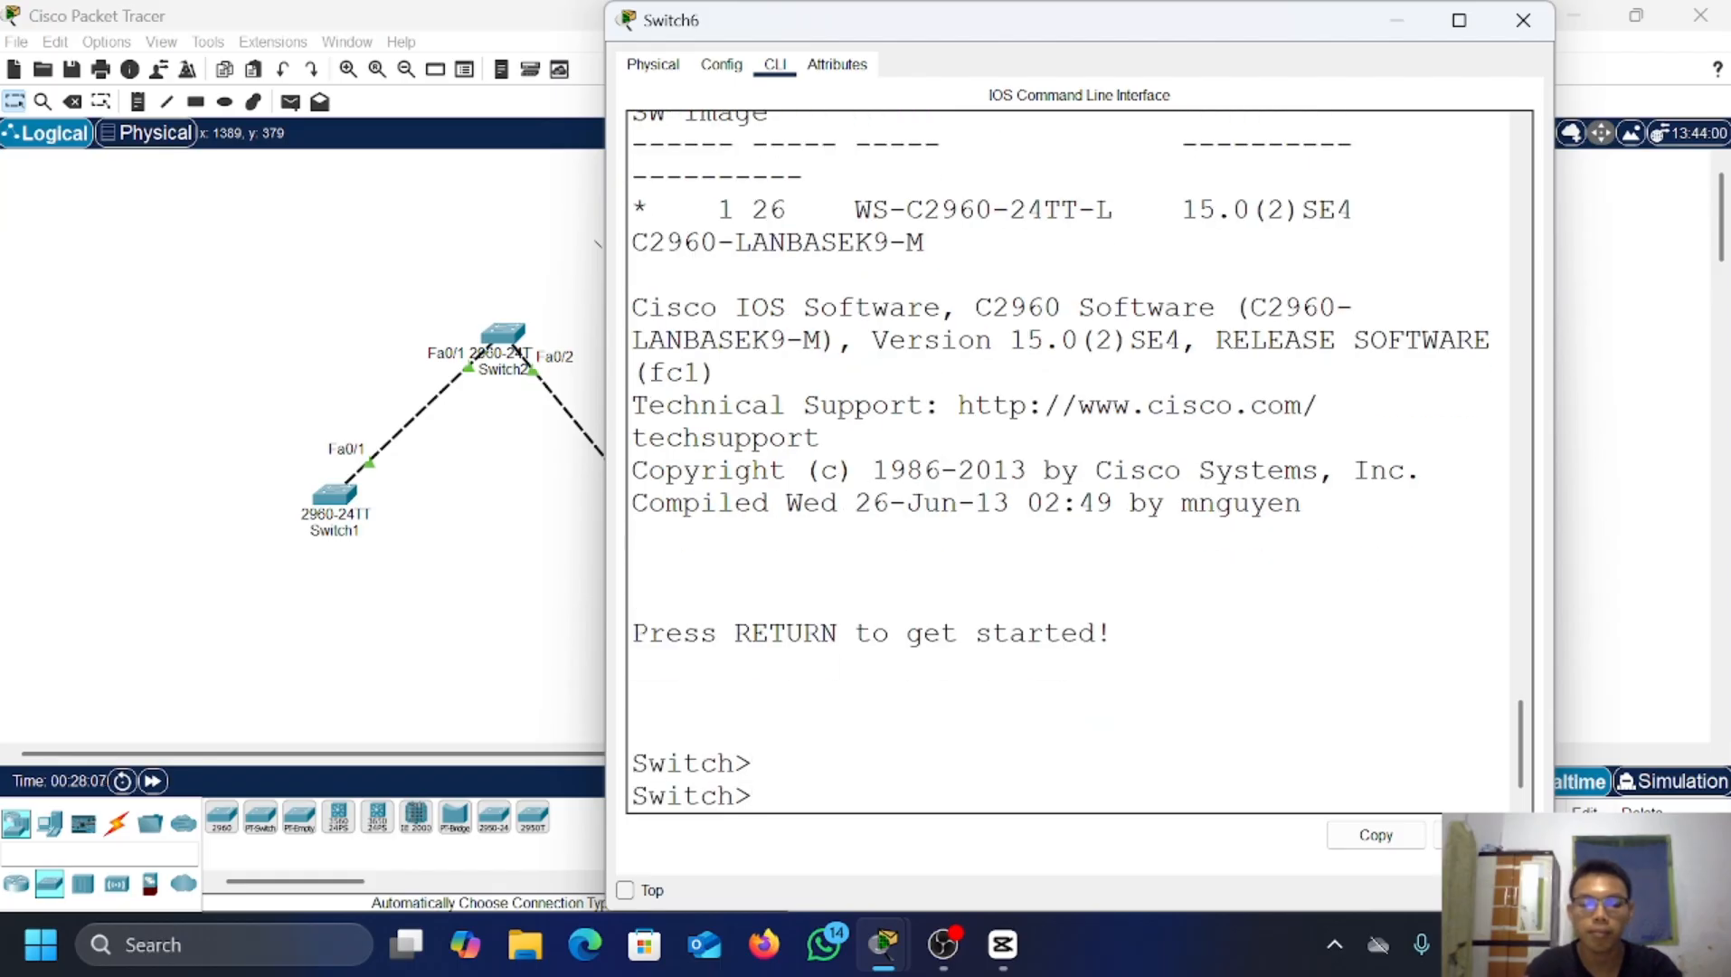
{"action": "type", "text": "ena"}
{"action": "key", "text": "Return"}
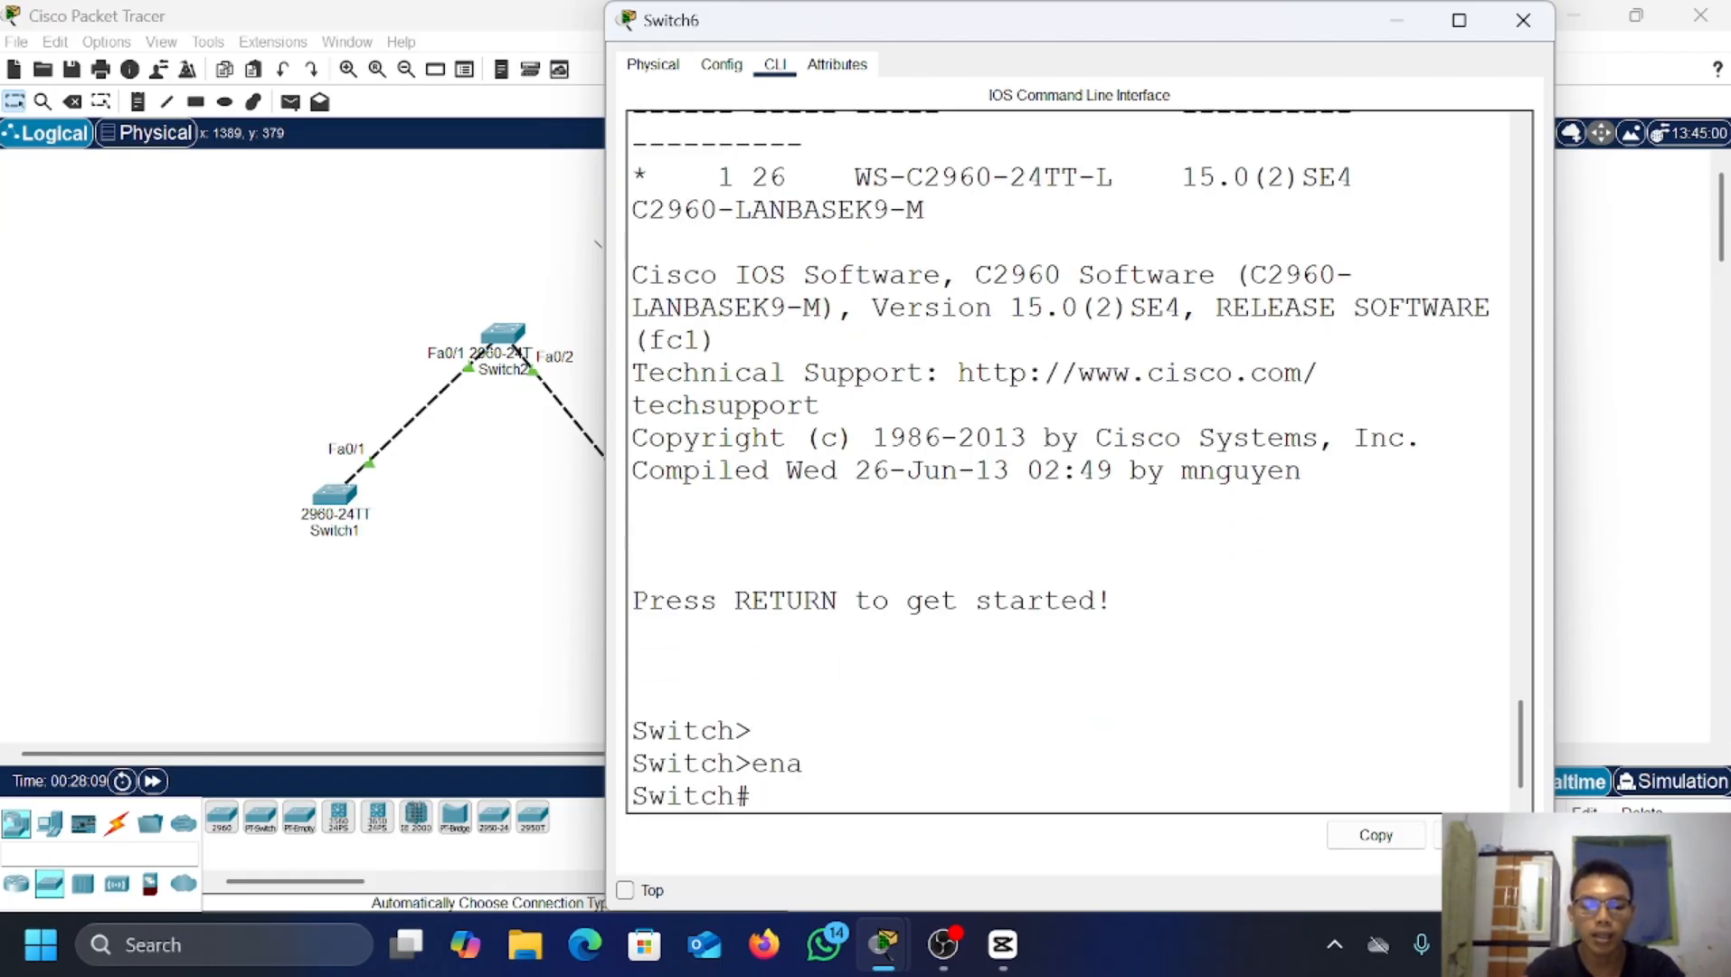
{"action": "type", "text": "cofnf t"}
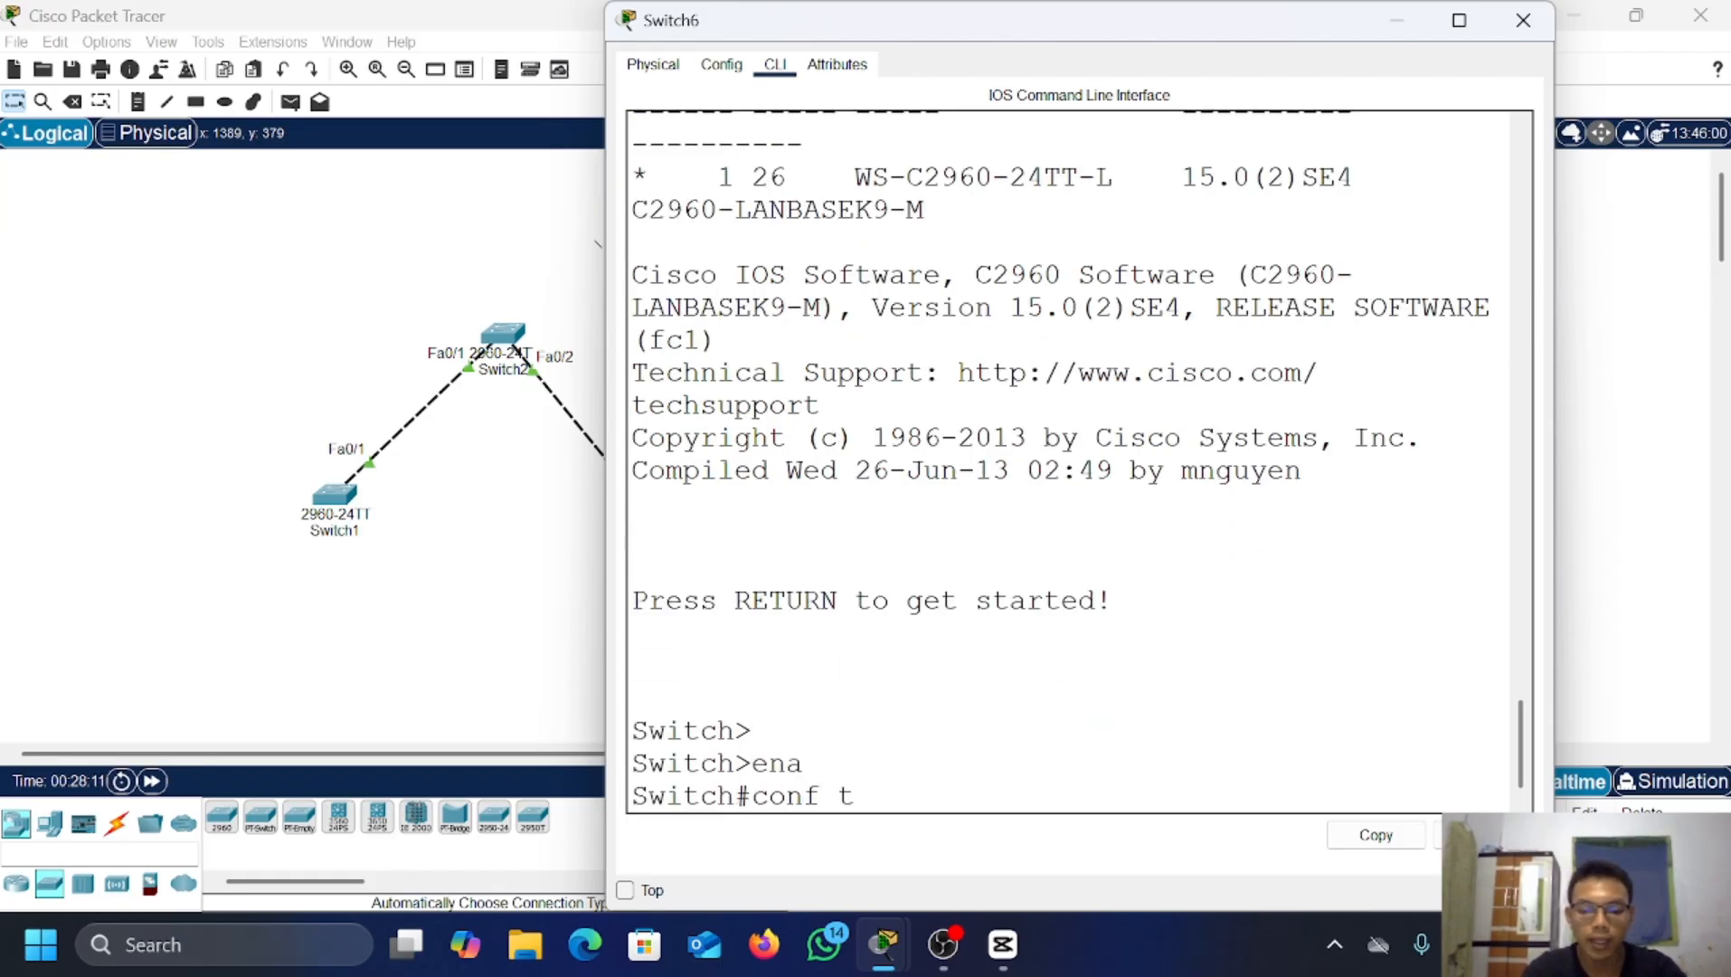
{"action": "key", "text": "Return"}
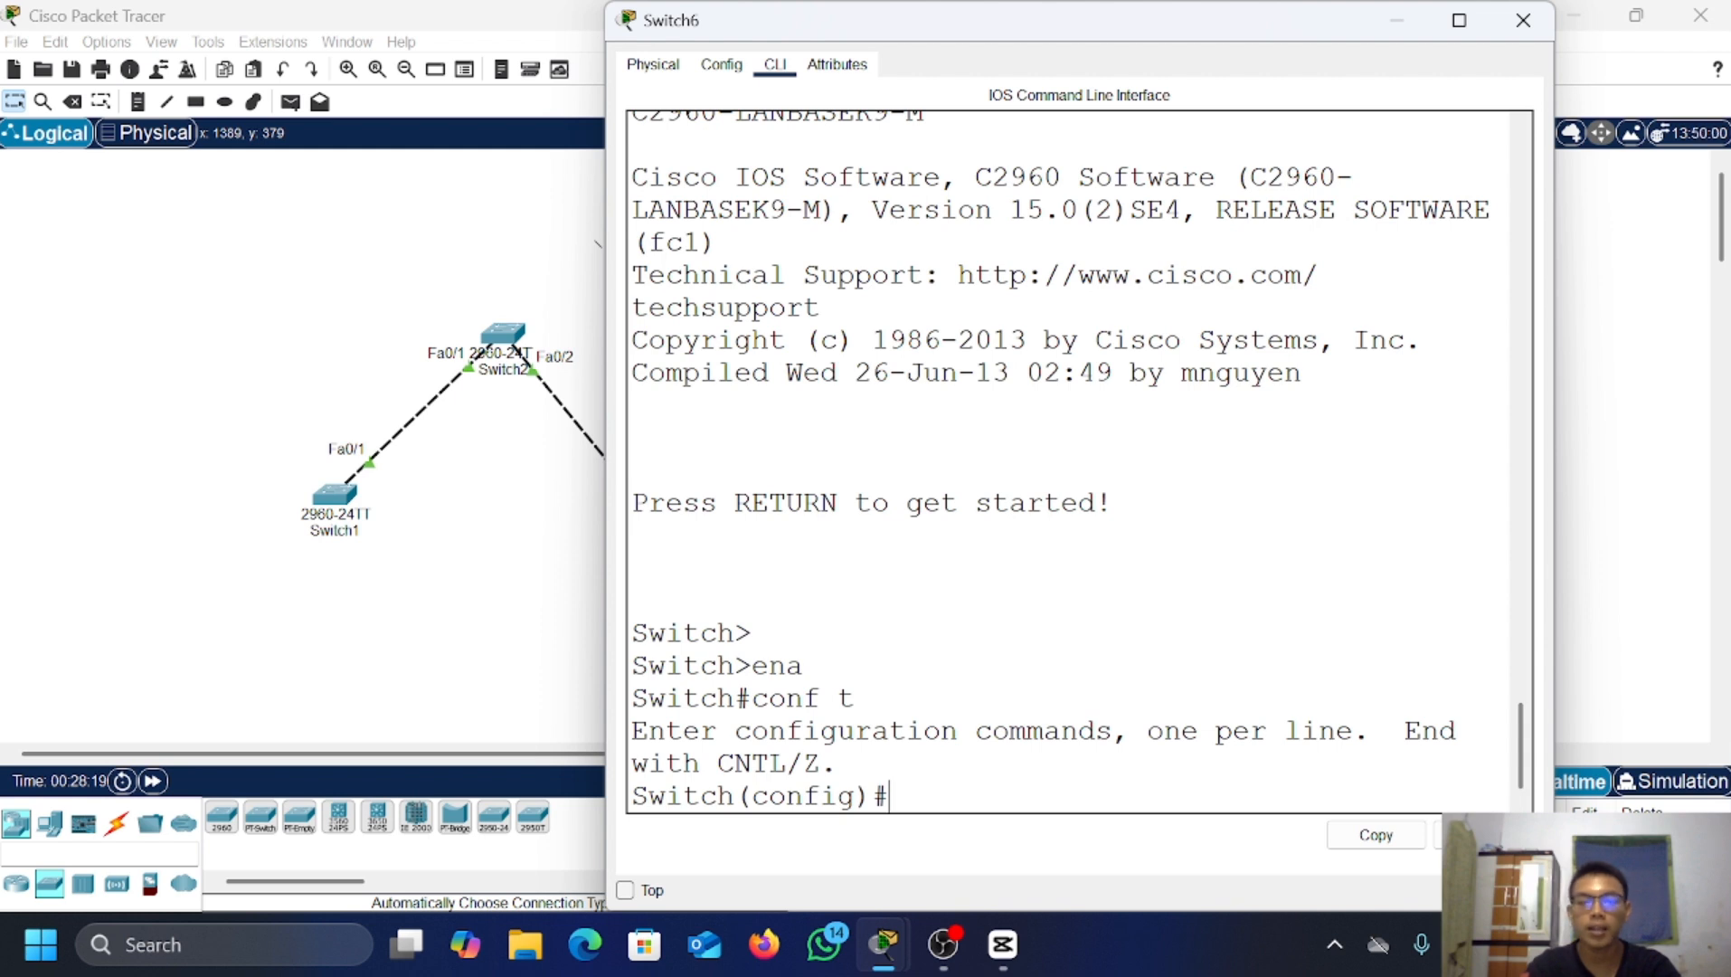
{"action": "type", "text": "do sho"}
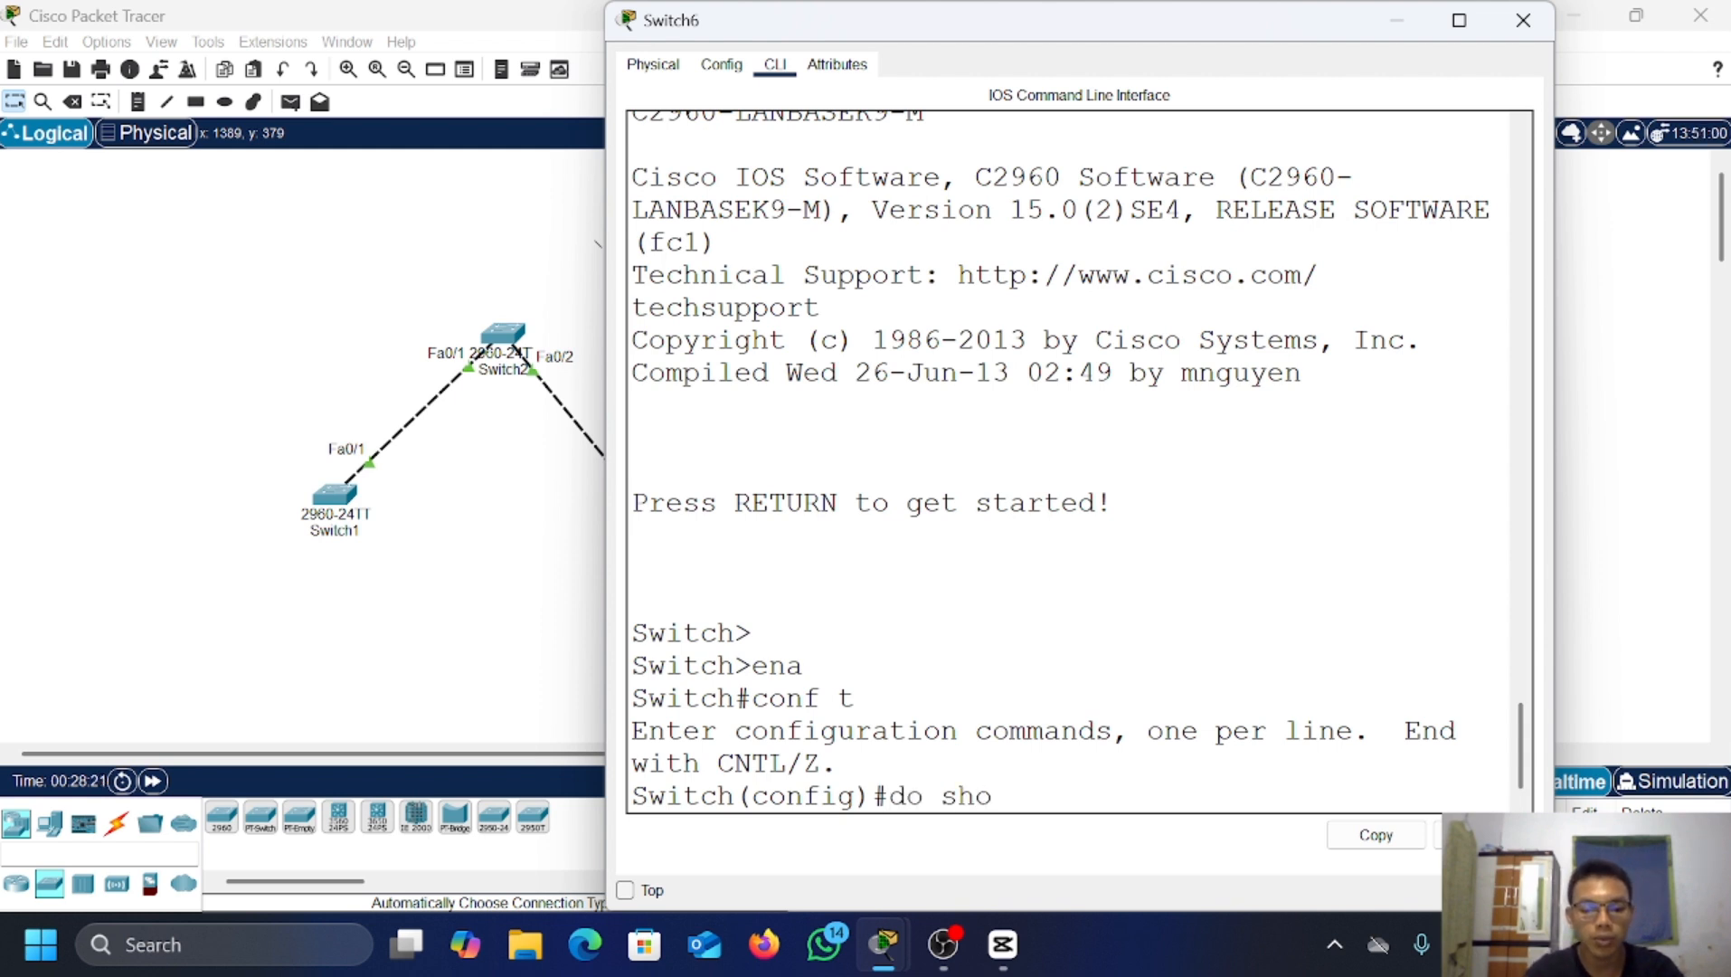
{"action": "type", "text": "w vt"}
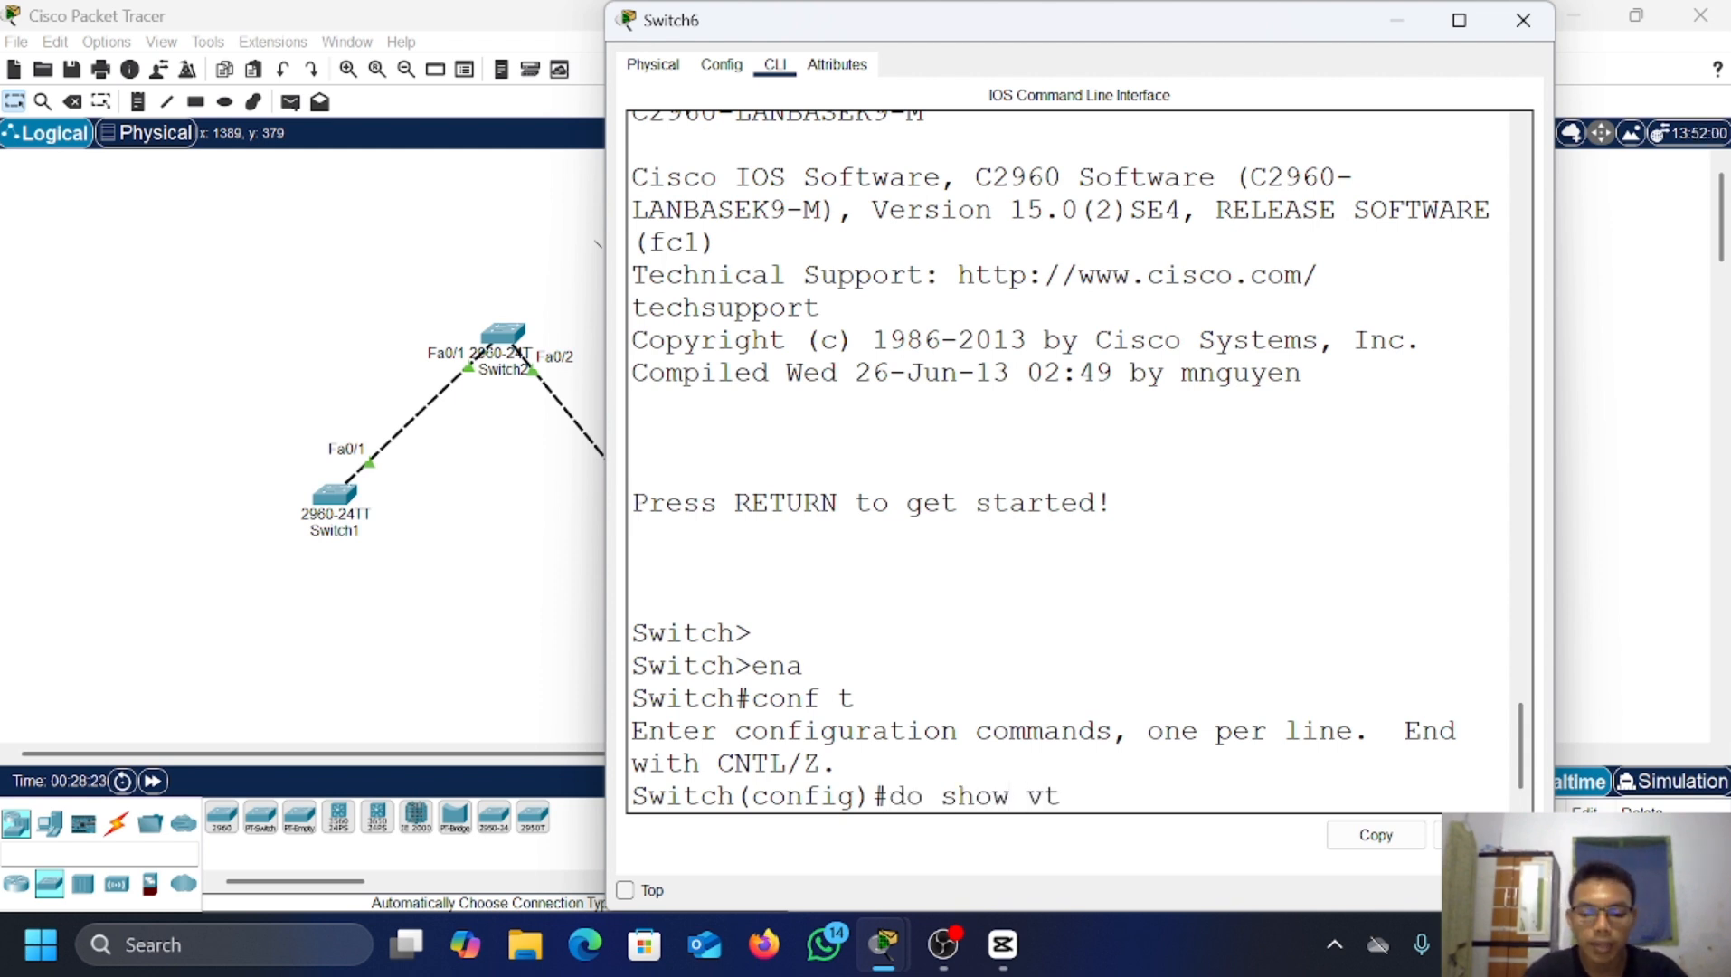
{"action": "type", "text": "p status"}
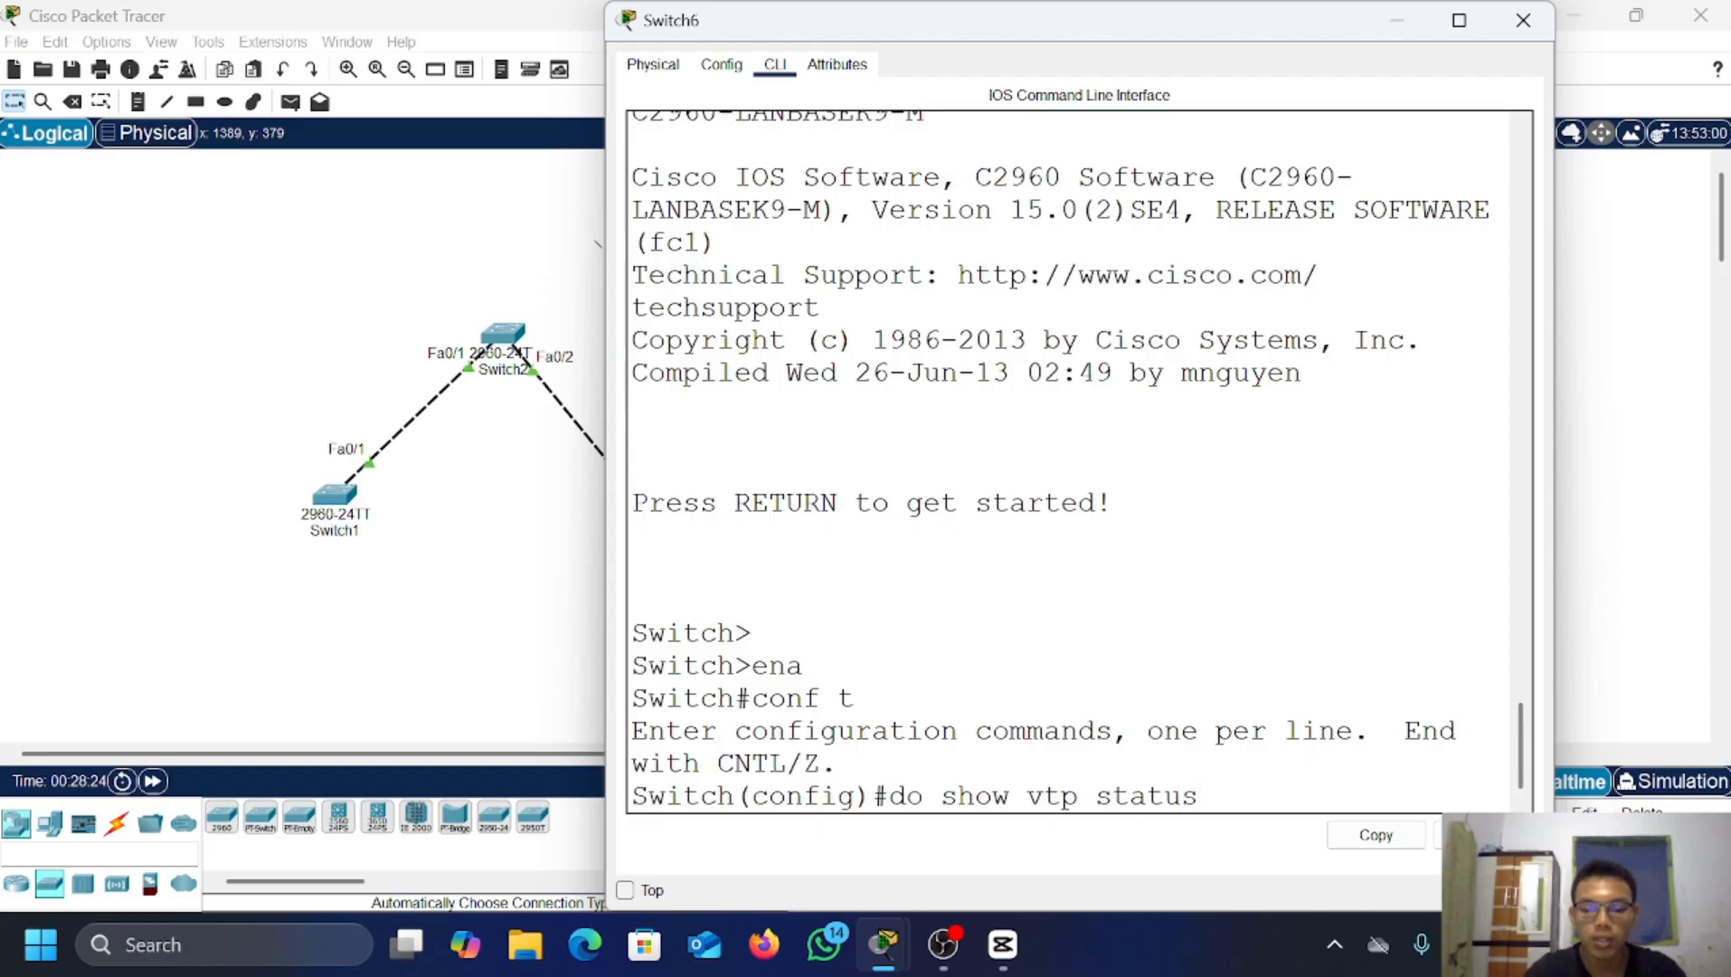
{"action": "key", "text": "Return"}
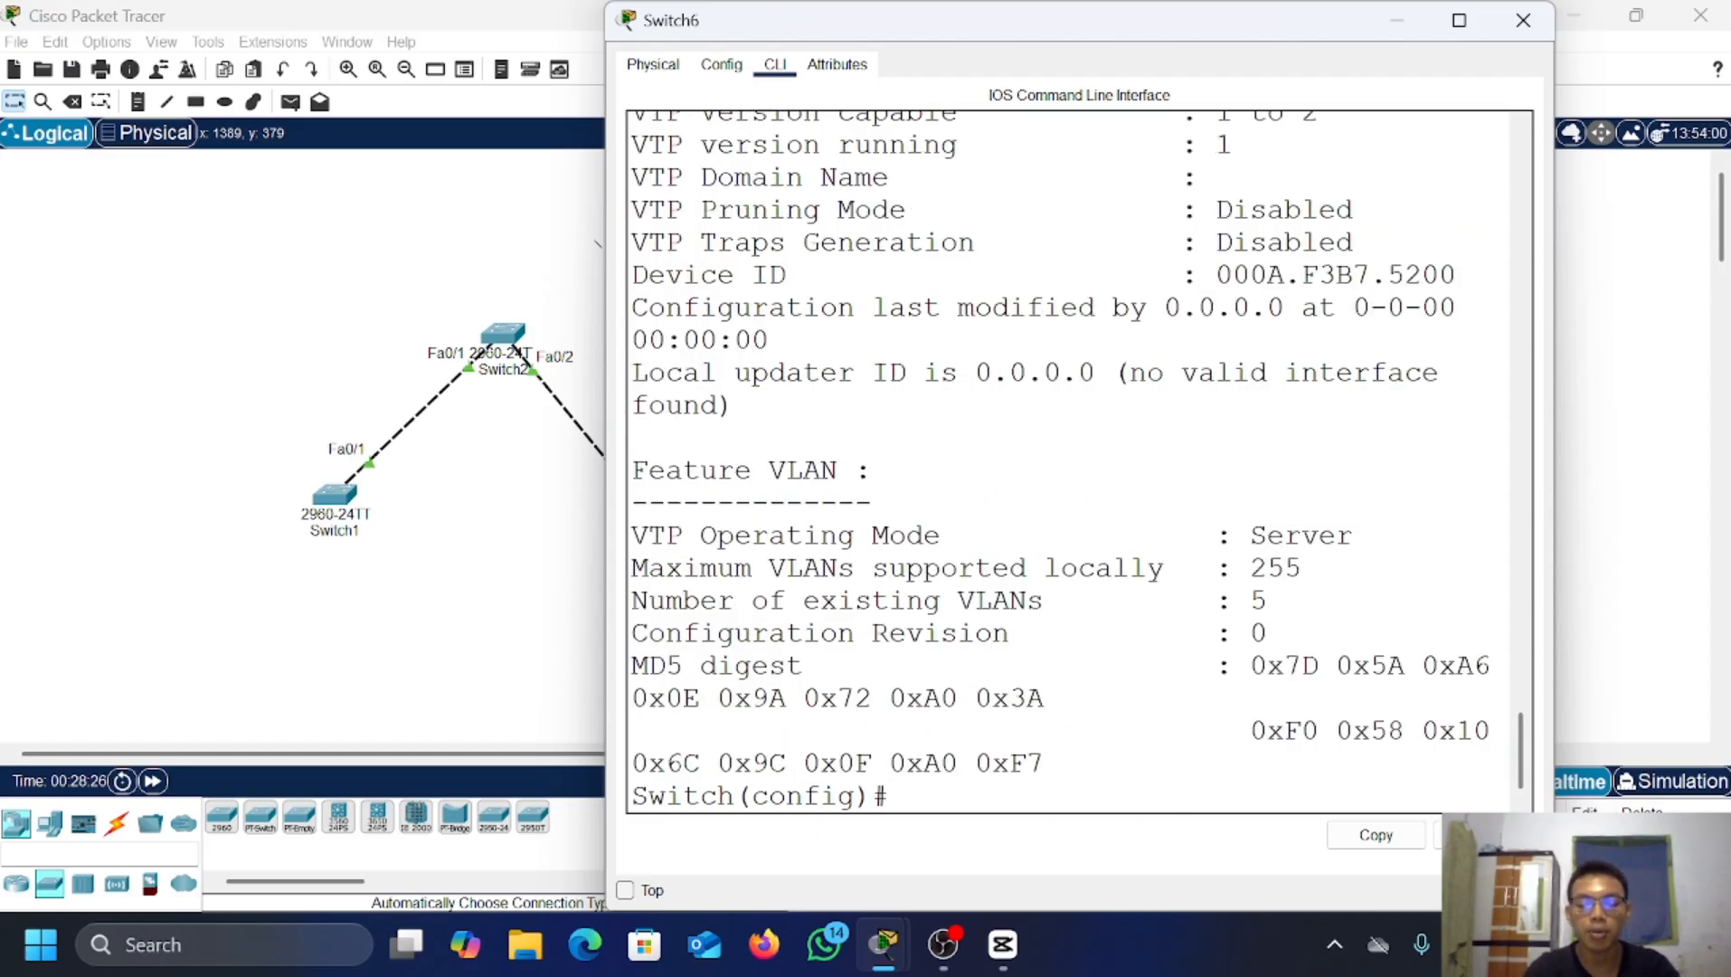
{"action": "key", "text": "Return"}
{"action": "key", "text": "Return"}
Step: Make Switch6 a VTP server in domain fariz.com and set its VTP password
{"action": "type", "text": "v"}
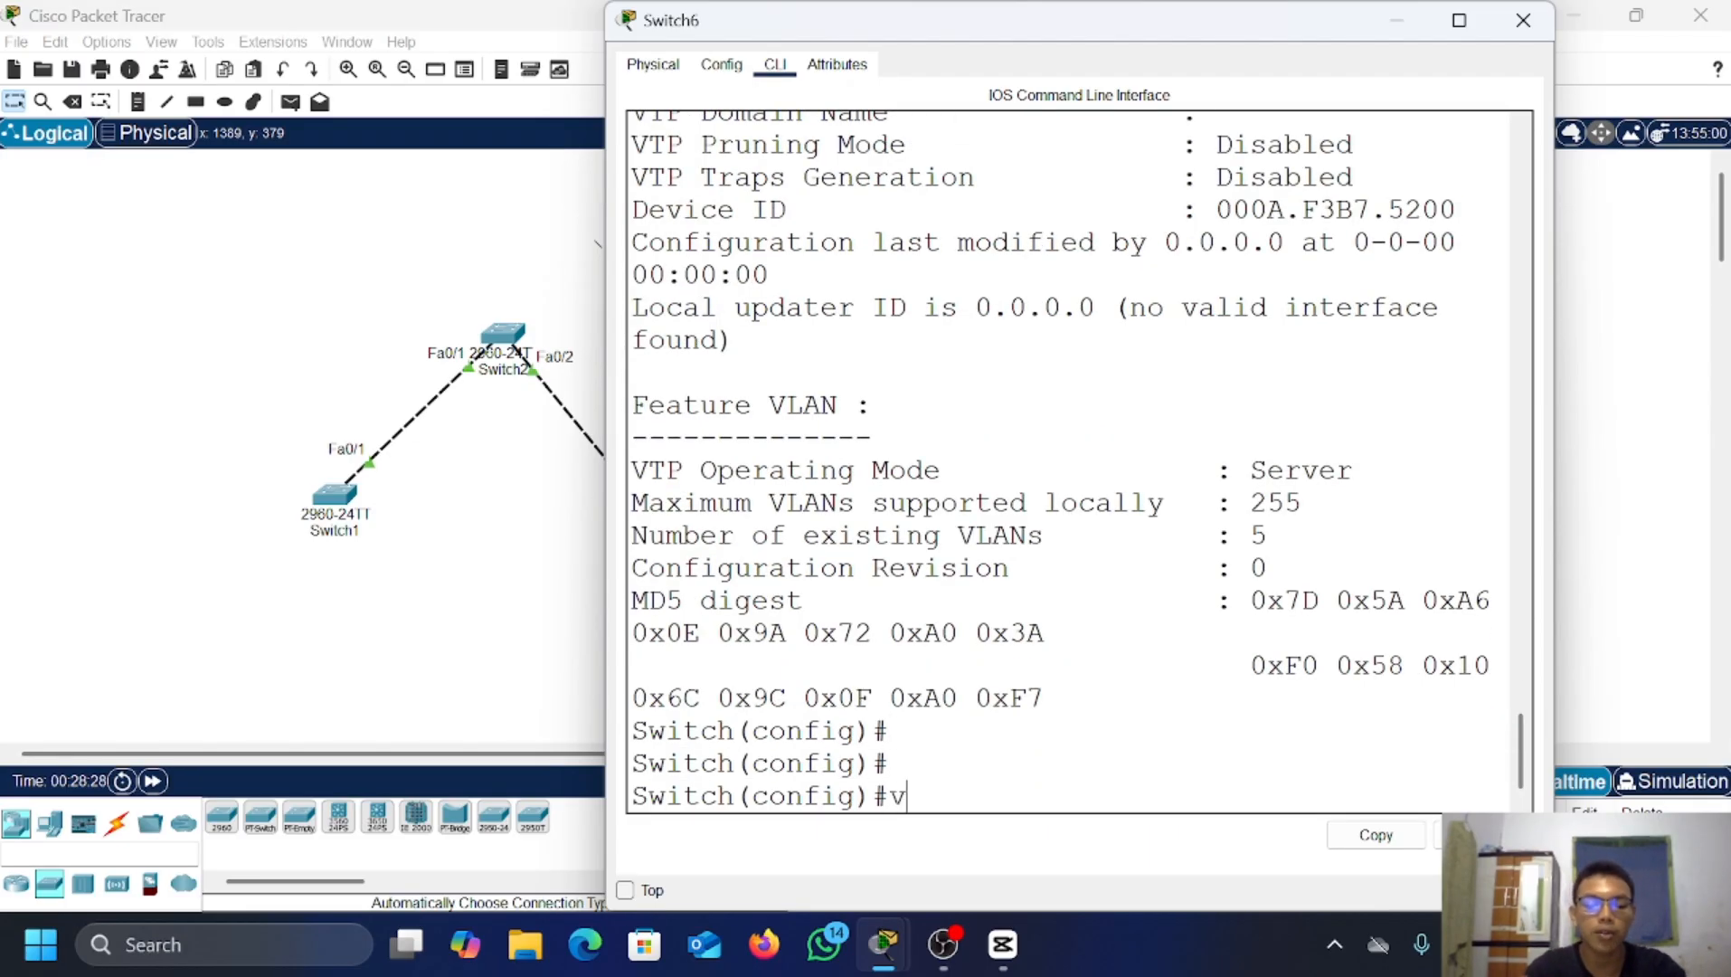
{"action": "type", "text": "tp m"}
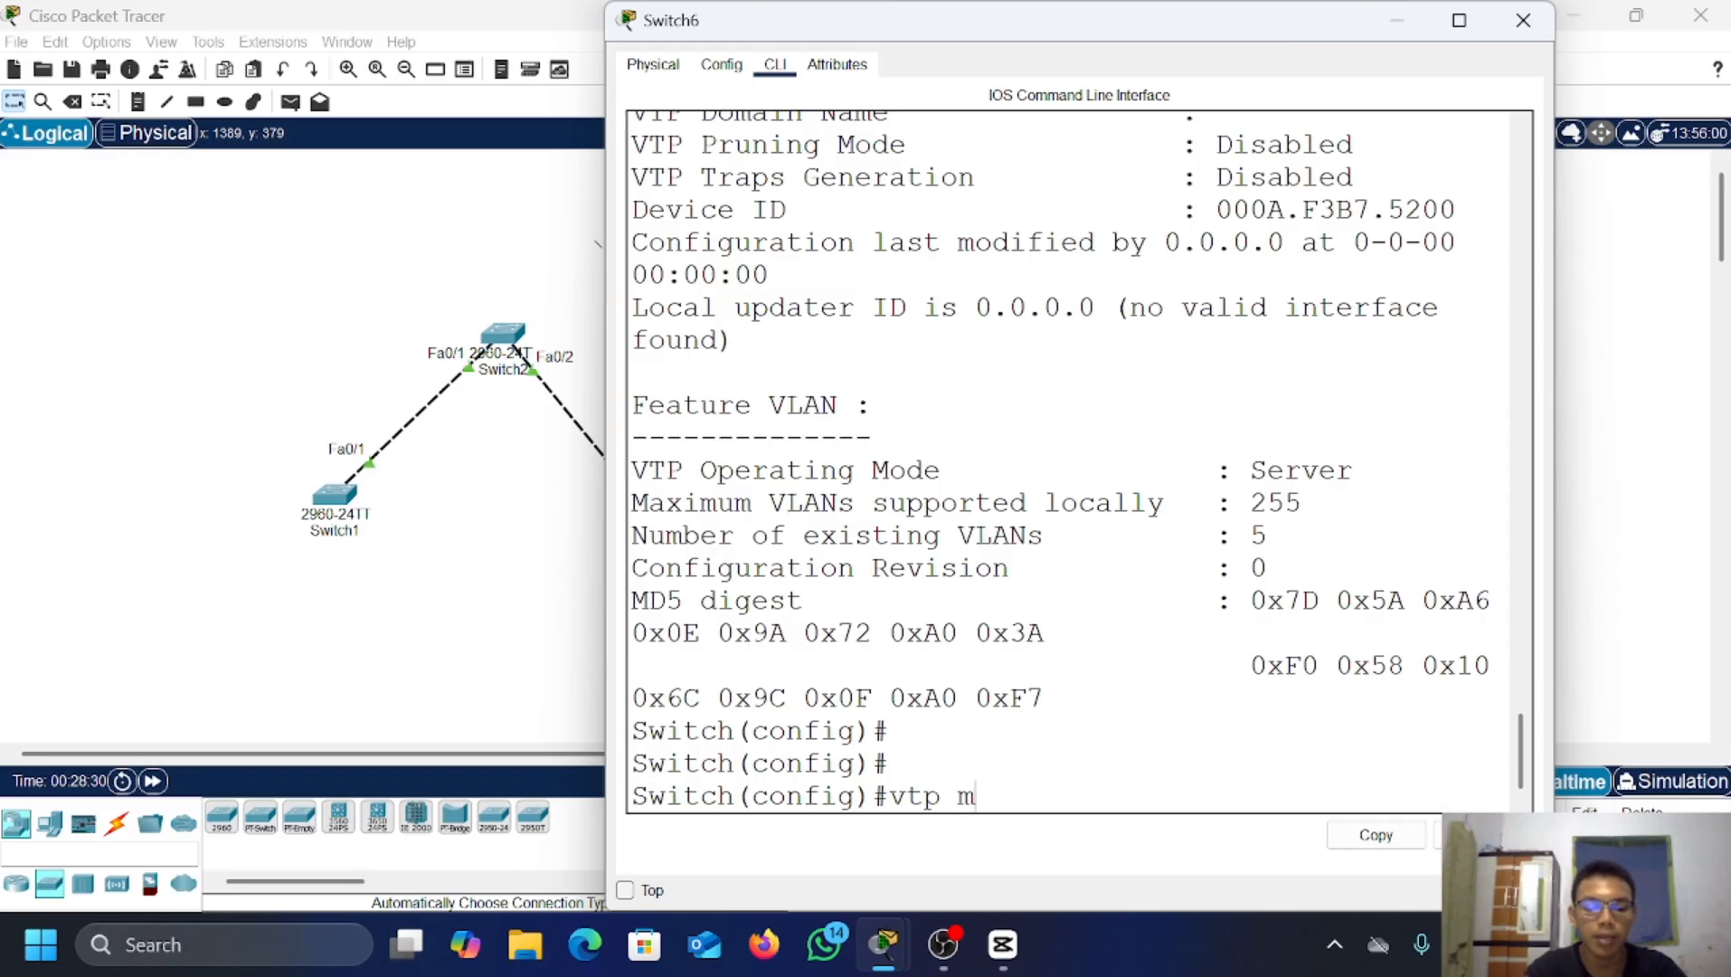
{"action": "type", "text": "ode ser"}
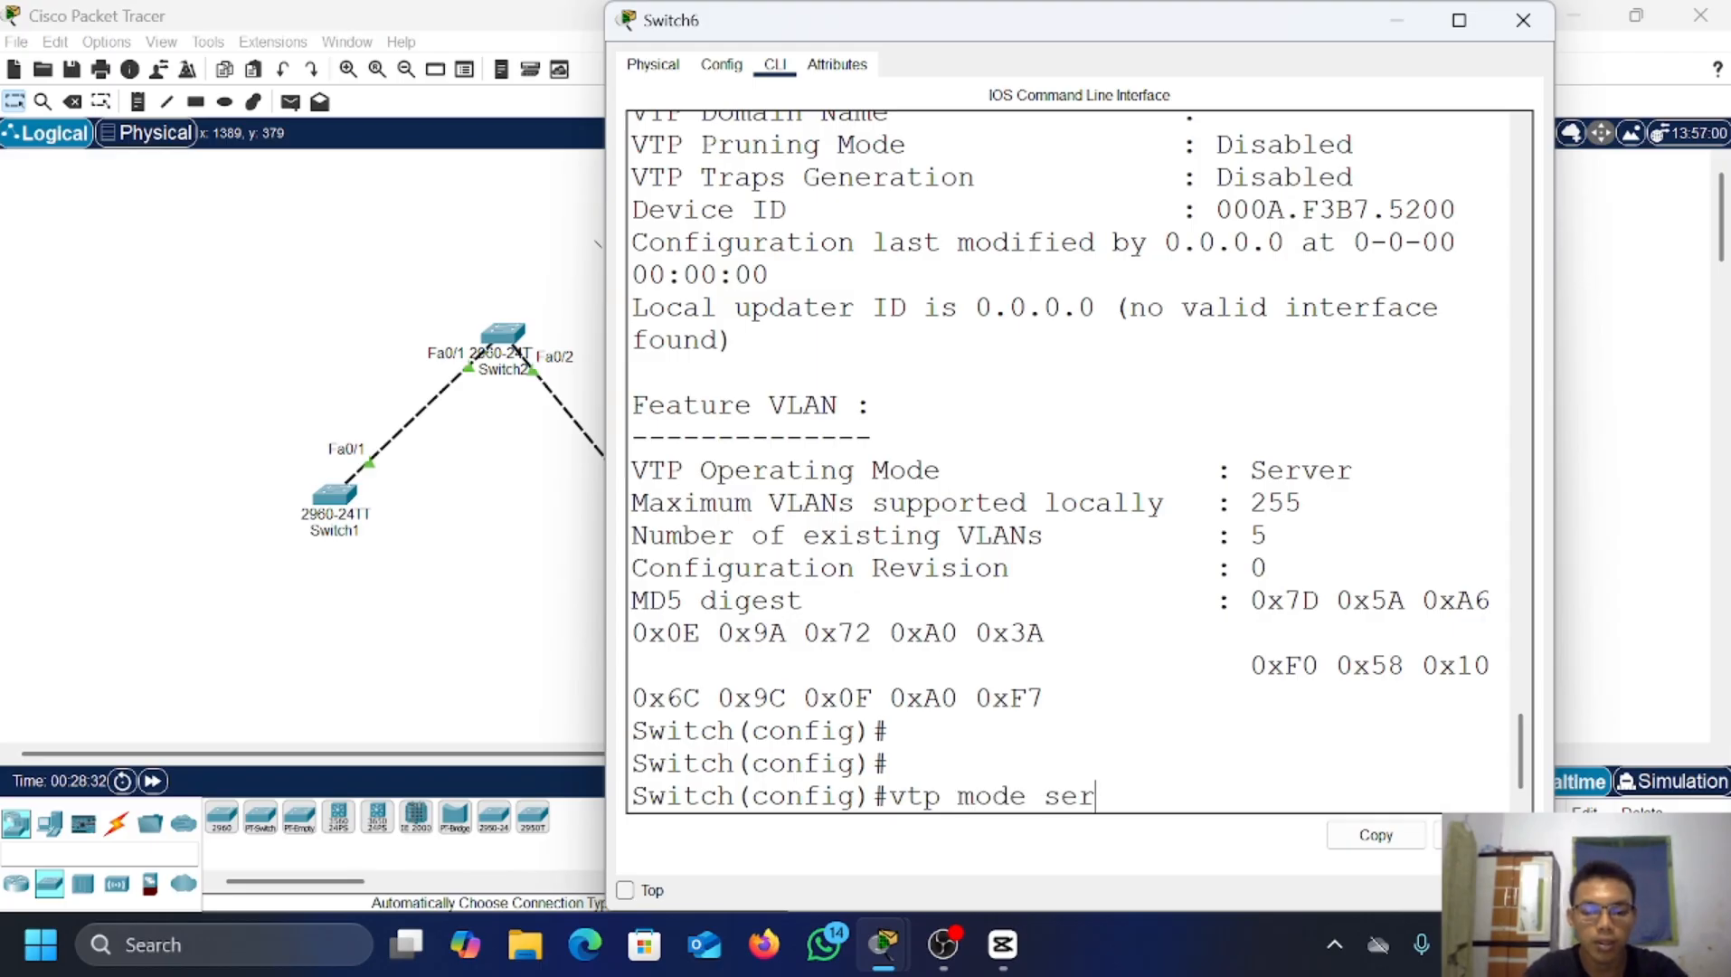
{"action": "type", "text": "ver"}
{"action": "key", "text": "Return"}
{"action": "type", "text": "v"}
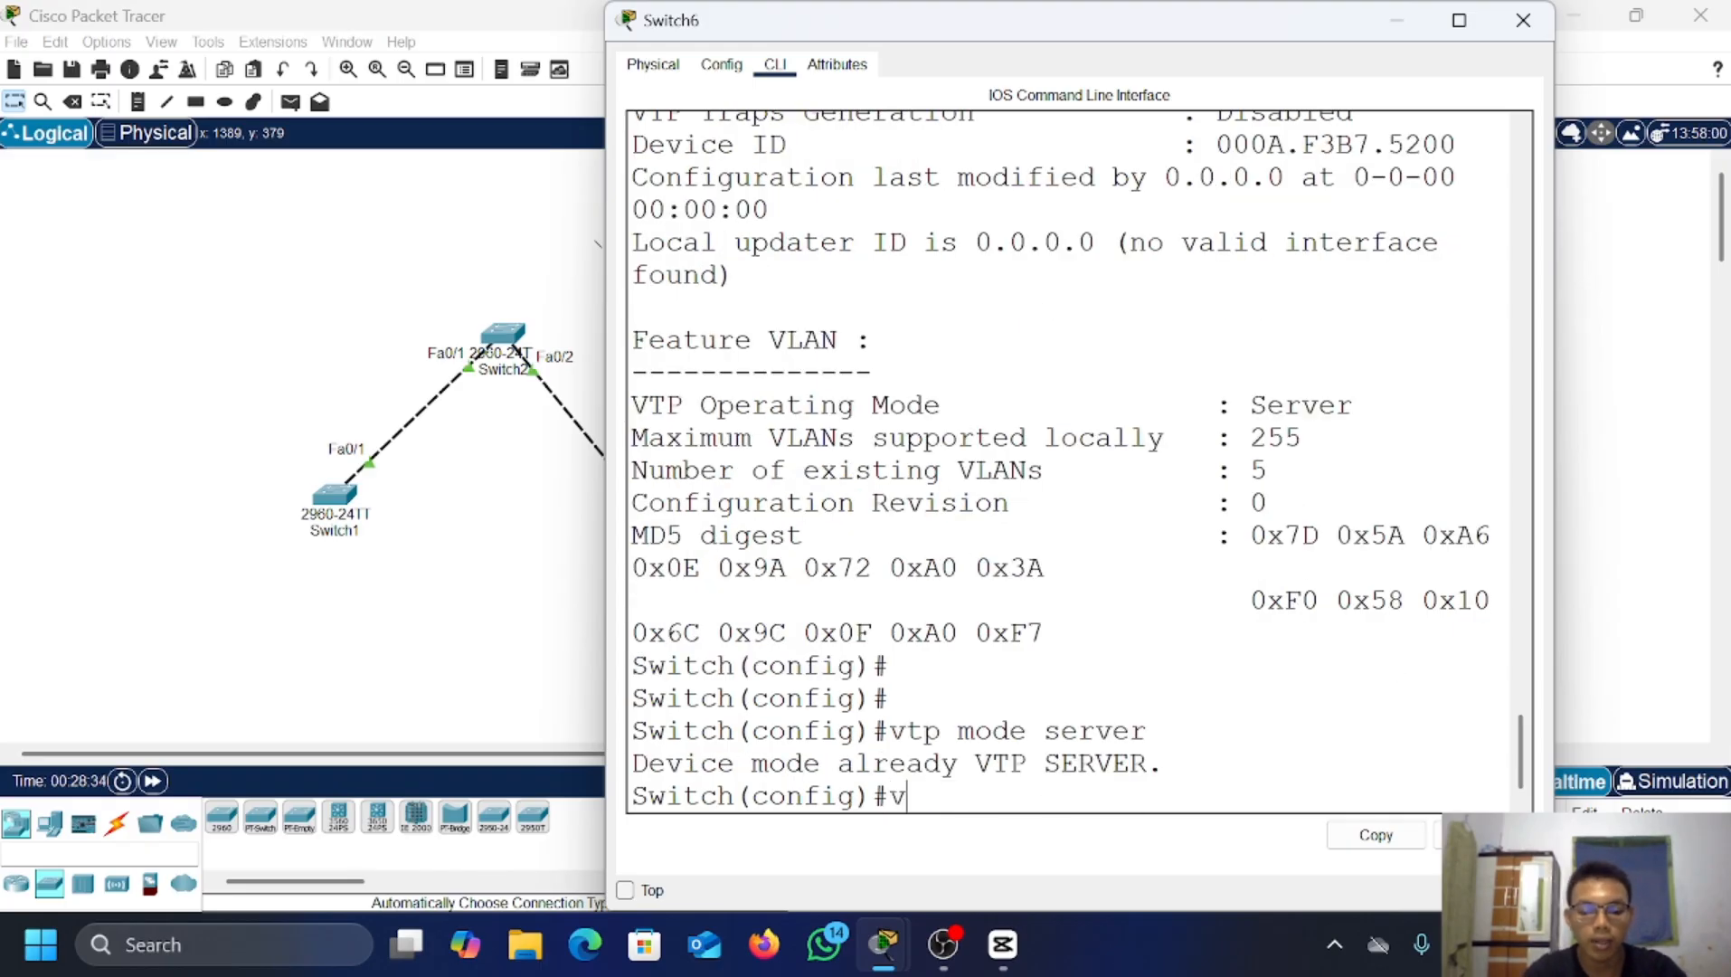
{"action": "type", "text": "tp domain d"}
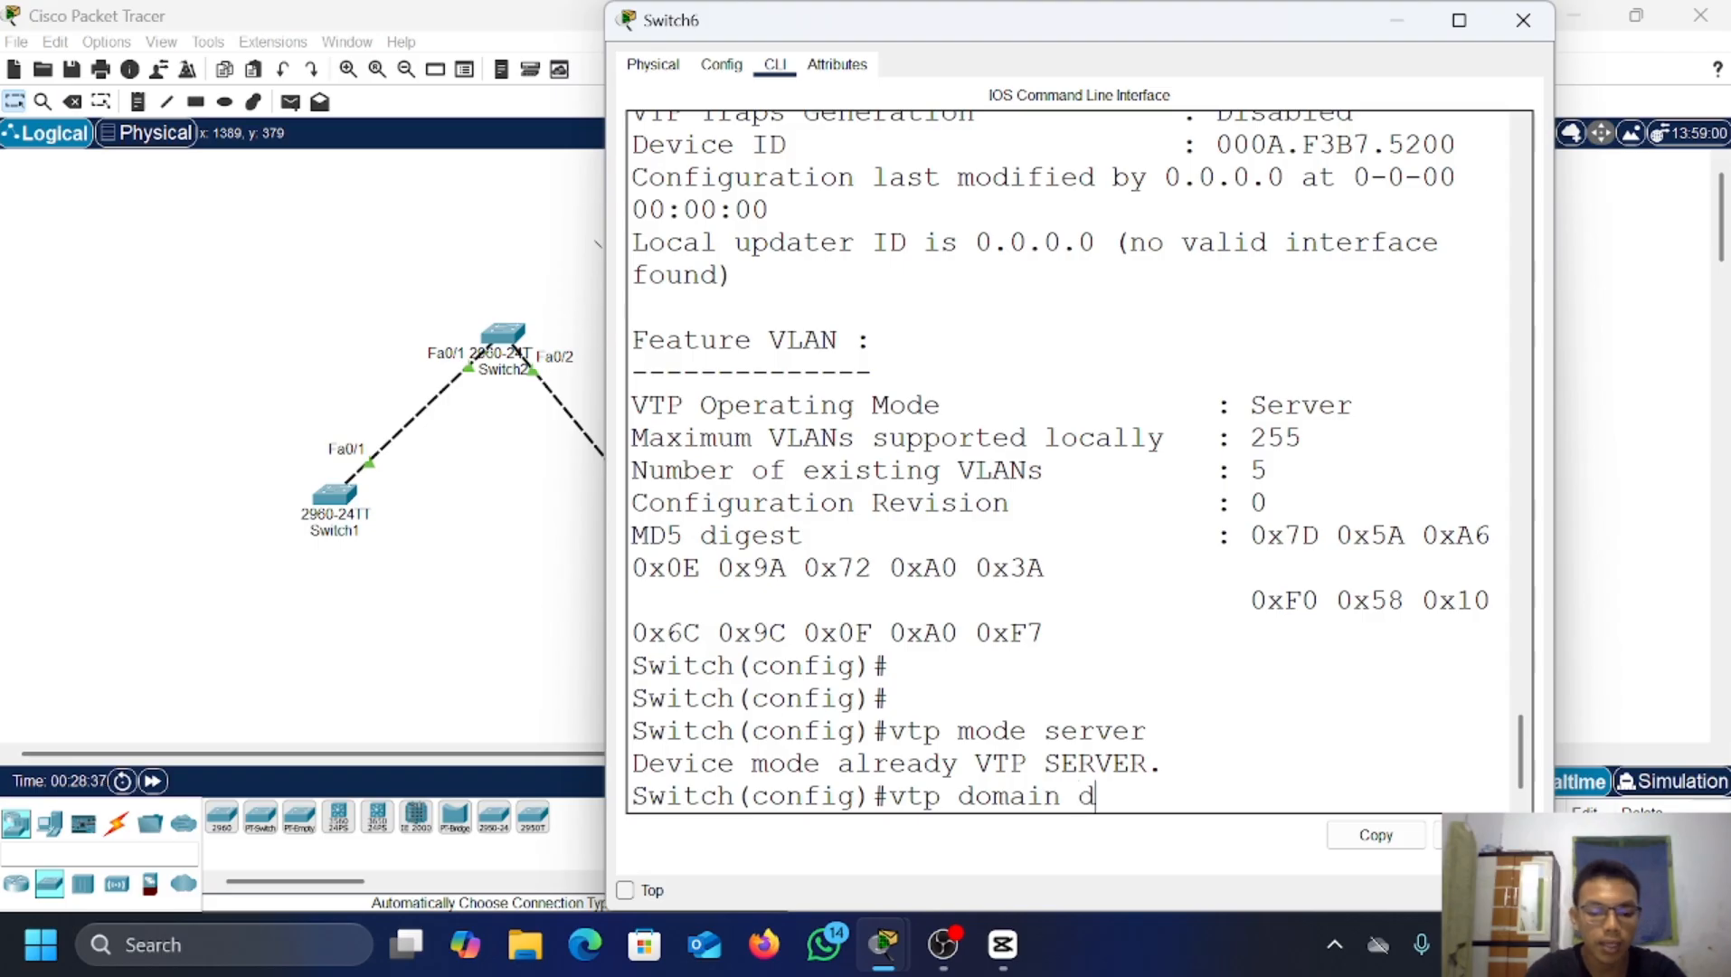
{"action": "key", "text": "BackSpace"}
{"action": "type", "text": "far"}
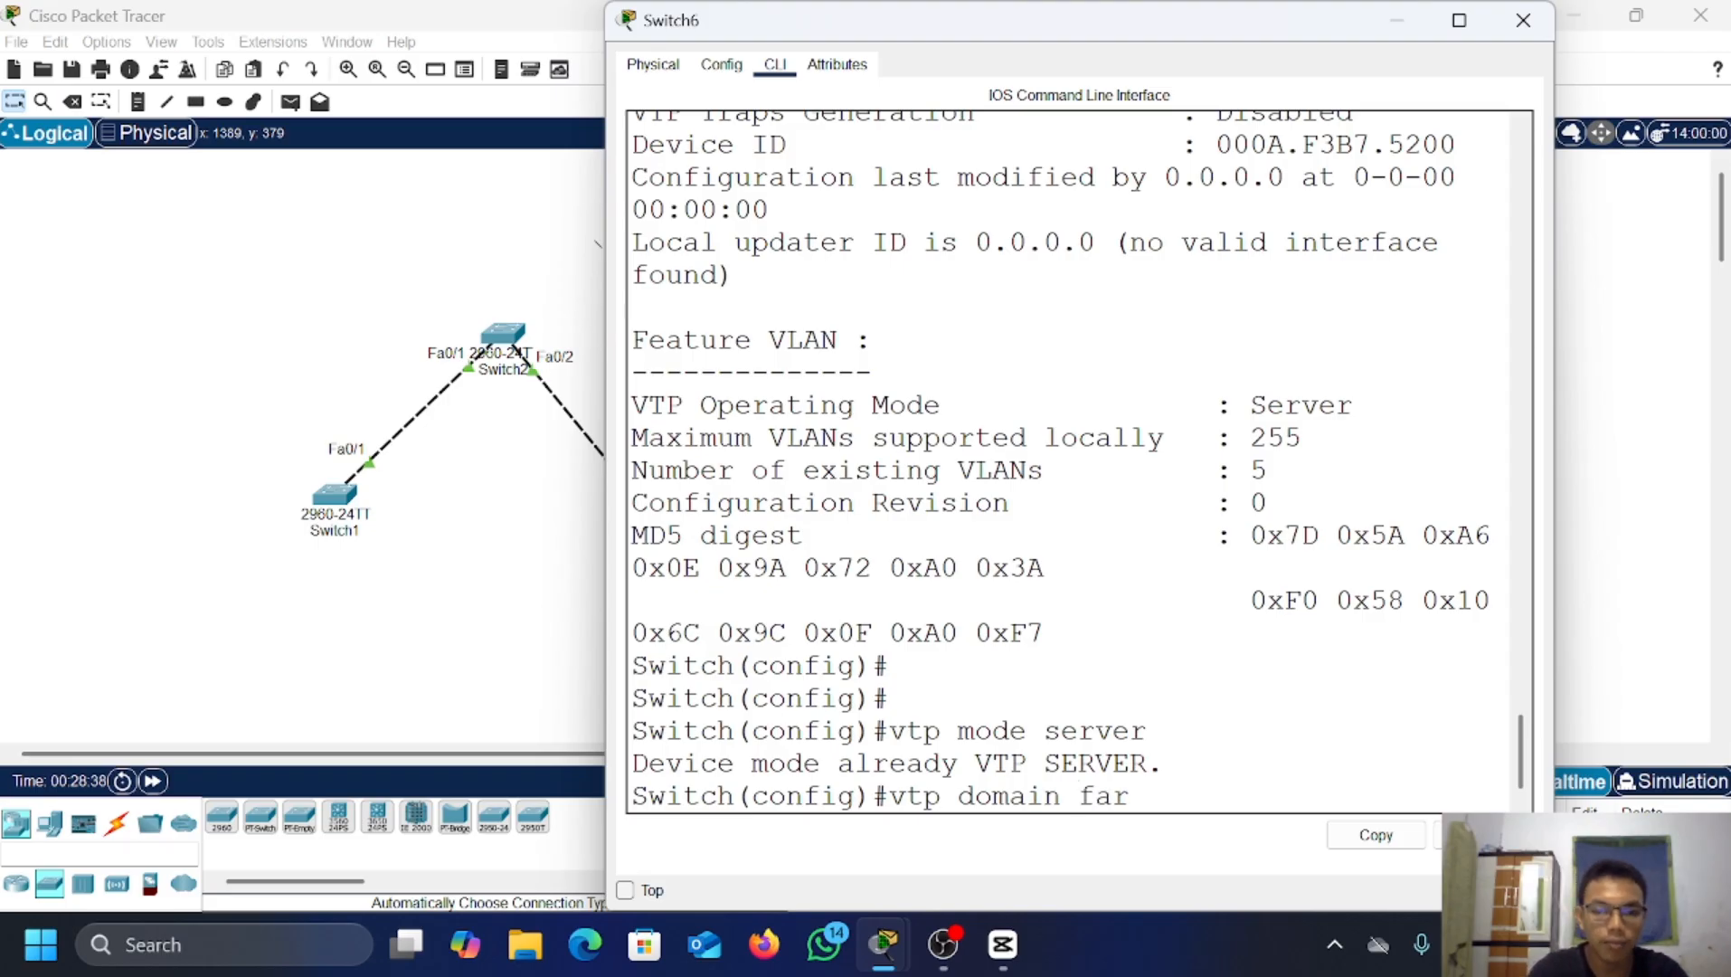
{"action": "type", "text": "iz.com"}
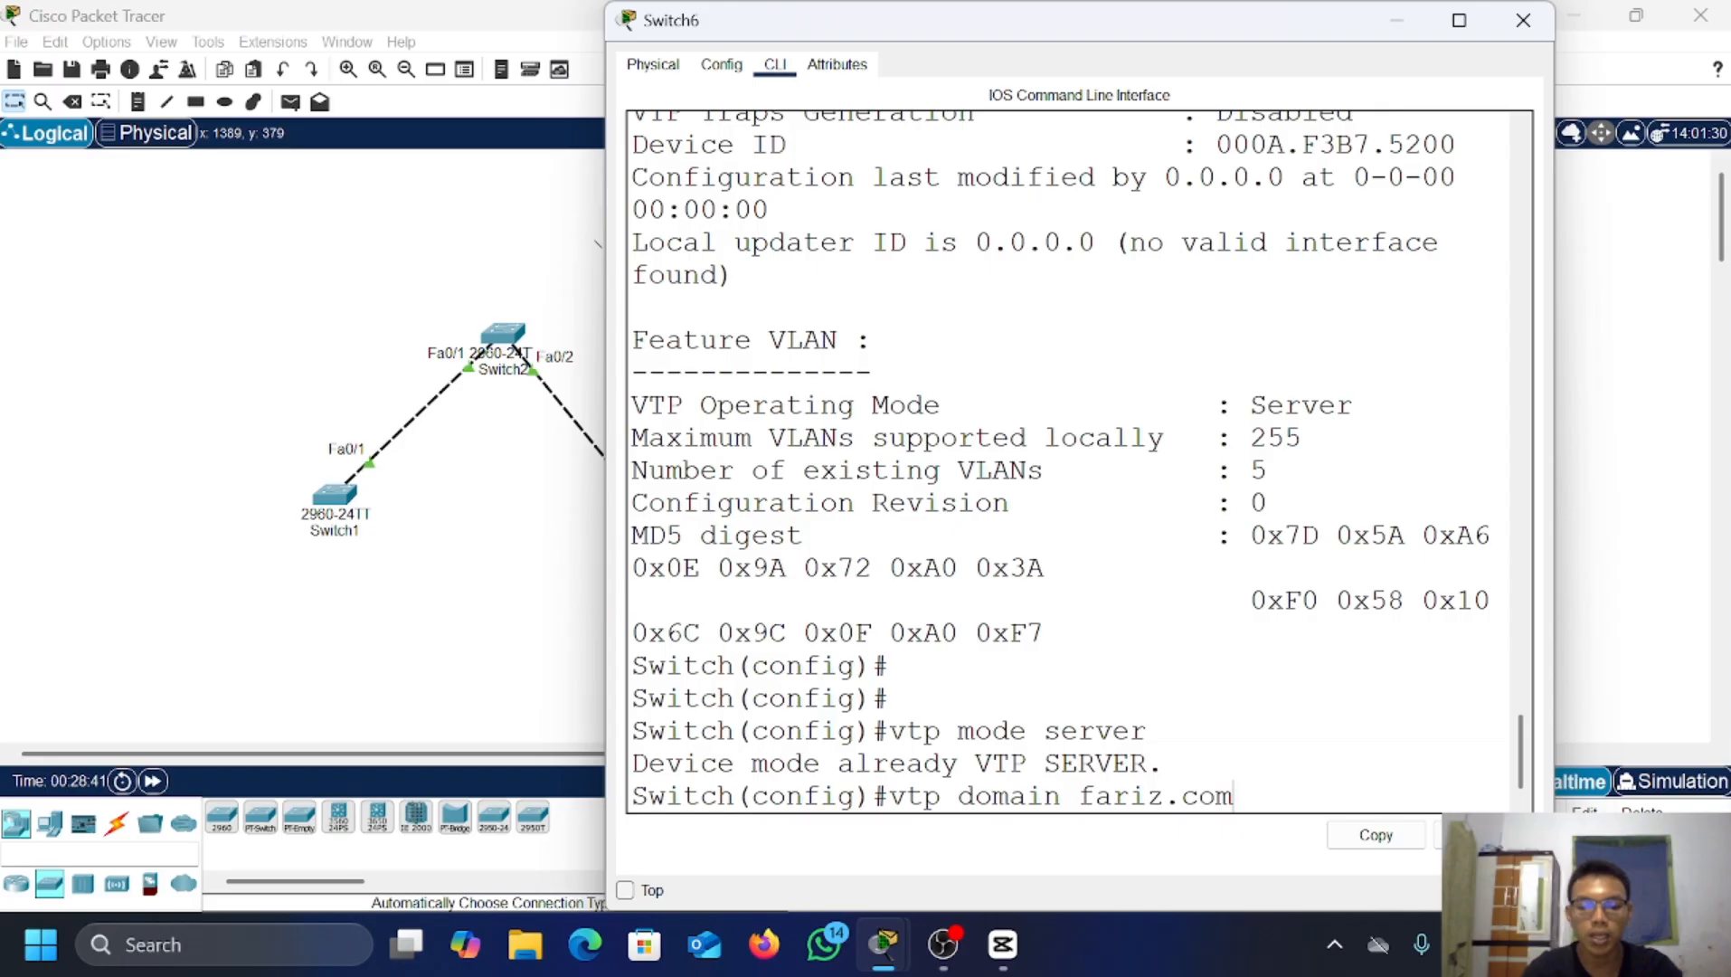
{"action": "key", "text": "Return"}
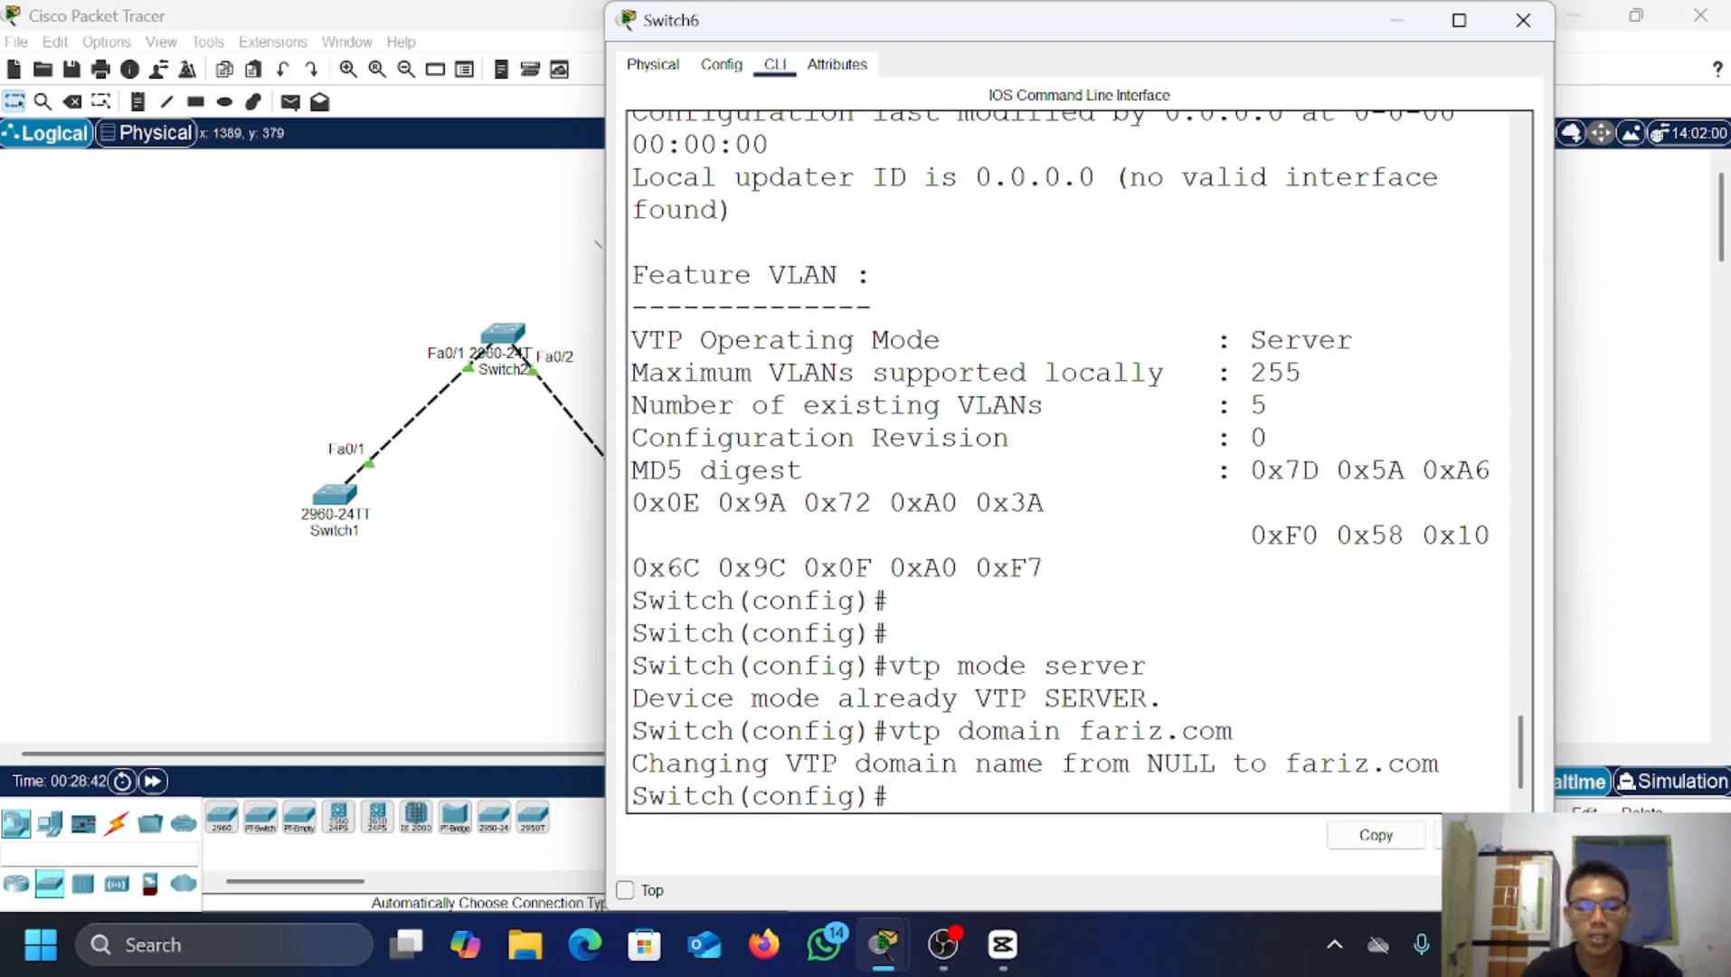
{"action": "type", "text": "vtp pas"}
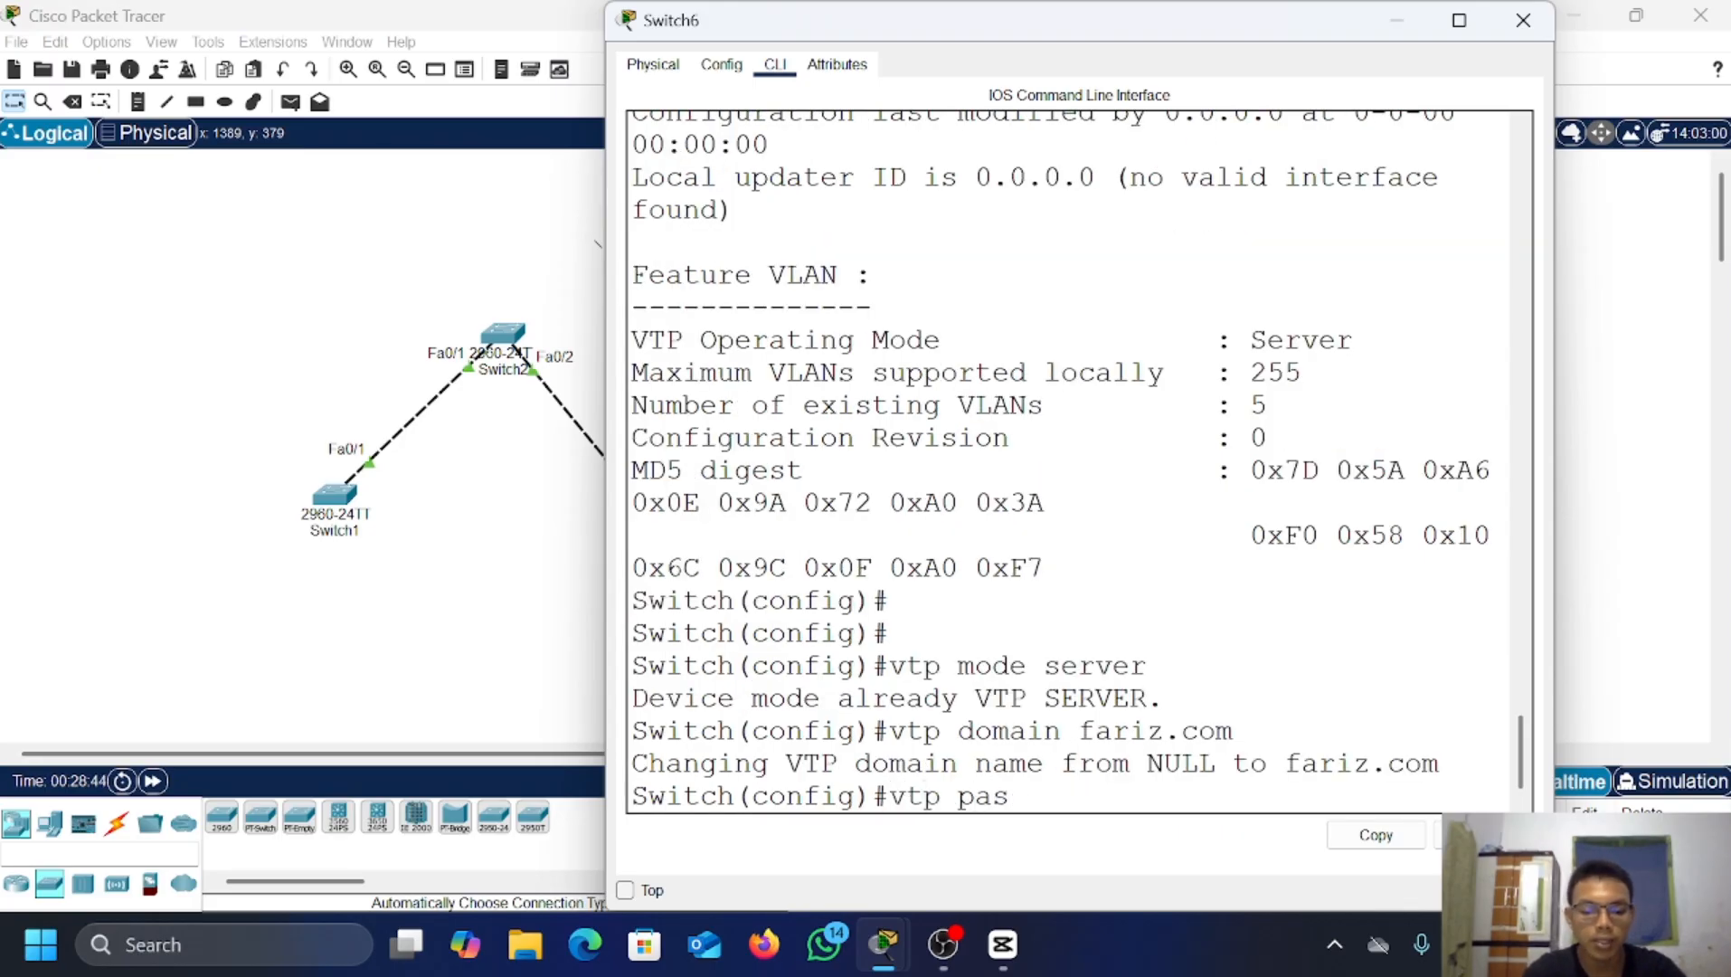
{"action": "type", "text": "sword 12"}
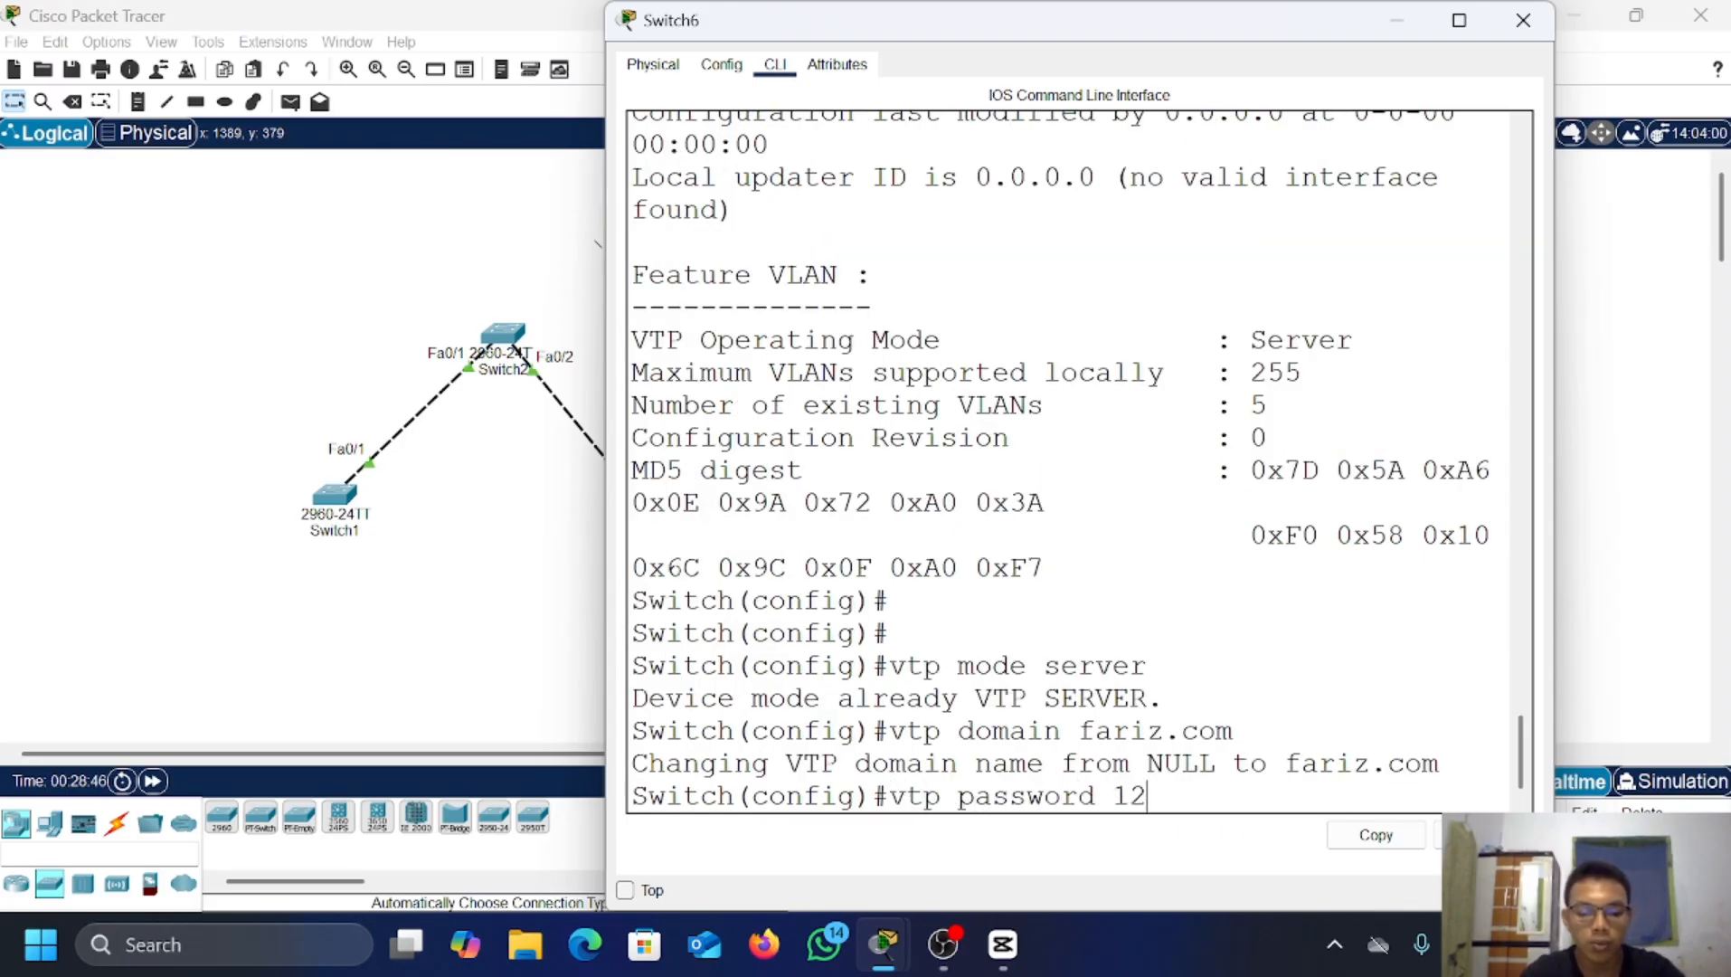
{"action": "type", "text": "3"}
{"action": "key", "text": "Return"}
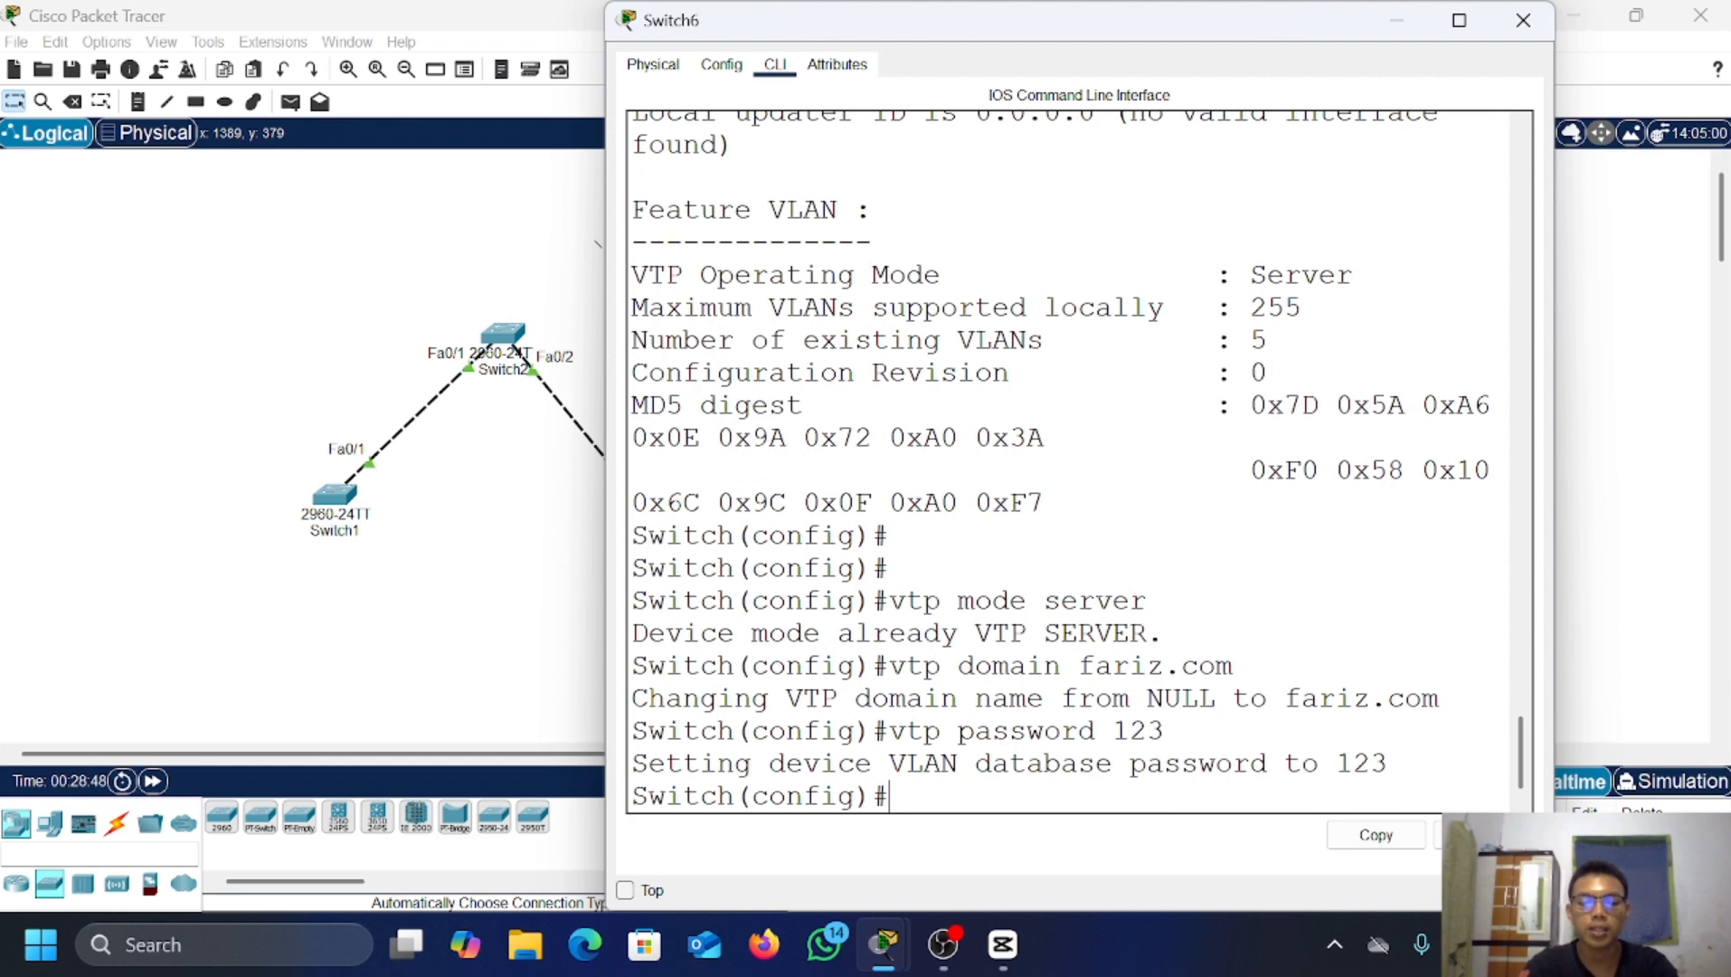
{"action": "key", "text": "Return"}
{"action": "type", "text": "vl"}
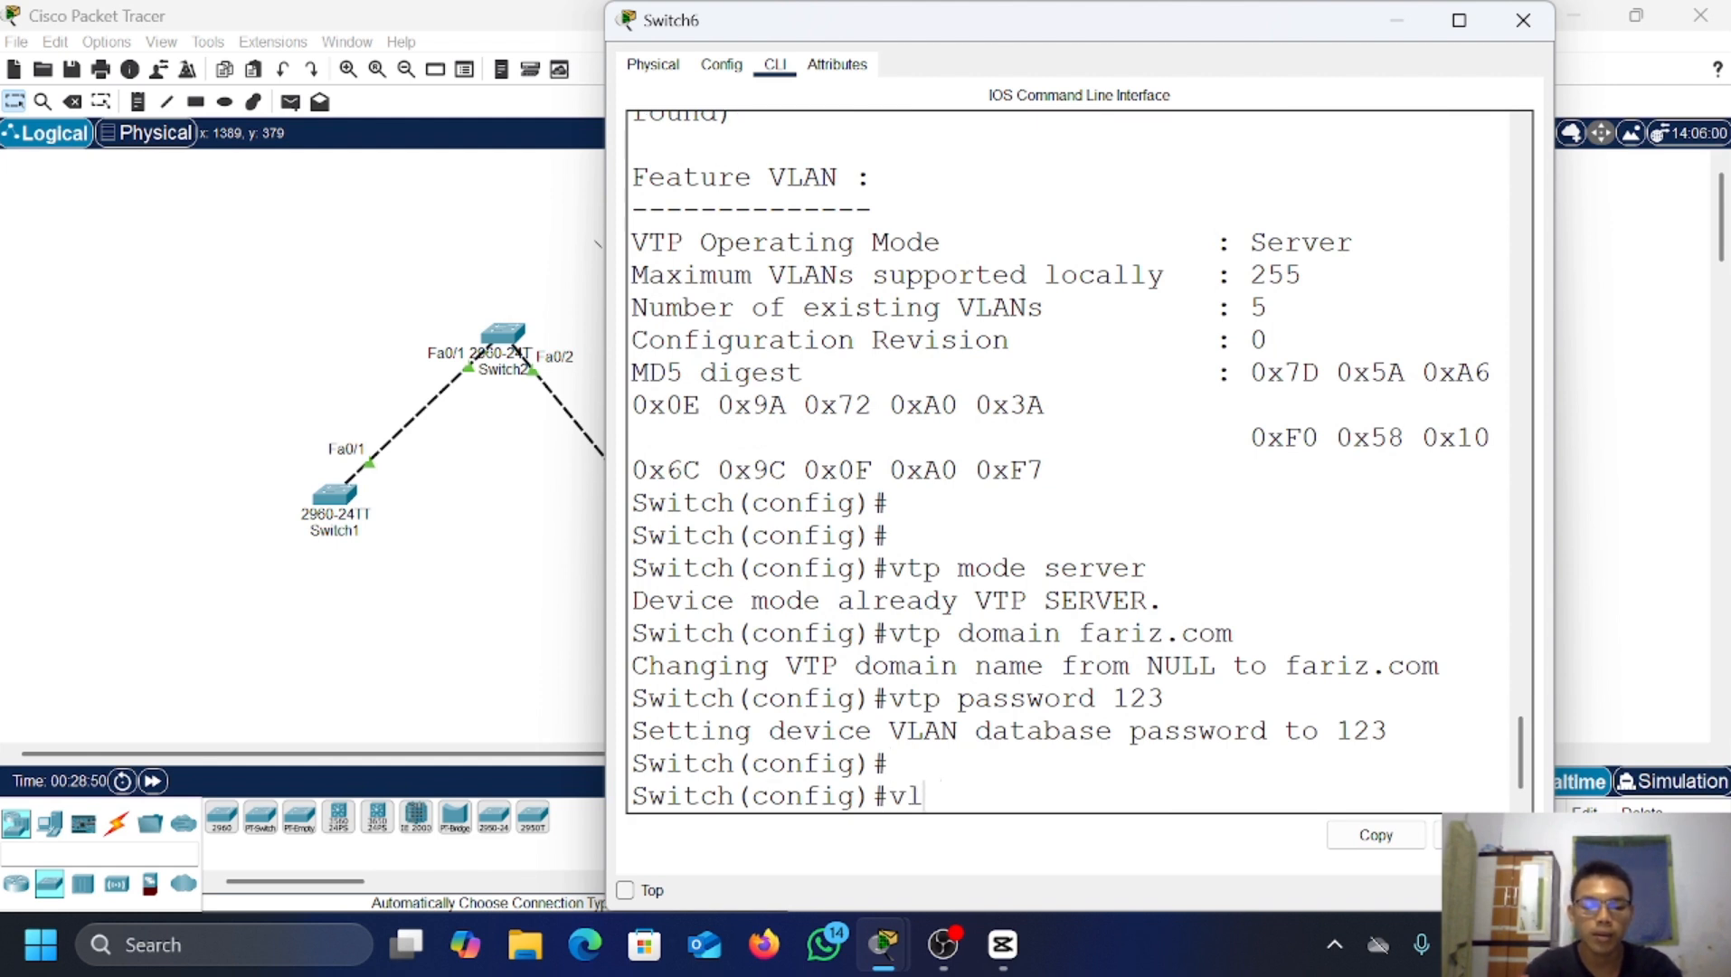
{"action": "type", "text": "an 2"}
Step: Create VLANs 2 through 5 on Switch6 by recalling the vlan command
{"action": "key", "text": "Return"}
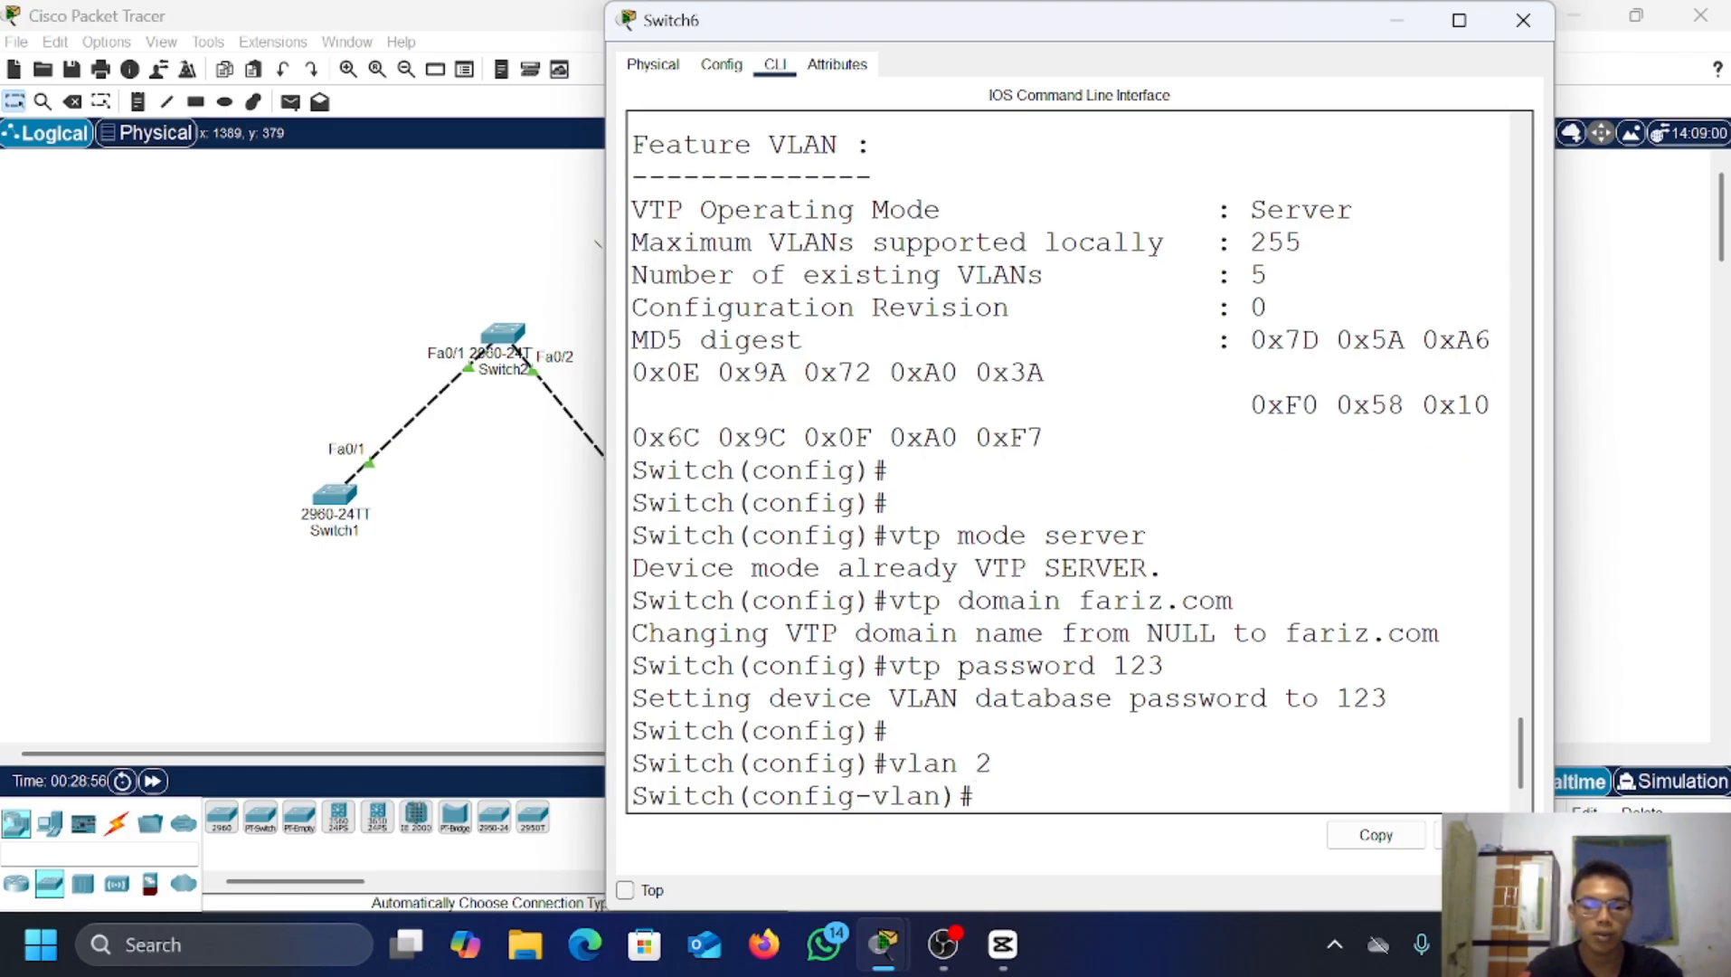
{"action": "type", "text": "v"}
{"action": "key", "text": "BackSpace"}
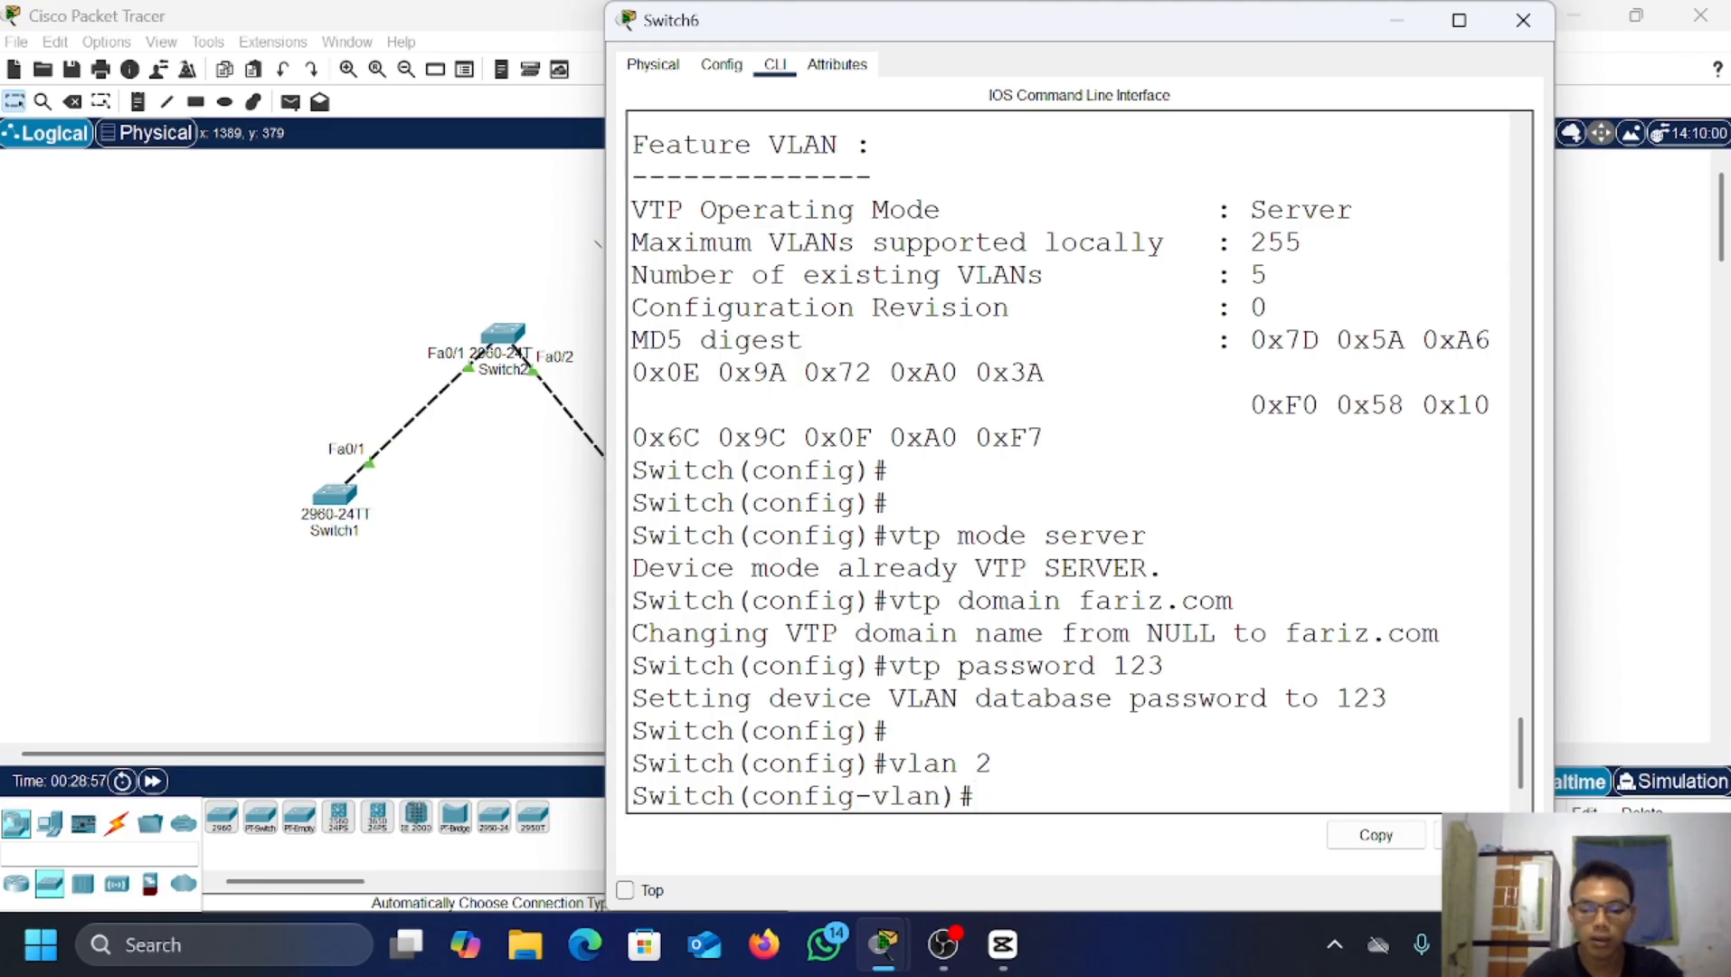
{"action": "key", "text": "Up"}
{"action": "key", "text": "BackSpace"}
{"action": "key", "text": "BackSpace"}
{"action": "type", "text": "3"}
{"action": "key", "text": "Return"}
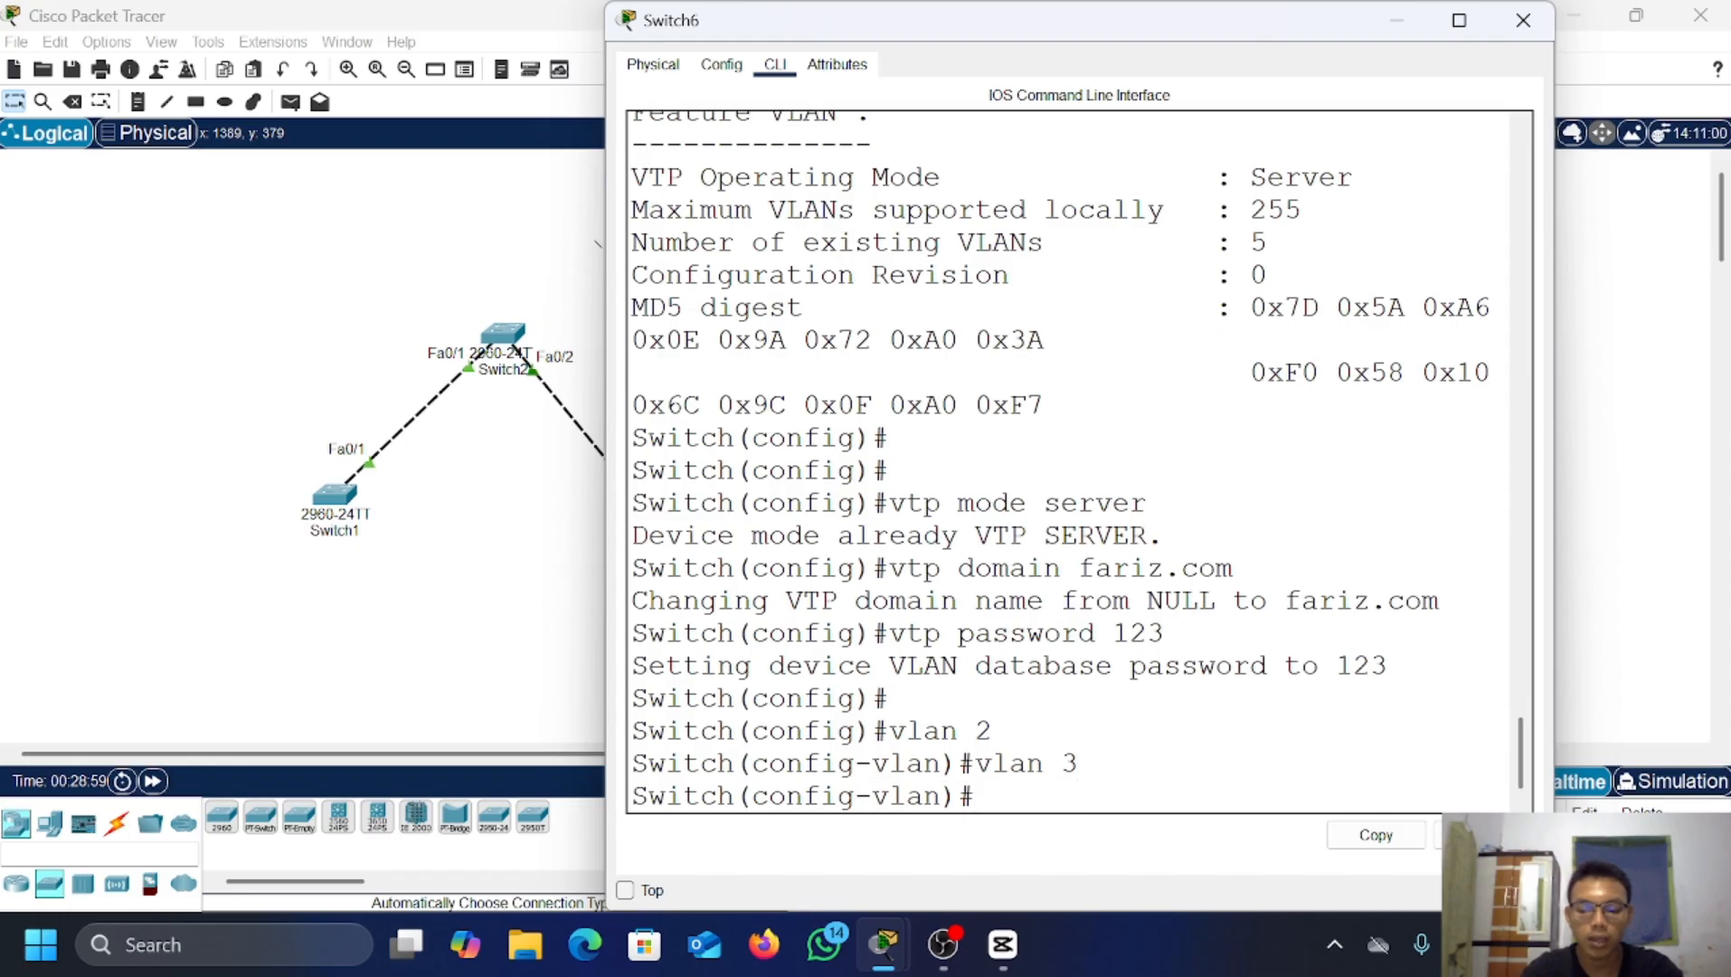
{"action": "key", "text": "Up"}
{"action": "key", "text": "BackSpace"}
{"action": "type", "text": "4"}
{"action": "key", "text": "Return"}
{"action": "key", "text": "Up"}
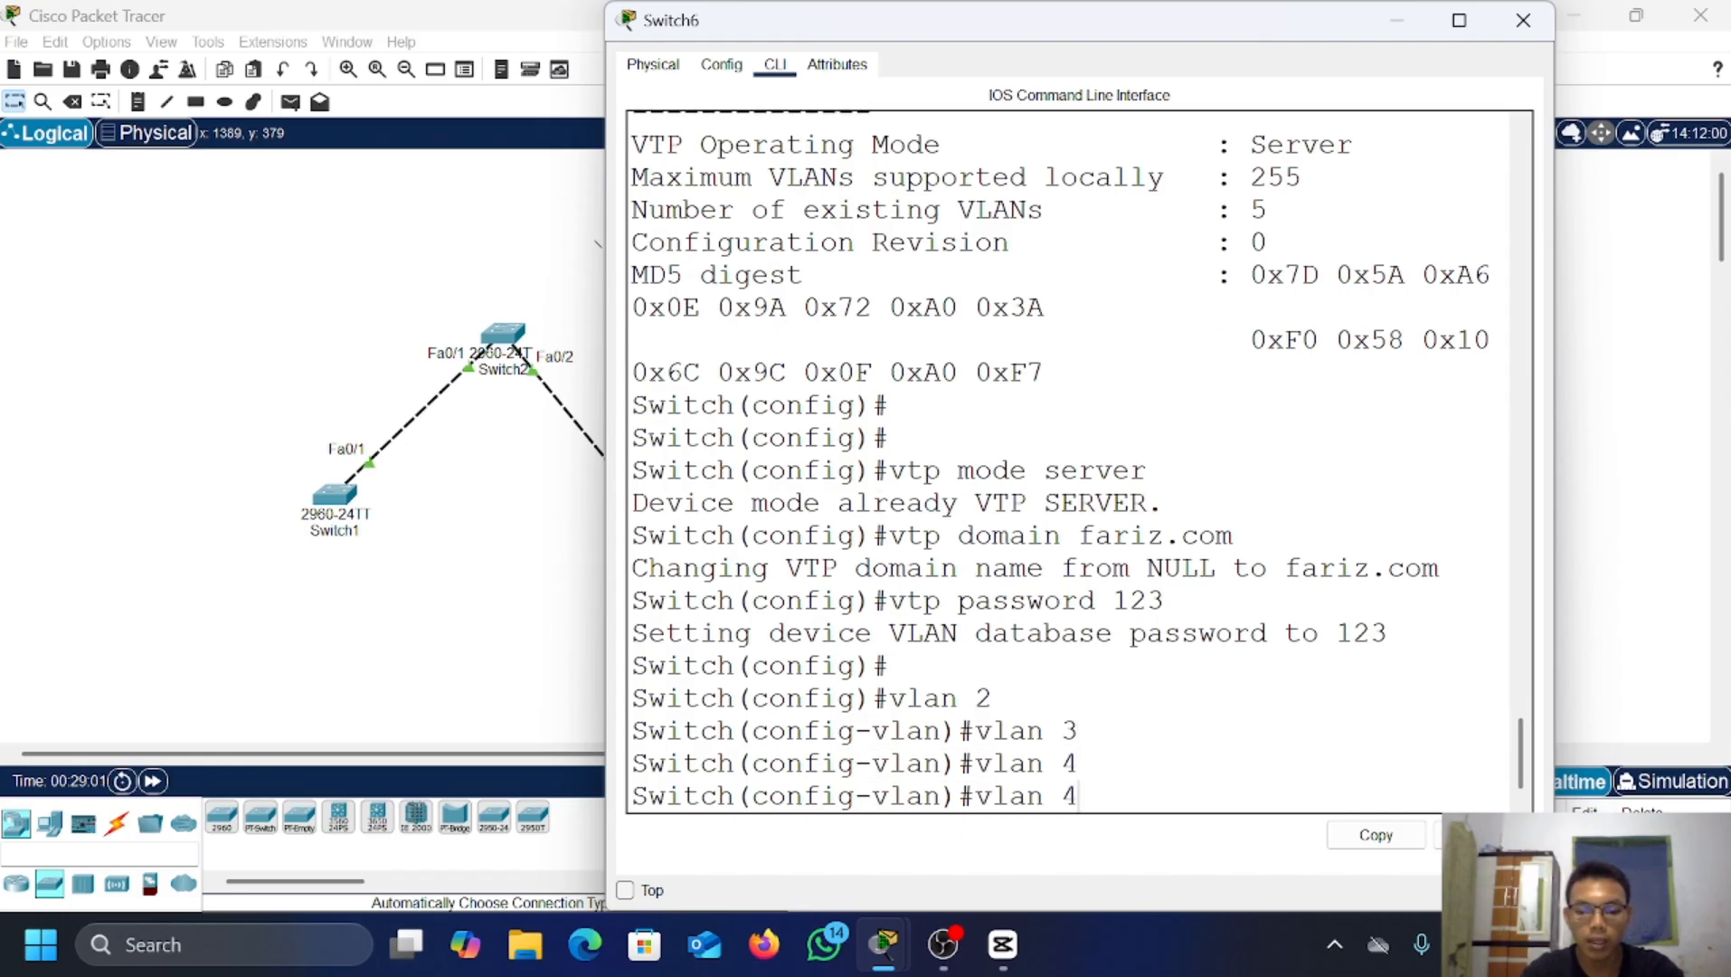
{"action": "key", "text": "BackSpace"}
{"action": "type", "text": "5"}
{"action": "key", "text": "Return"}
Step: Add VLANs 6, 7 and 8, then confirm VTP status shows 12 VLANs, revision 7
{"action": "key", "text": "Up"}
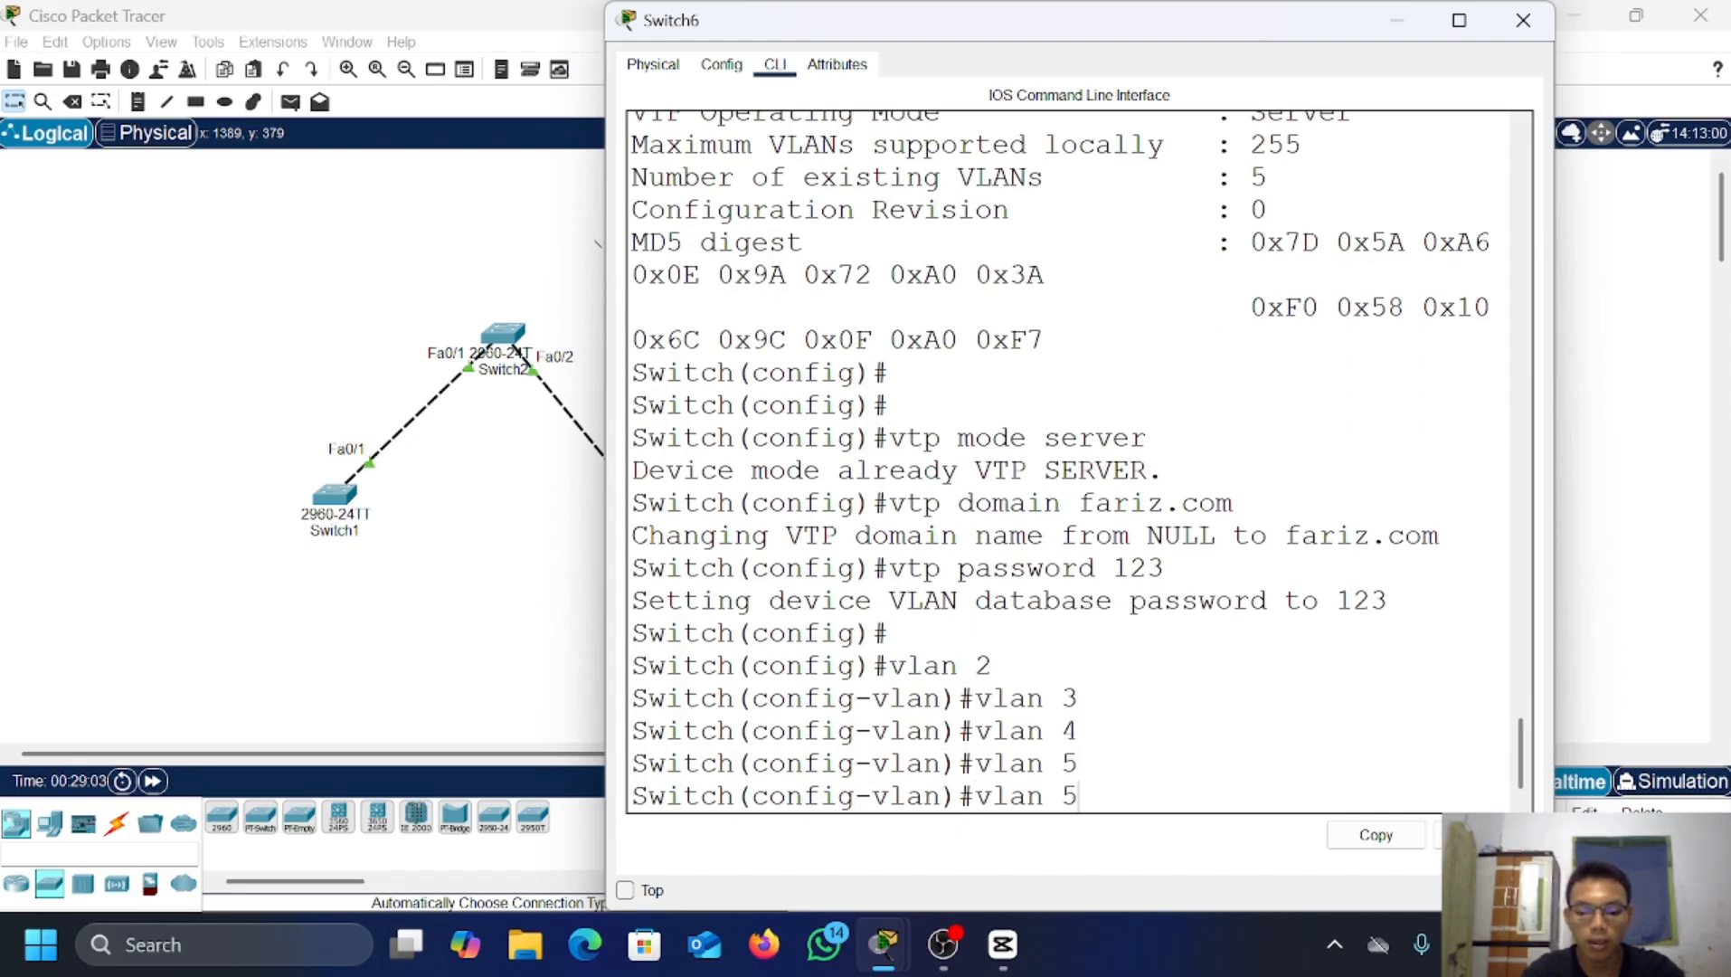
{"action": "key", "text": "BackSpace"}
{"action": "type", "text": "6"}
{"action": "key", "text": "Return"}
{"action": "key", "text": "Up"}
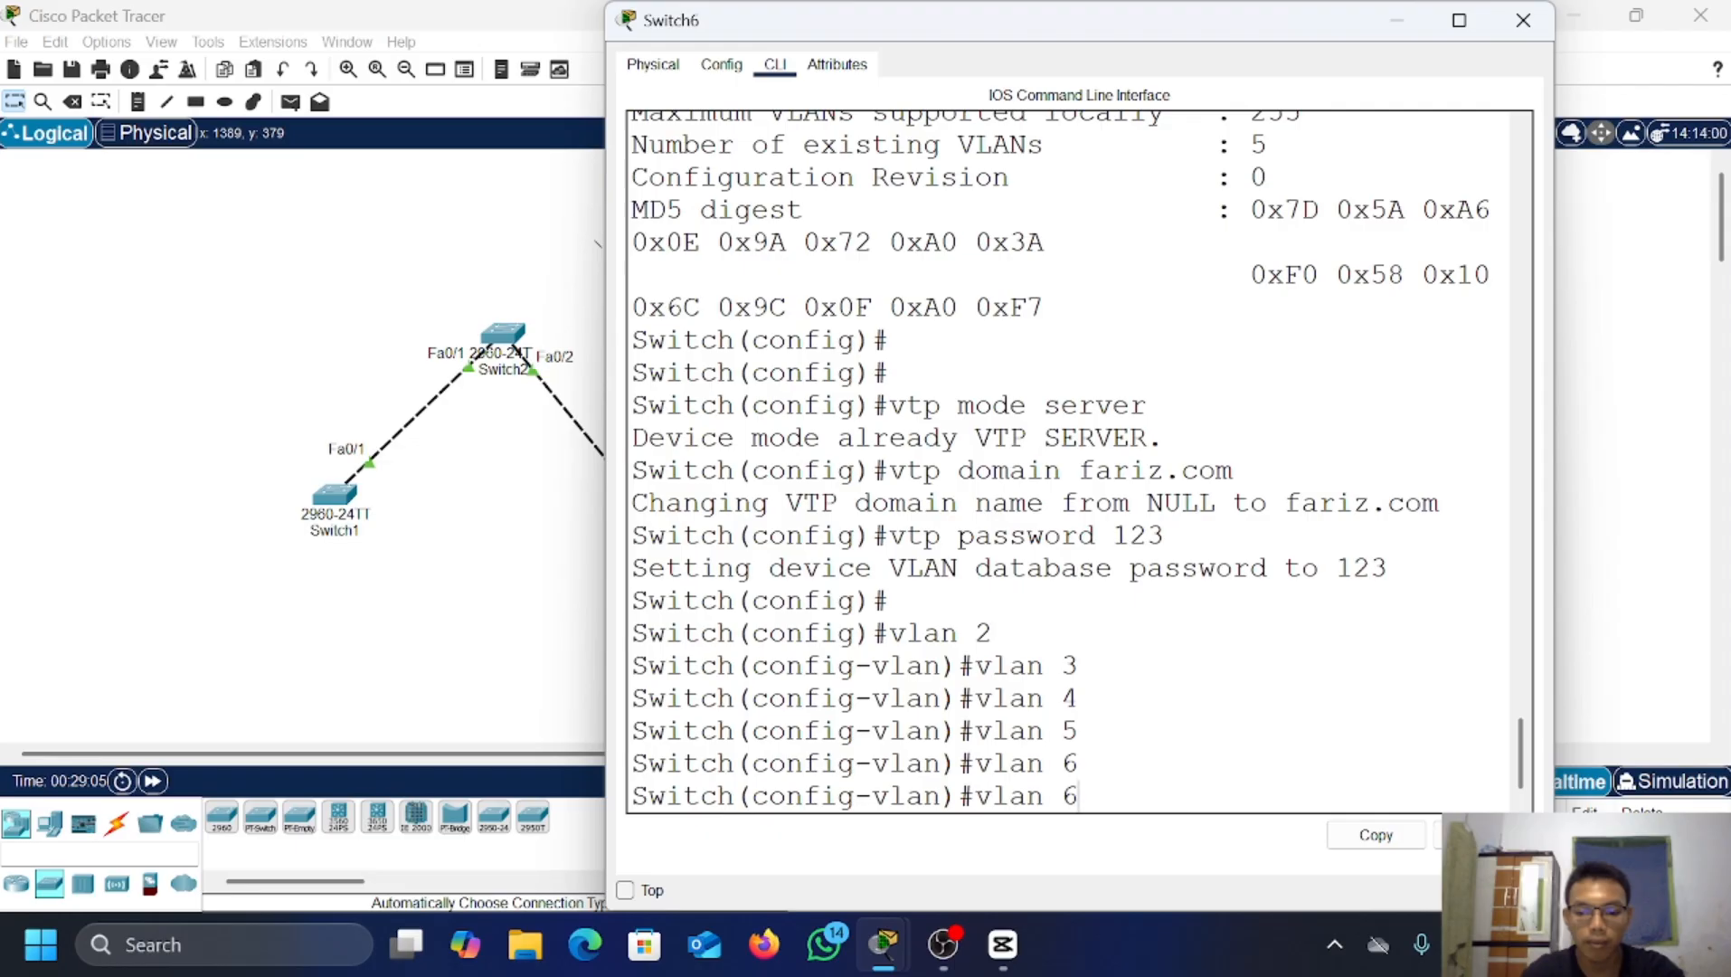
{"action": "key", "text": "BackSpace"}
{"action": "type", "text": "7"}
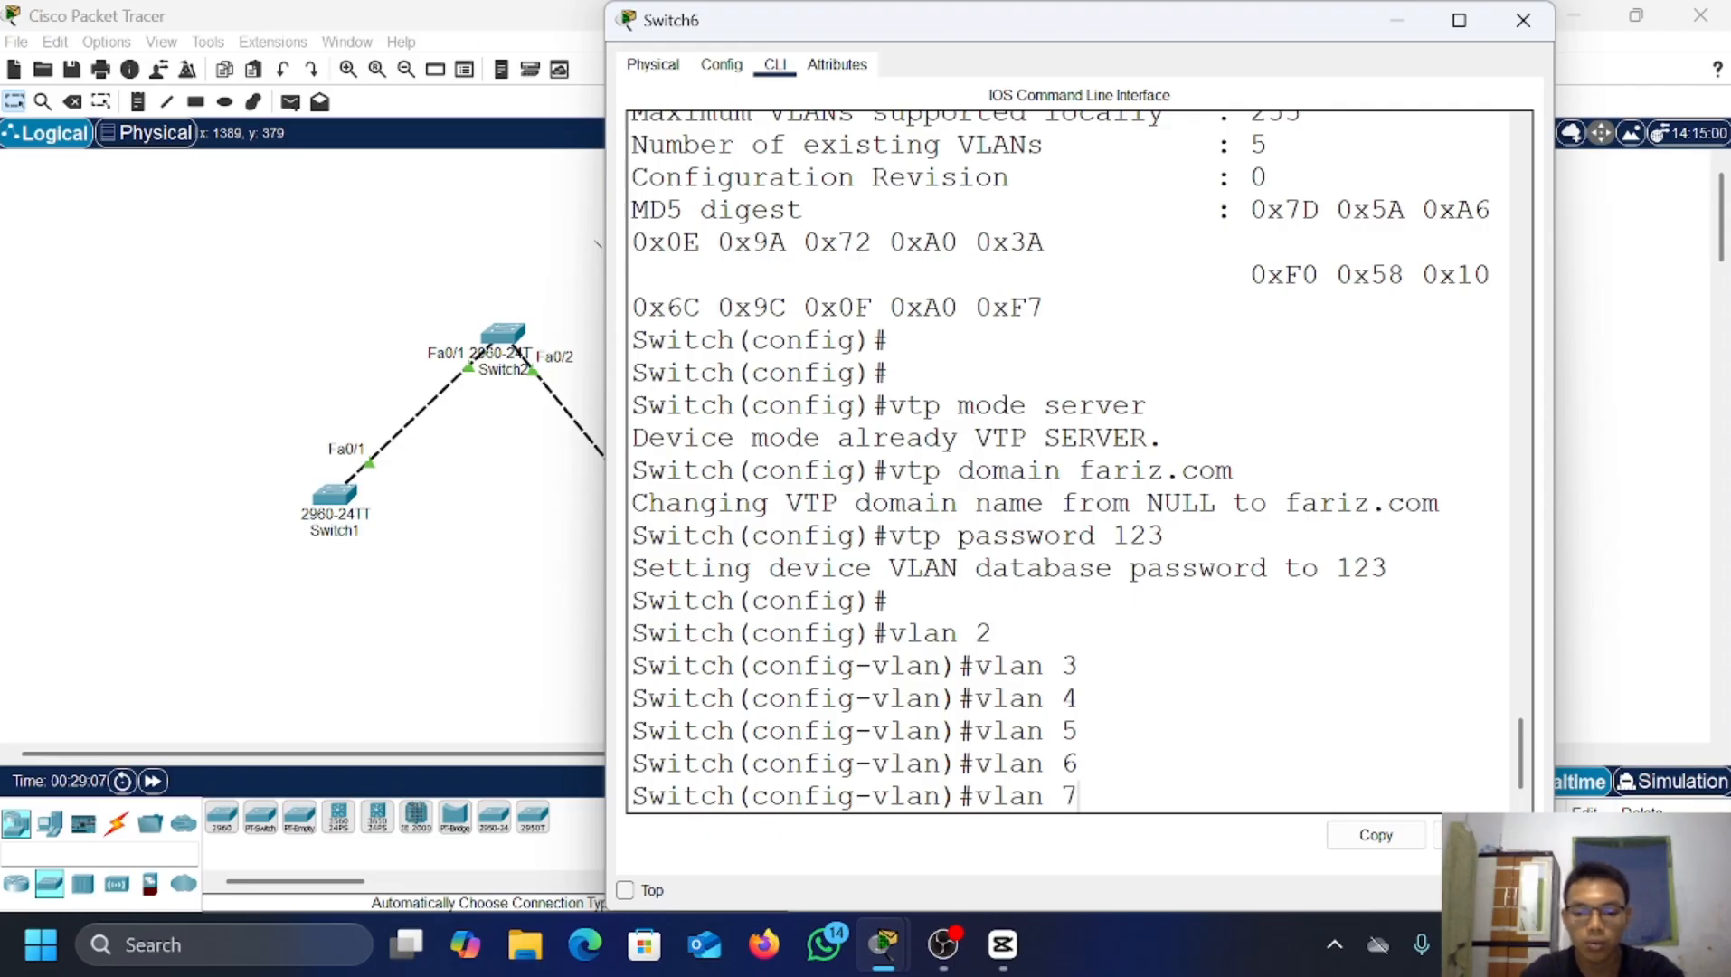
{"action": "key", "text": "Return"}
{"action": "key", "text": "Up"}
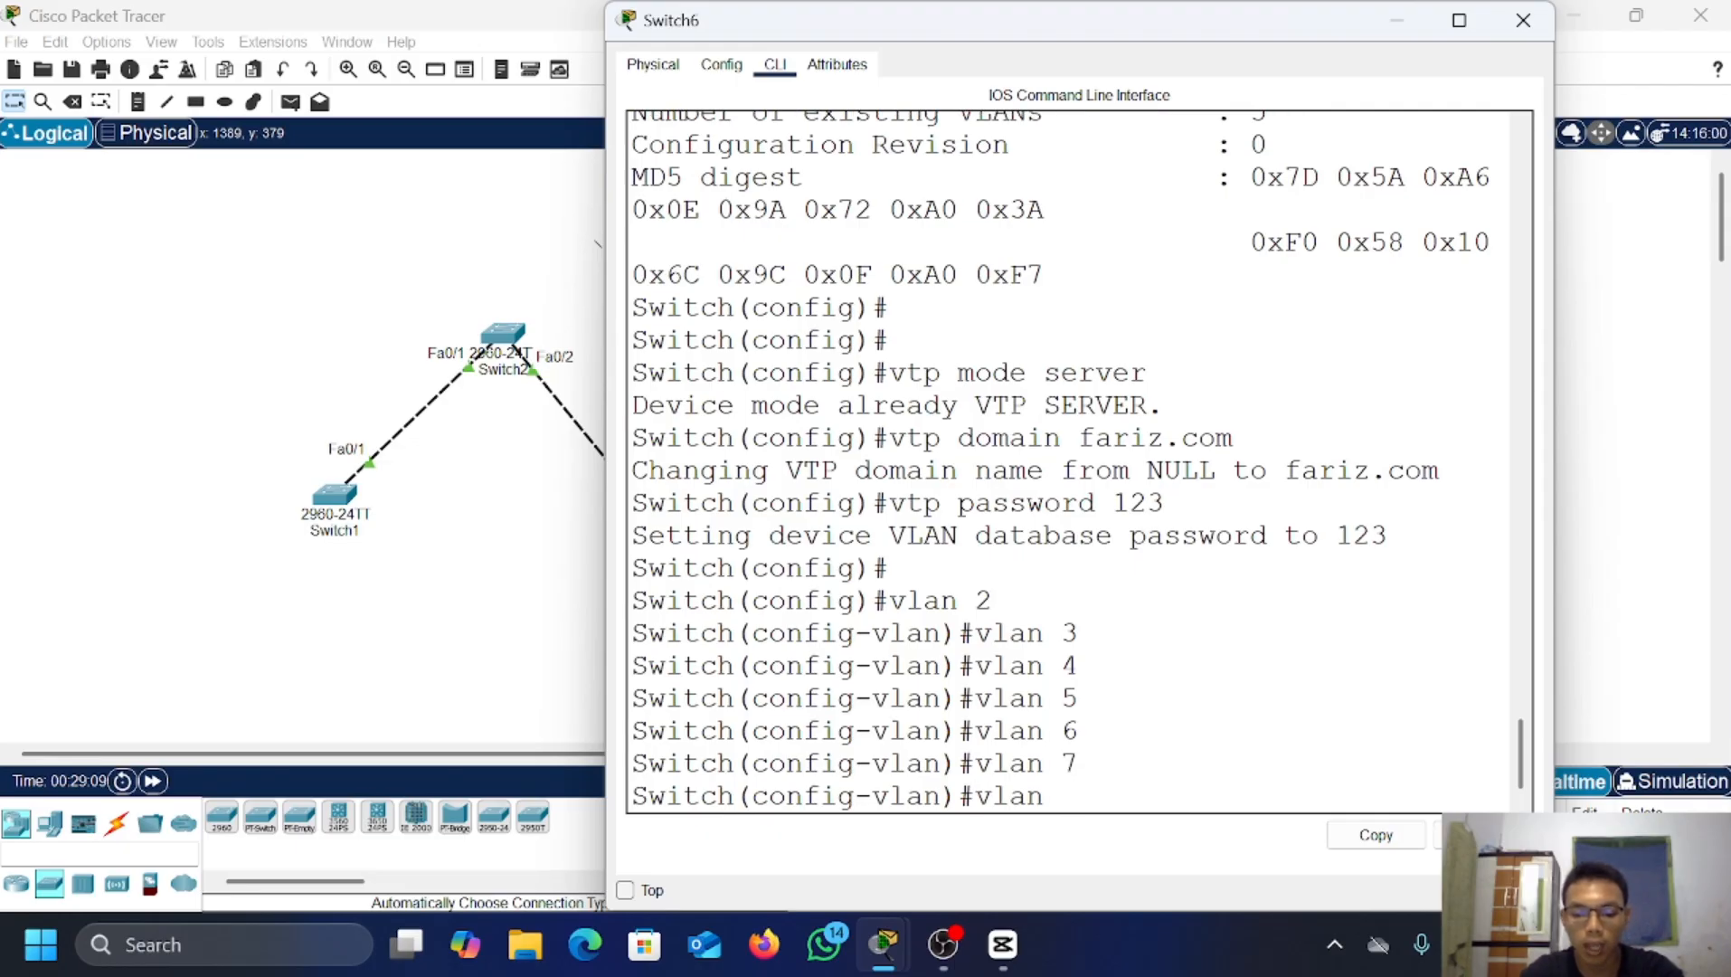
{"action": "type", "text": "8"}
{"action": "key", "text": "Return"}
{"action": "type", "text": "e"}
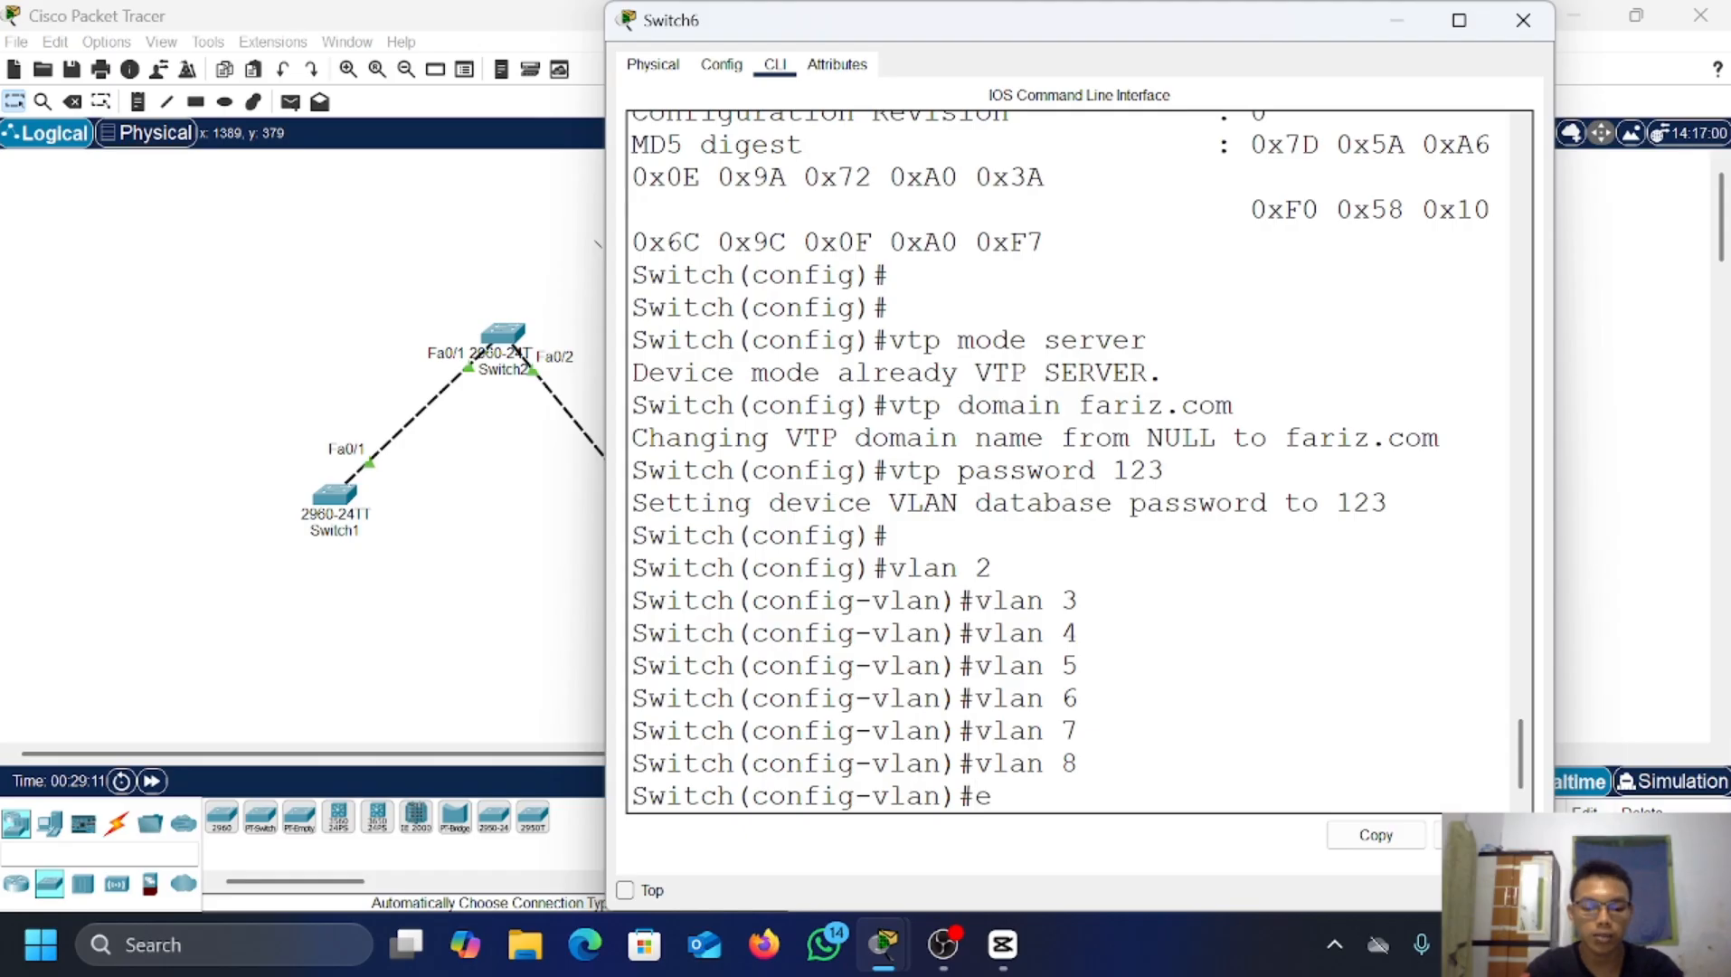
{"action": "type", "text": "x"}
{"action": "key", "text": "Return"}
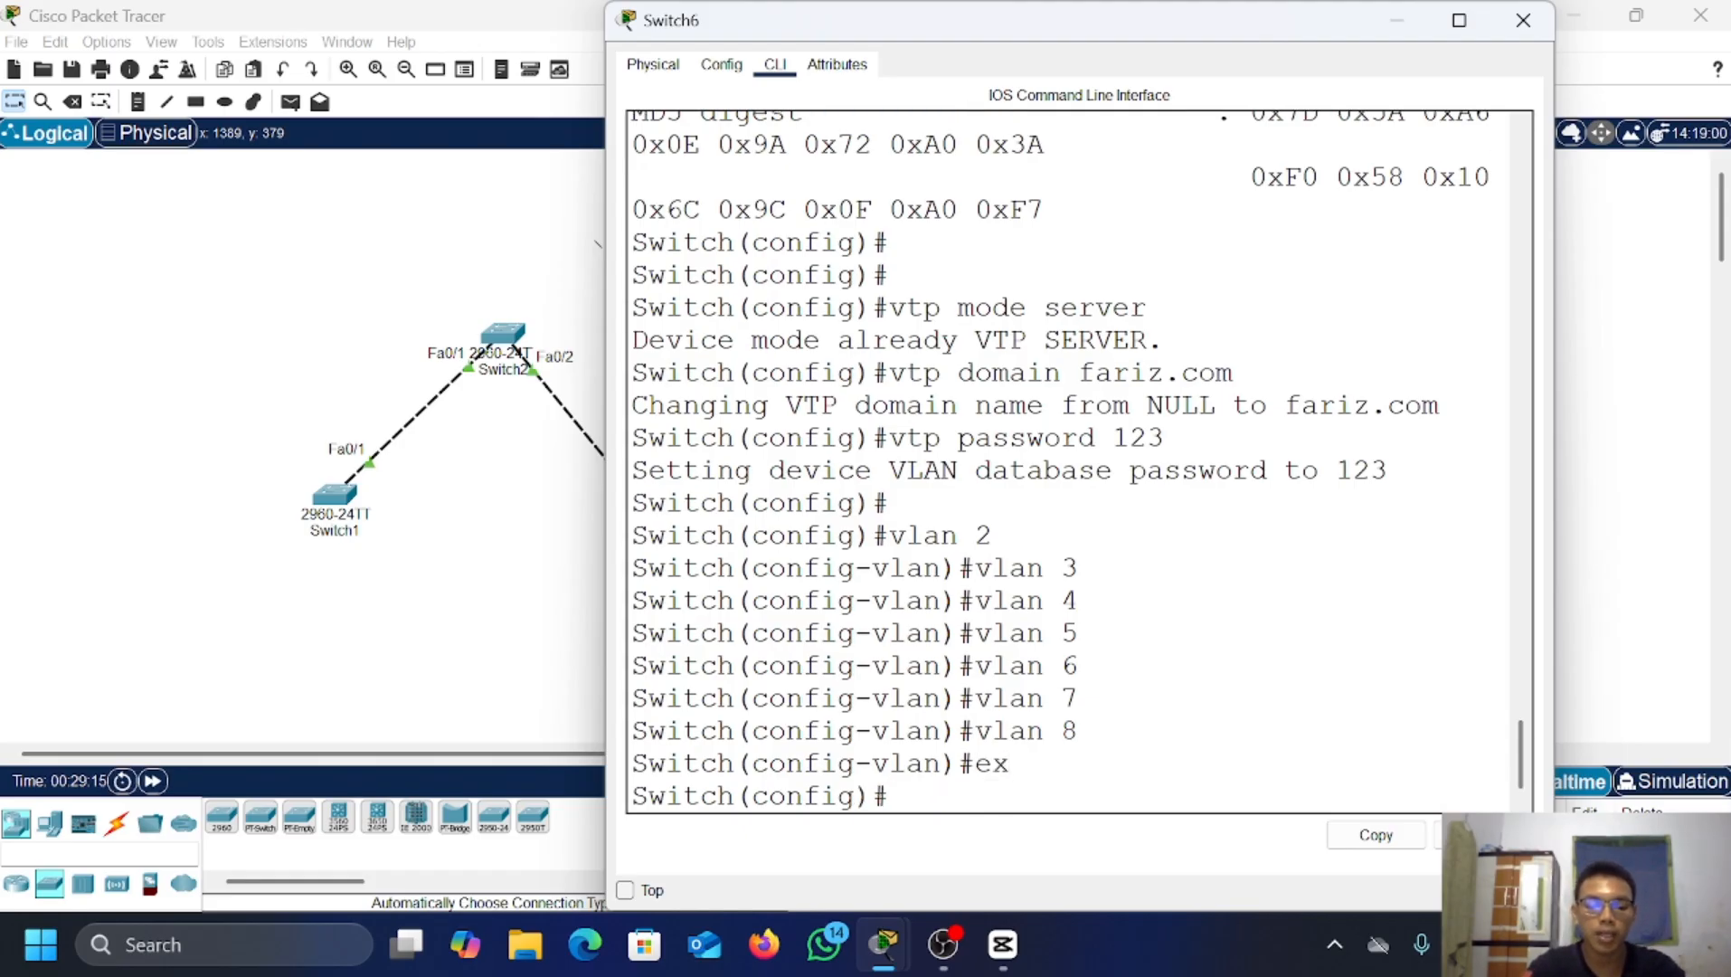
{"action": "type", "text": "do show"}
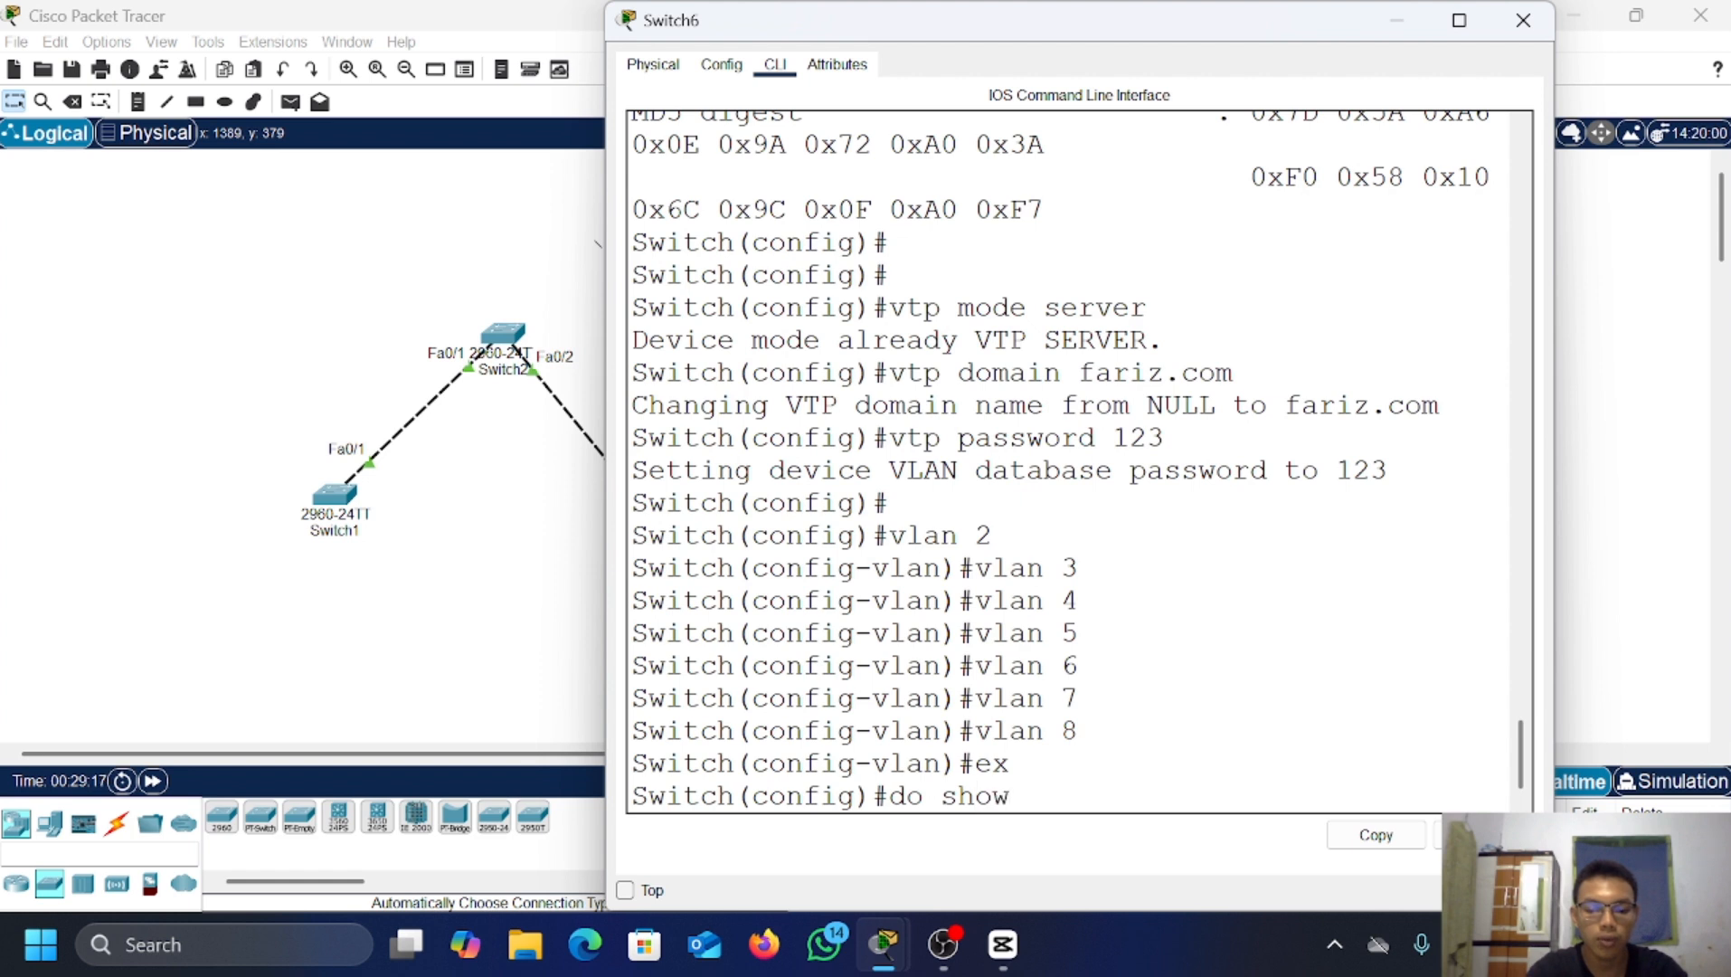
{"action": "type", "text": " vtp status"}
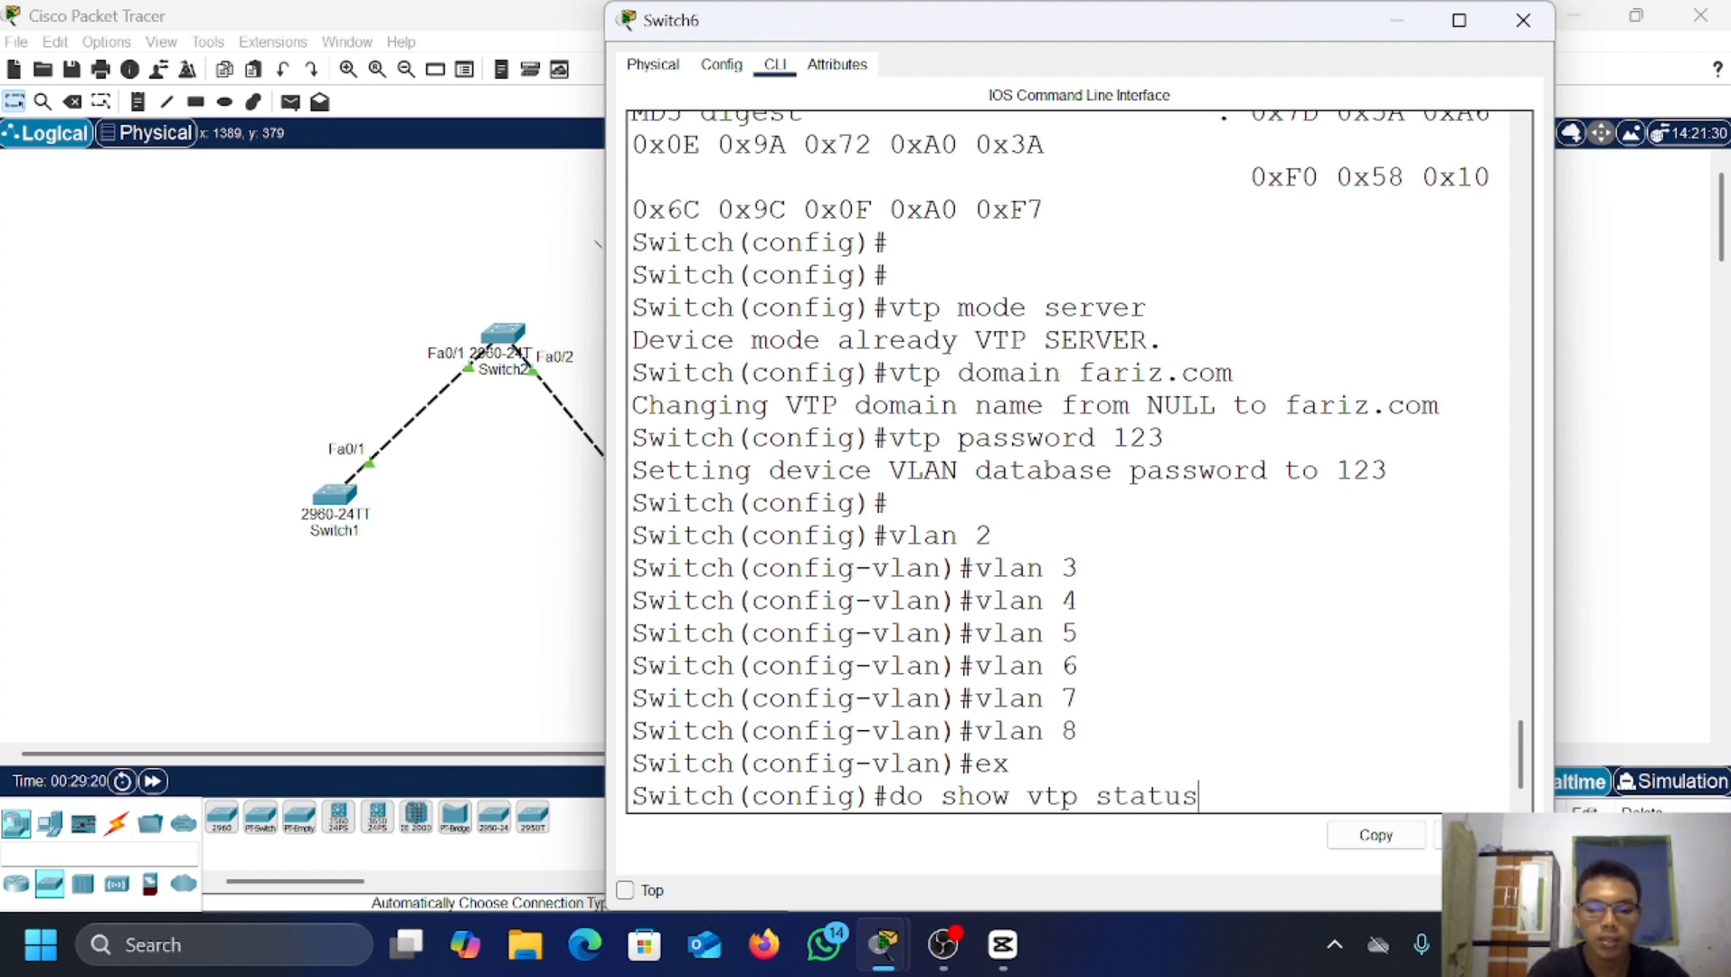
{"action": "key", "text": "Return"}
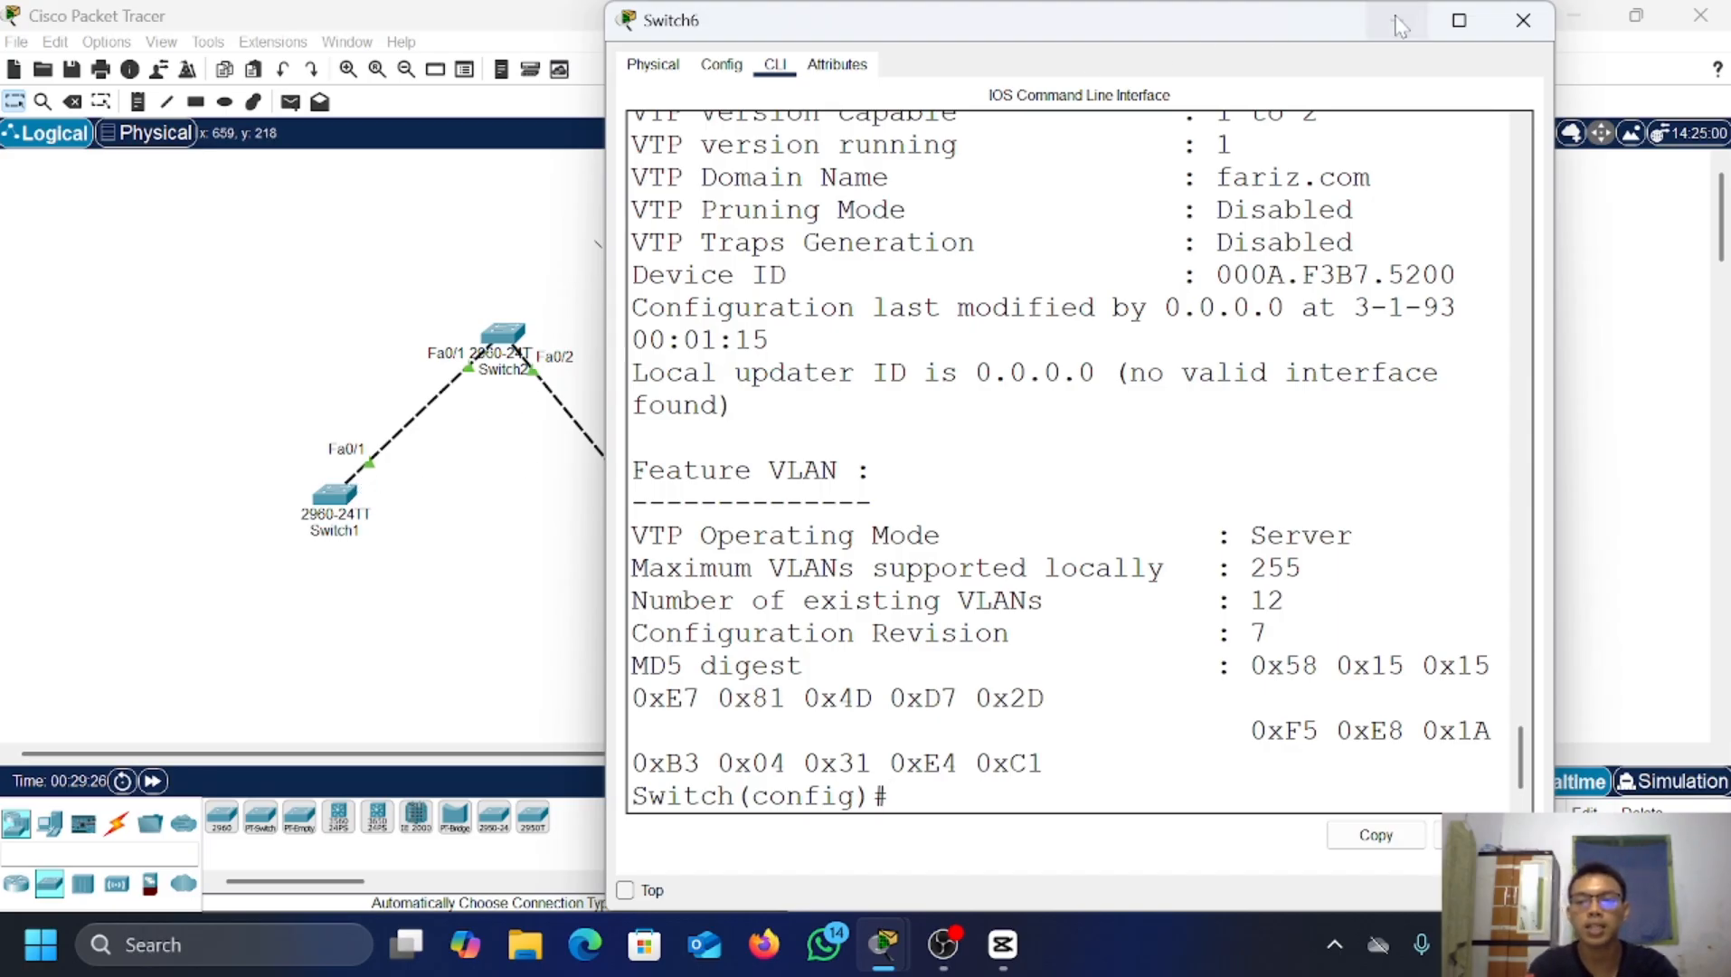
Step: Cable Switch5 Fa0/2 to Switch6 Fa0/1 using an automatically chosen connection
{"action": "left_click", "coordinate": [1523, 19]}
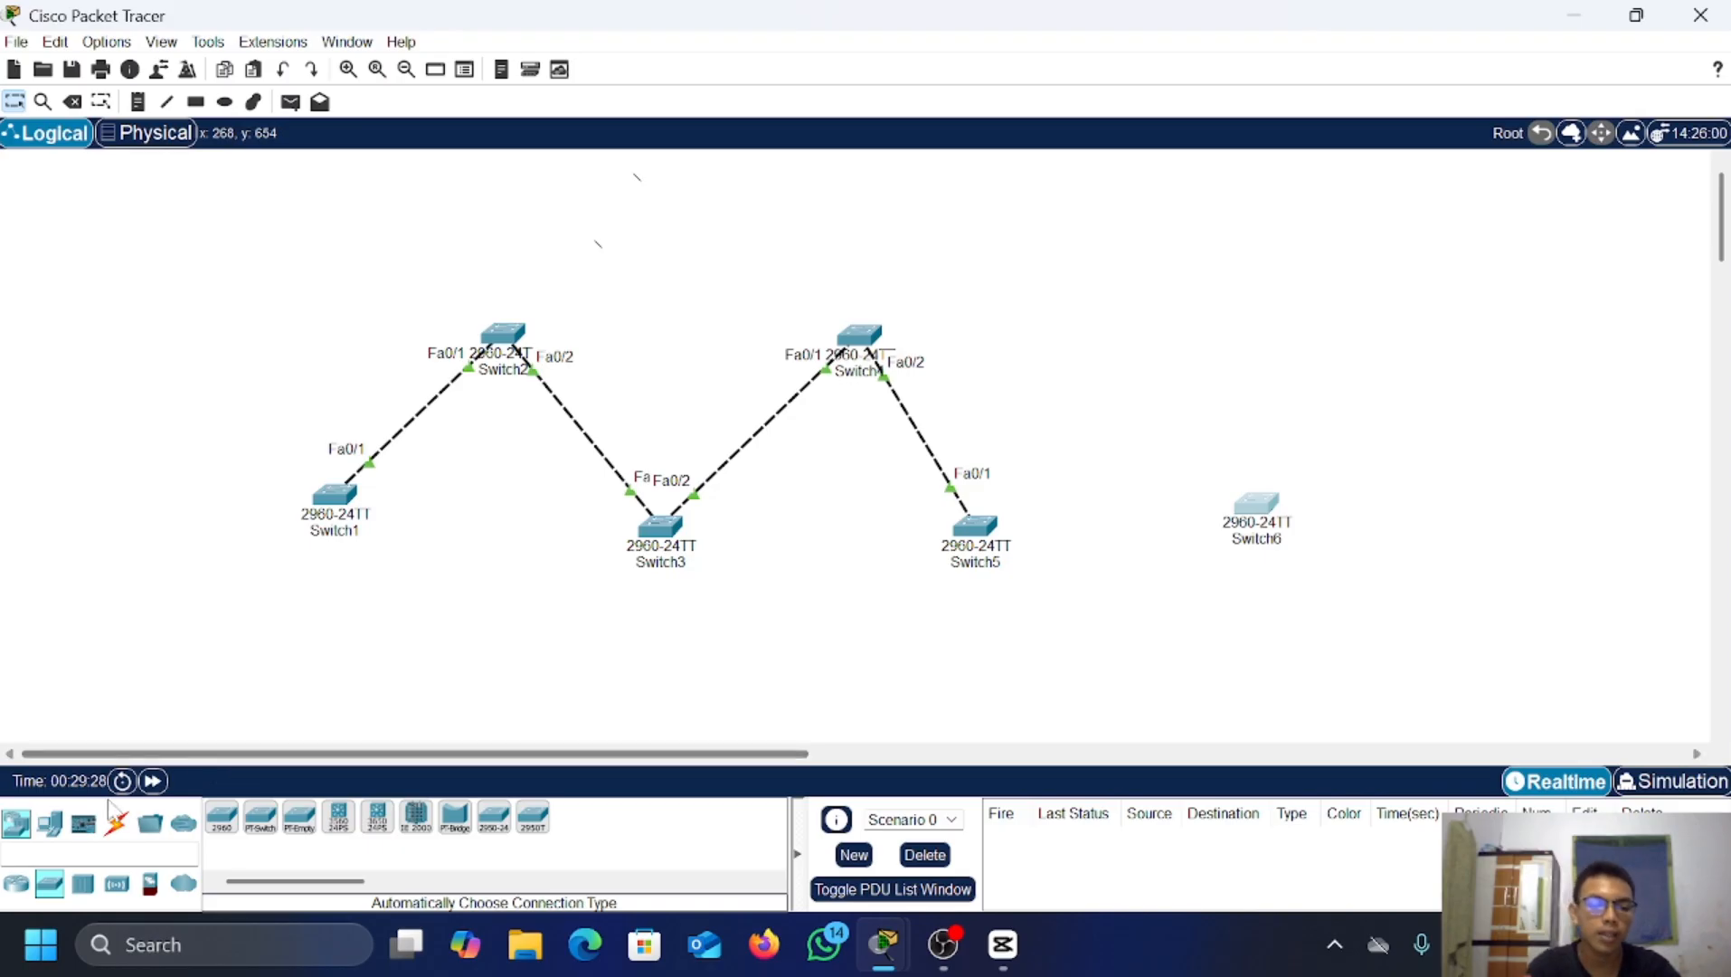
{"action": "left_click", "coordinate": [118, 825]}
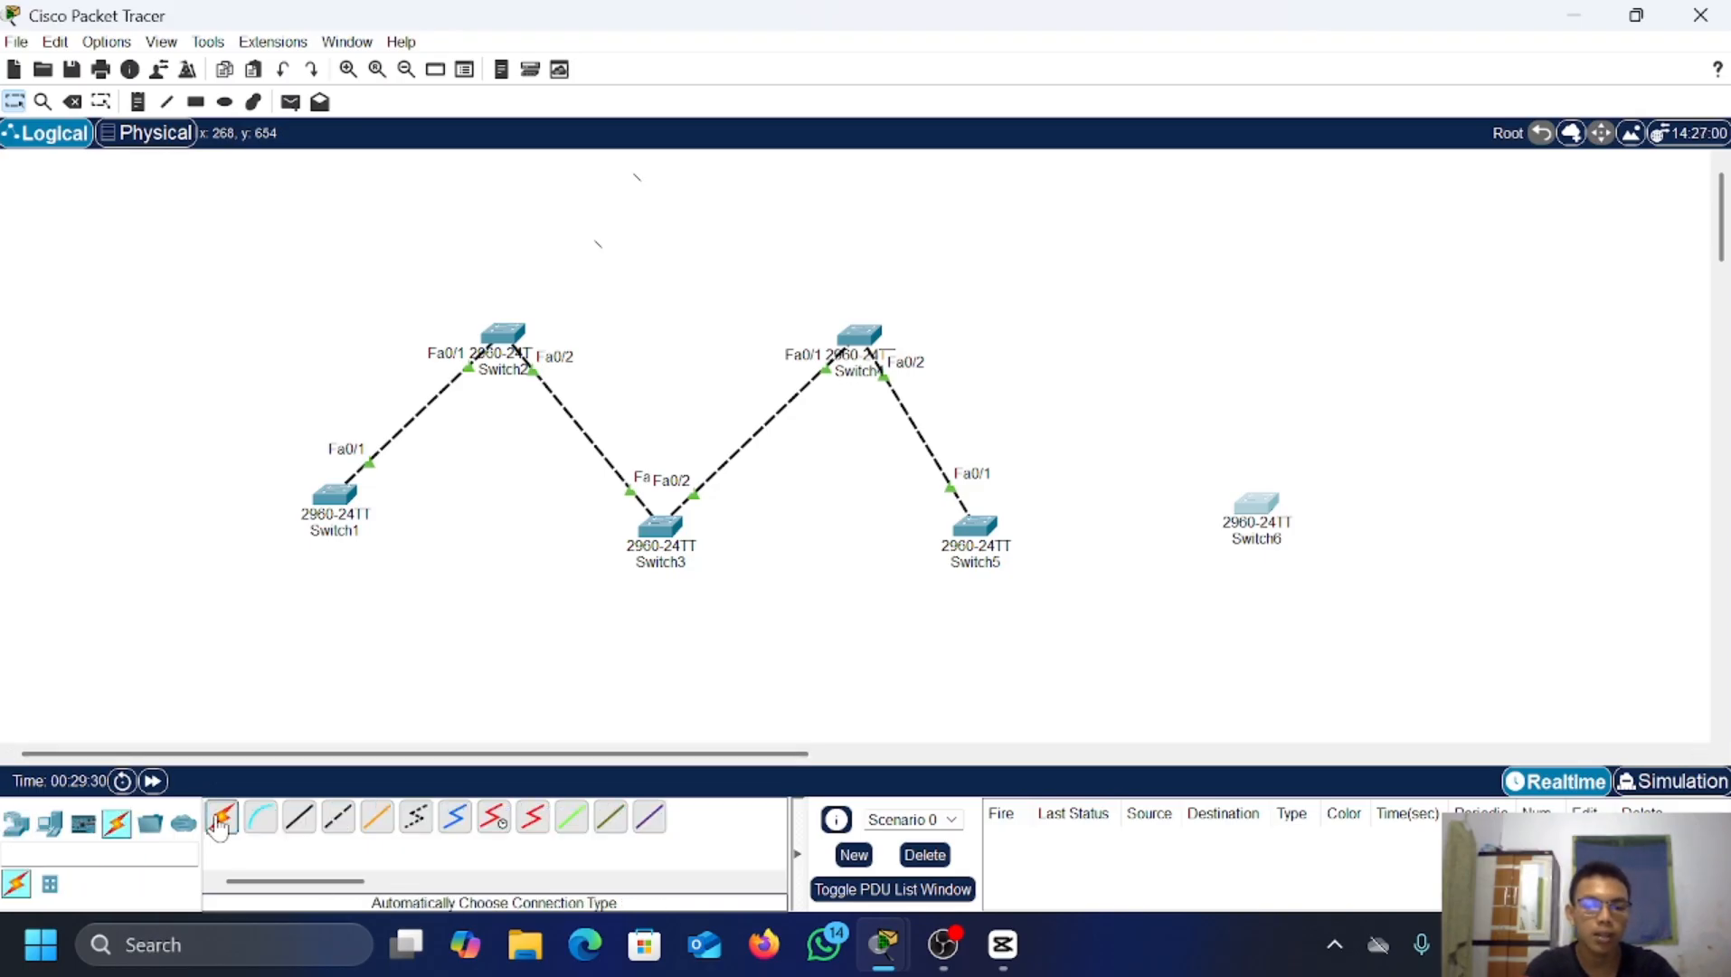
{"action": "left_click", "coordinate": [222, 817]}
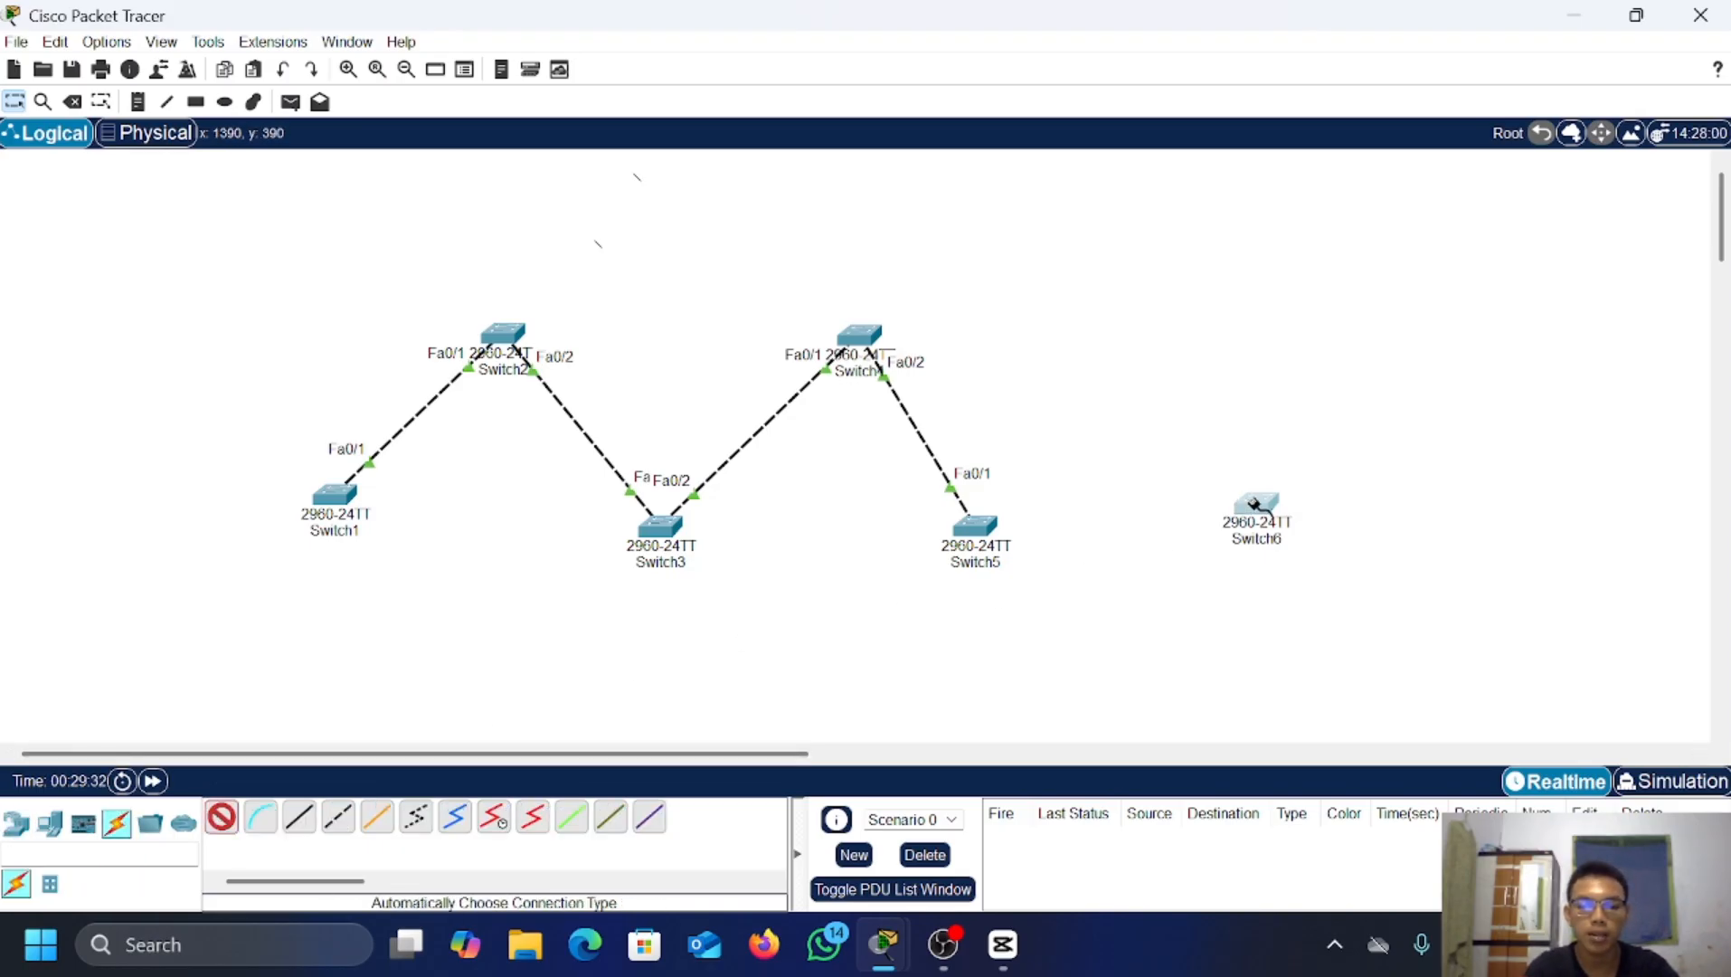
{"action": "left_click", "coordinate": [1255, 503]}
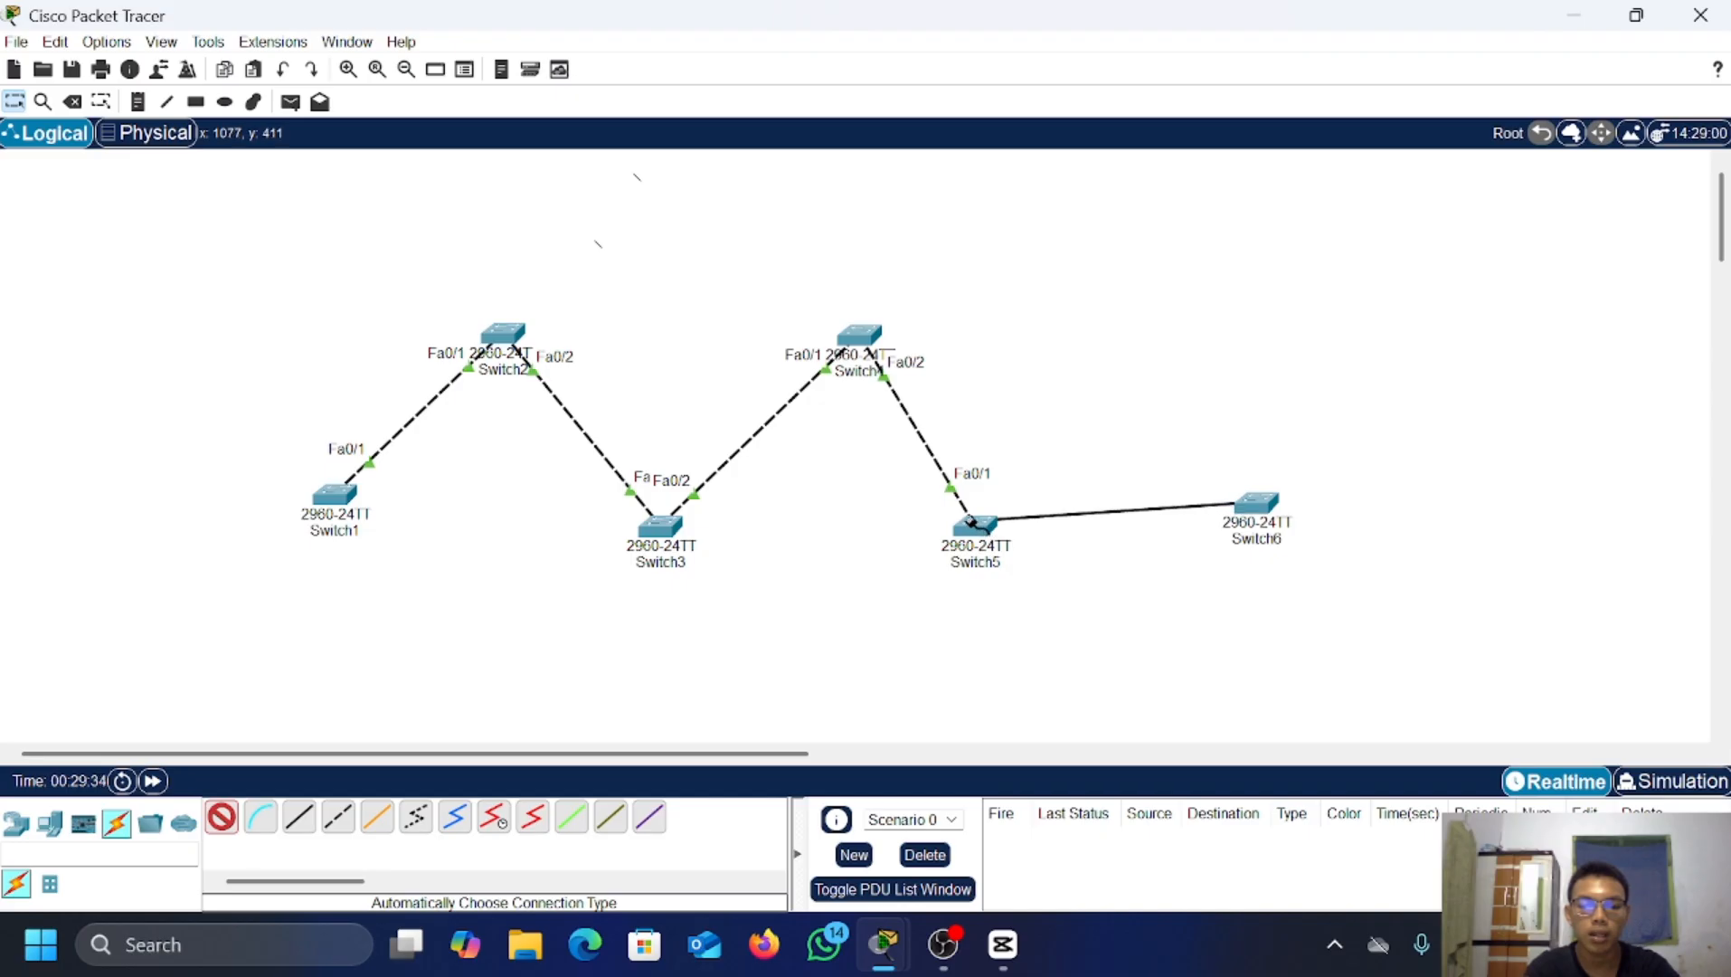
{"action": "left_click", "coordinate": [996, 541]}
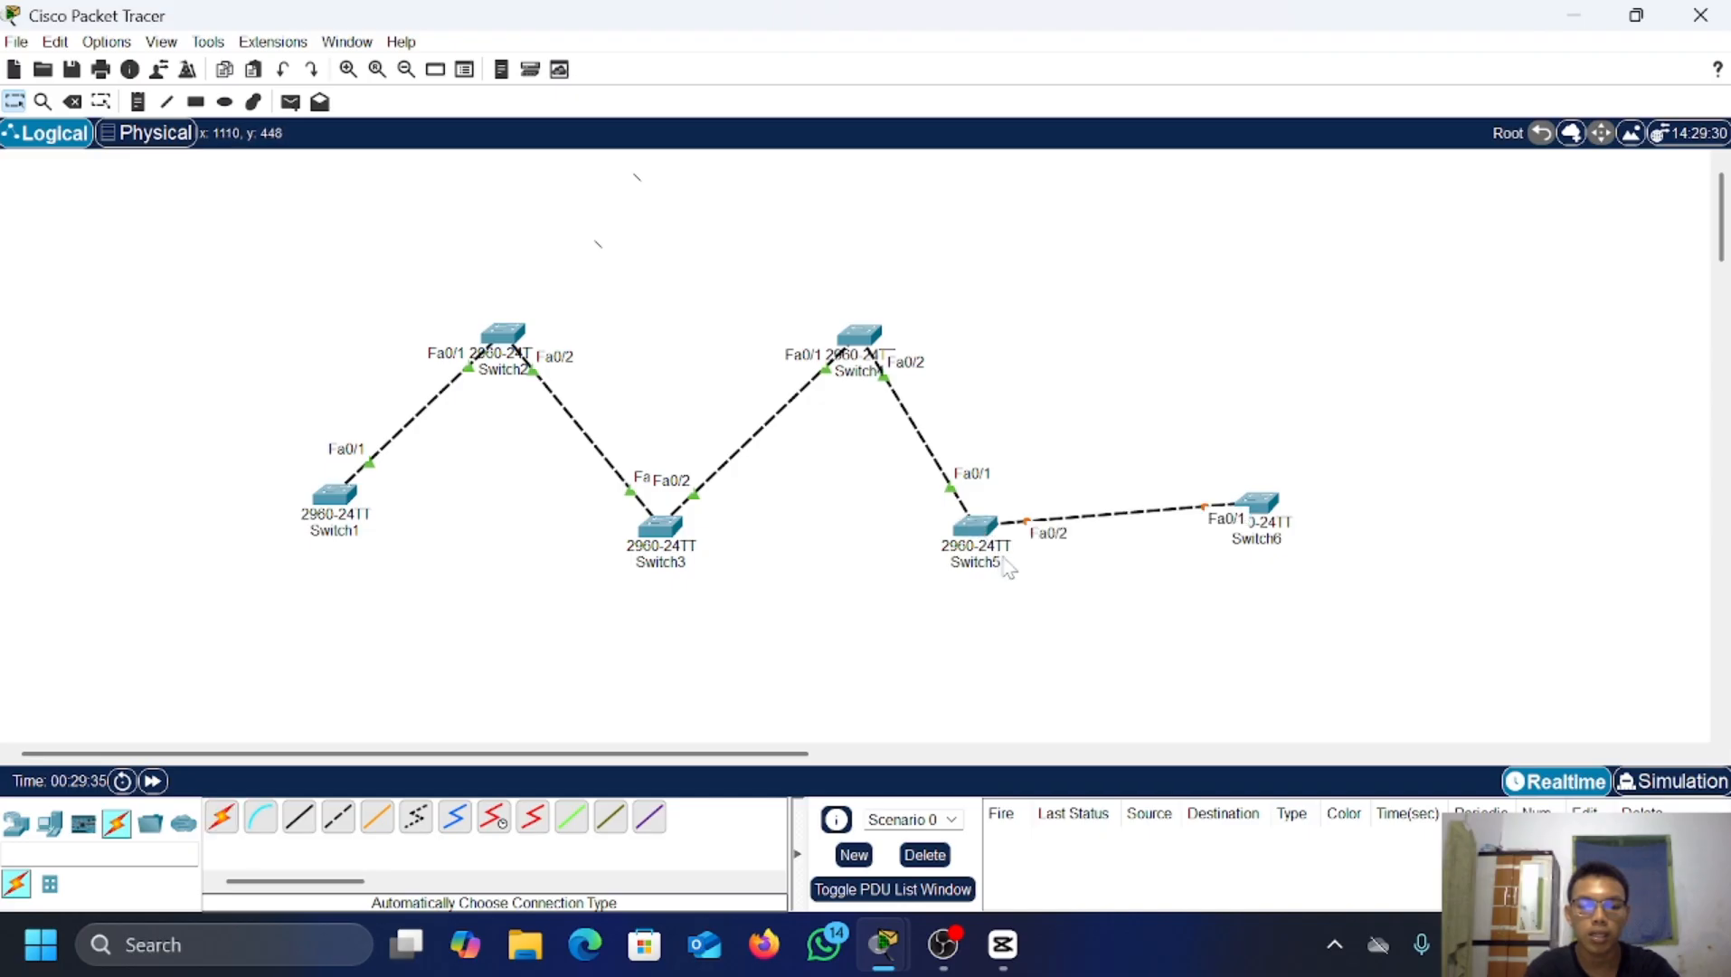
Step: Bring up Switch5's console in global configuration mode
{"action": "left_click", "coordinate": [976, 527]}
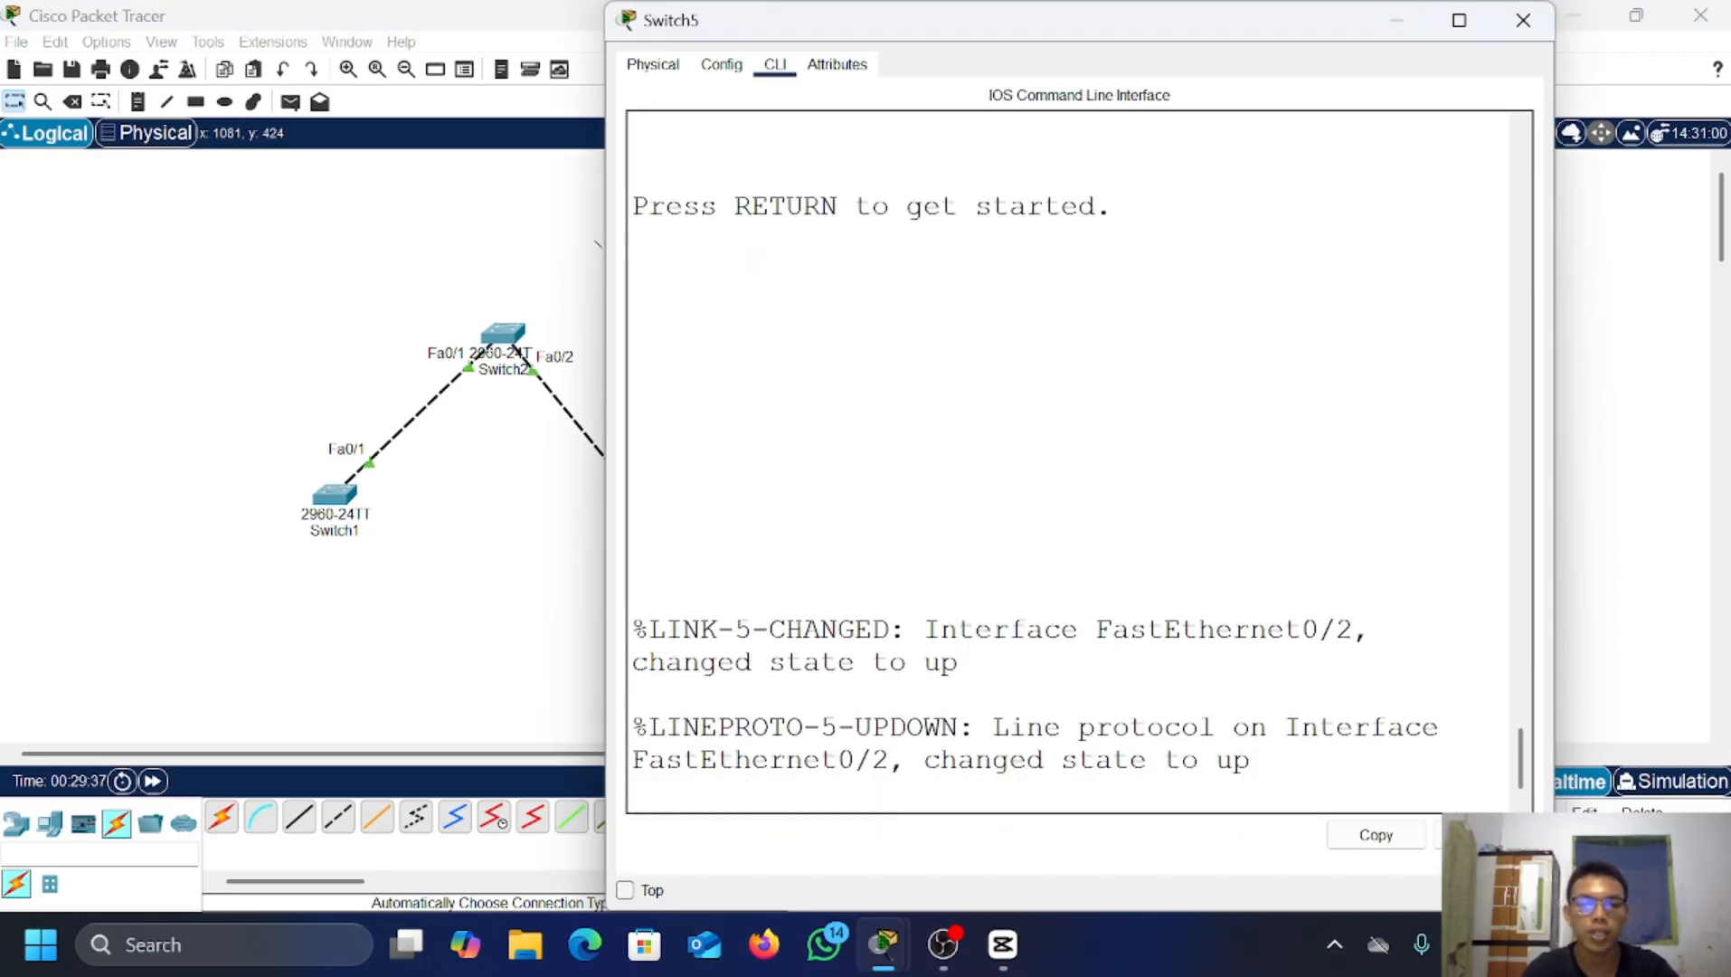
{"action": "key", "text": "Return"}
{"action": "key", "text": "Return"}
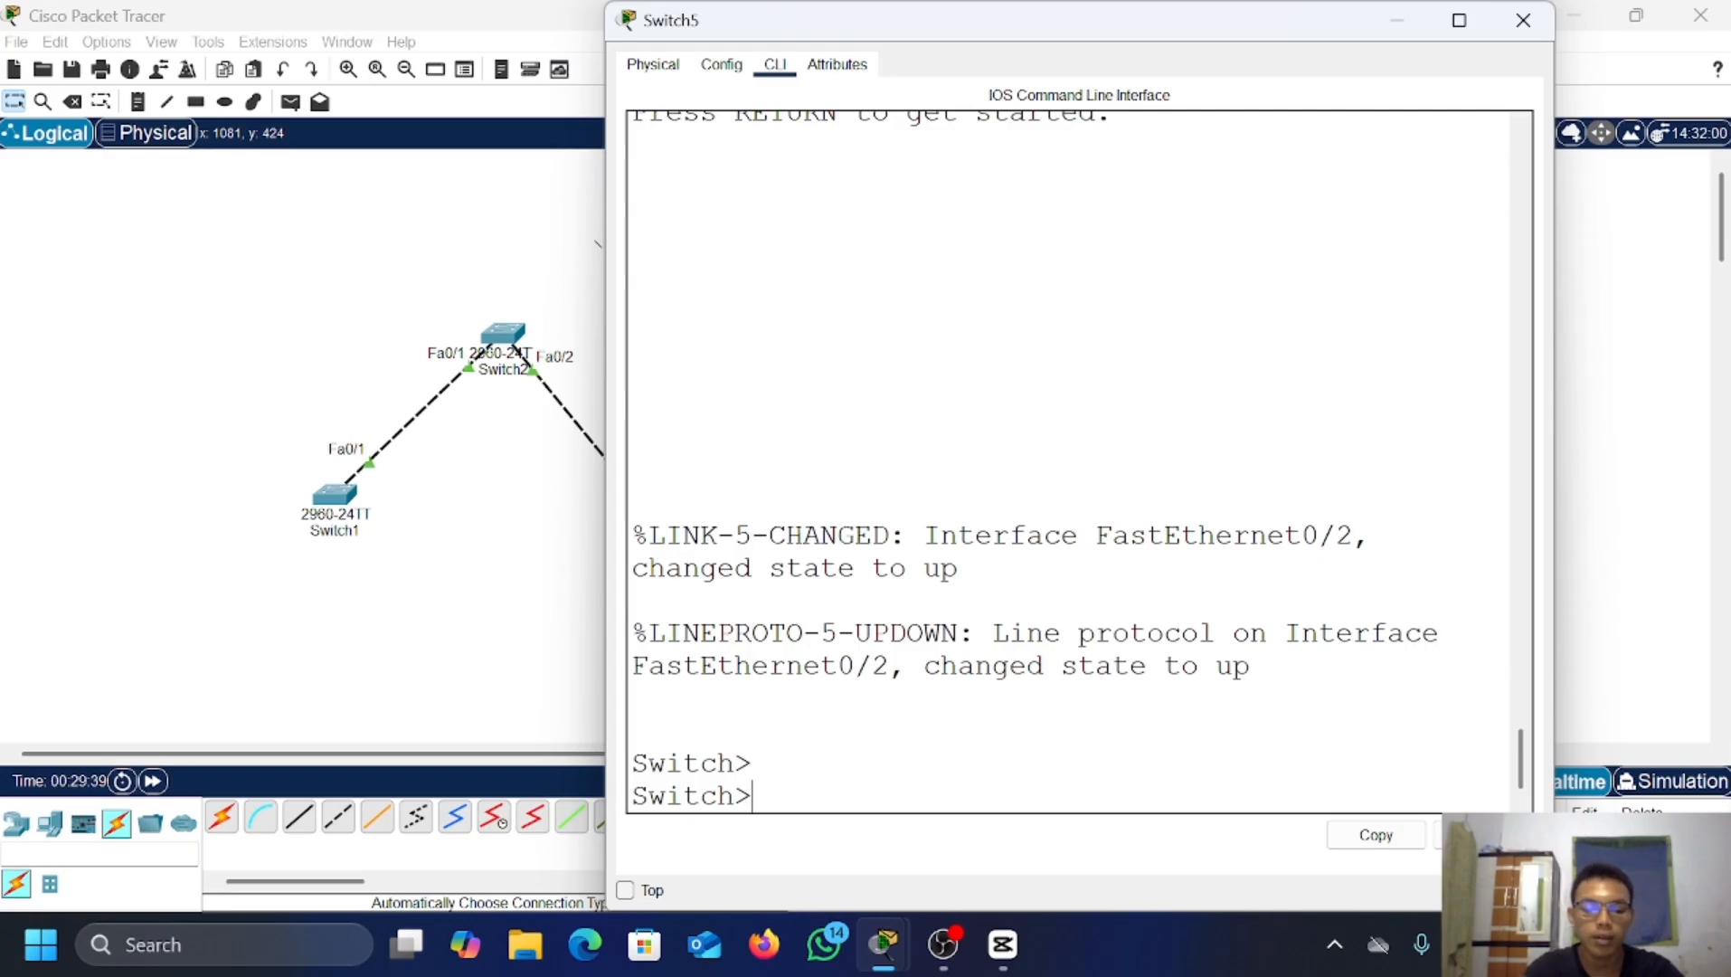
{"action": "type", "text": "ena"}
{"action": "key", "text": "Return"}
{"action": "type", "text": "c"}
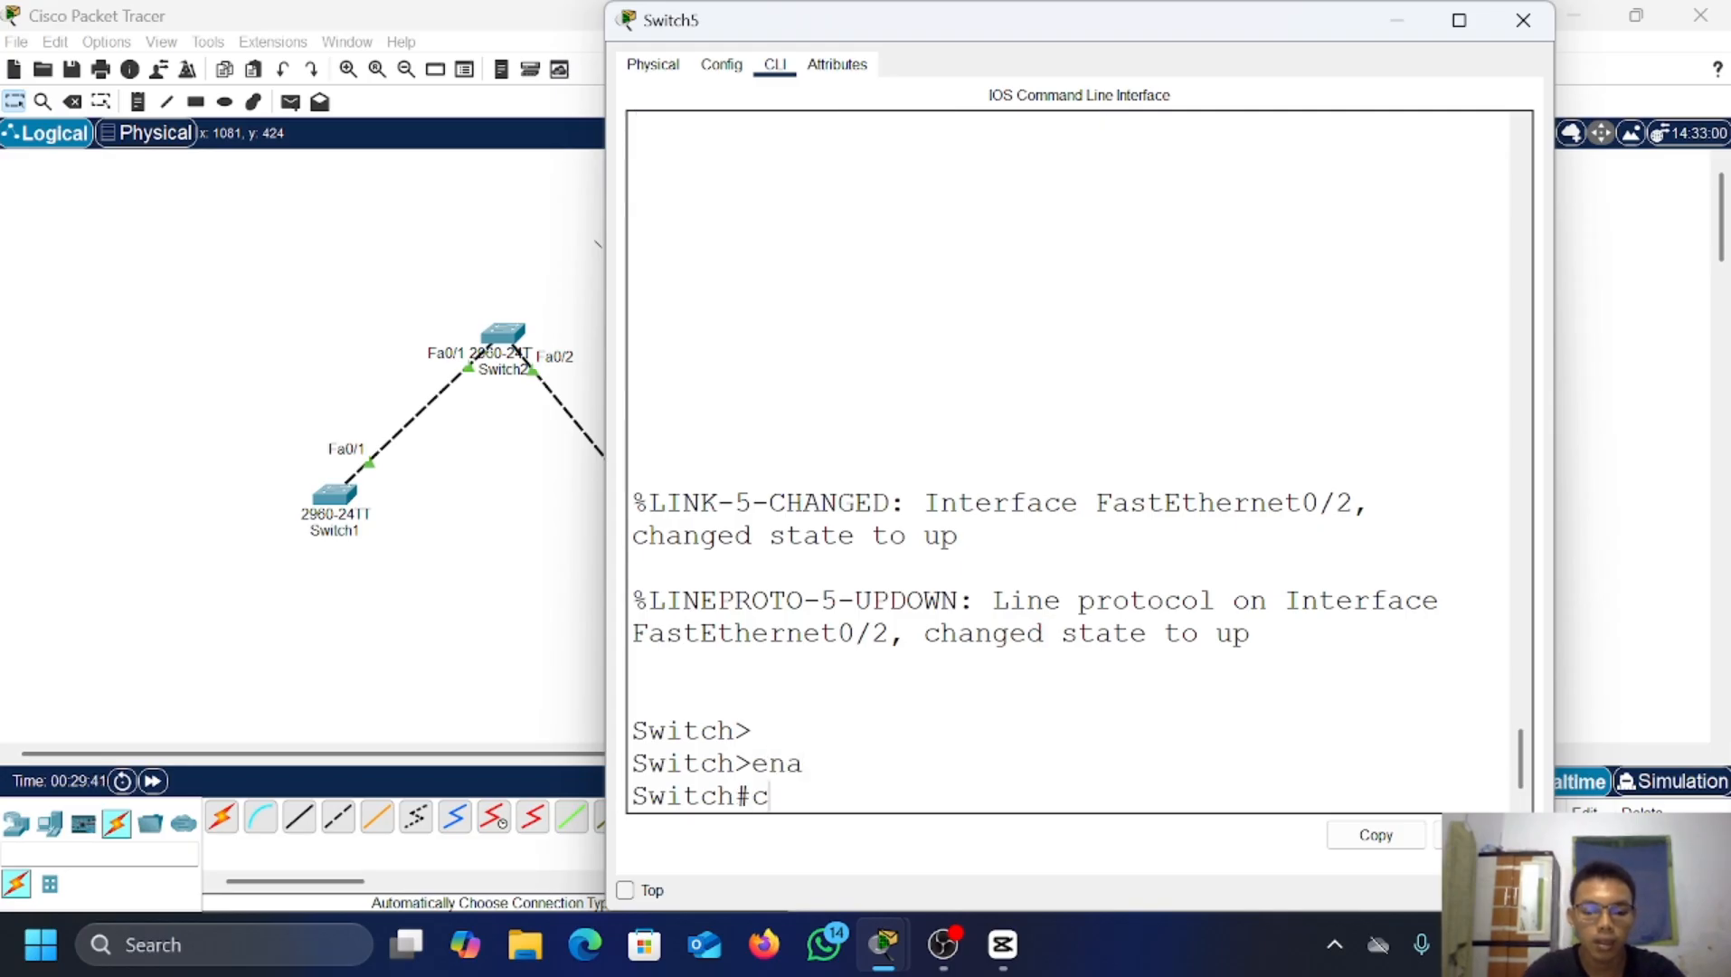
{"action": "type", "text": "onf t"}
{"action": "key", "text": "Return"}
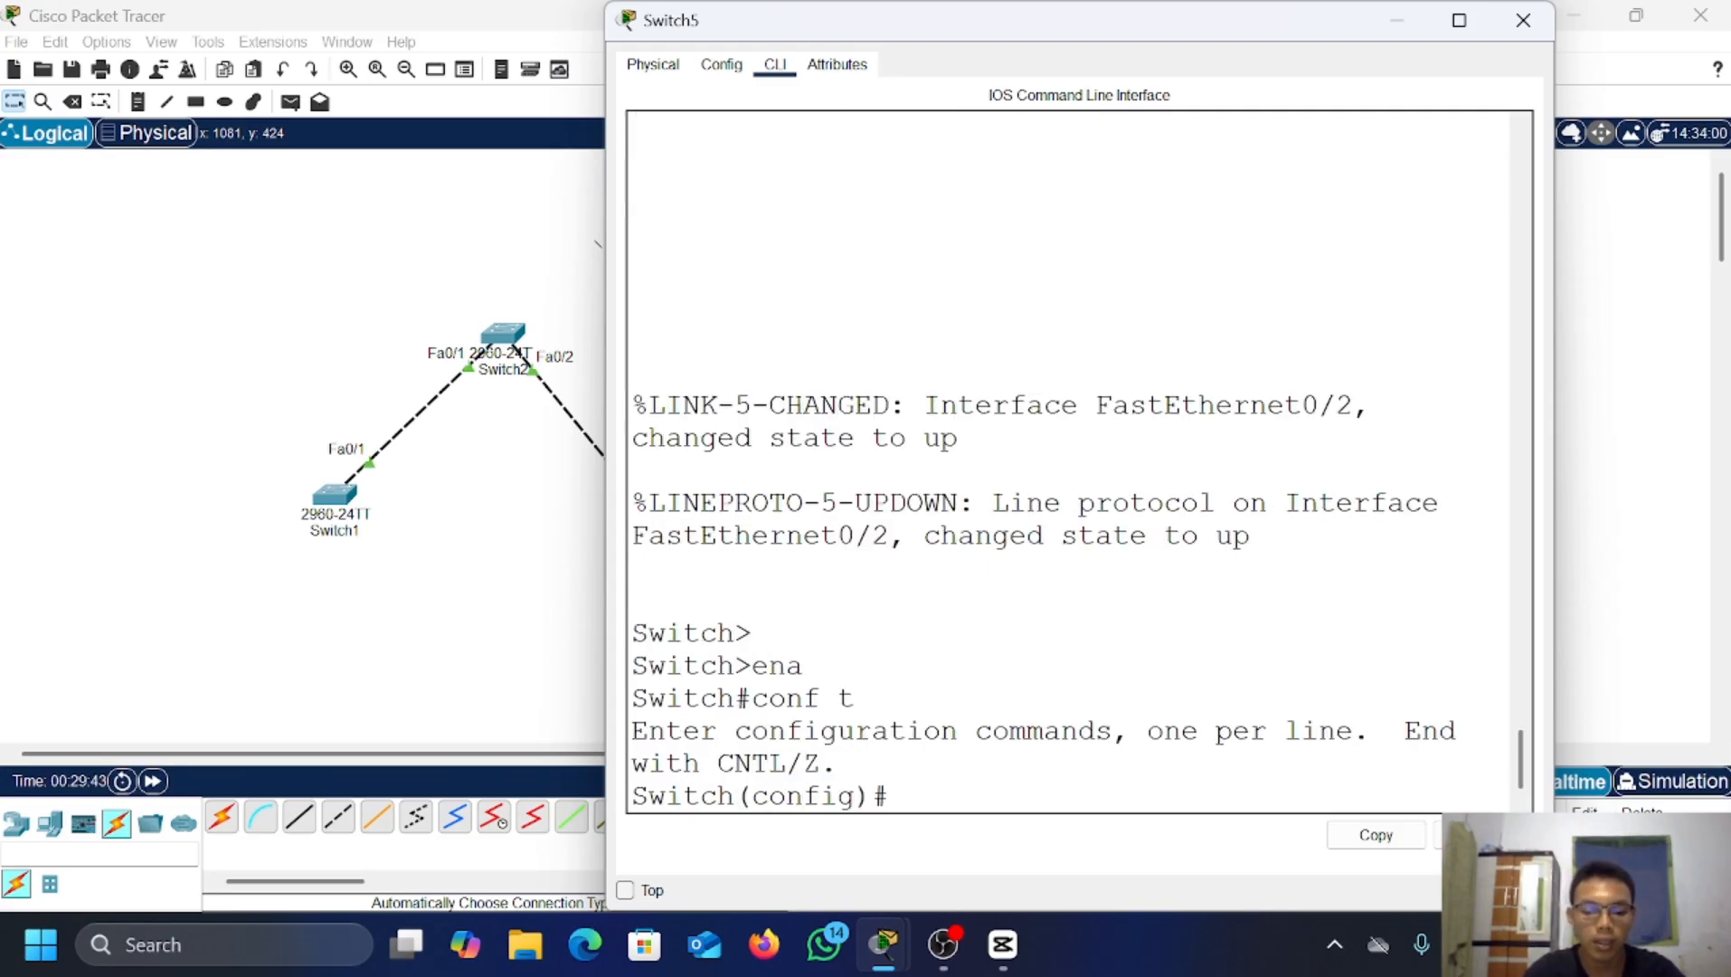
Step: Set Switch5's Fa0/2 to switchport mode trunk and exit the interface
{"action": "type", "text": "int fa"}
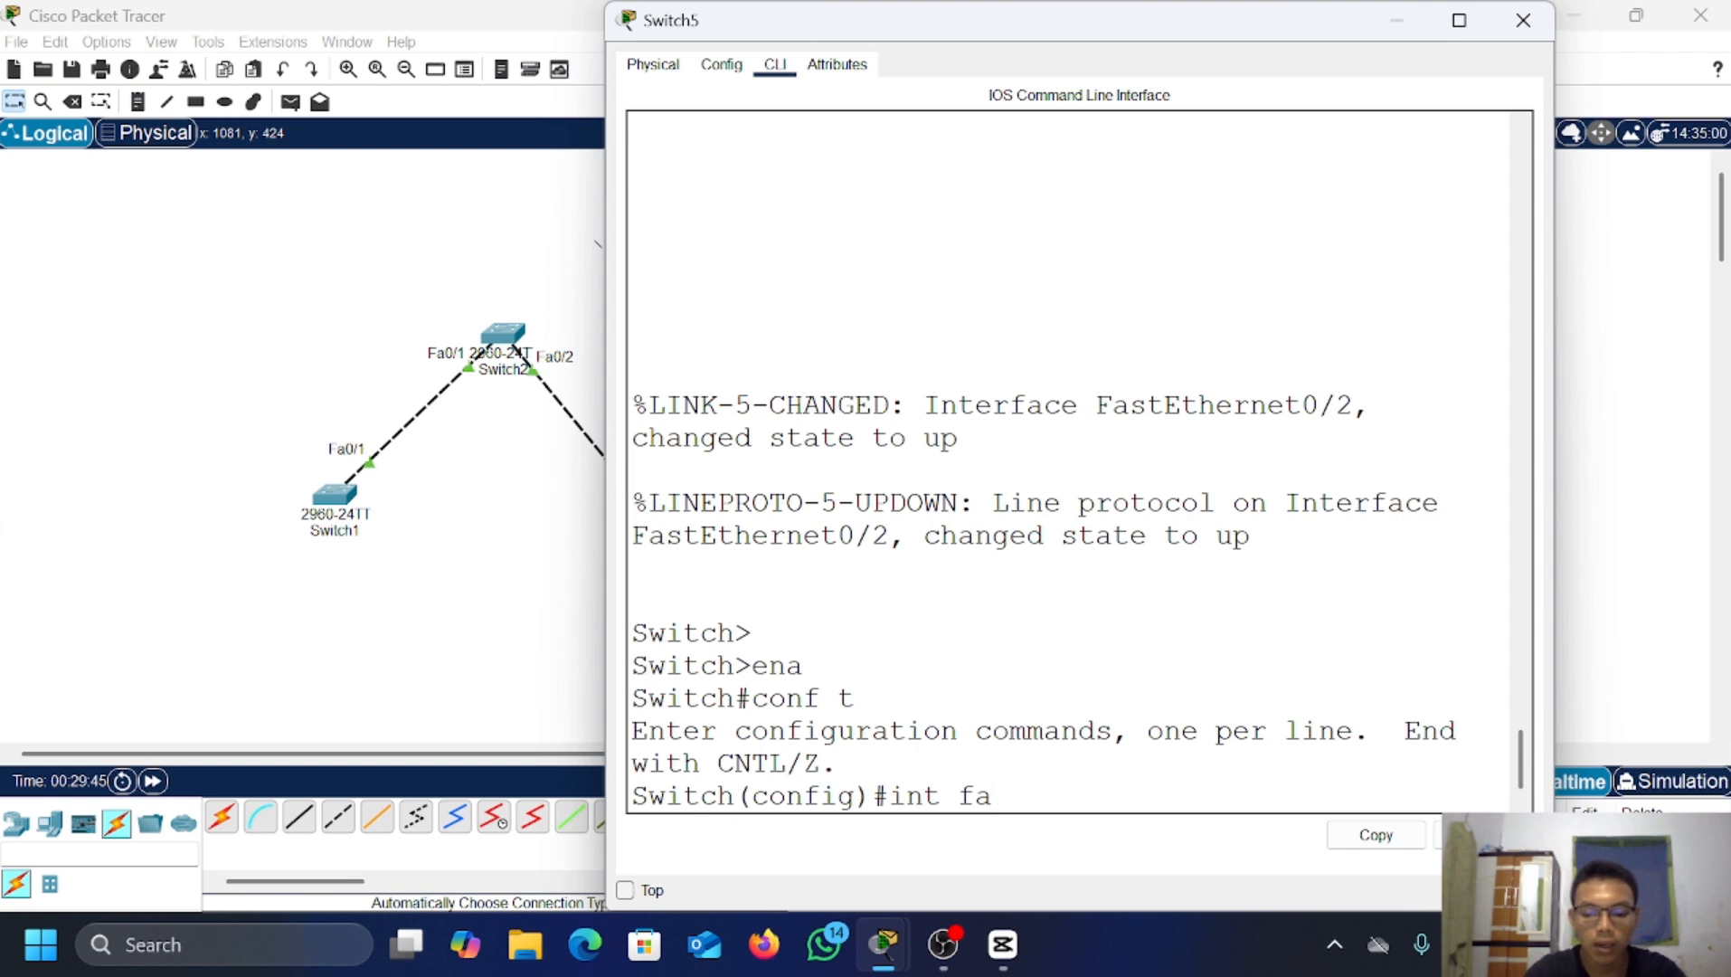
{"action": "type", "text": "0/2"}
{"action": "key", "text": "Return"}
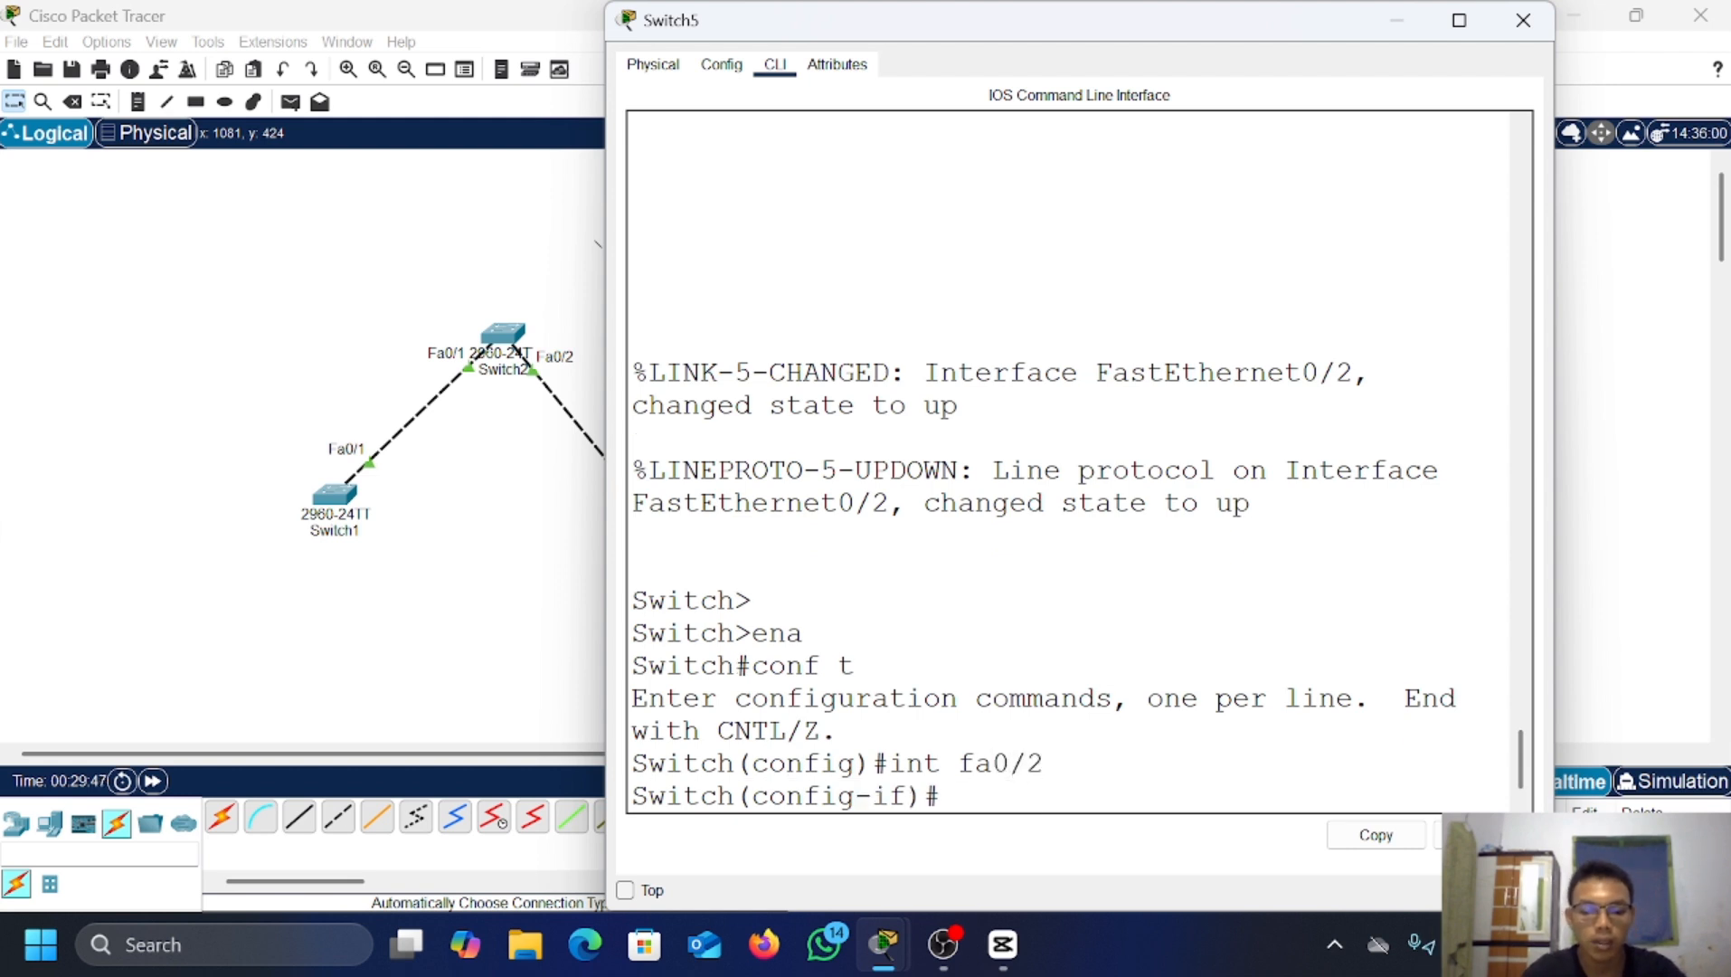
{"action": "type", "text": "switch"}
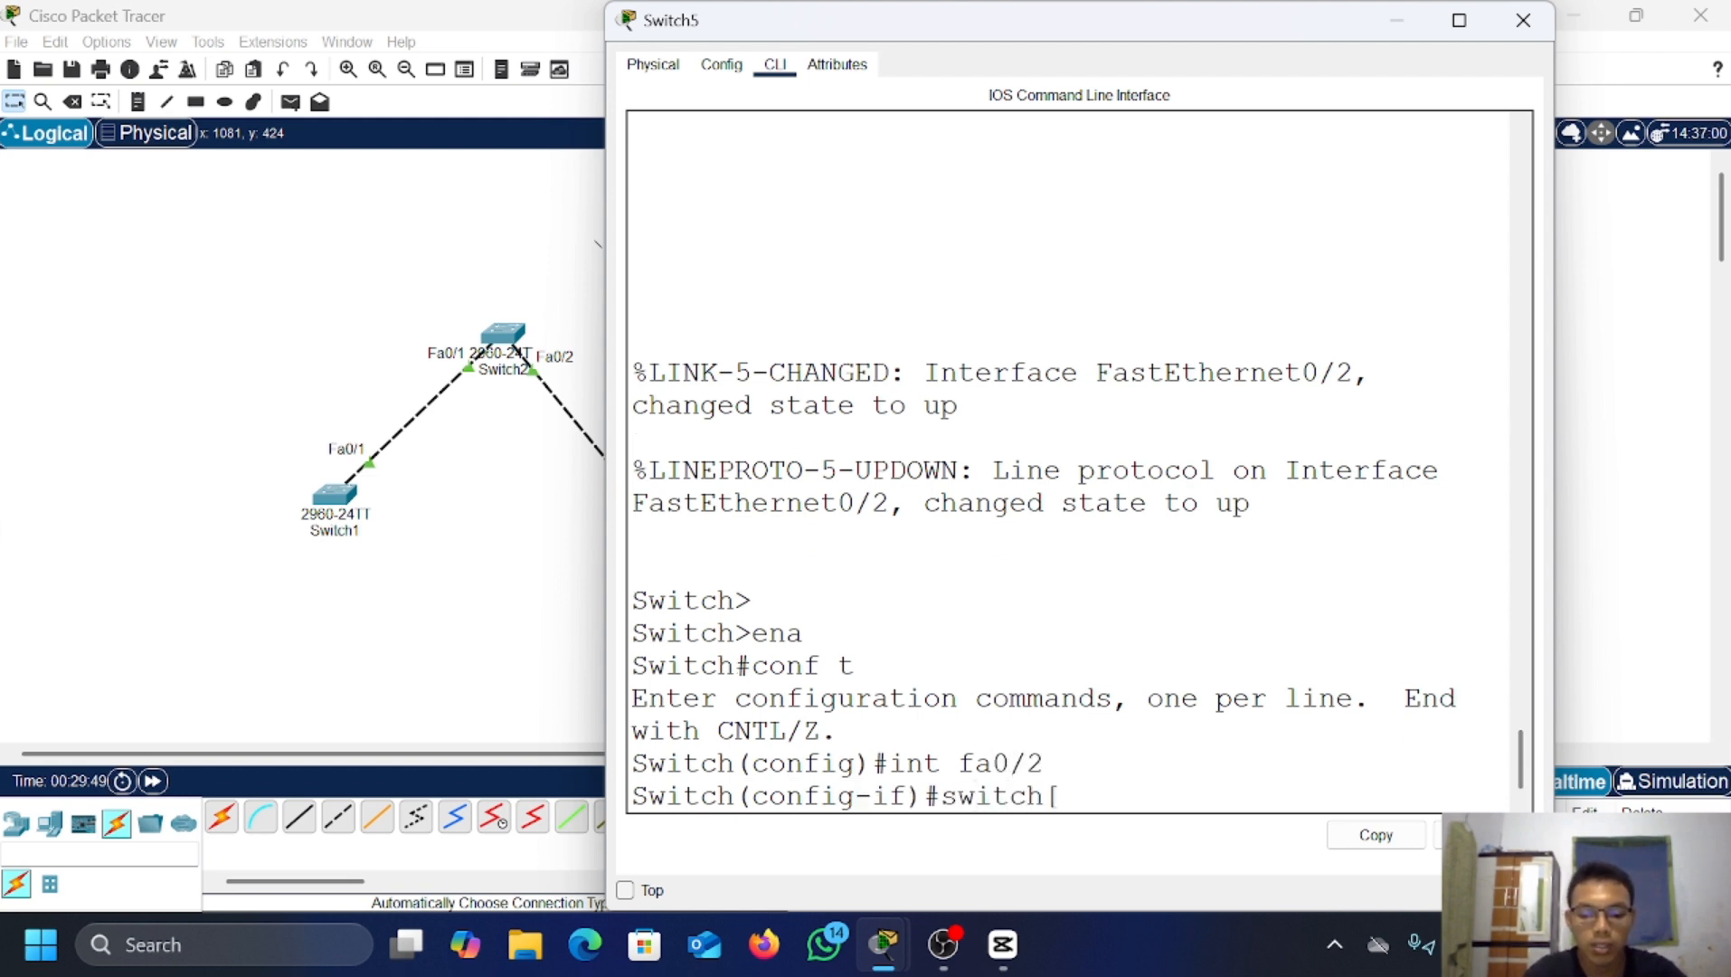
{"action": "type", "text": "[p"}
{"action": "key", "text": "BackSpace"}
{"action": "key", "text": "BackSpace"}
{"action": "type", "text": "port mode"}
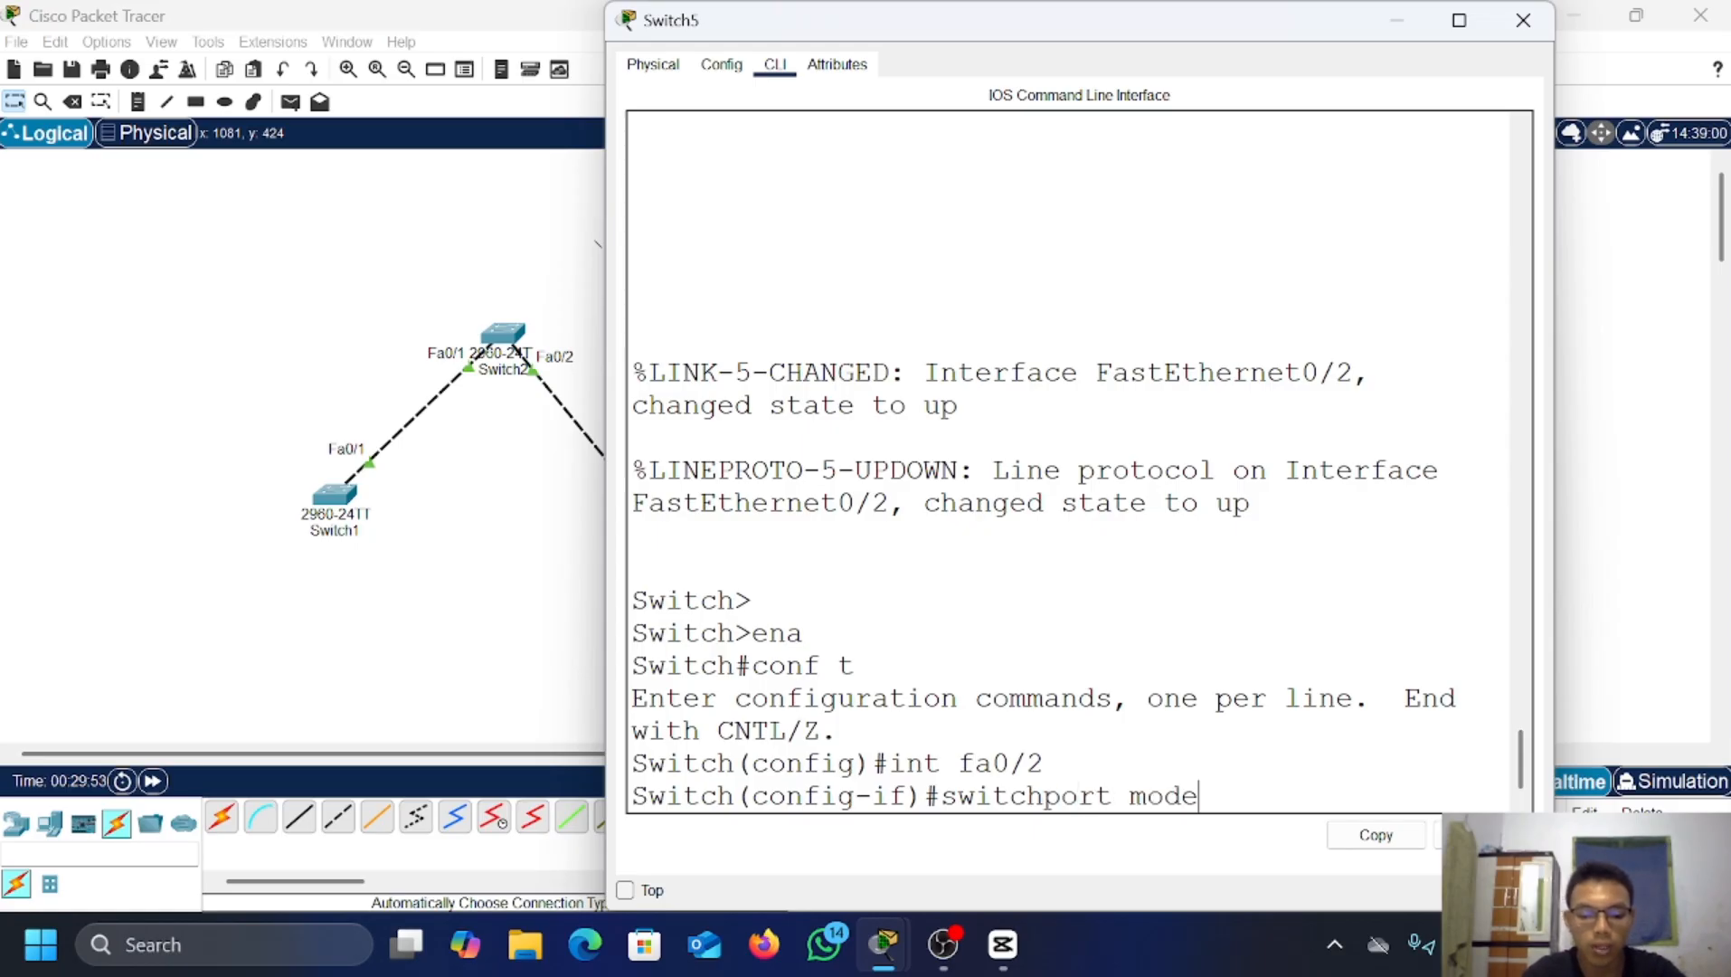
{"action": "type", "text": " trunk"}
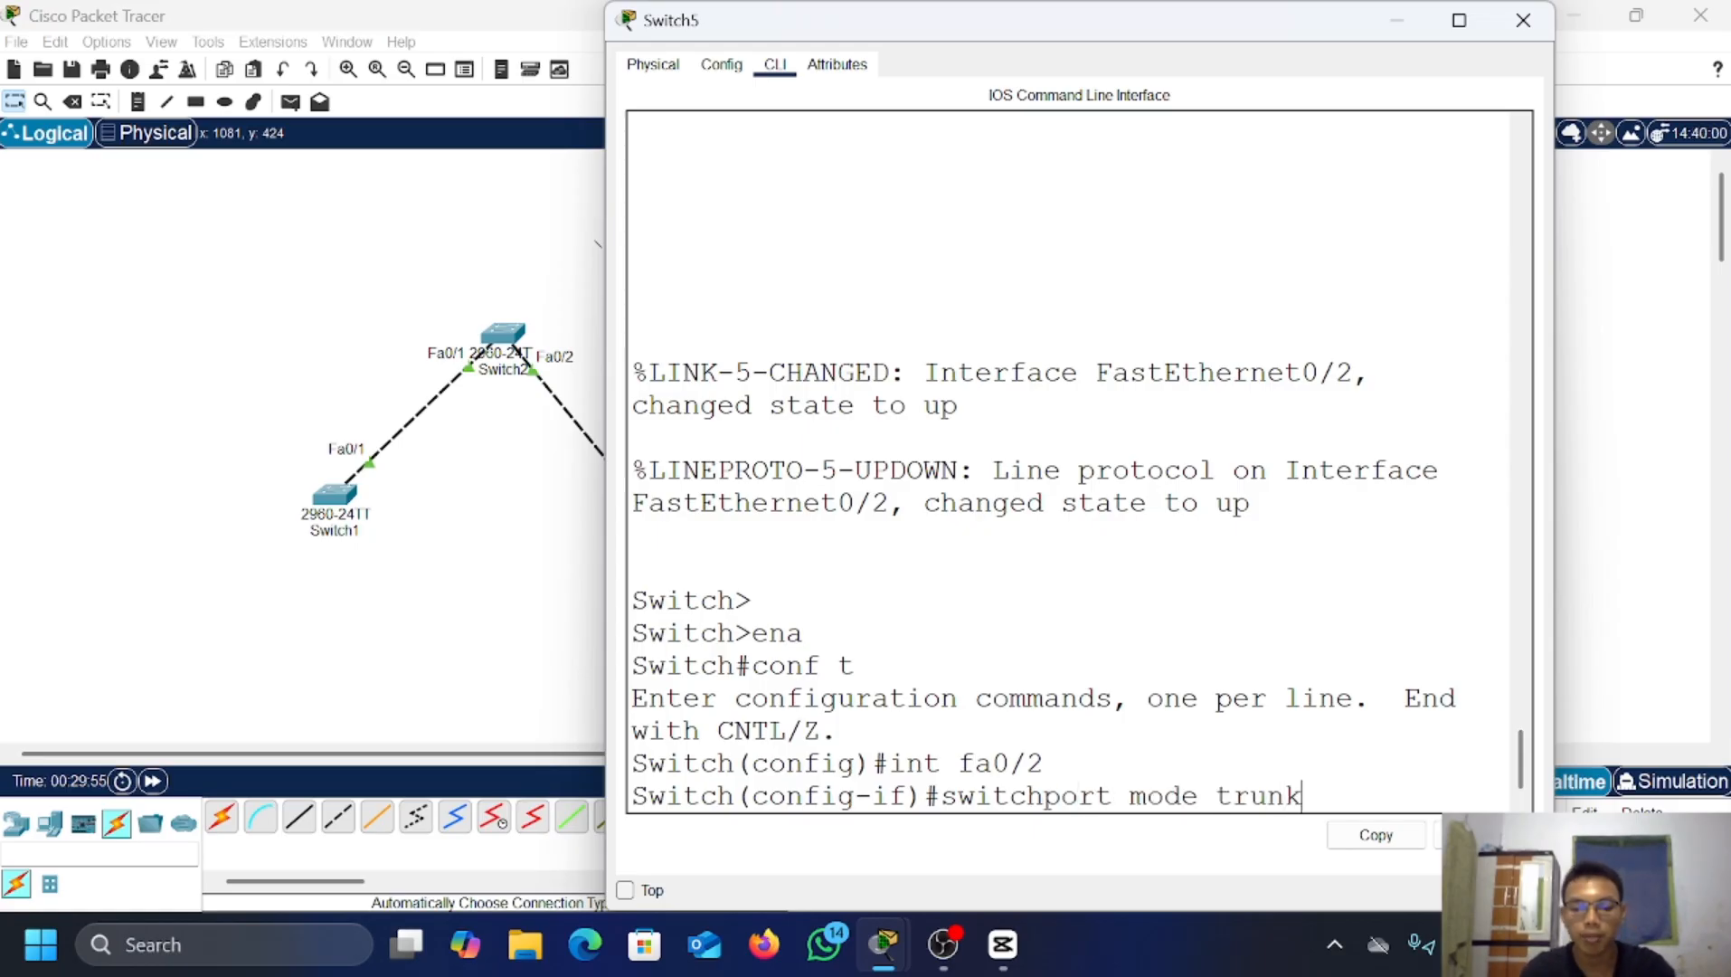
{"action": "key", "text": "Return"}
{"action": "key", "text": "Return"}
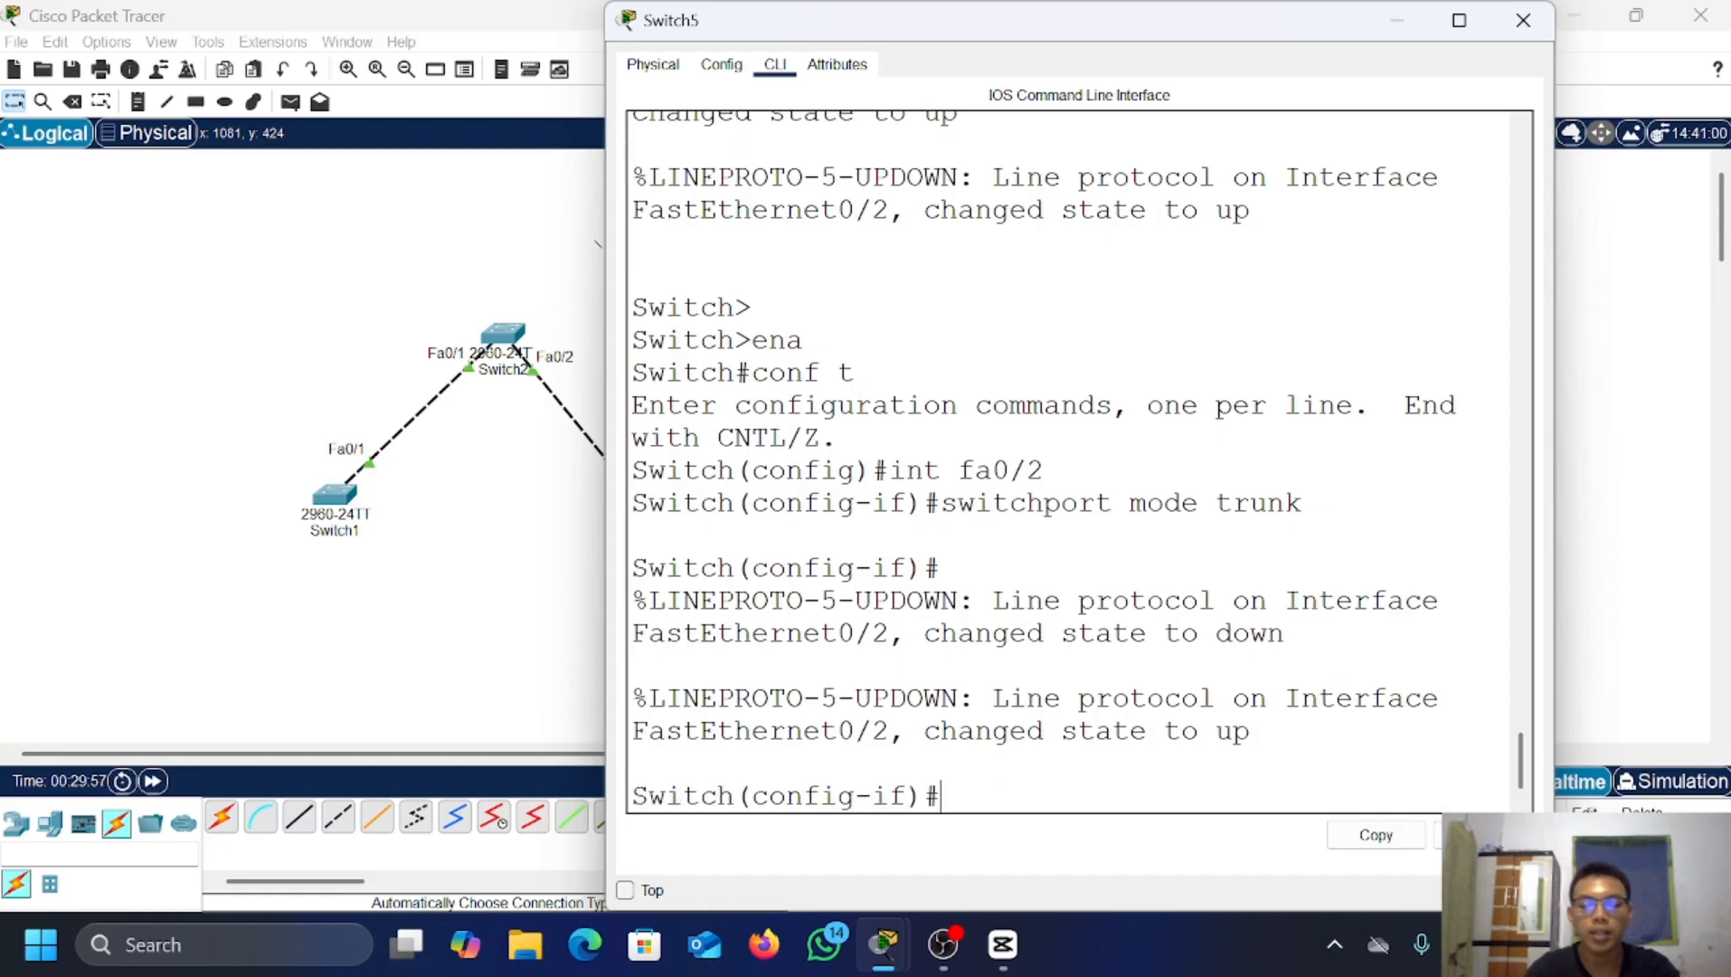
{"action": "type", "text": "w"}
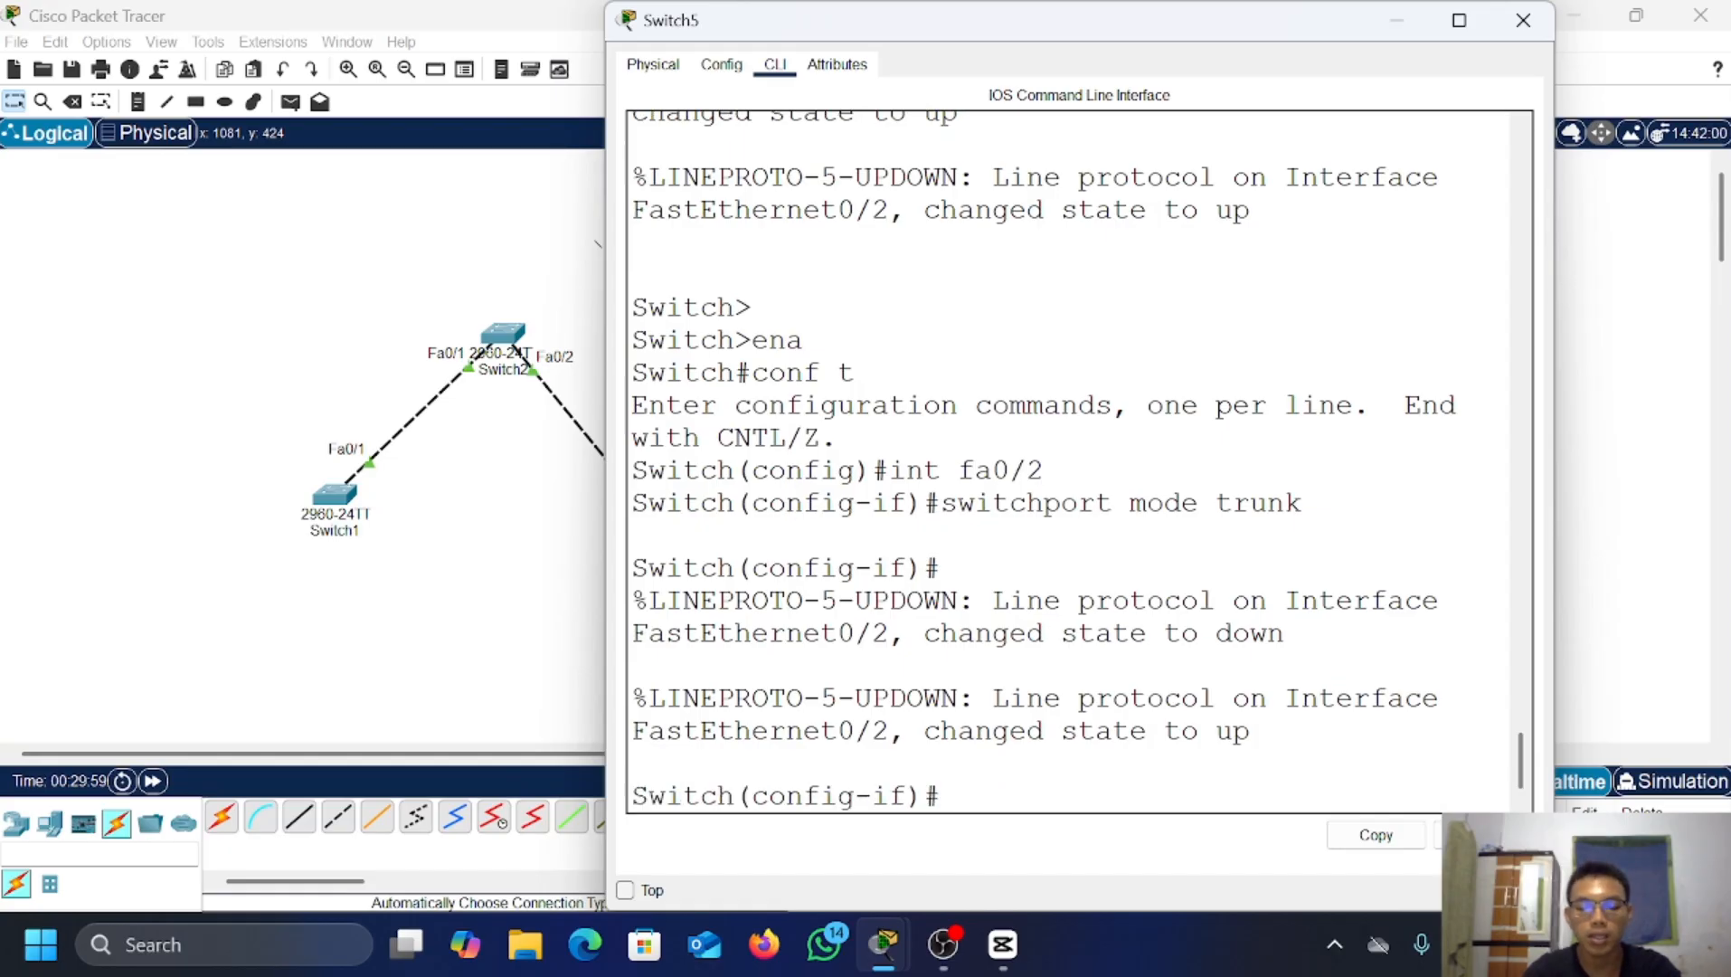
{"action": "type", "text": "ex"}
{"action": "key", "text": "Return"}
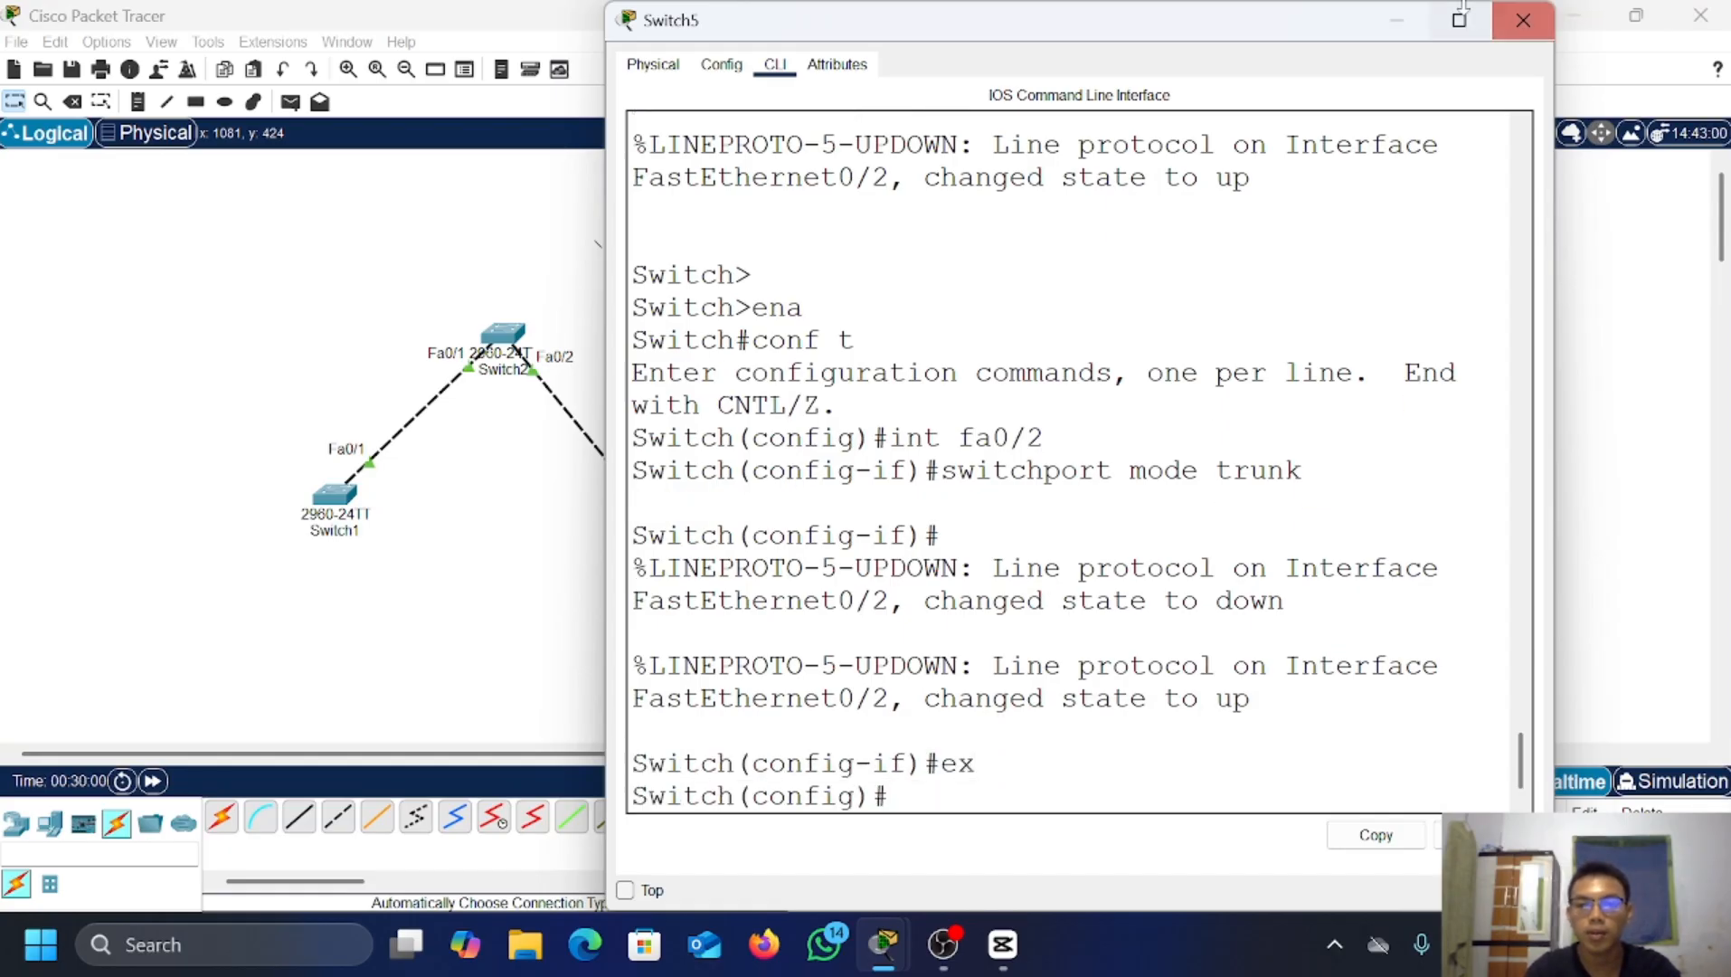
Step: Close Switch5 and select interface Fa0/1 in Switch6's console
{"action": "left_click", "coordinate": [1398, 19]}
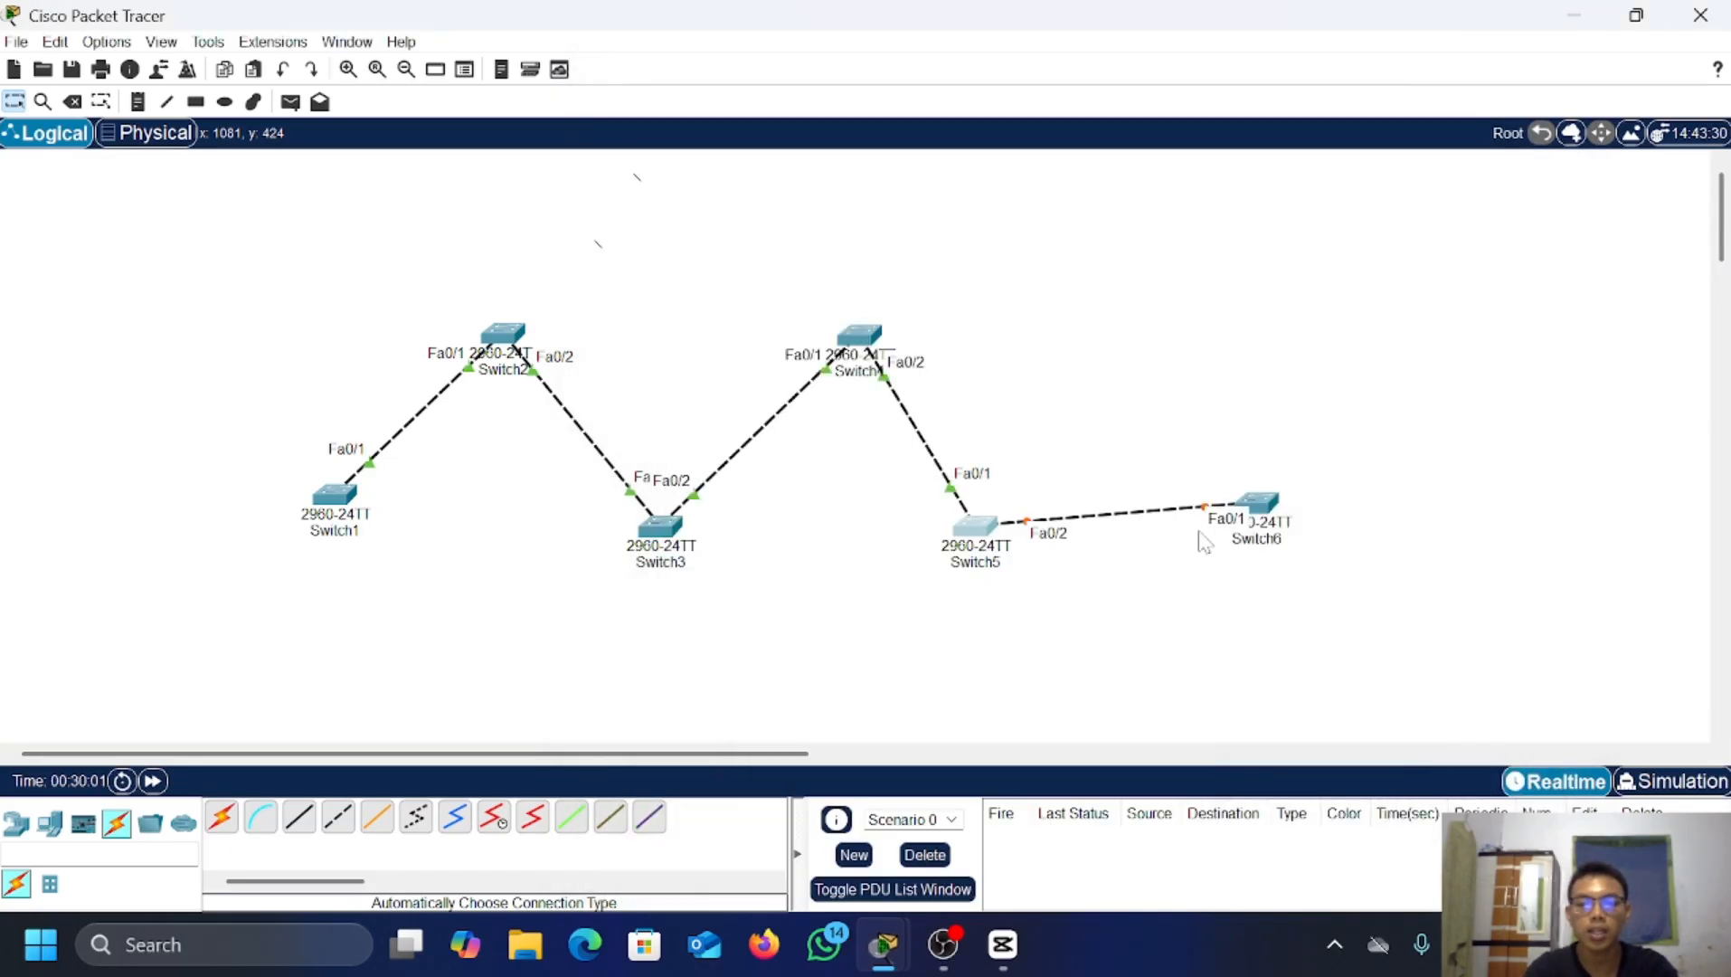
{"action": "left_click", "coordinate": [1272, 499]}
{"action": "key", "text": "Return"}
{"action": "key", "text": "Return"}
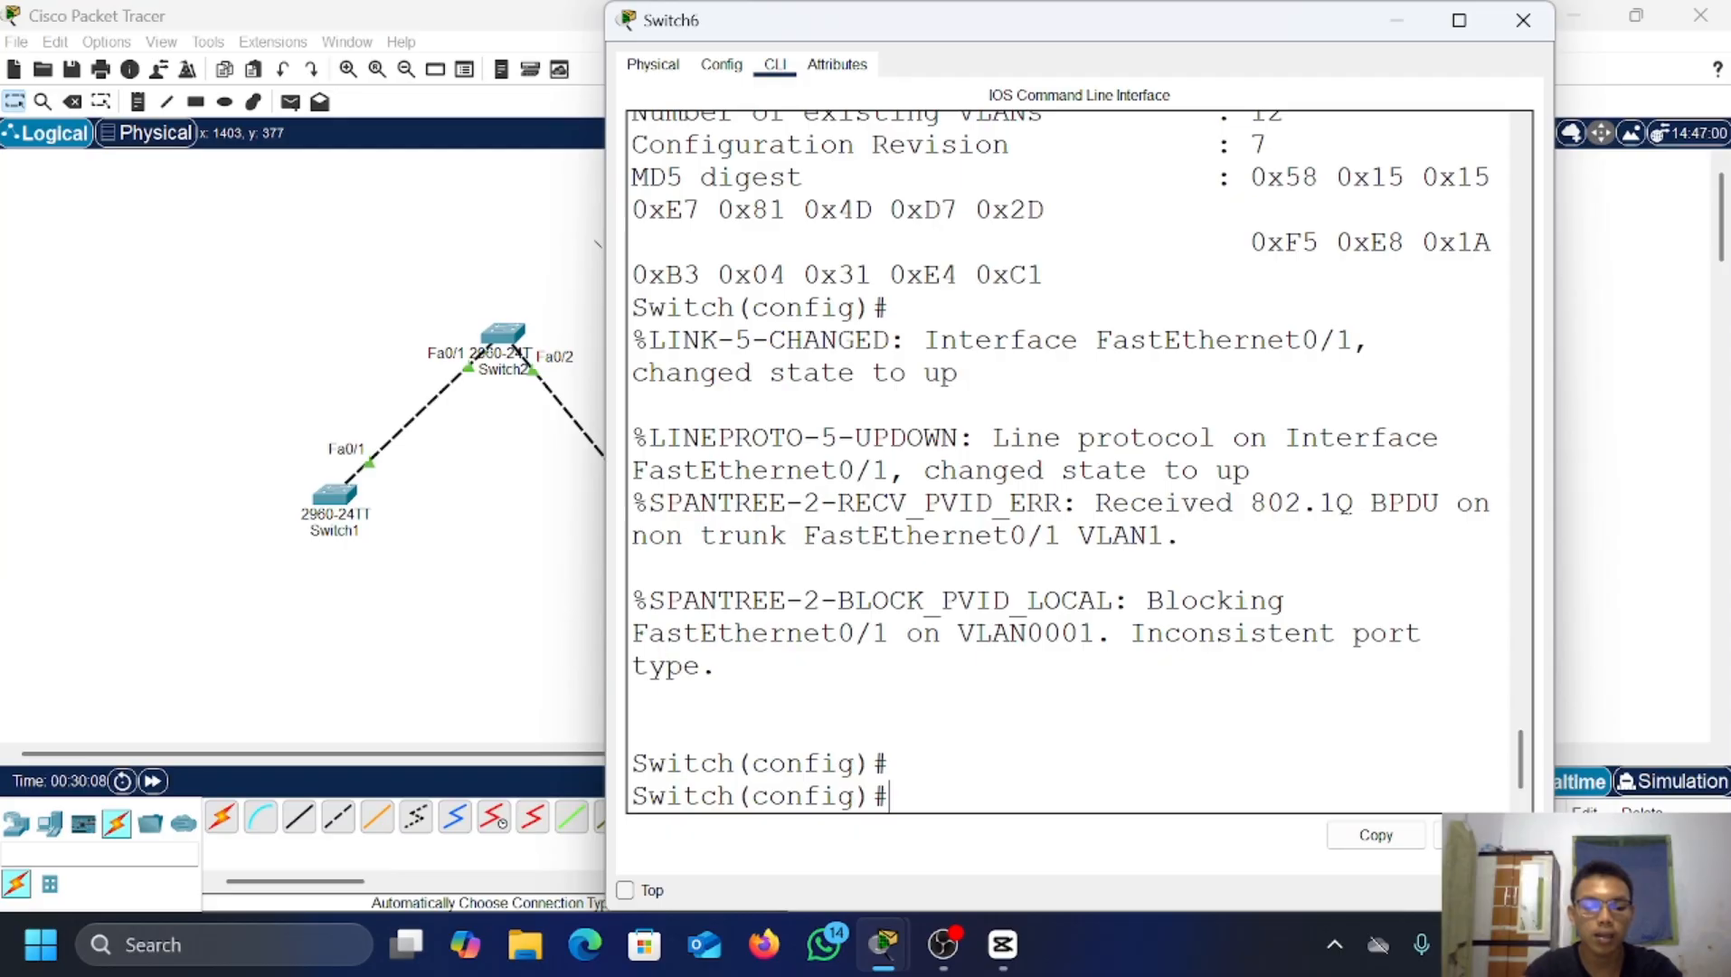
{"action": "type", "text": "int f"}
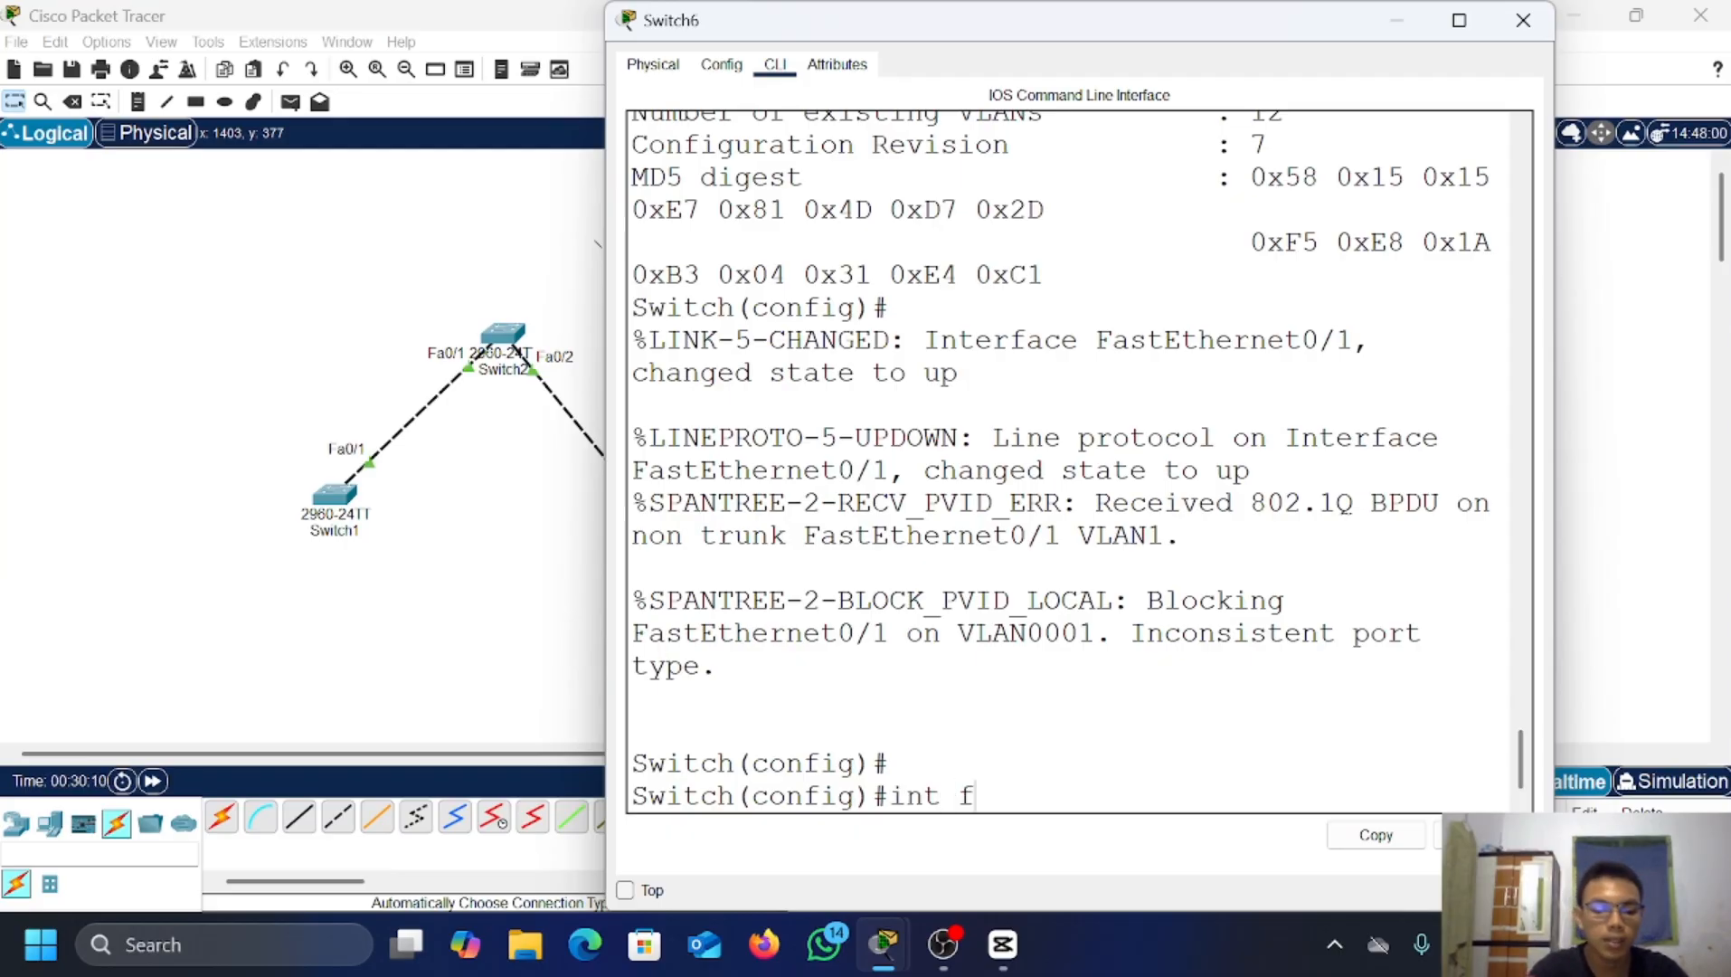
{"action": "type", "text": "a0/1"}
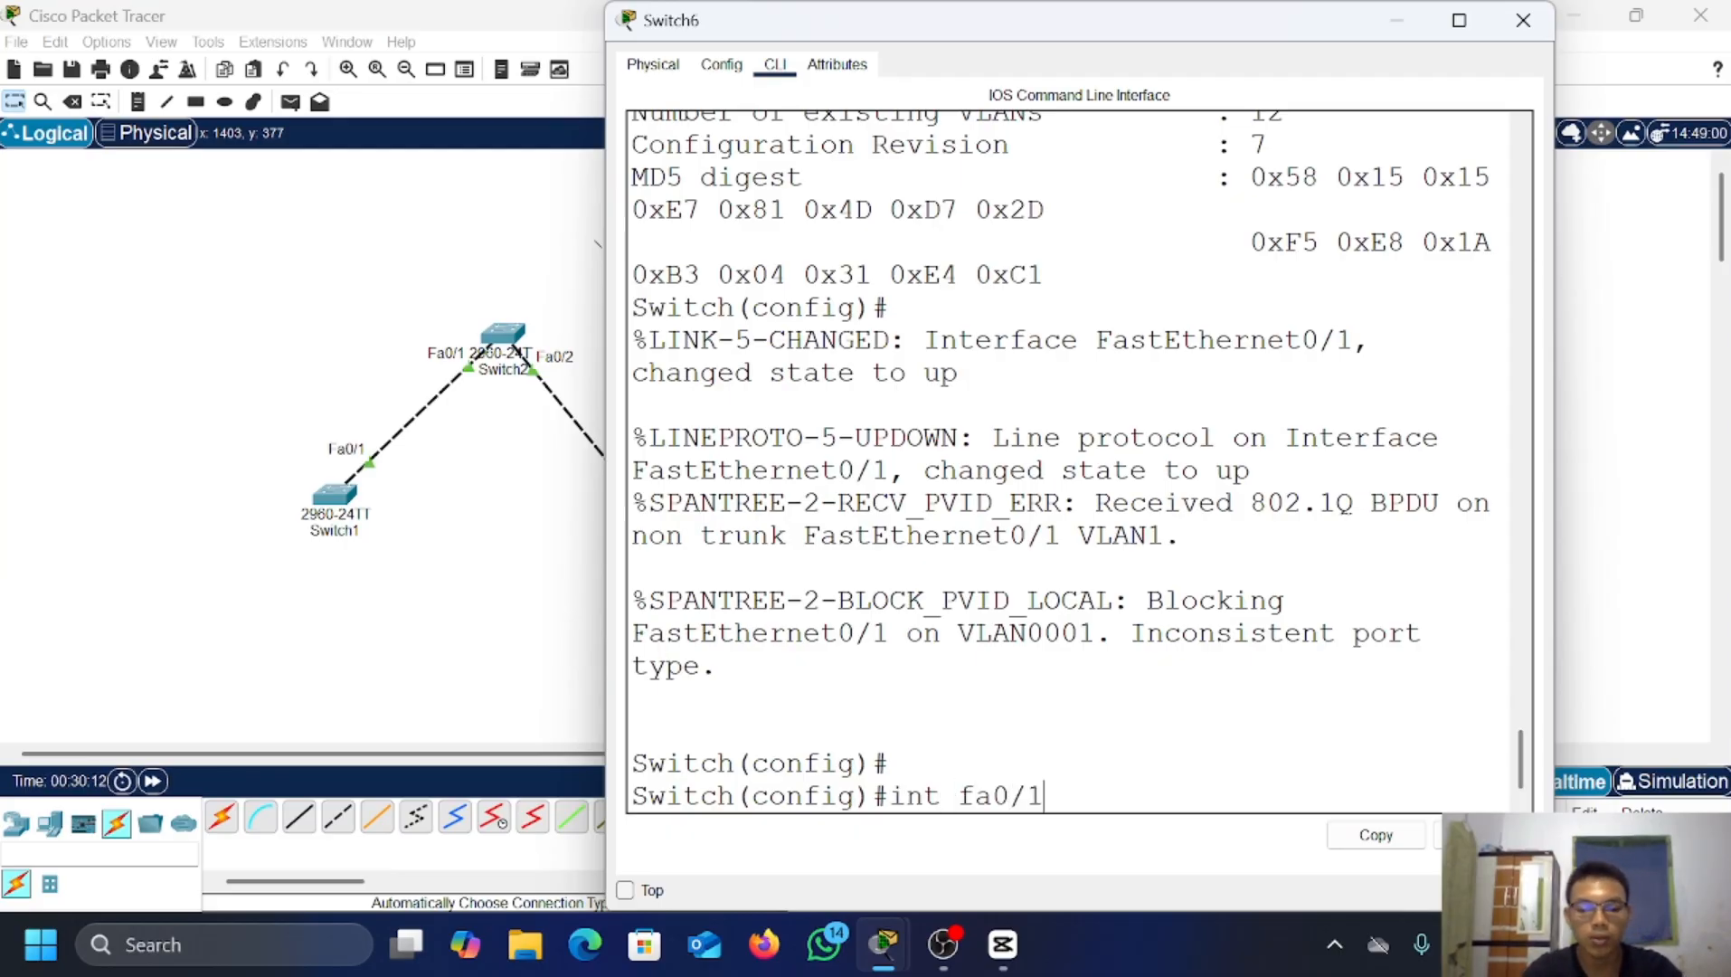
{"action": "key", "text": "Return"}
Step: Set Switch6's Fa0/1 to switchport mode trunk and exit the interface
{"action": "type", "text": "swi"}
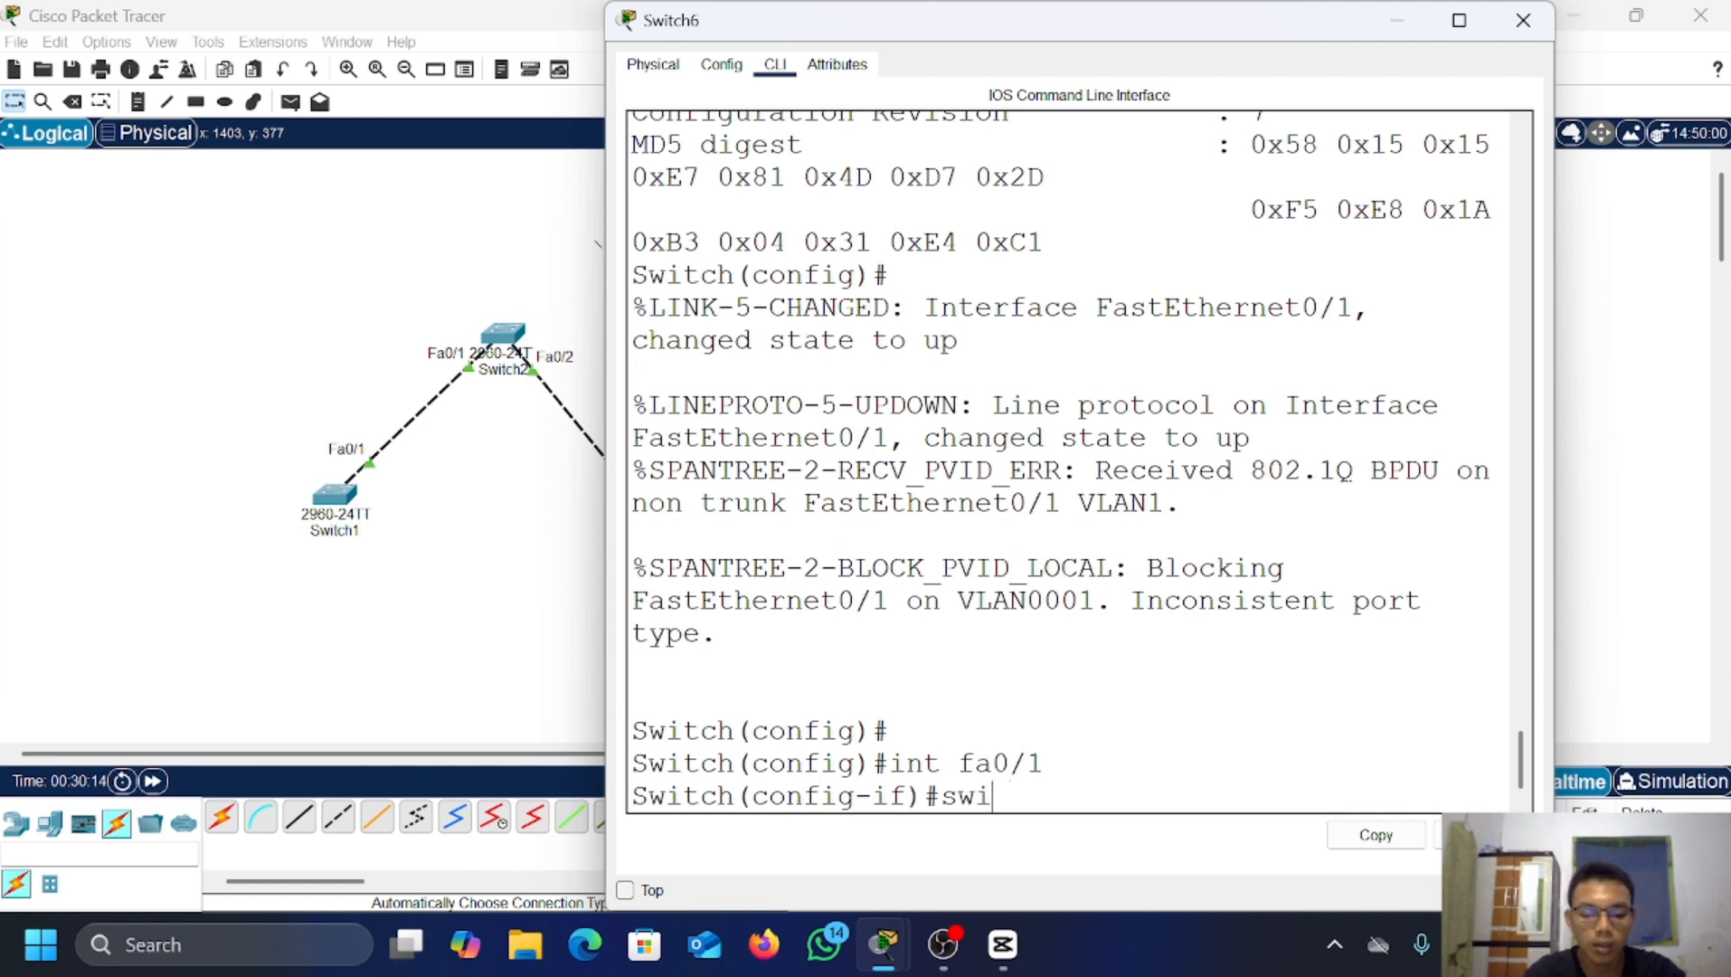
{"action": "type", "text": "rtc"}
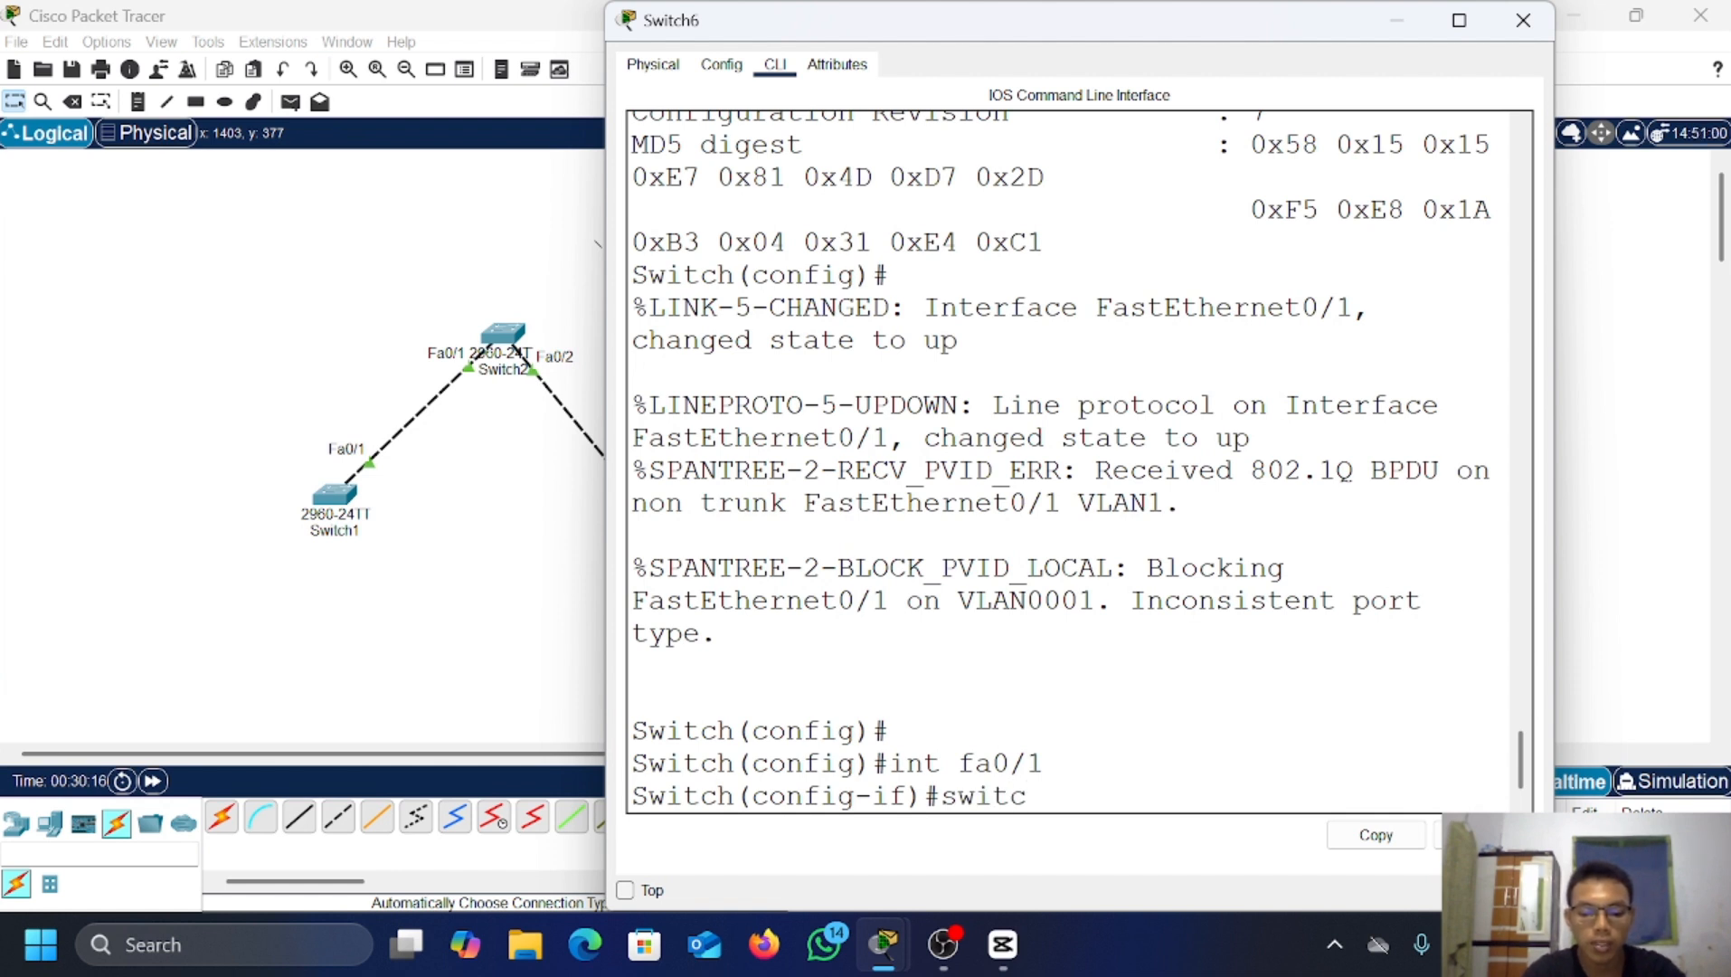
{"action": "type", "text": "hport mode trunk"}
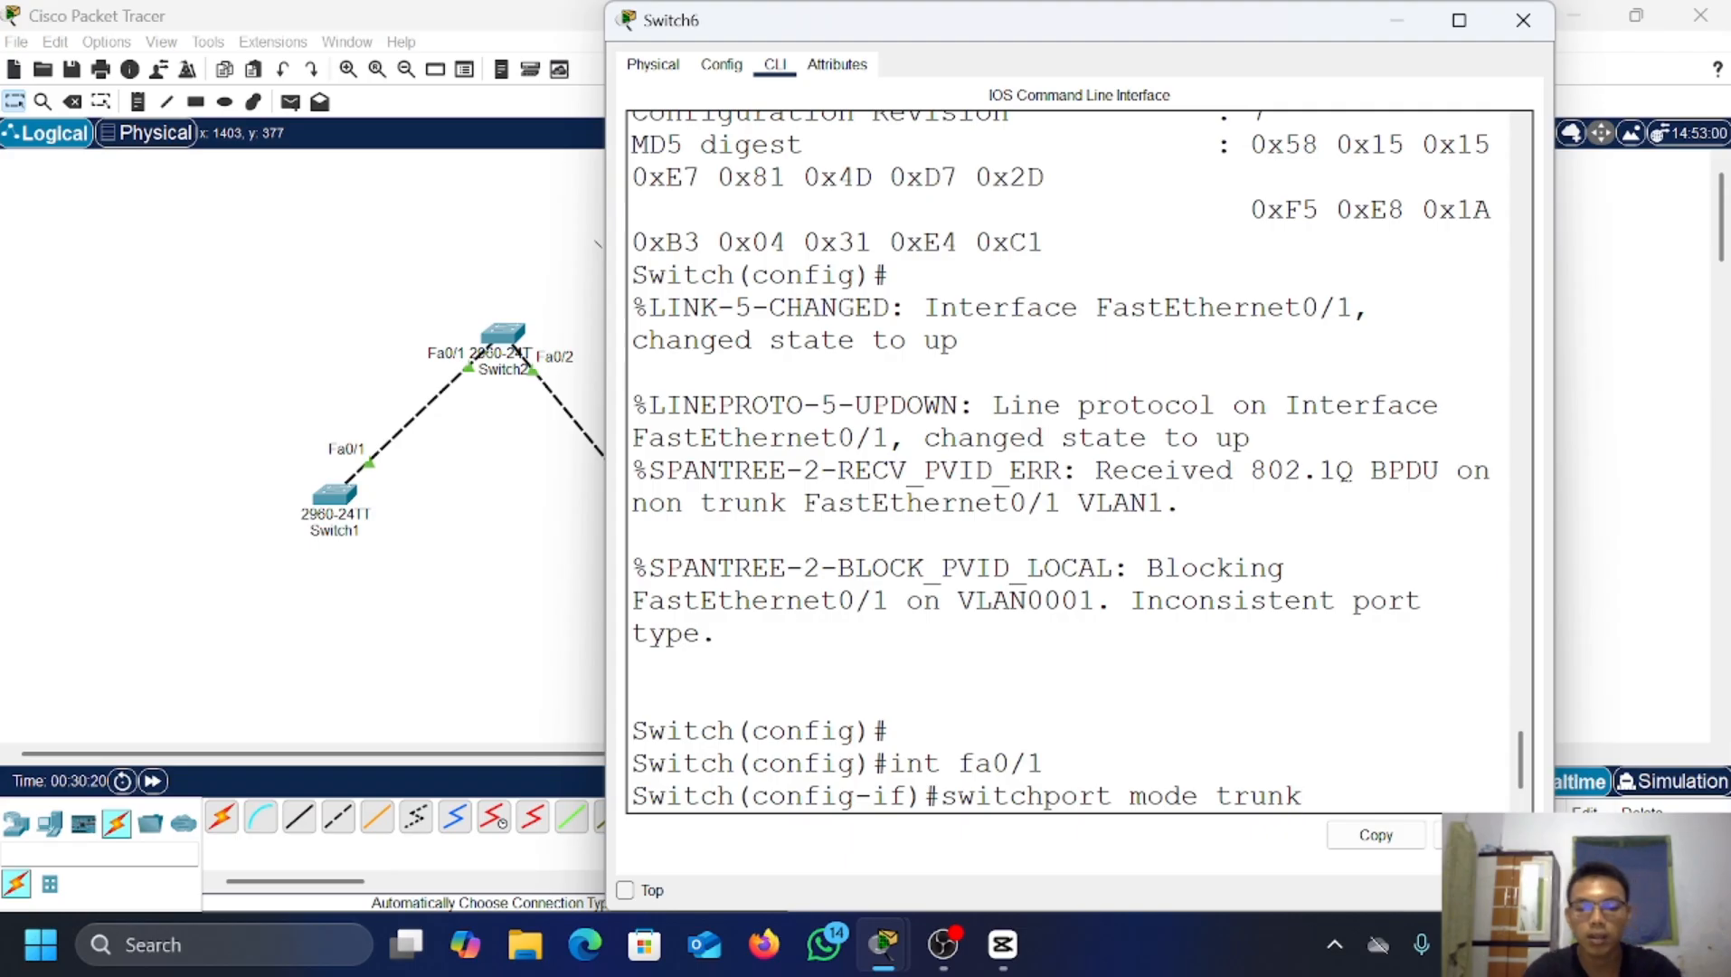
{"action": "key", "text": "Return"}
{"action": "type", "text": "e"}
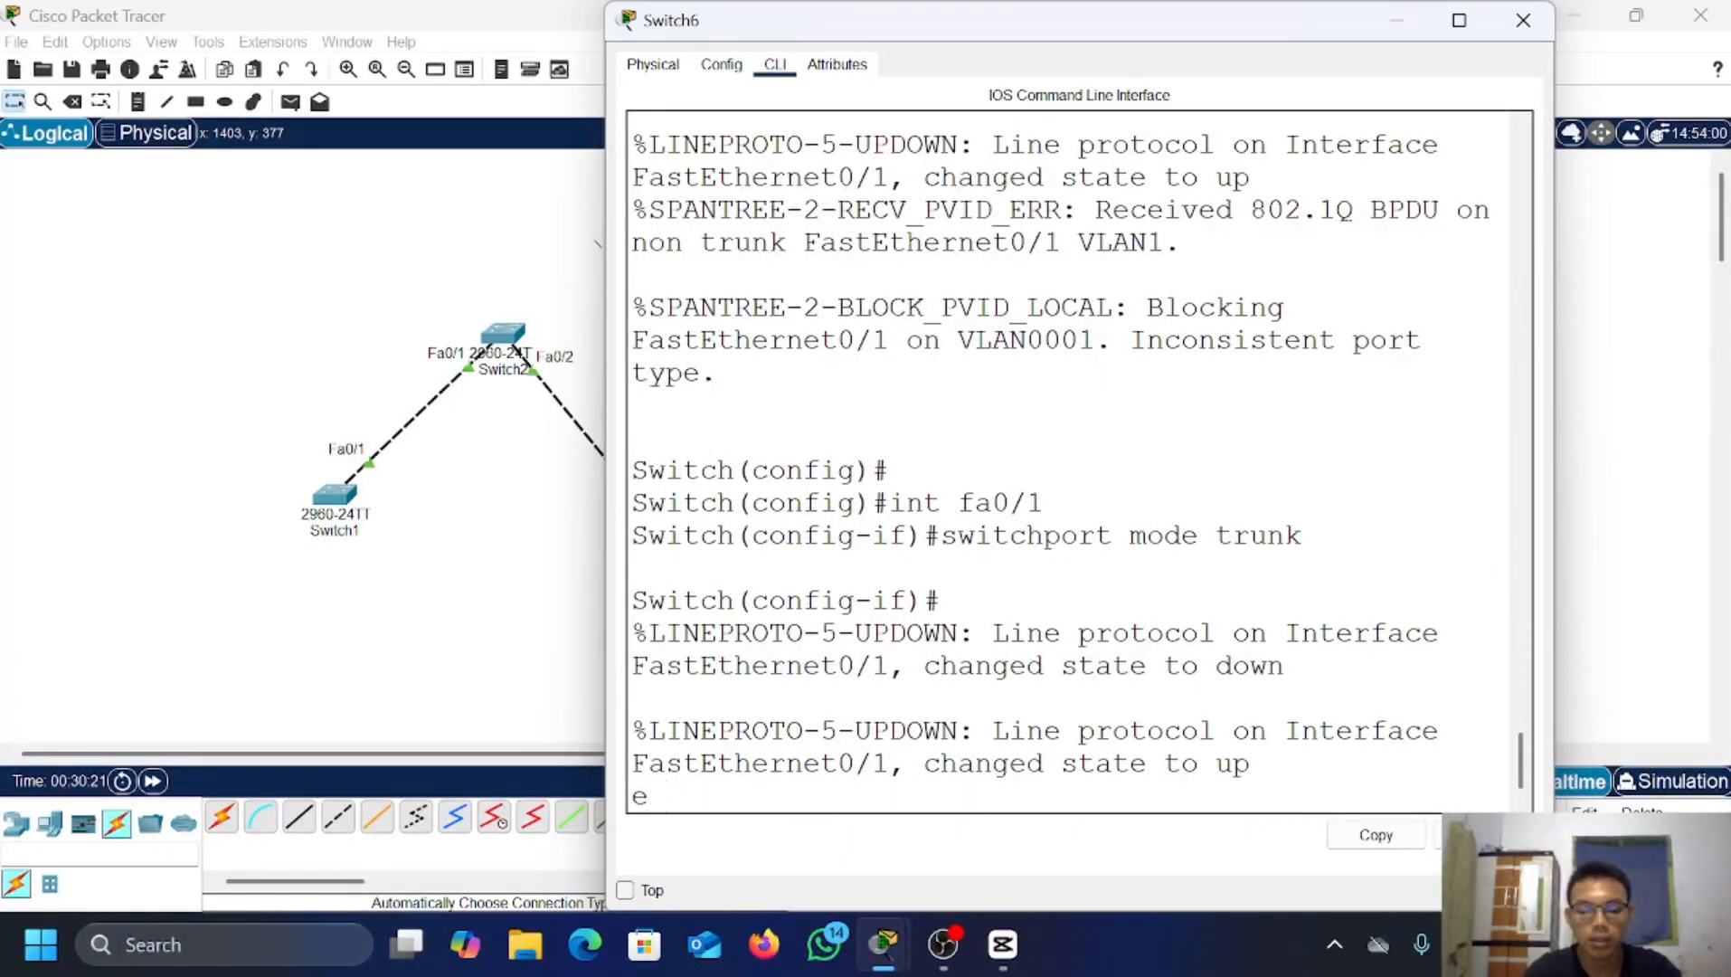
{"action": "key", "text": "BackSpace"}
{"action": "key", "text": "Return"}
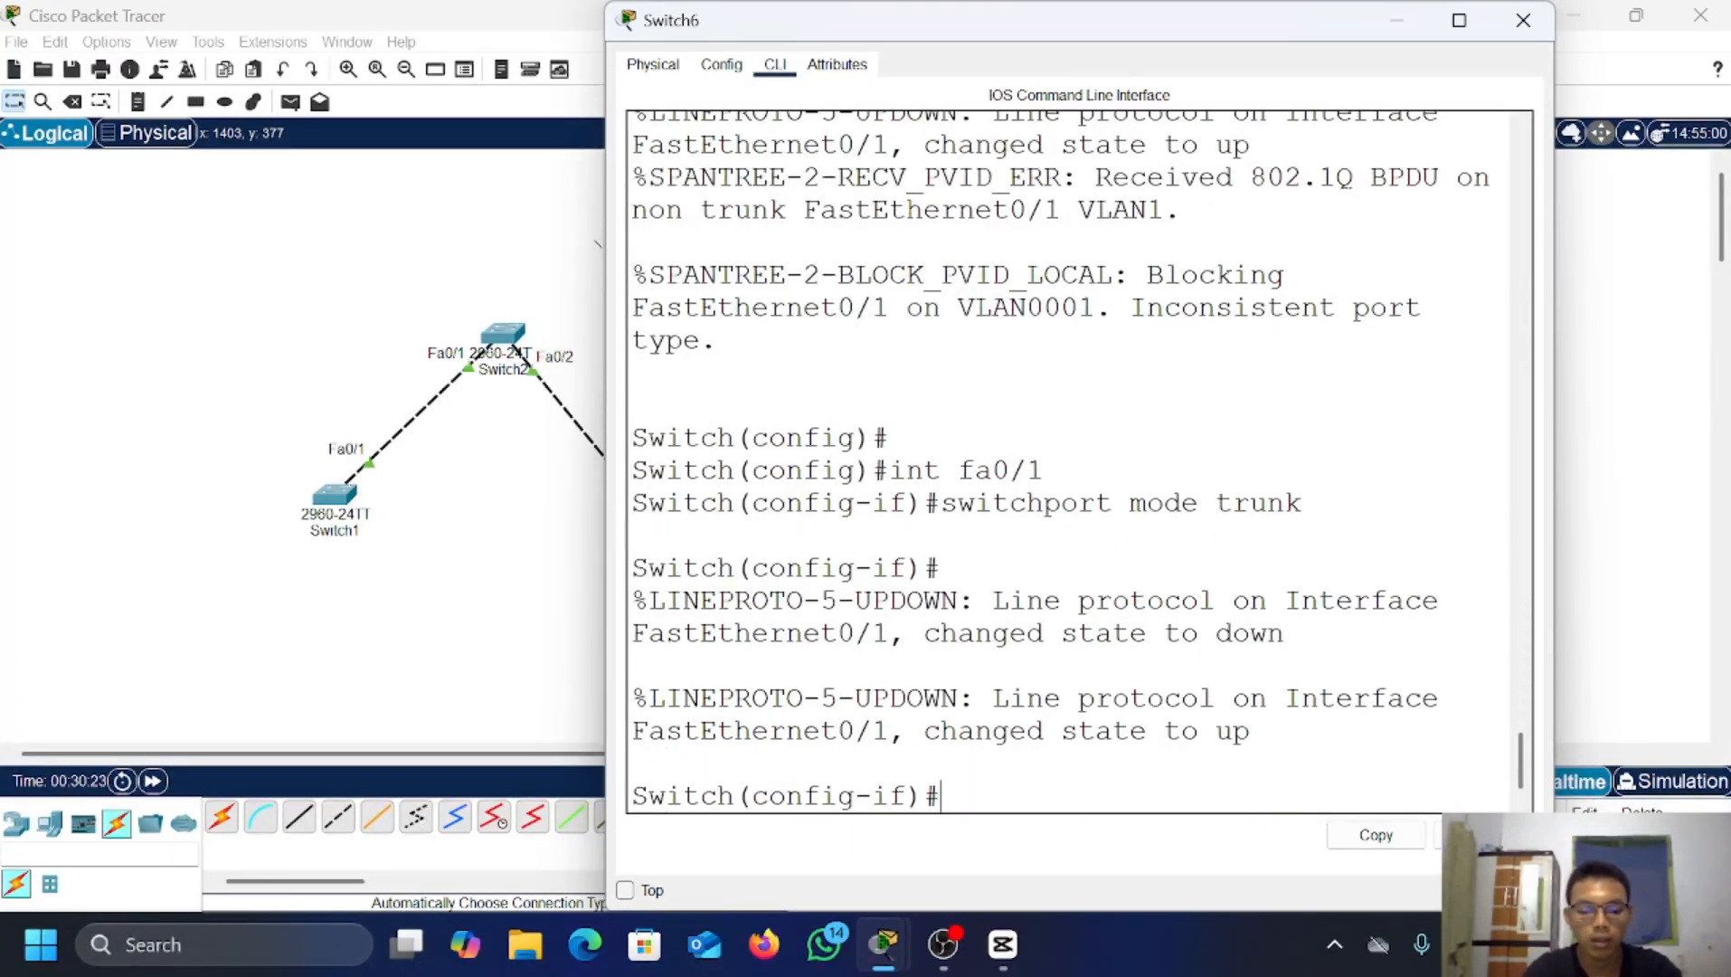
{"action": "type", "text": "ex"}
{"action": "key", "text": "Return"}
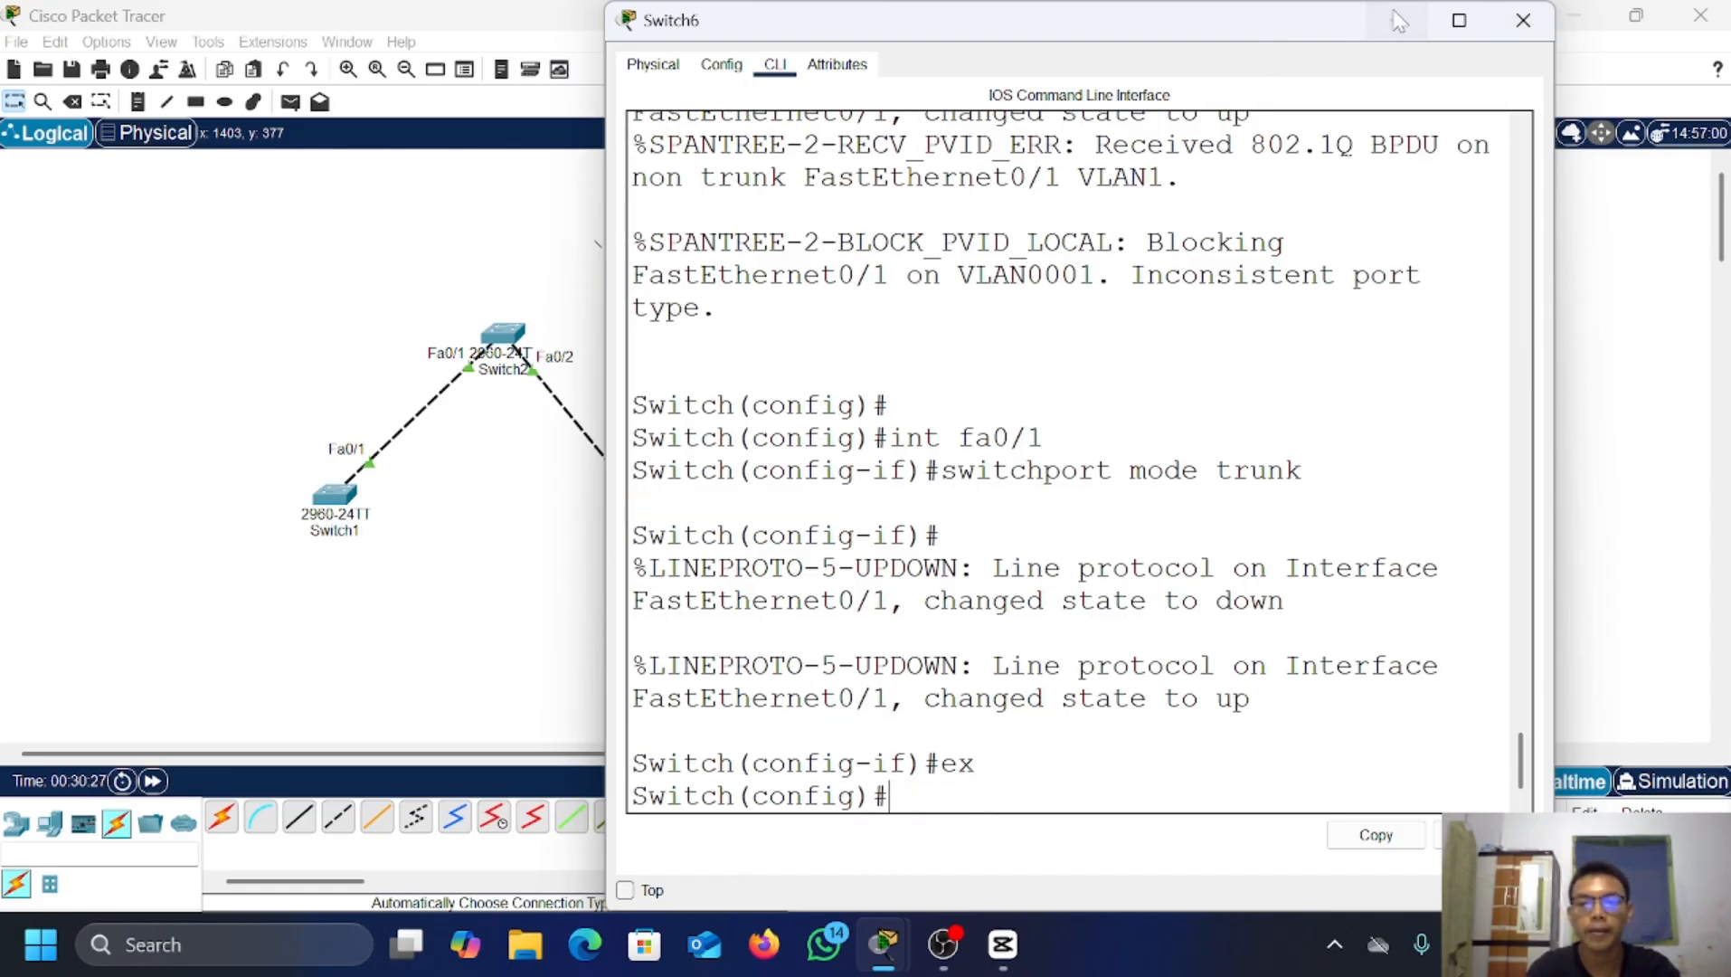
{"action": "left_click", "coordinate": [1523, 20]}
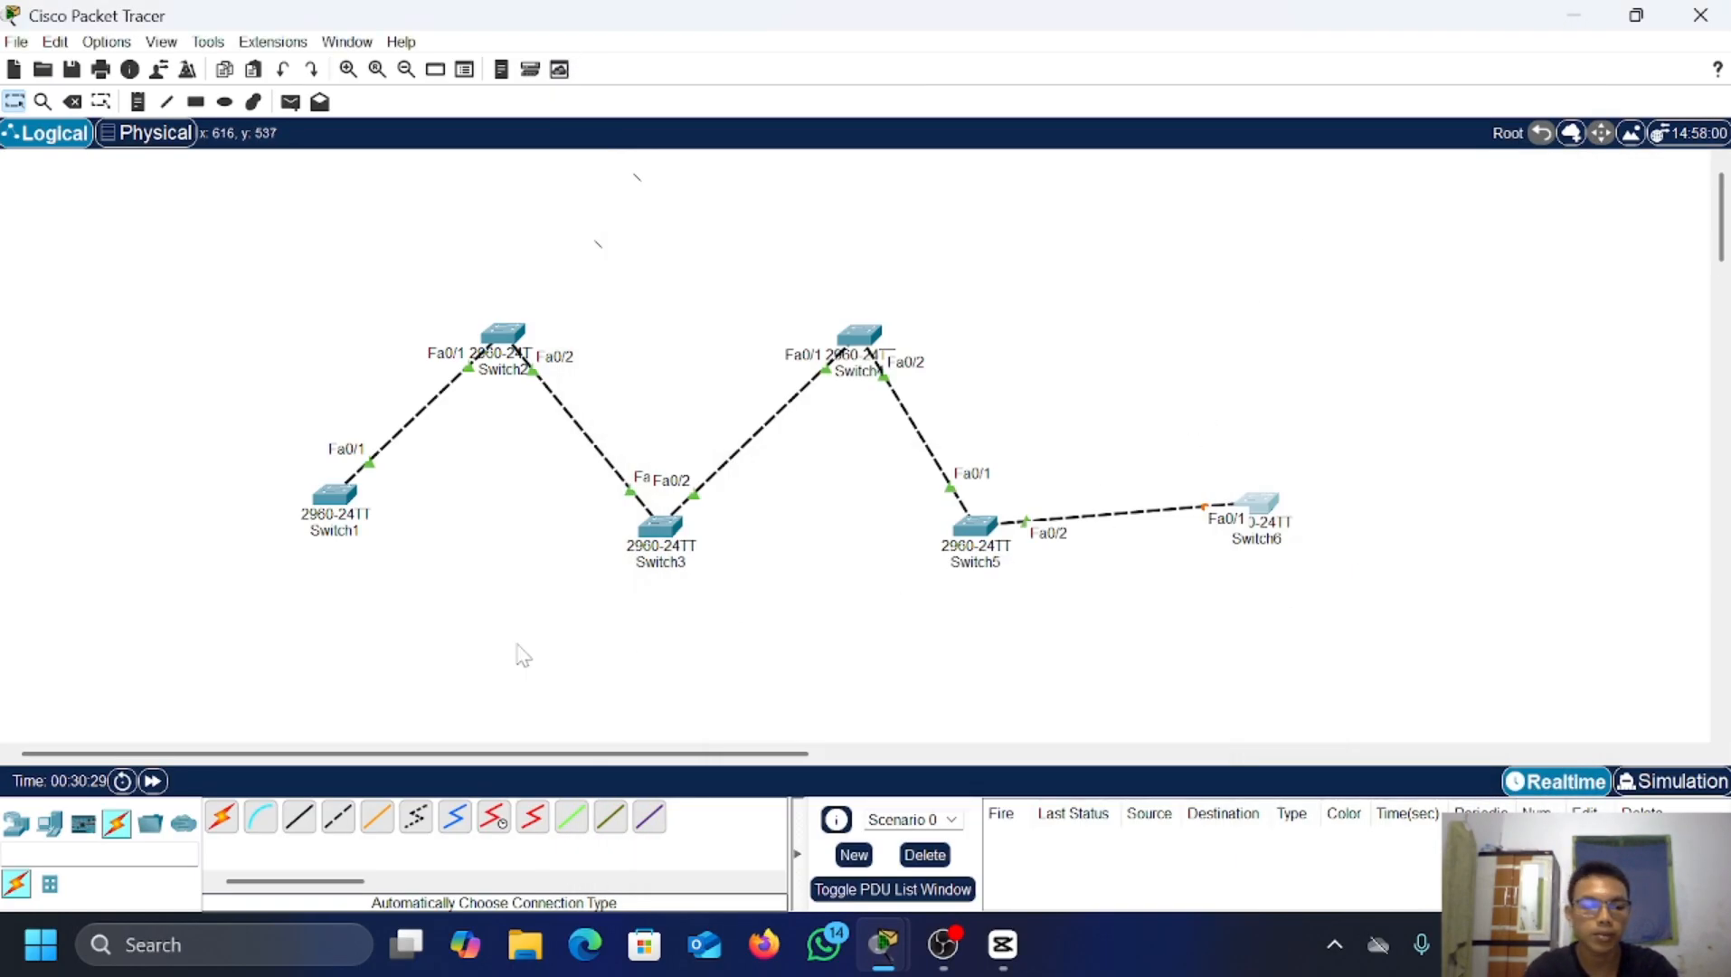
Step: Fast-forward time so the Switch6 link comes up, and put Switch5's CLI in global config mode
{"action": "left_click", "coordinate": [152, 780]}
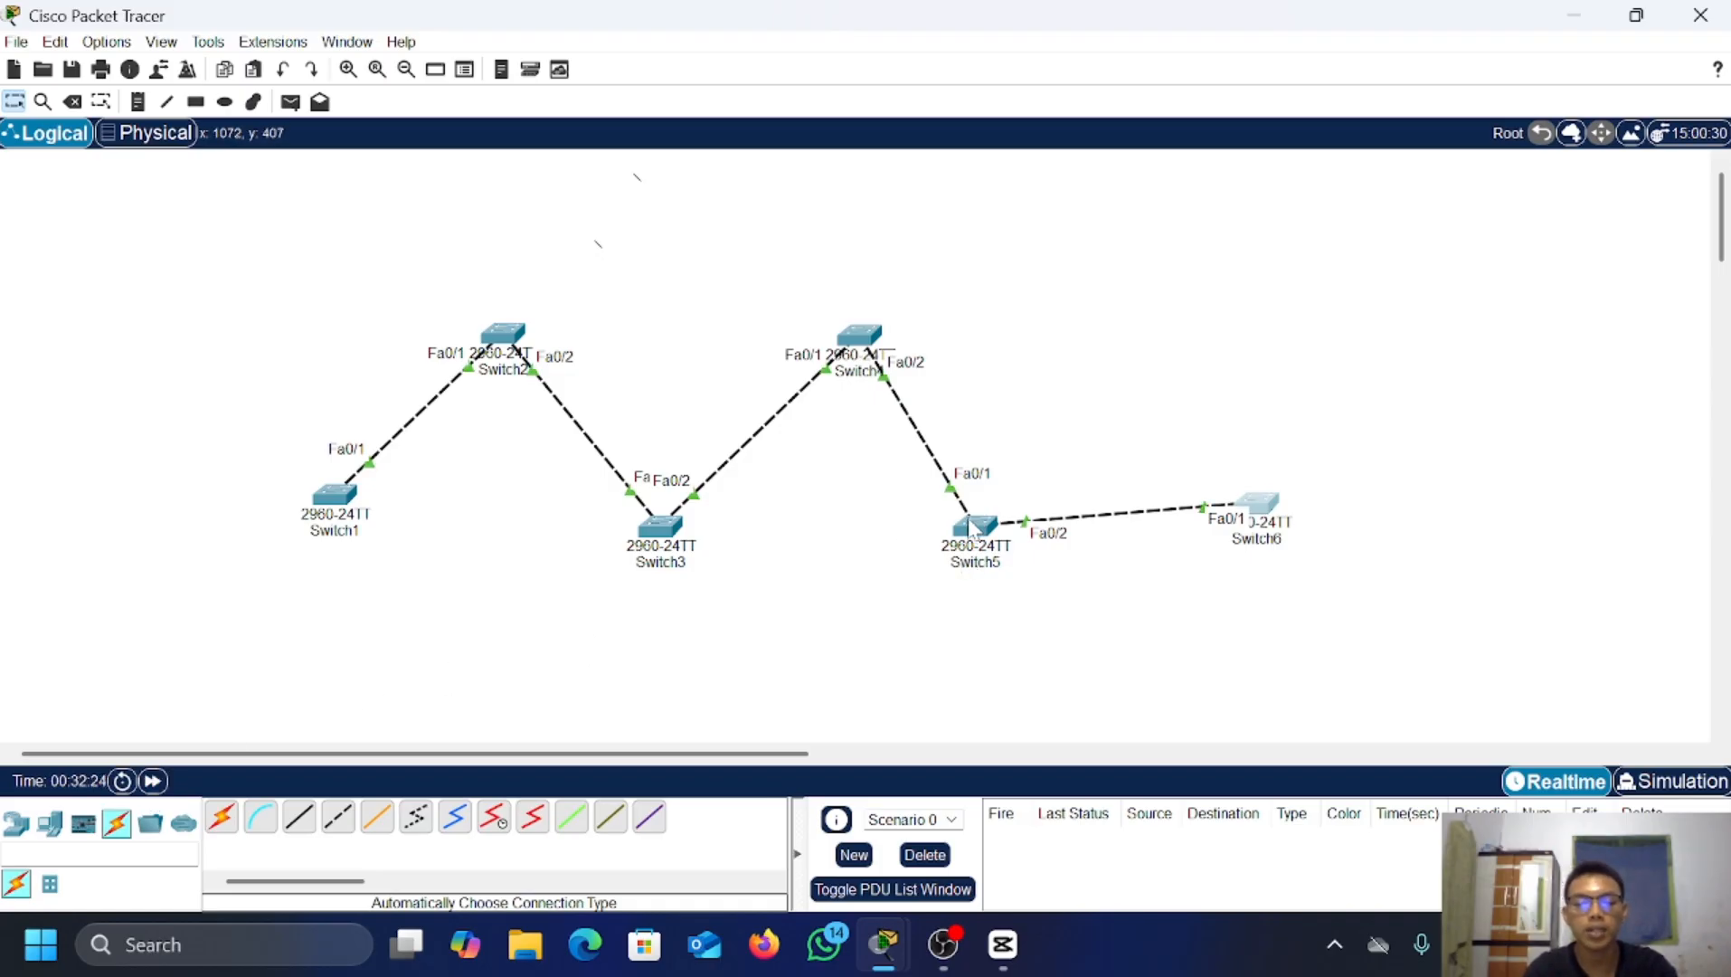
{"action": "left_click", "coordinate": [972, 527]}
{"action": "type", "text": "ex"}
{"action": "key", "text": "Return"}
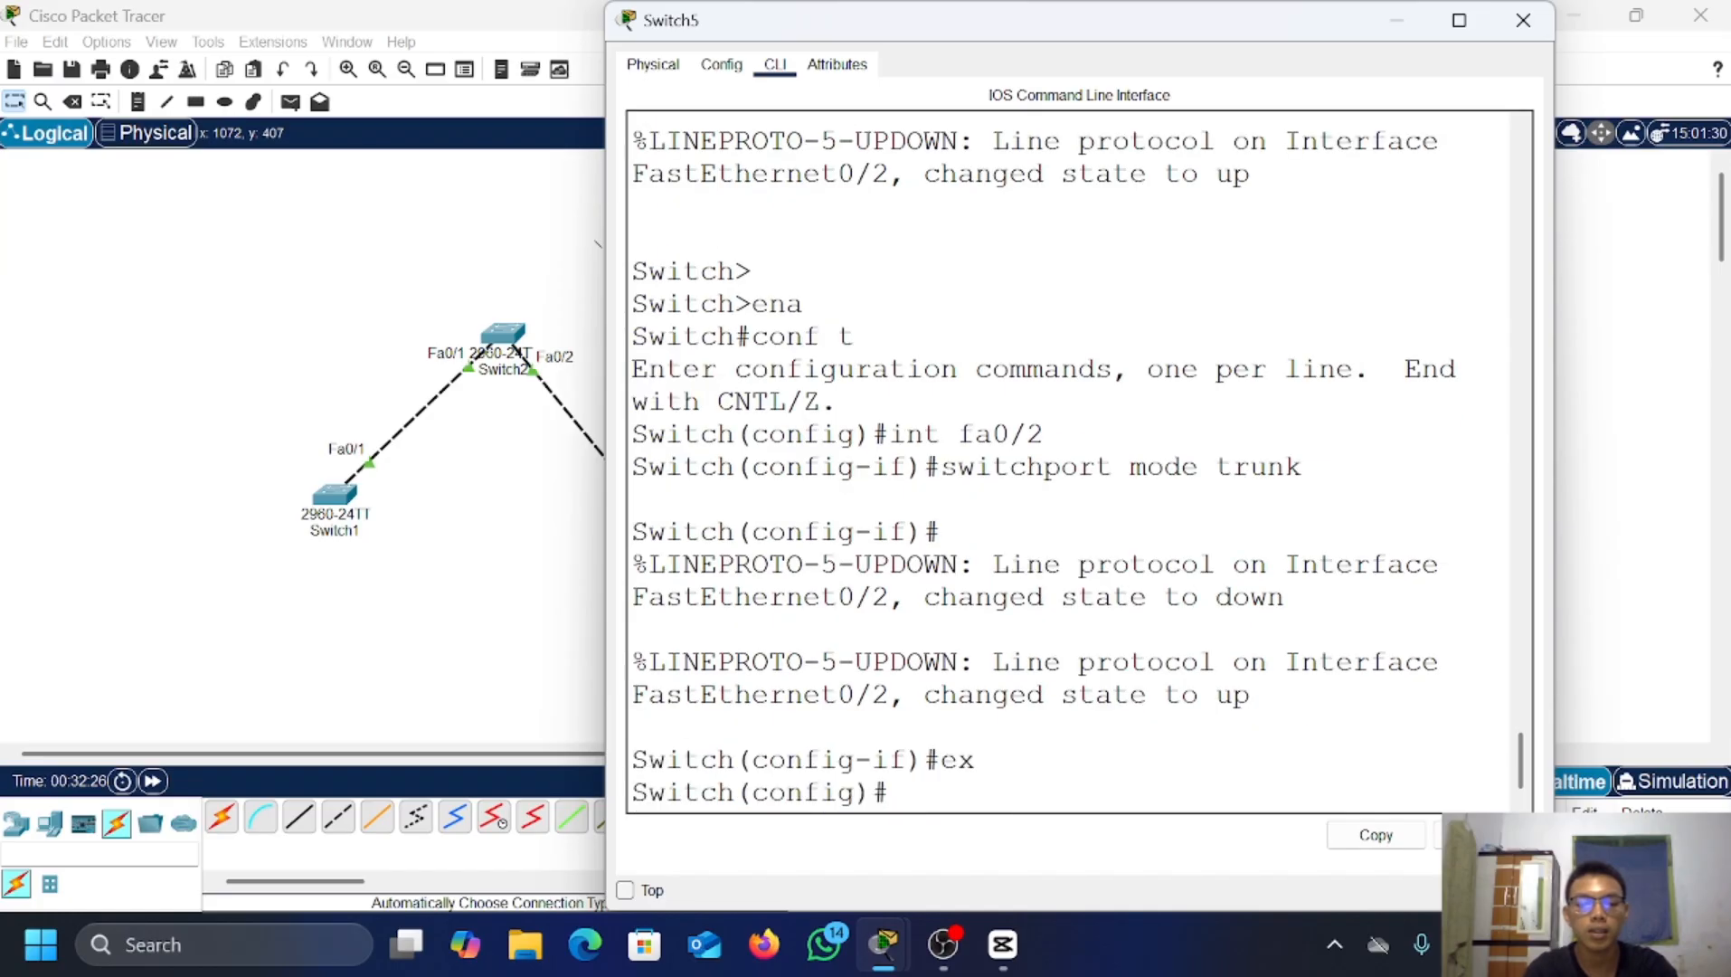
Step: Run do show vlan brief on Switch5 to confirm VLAN0002–VLAN0008 are active
{"action": "key", "text": "Return"}
{"action": "key", "text": "Return"}
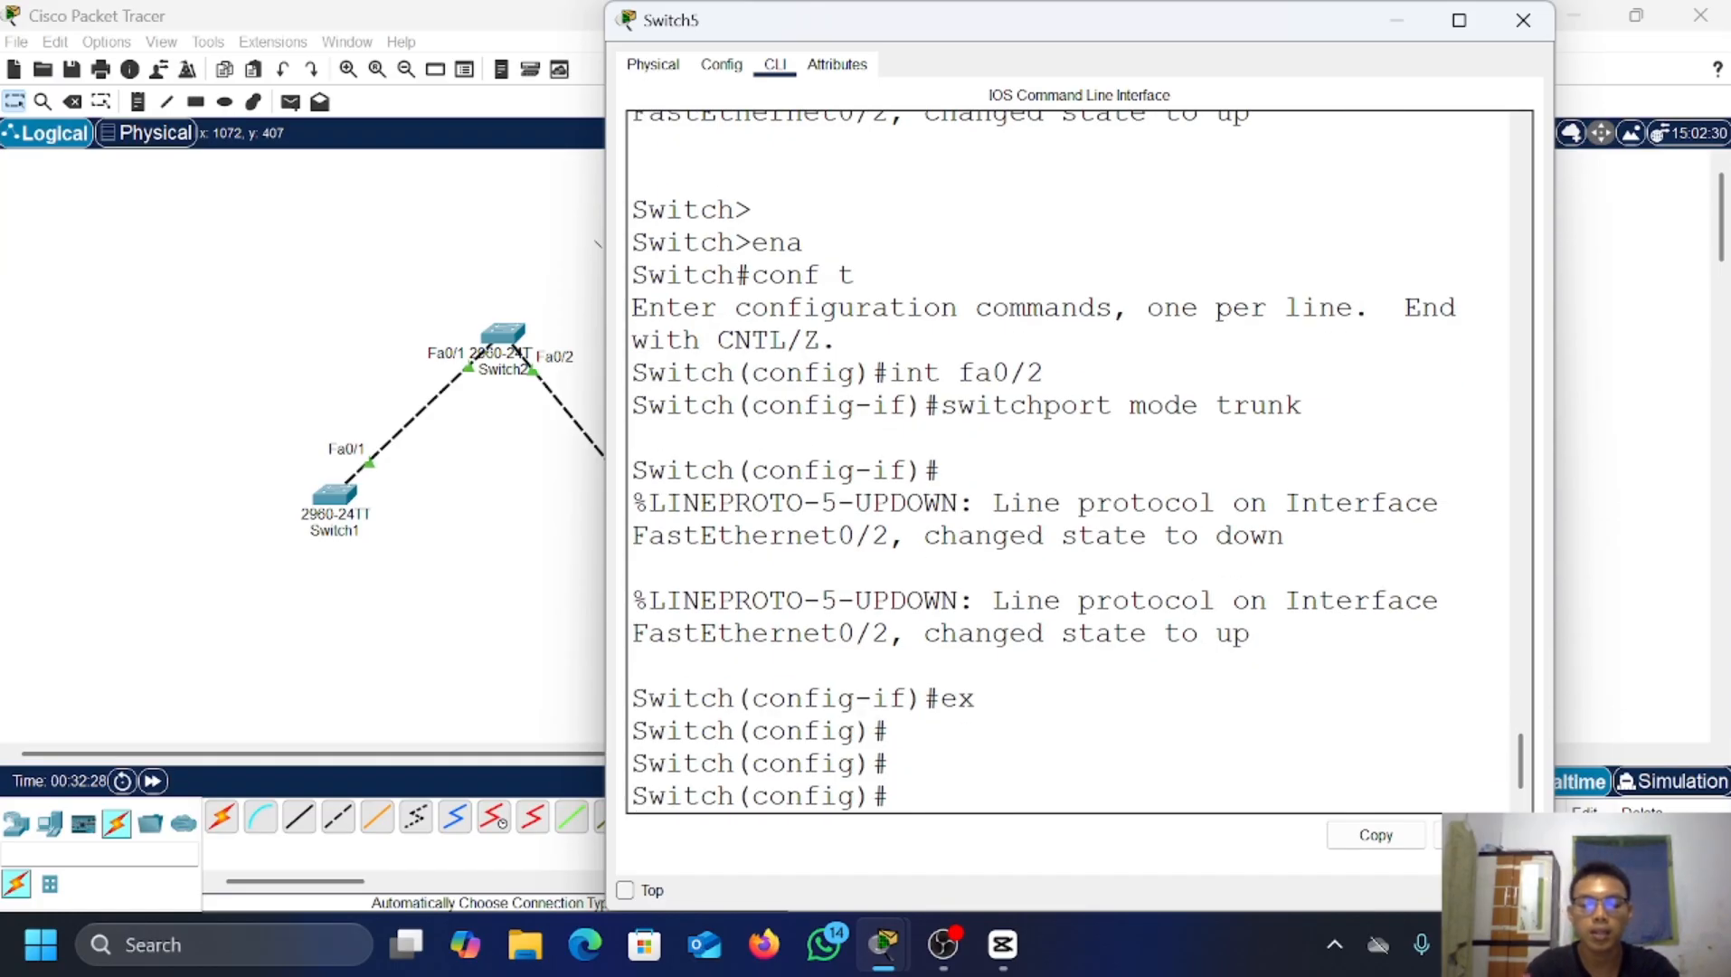
{"action": "type", "text": "do show"}
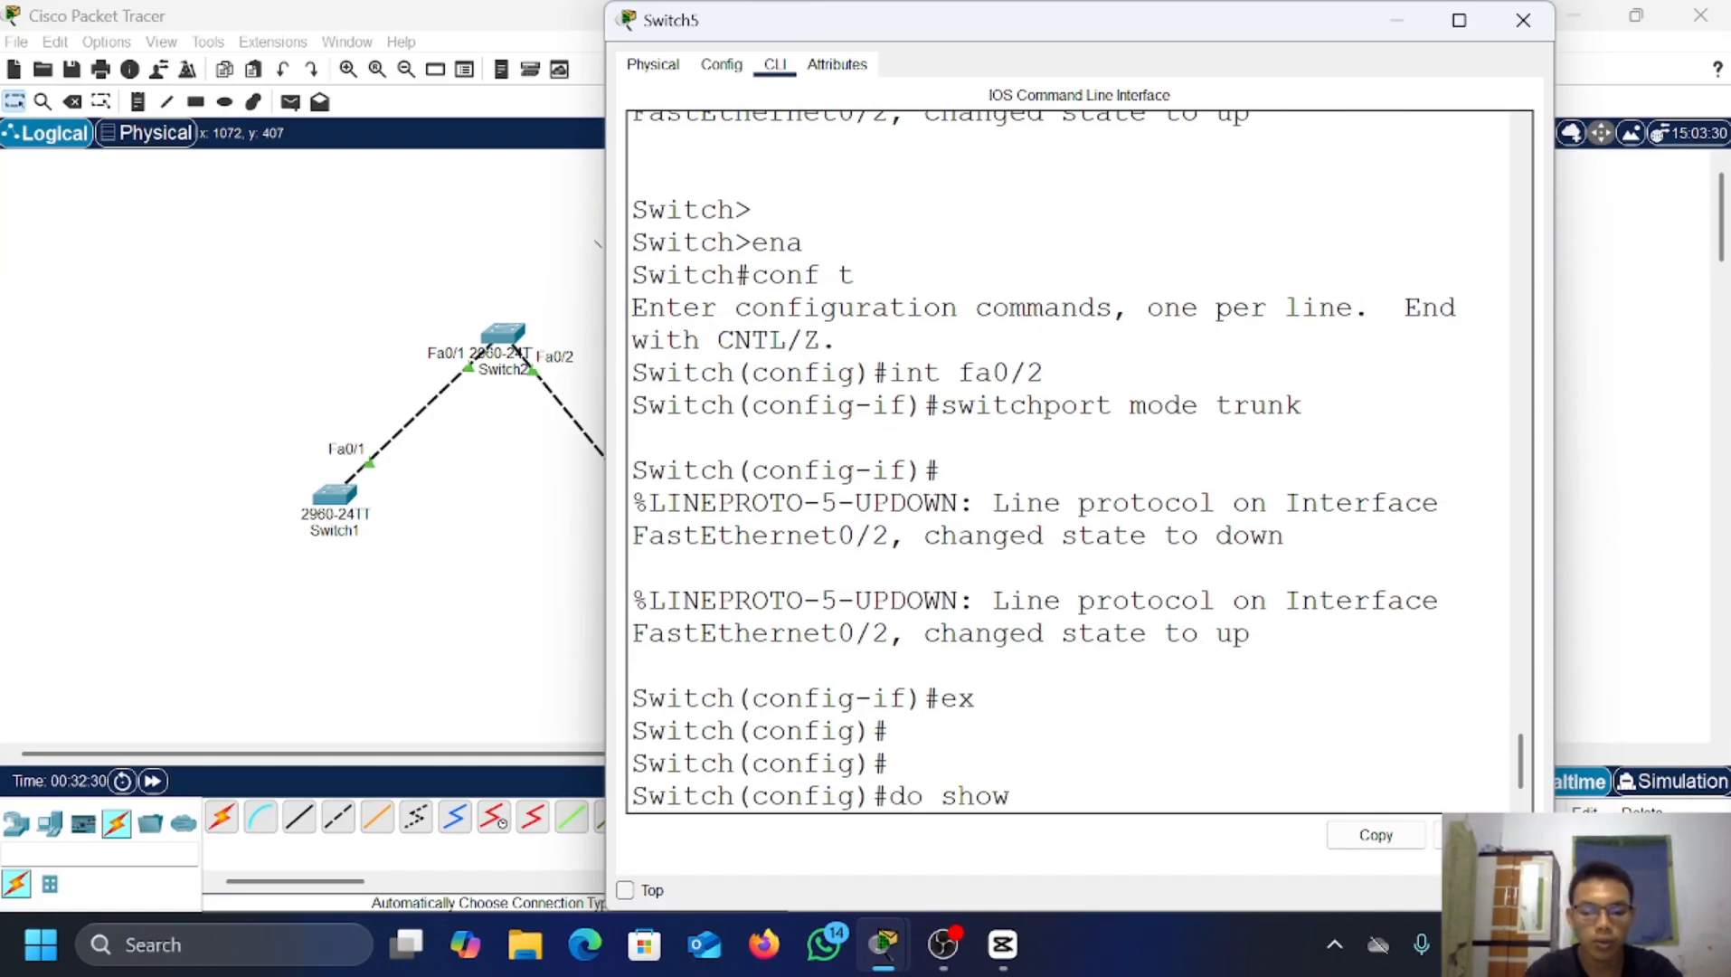
{"action": "type", "text": " vl"}
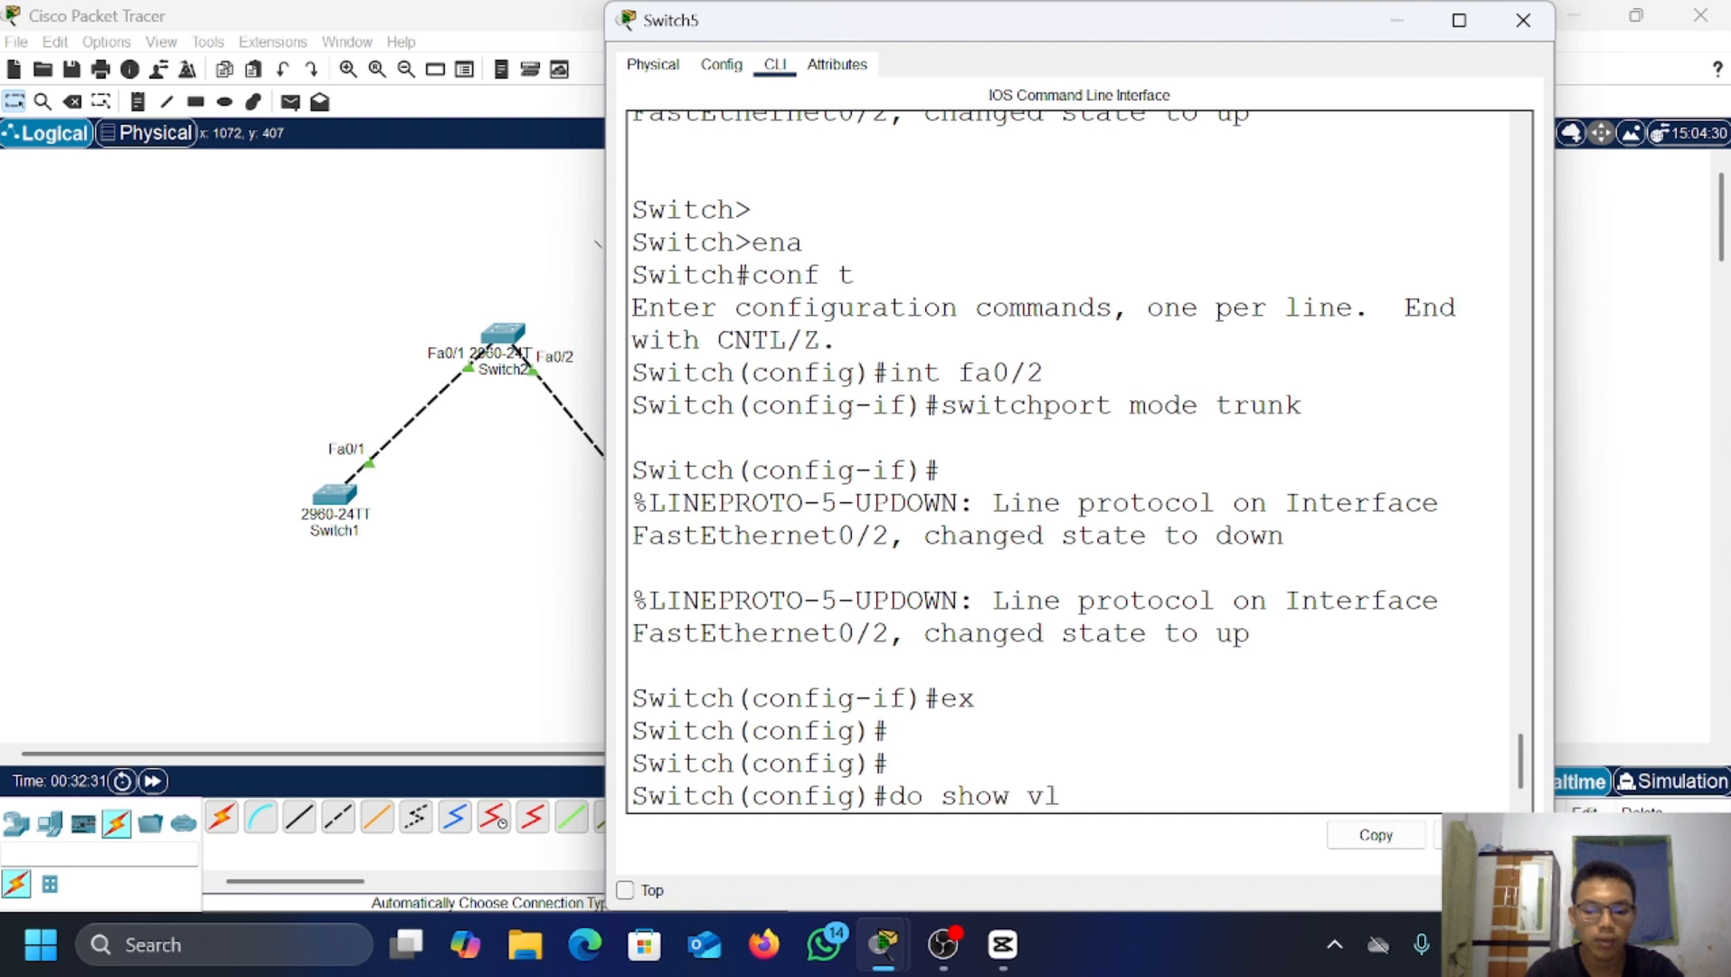
{"action": "type", "text": "an brief"}
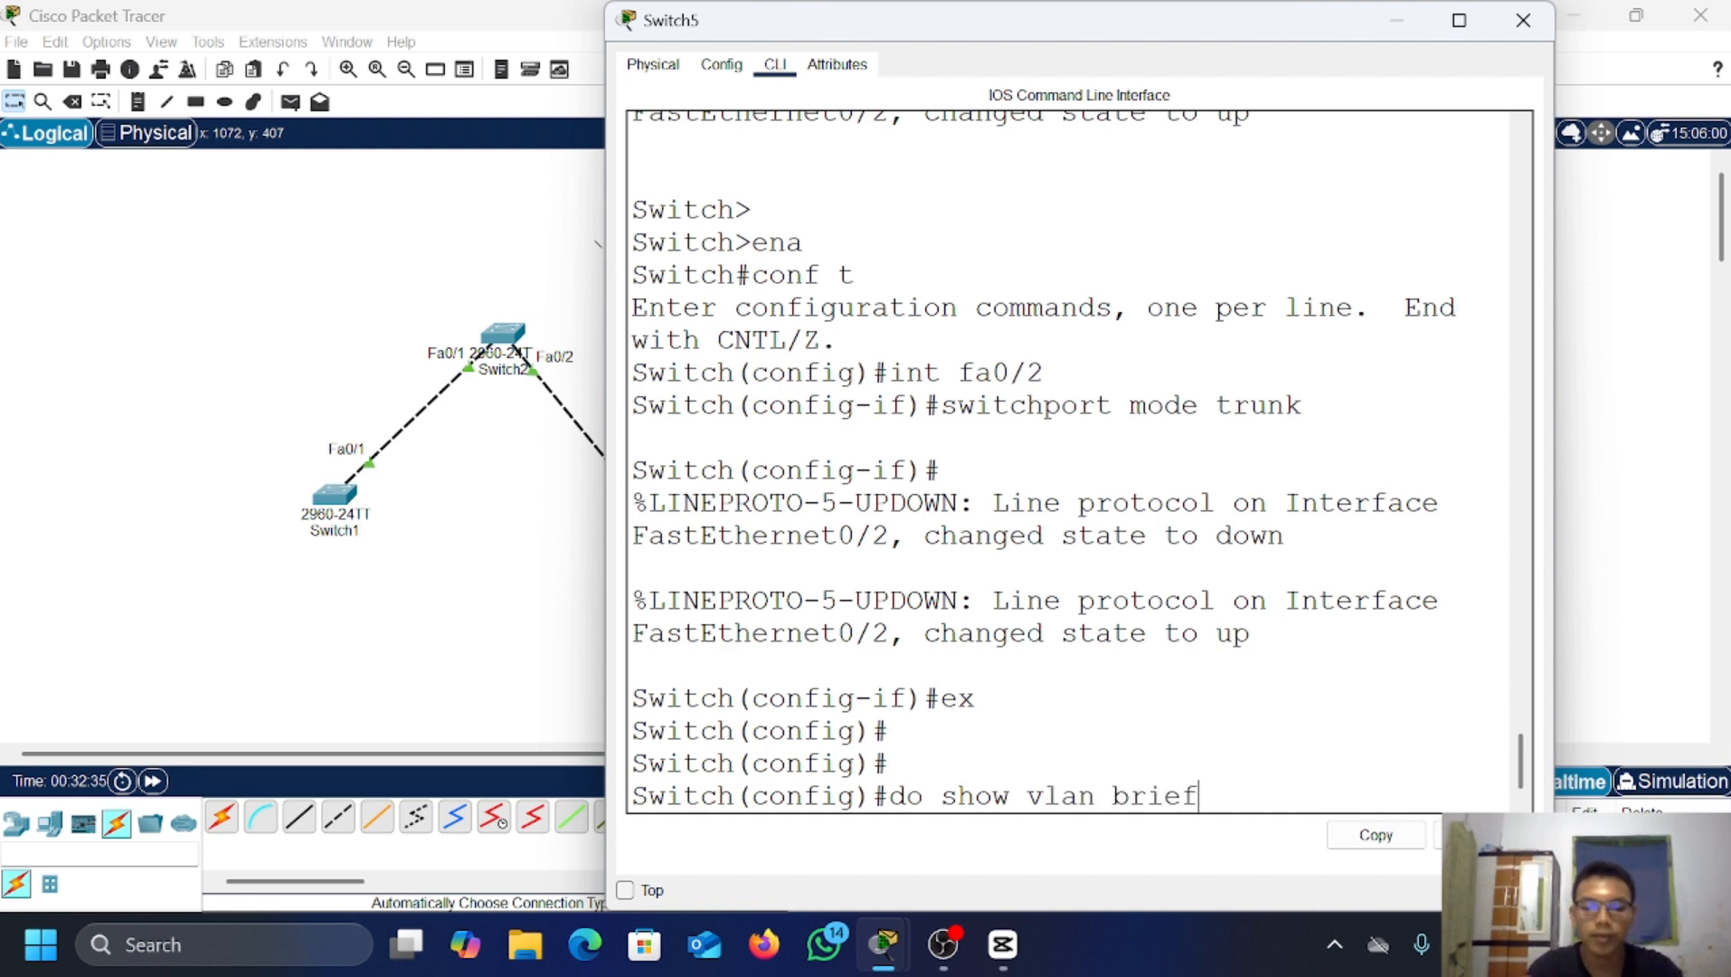
{"action": "key", "text": "Return"}
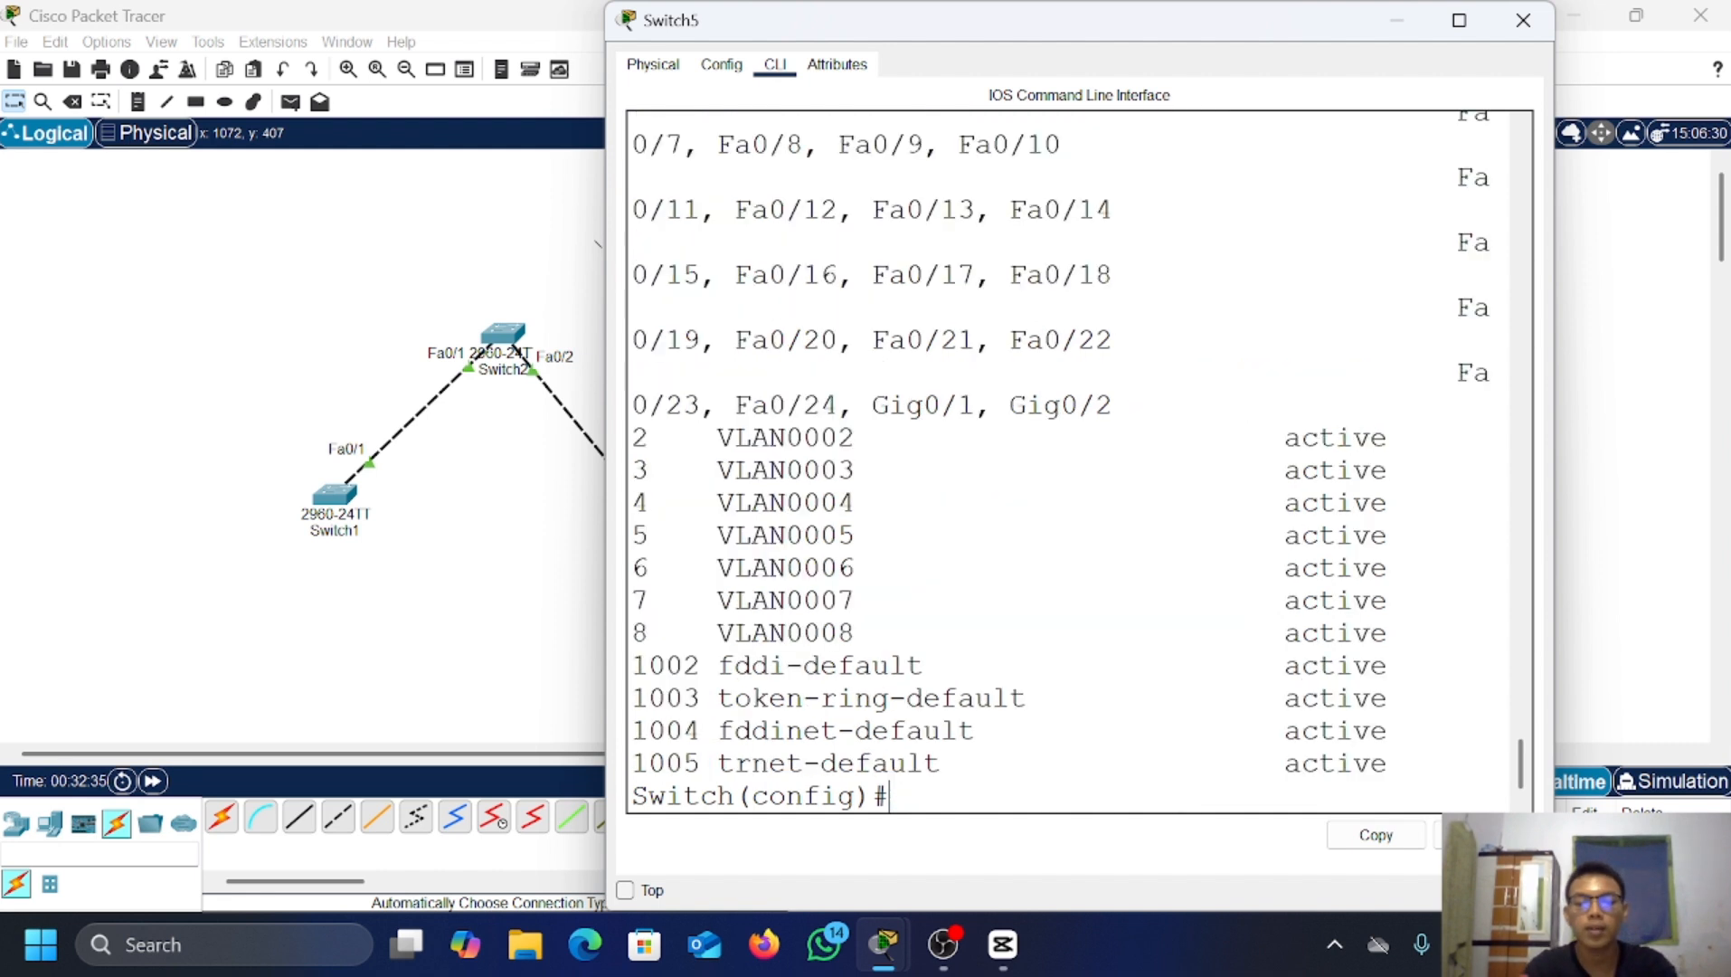
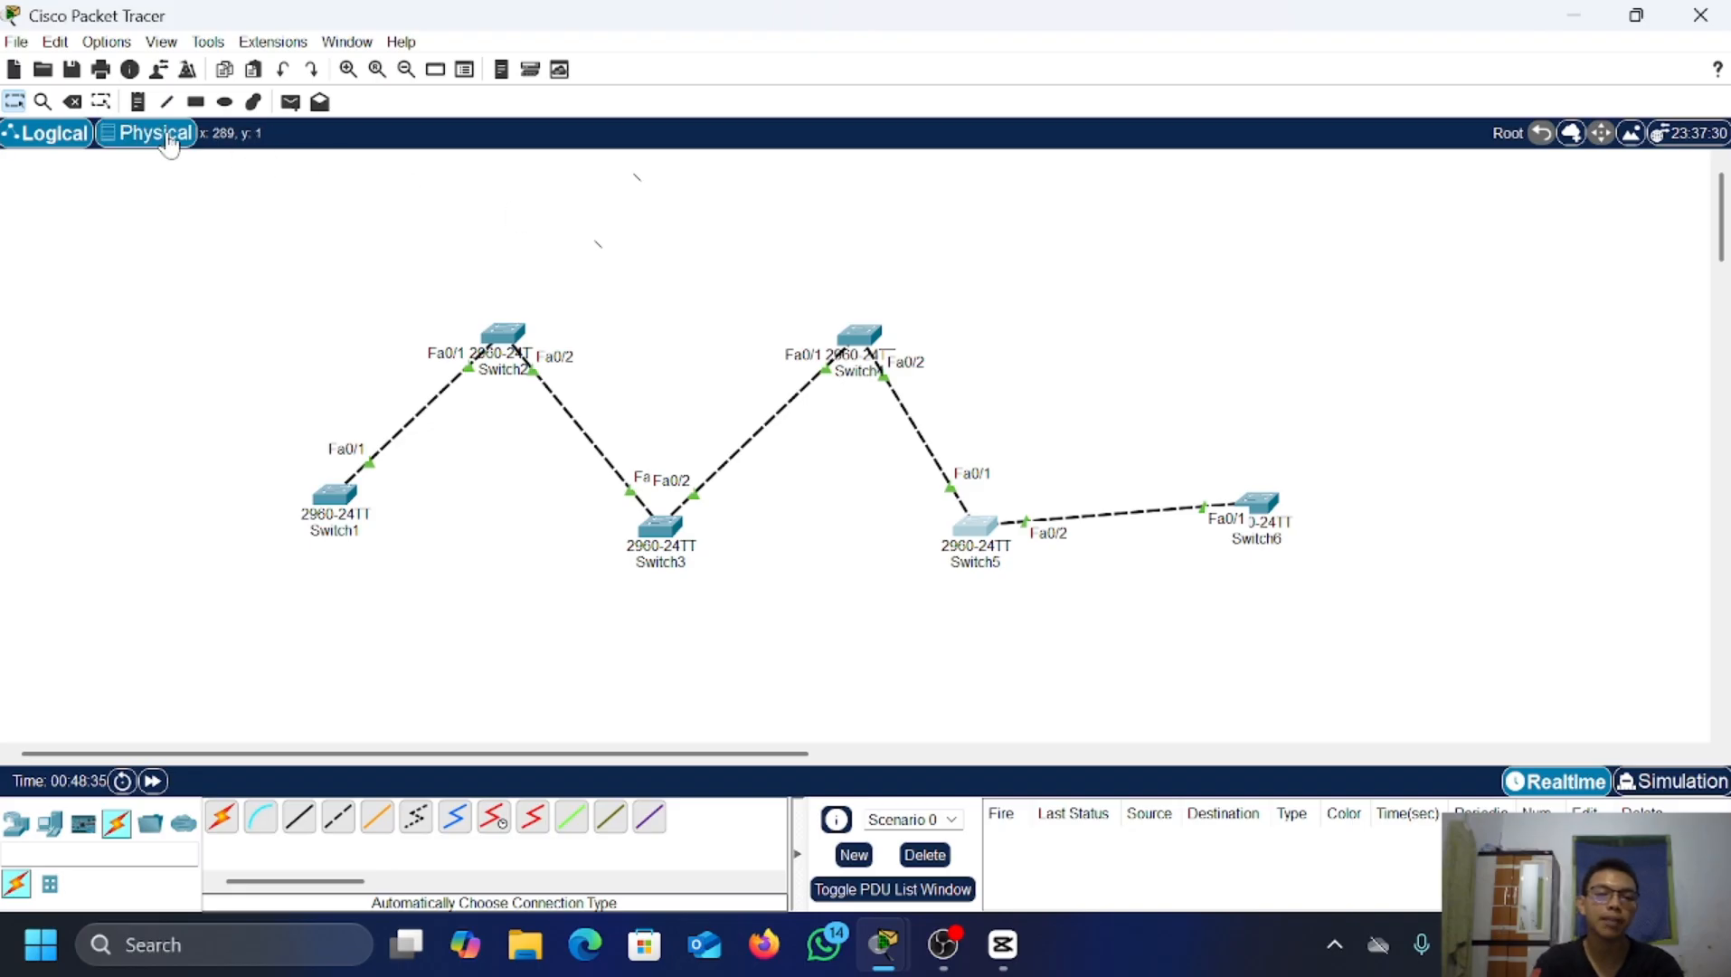
Step: Keep Switch5, deleting only the cable between Switch5 and Switch6 instead
{"action": "left_click", "coordinate": [72, 101]}
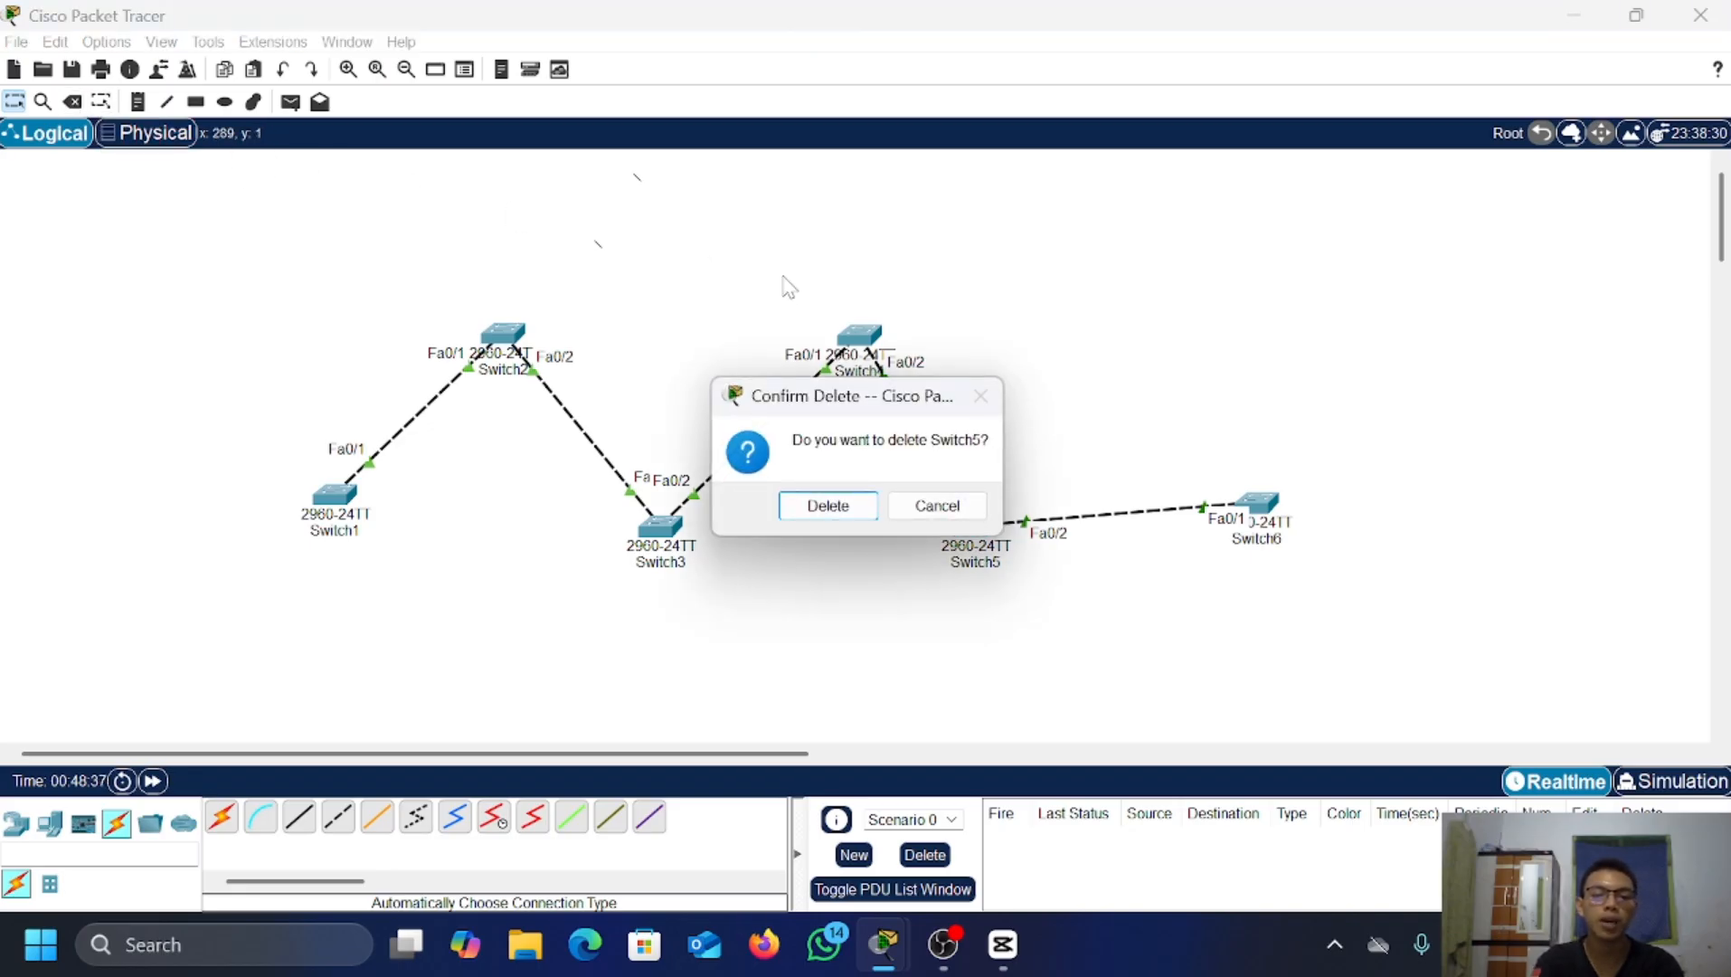
{"action": "left_click", "coordinate": [946, 508]}
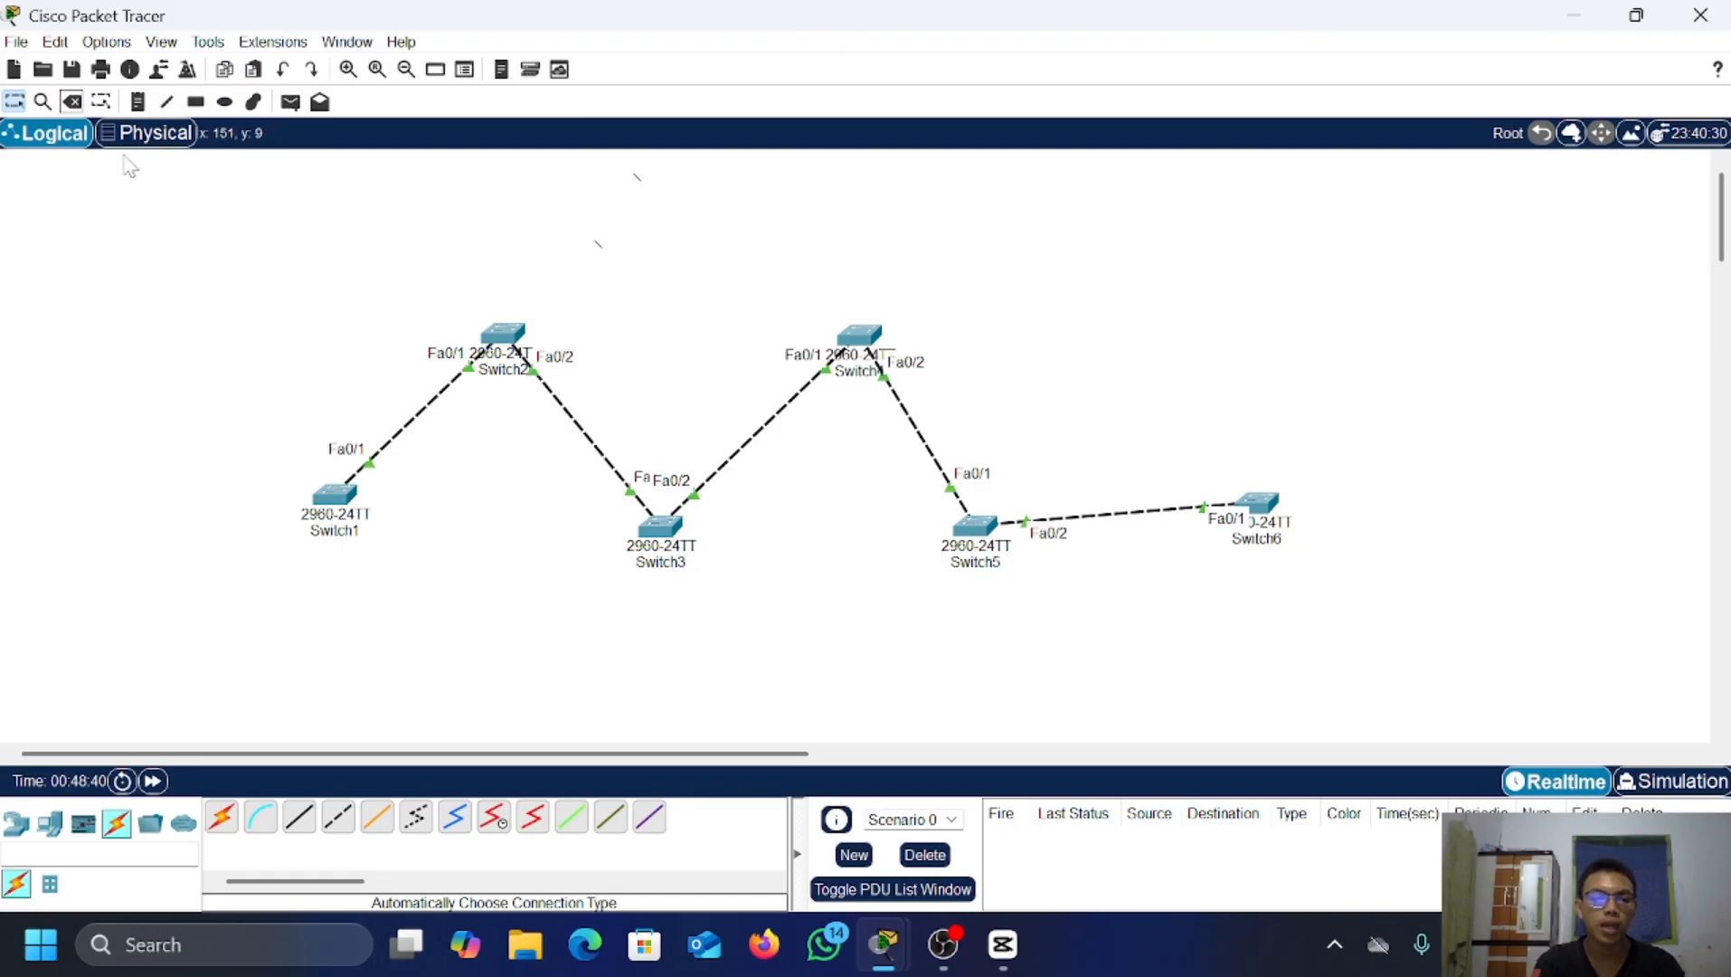
{"action": "left_click", "coordinate": [73, 102]}
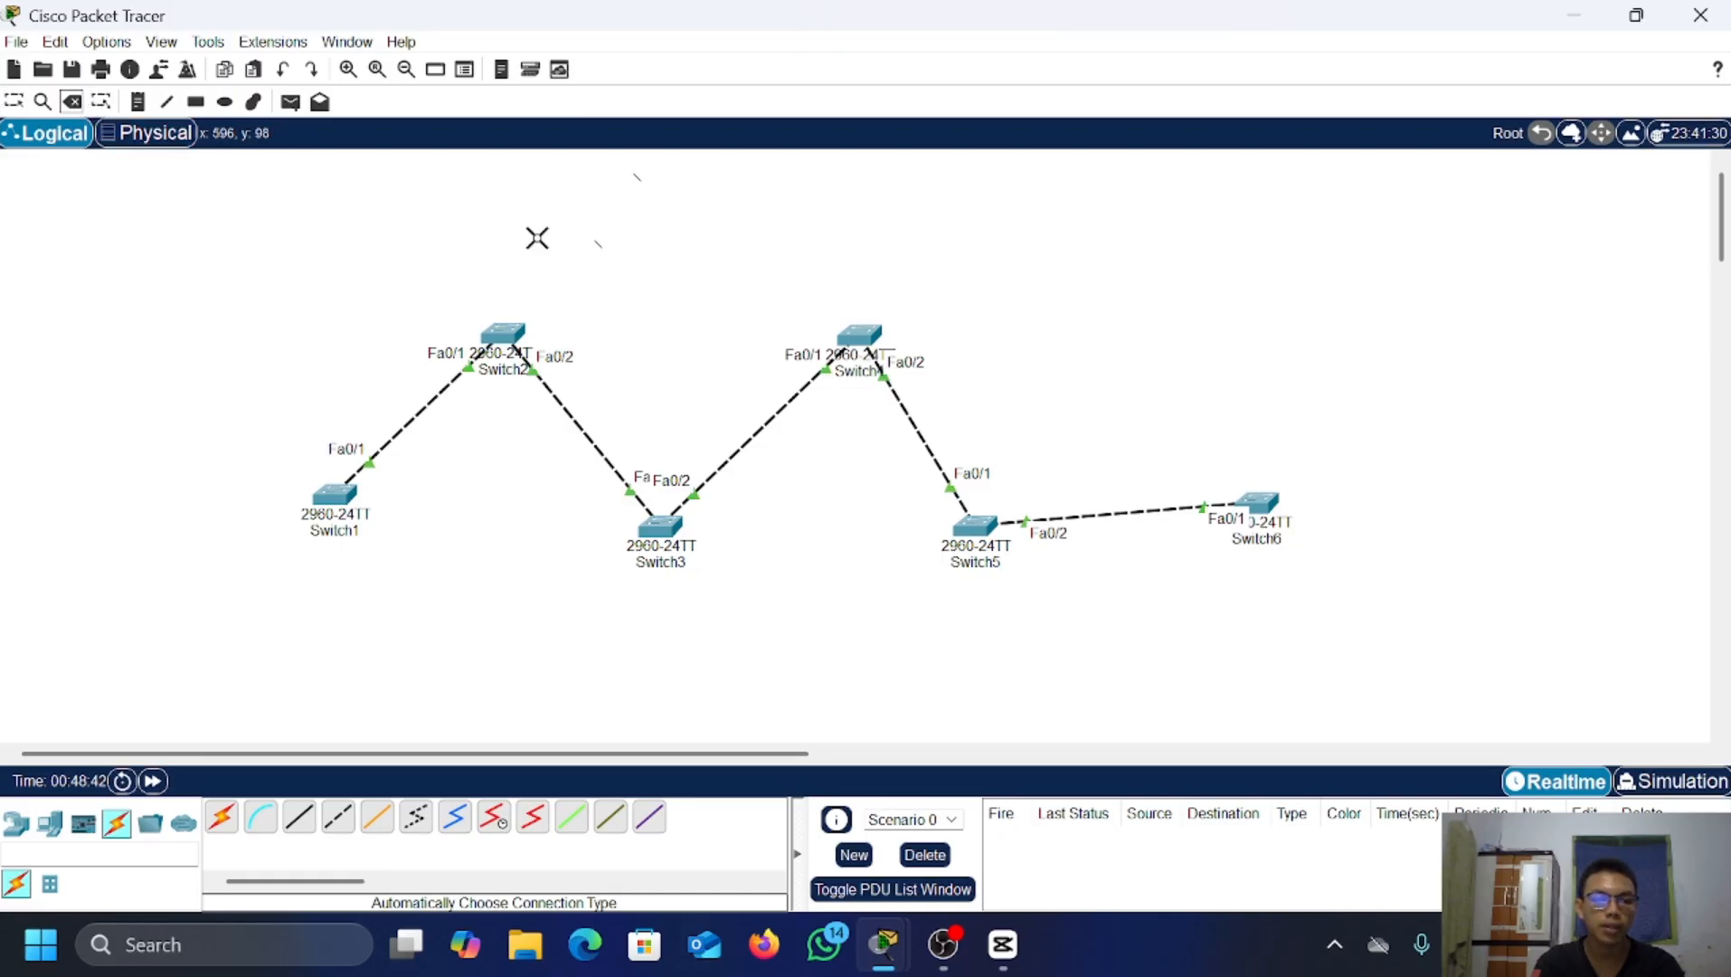
{"action": "left_click", "coordinate": [1112, 513]}
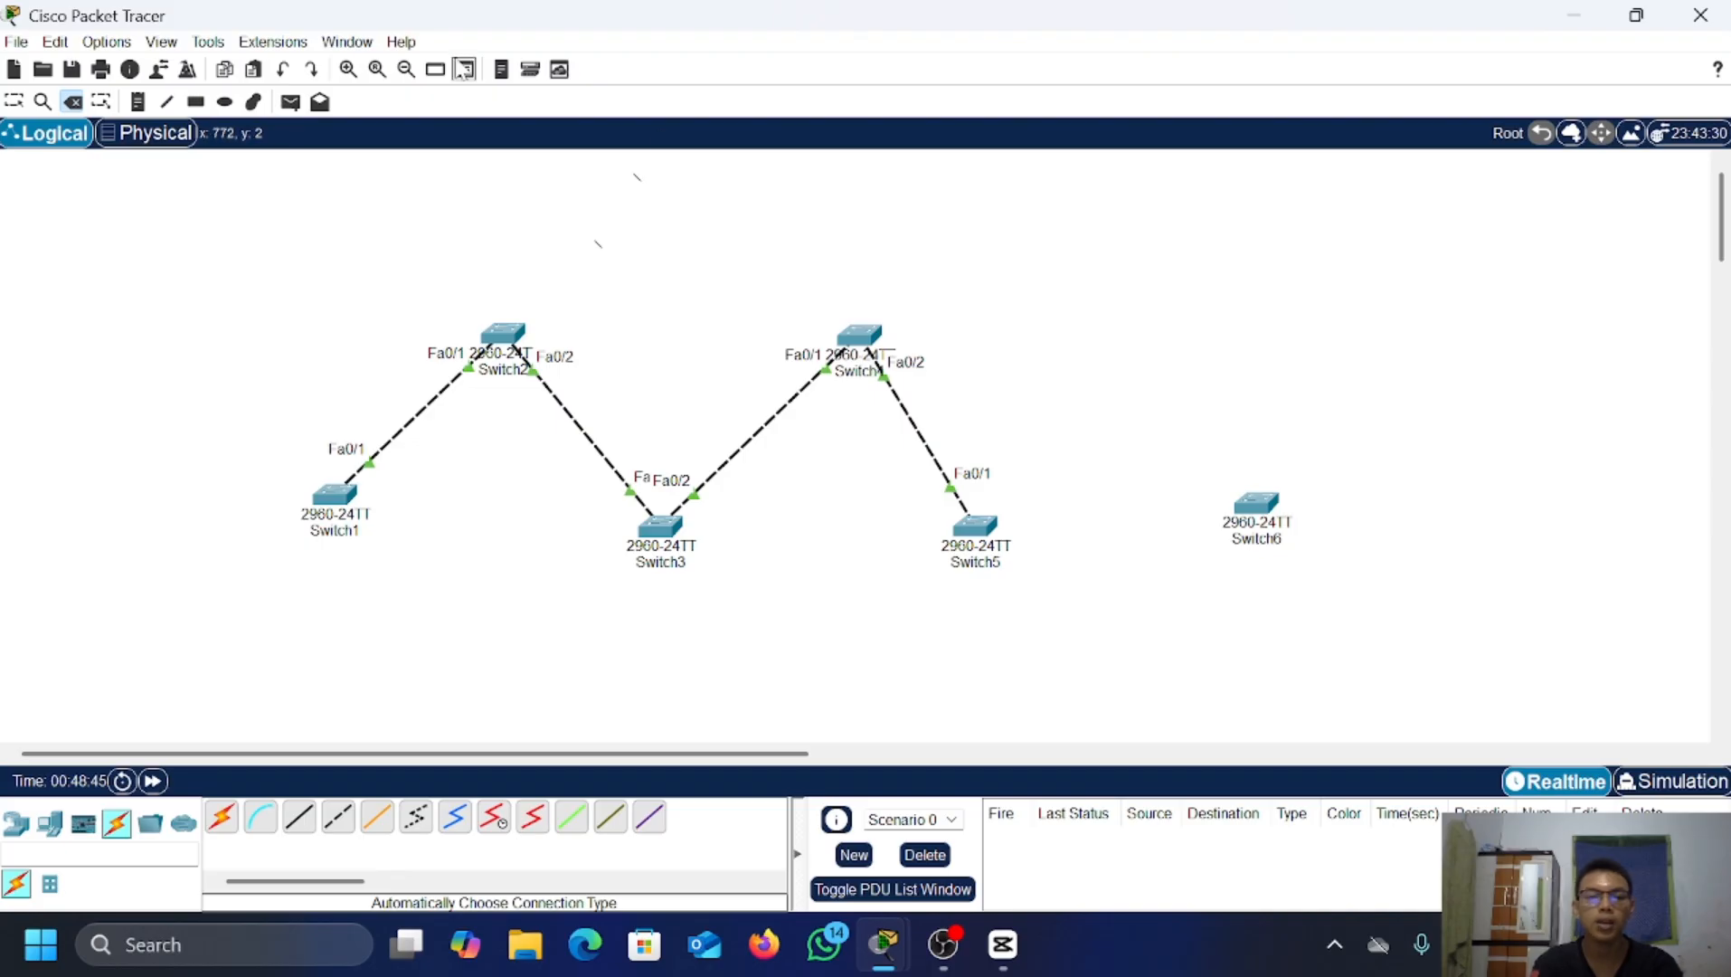
{"action": "left_click", "coordinate": [18, 104]}
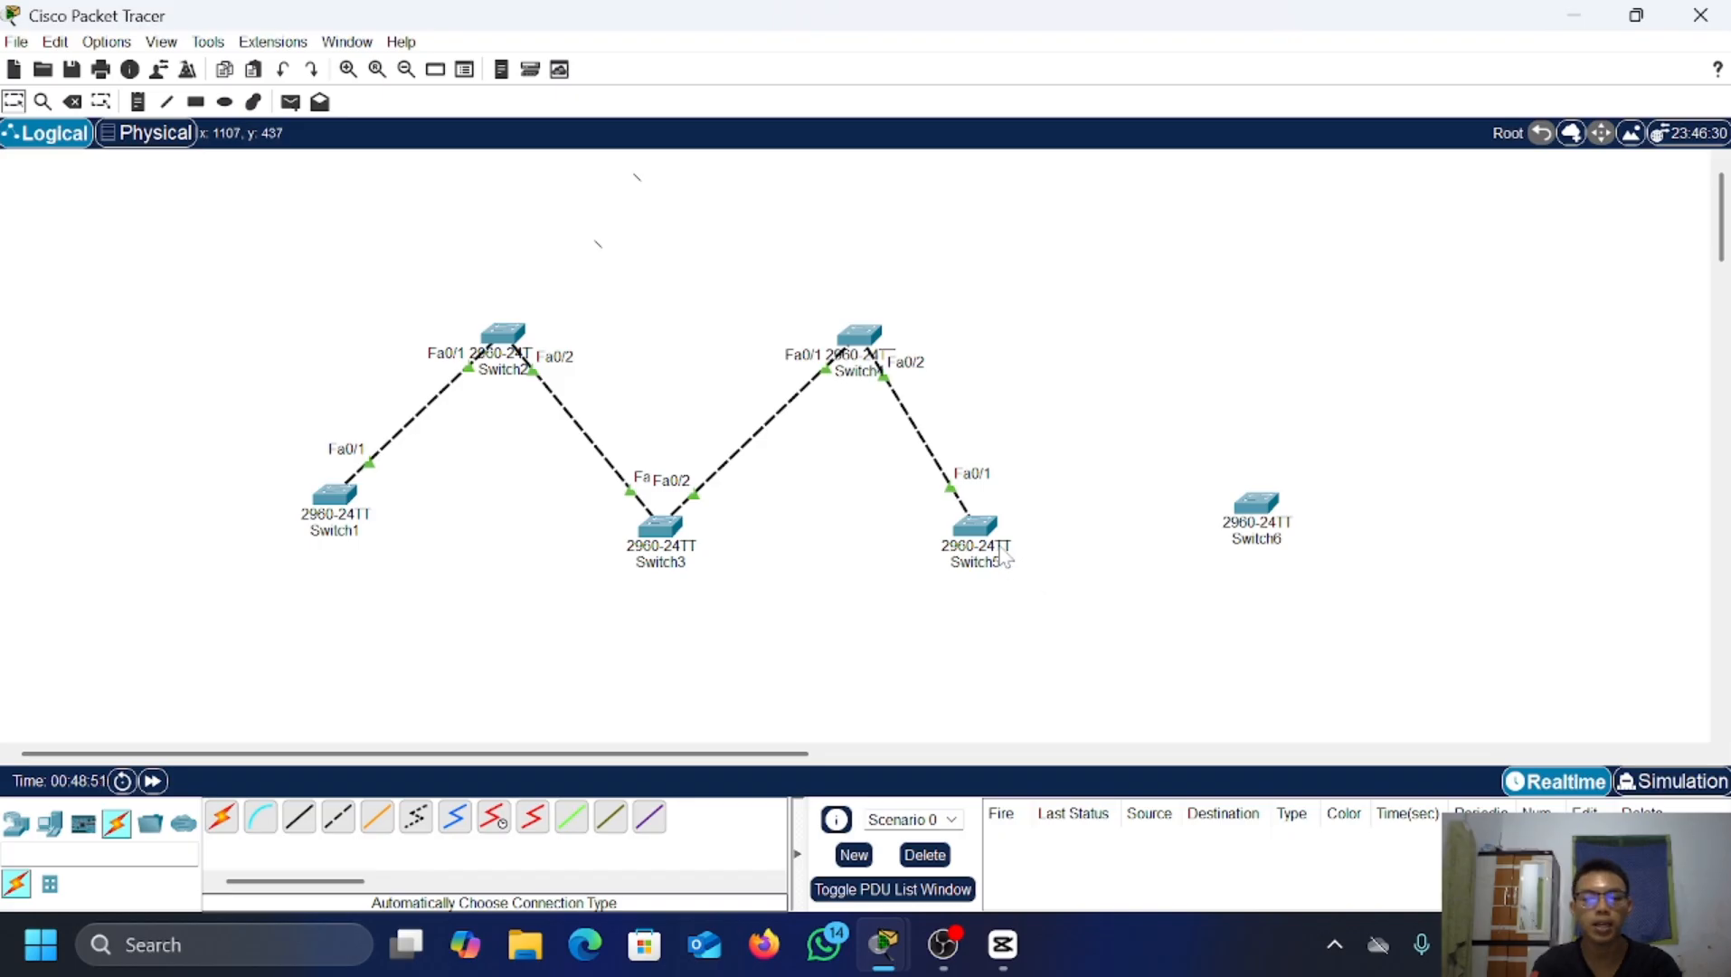
Step: Bring Switch5's CLI to global config mode and list its VLANs with do show vlan brief
{"action": "left_click", "coordinate": [984, 527]}
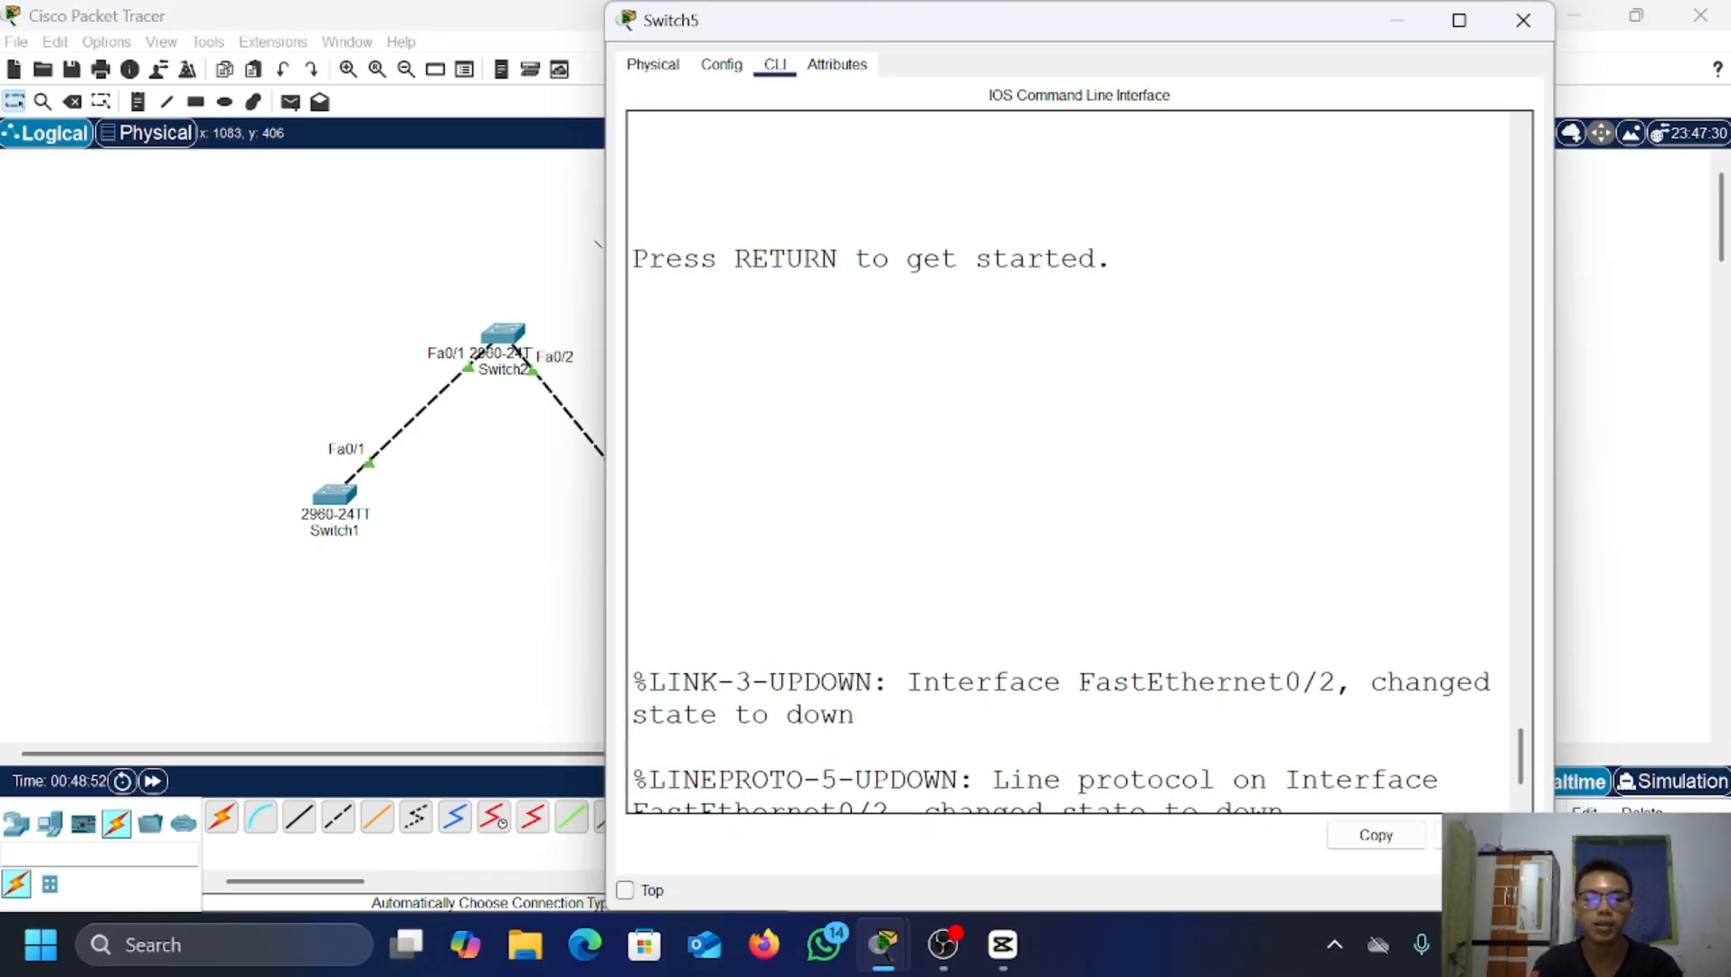
{"action": "key", "text": "Return"}
{"action": "key", "text": "Return"}
{"action": "type", "text": "em"}
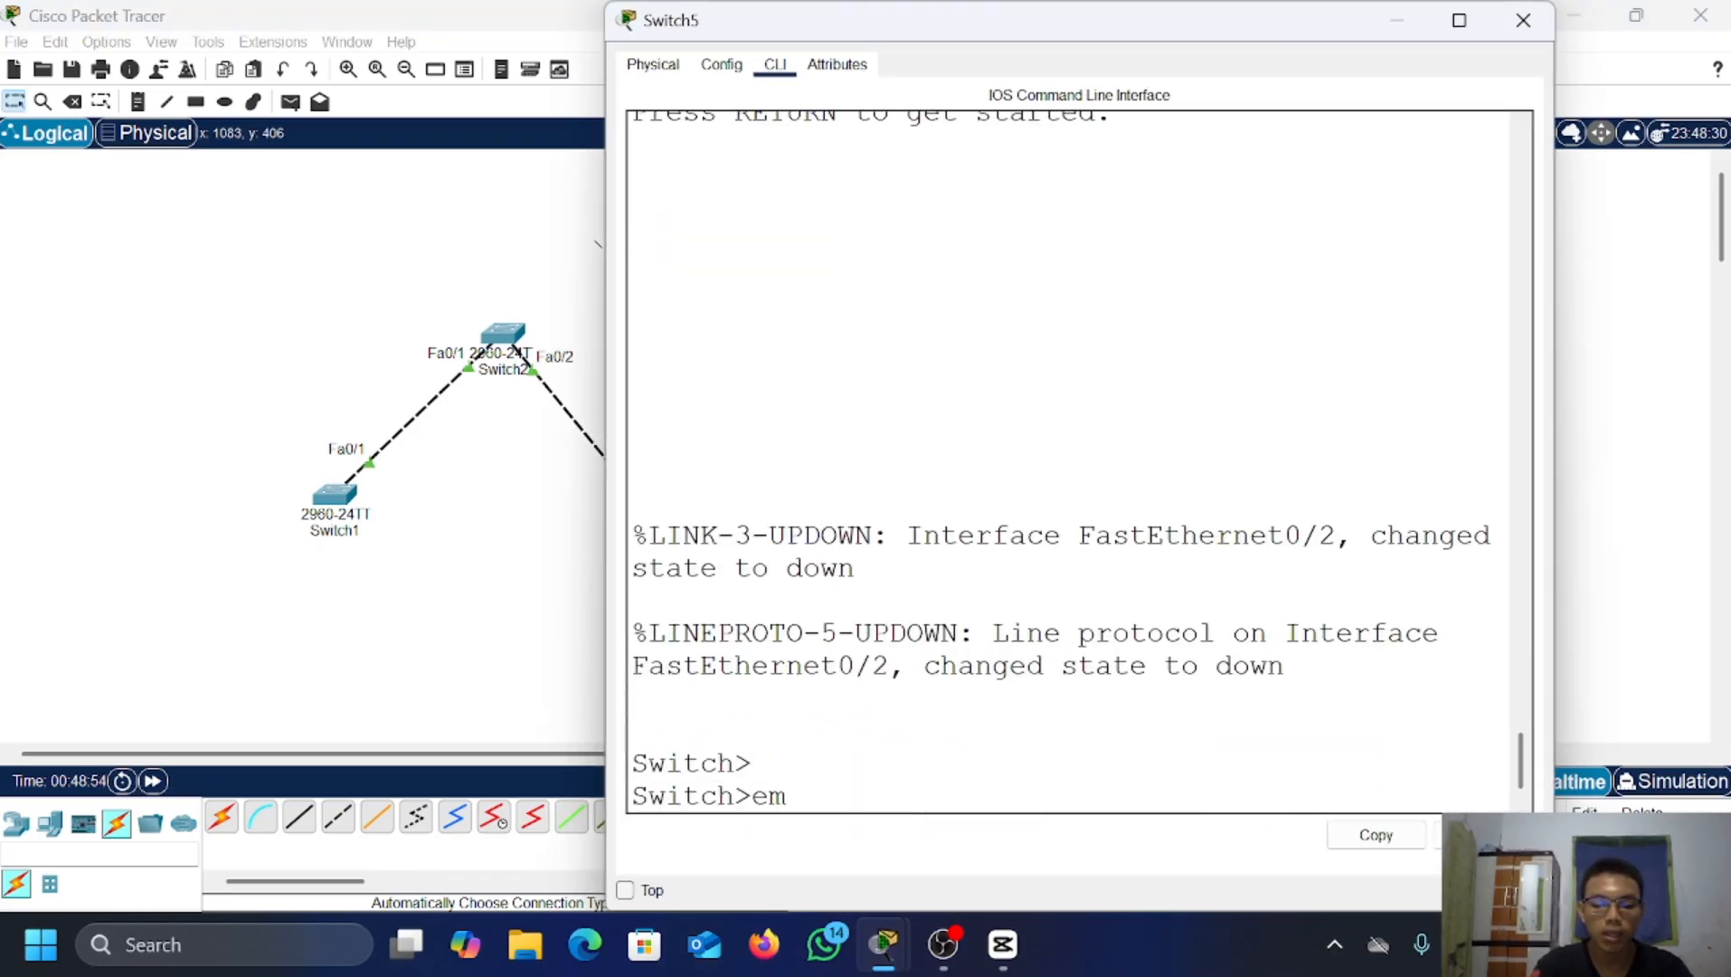
{"action": "key", "text": "BackSpace"}
{"action": "type", "text": "na"}
{"action": "key", "text": "Return"}
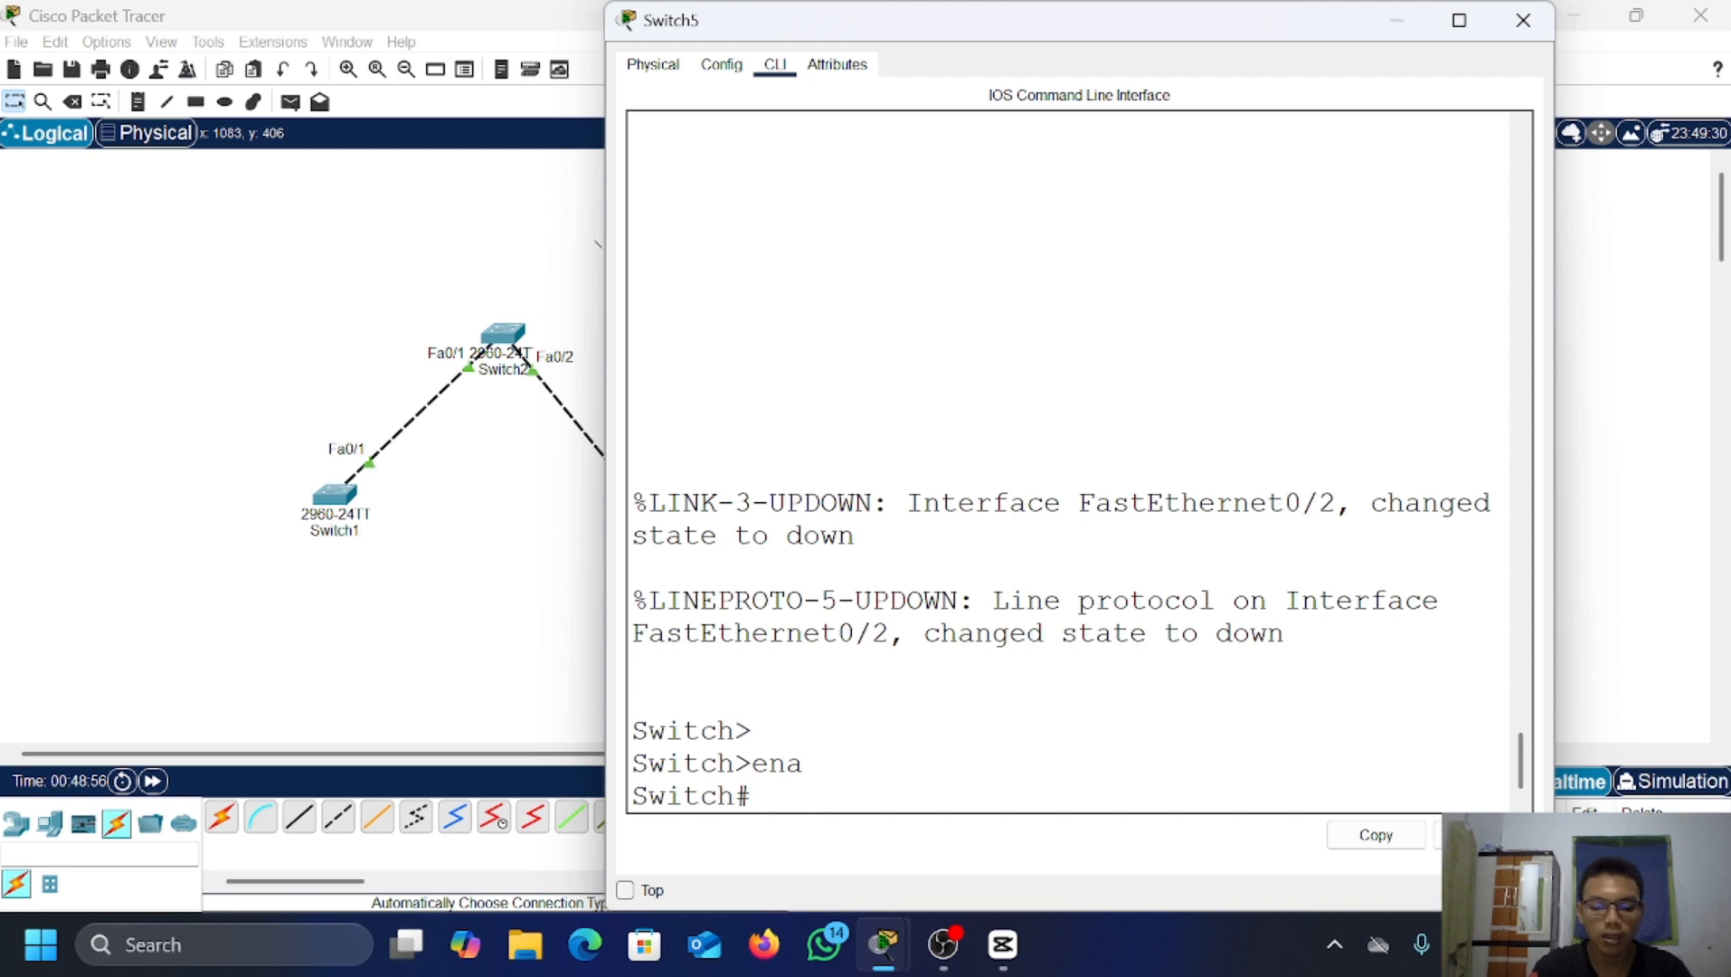
{"action": "type", "text": "conf t"}
{"action": "key", "text": "Return"}
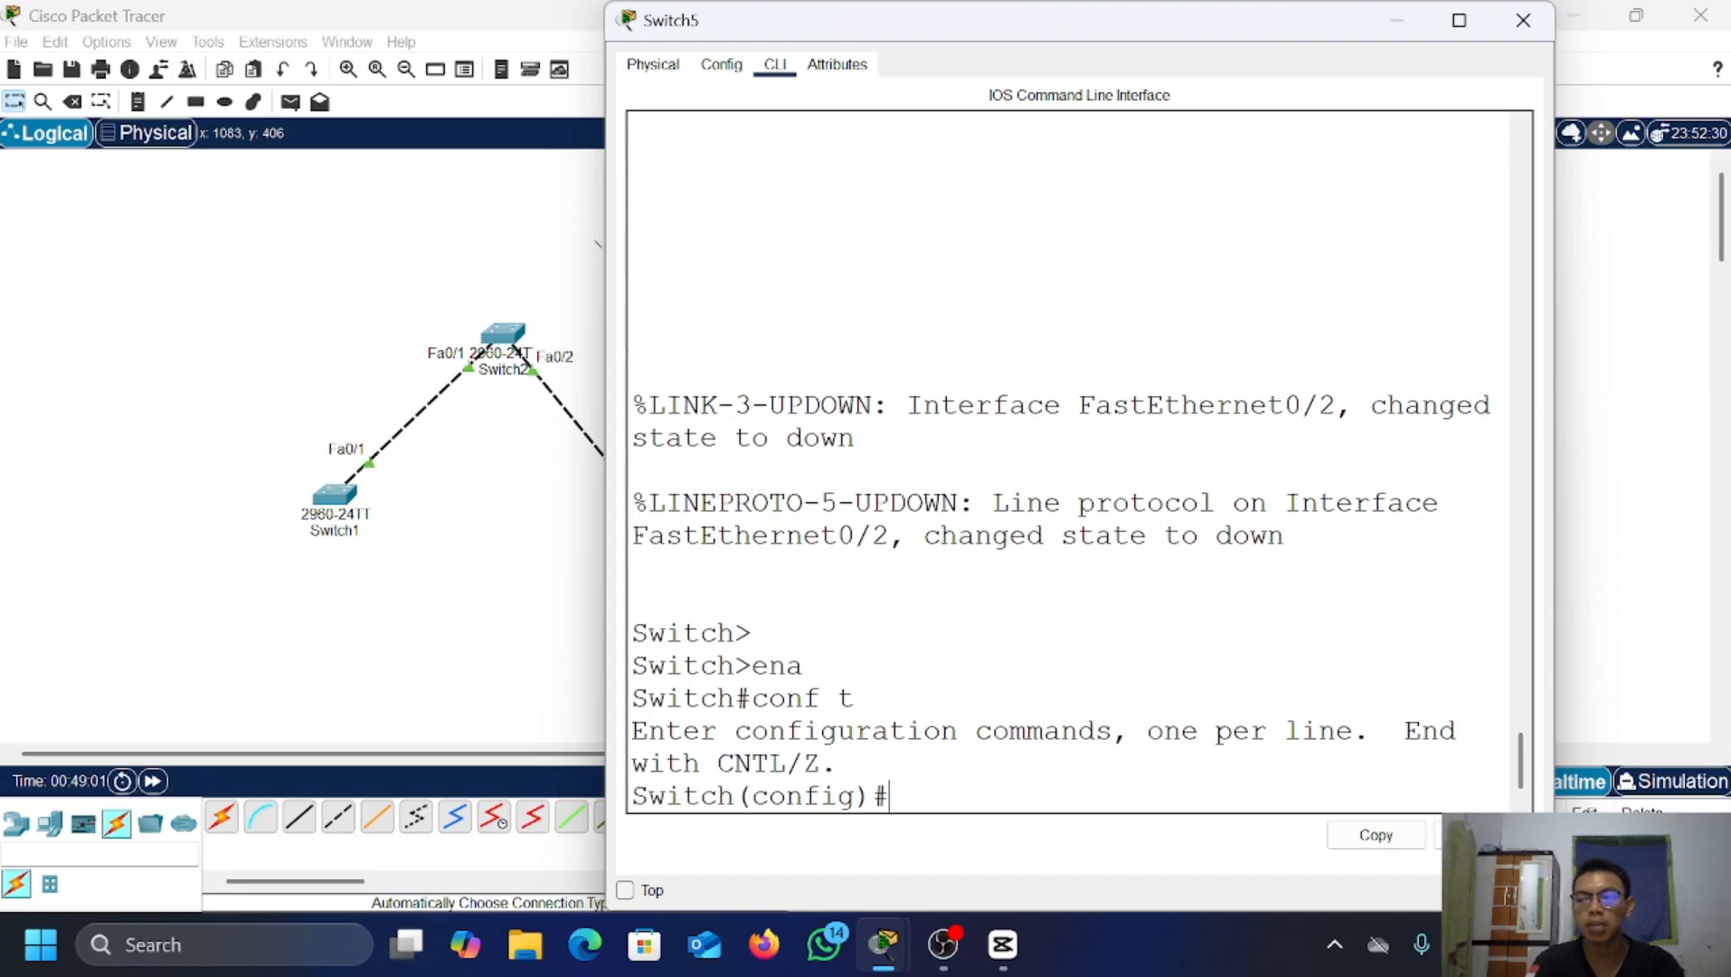
{"action": "type", "text": "do sho"}
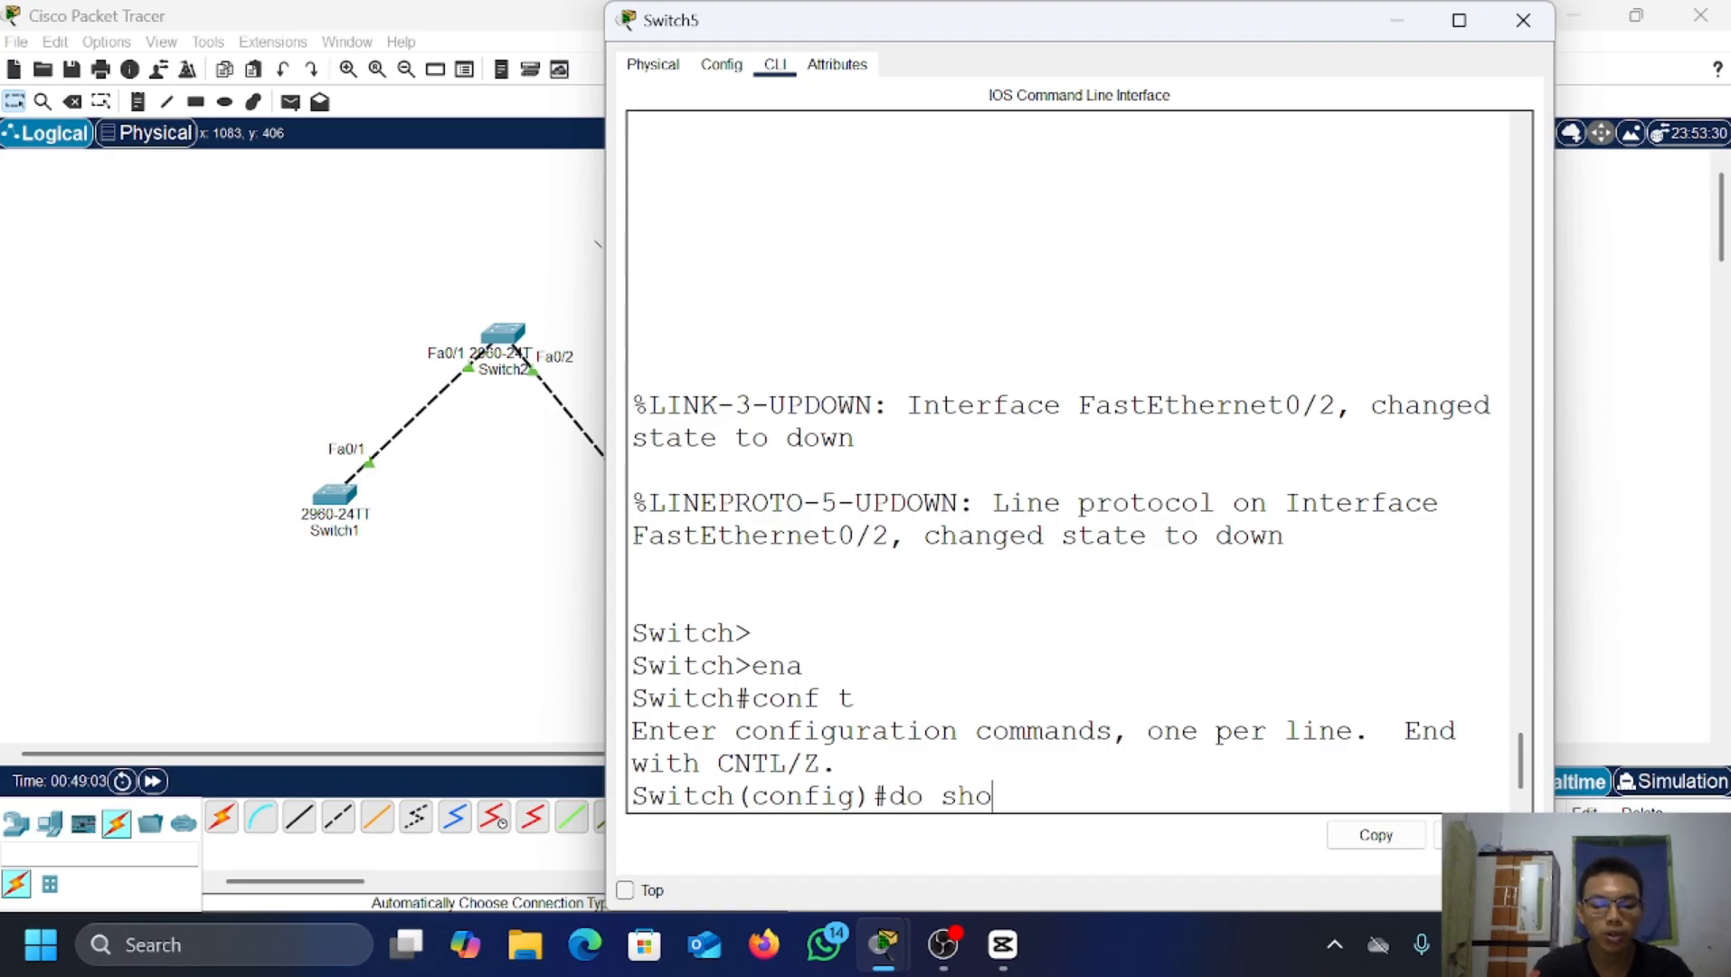
{"action": "type", "text": "w vlan br"}
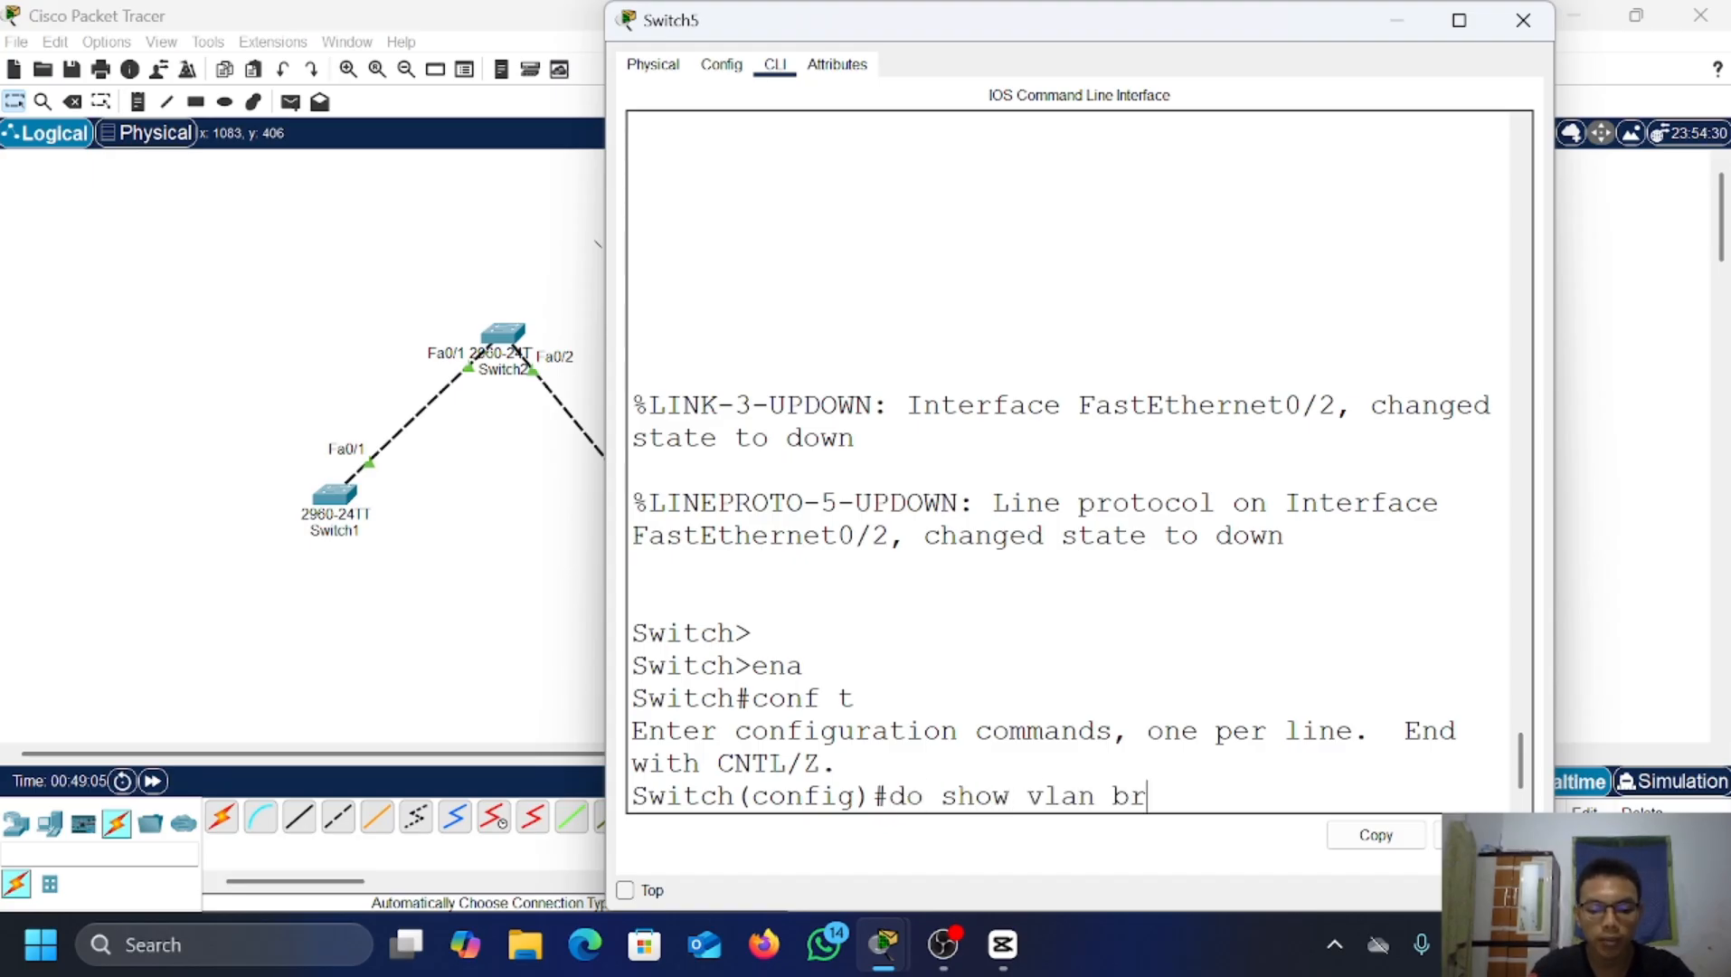
{"action": "type", "text": "ief"}
{"action": "key", "text": "Return"}
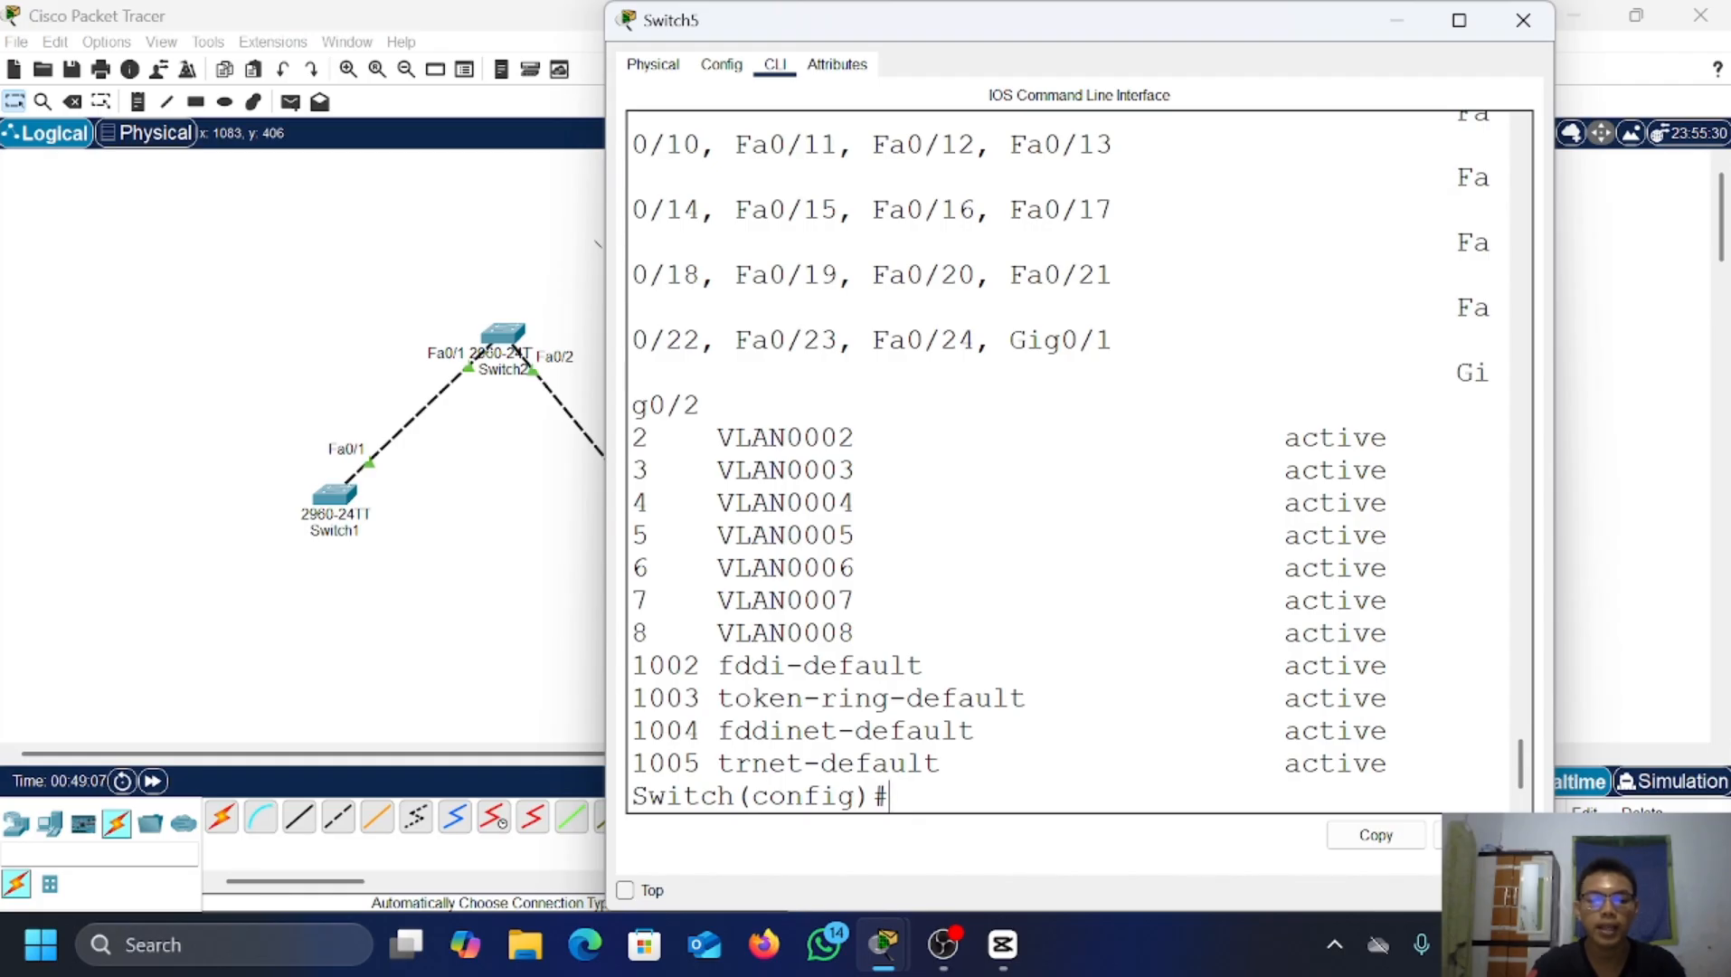
Step: Delete VLANs 2, 3, 4 and 5 on Switch5 with no vlan commands
{"action": "type", "text": "no vlan"}
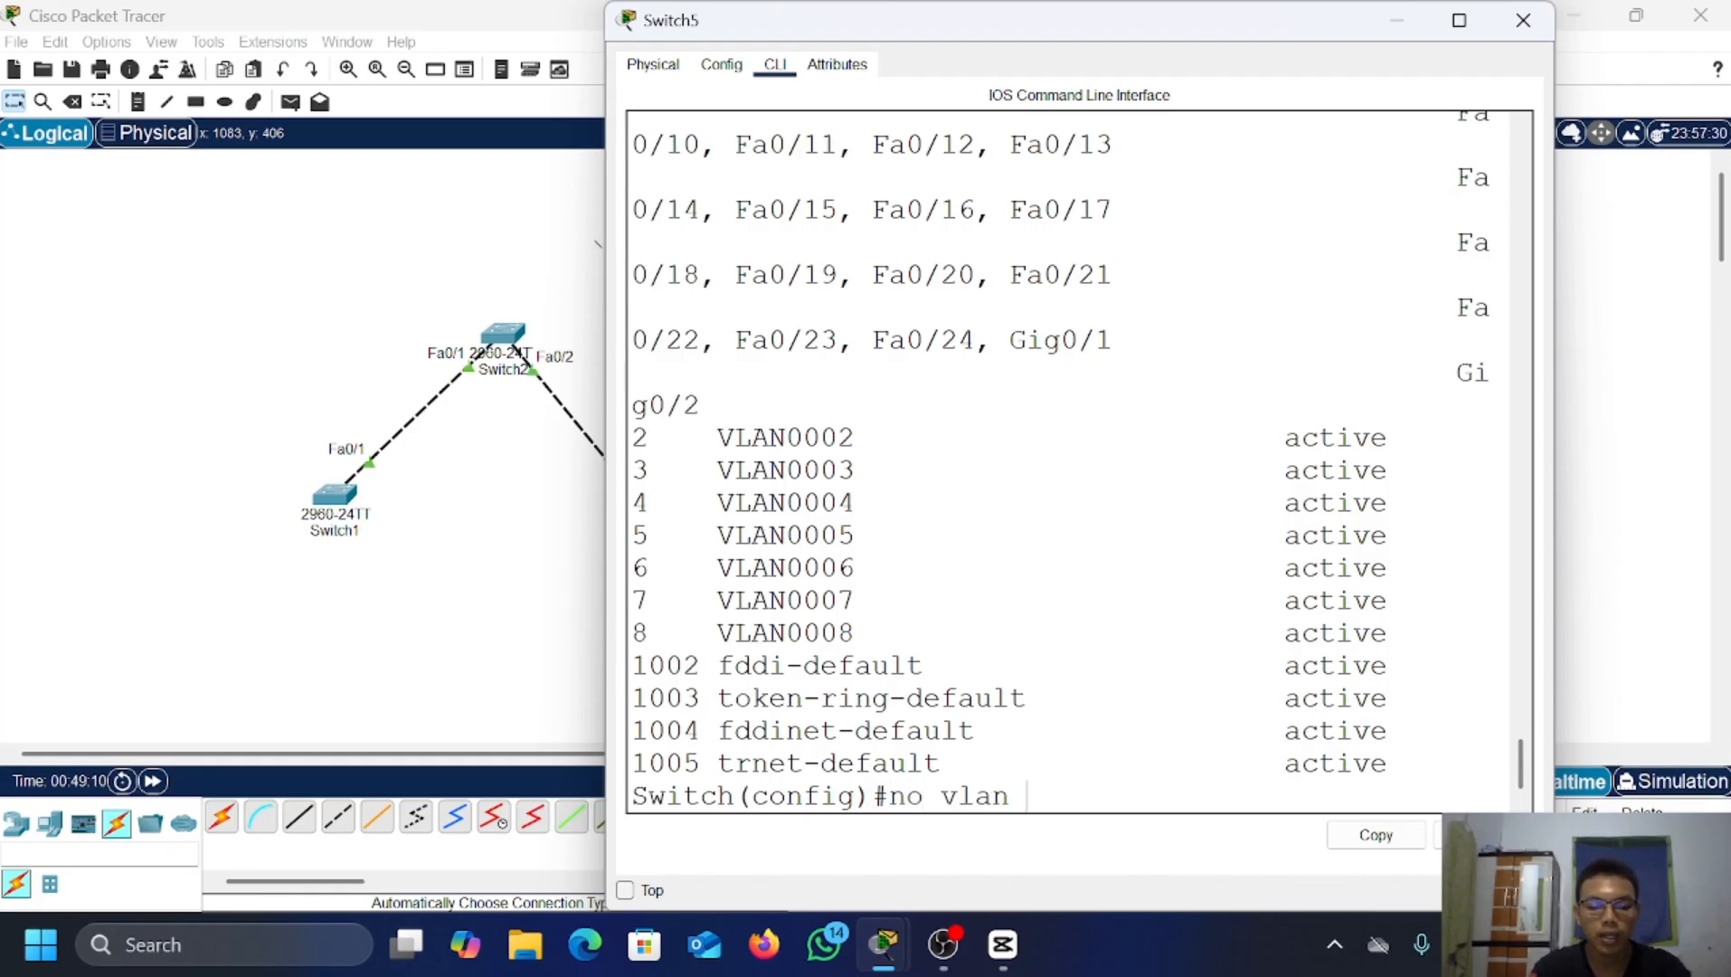
{"action": "type", "text": " 2"}
{"action": "key", "text": "Return"}
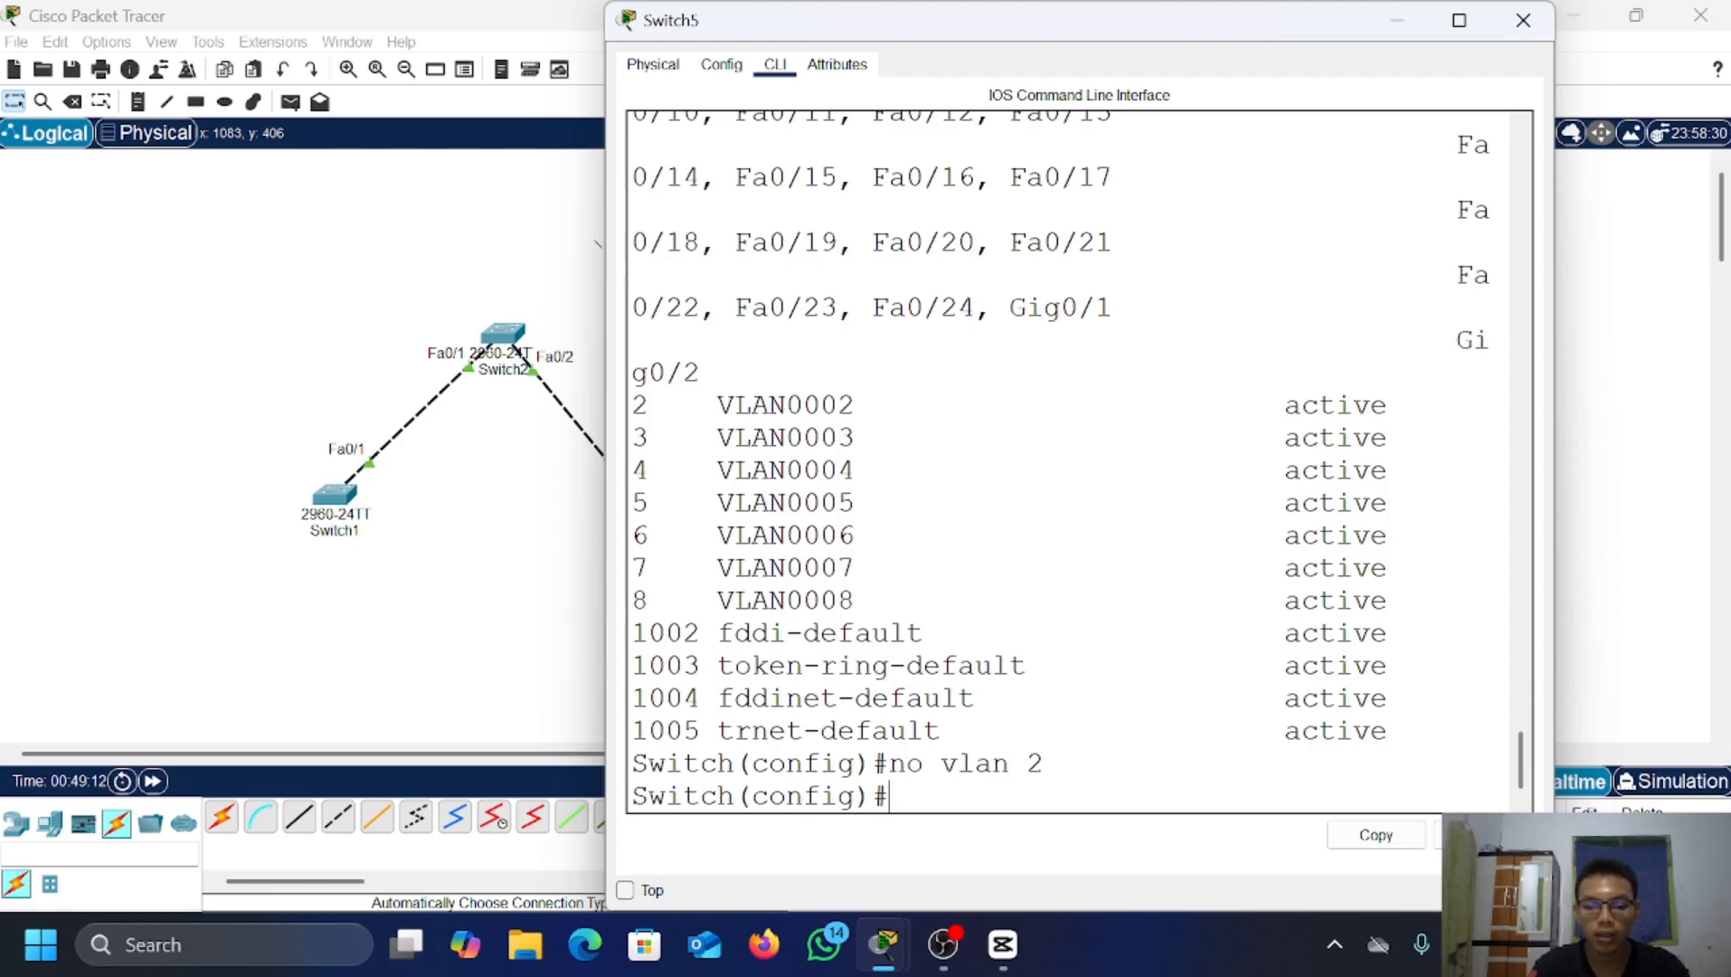
{"action": "key", "text": "Up"}
{"action": "key", "text": "BackSpace"}
{"action": "type", "text": "3"}
{"action": "key", "text": "Return"}
{"action": "key", "text": "Up"}
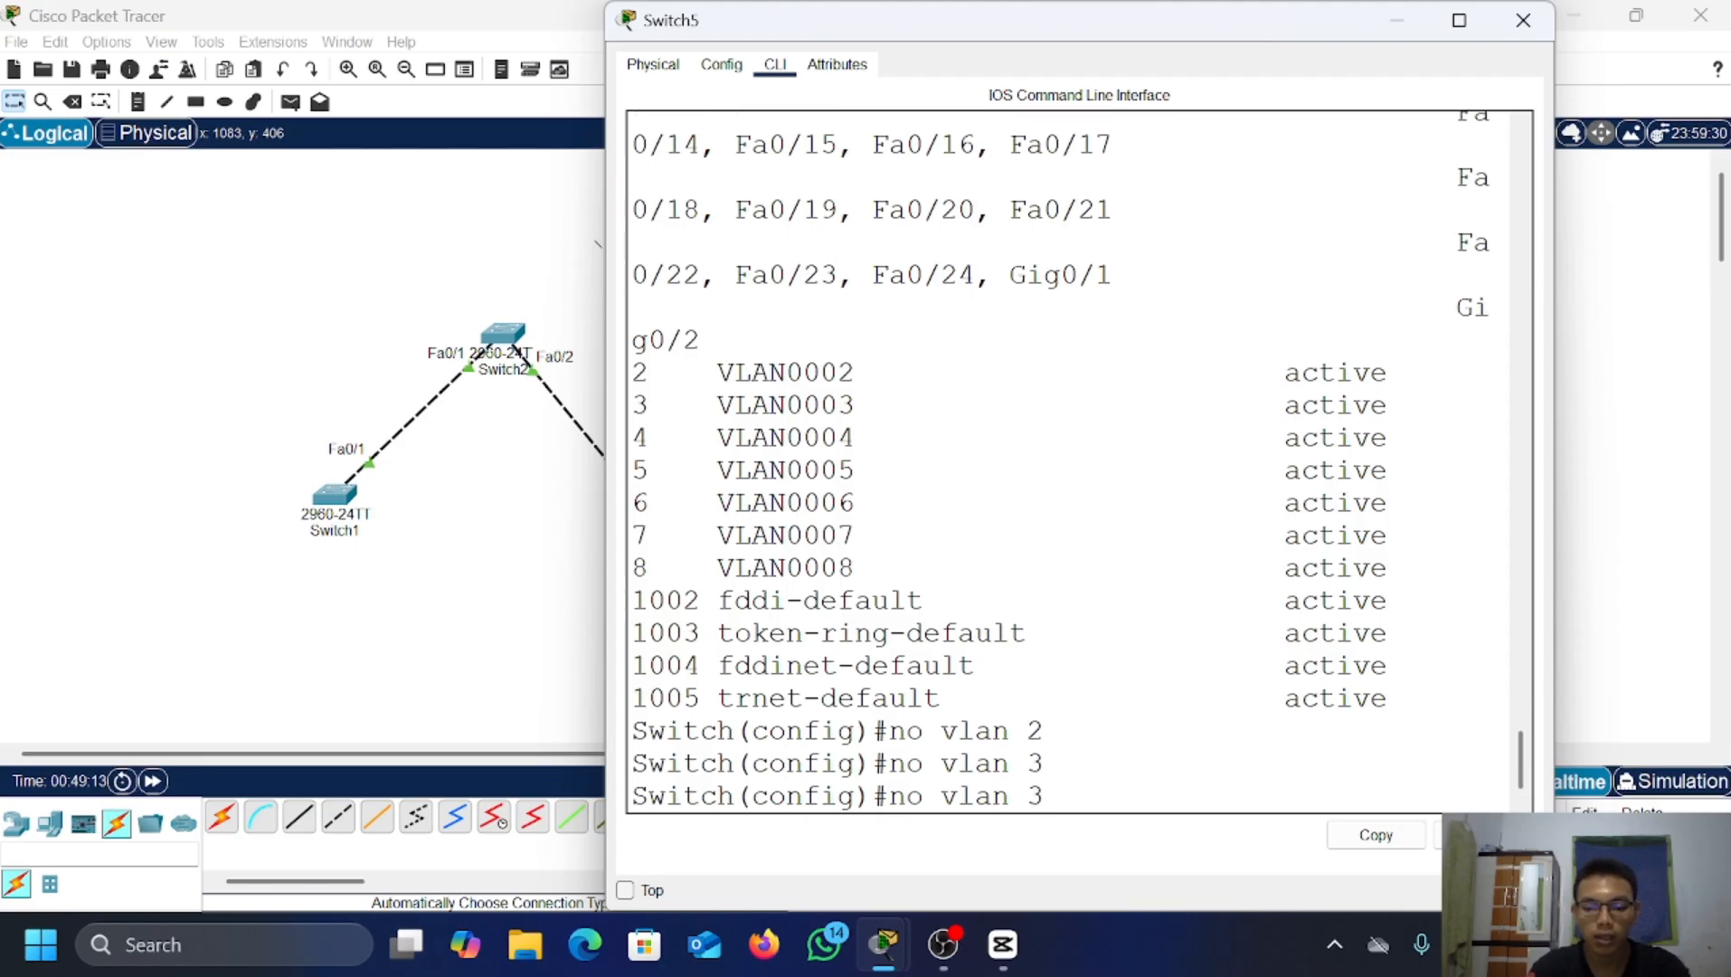
{"action": "key", "text": "BackSpace"}
{"action": "type", "text": "4"}
{"action": "key", "text": "Return"}
{"action": "key", "text": "Up"}
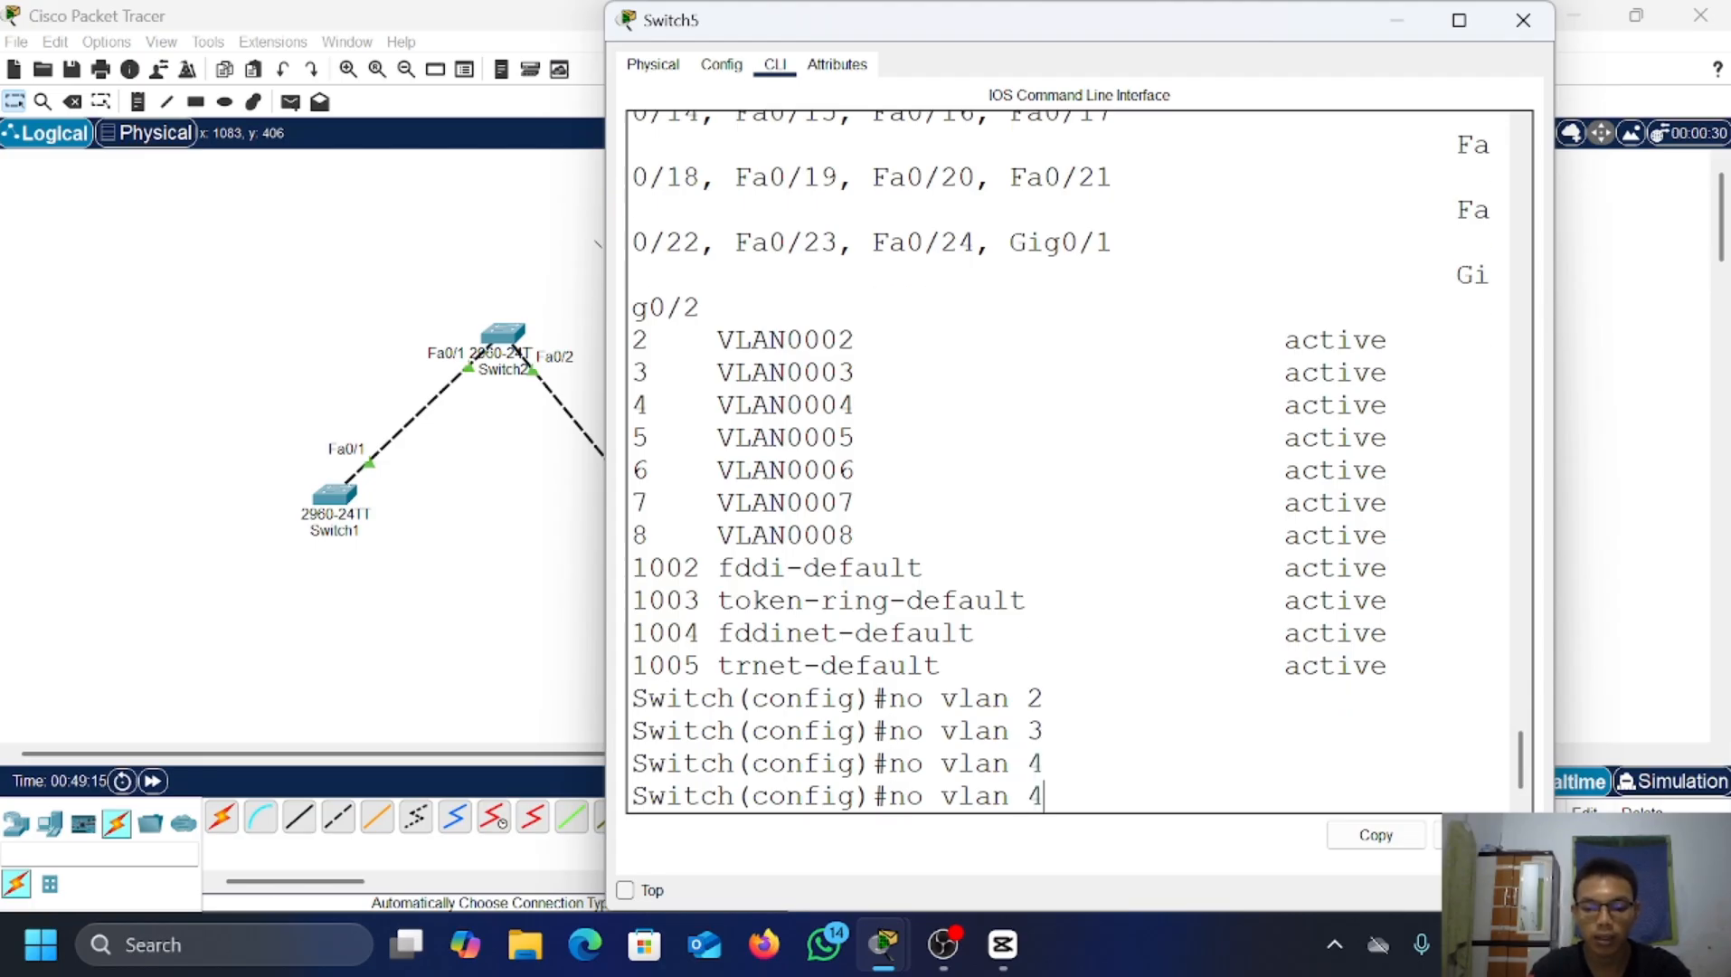
{"action": "key", "text": "BackSpace"}
{"action": "type", "text": "5"}
{"action": "key", "text": "Return"}
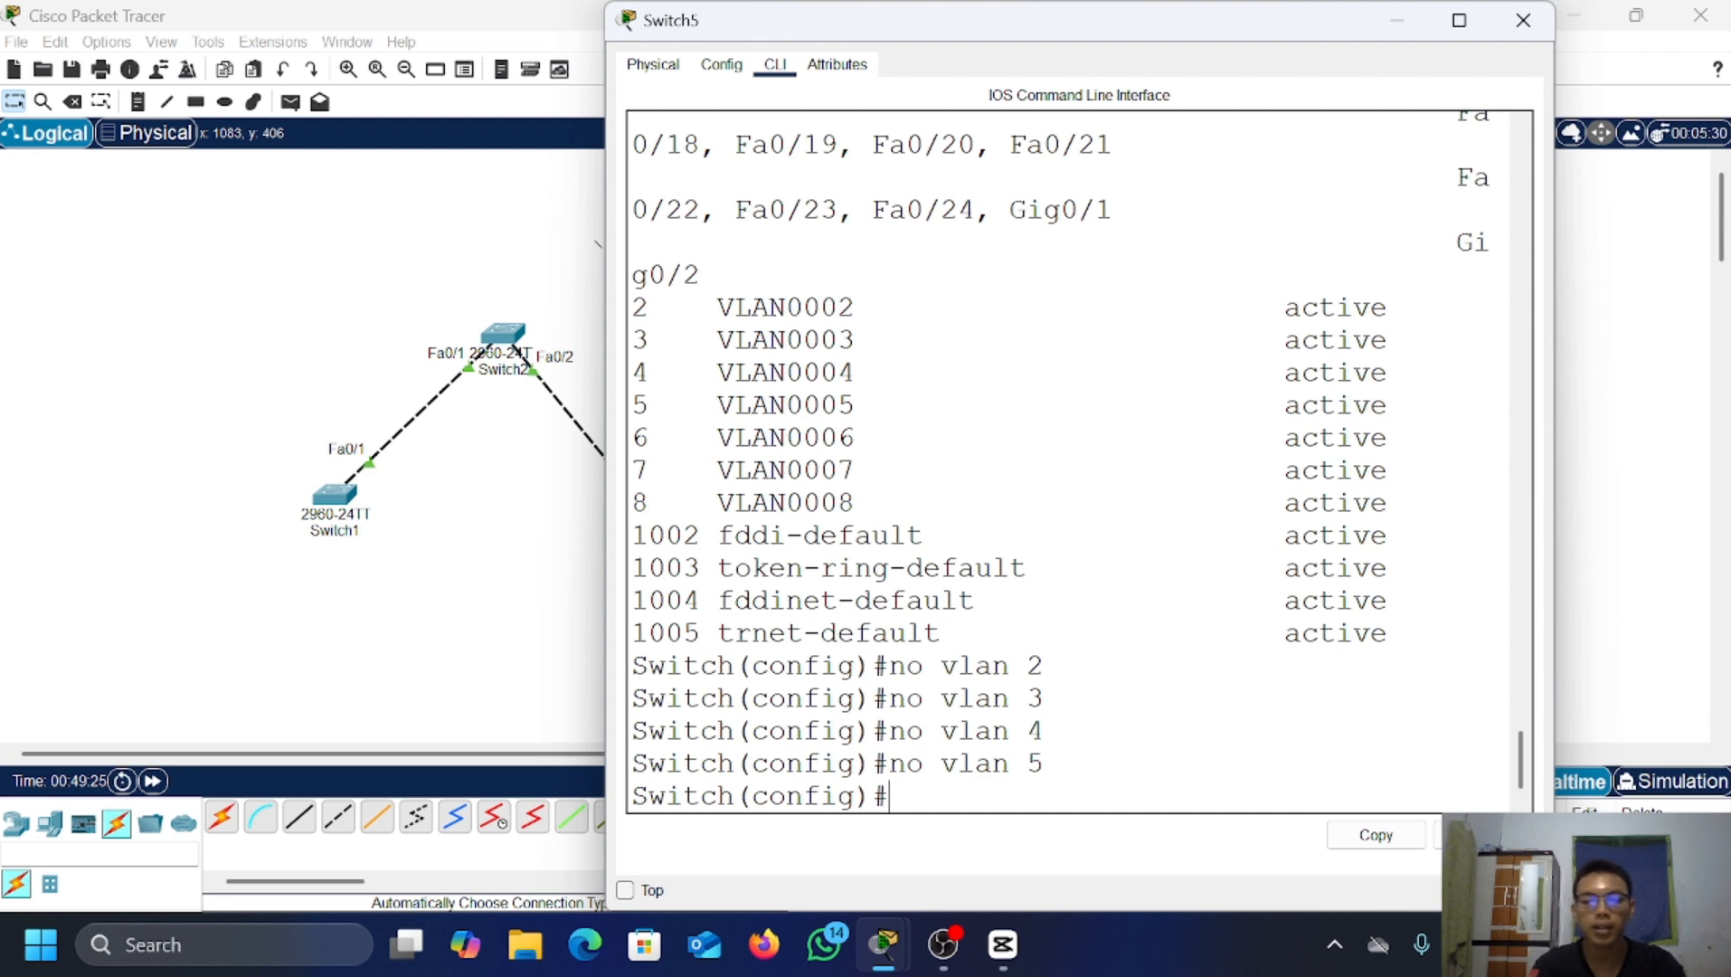
{"action": "type", "text": "do sho"}
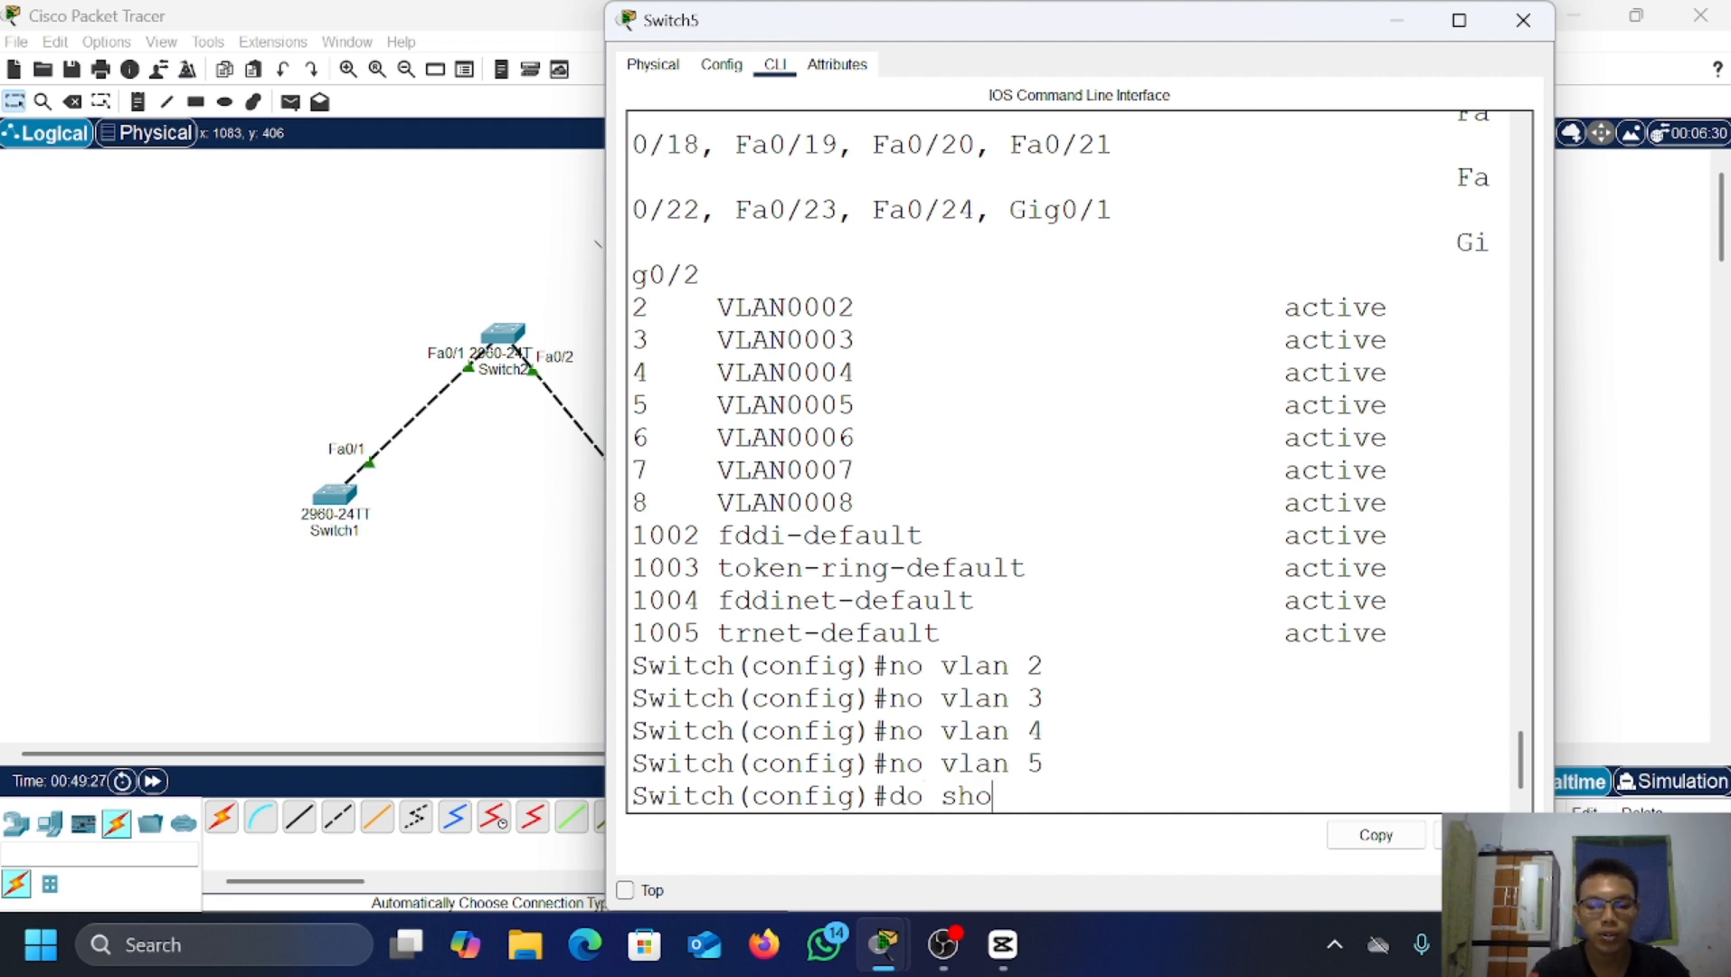
{"action": "type", "text": "w vlan brife"}
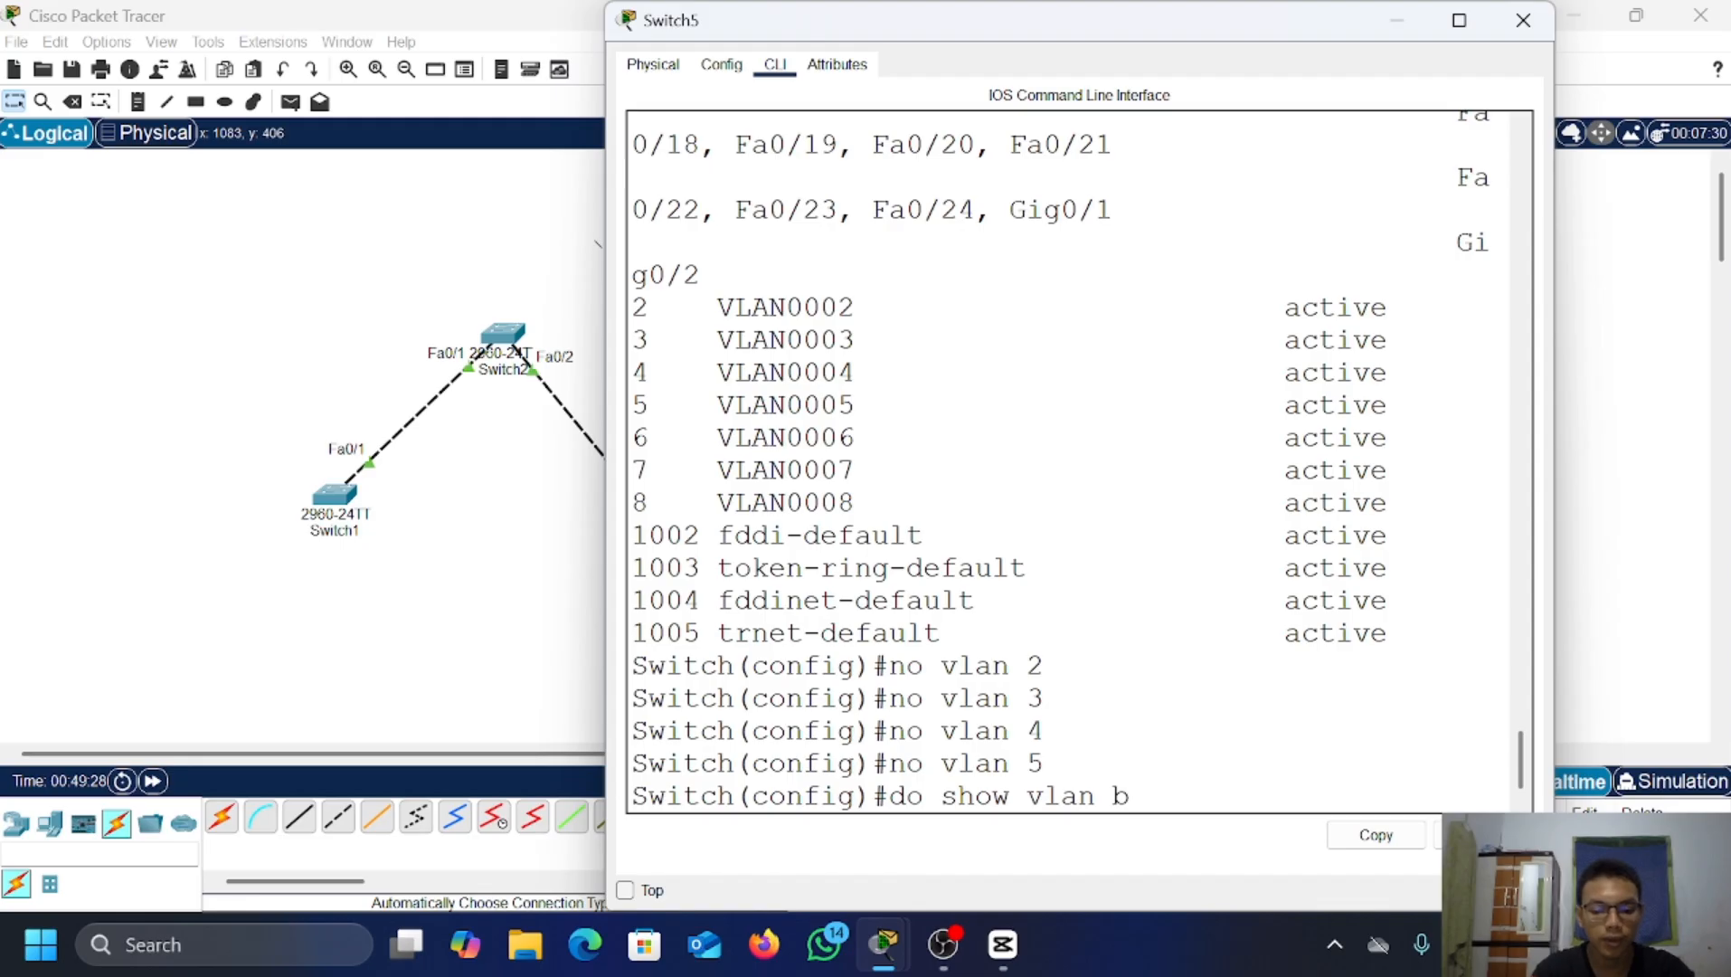
Step: List Switch5's remaining VLANs, now only VLANs 6–8 beyond the defaults
{"action": "key", "text": "BackSpace"}
{"action": "key", "text": "BackSpace"}
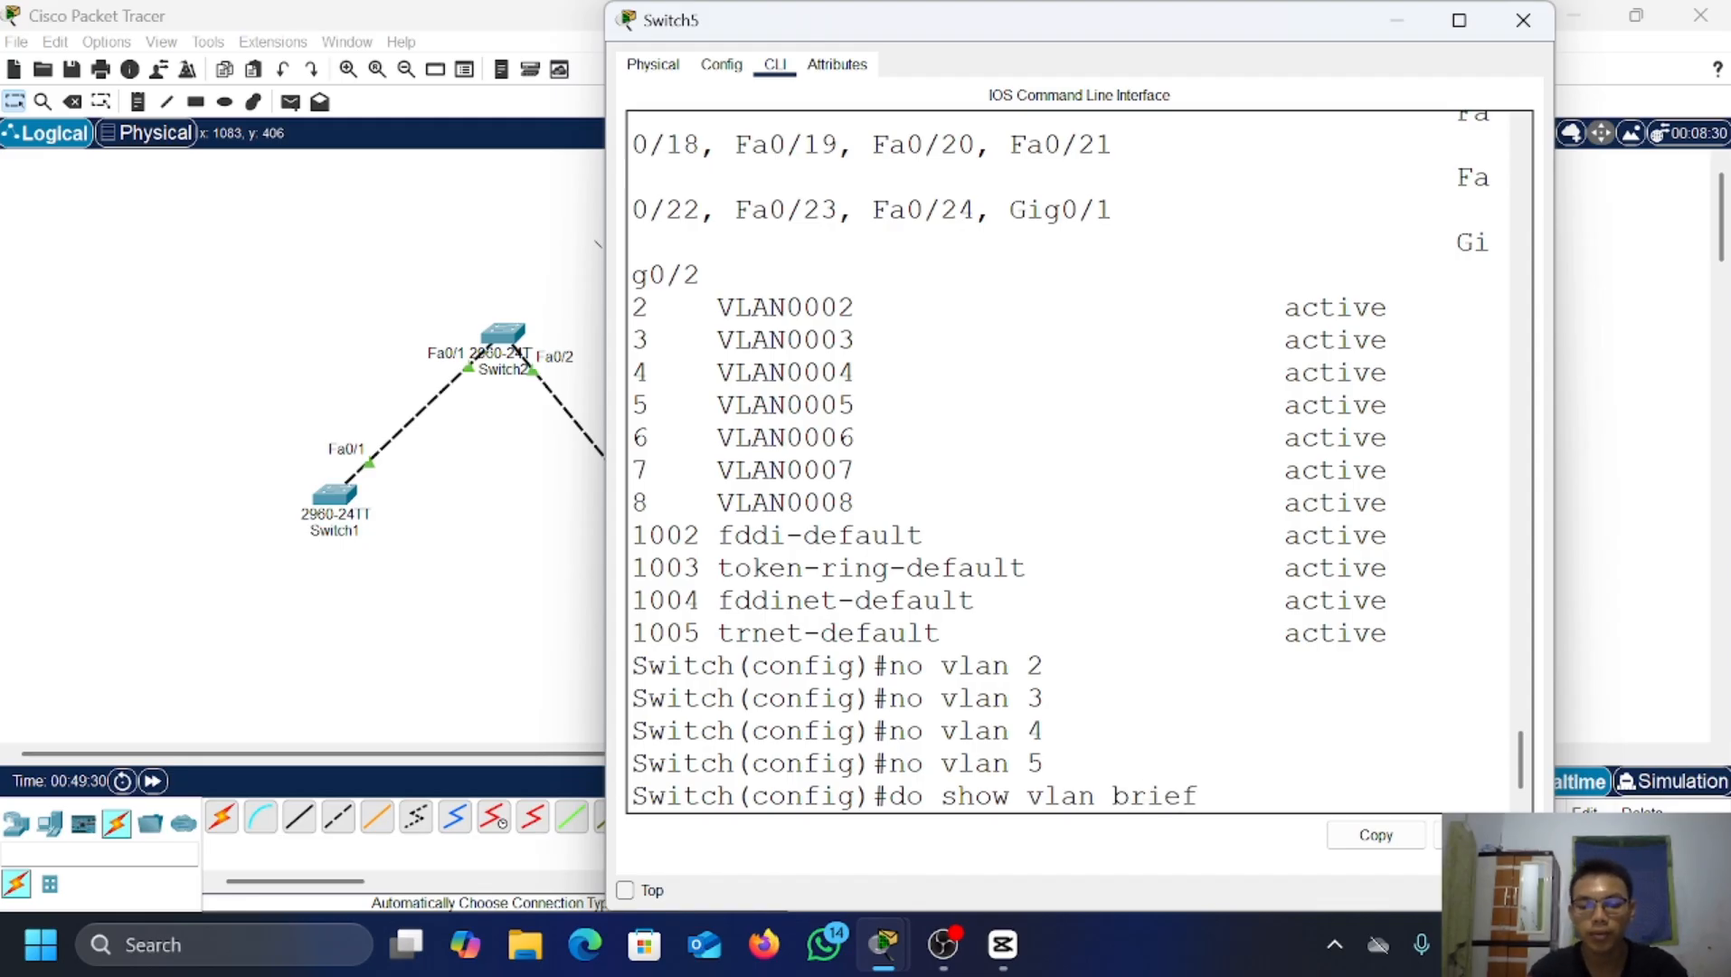
{"action": "type", "text": "ef"}
{"action": "key", "text": "Return"}
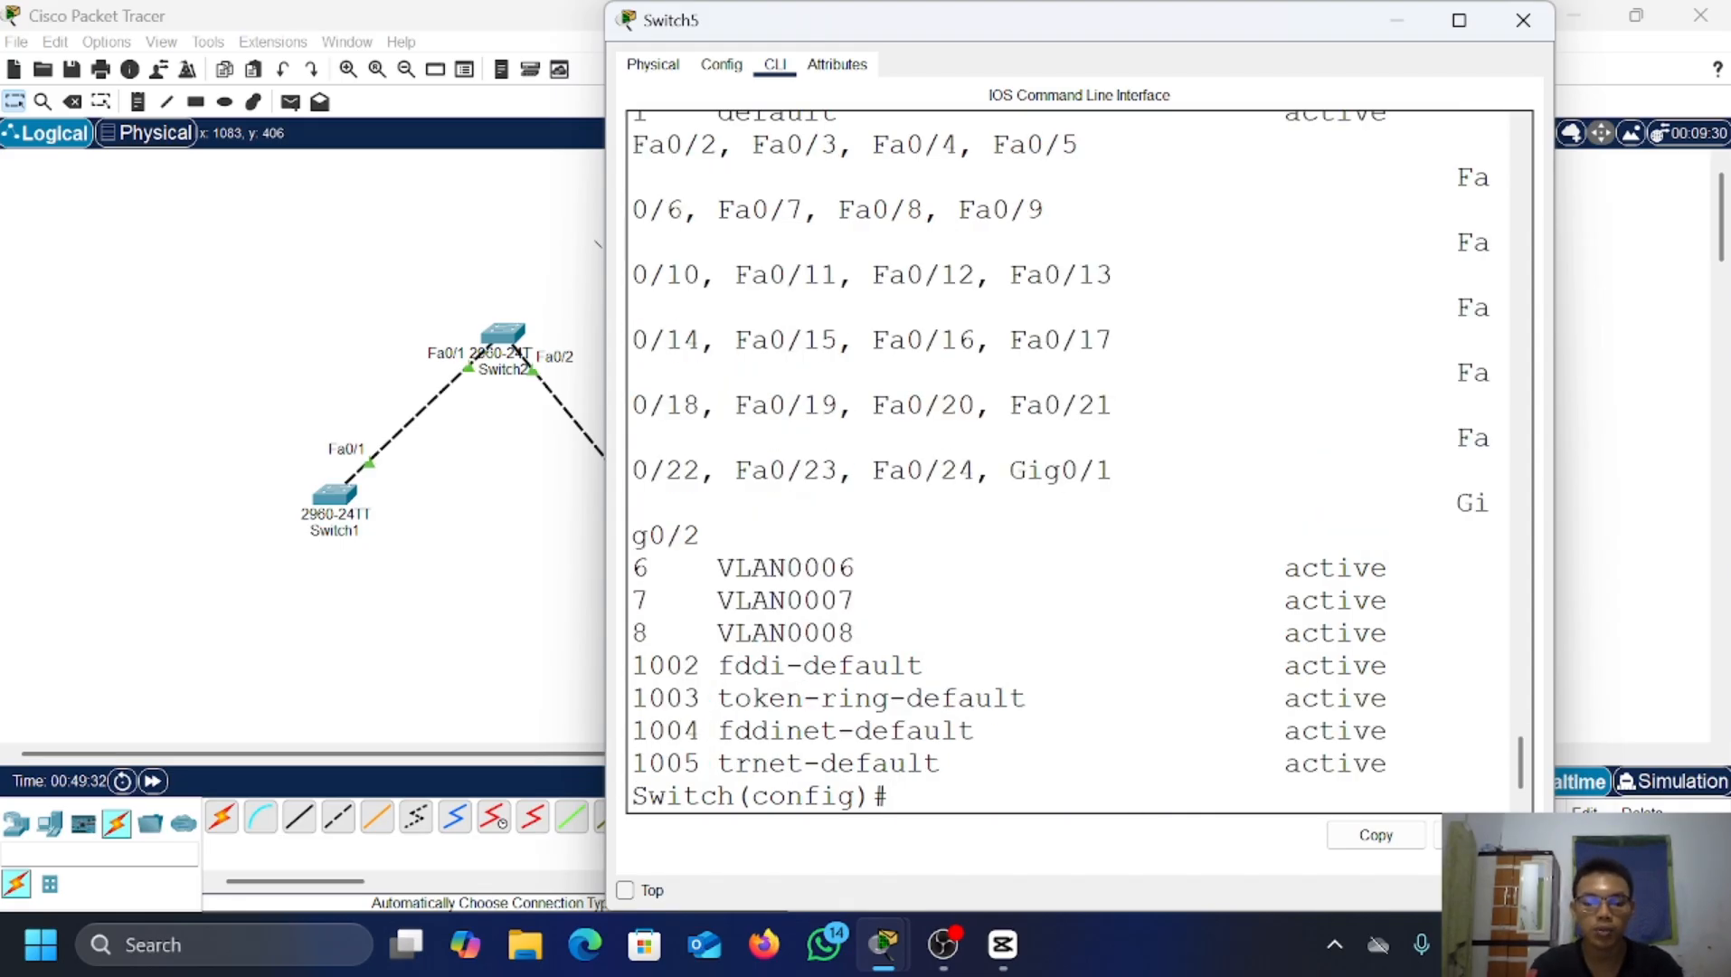
Step: Show Switch5's VTP status (Server mode, revision 11) and close its window
{"action": "type", "text": "dp"}
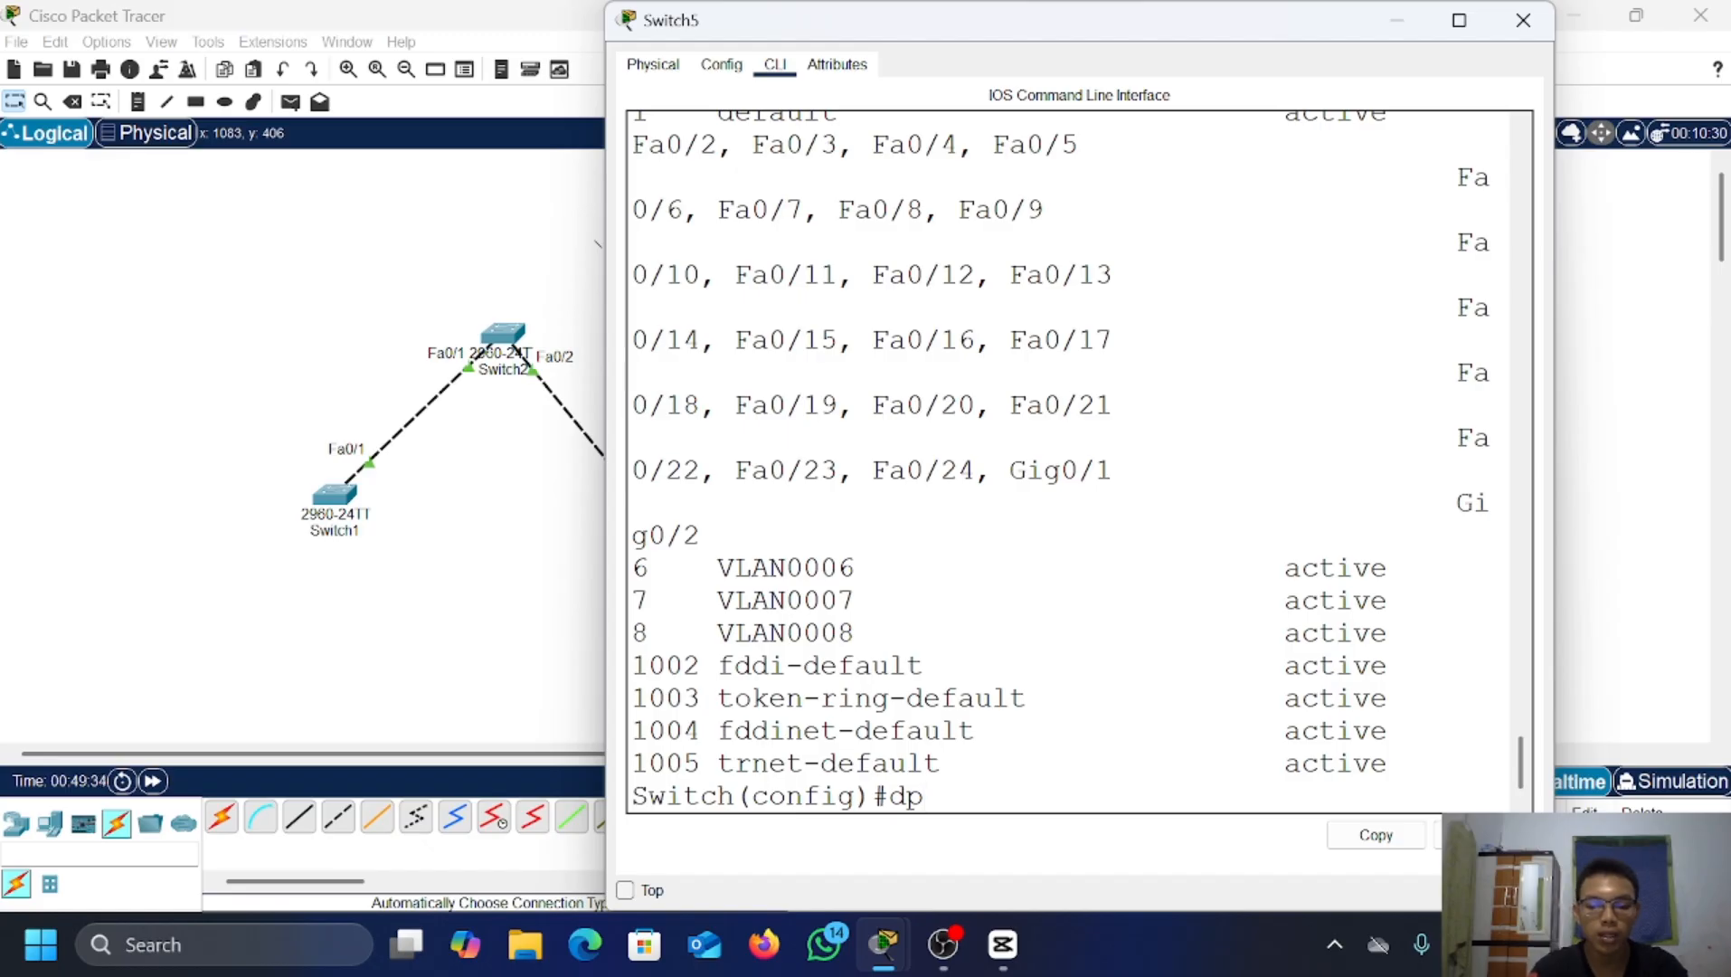
{"action": "key", "text": "BackSpace"}
{"action": "type", "text": "o shwo"}
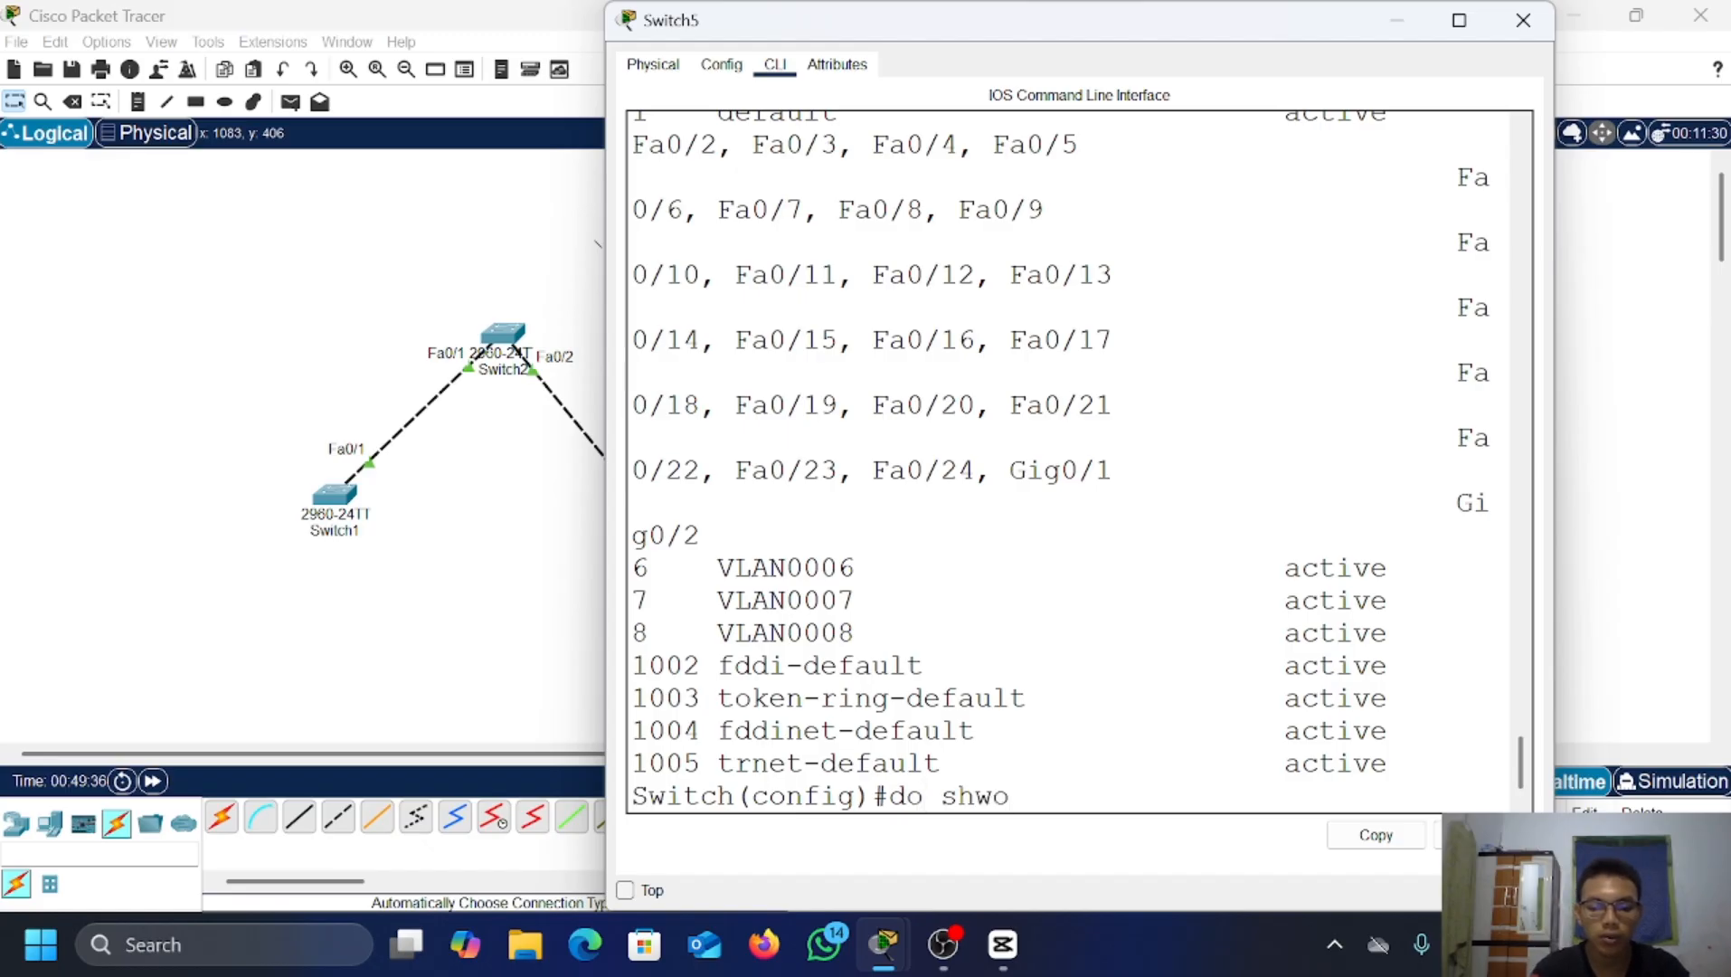
{"action": "key", "text": "BackSpace"}
{"action": "key", "text": "BackSpace"}
{"action": "key", "text": "BackSpace"}
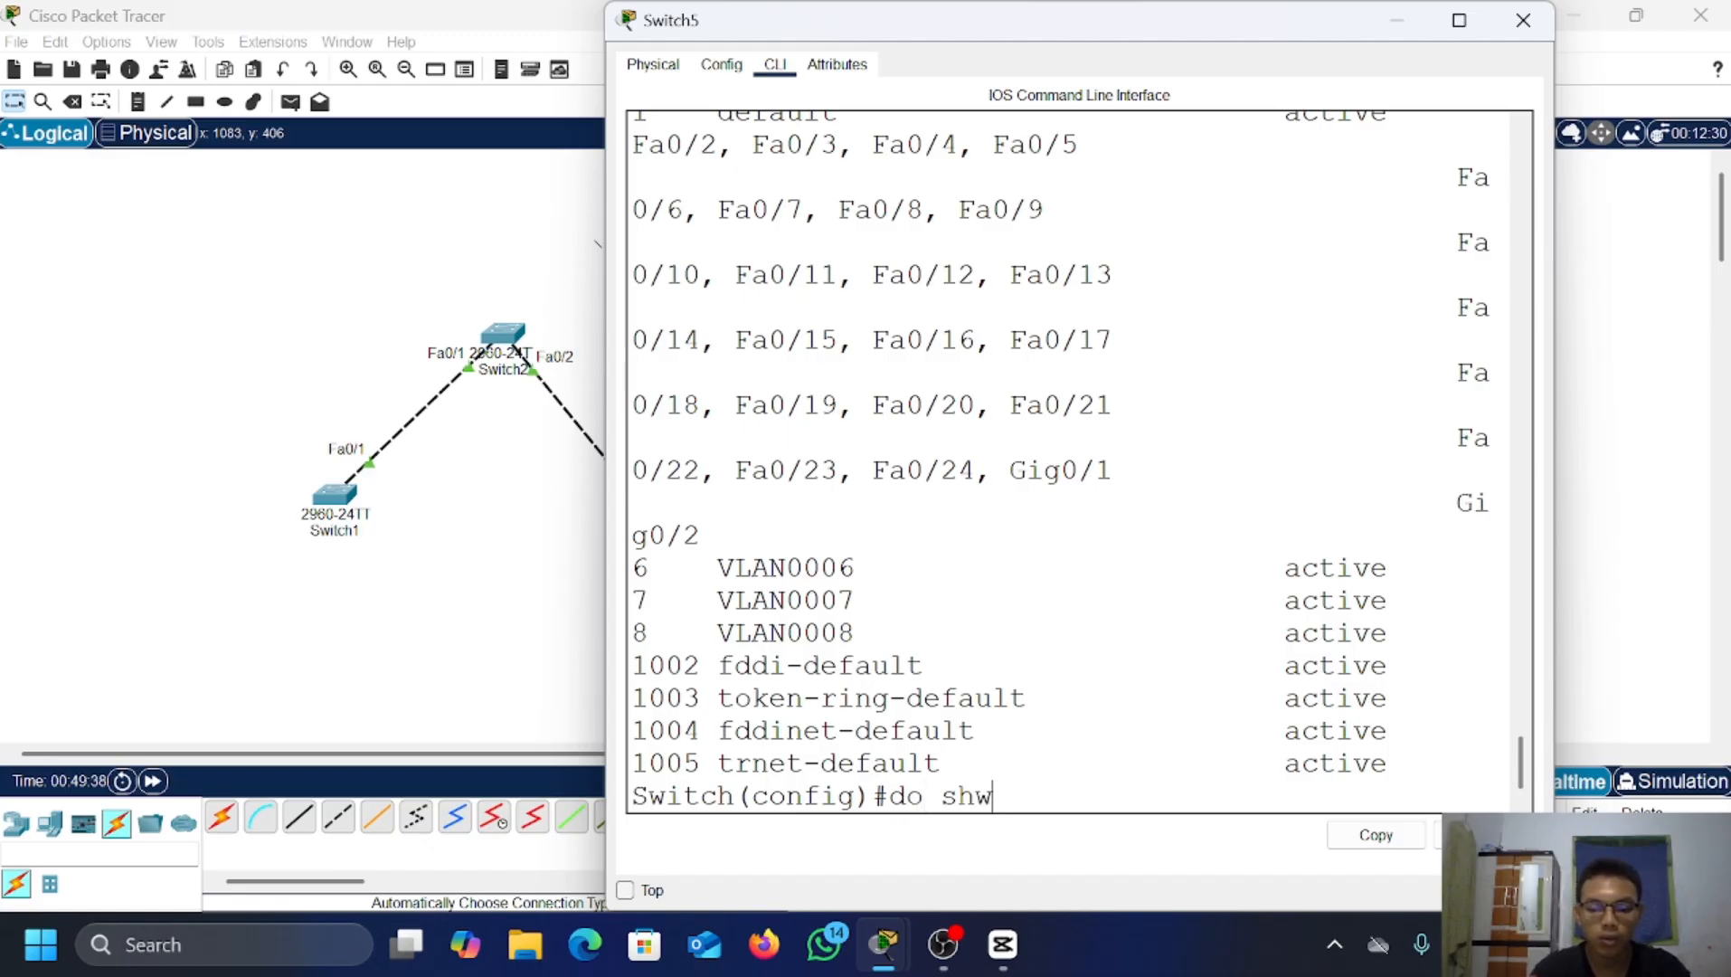
{"action": "type", "text": "ow vtp status"}
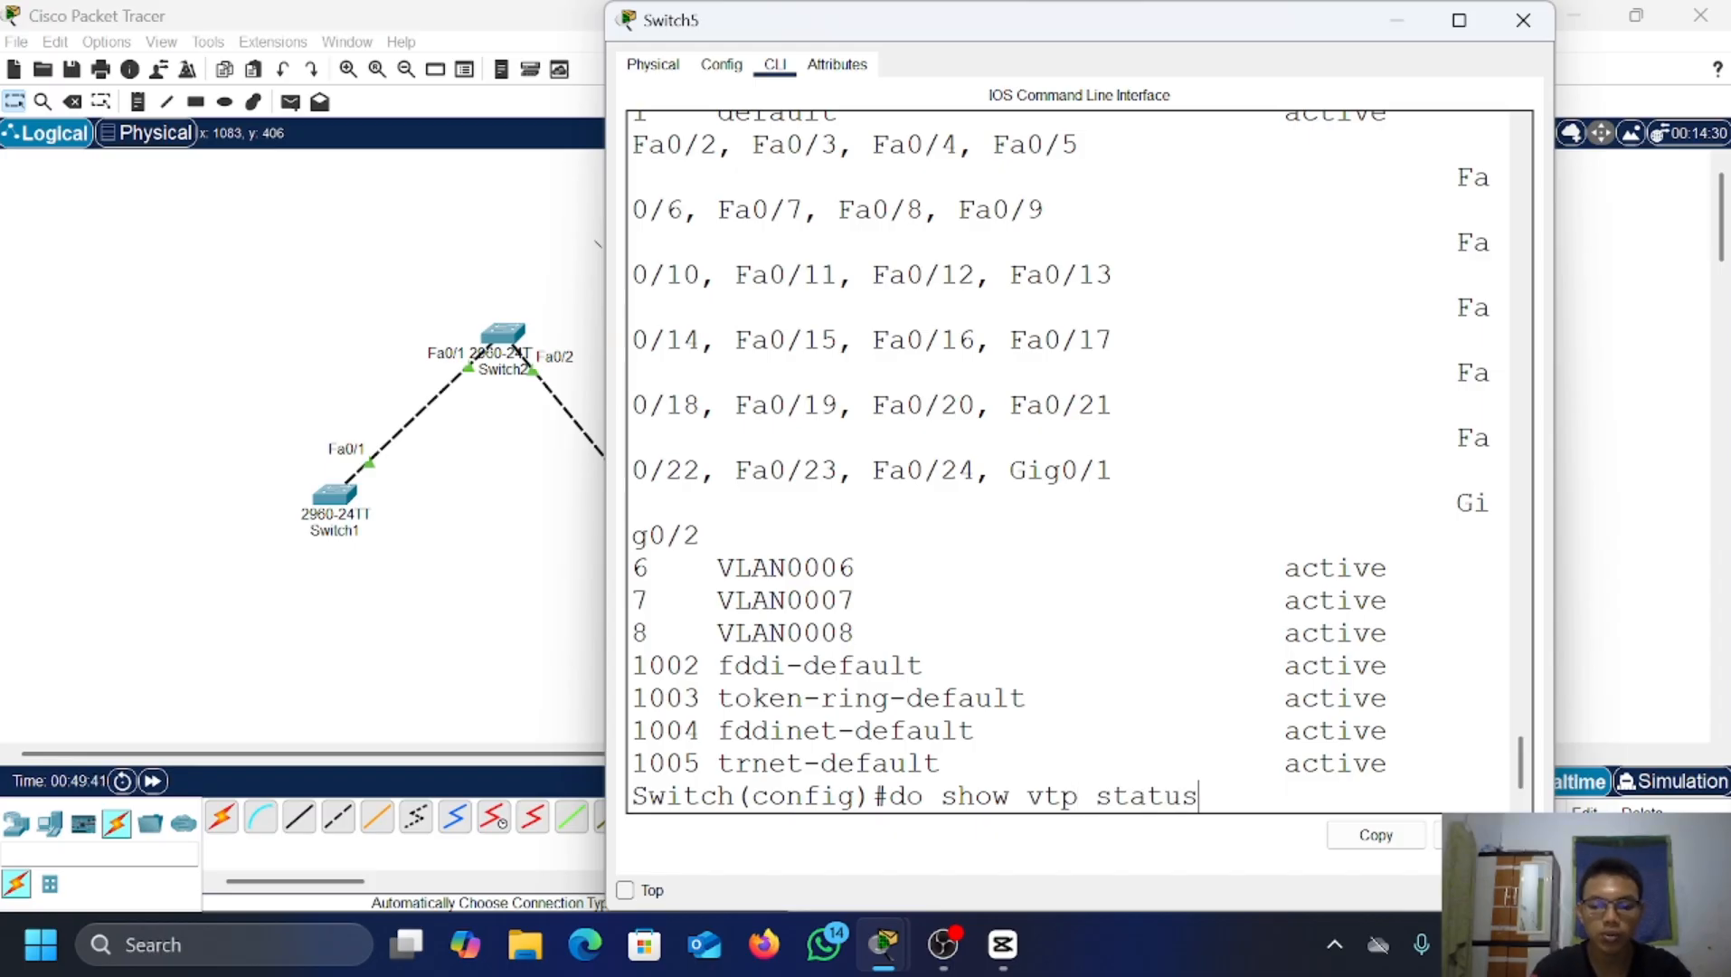
{"action": "key", "text": "Return"}
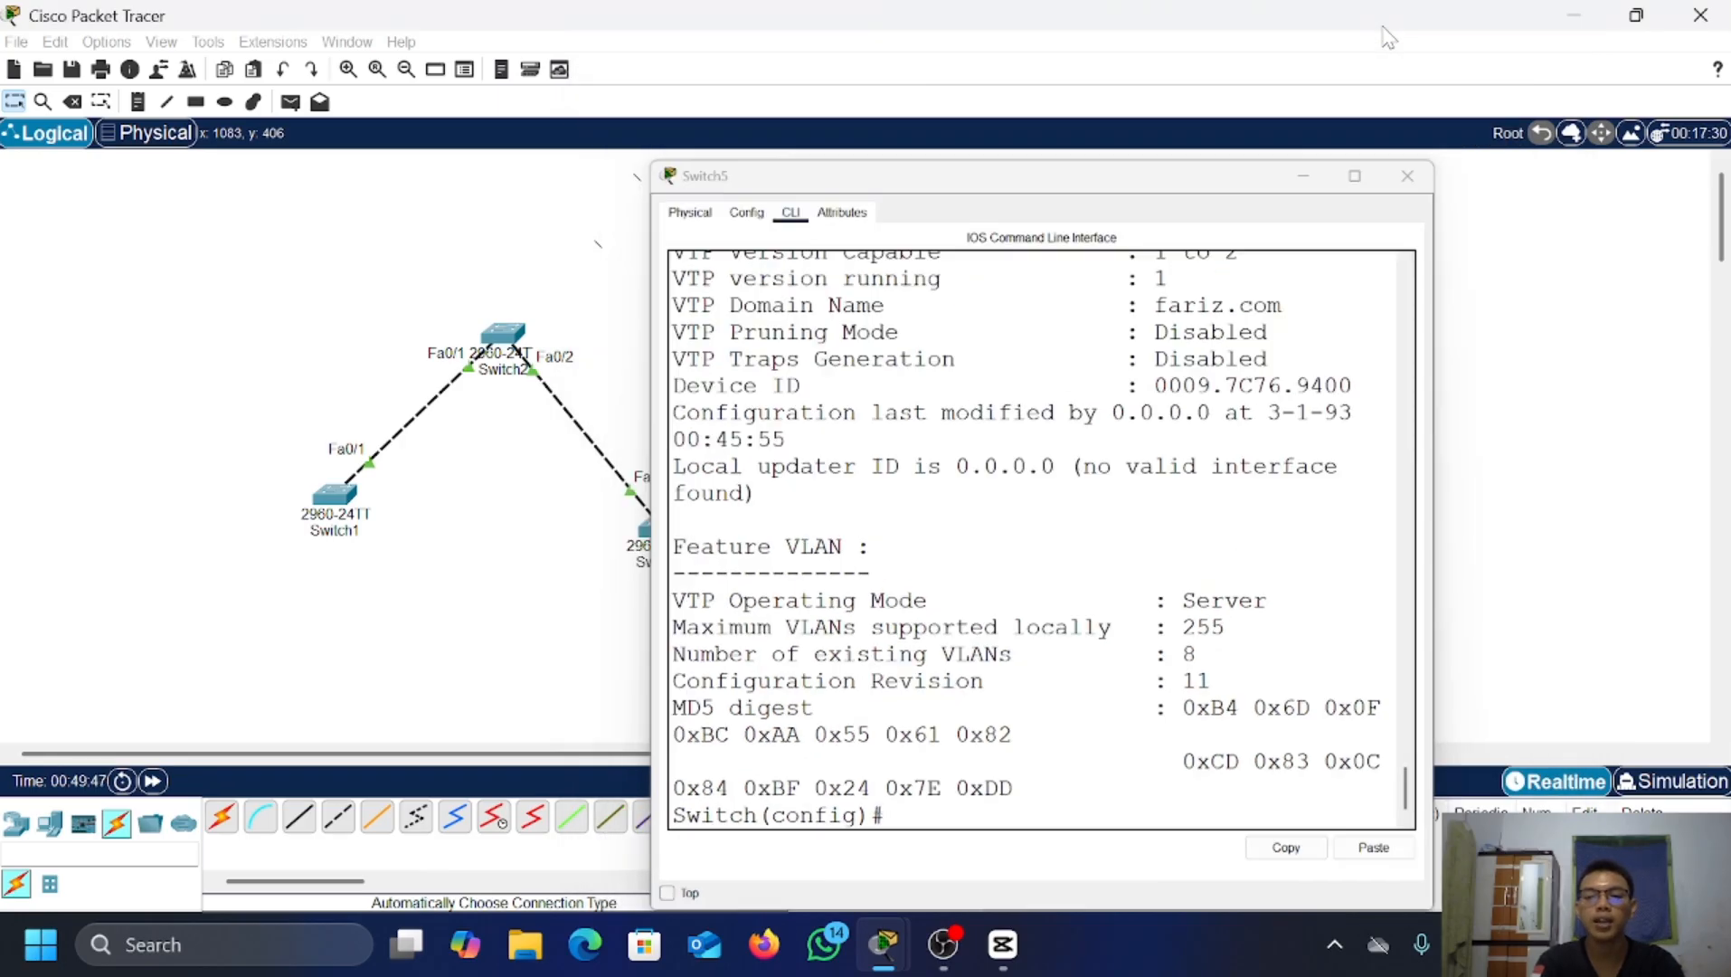
{"action": "left_click", "coordinate": [1388, 34]}
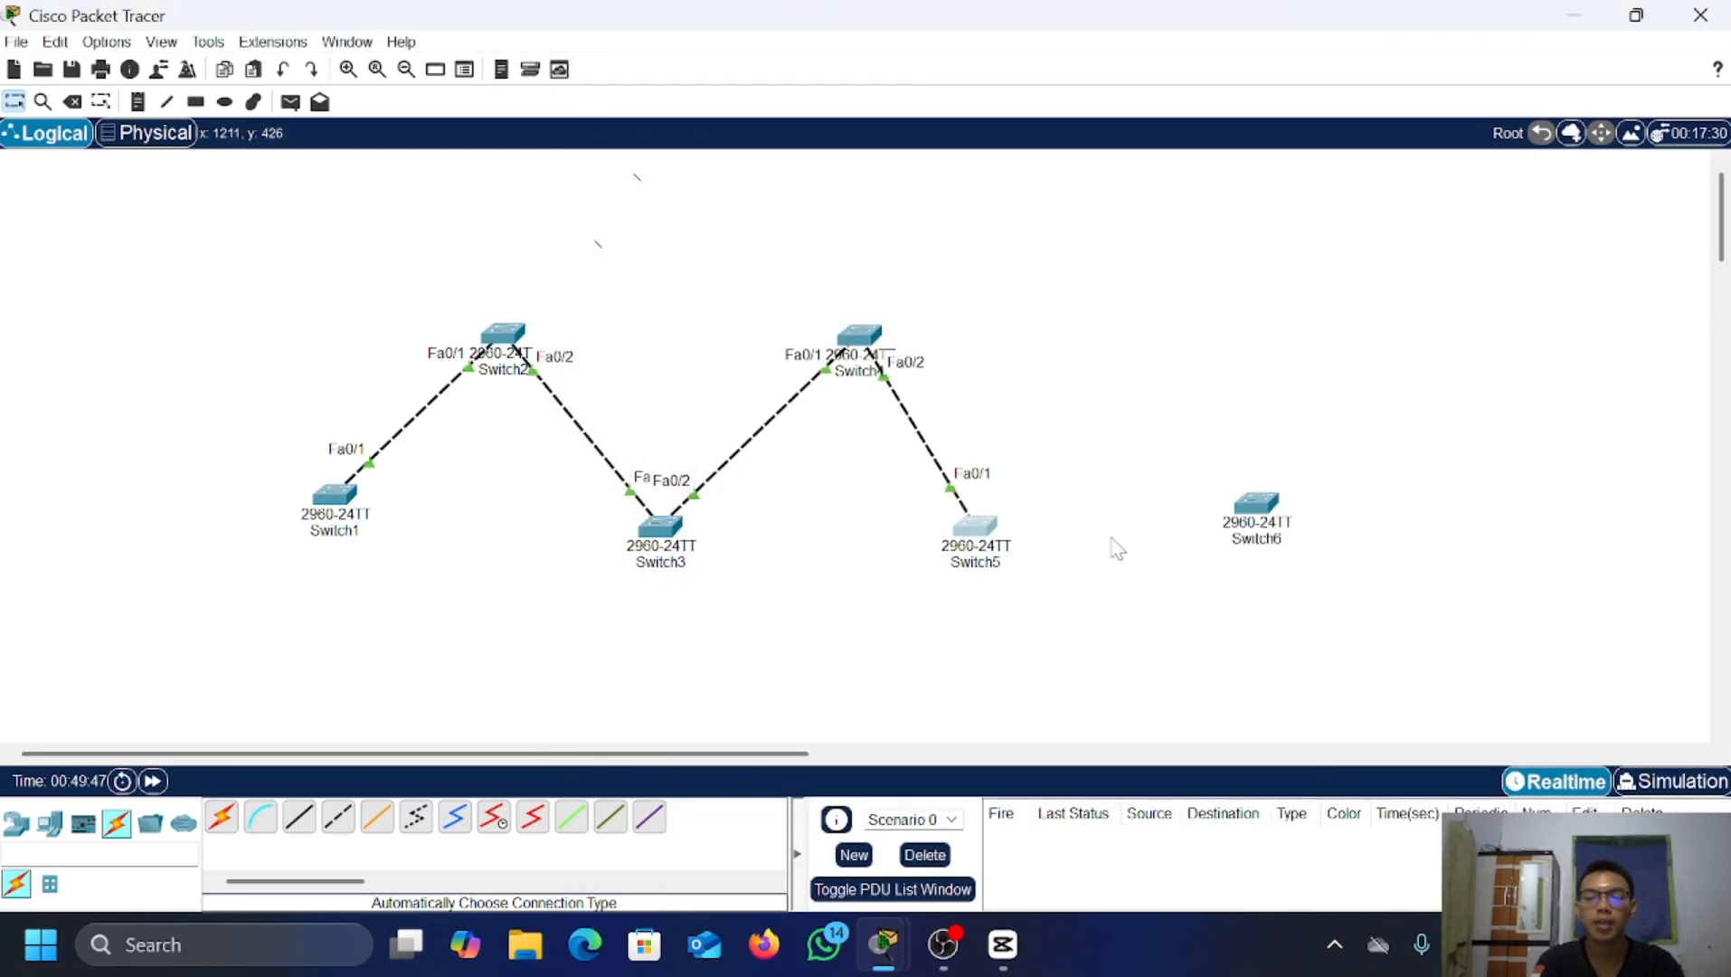
Step: In Switch6's CLI, enter global config mode and set VTP mode to transparent
{"action": "left_click", "coordinate": [1256, 503]}
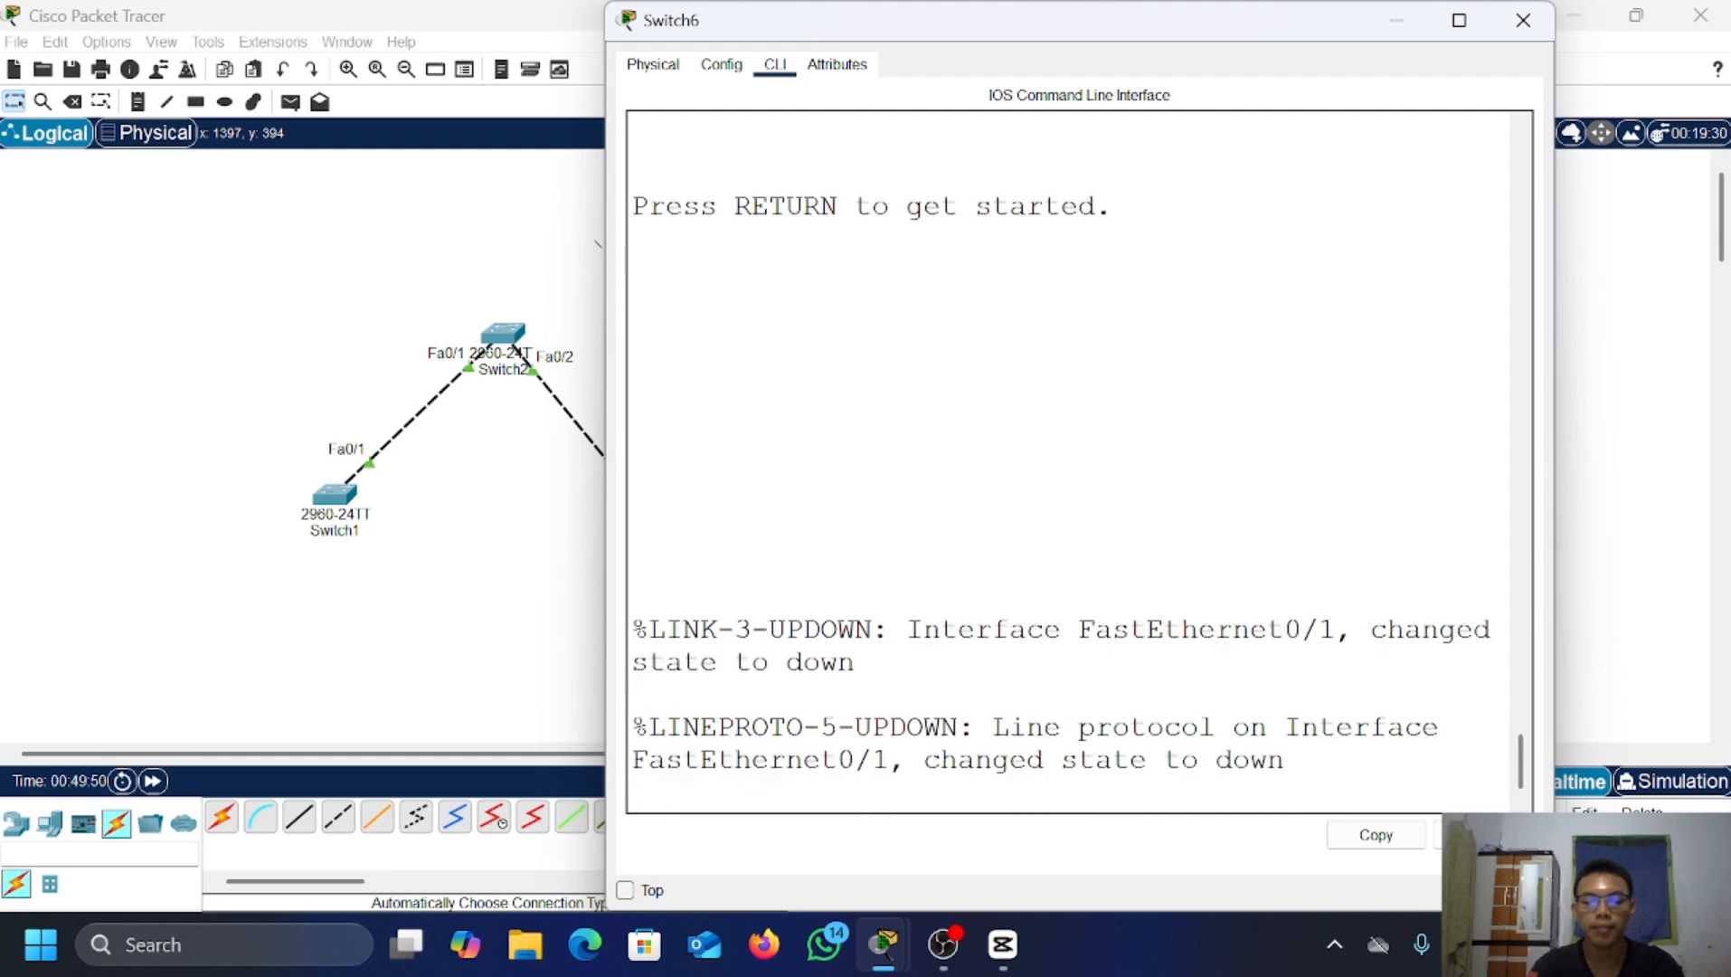
{"action": "key", "text": "Return"}
{"action": "key", "text": "Return"}
{"action": "key", "text": "Return"}
{"action": "type", "text": "ena"}
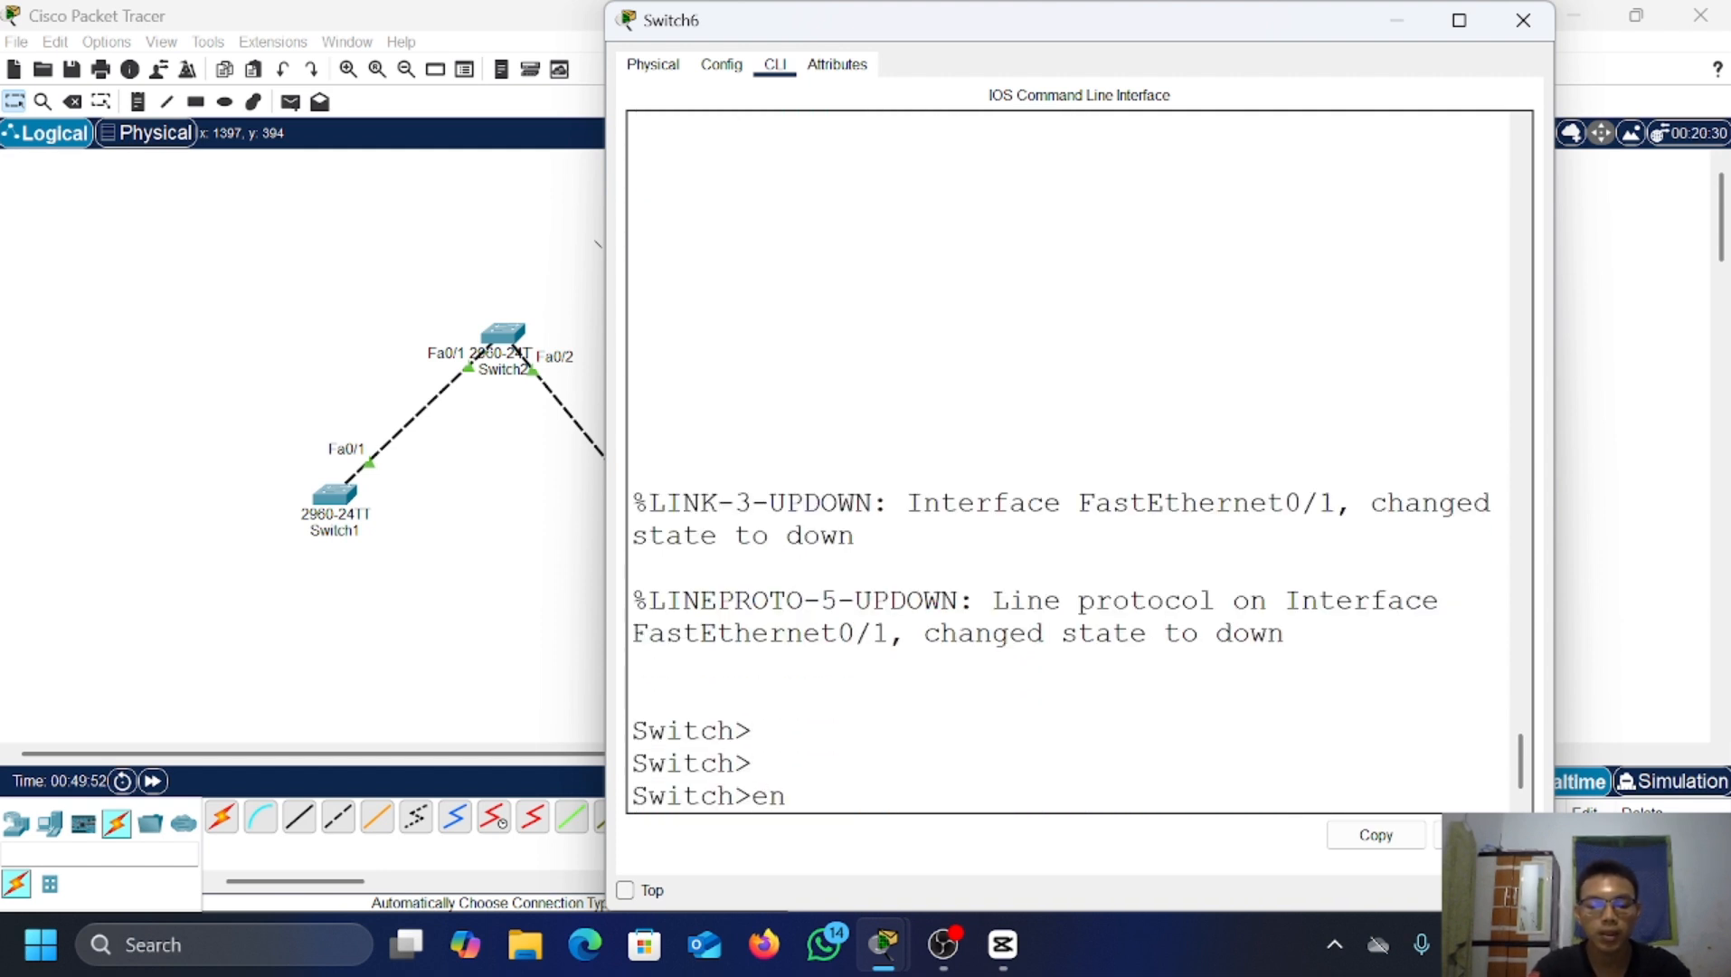
{"action": "key", "text": "Return"}
{"action": "key", "text": "Return"}
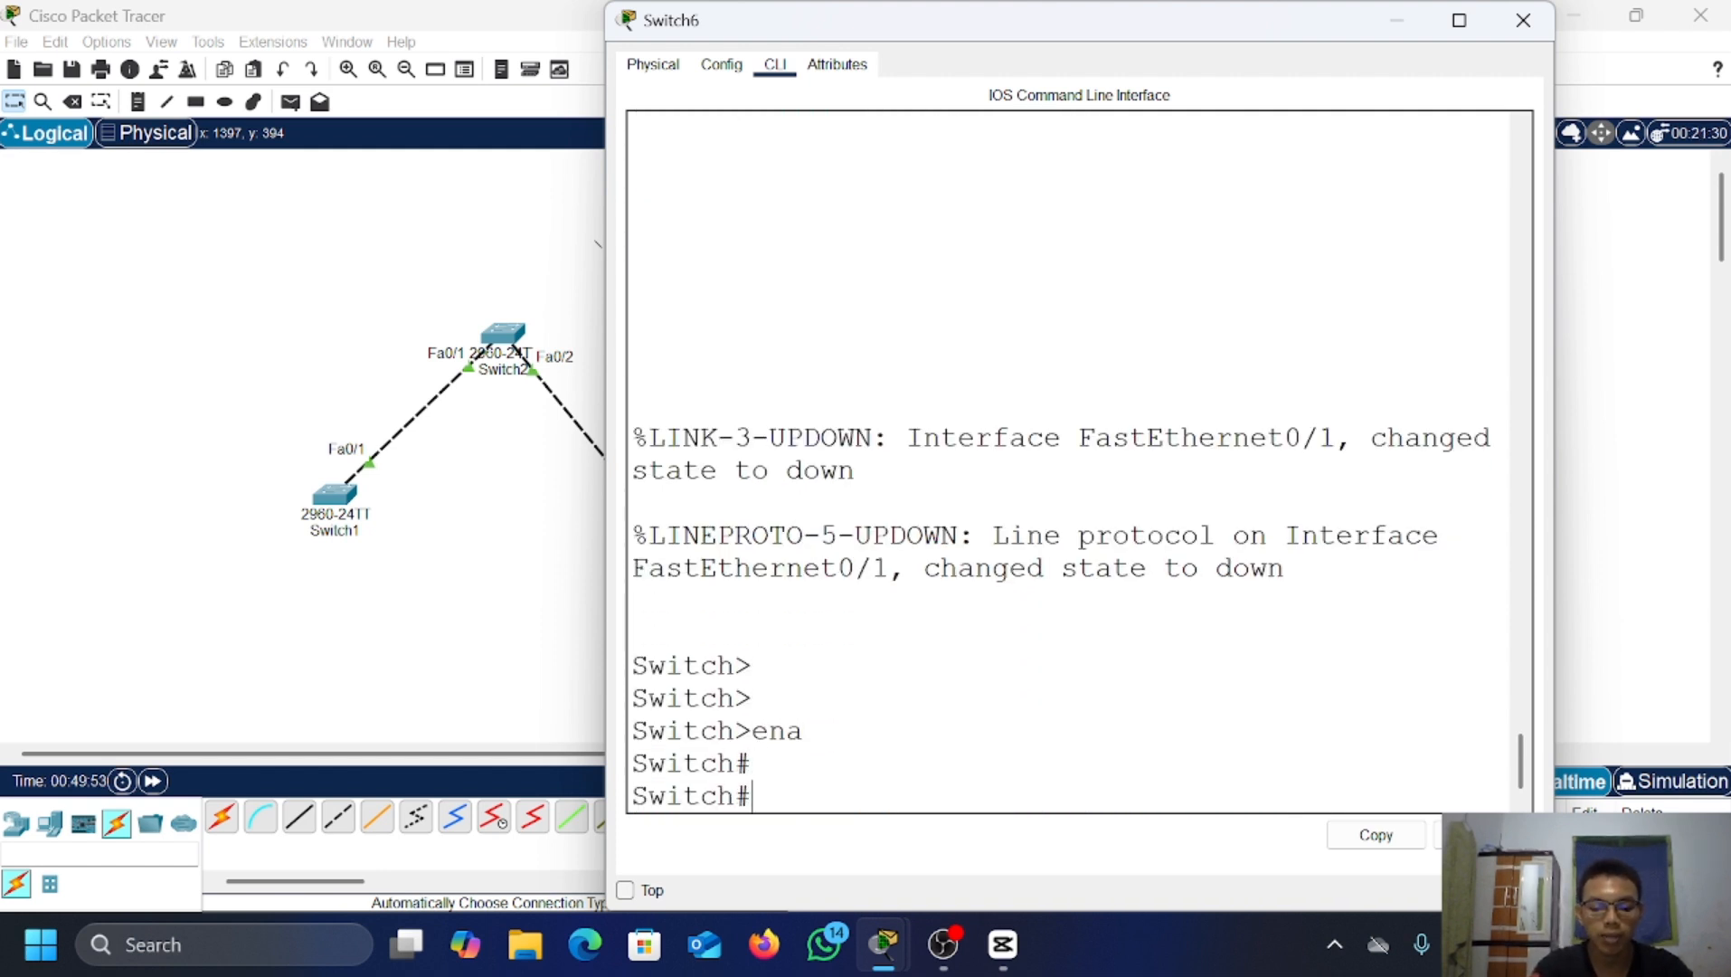
{"action": "type", "text": "conf t"}
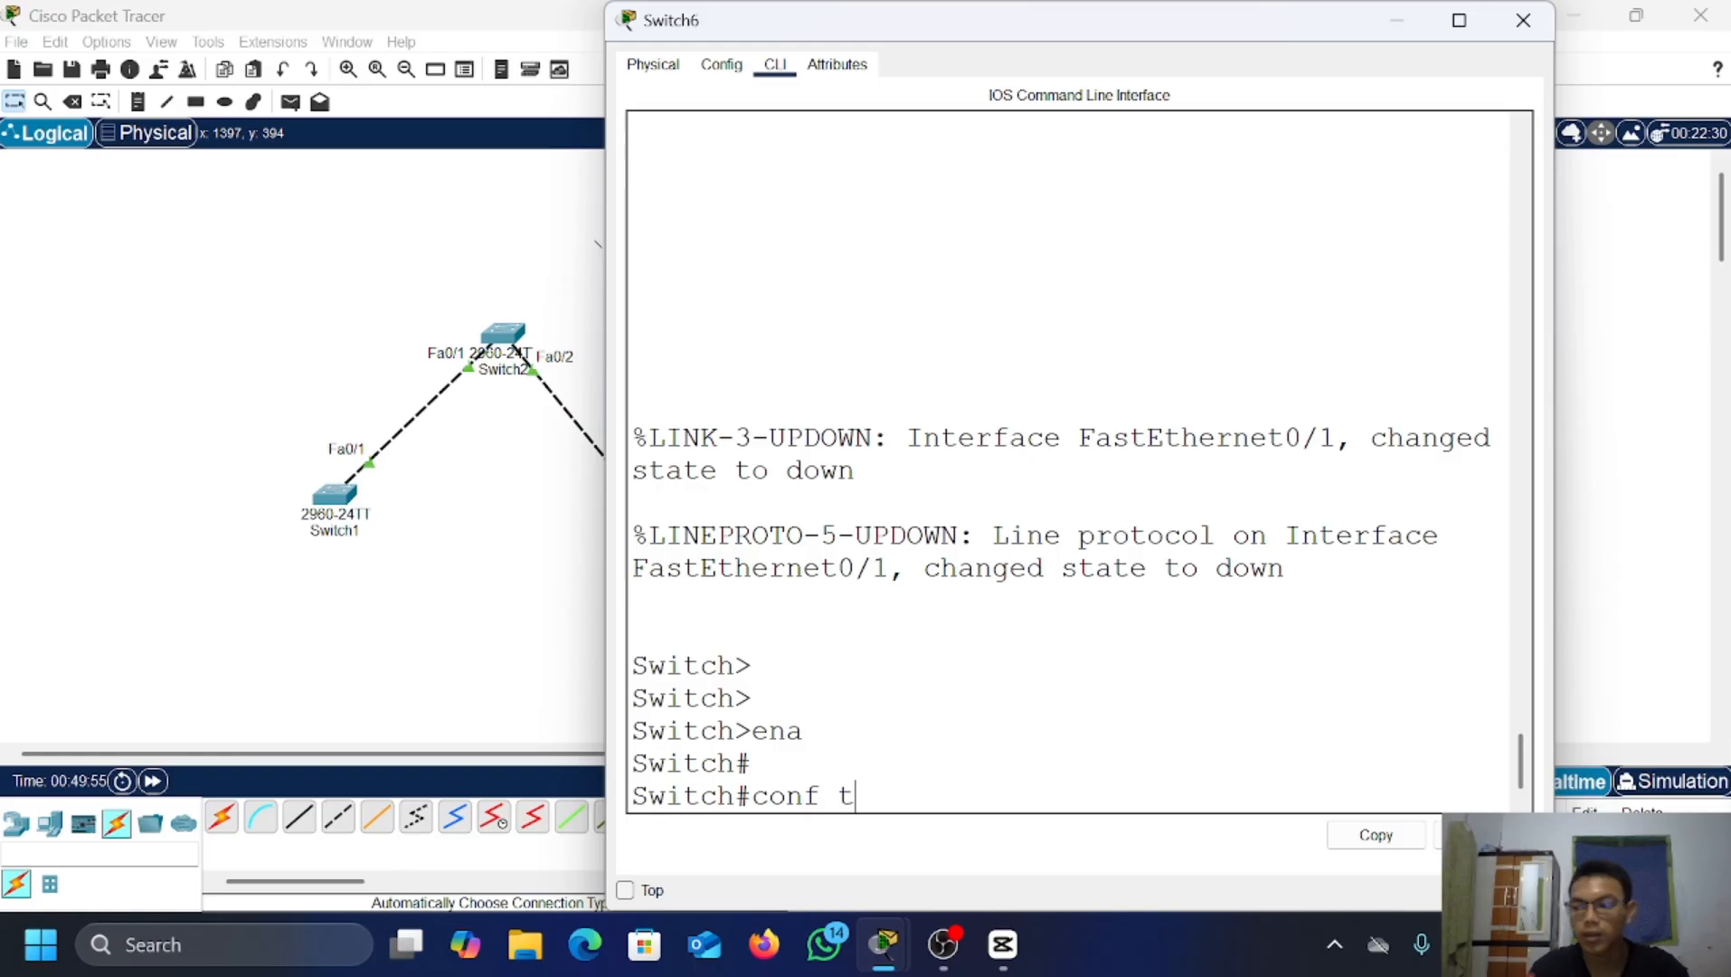
{"action": "key", "text": "Return"}
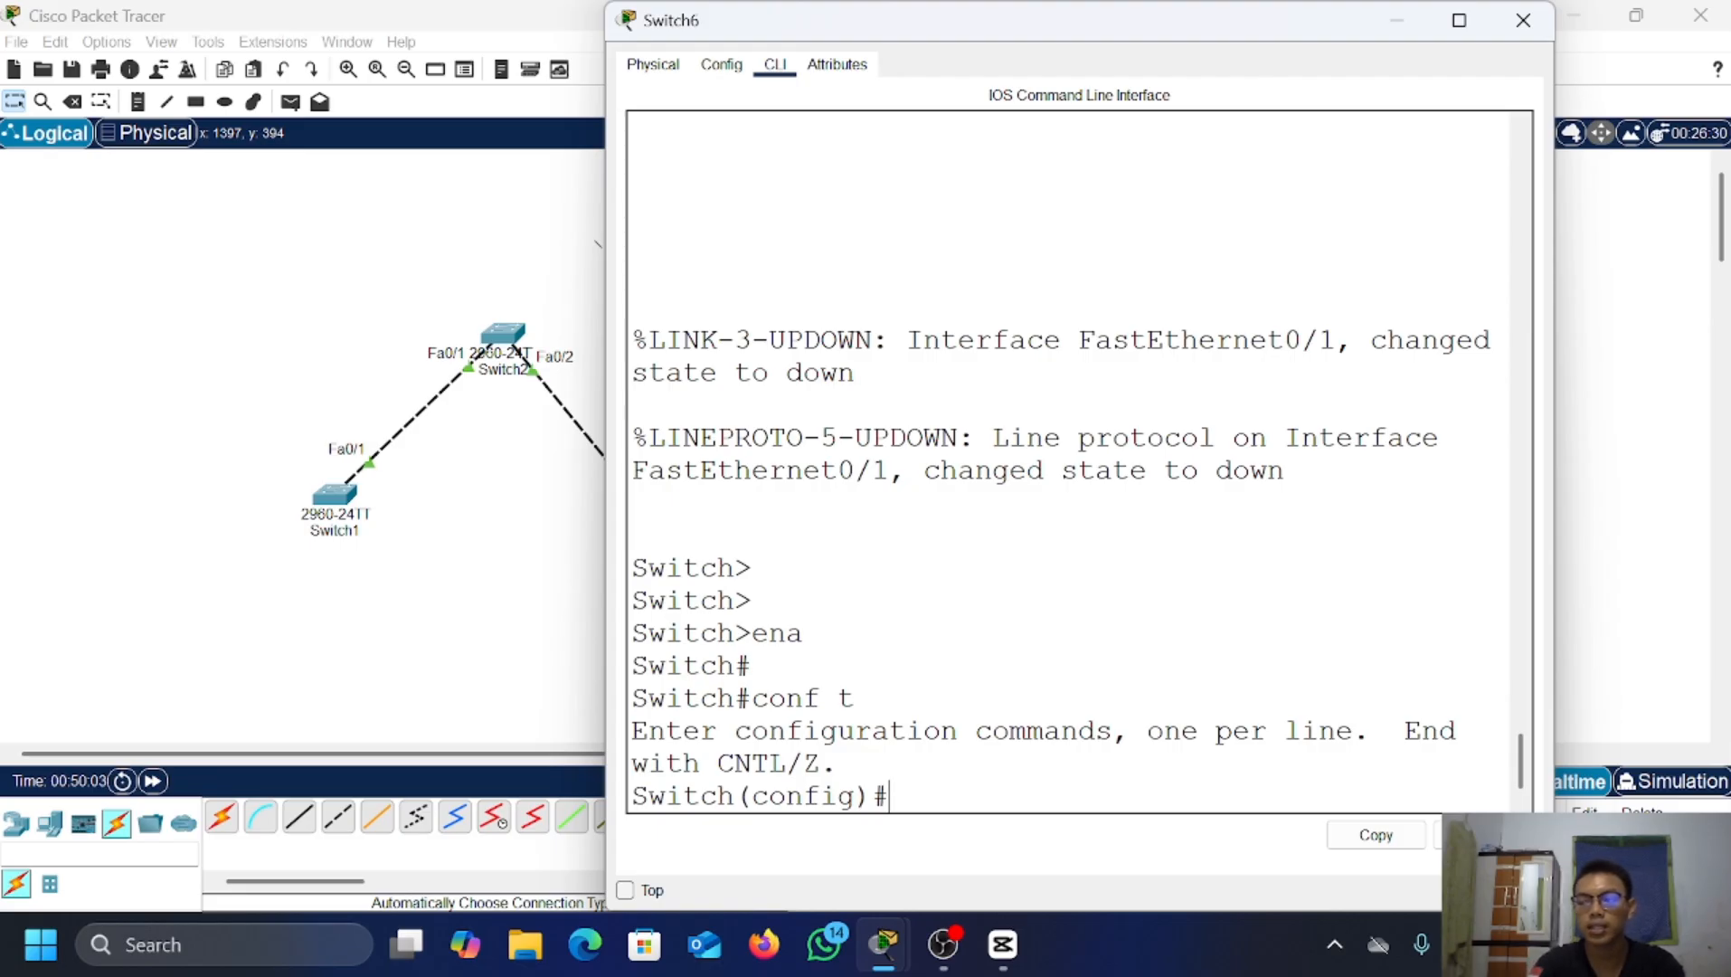
{"action": "type", "text": "vtp"}
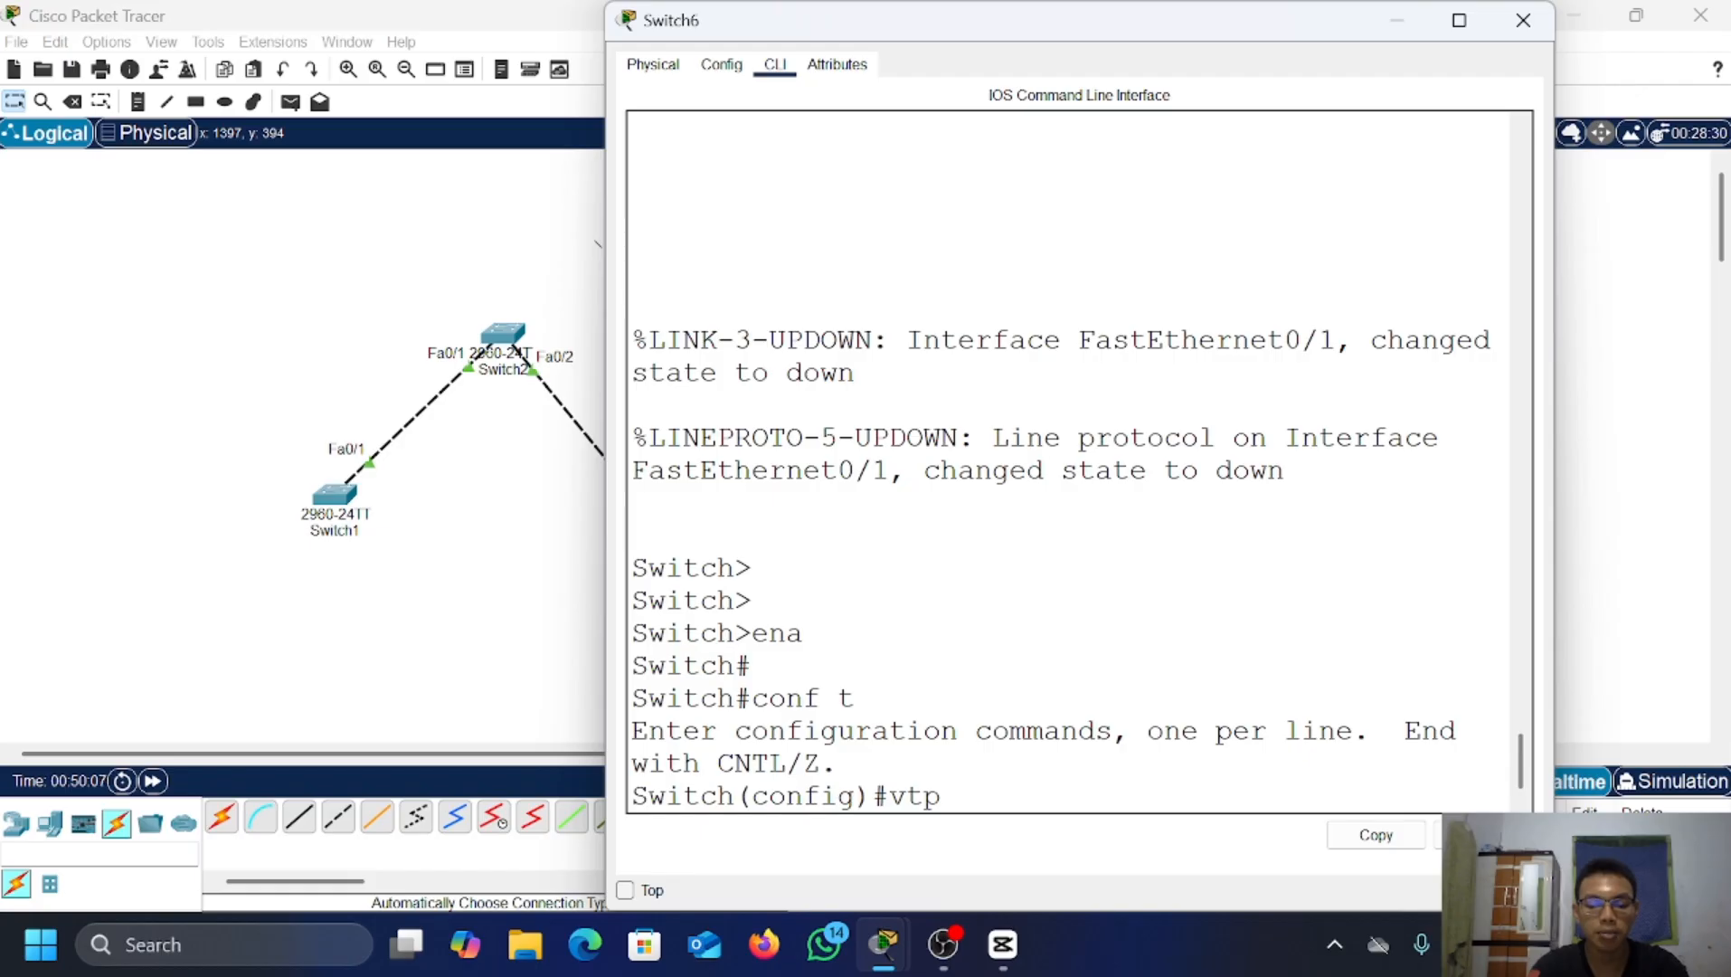
{"action": "type", "text": " mode"}
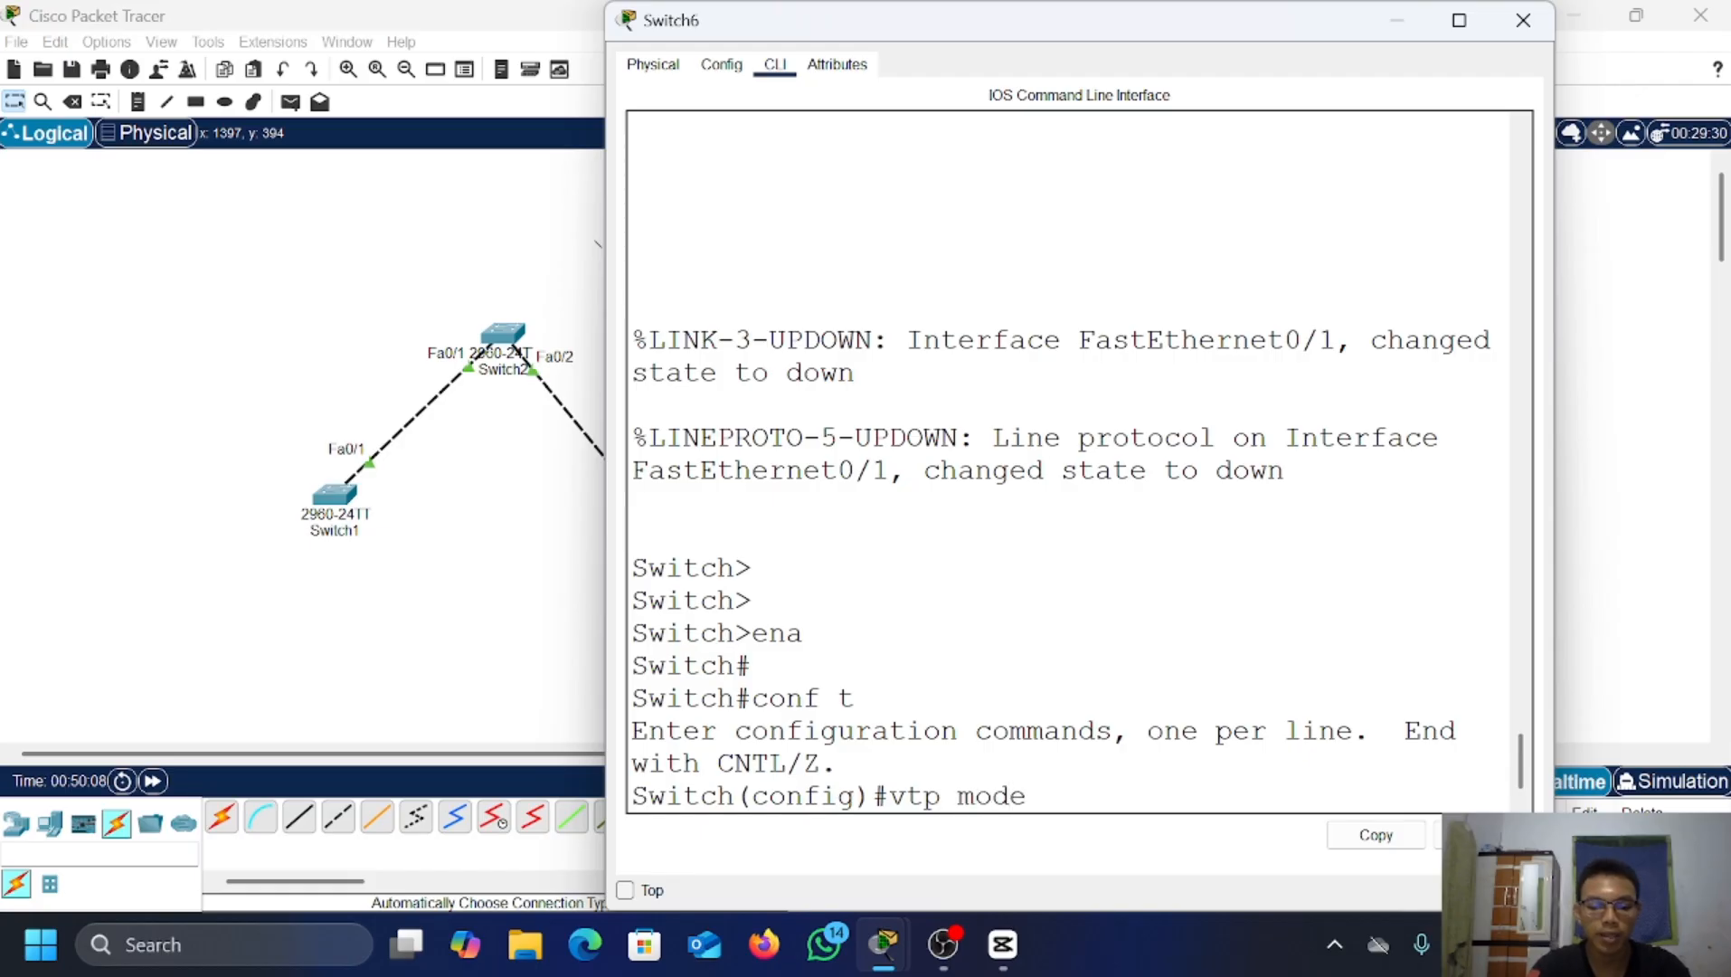
{"action": "type", "text": " trans"}
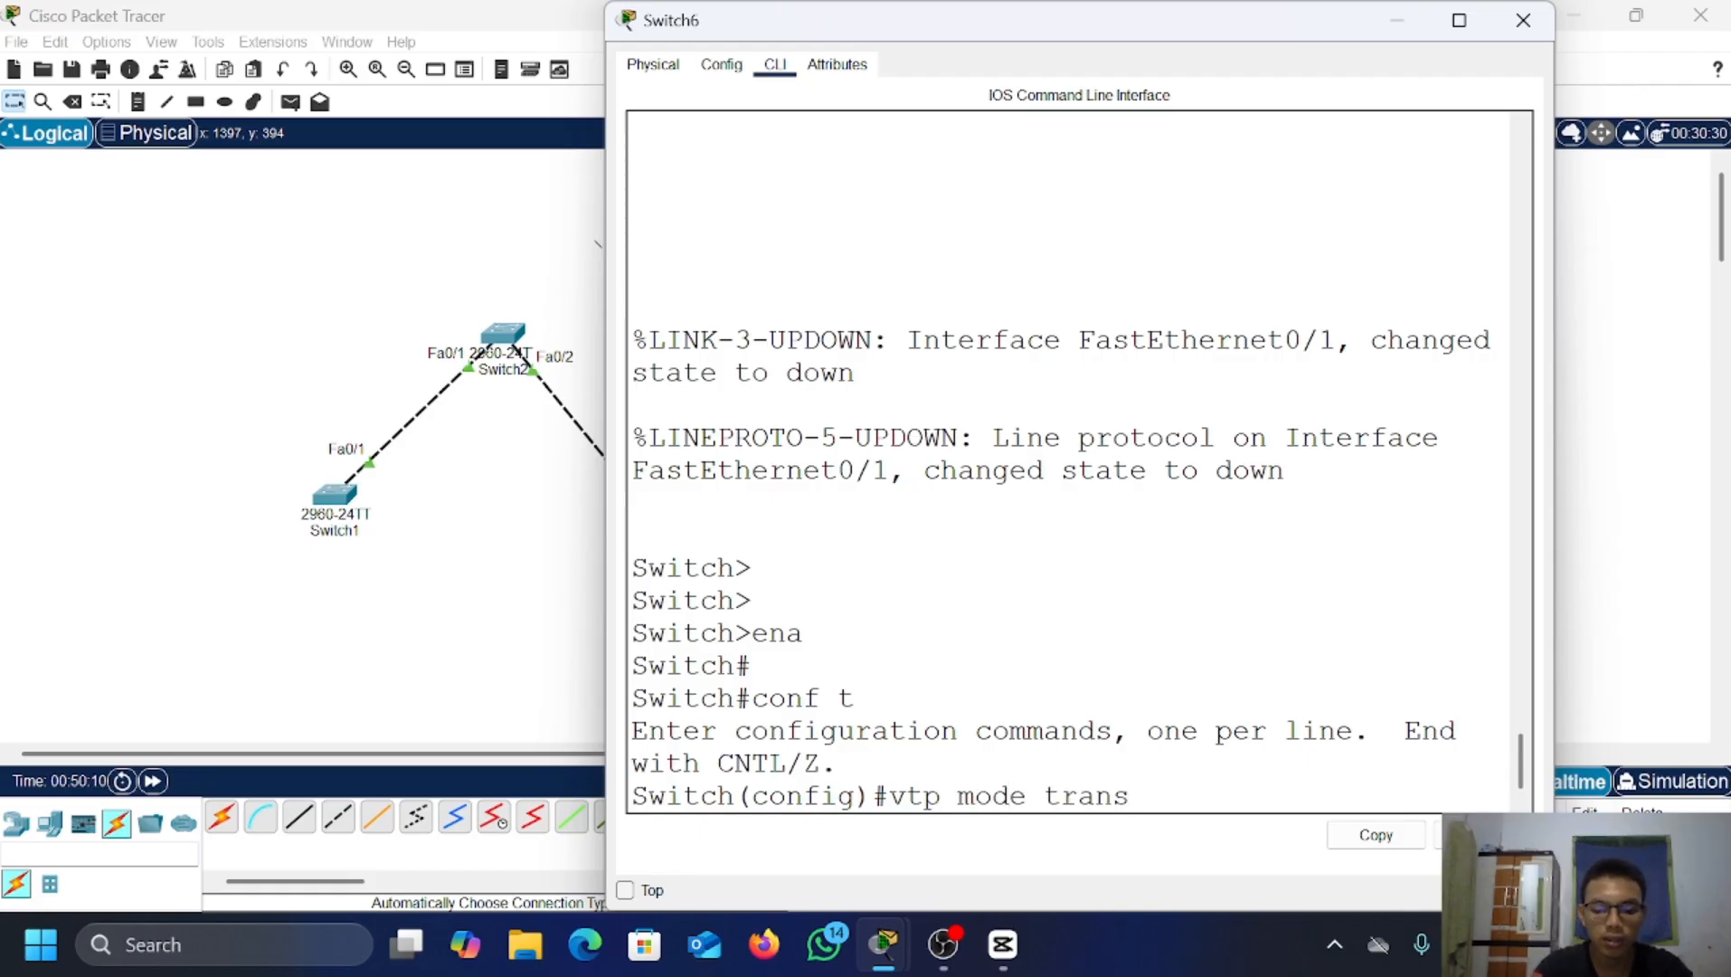
{"action": "type", "text": "paren"}
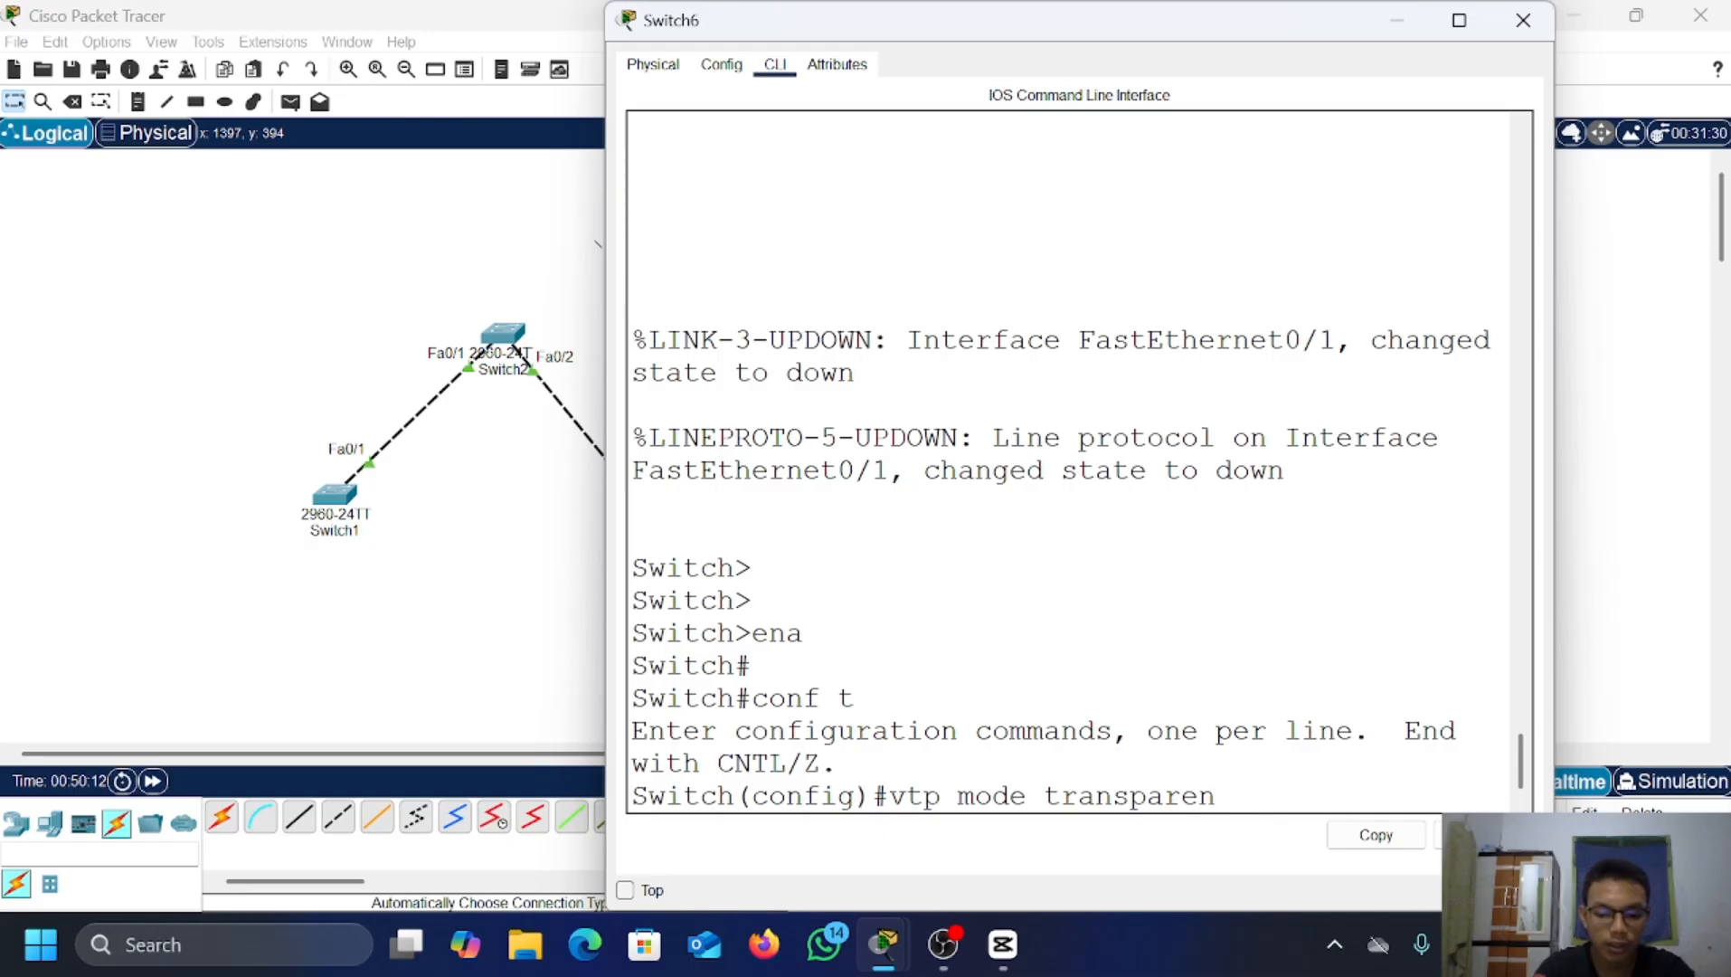
{"action": "type", "text": "t"}
{"action": "key", "text": "Return"}
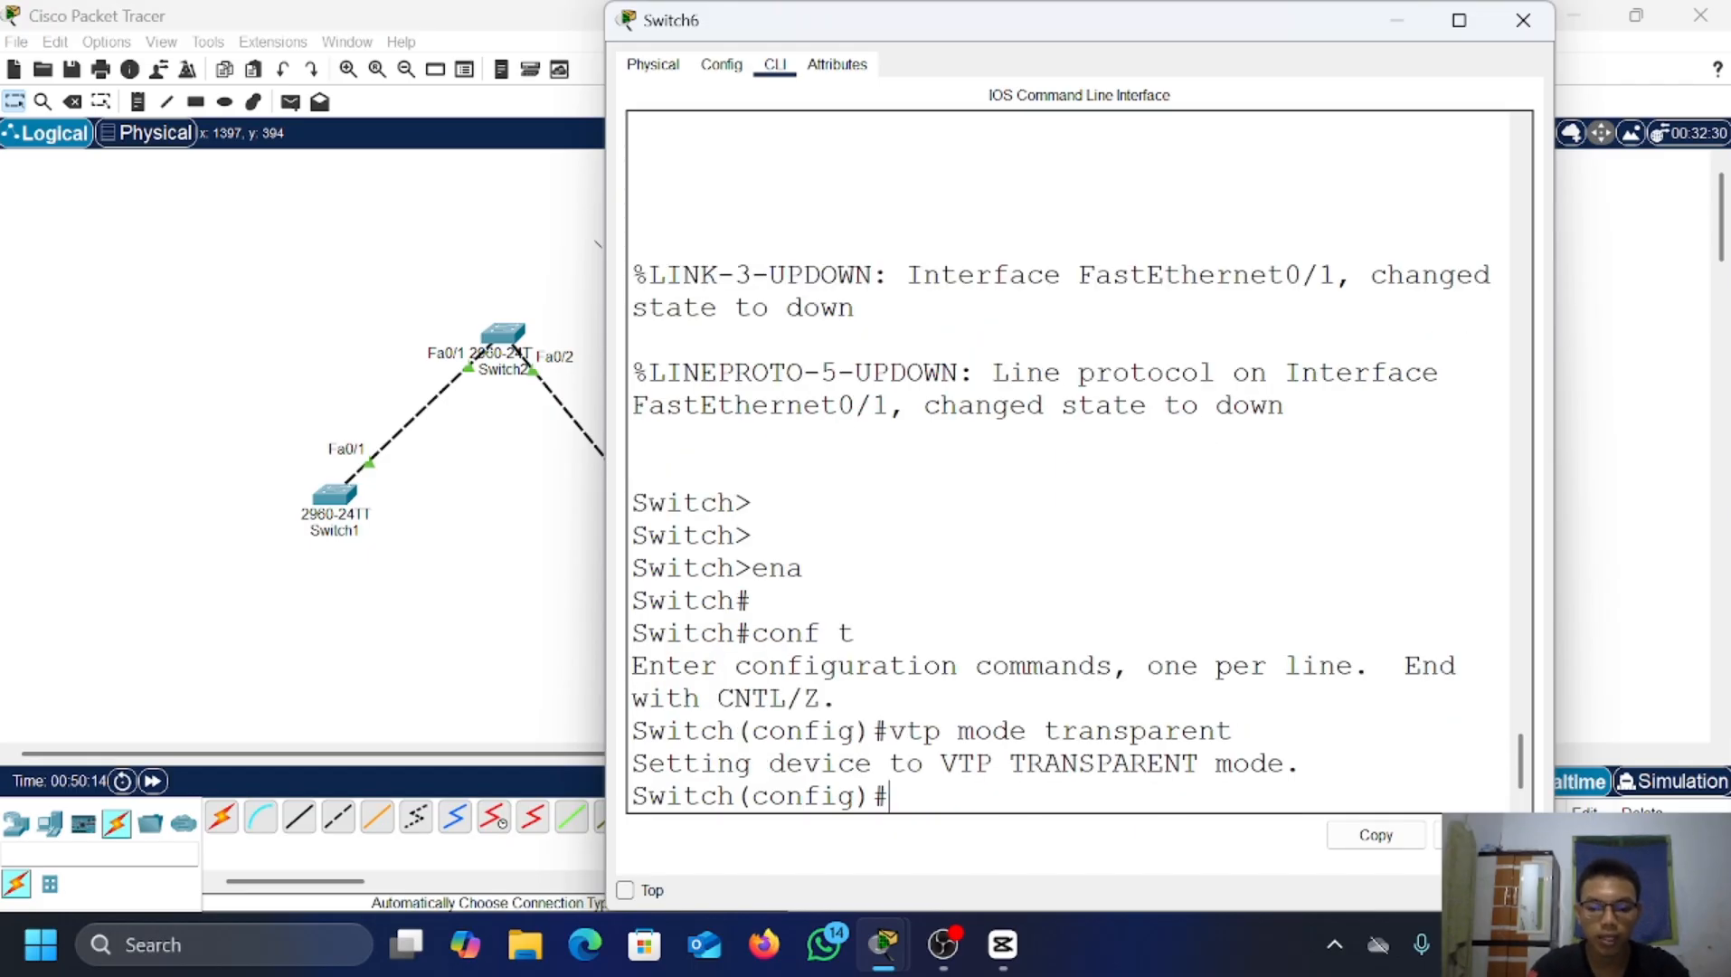
Step: Set Switch6's VTP domain and VTP password, check its VTP status, then switch to server mode
{"action": "type", "text": "vtp do"}
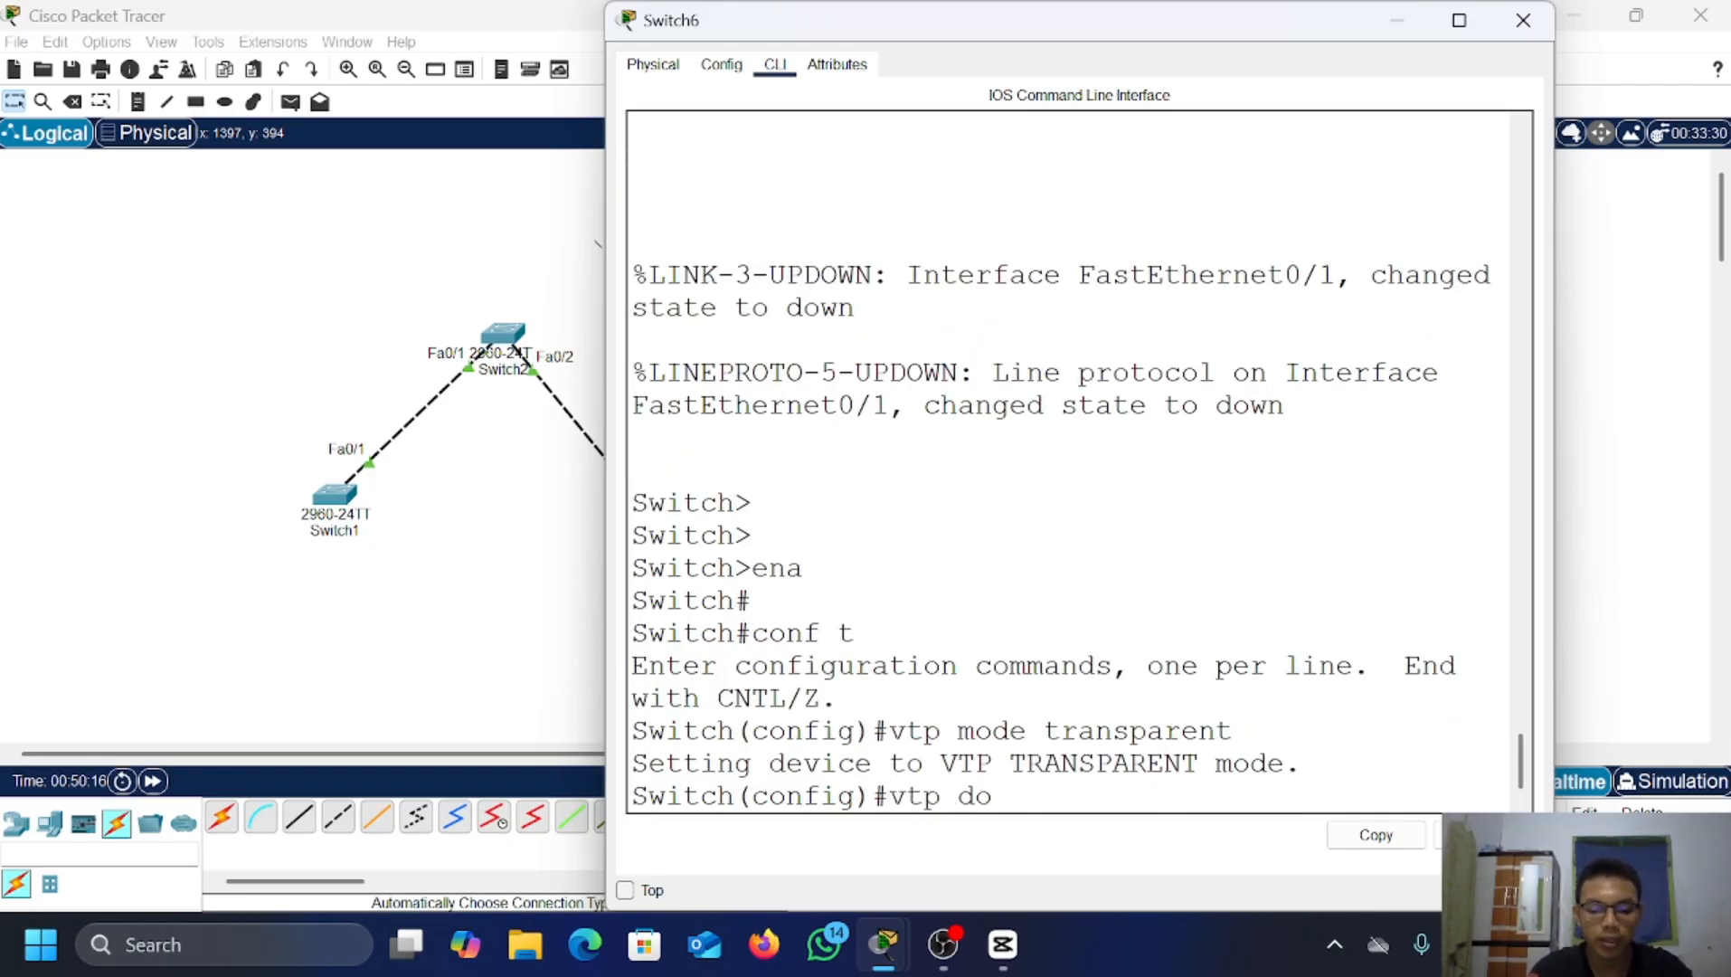
{"action": "type", "text": "main far"}
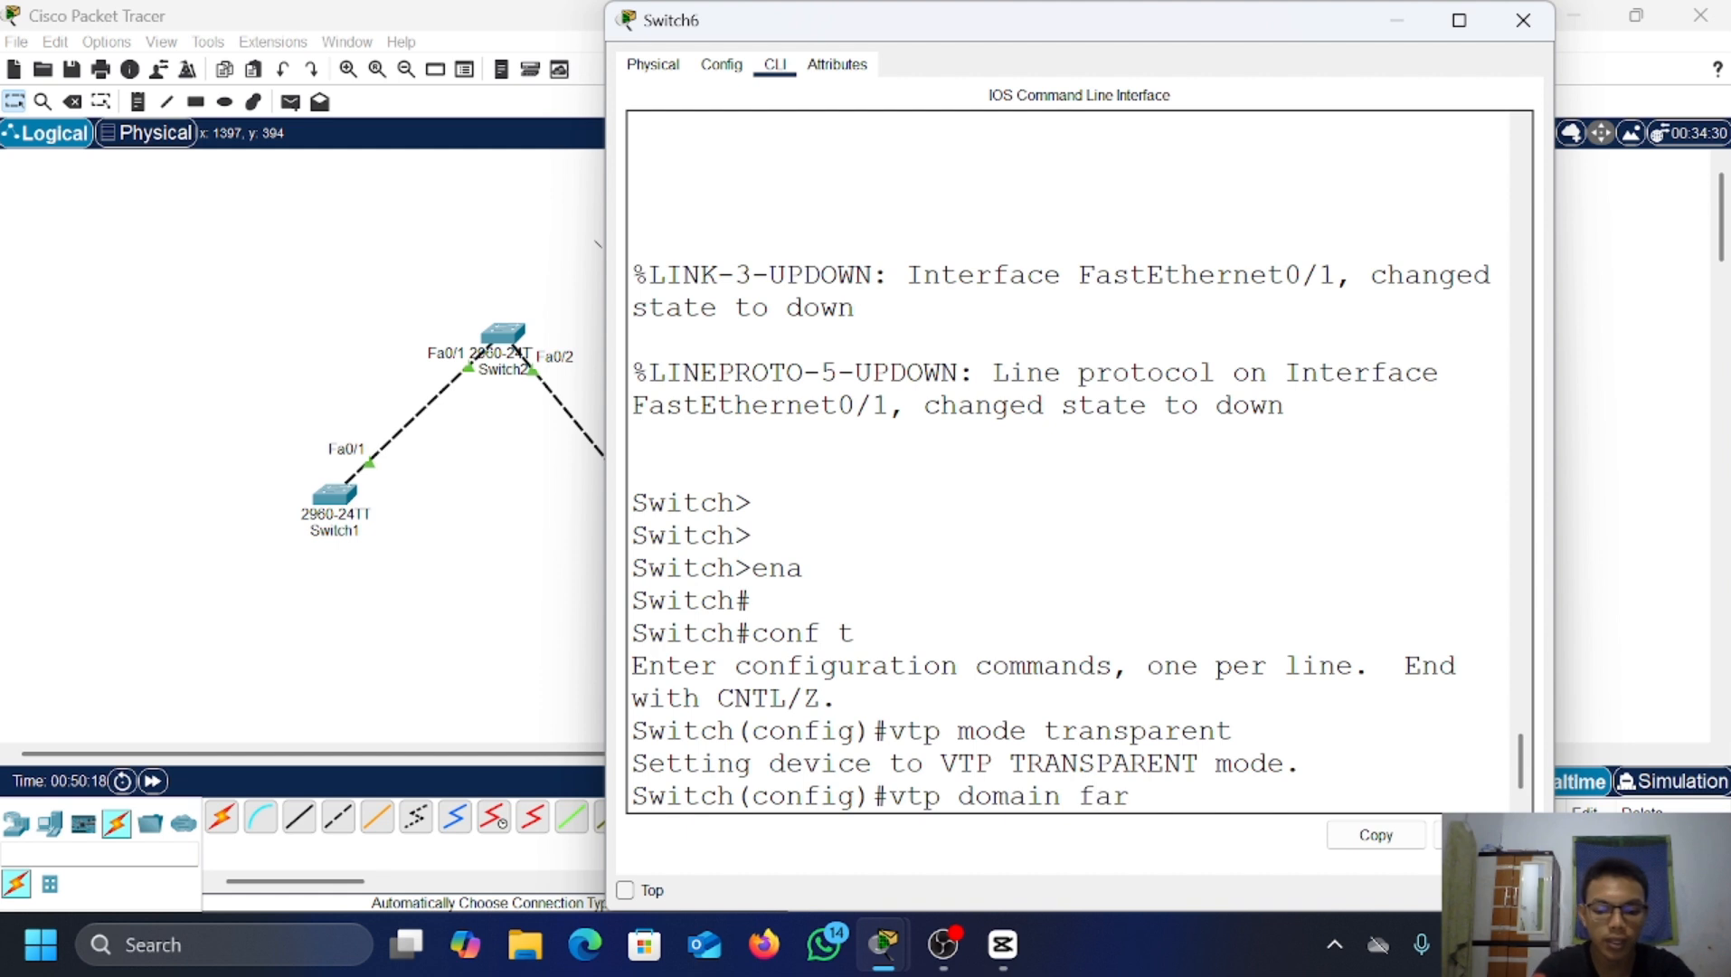
{"action": "type", "text": "iz.com"}
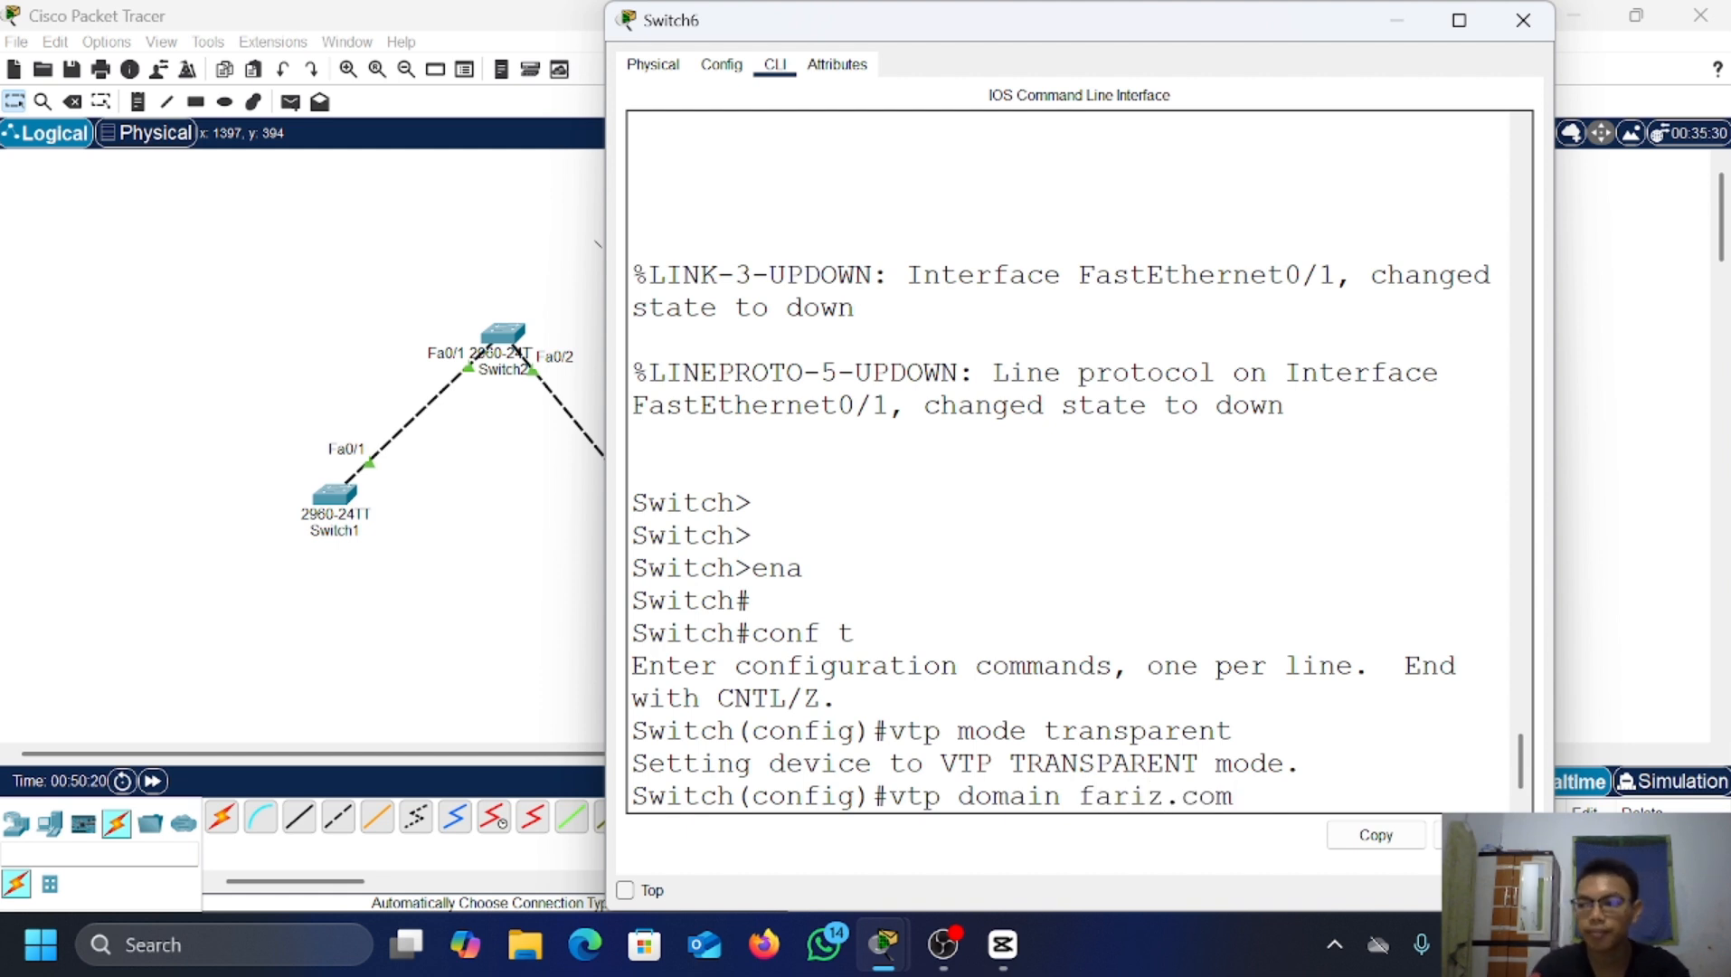
{"action": "key", "text": "Return"}
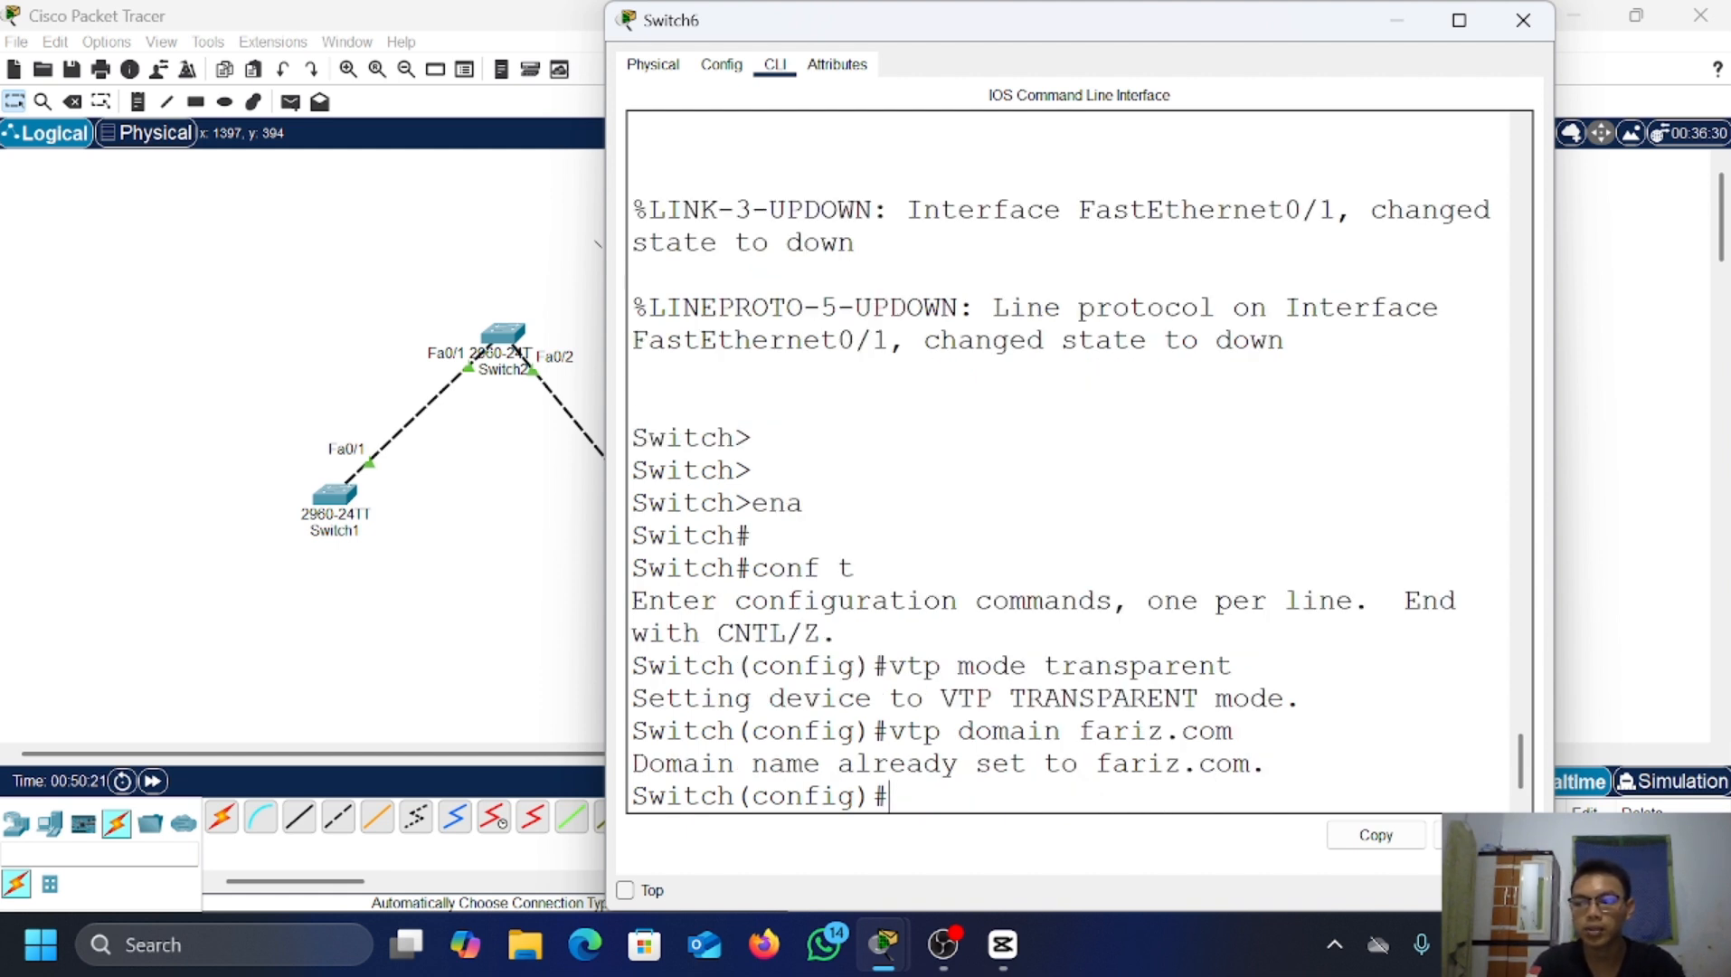
{"action": "type", "text": "vtp"}
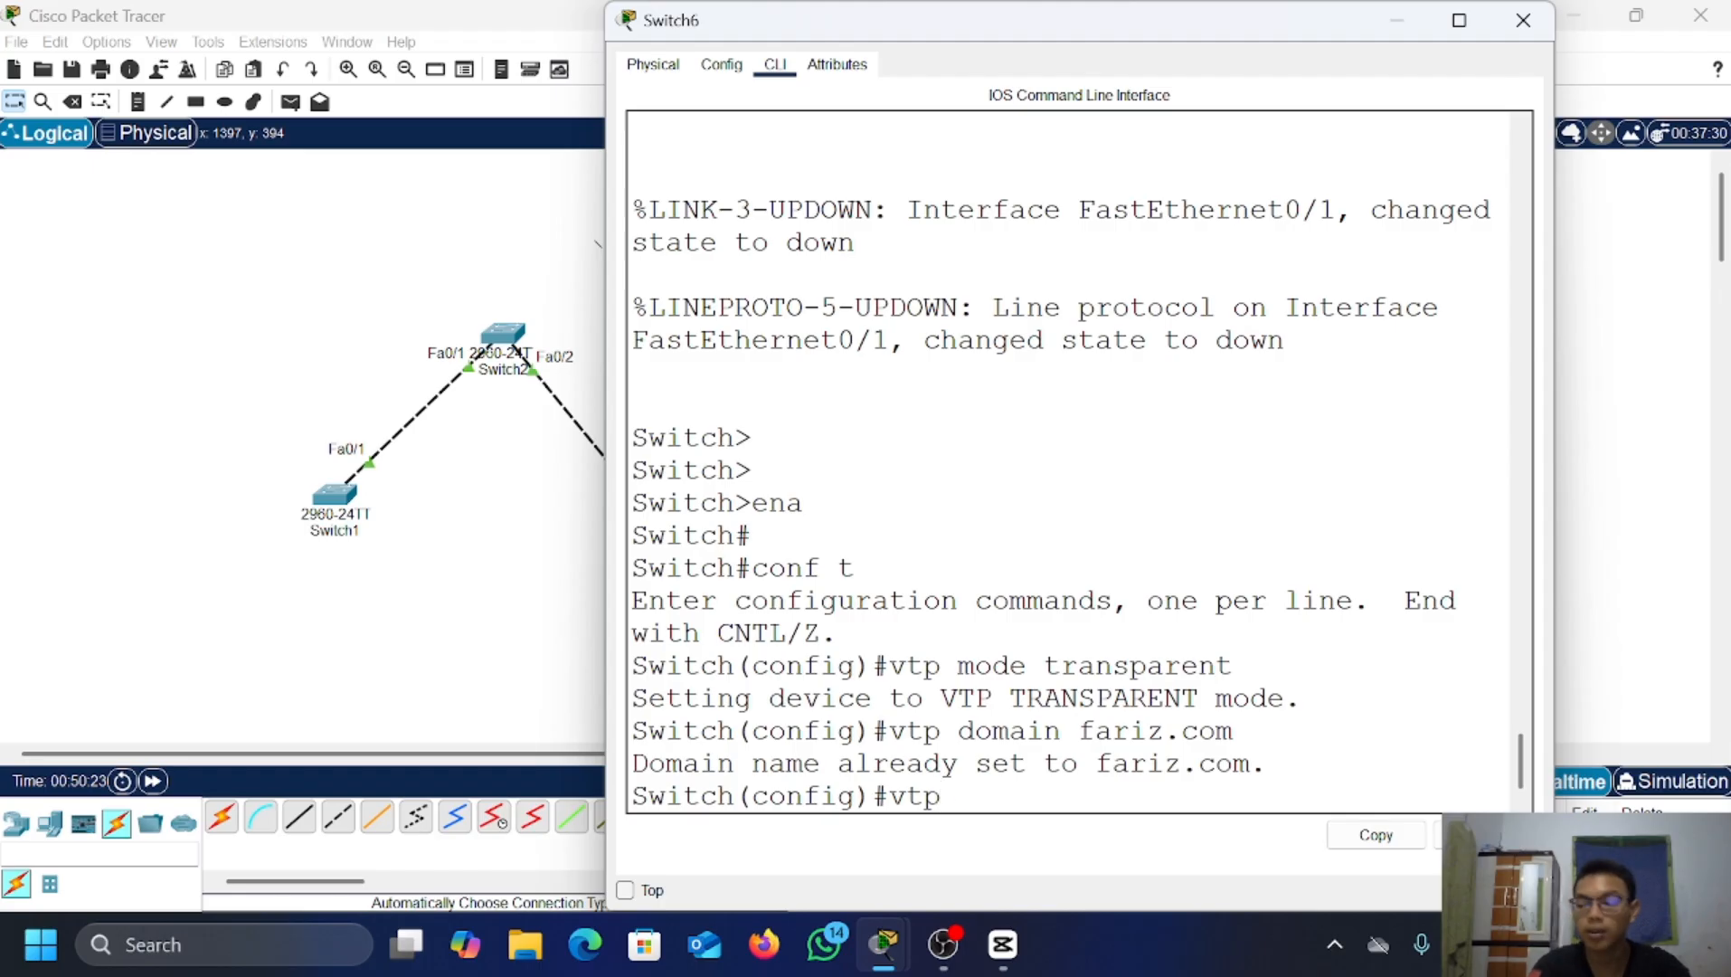
{"action": "type", "text": " passq"}
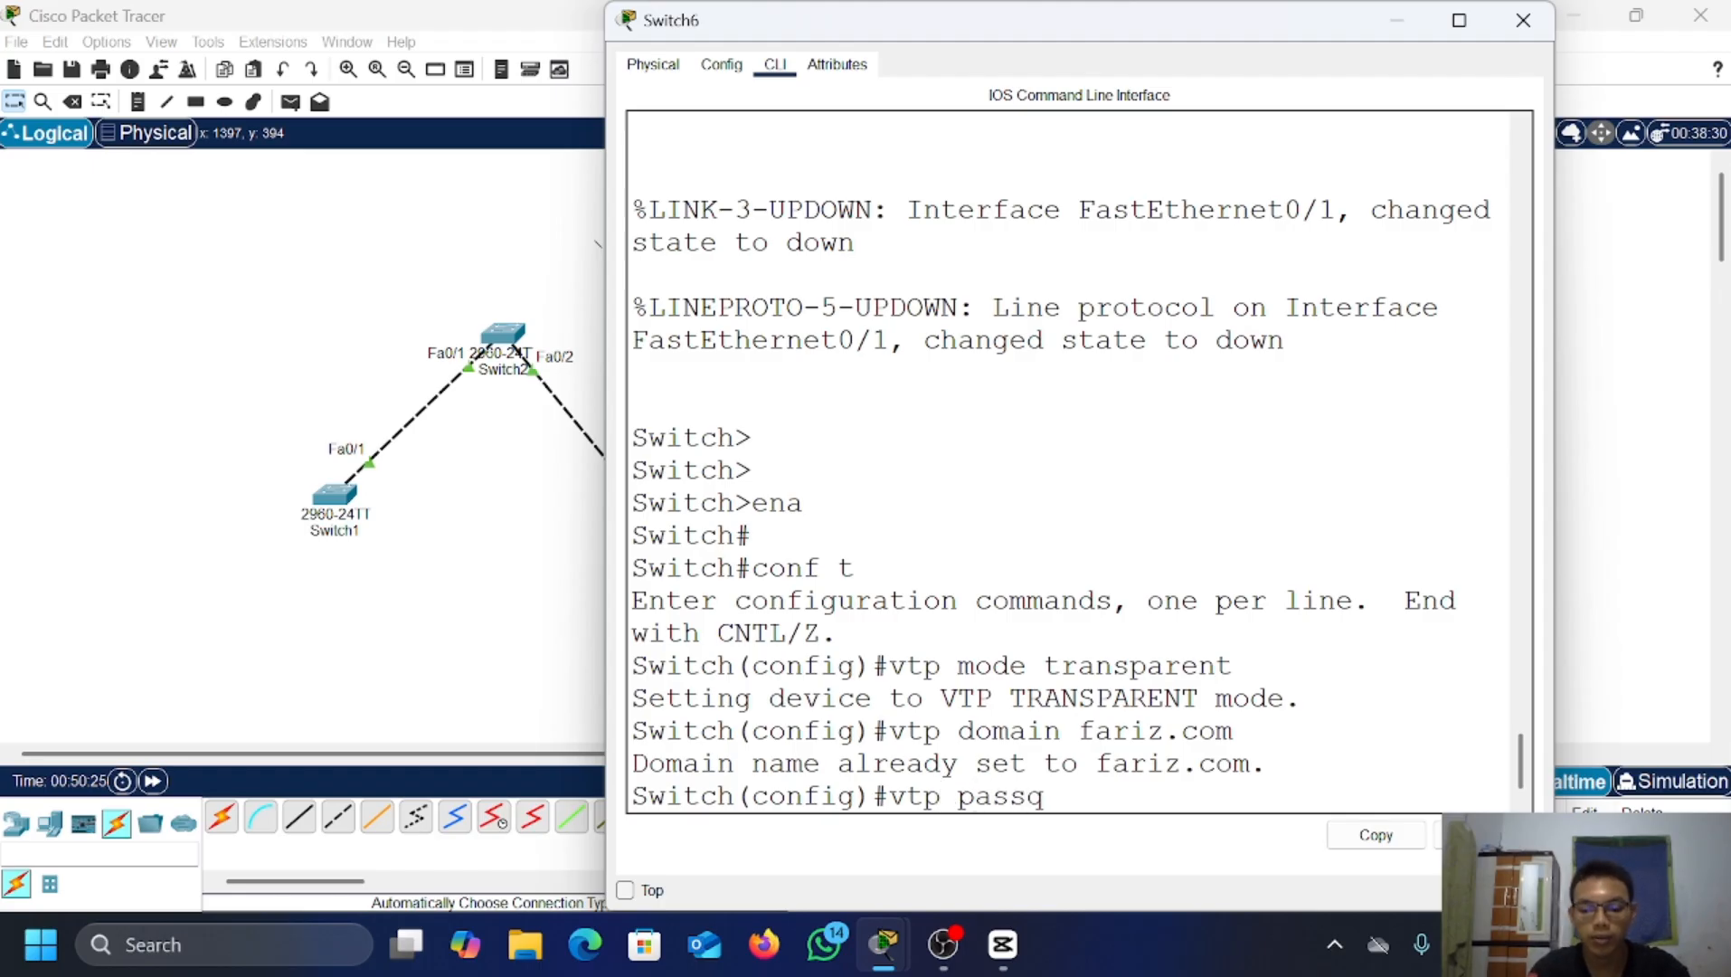
{"action": "type", "text": "ord 123"}
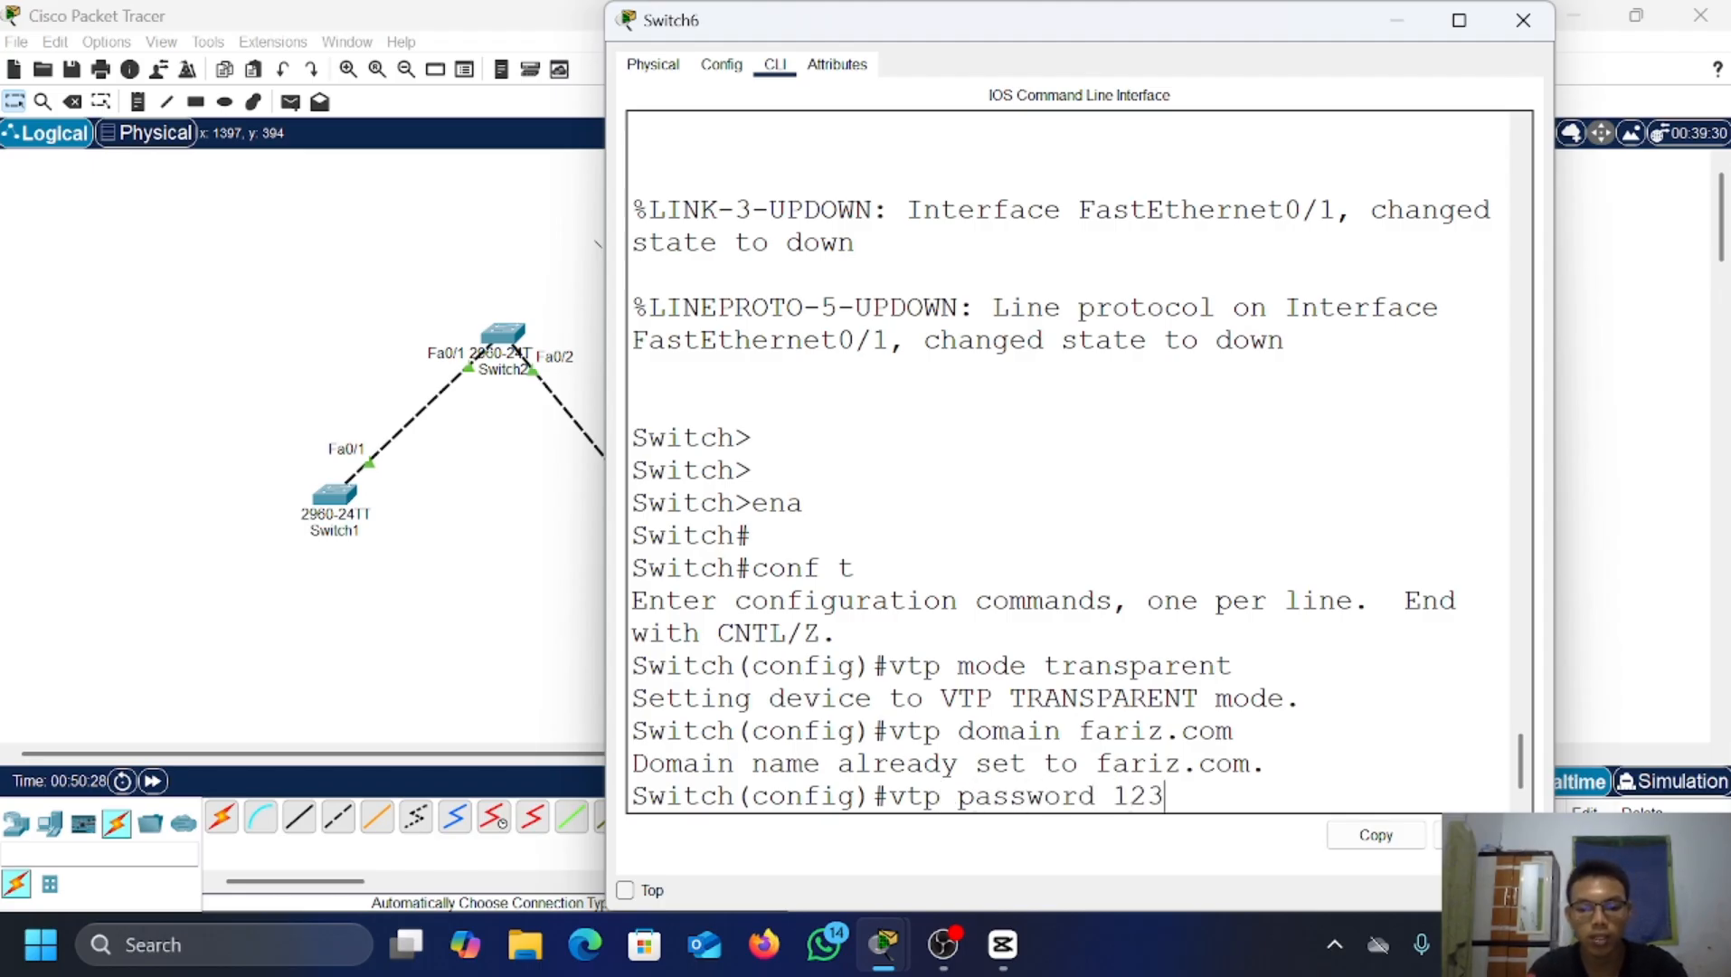
{"action": "key", "text": "Return"}
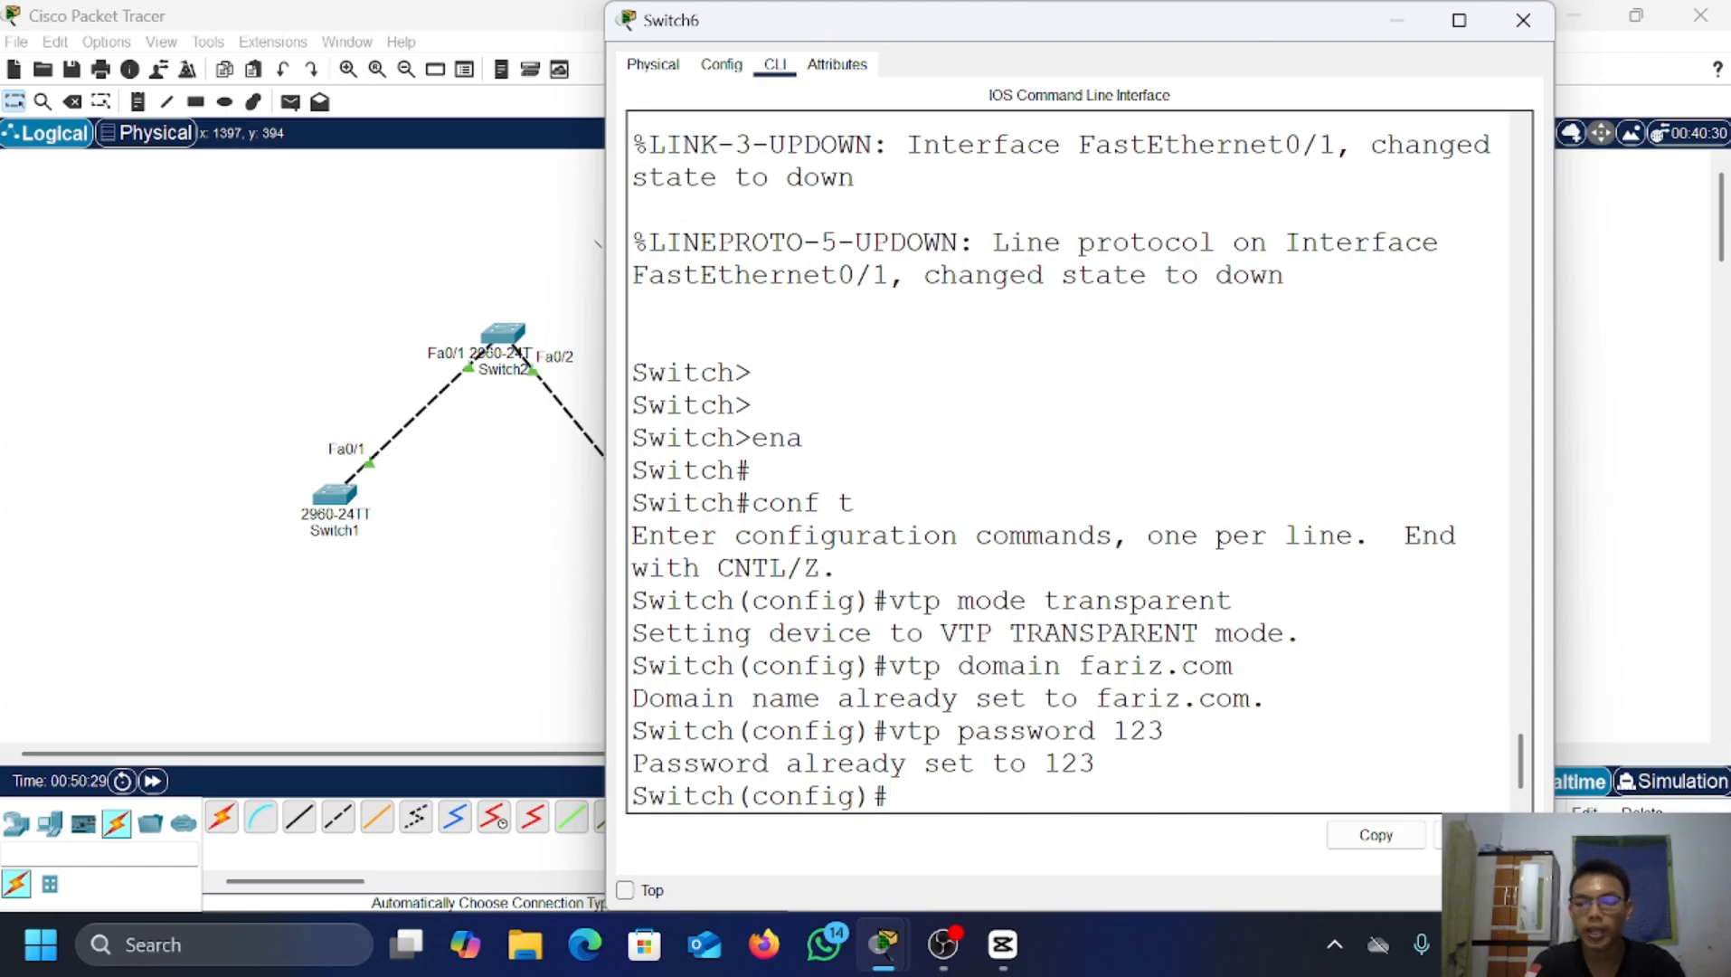
{"action": "type", "text": "do "}
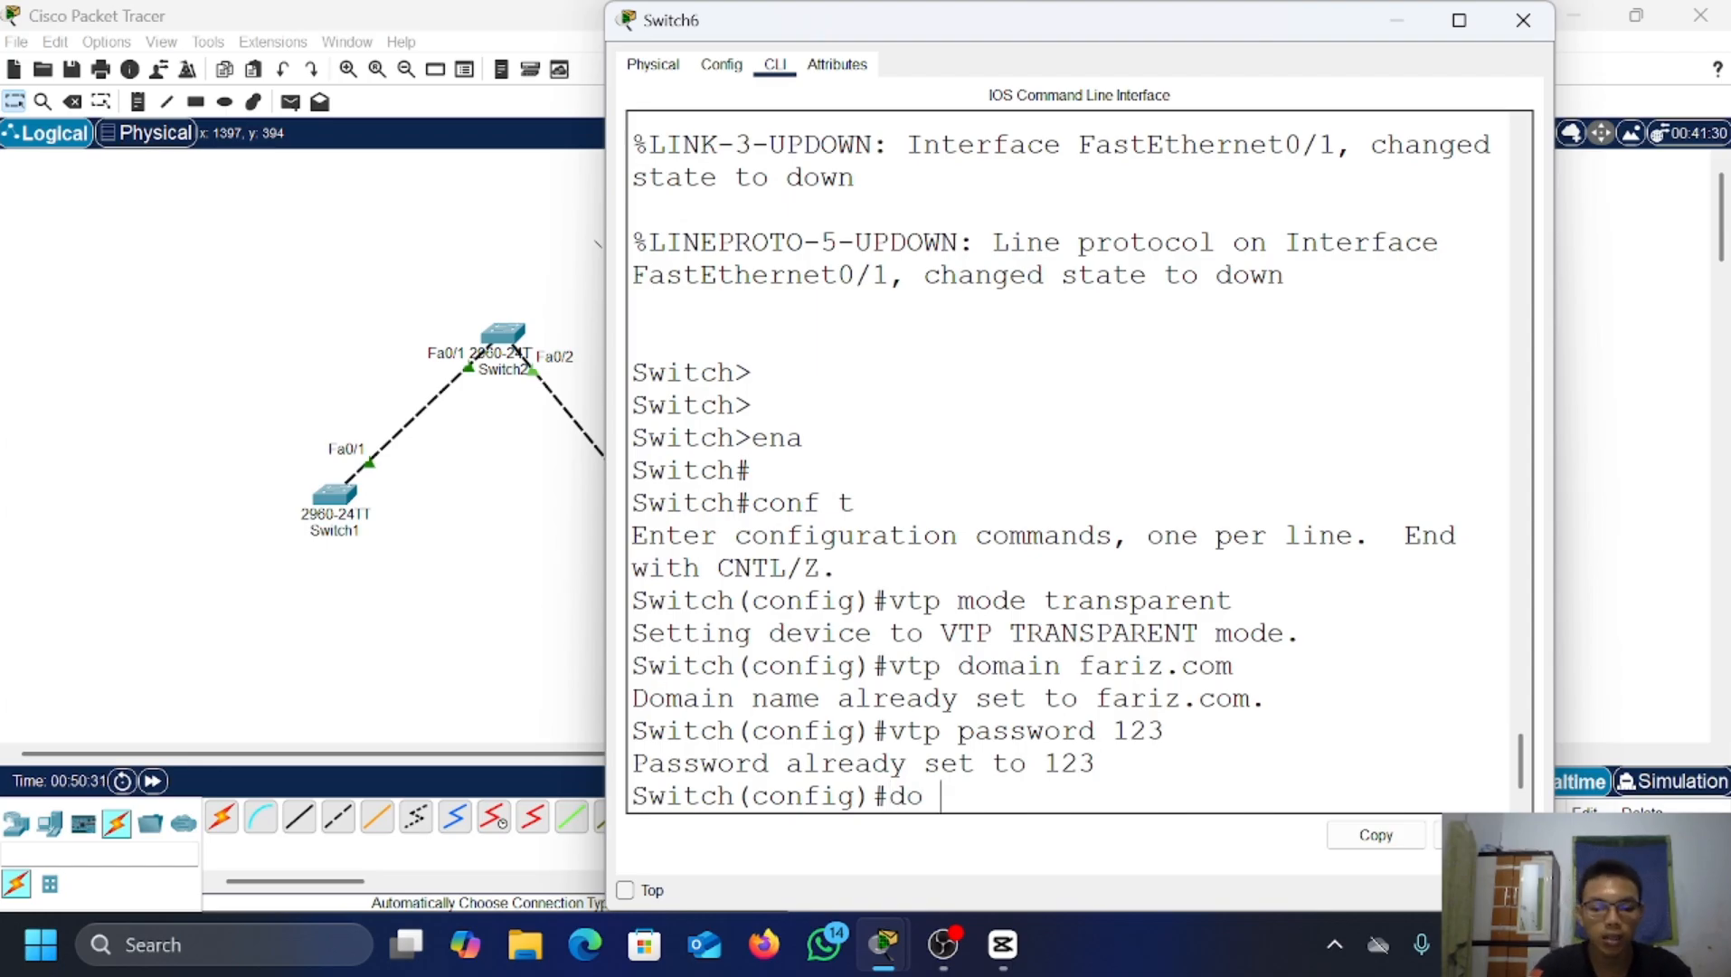
{"action": "type", "text": "show vtp stat"}
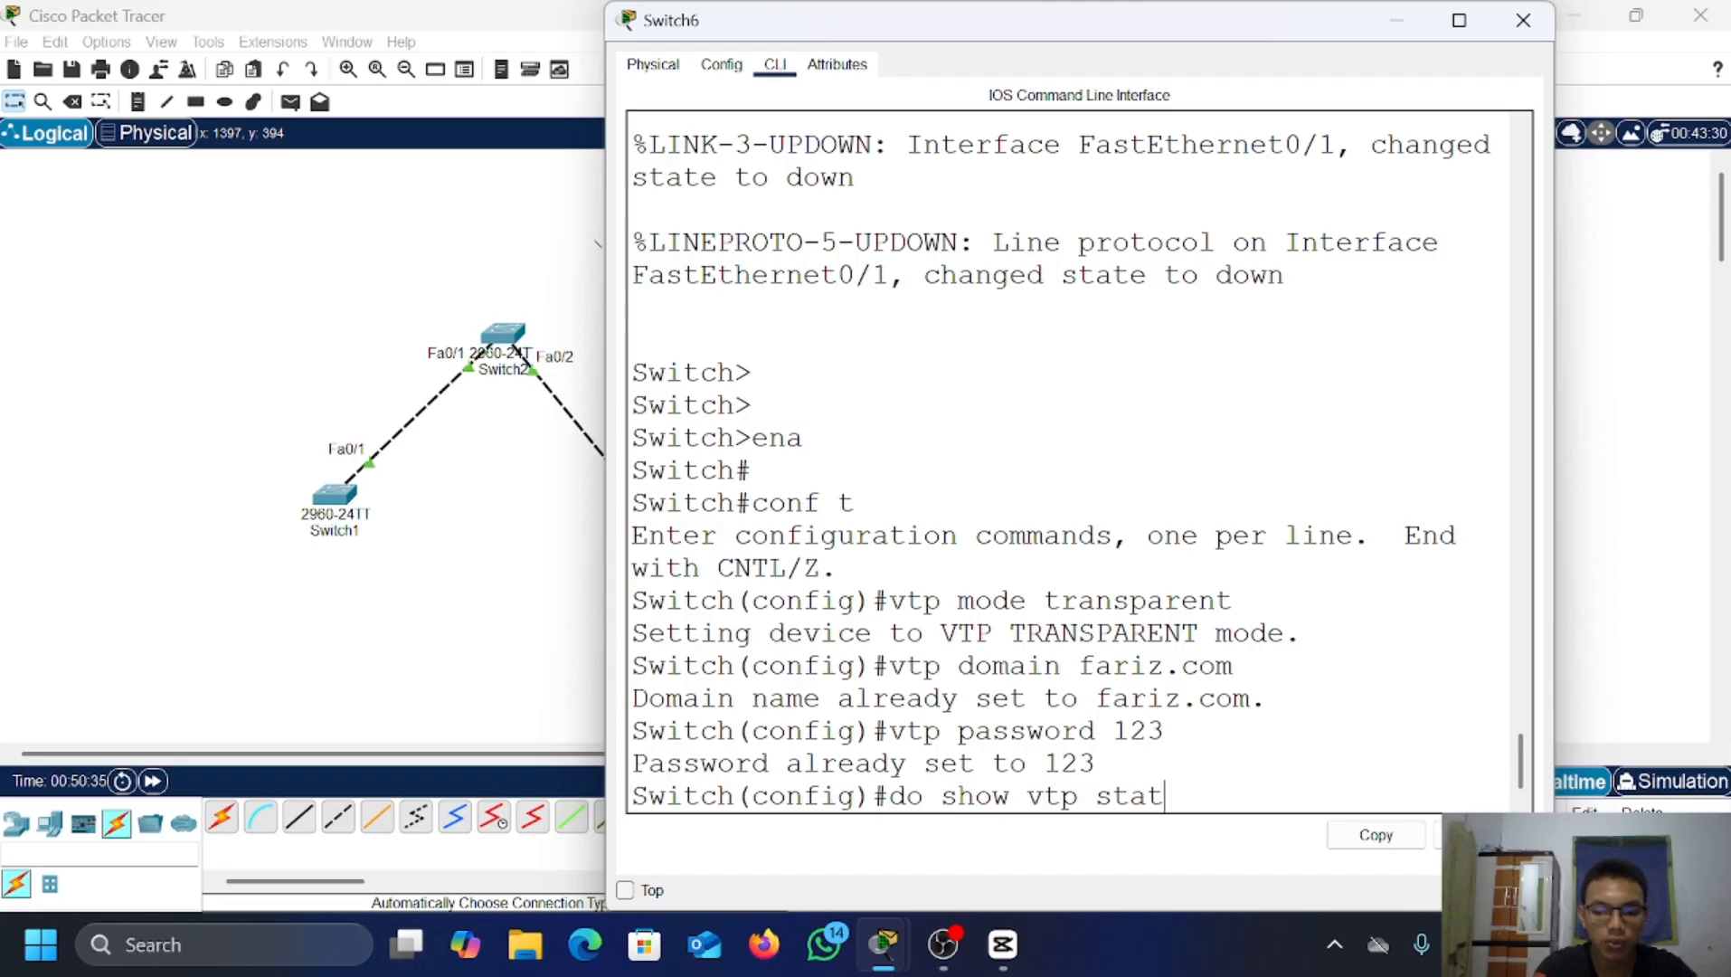
{"action": "type", "text": "us"}
{"action": "key", "text": "Return"}
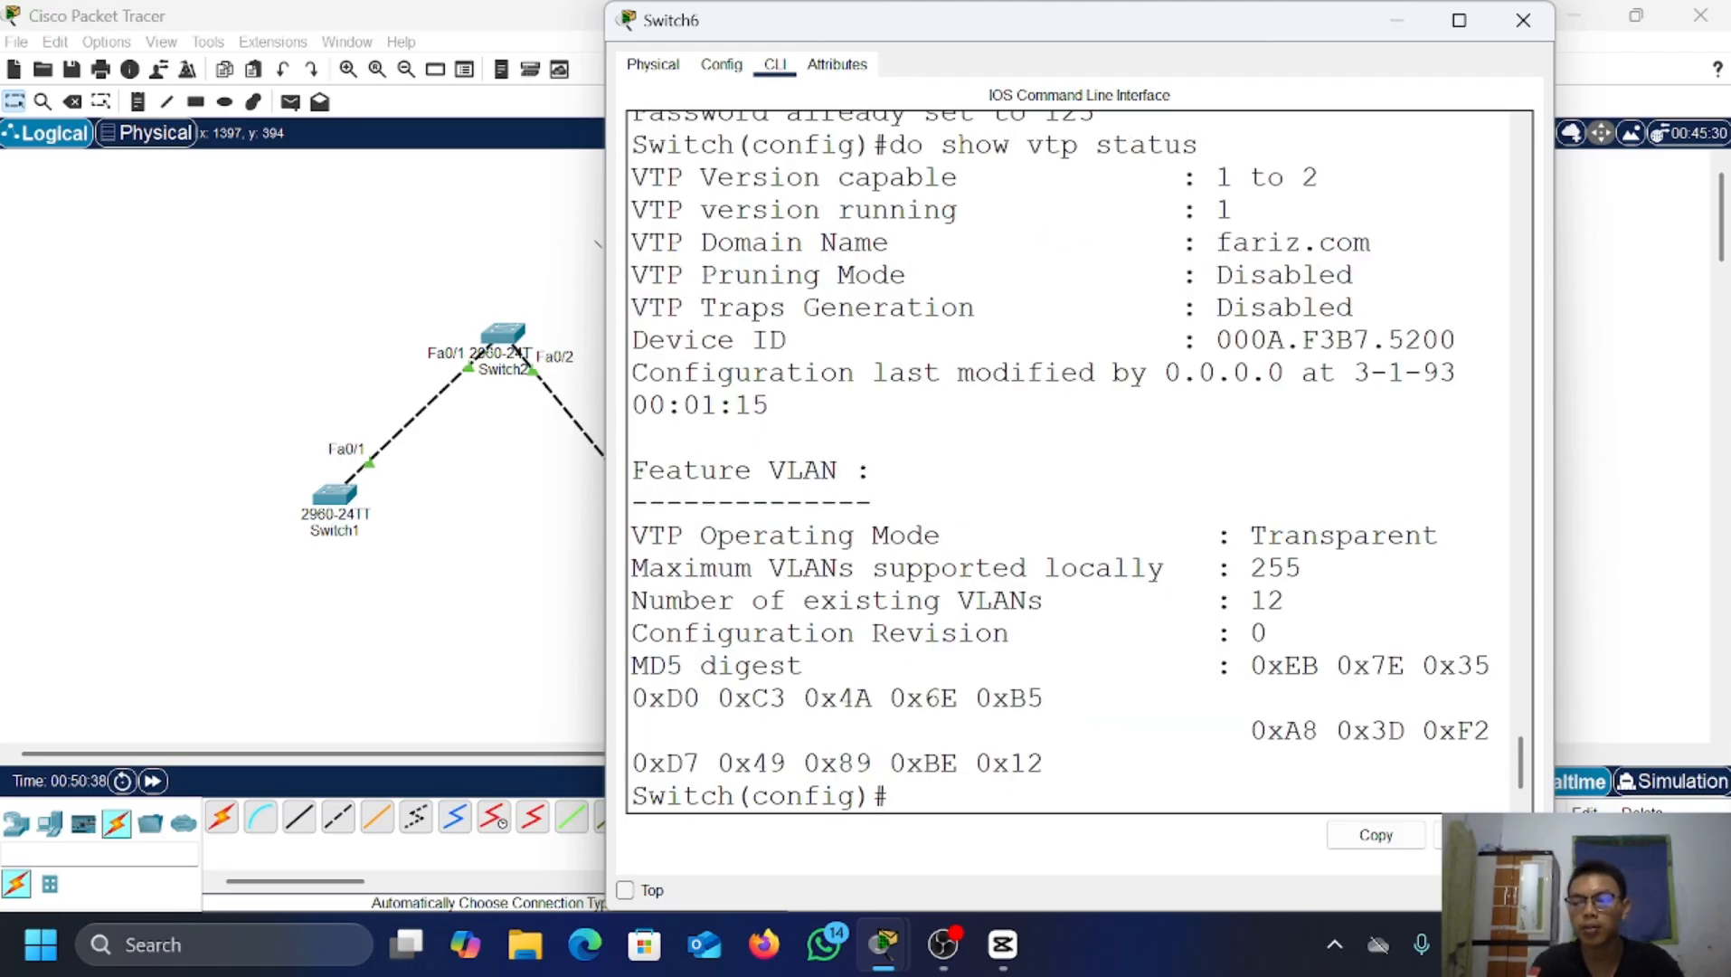
{"action": "type", "text": "vt"}
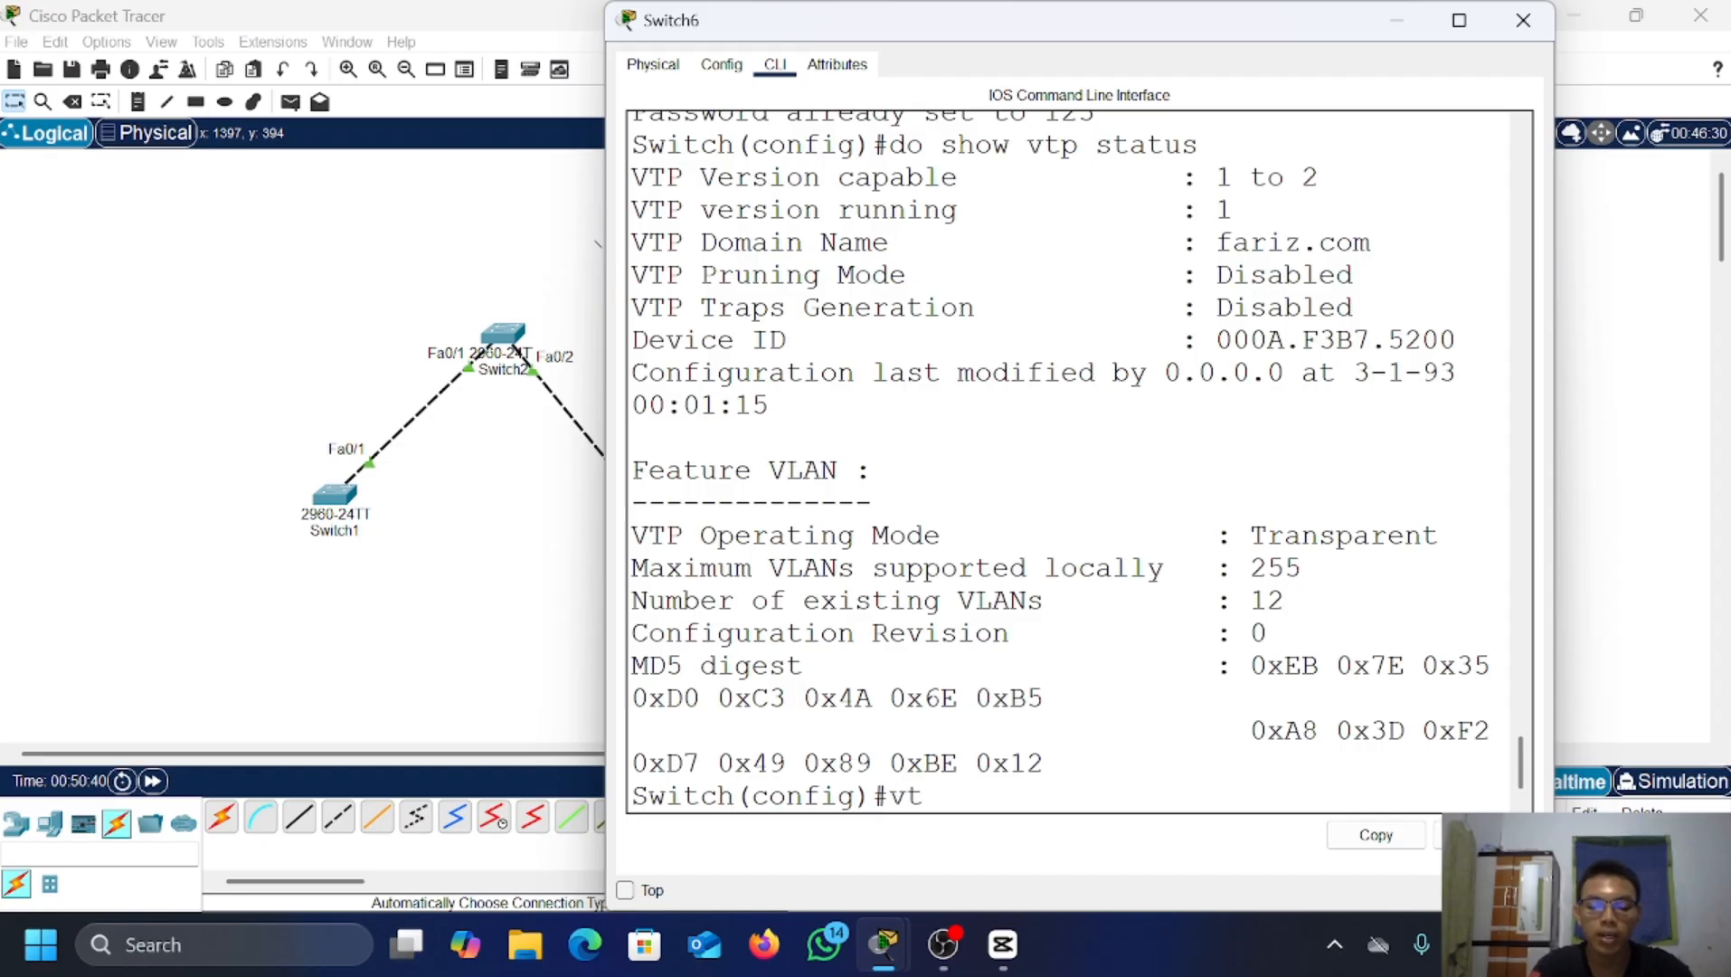
{"action": "type", "text": "p mode s"}
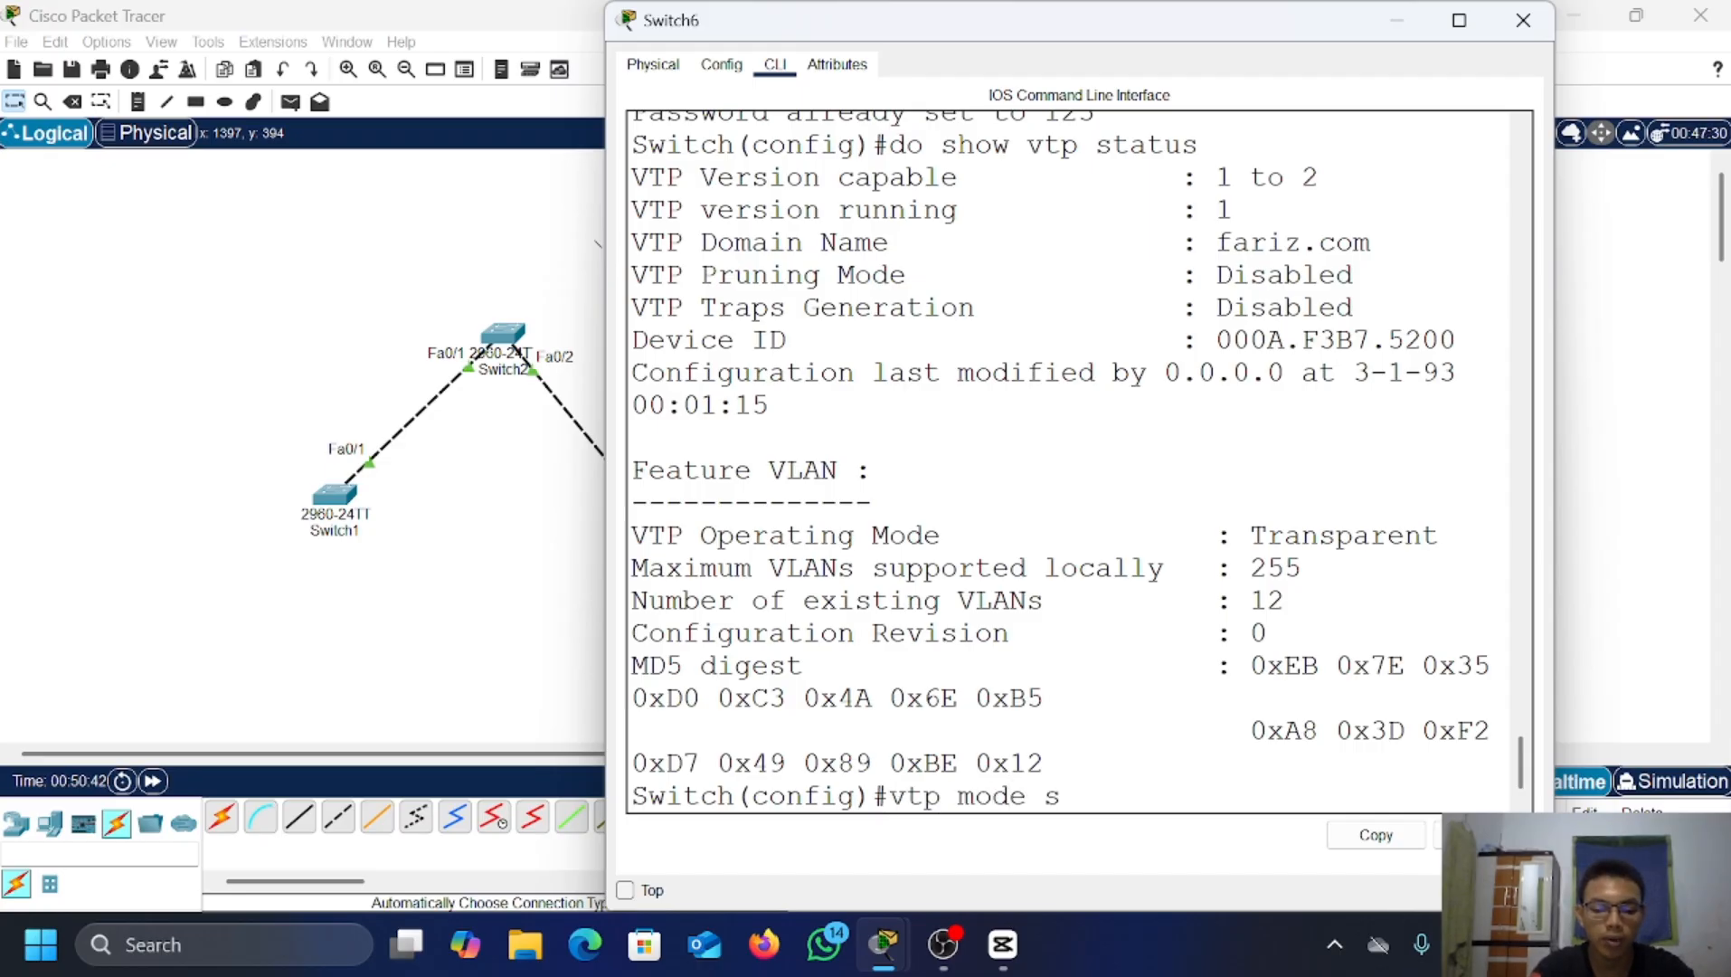
{"action": "type", "text": "erver"}
{"action": "key", "text": "Return"}
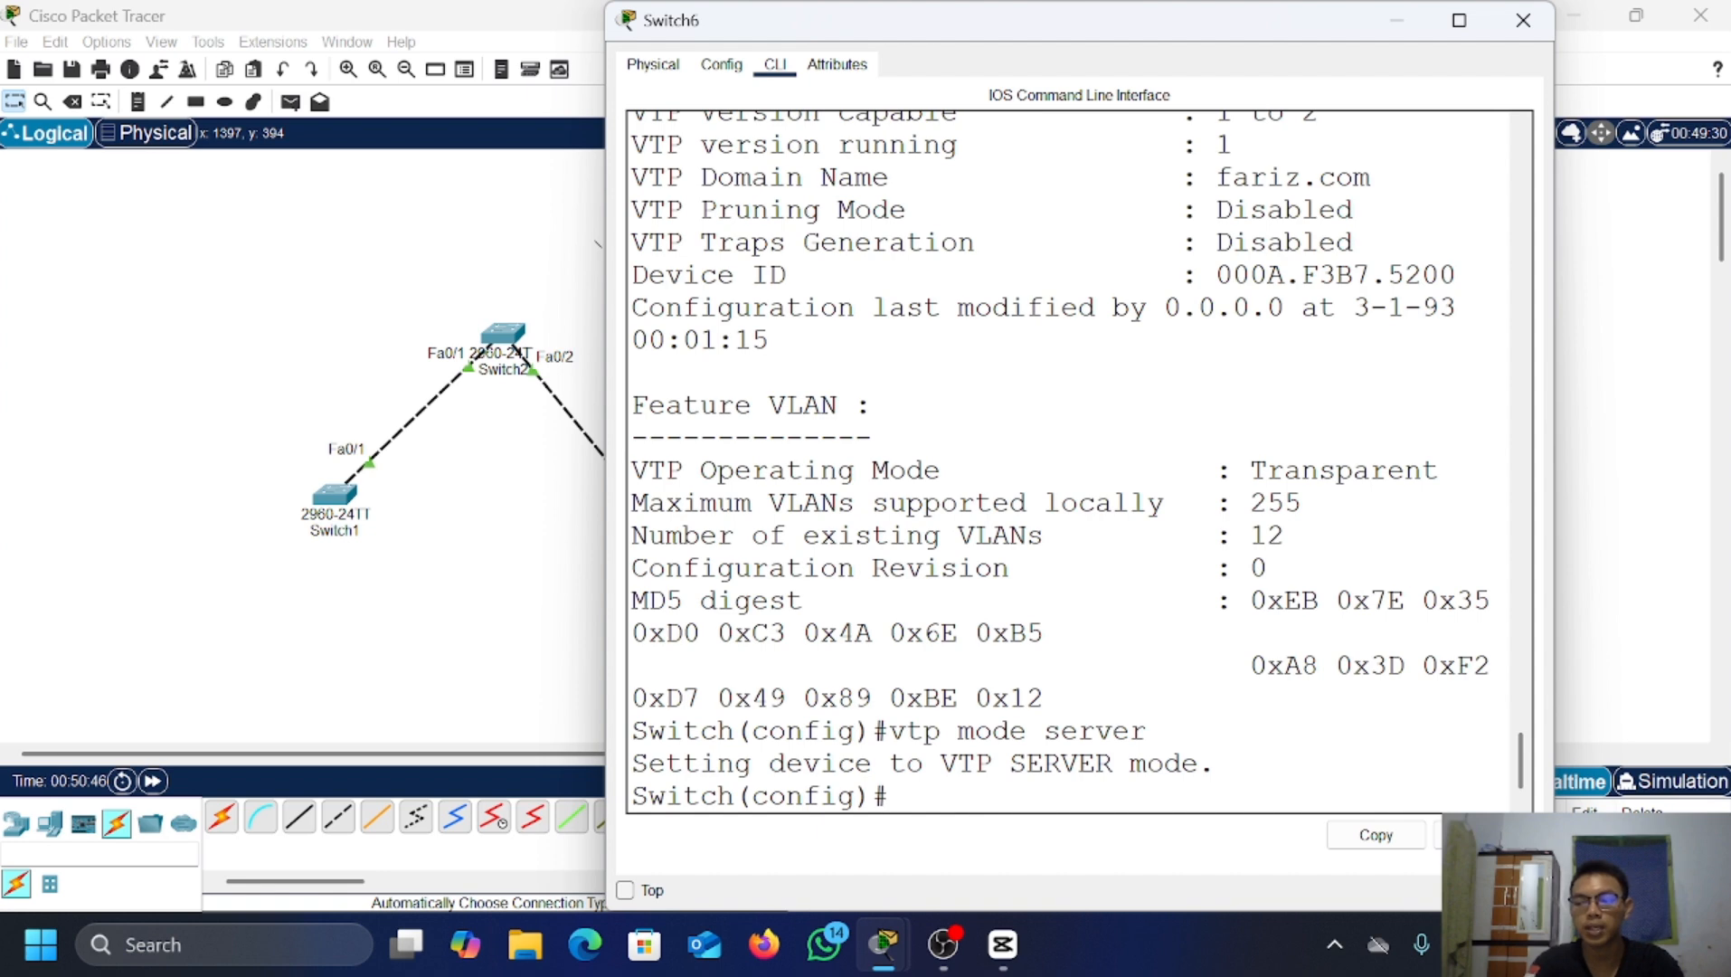
Step: Cable Switch5 Fa0/2 to Switch6 Fa0/1 automatically and fast-forward time until both links turn green
{"action": "left_click", "coordinate": [1399, 22]}
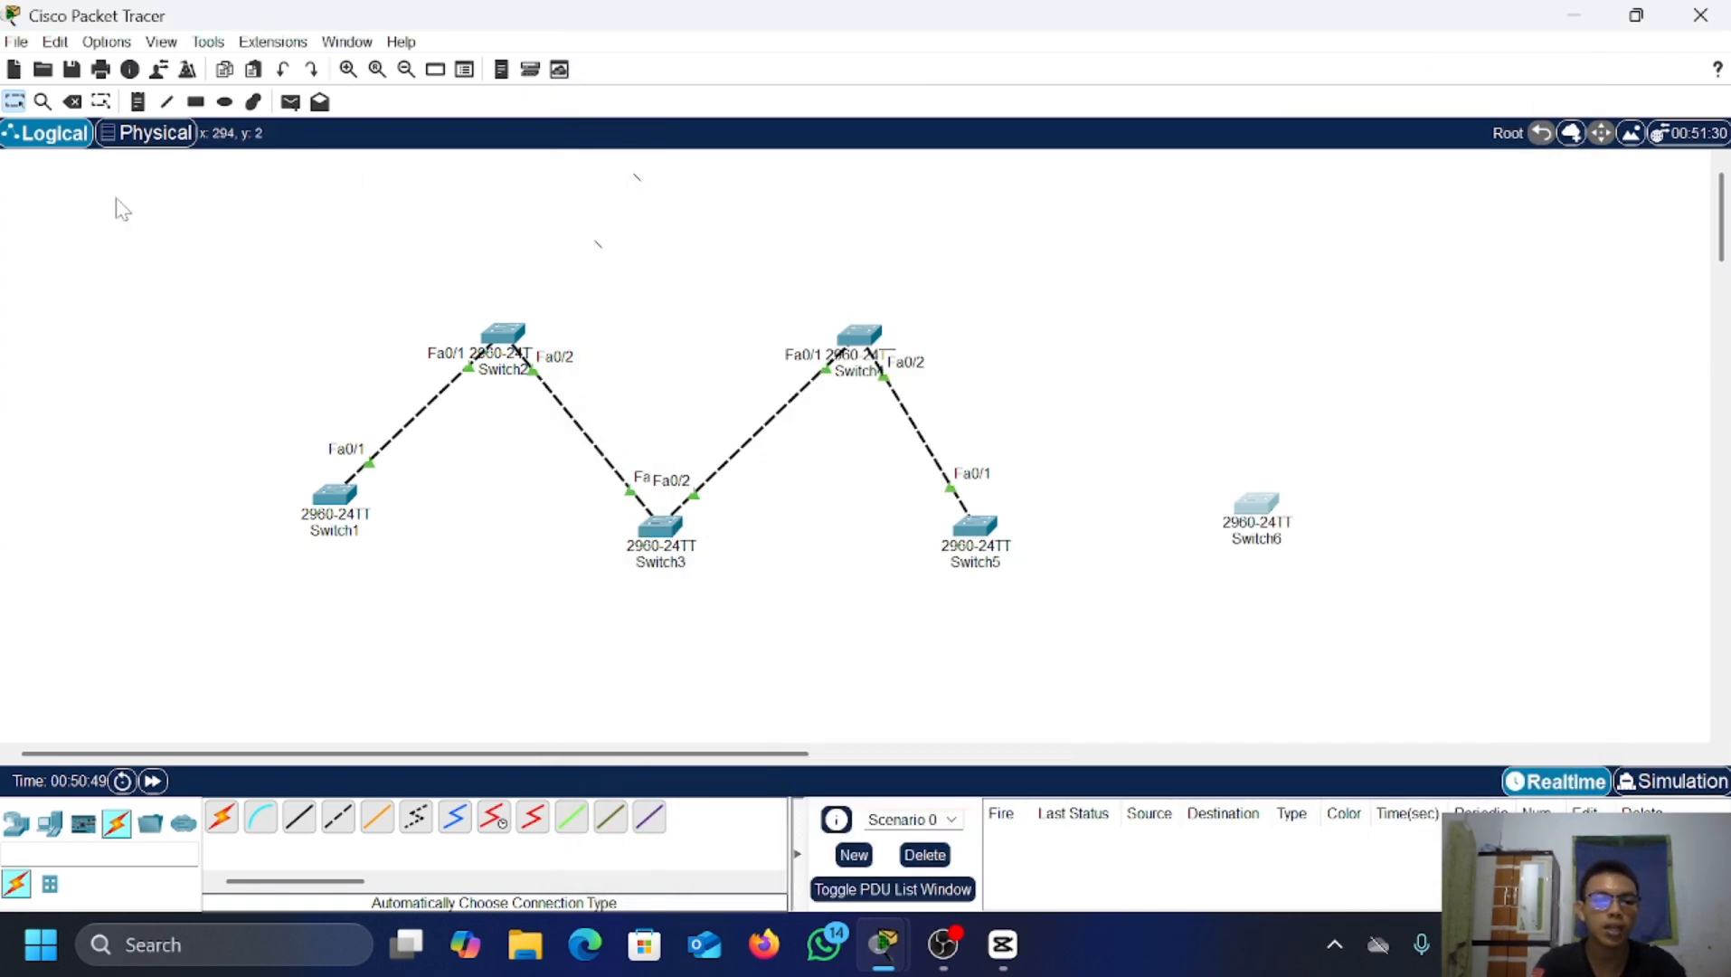
{"action": "left_click", "coordinate": [222, 817]}
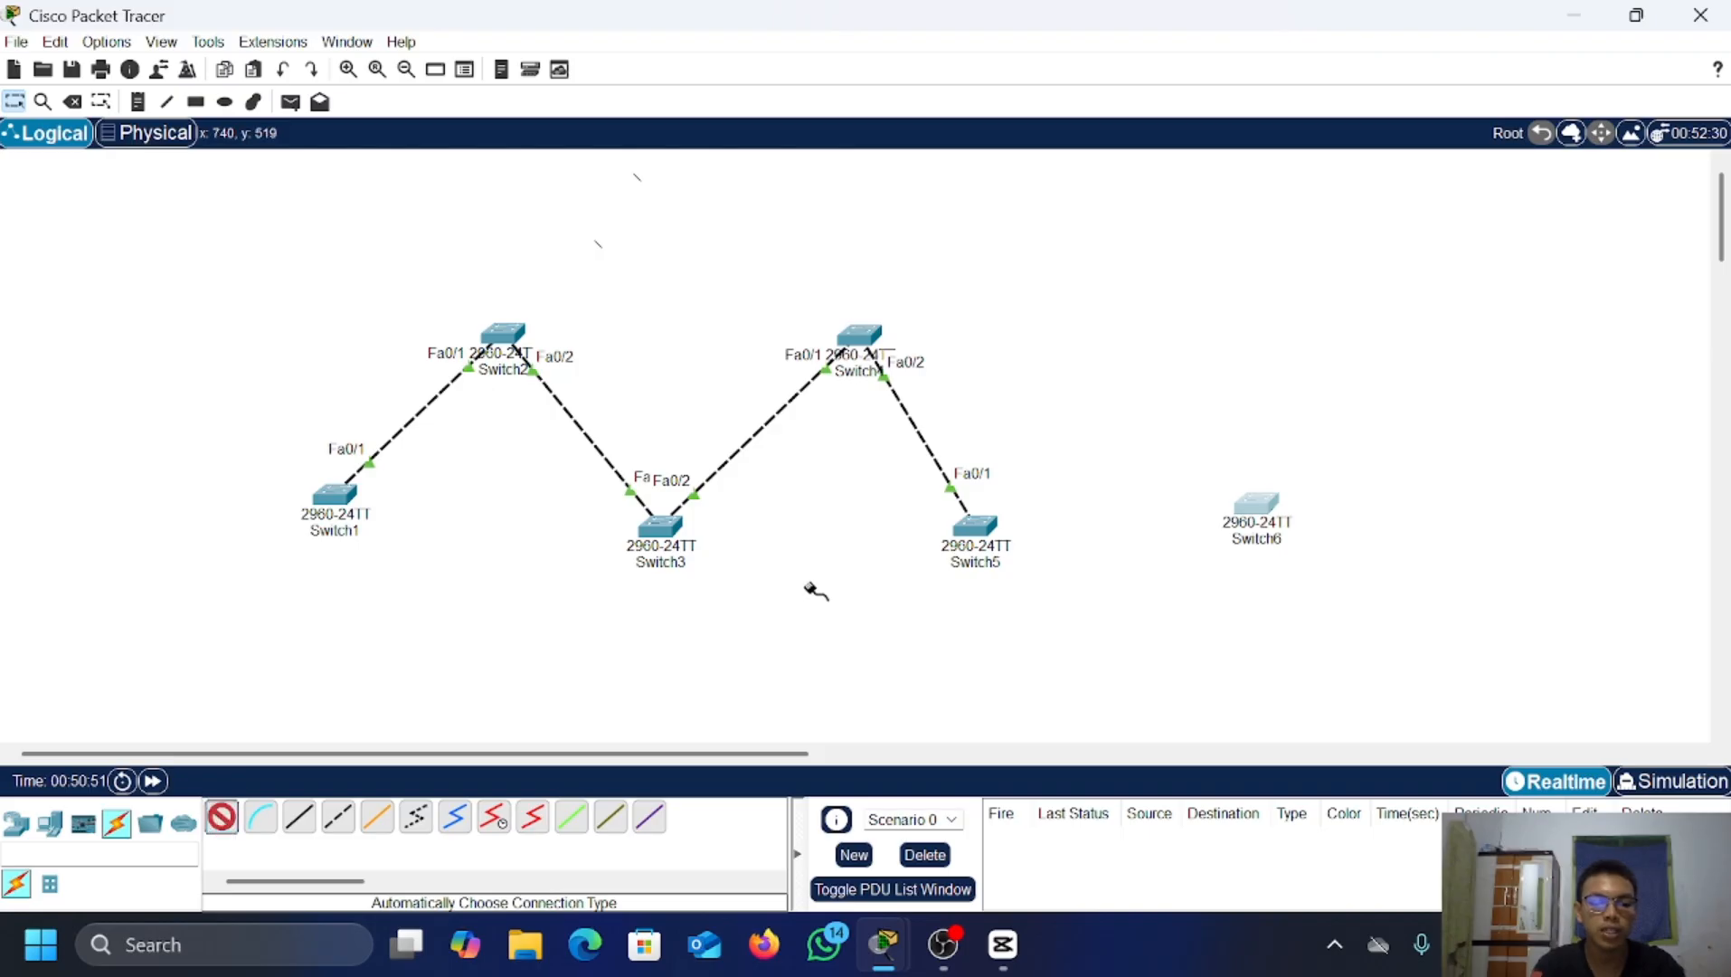
{"action": "left_click", "coordinate": [982, 529]}
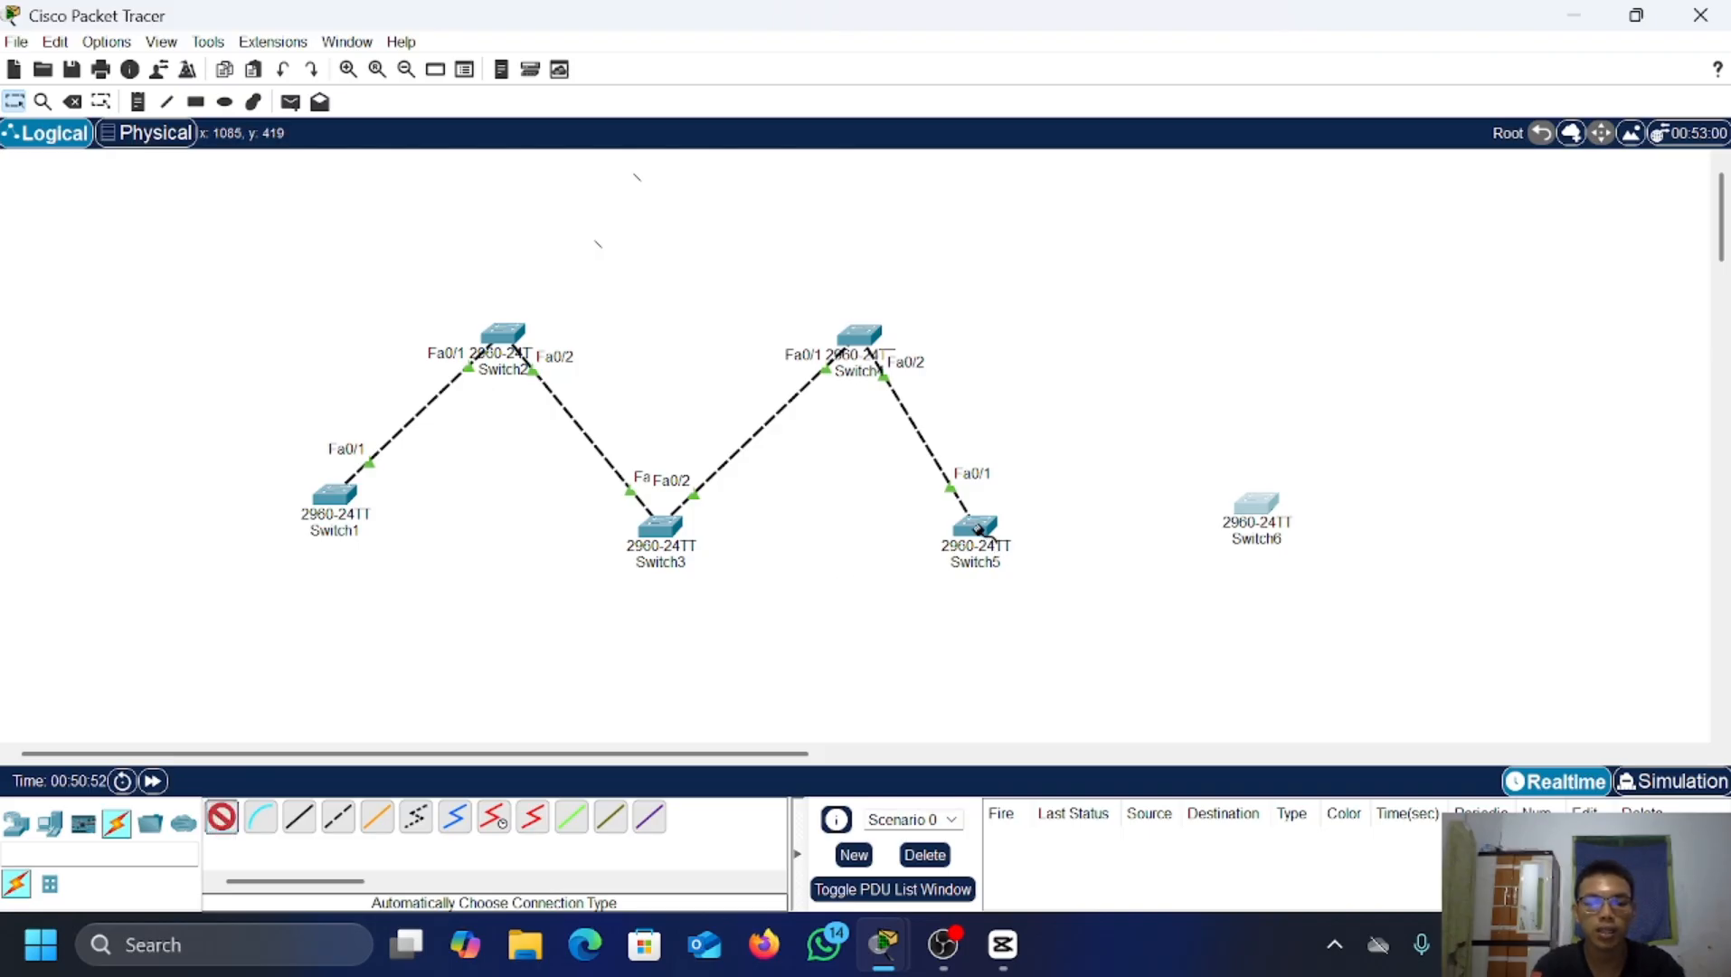
{"action": "left_click", "coordinate": [1267, 500]}
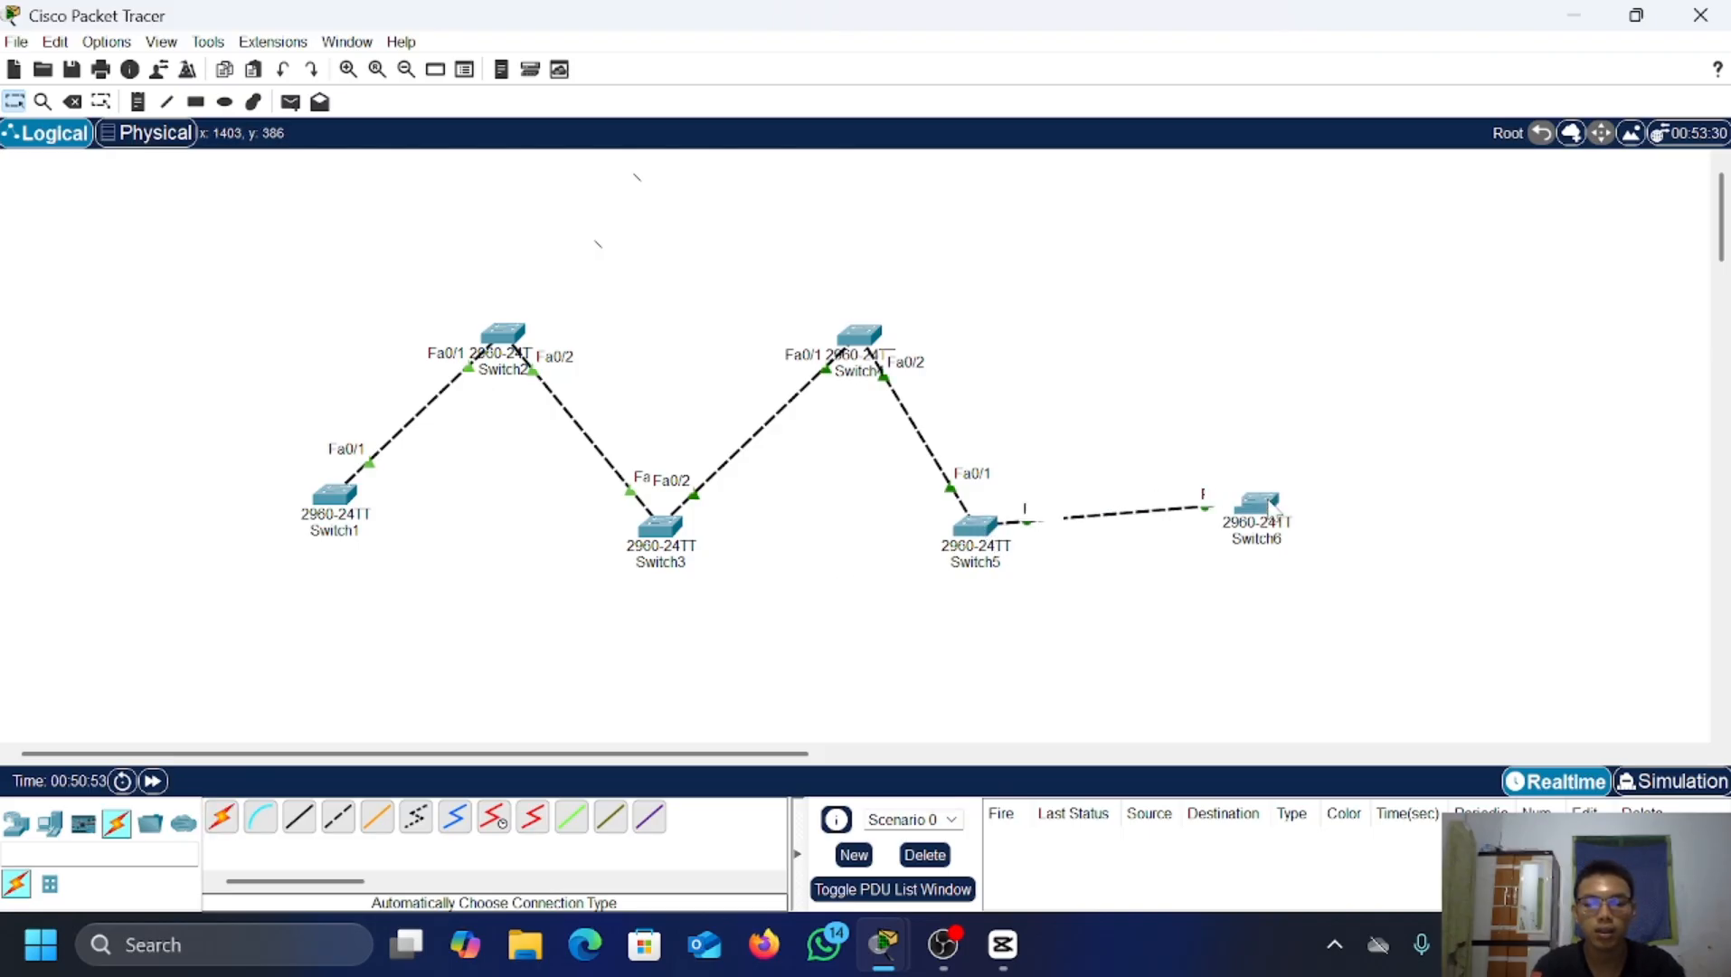
{"action": "left_click", "coordinate": [152, 782]}
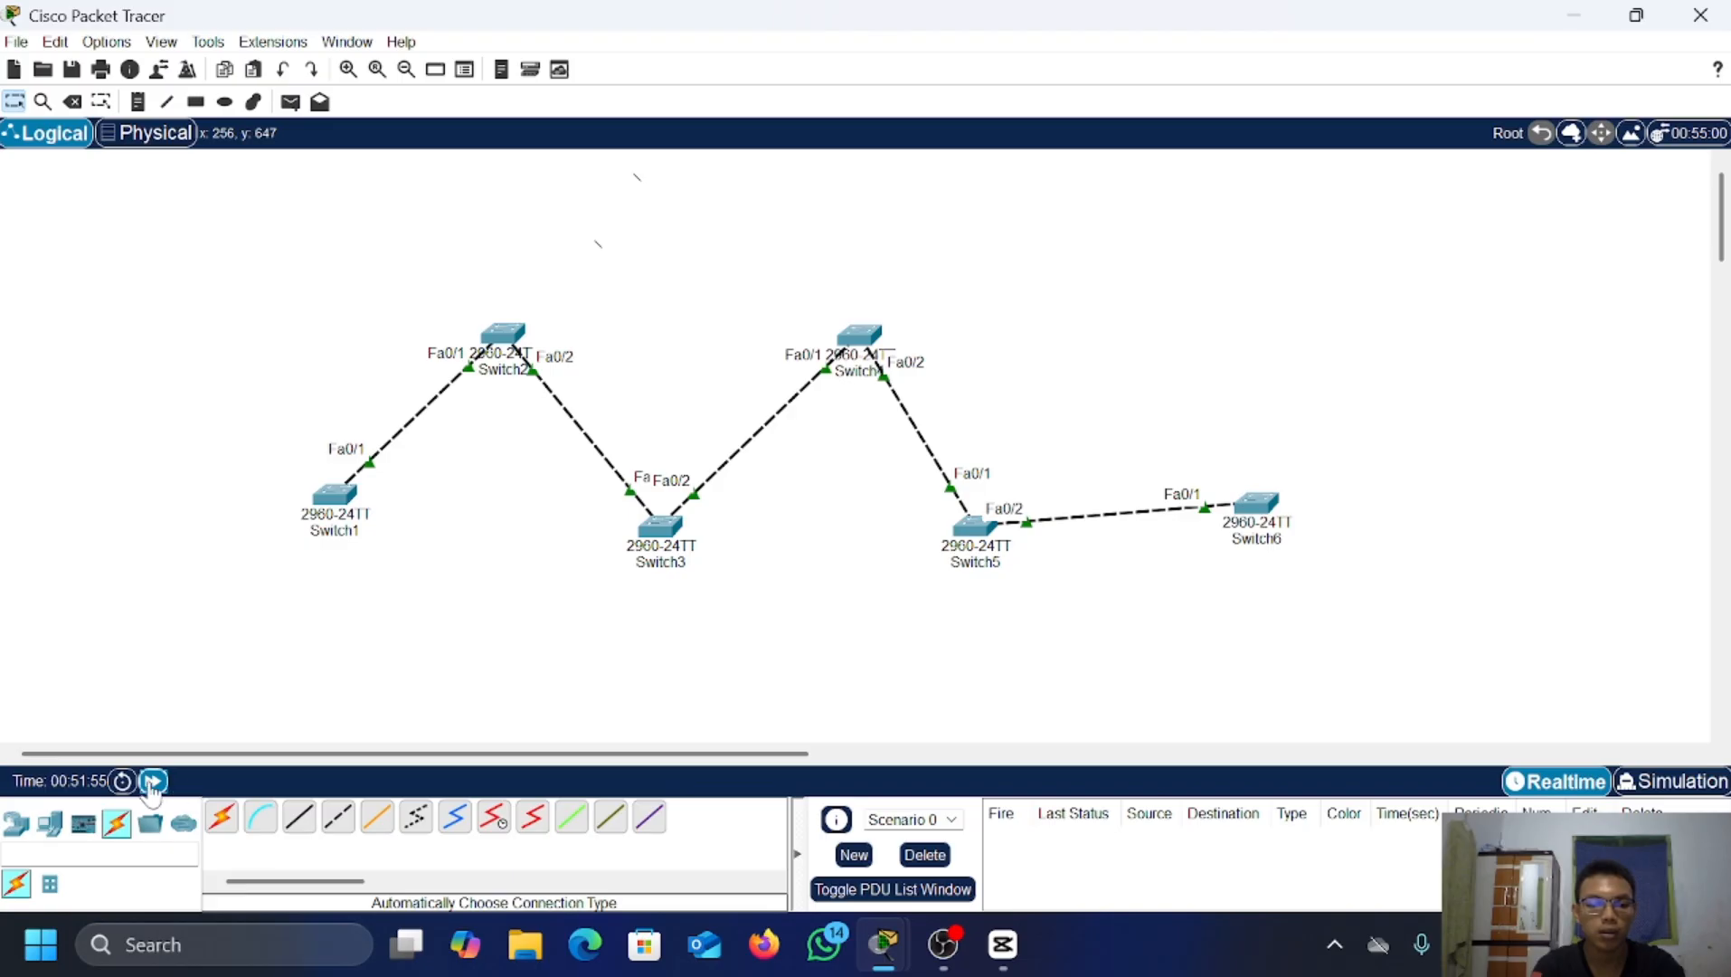
{"action": "left_click", "coordinate": [152, 781]}
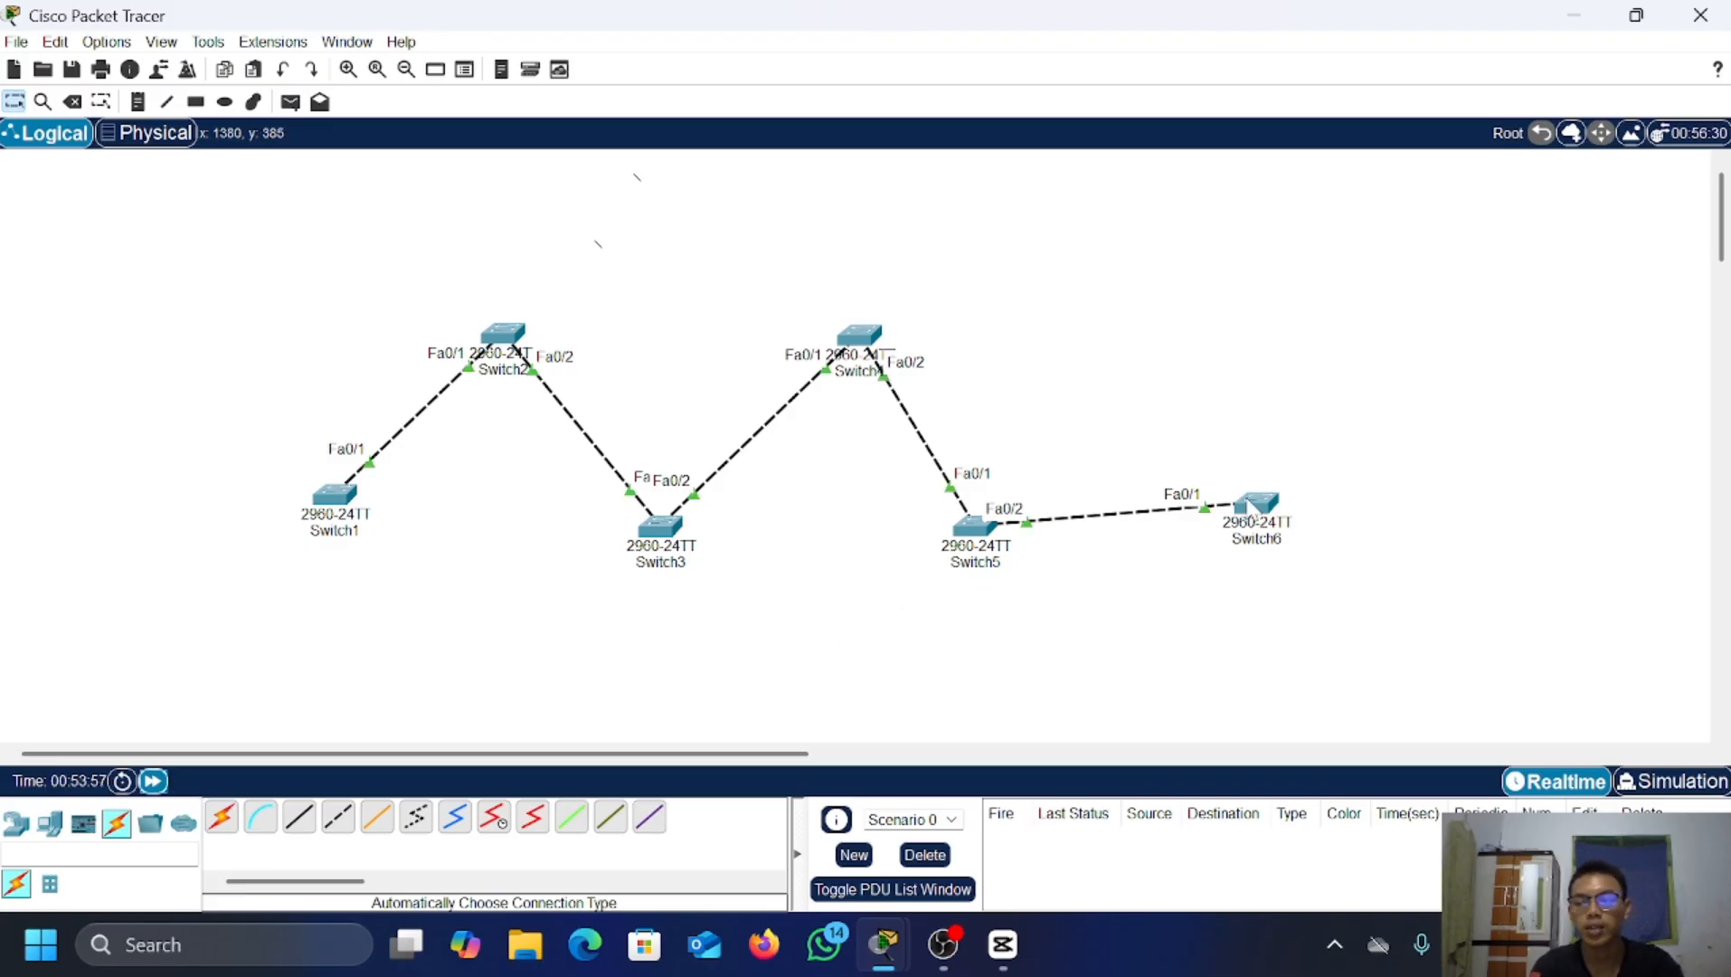
Step: Check Switch6's VTP status (server, revision 11) and VLAN list showing VLANs 6–8
{"action": "left_click", "coordinate": [1254, 519]}
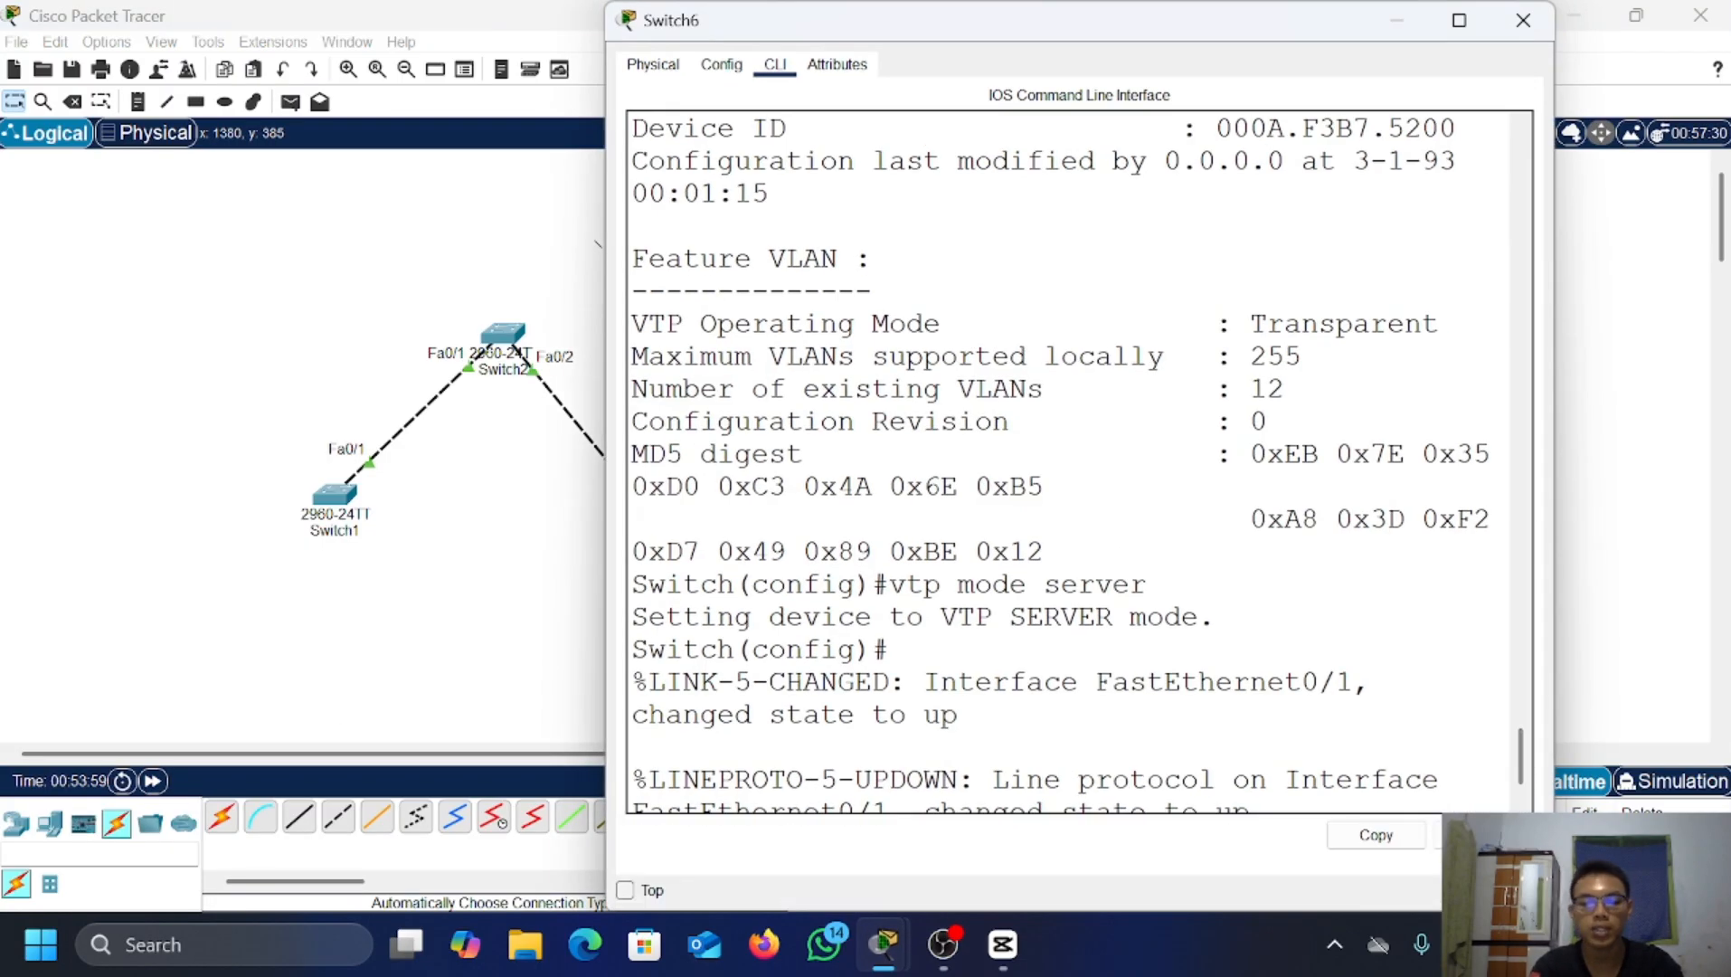
{"action": "key", "text": "Return"}
{"action": "key", "text": "Return"}
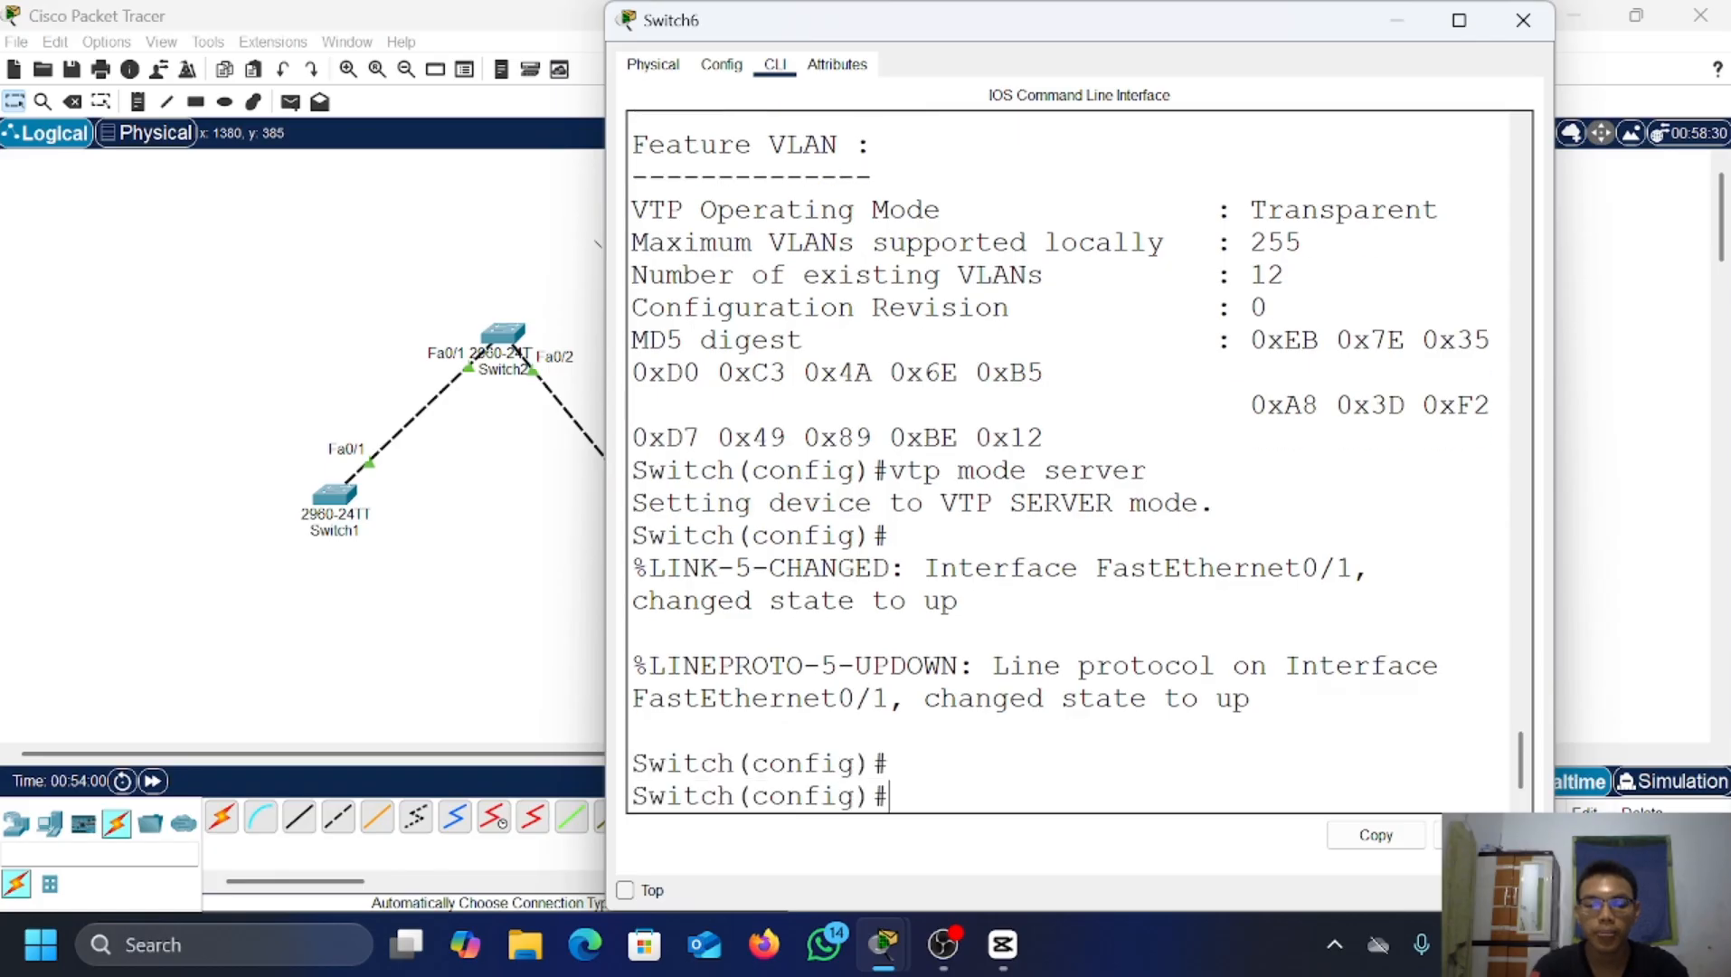
{"action": "type", "text": "do show "}
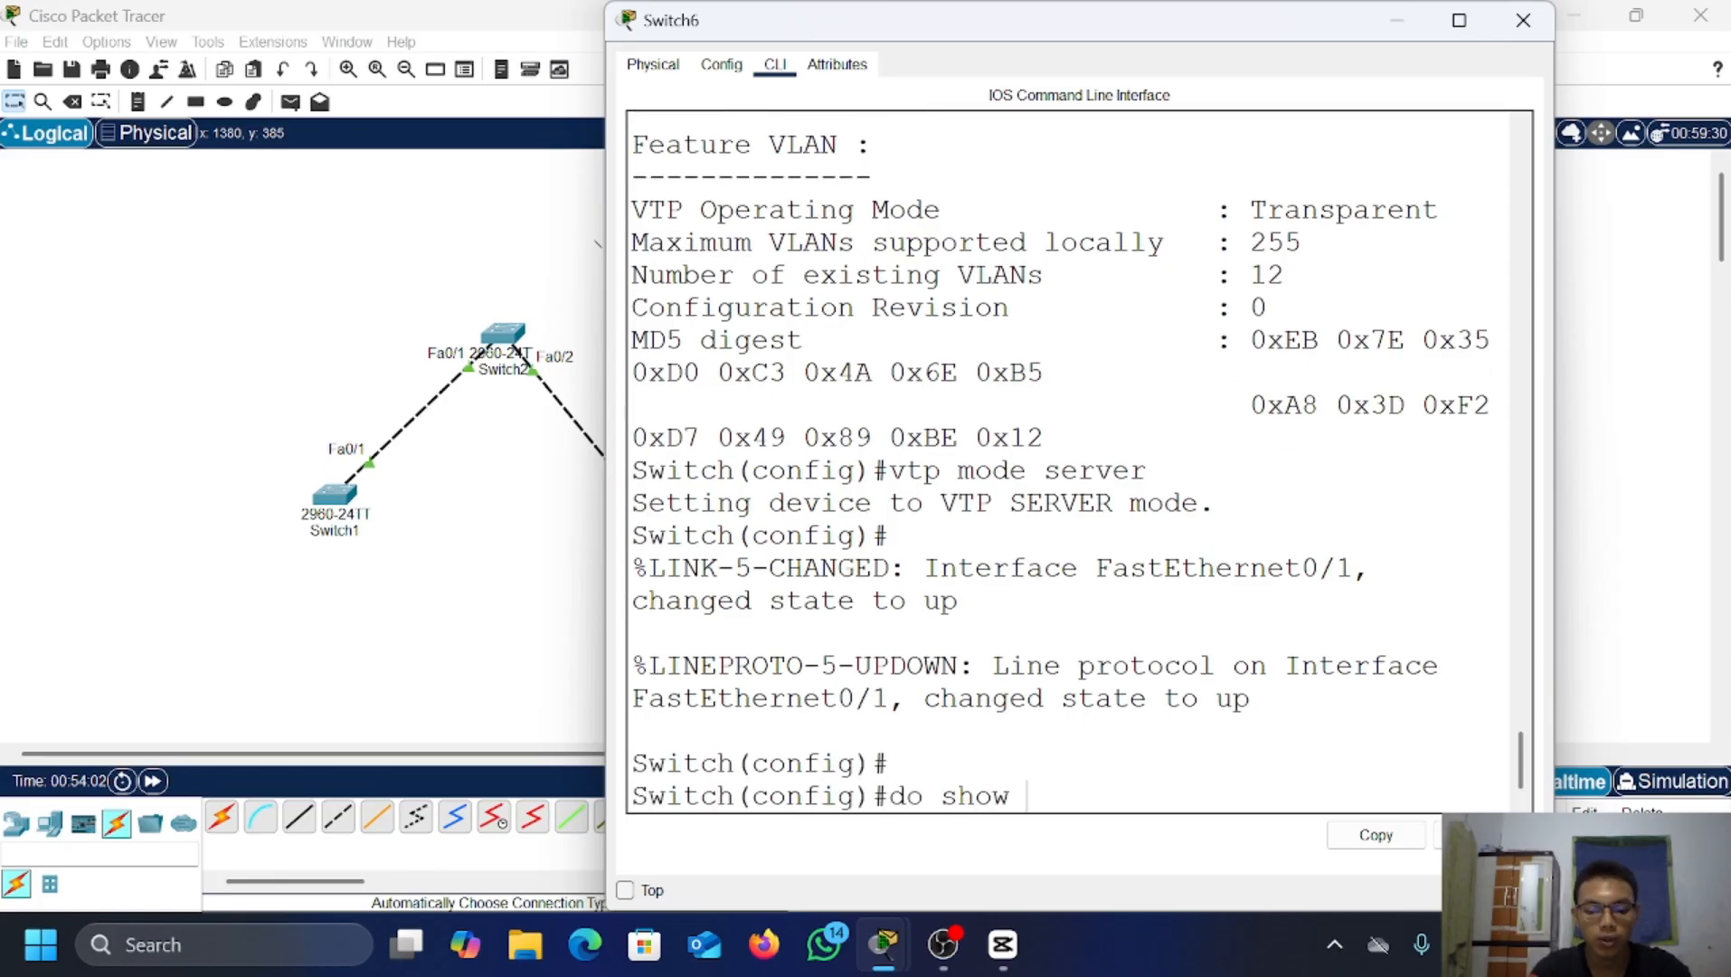
{"action": "type", "text": "vtp status"}
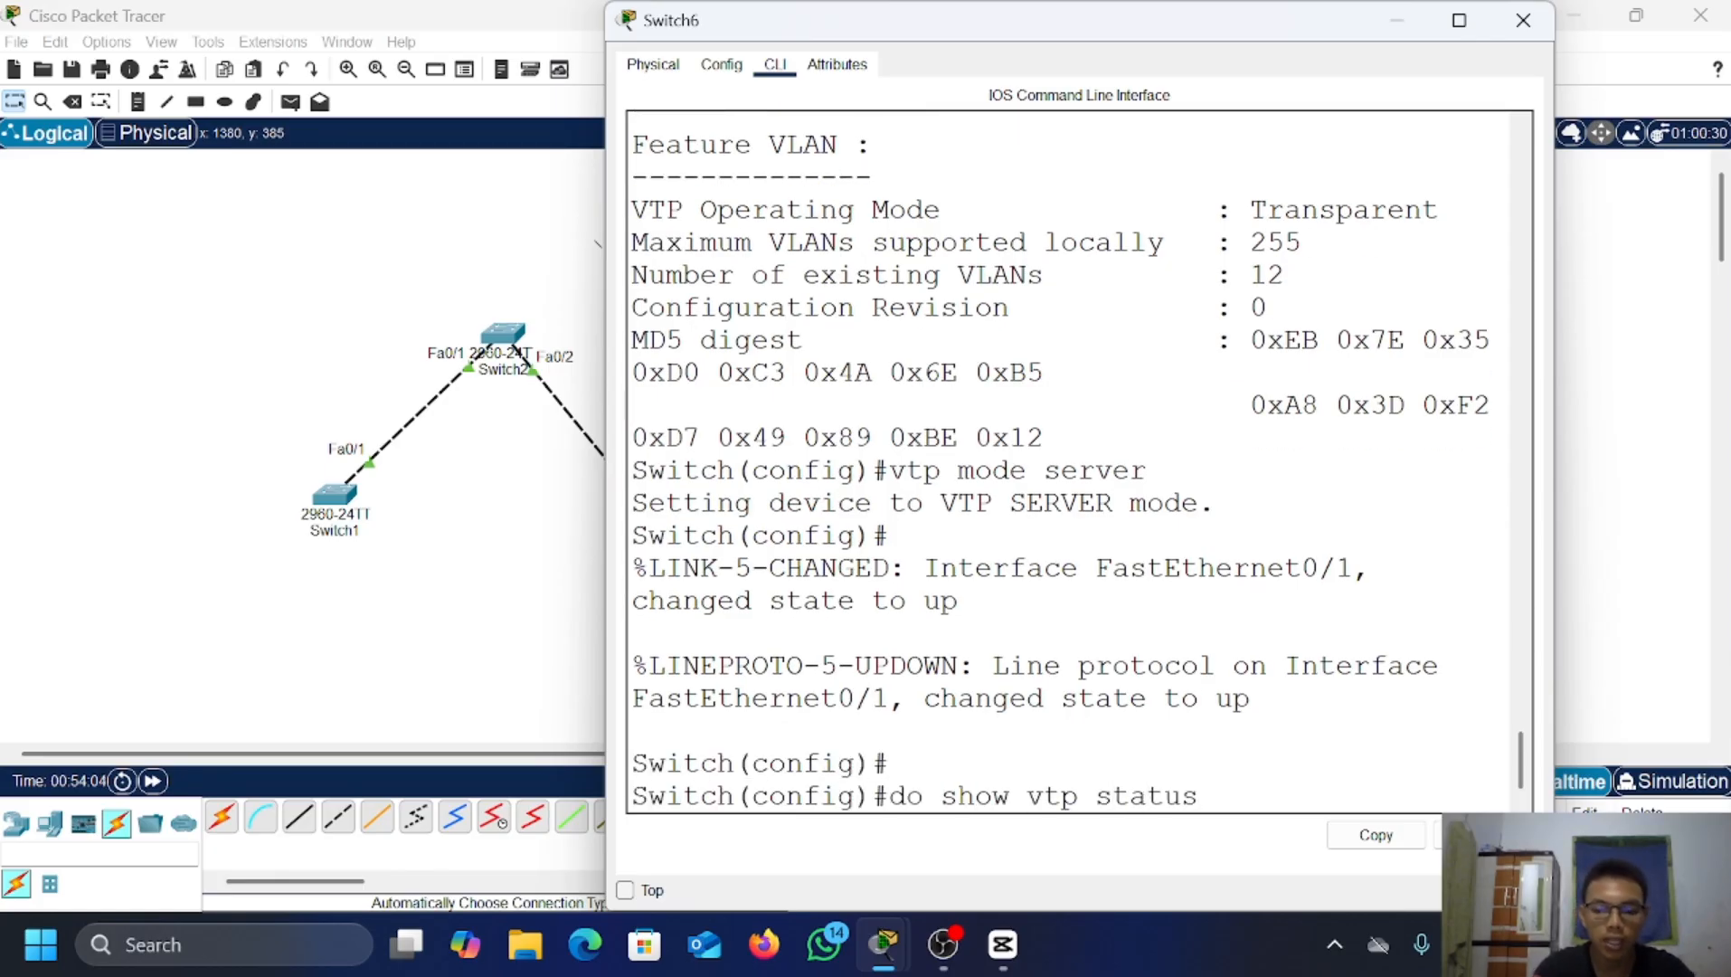
{"action": "key", "text": "Return"}
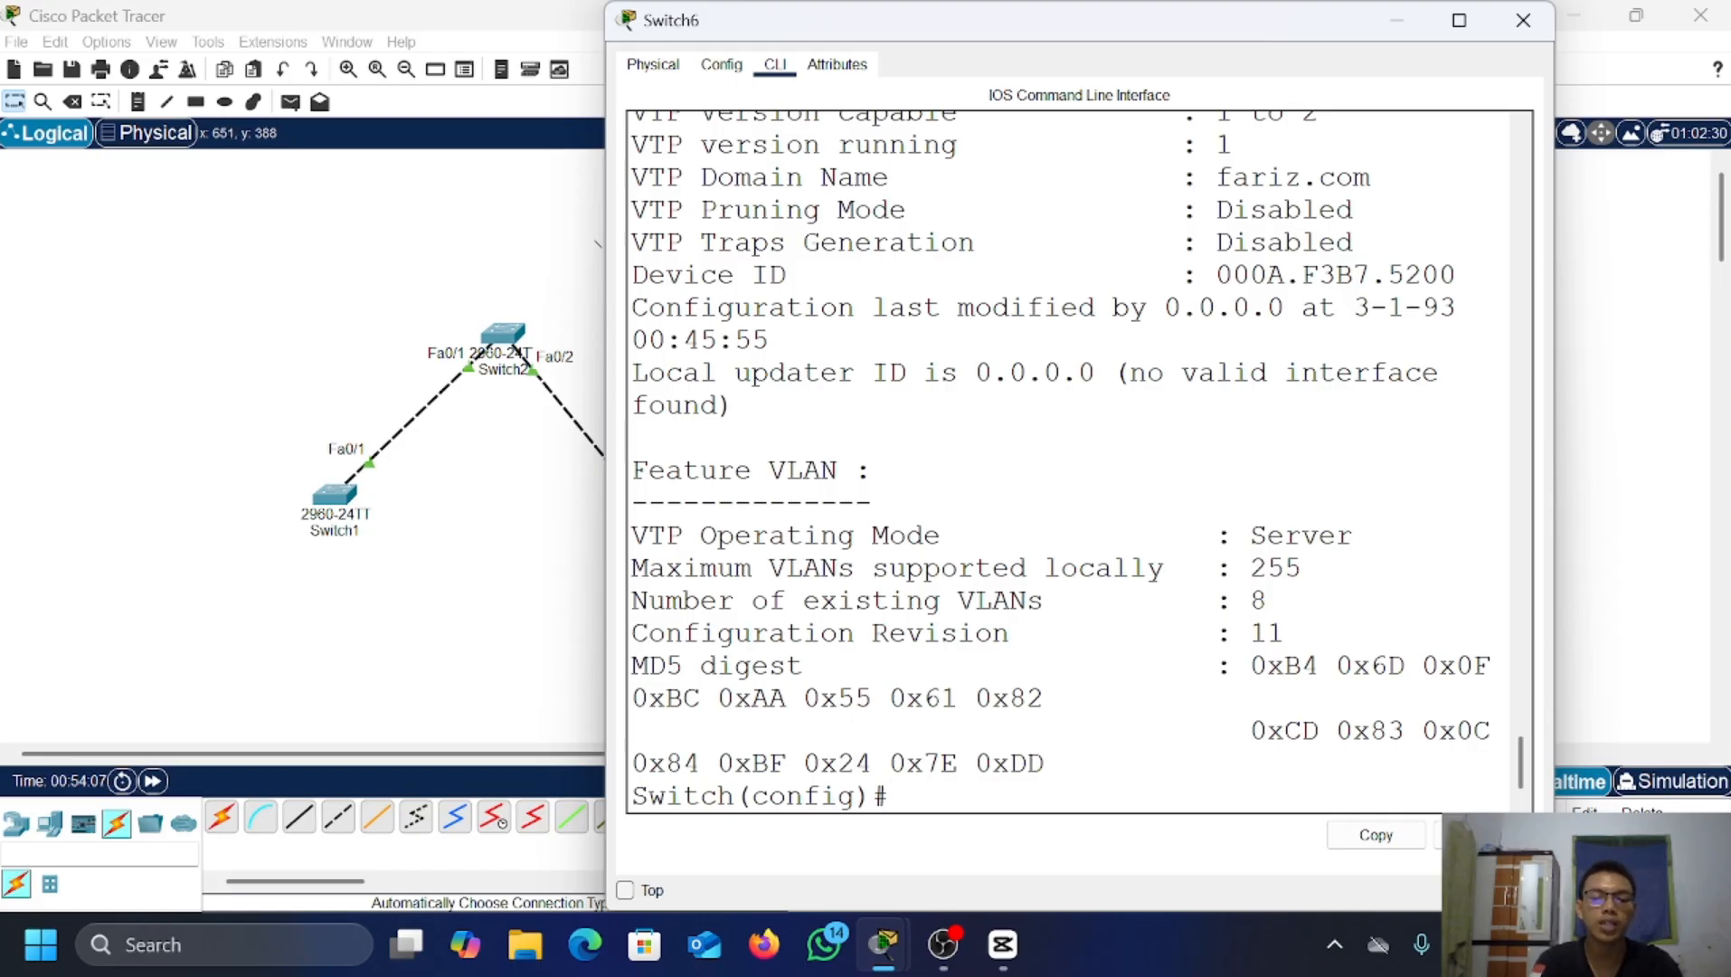
{"action": "type", "text": "do show"}
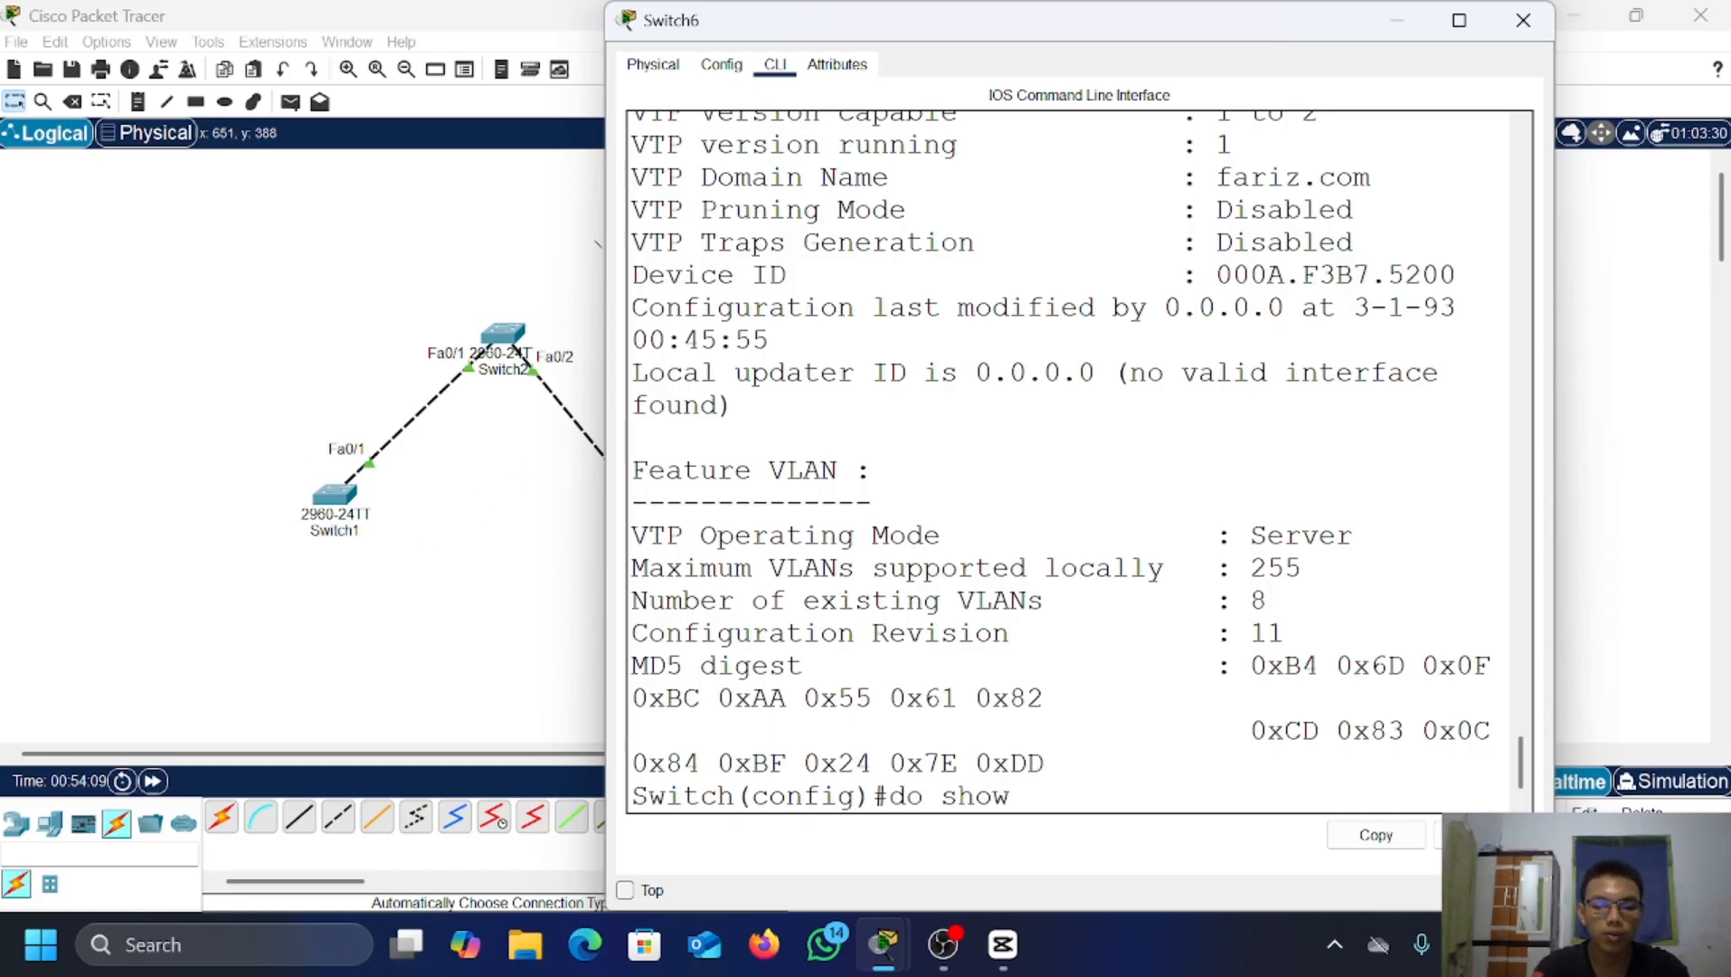
{"action": "type", "text": " vlan brief"}
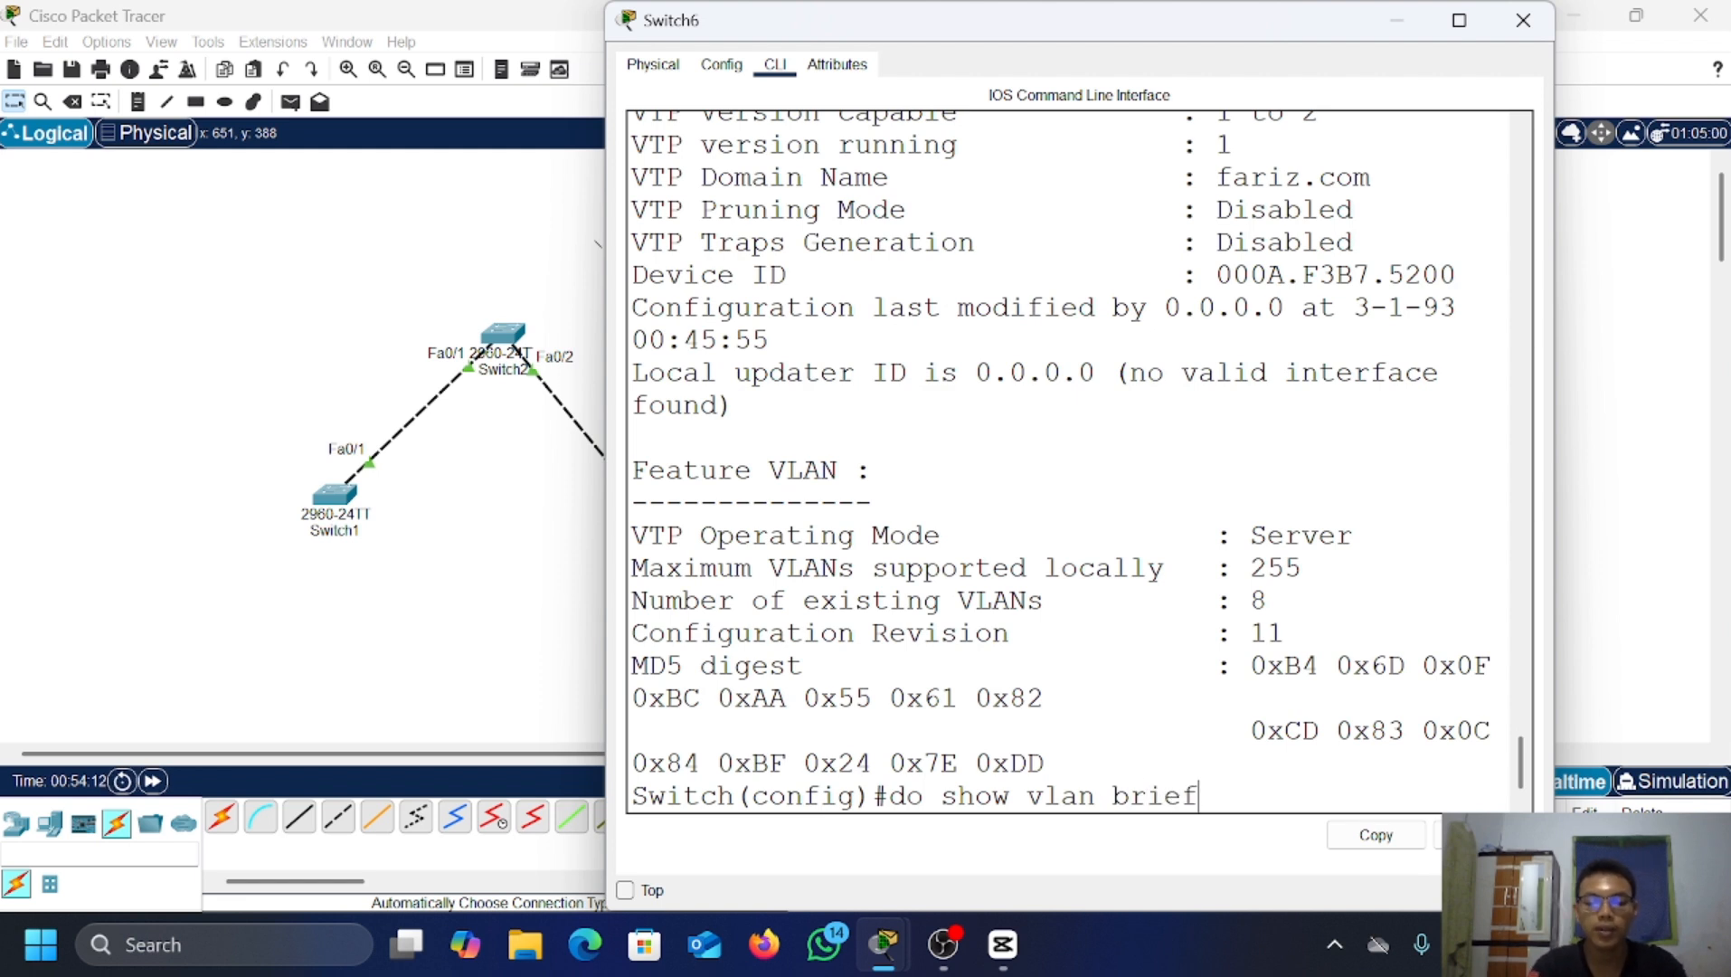
{"action": "key", "text": "Return"}
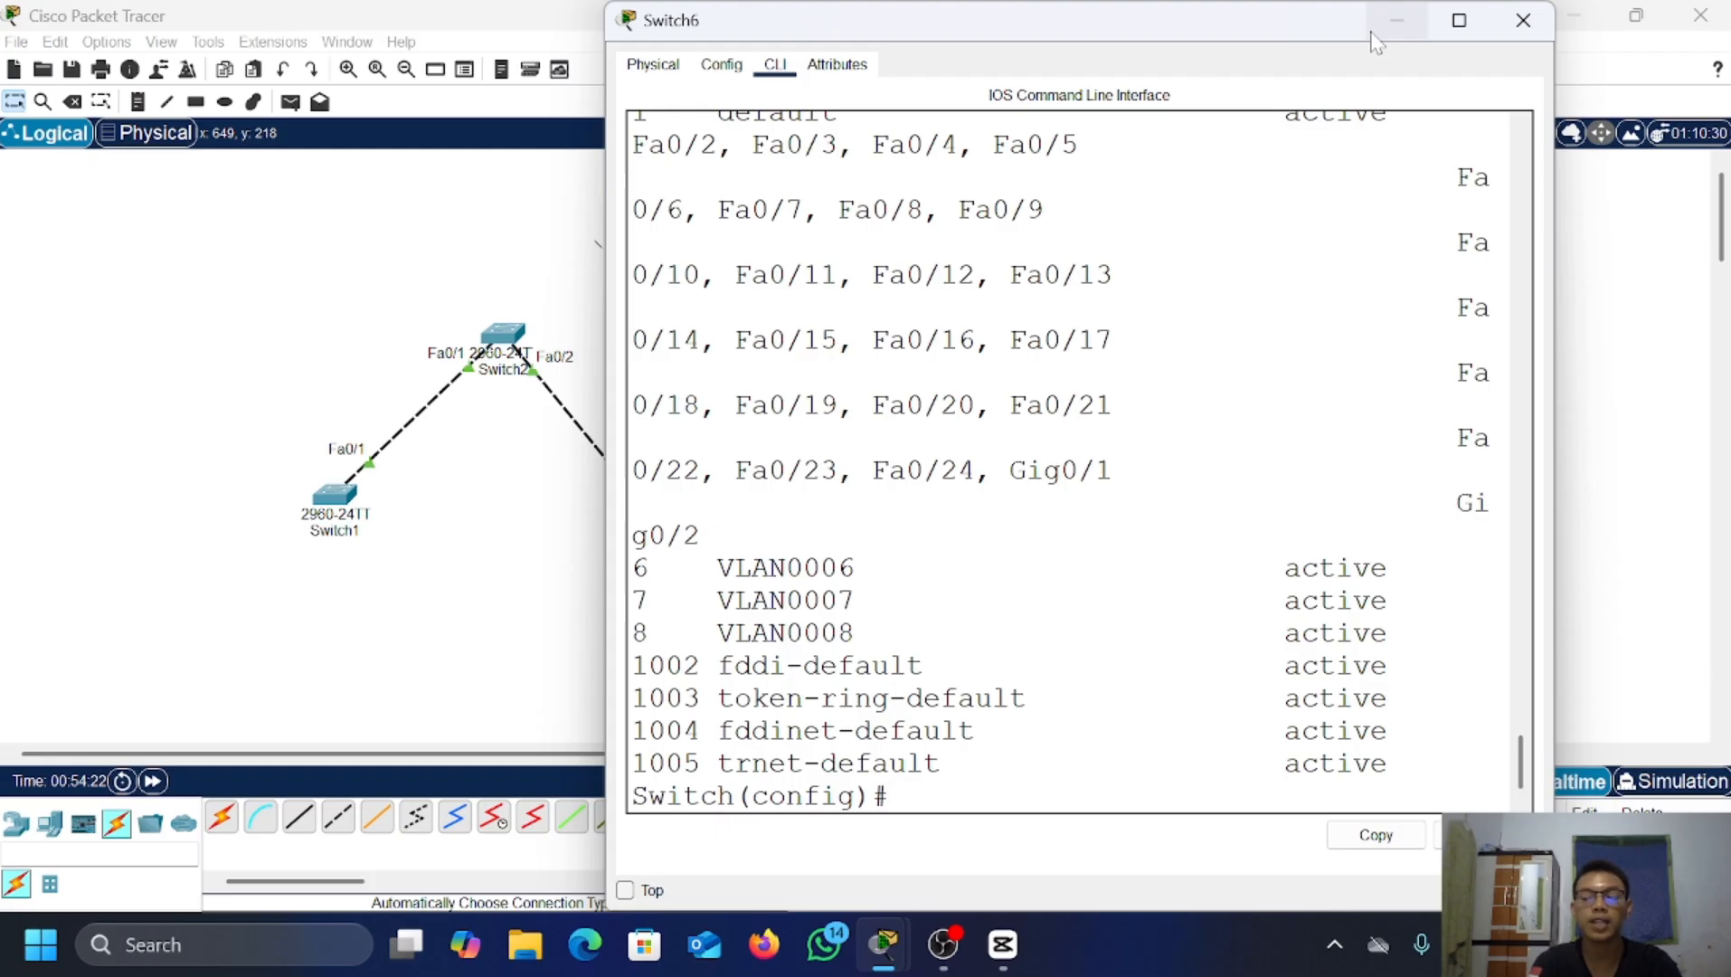
Step: Minimize the Switch6 terminal window to return to the topology
{"action": "left_click", "coordinate": [1399, 22]}
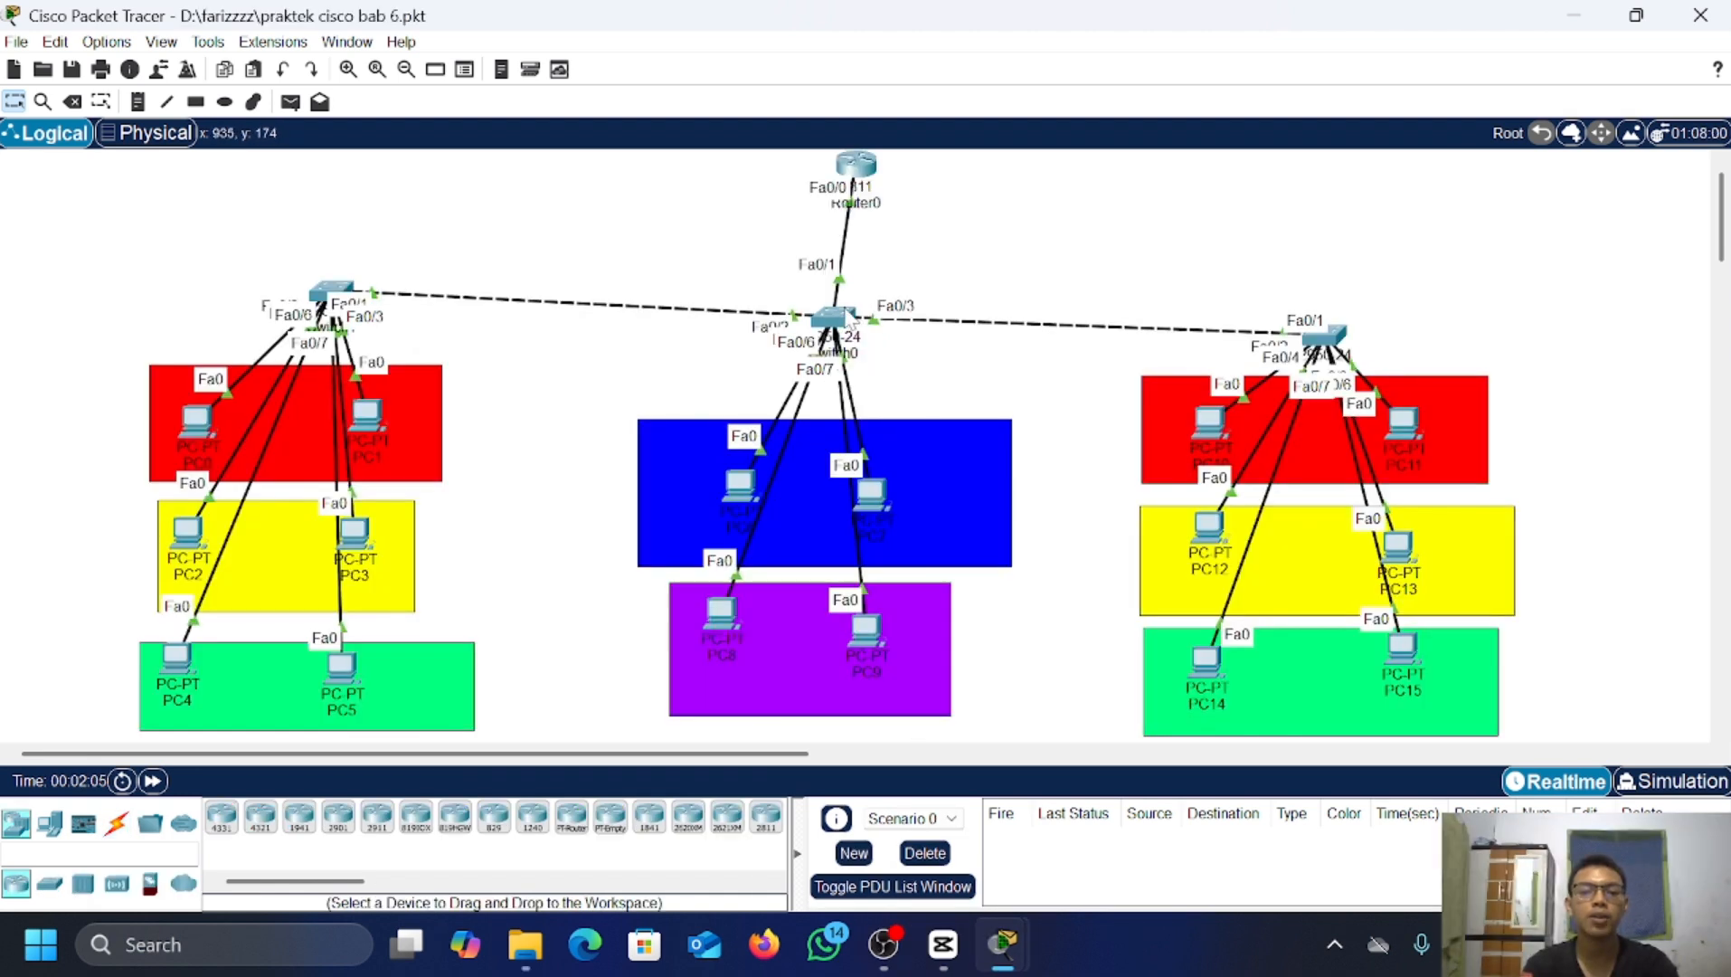
Step: In Switch0's CLI, set VTP mode to server
{"action": "left_click", "coordinate": [850, 317]}
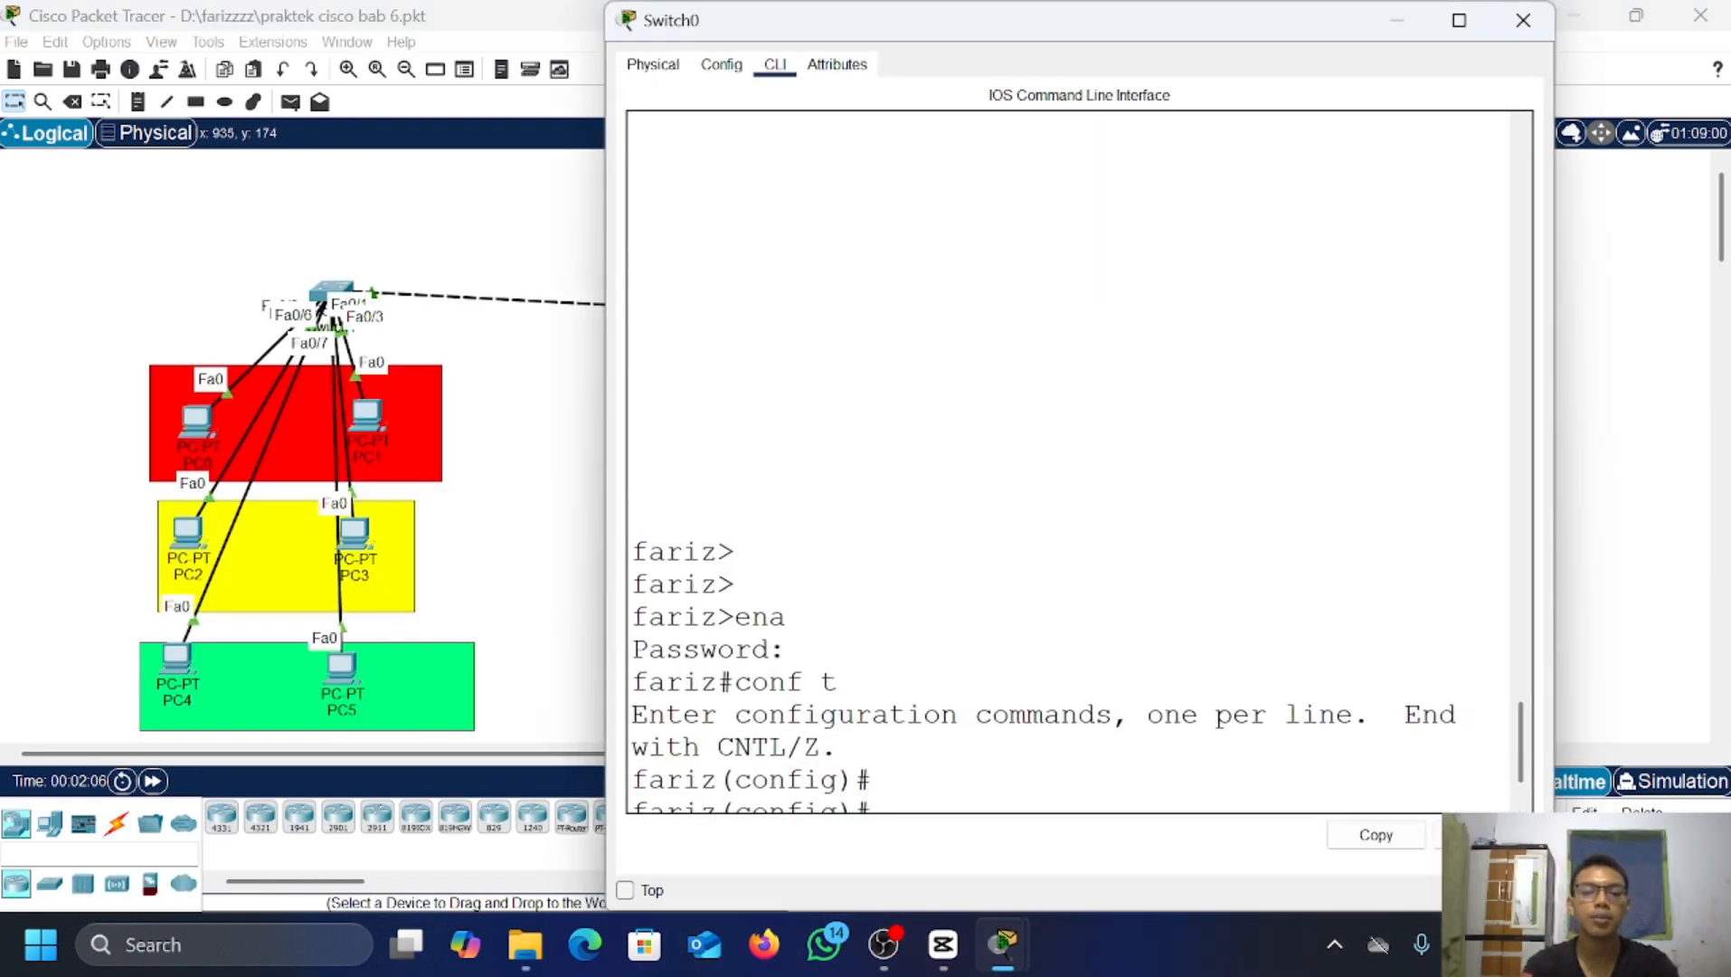
{"action": "key", "text": "Return"}
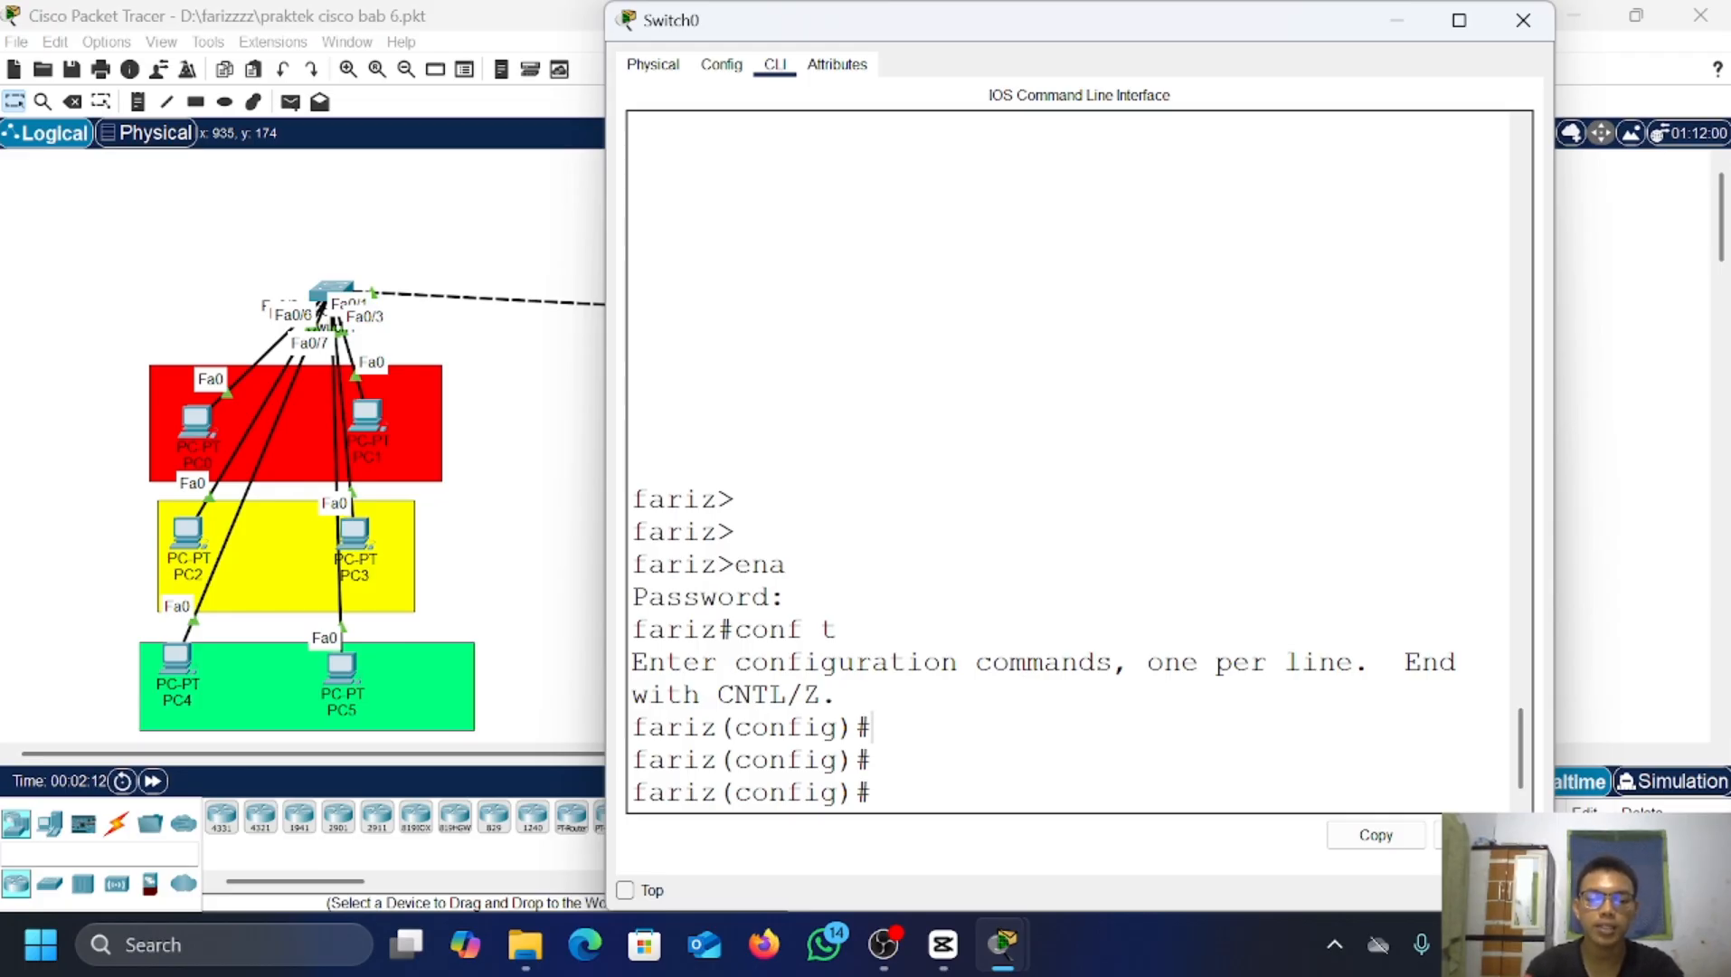
{"action": "key", "text": "Return"}
{"action": "key", "text": "Return"}
{"action": "type", "text": "vtp"}
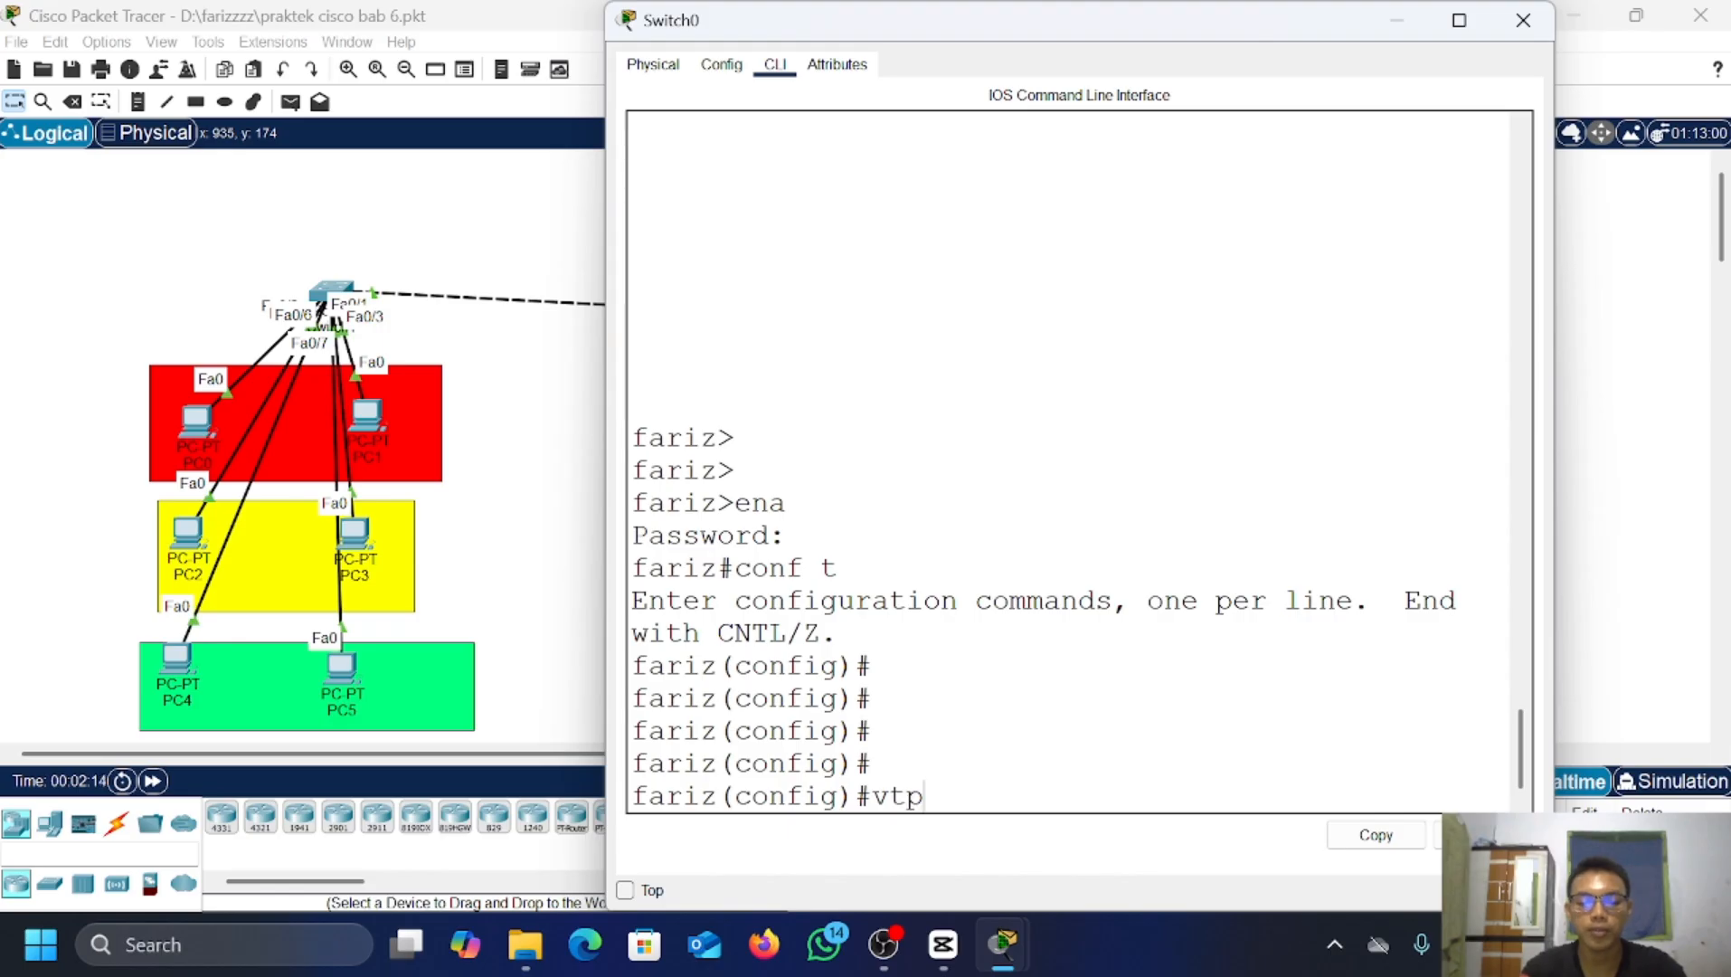
{"action": "type", "text": " m"}
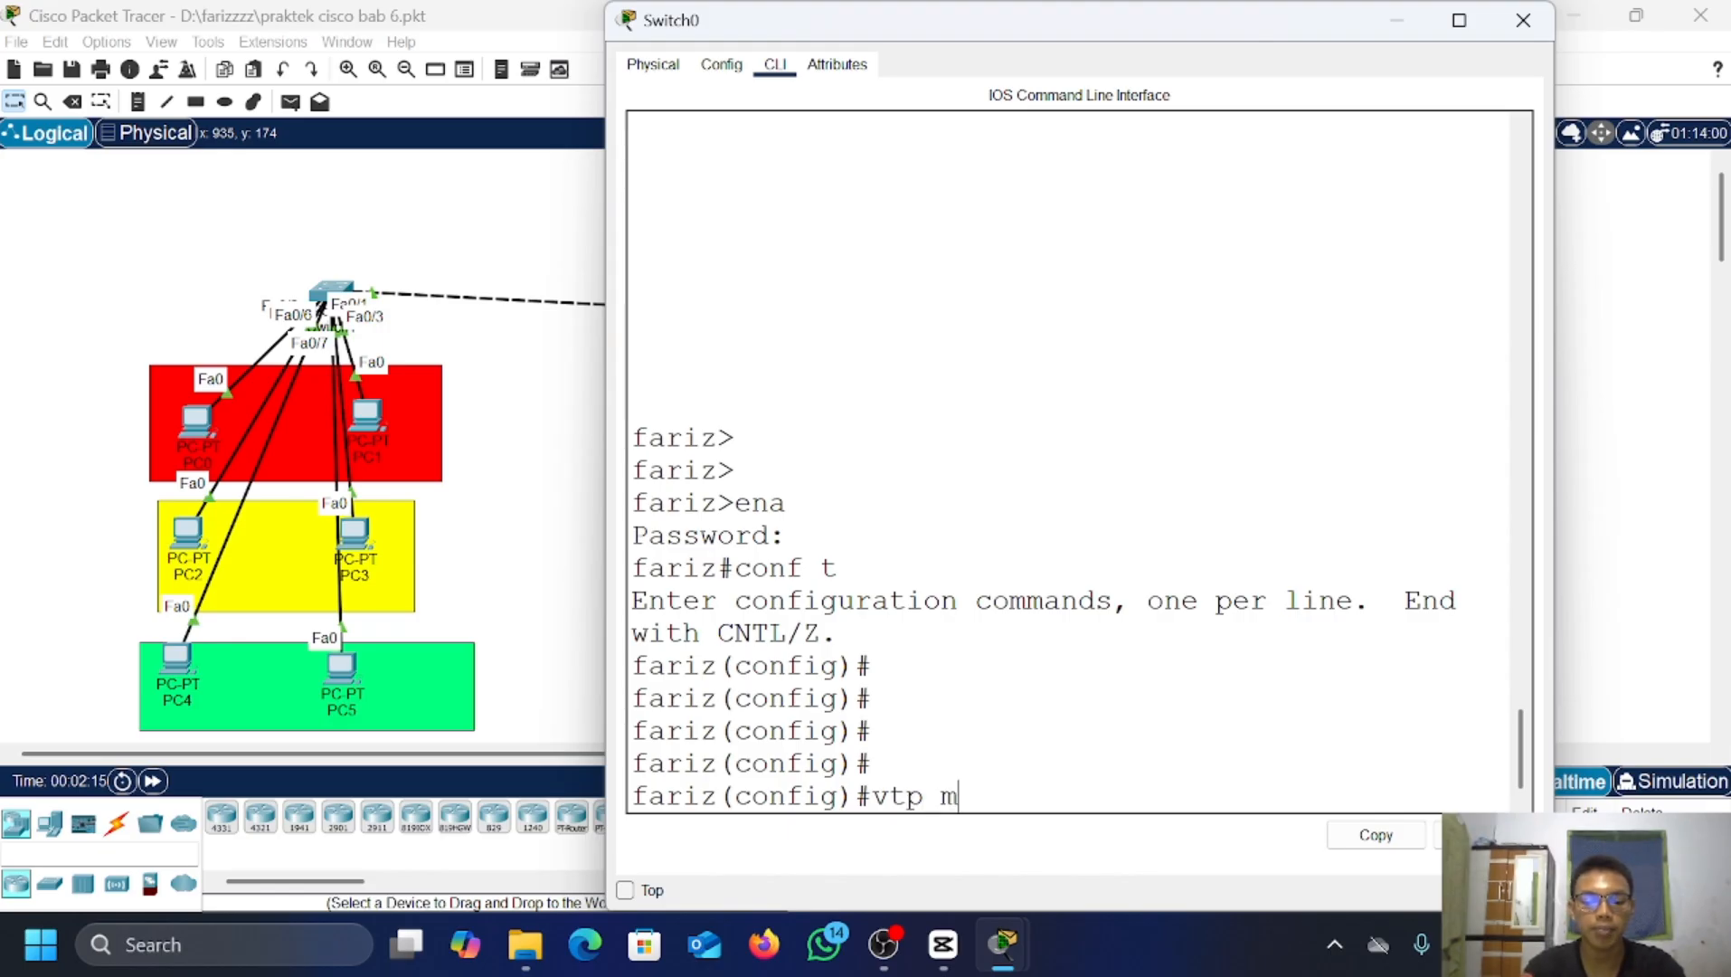
{"action": "type", "text": "ode srv"}
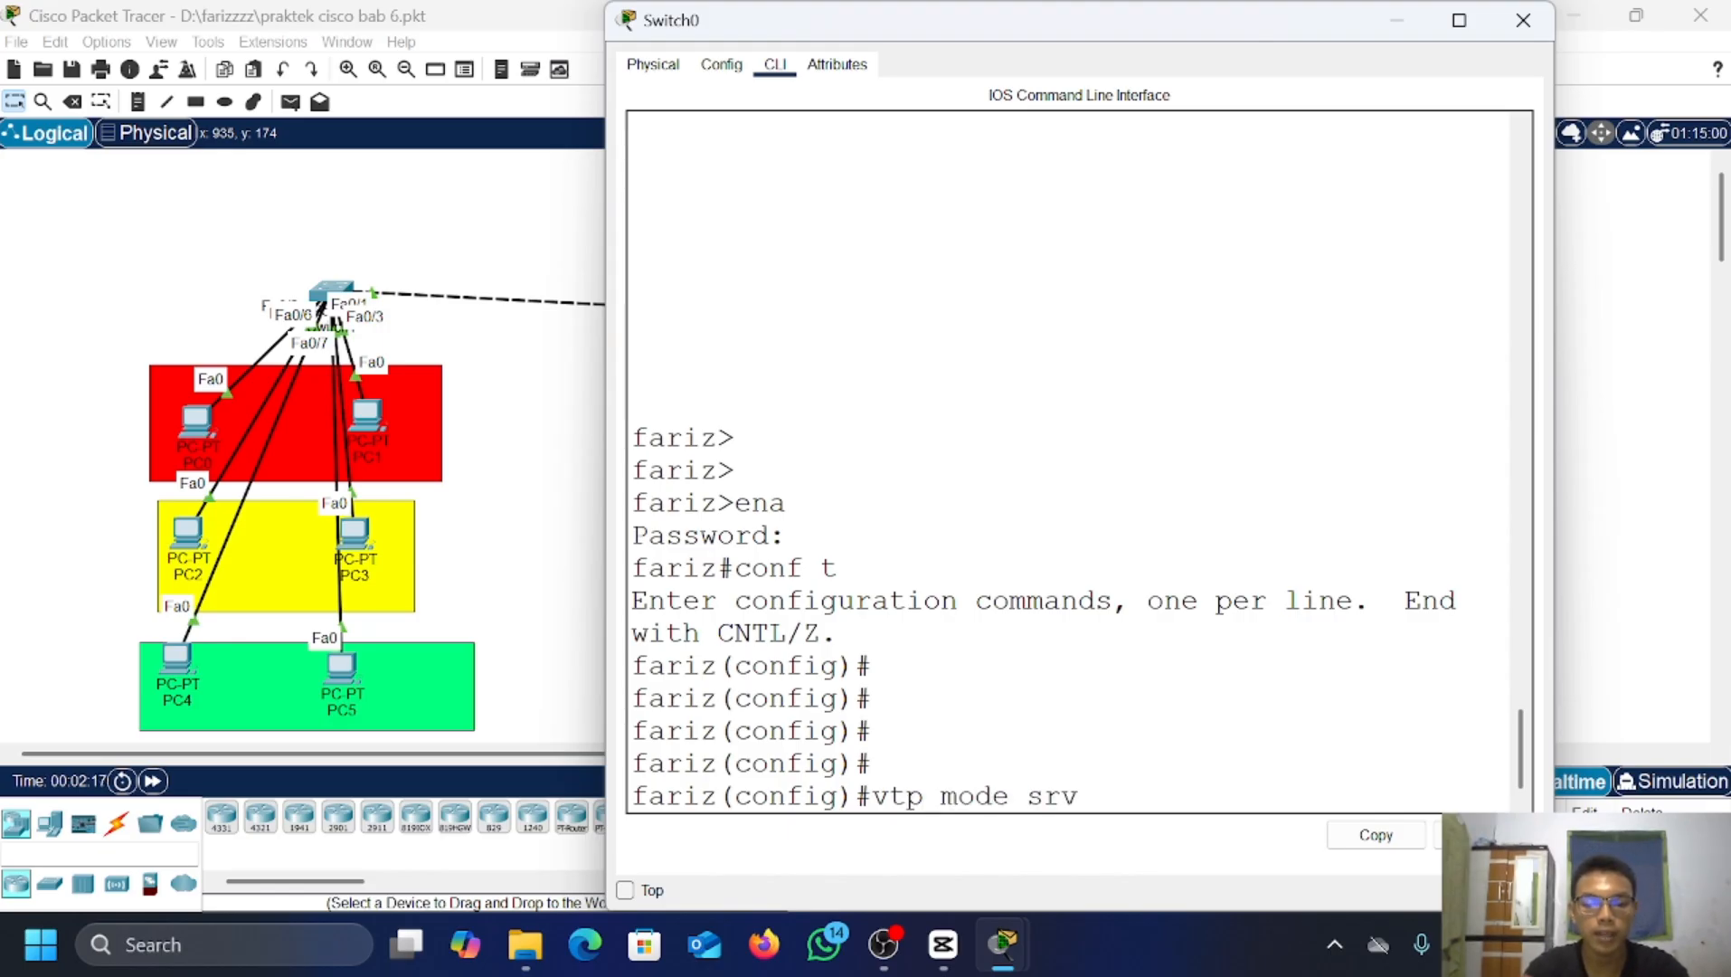
{"action": "key", "text": "BackSpace"}
{"action": "key", "text": "BackSpace"}
{"action": "type", "text": "erver"}
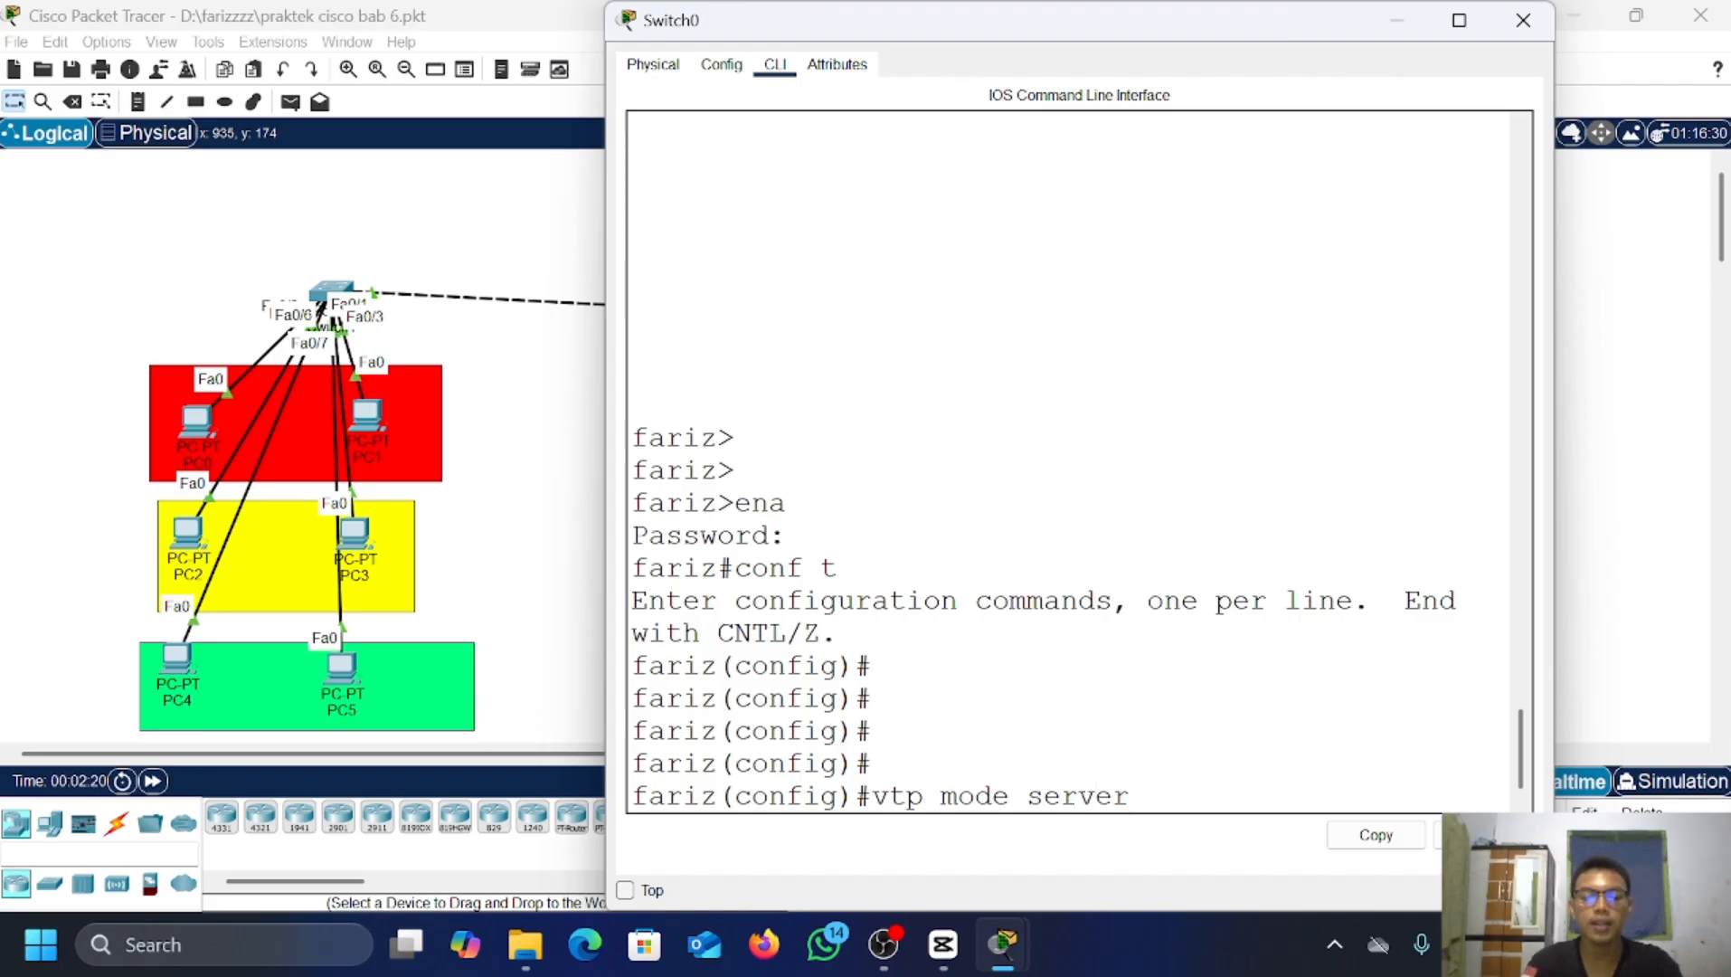
{"action": "key", "text": "Return"}
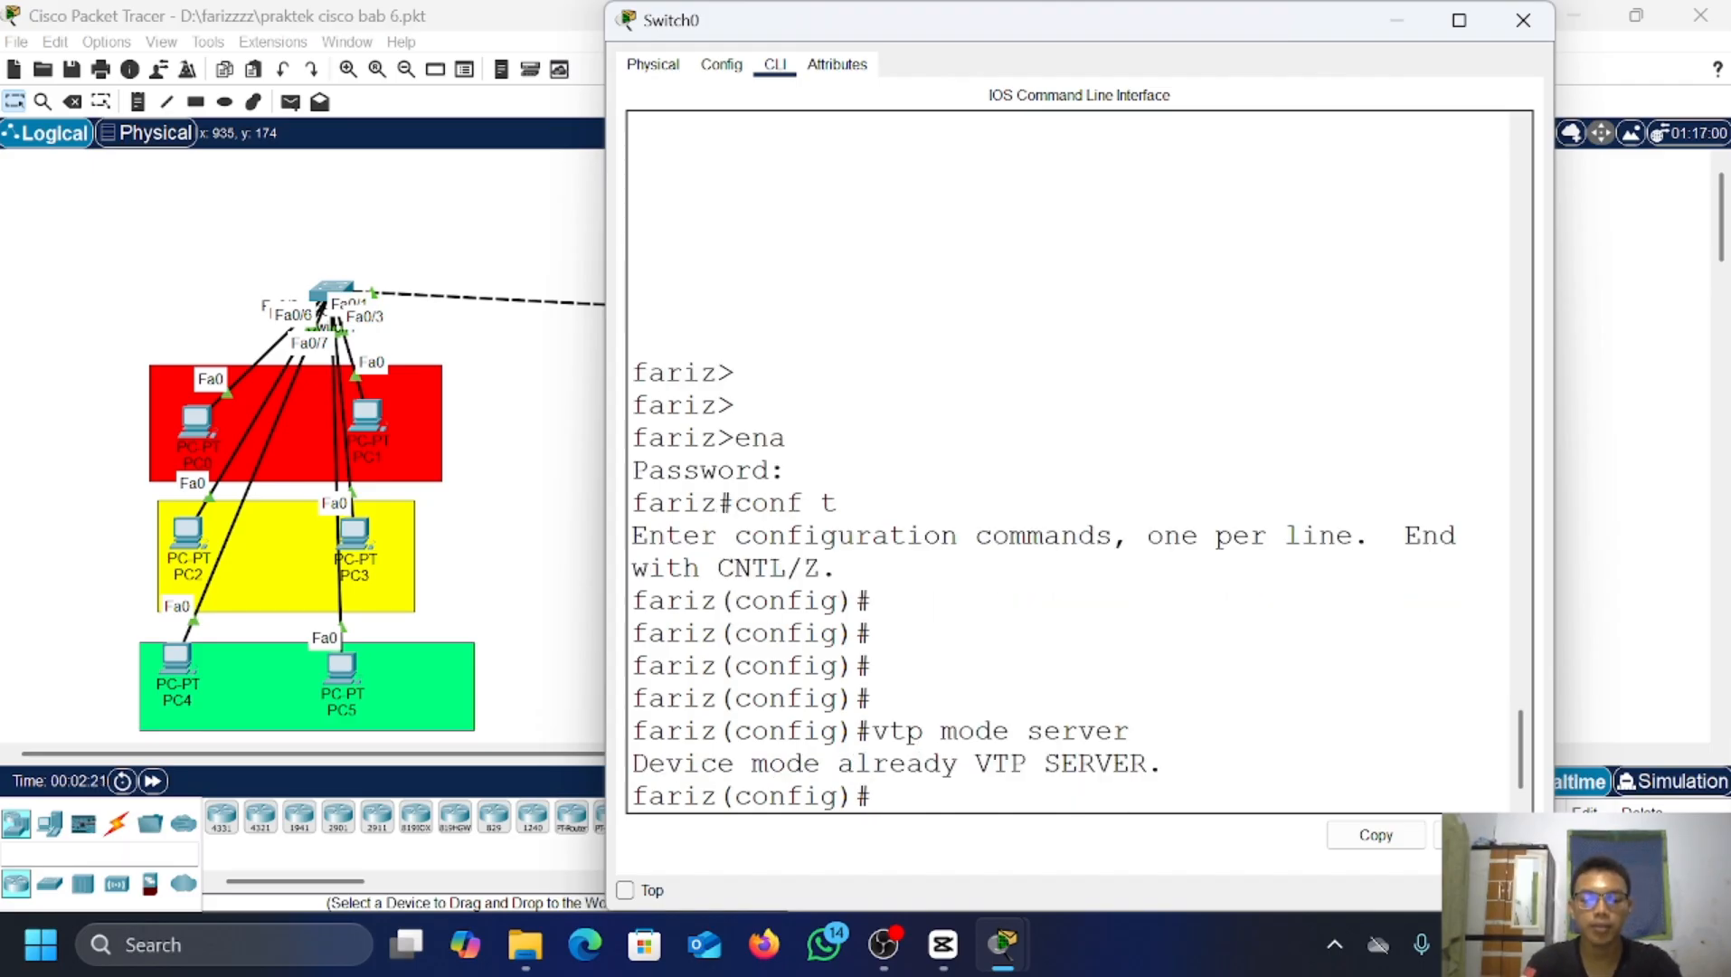
Step: Set Switch0's VTP domain name and VTP password
{"action": "type", "text": "vtp"}
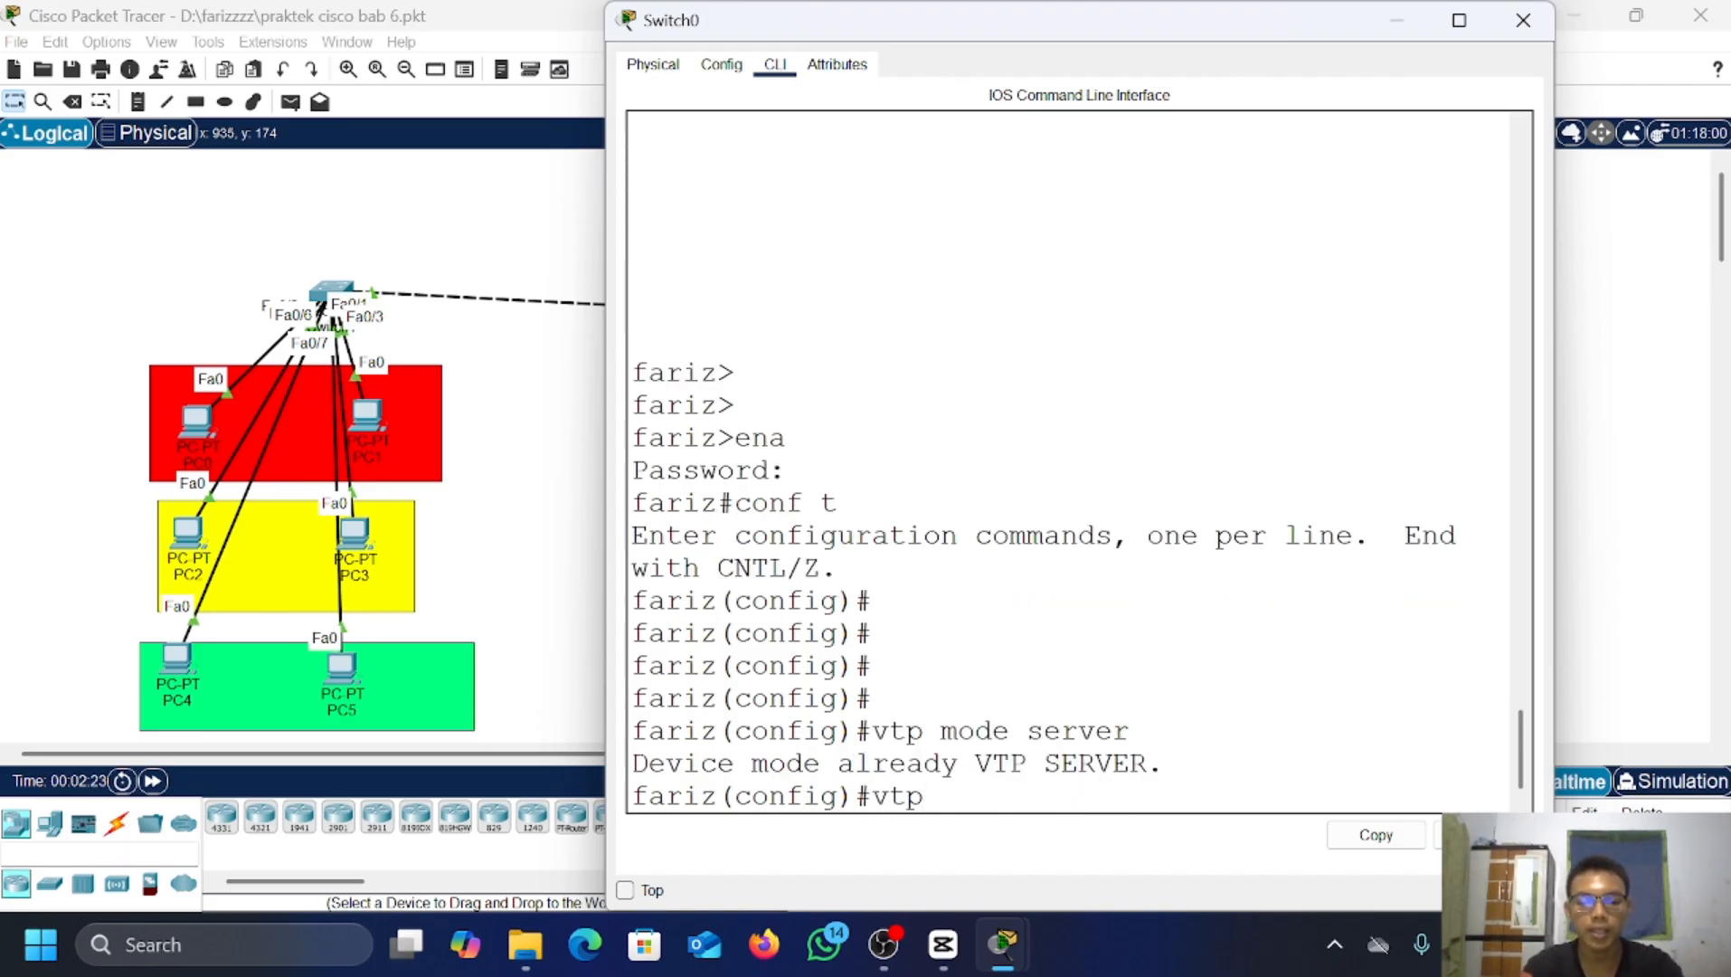
{"action": "type", "text": " domai"}
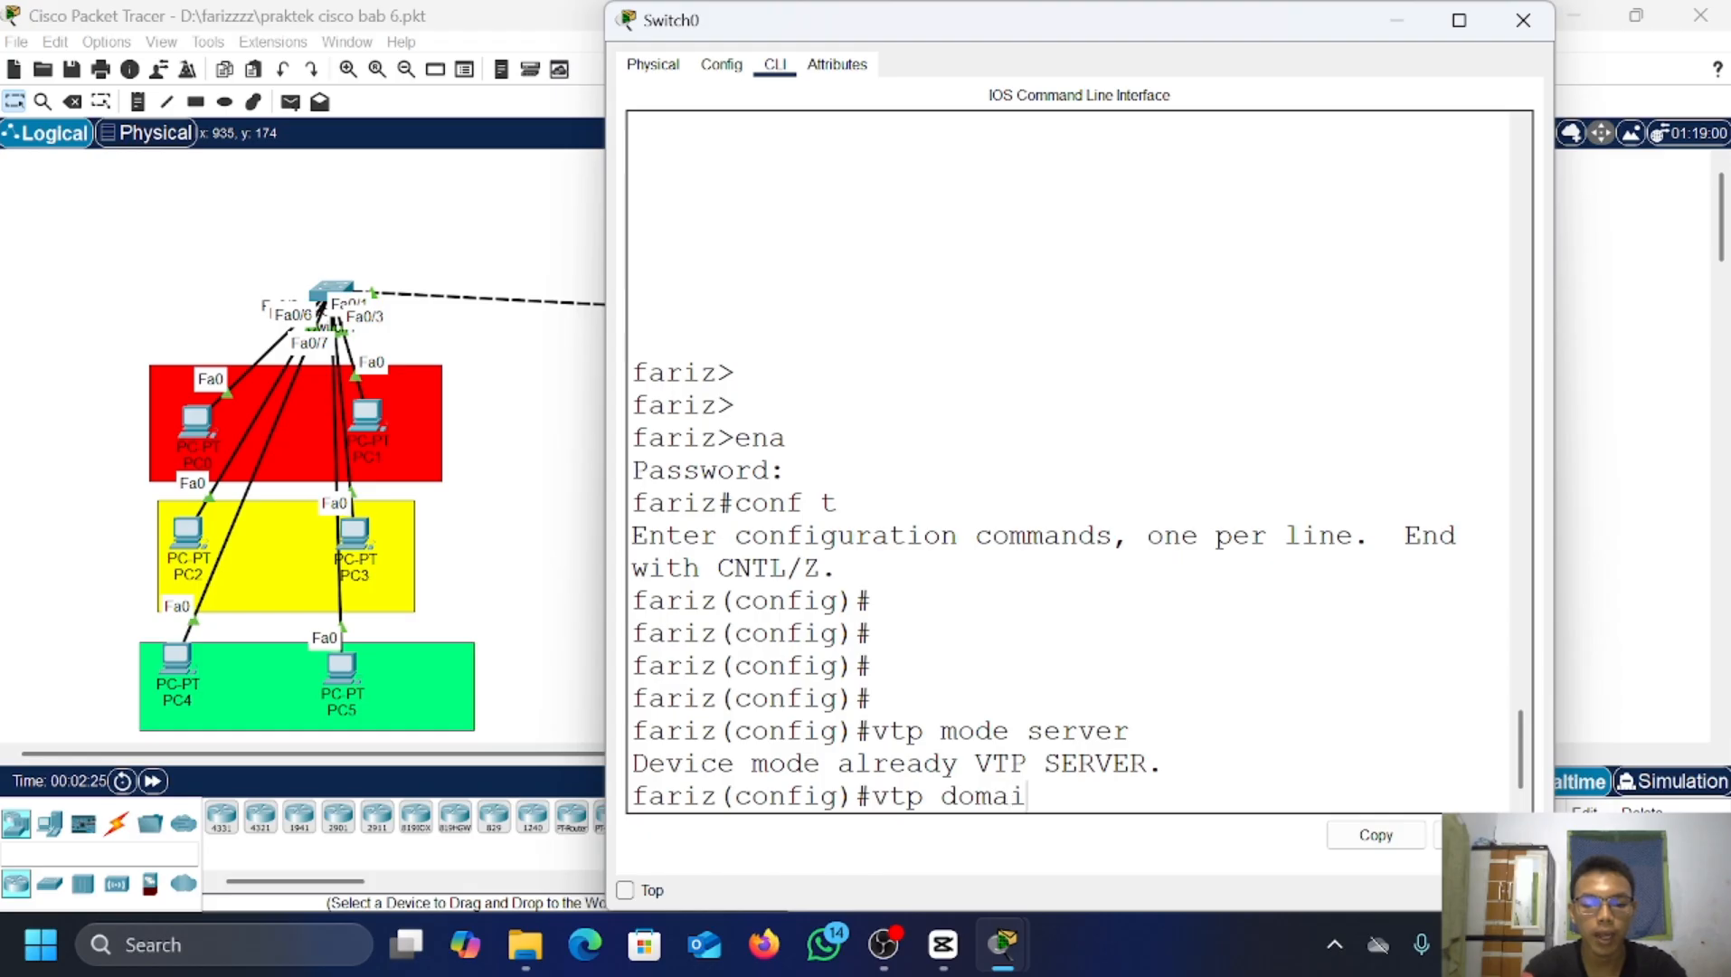
{"action": "type", "text": "n fariz"}
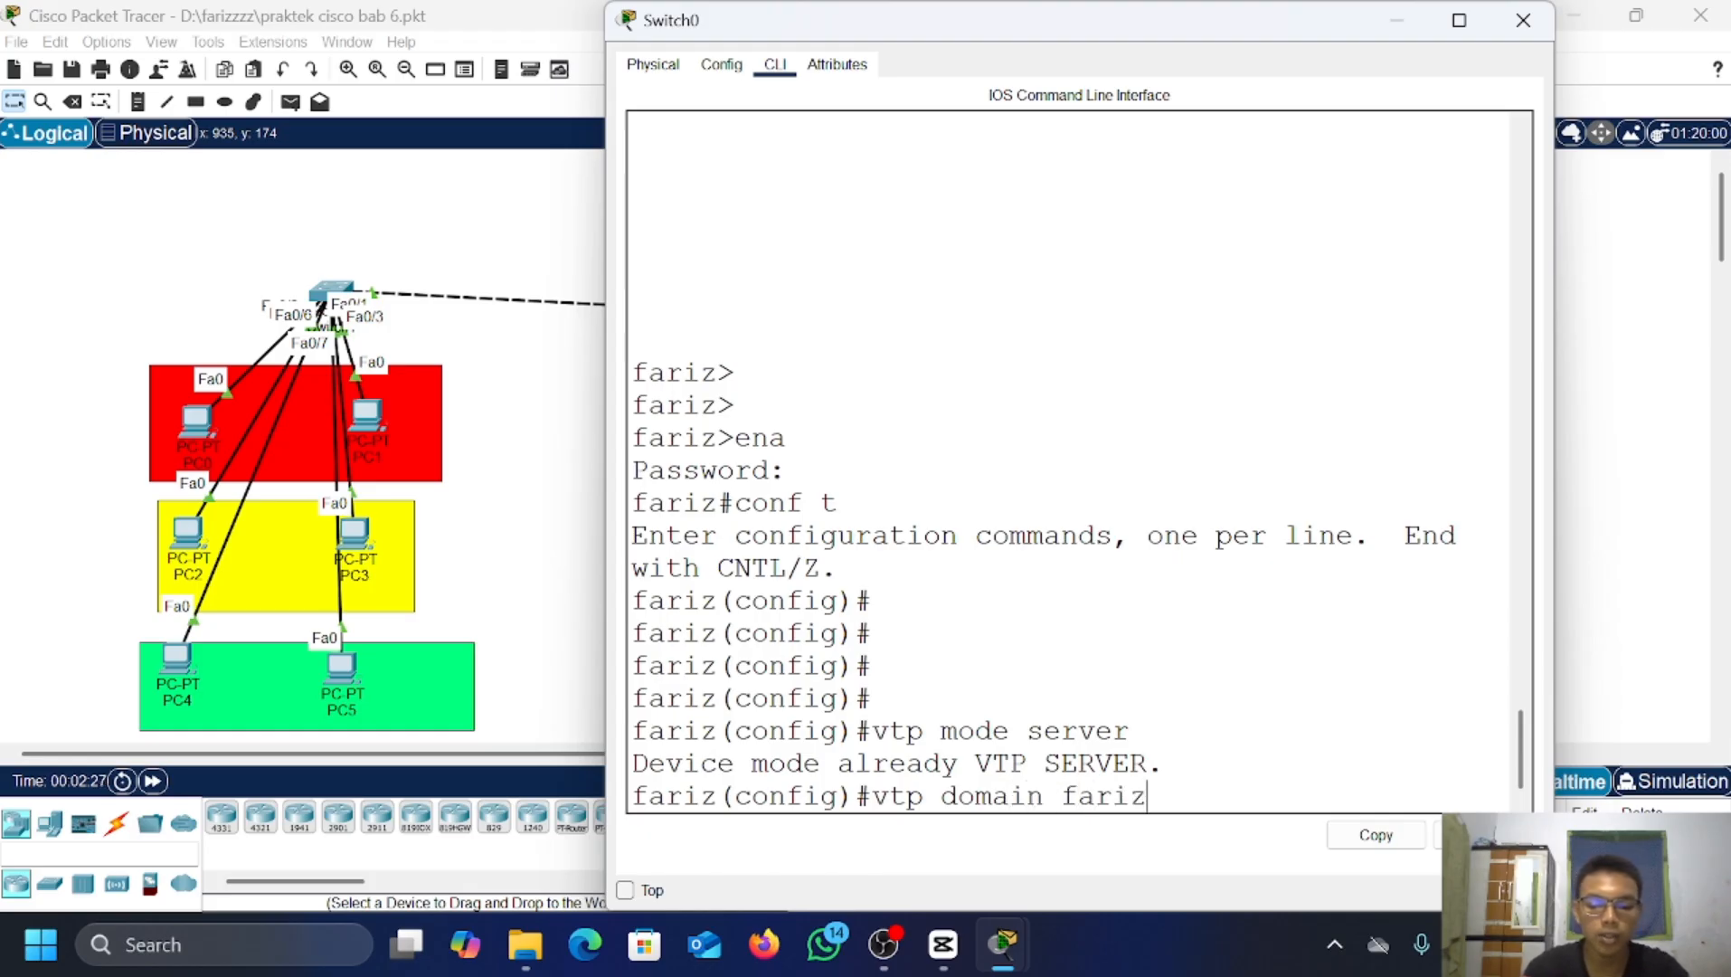
{"action": "type", "text": ".com"}
{"action": "key", "text": "Return"}
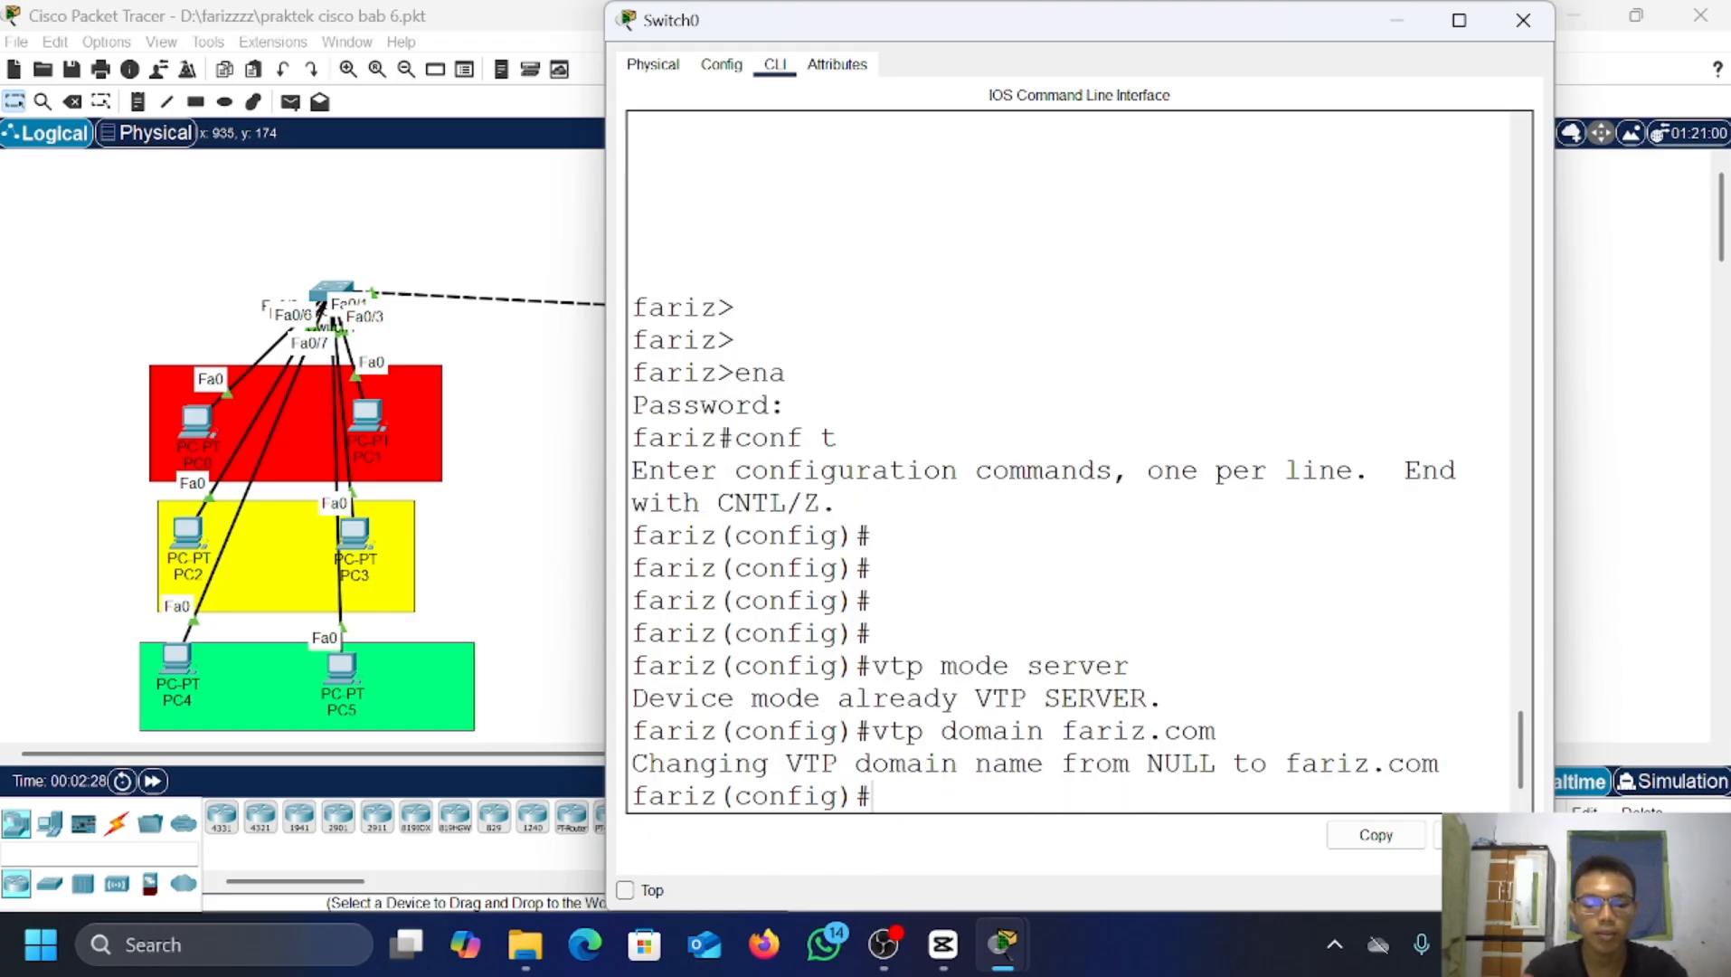
{"action": "type", "text": "vtp pas"}
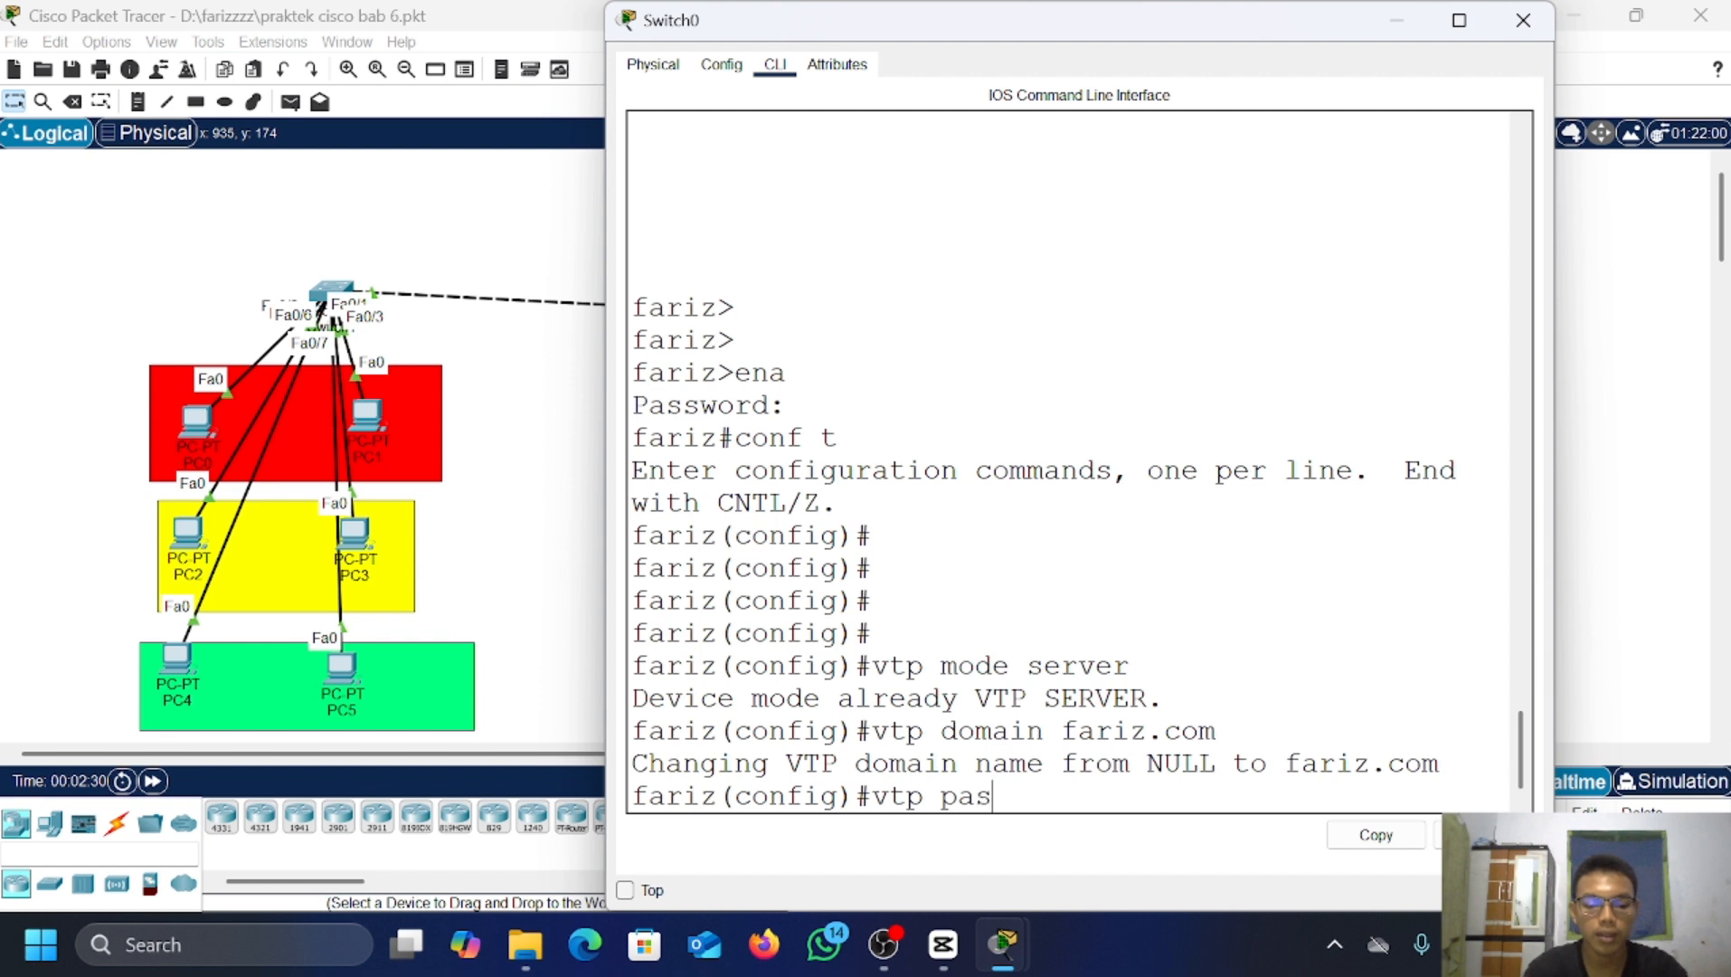
{"action": "type", "text": "sword"}
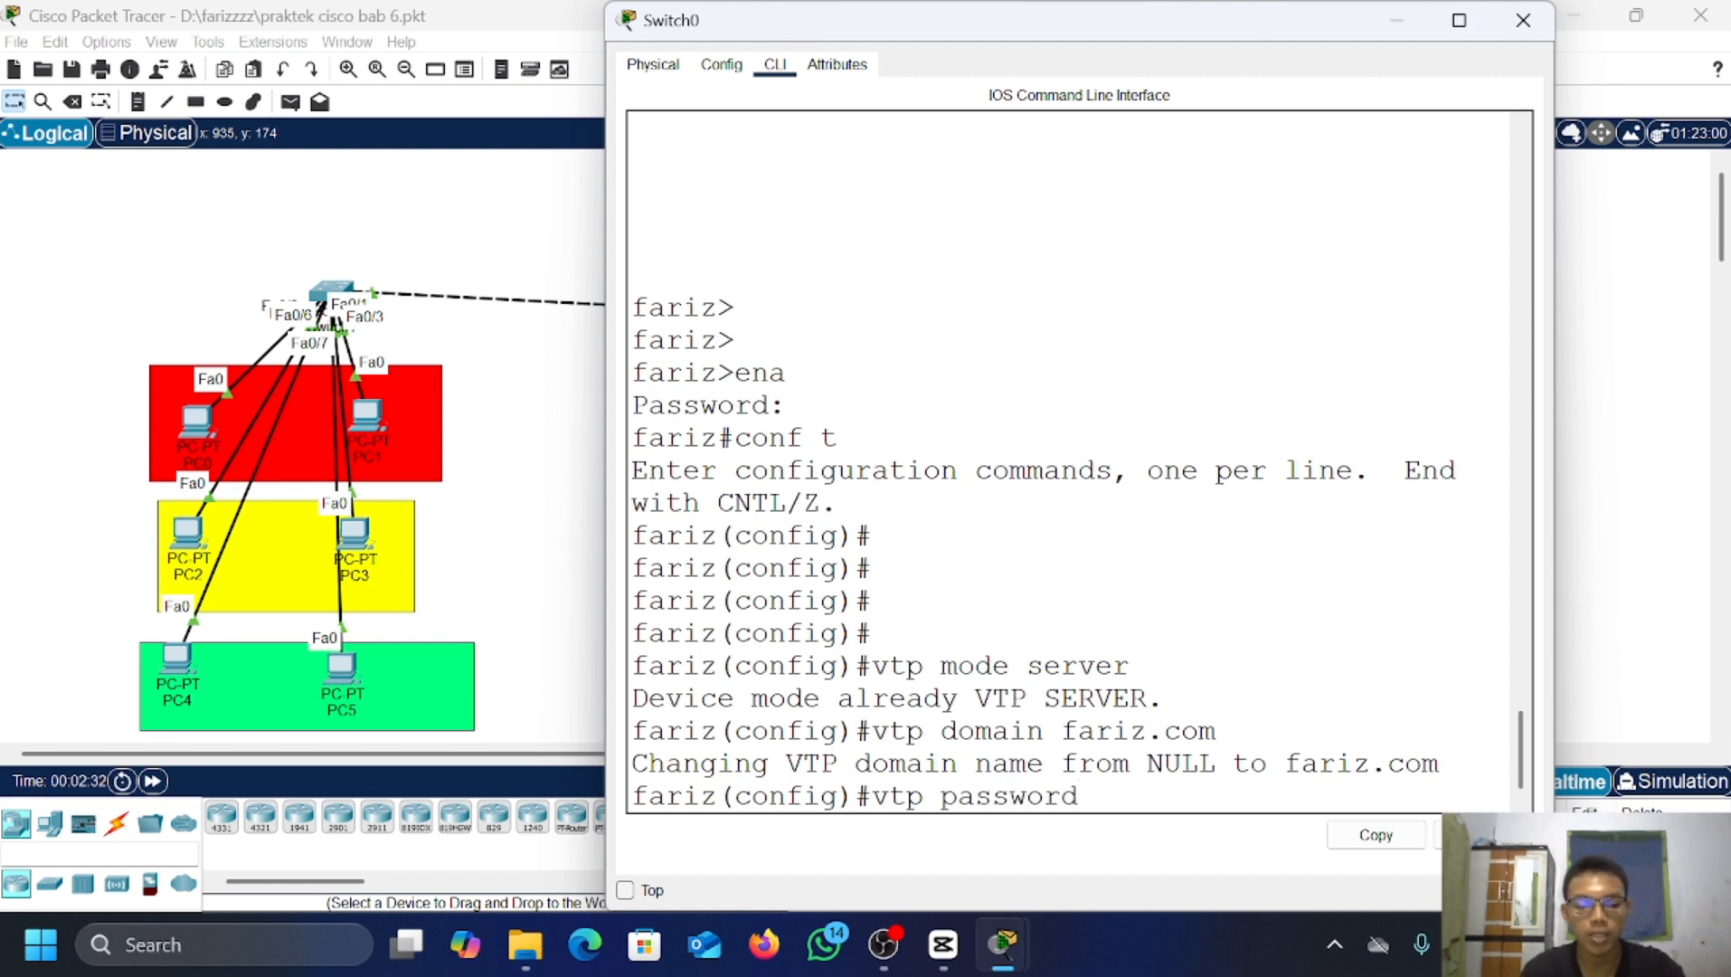
{"action": "type", "text": " 124"}
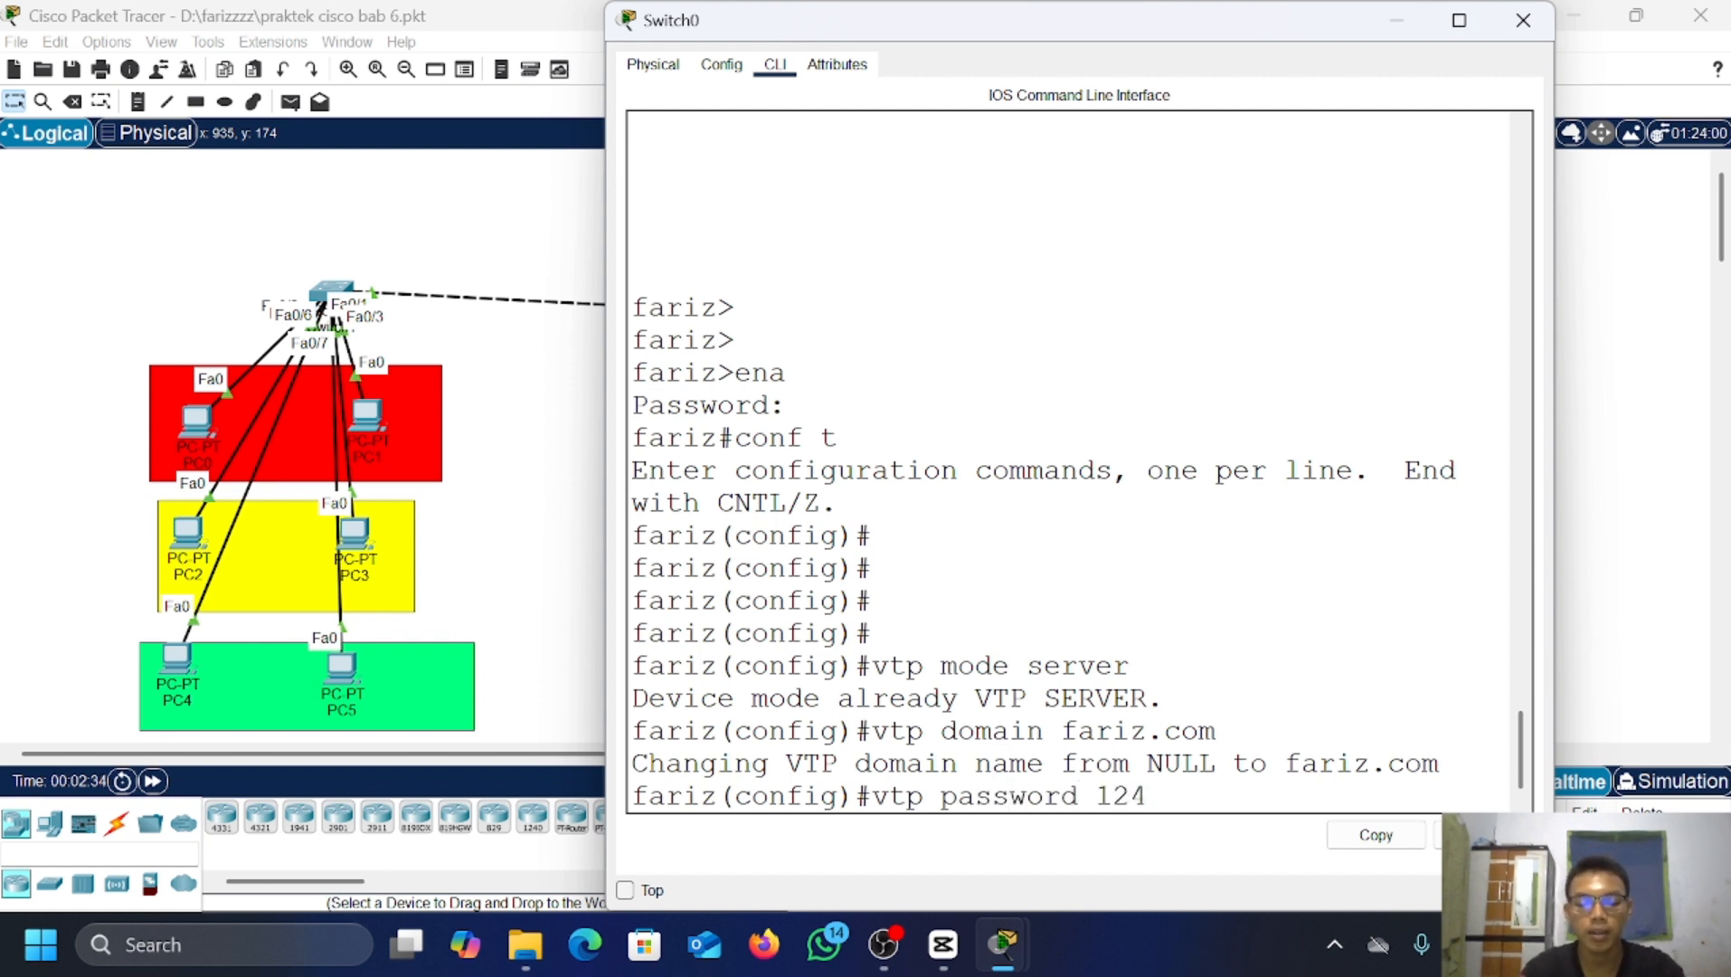
{"action": "key", "text": "BackSpace"}
{"action": "type", "text": "3"}
{"action": "key", "text": "Return"}
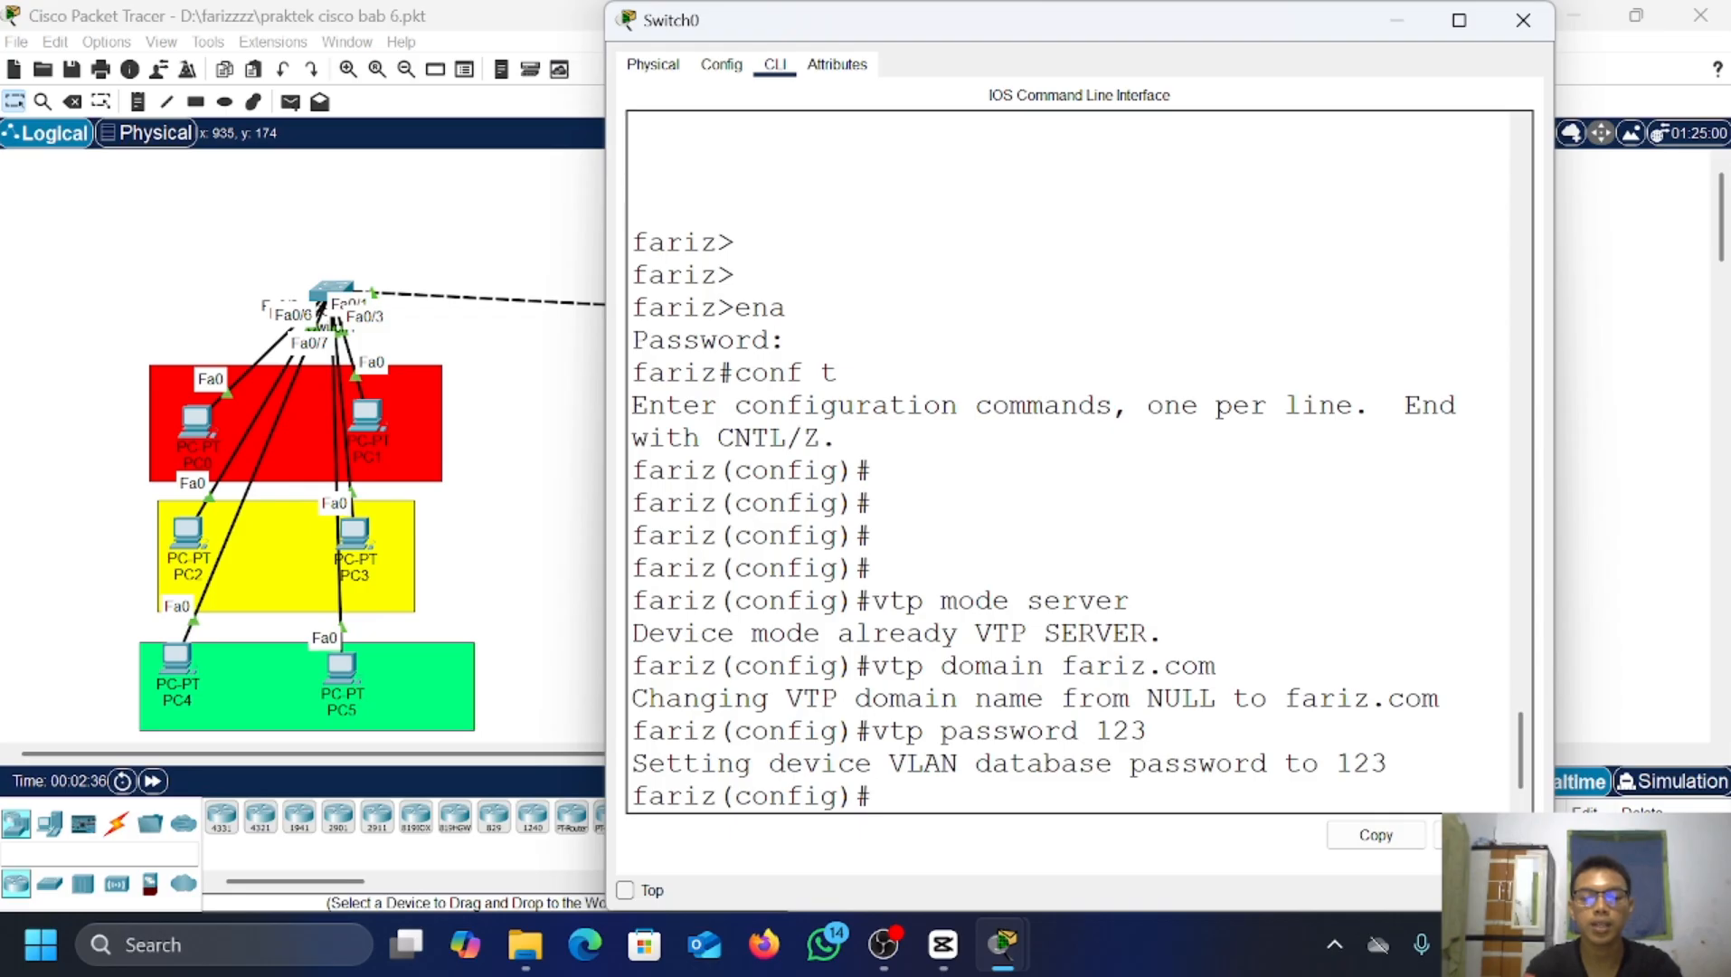
Step: Close Switch0's window and make Switch2 a VTP client
{"action": "left_click", "coordinate": [1397, 20]}
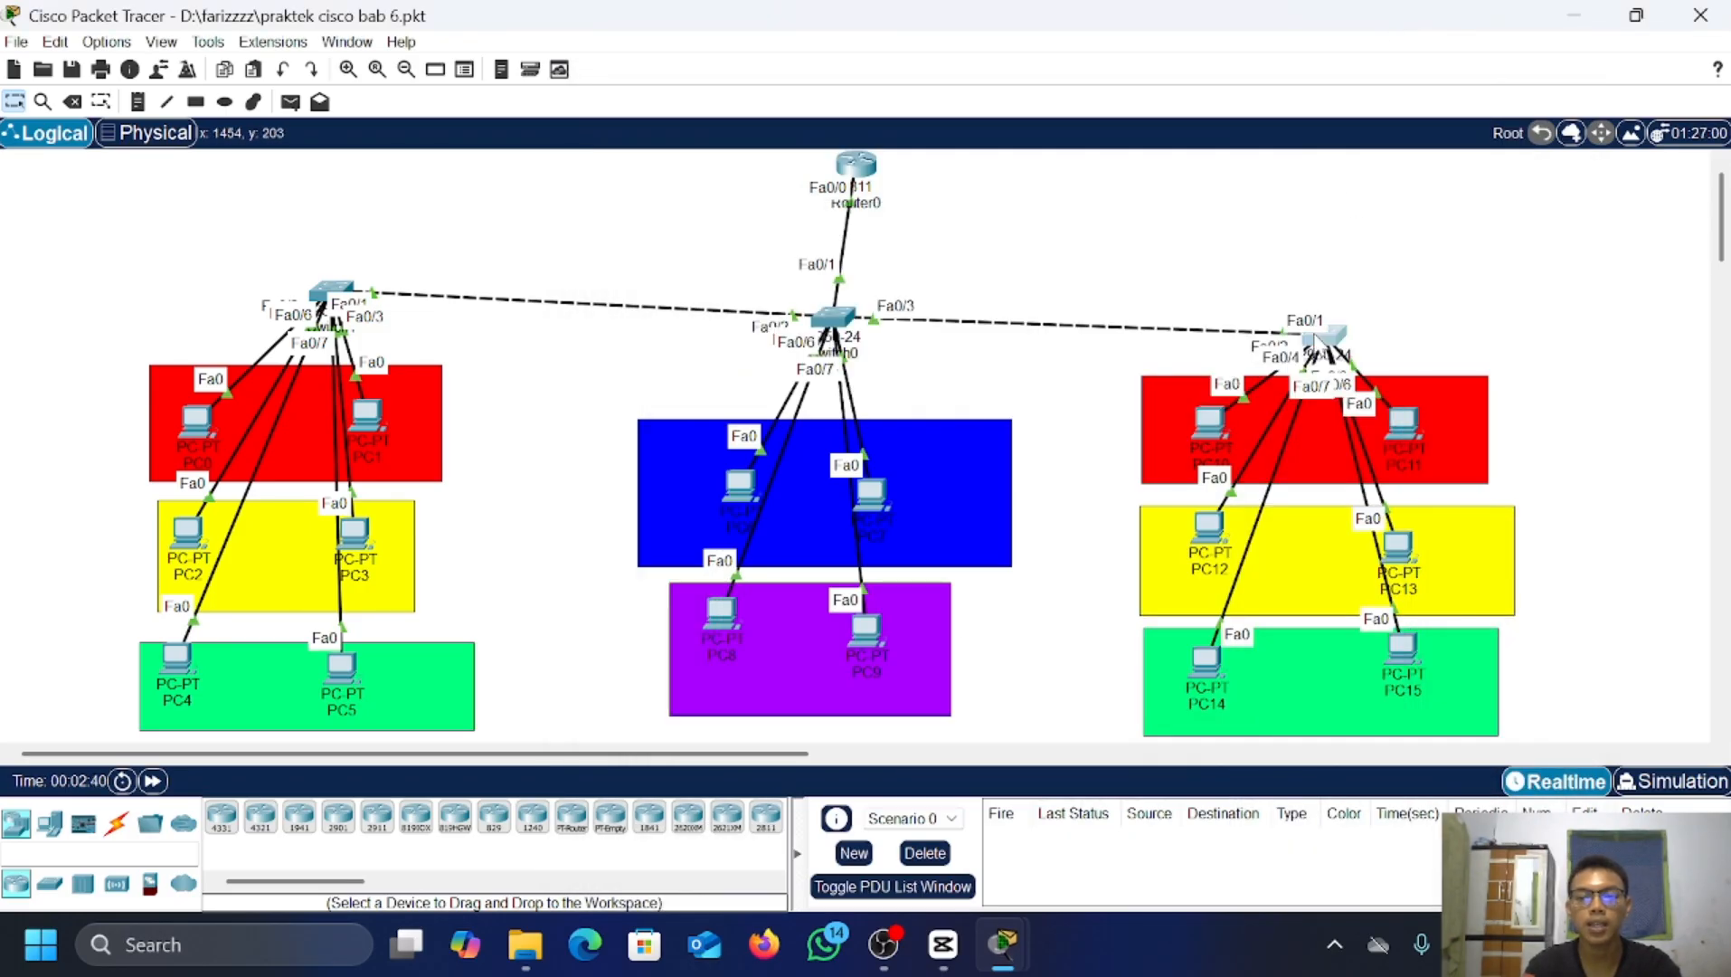
{"action": "left_click", "coordinate": [1321, 339]}
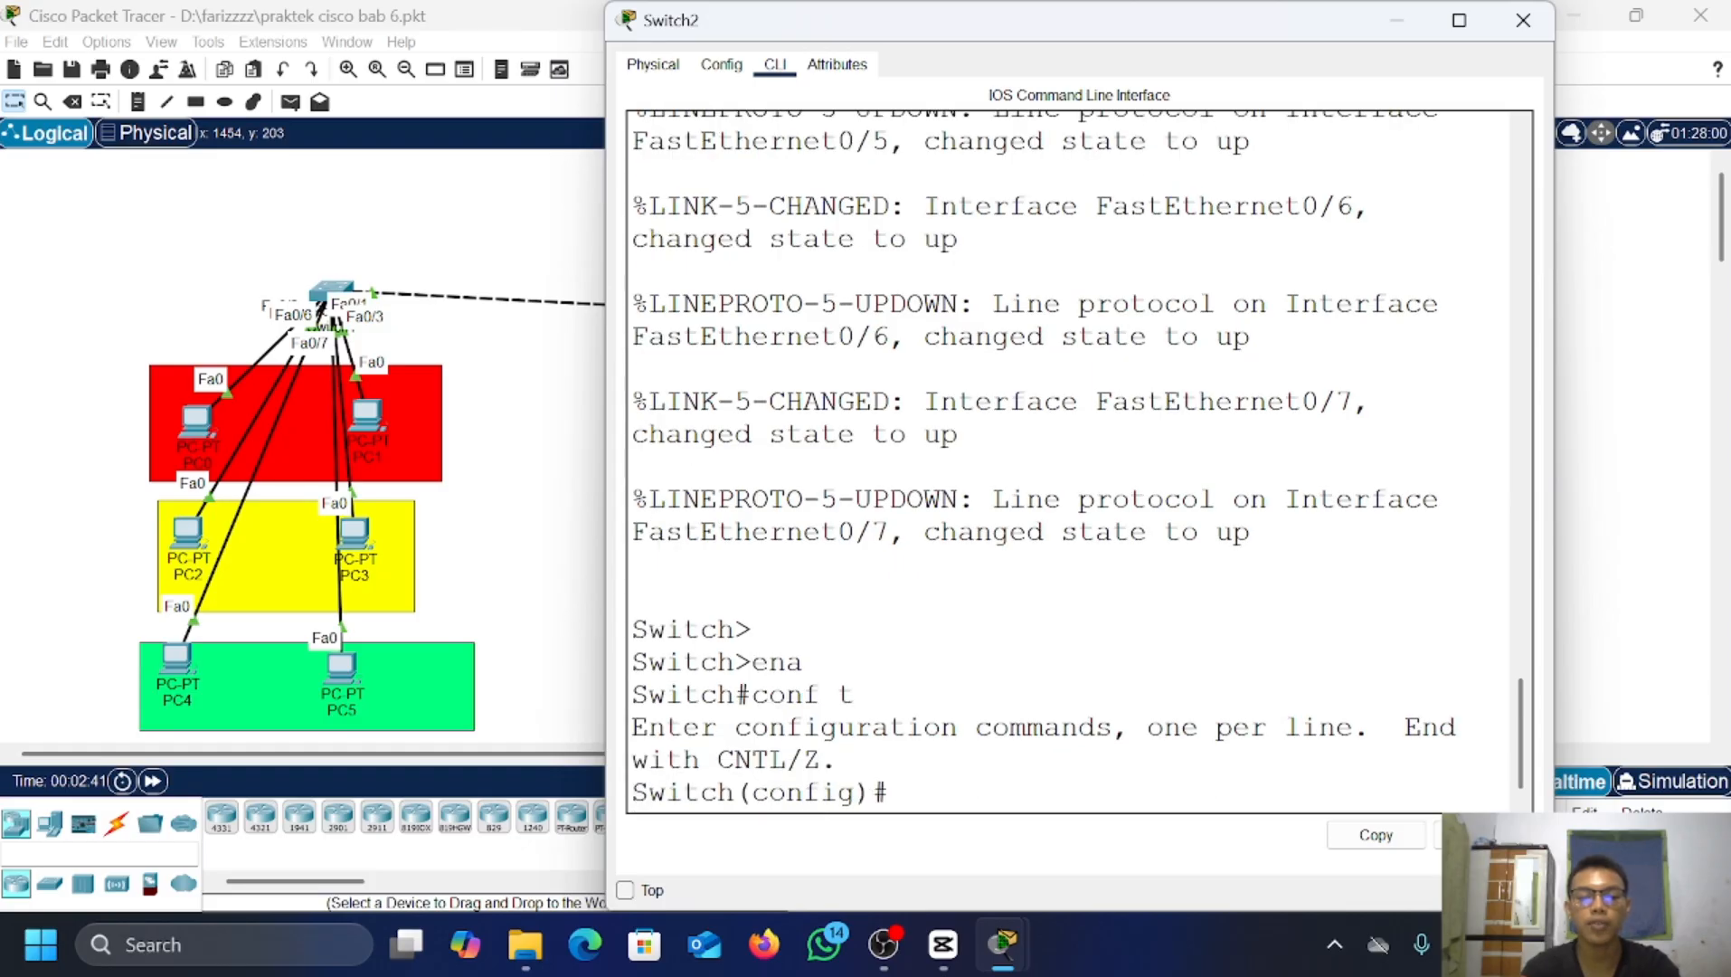
{"action": "key", "text": "Return"}
{"action": "type", "text": "vtp"}
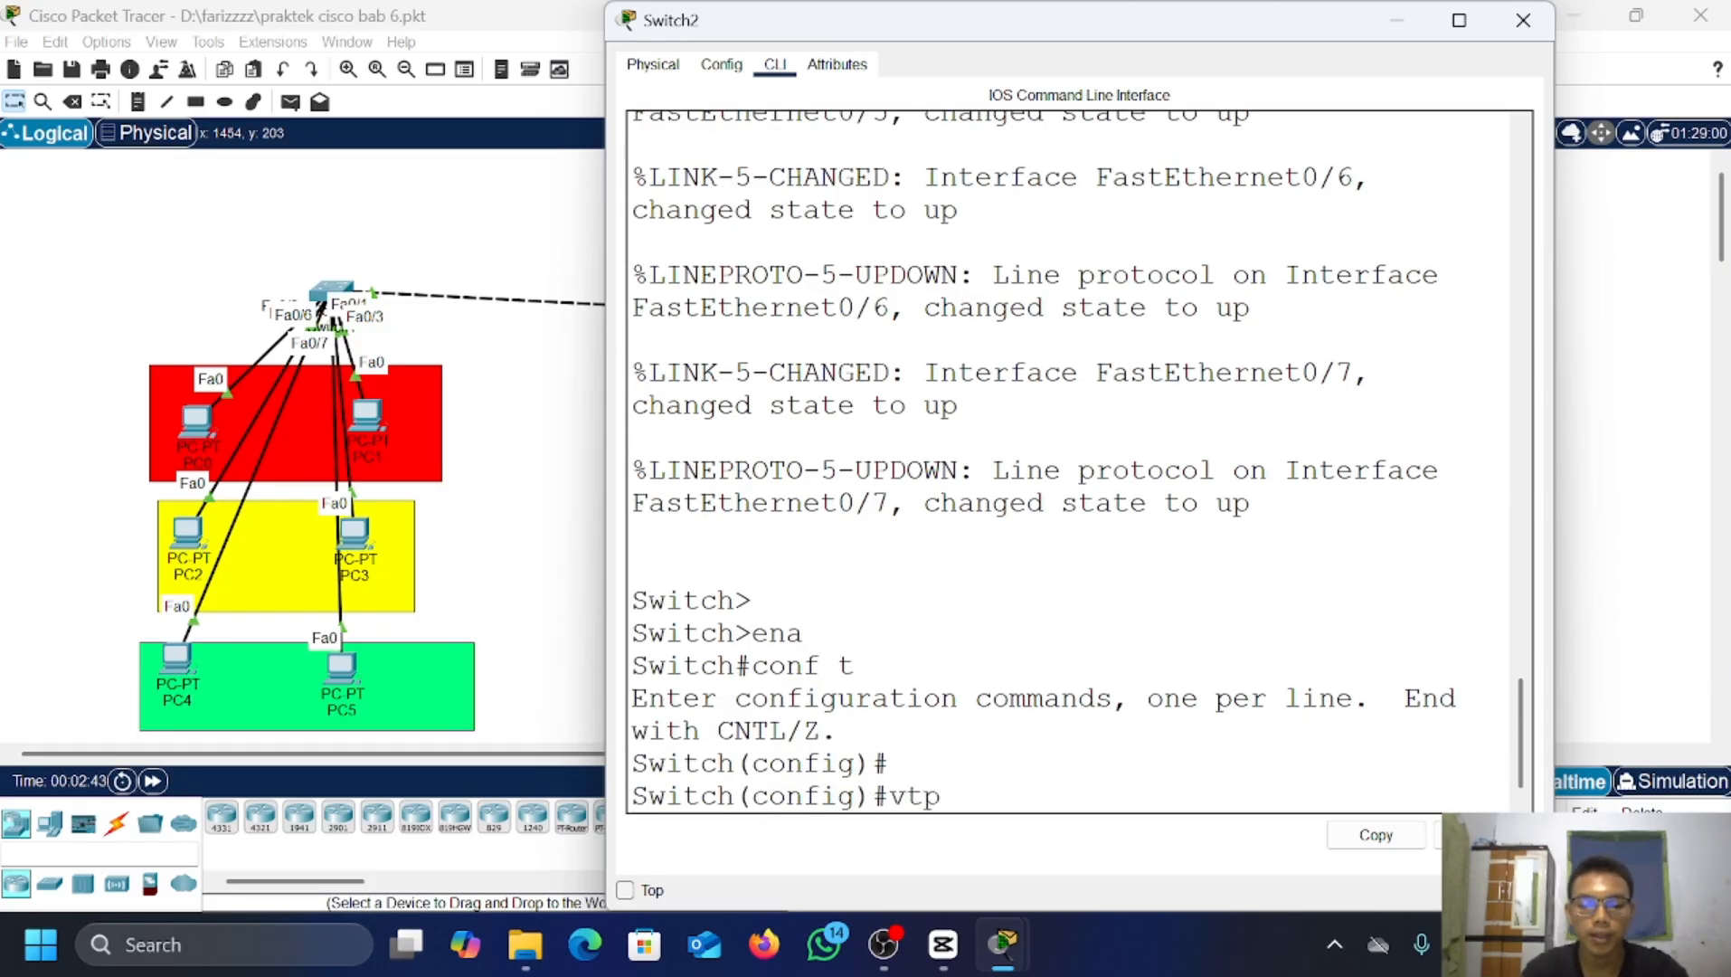
{"action": "type", "text": " mode clie"}
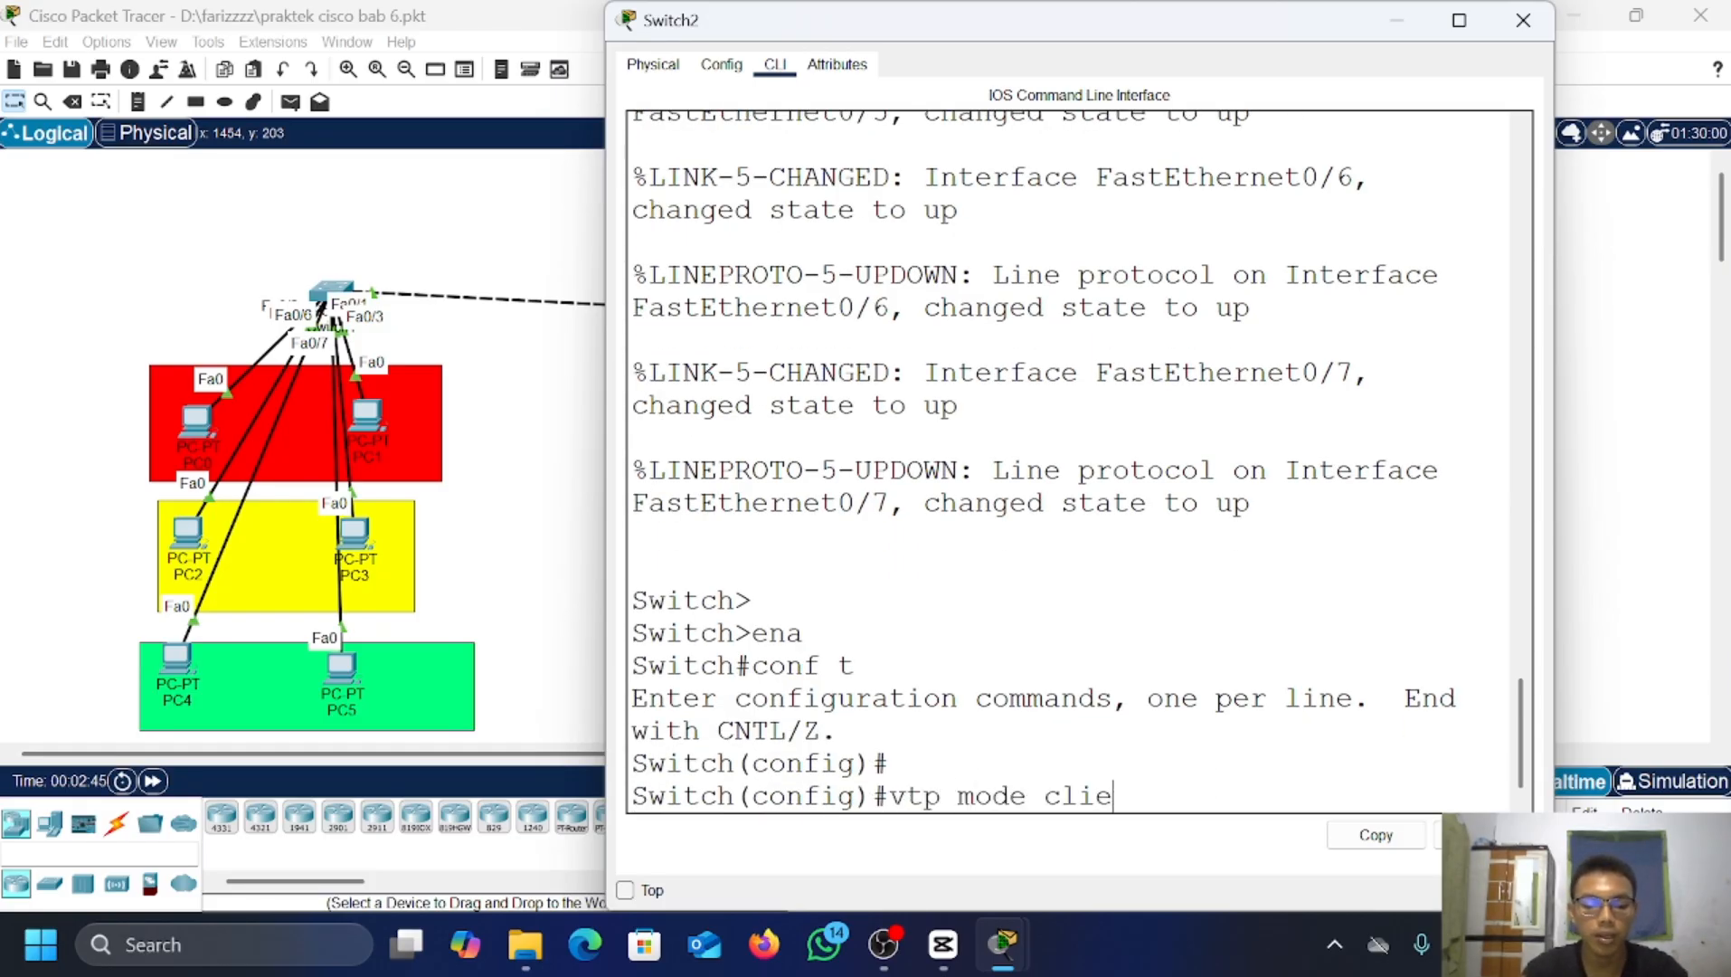
{"action": "type", "text": "nt"}
{"action": "key", "text": "Return"}
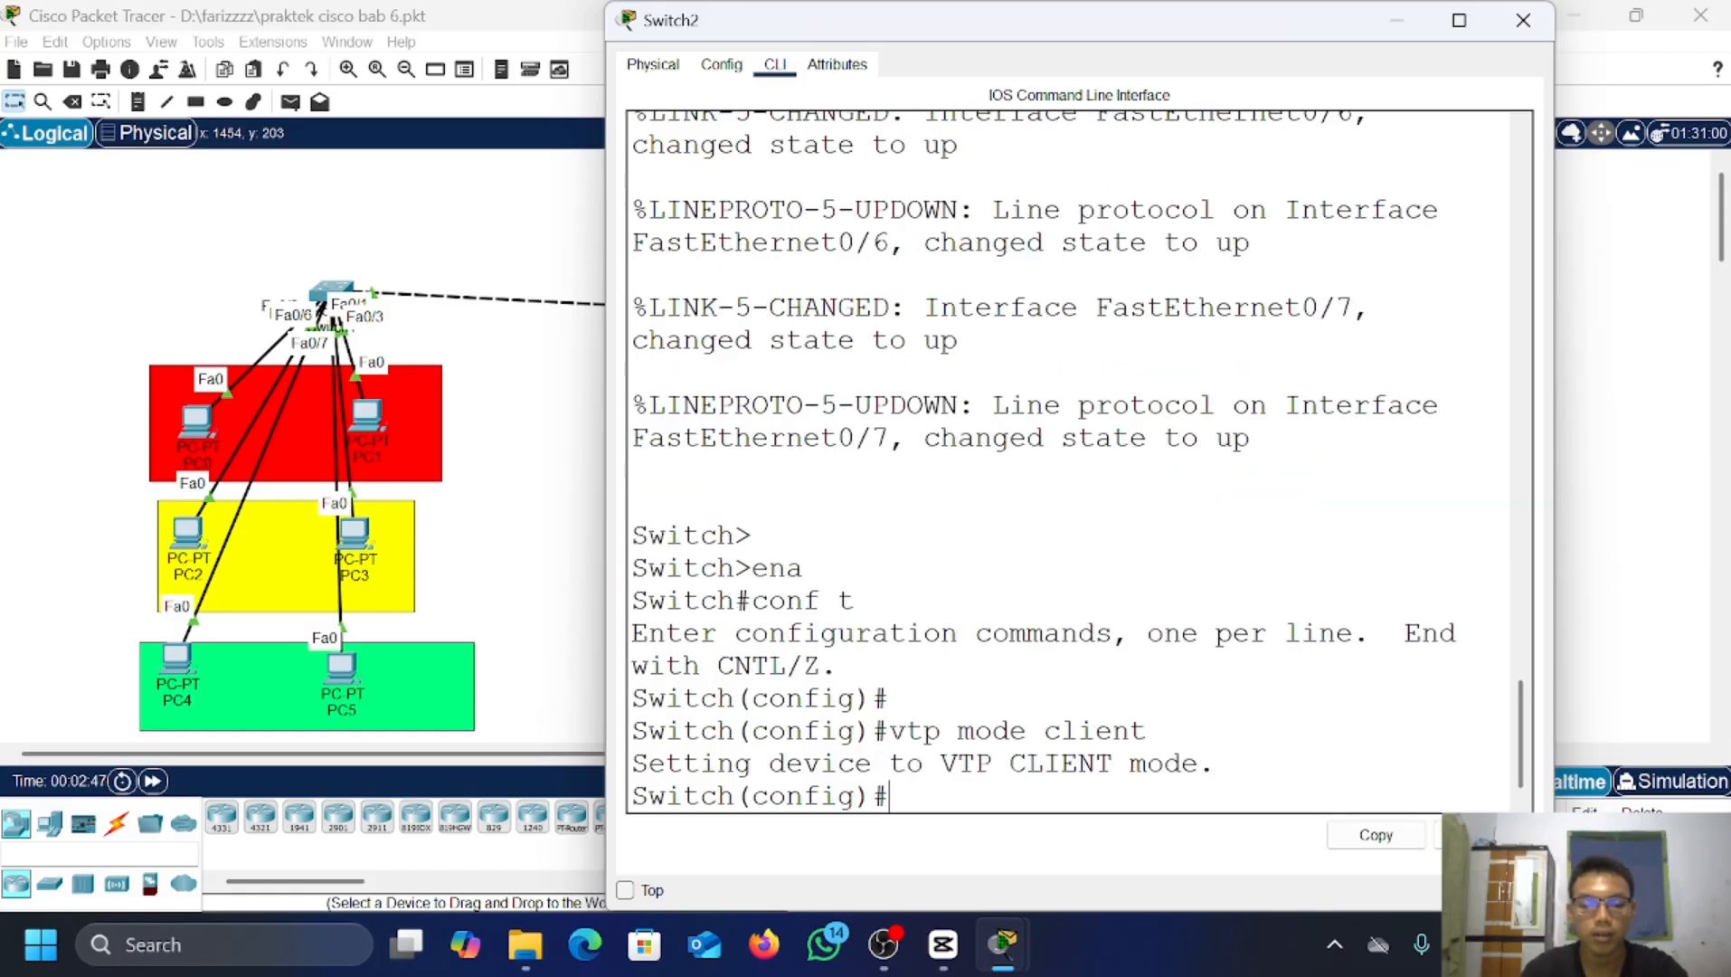
Step: Give Switch2 the shared VTP domain and VTP password, then hide its console
{"action": "type", "text": "vtp domai"}
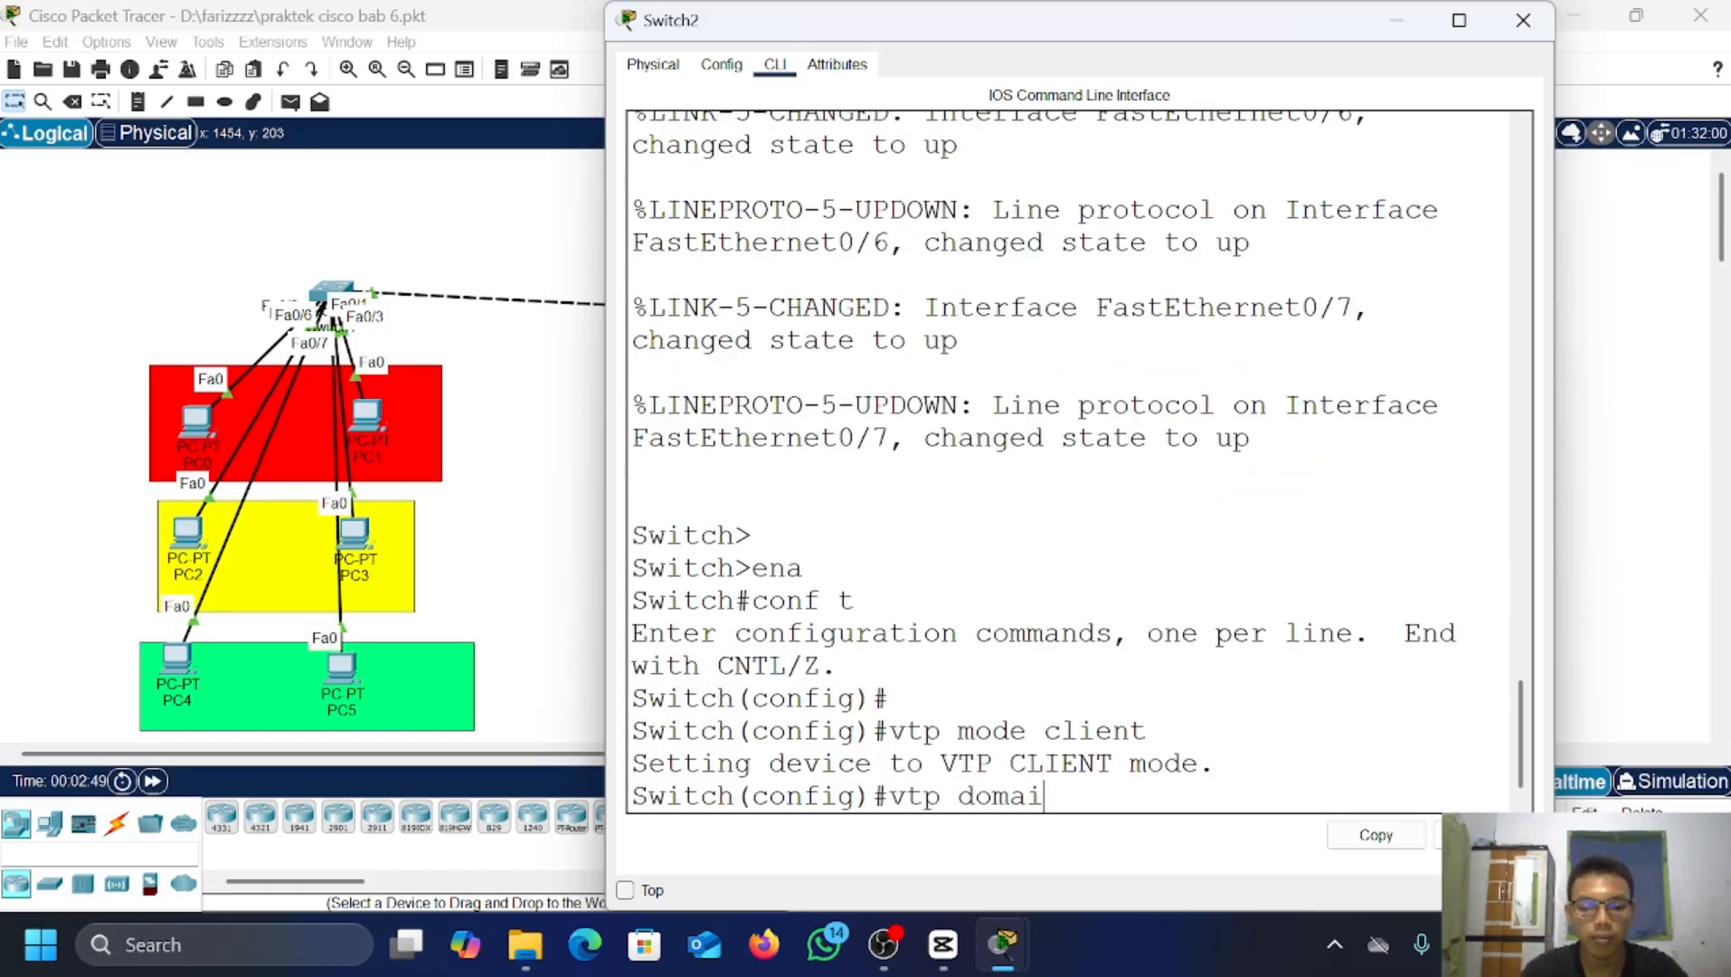
{"action": "type", "text": "n fari"}
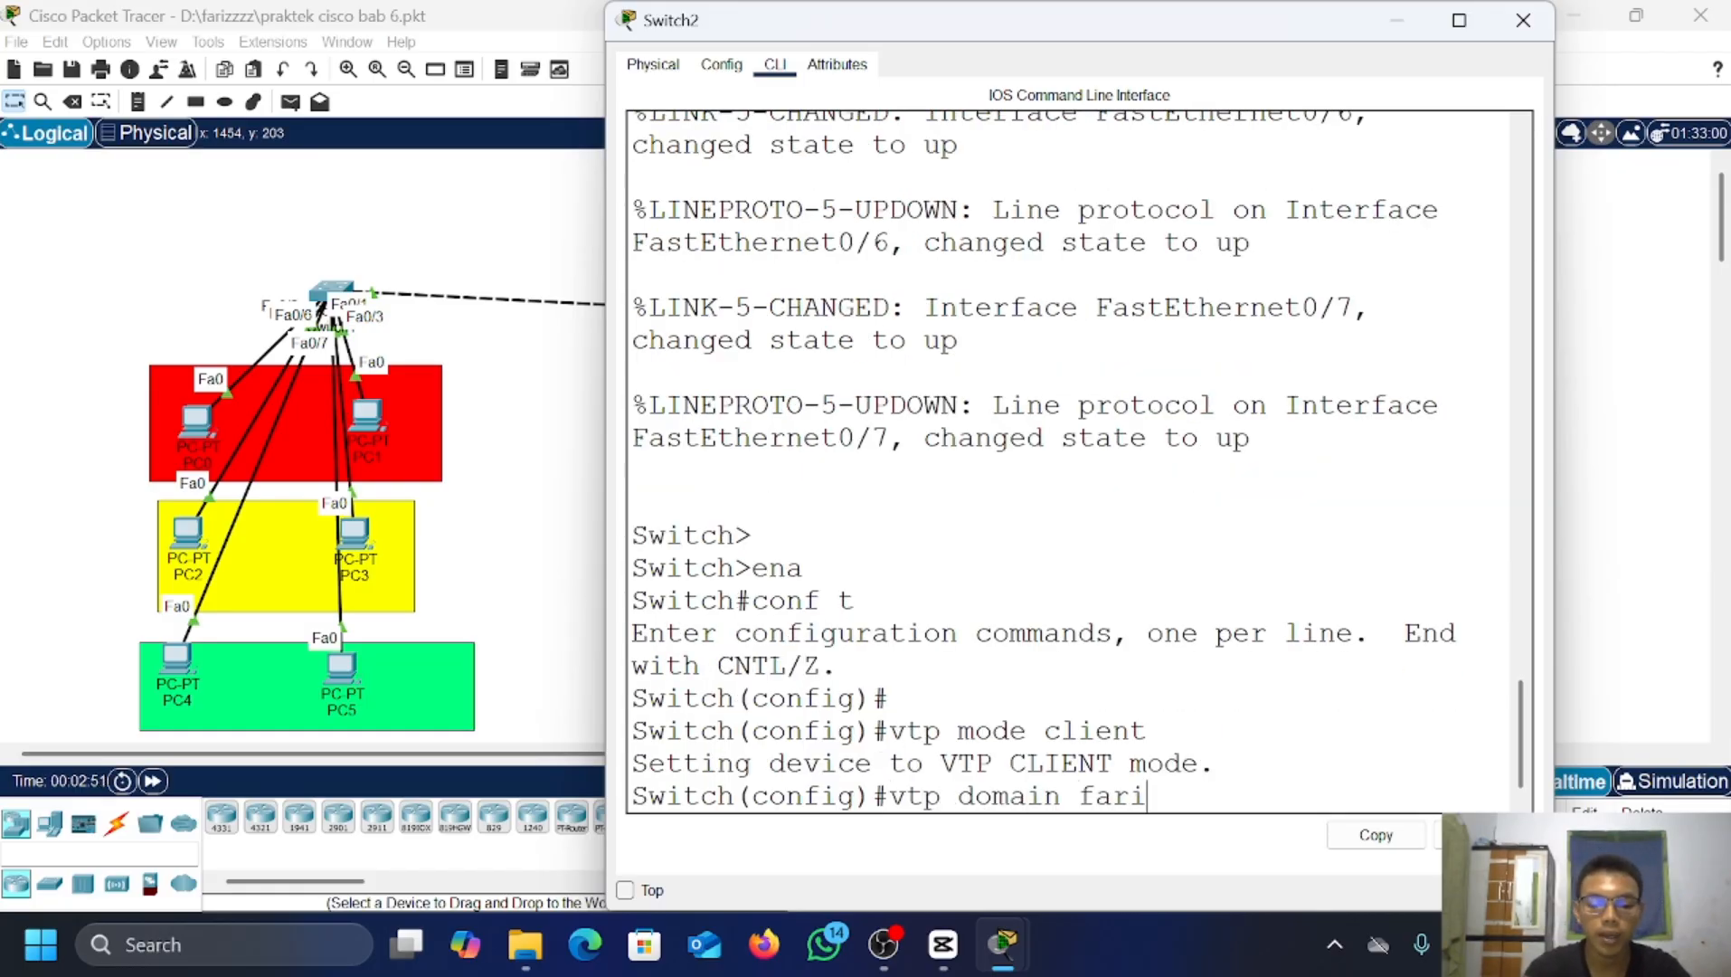
{"action": "type", "text": "z.com"}
{"action": "key", "text": "Return"}
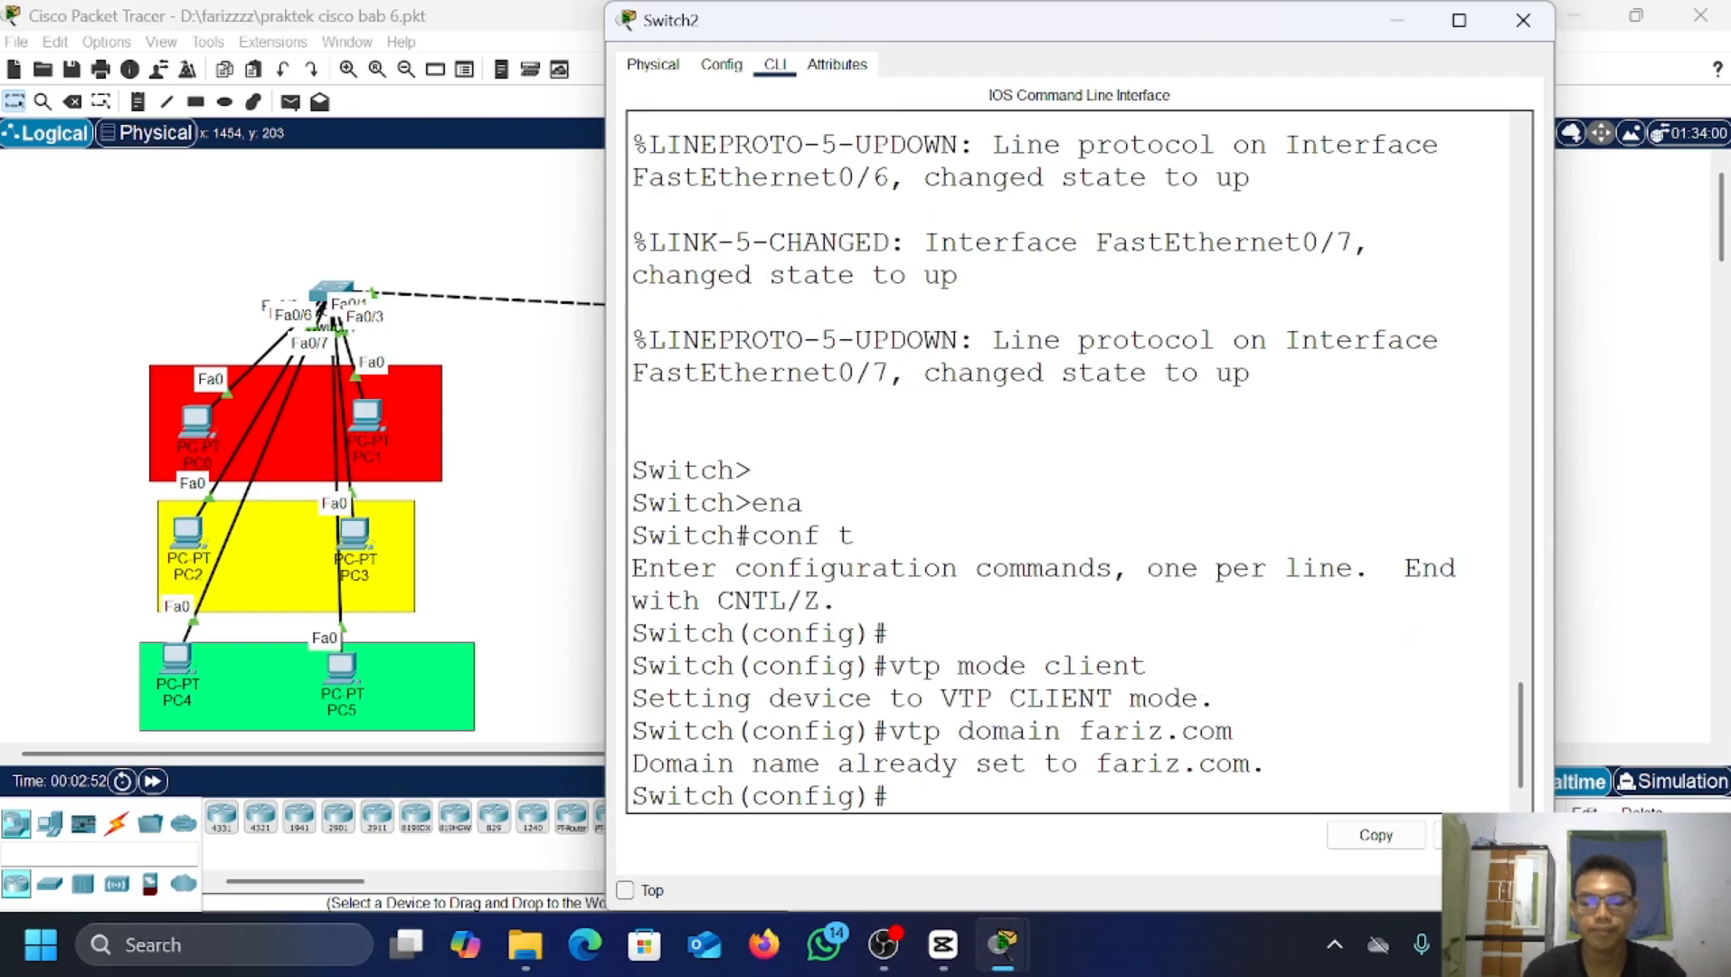
{"action": "type", "text": "v"}
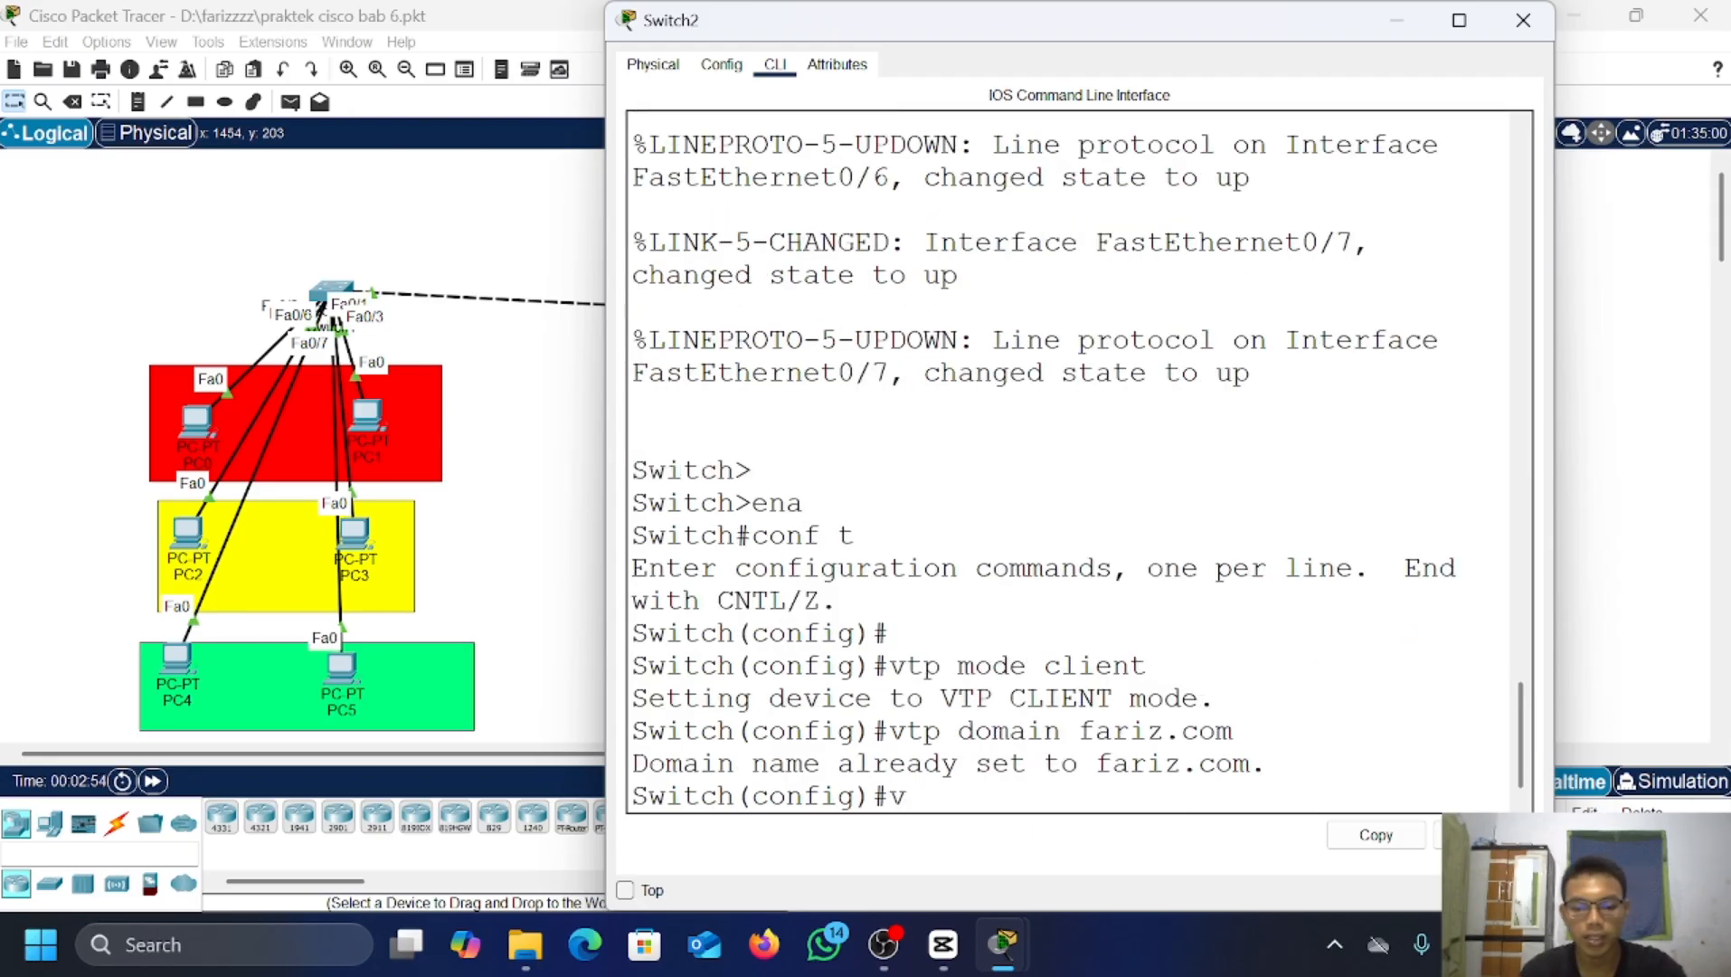
{"action": "type", "text": "tp pa"}
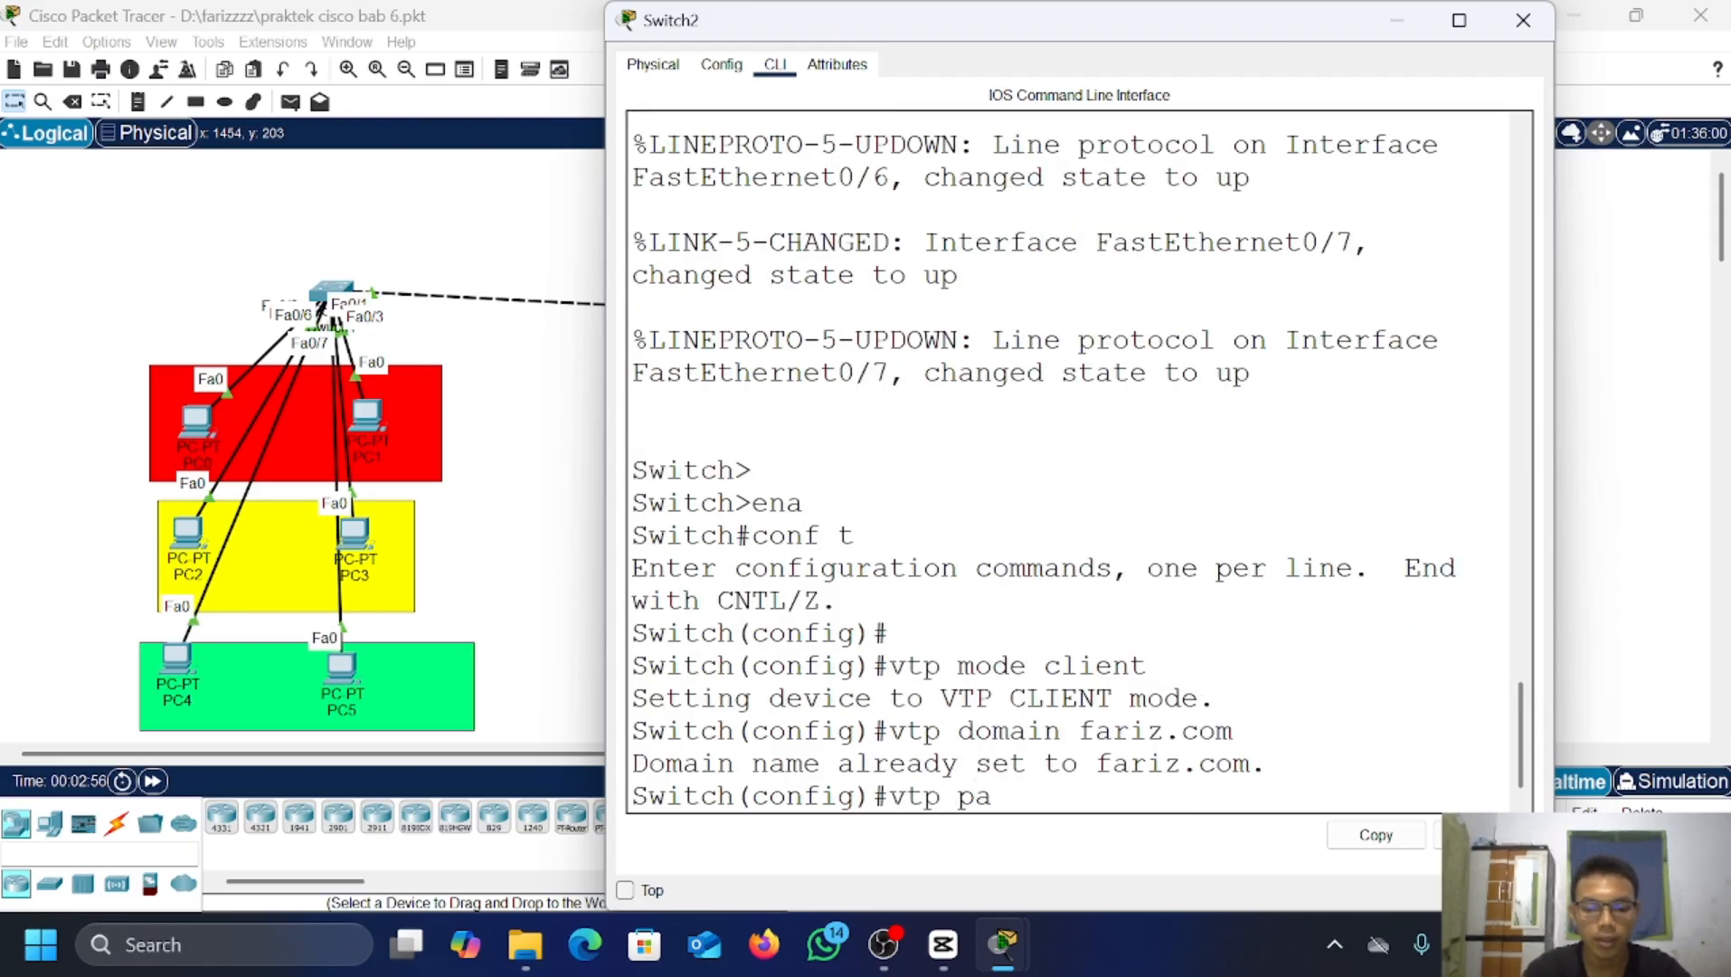
{"action": "type", "text": "ssword 12"}
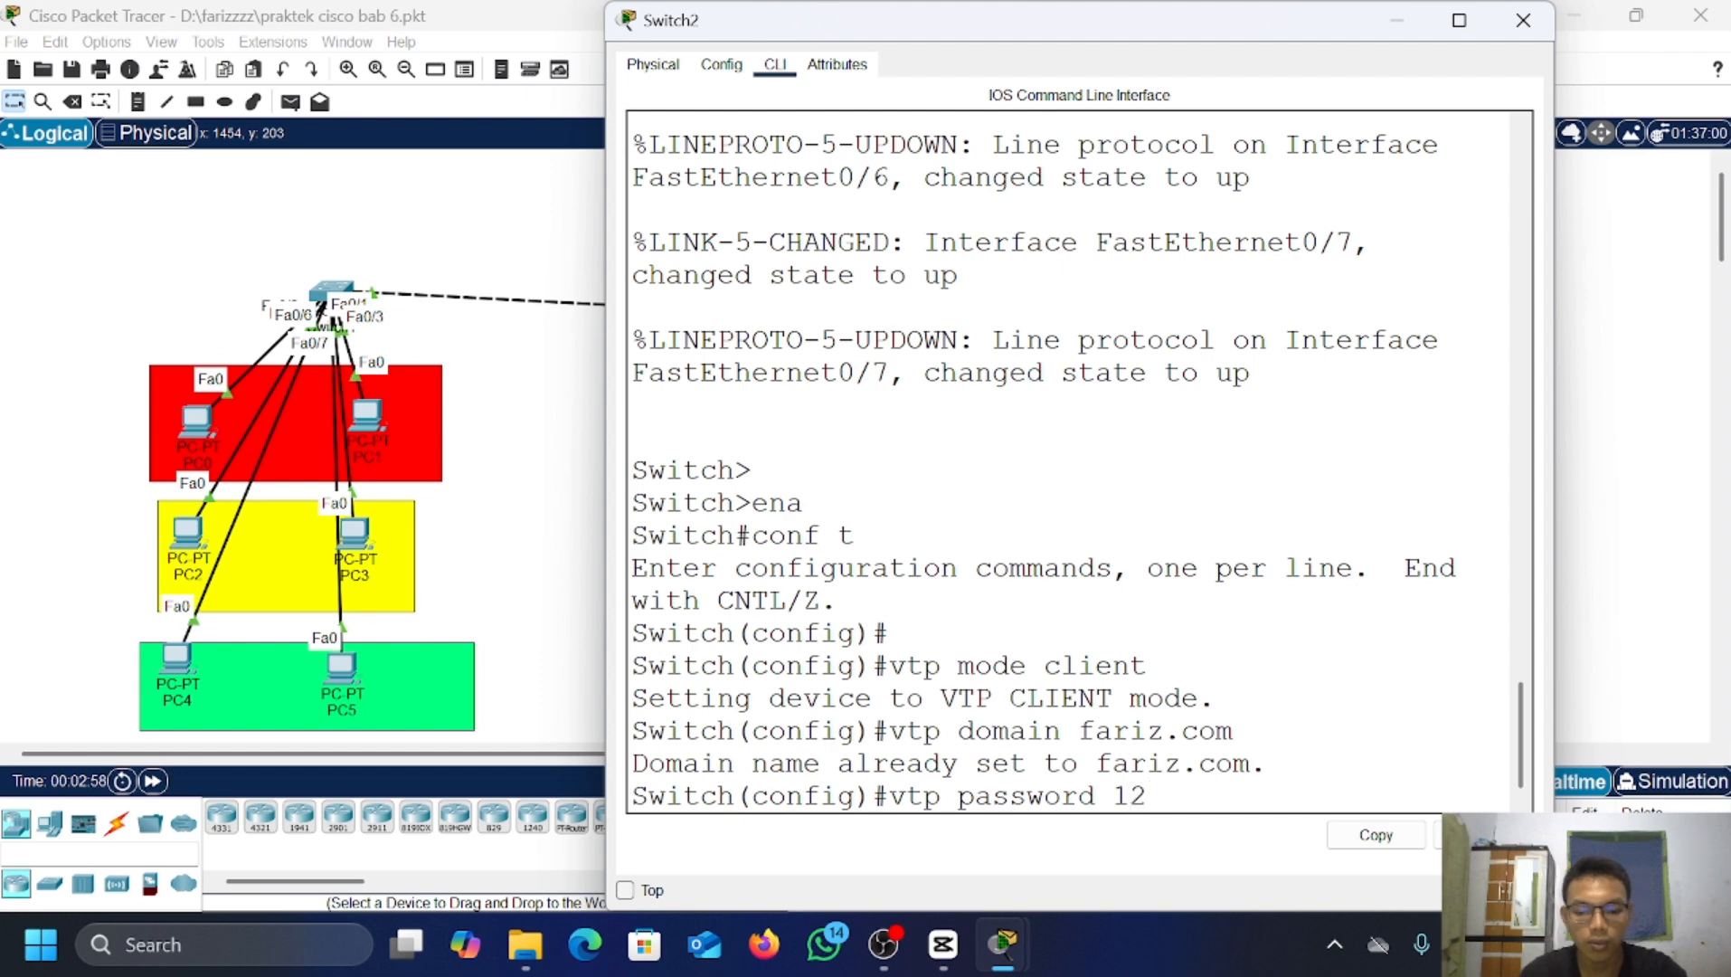
{"action": "type", "text": "3"}
{"action": "key", "text": "Return"}
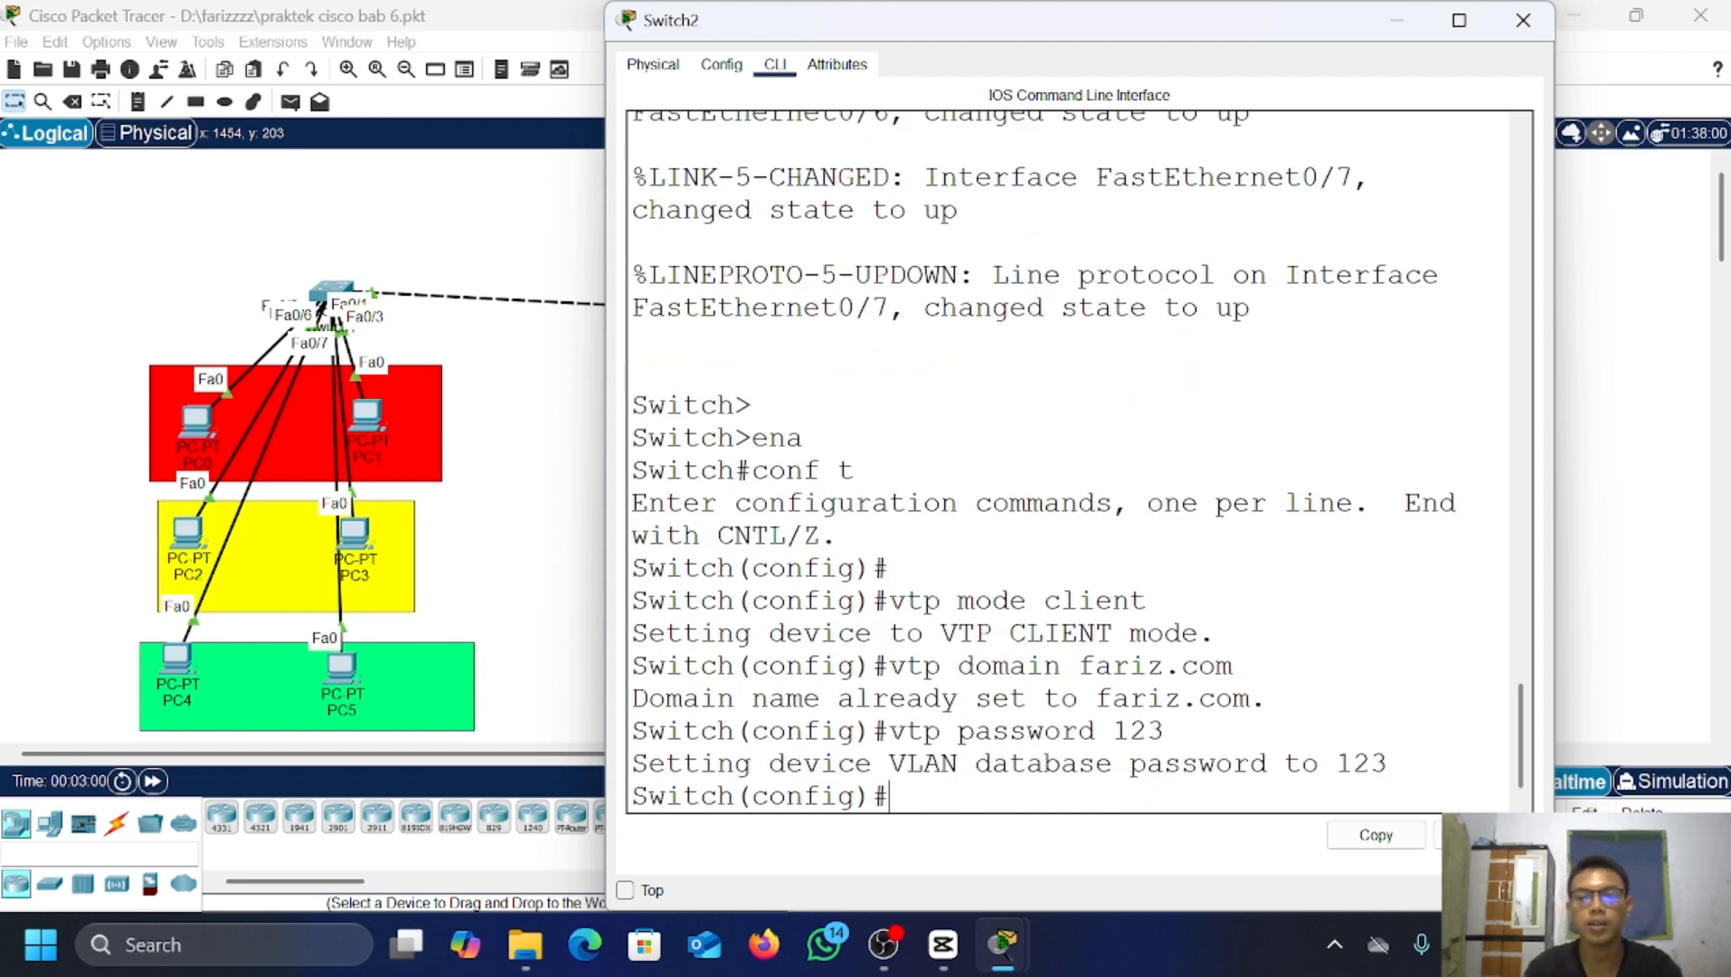
{"action": "left_click", "coordinate": [1391, 23]}
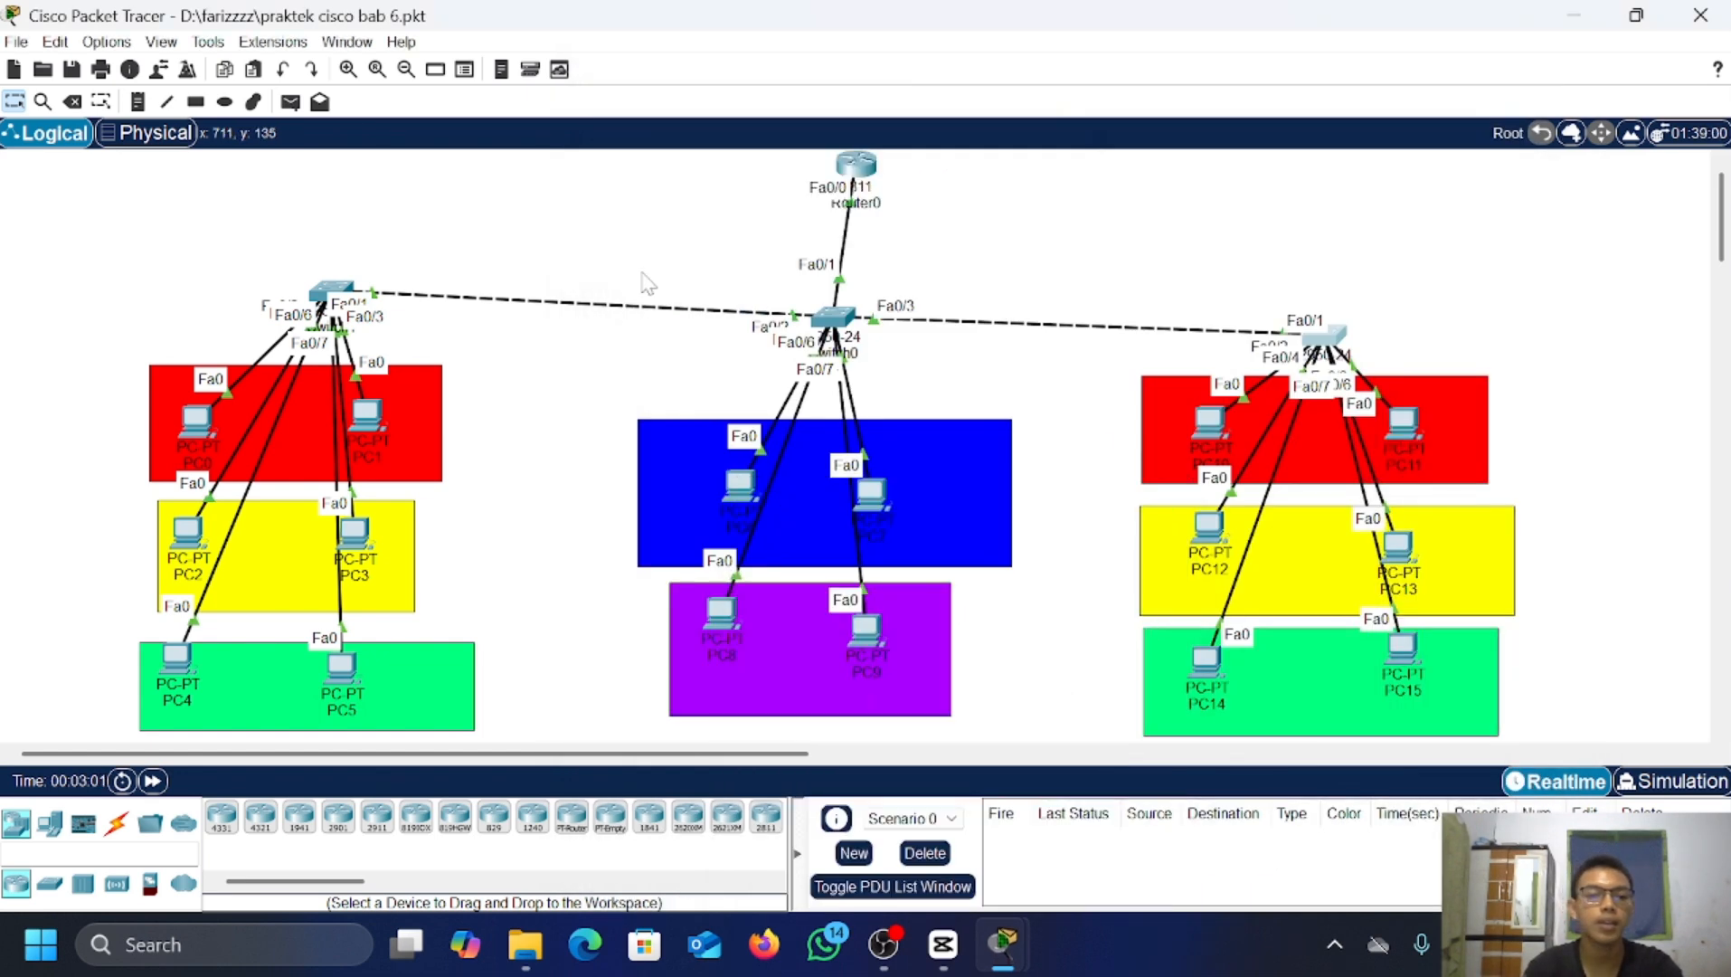
Step: Put Switch1 into VTP client mode from its console
{"action": "left_click", "coordinate": [336, 288]}
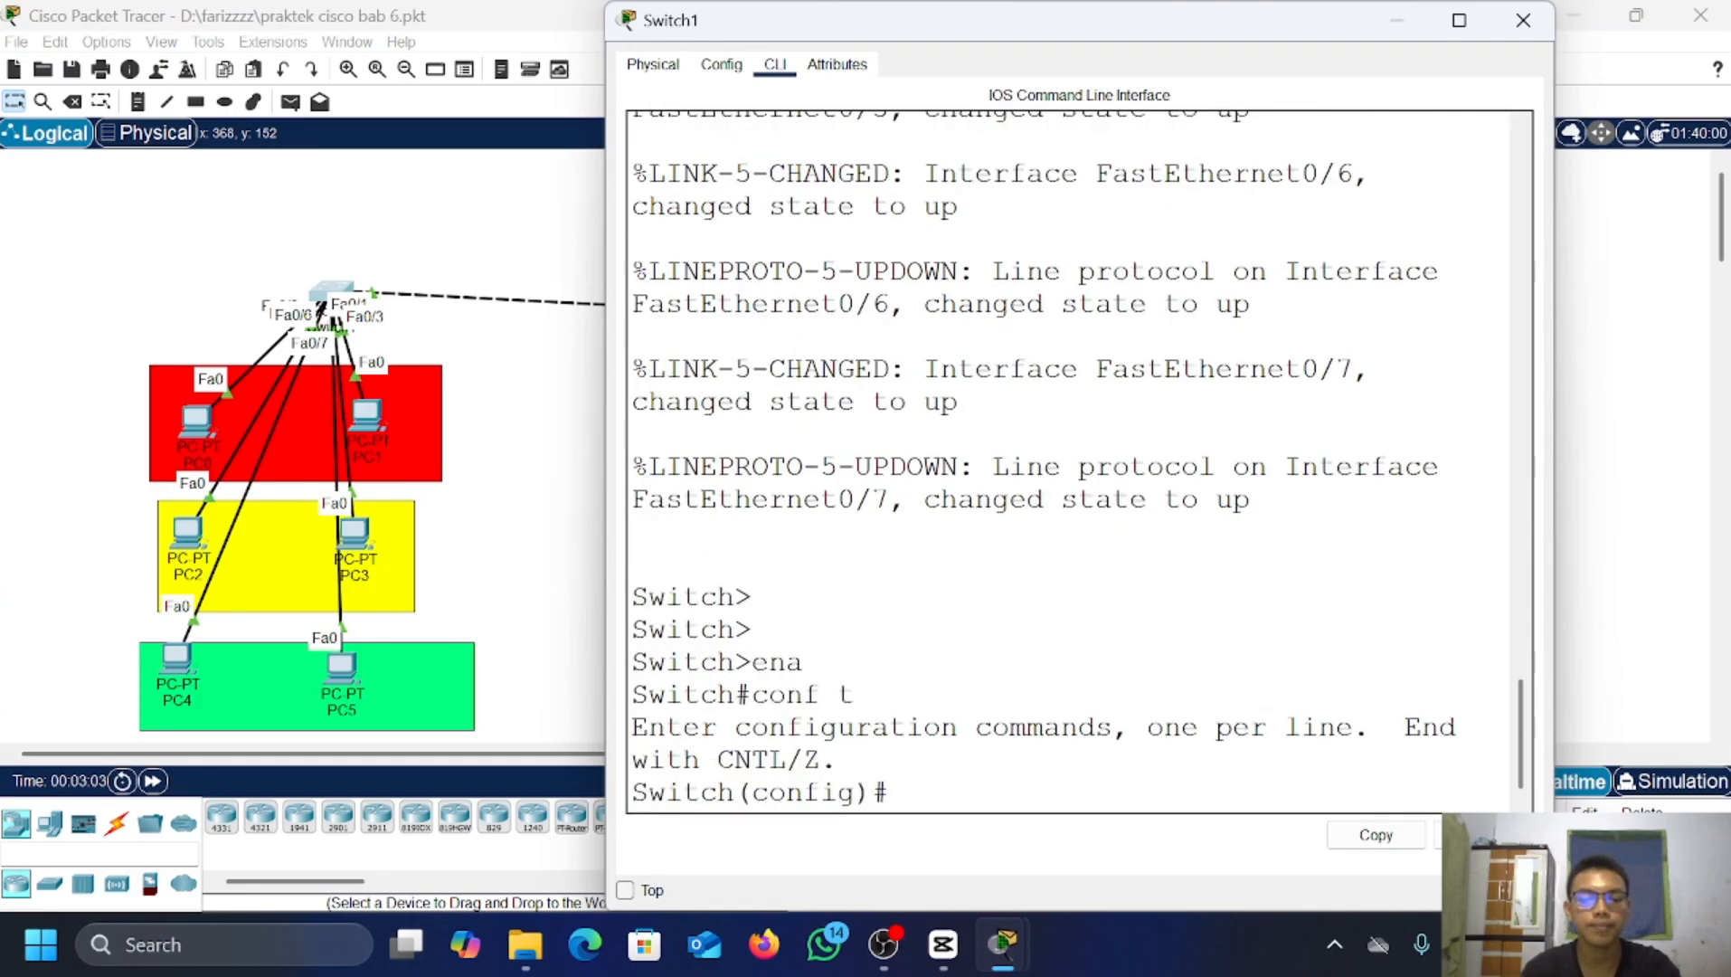
{"action": "key", "text": "Return"}
{"action": "key", "text": "Return"}
{"action": "type", "text": "vy"}
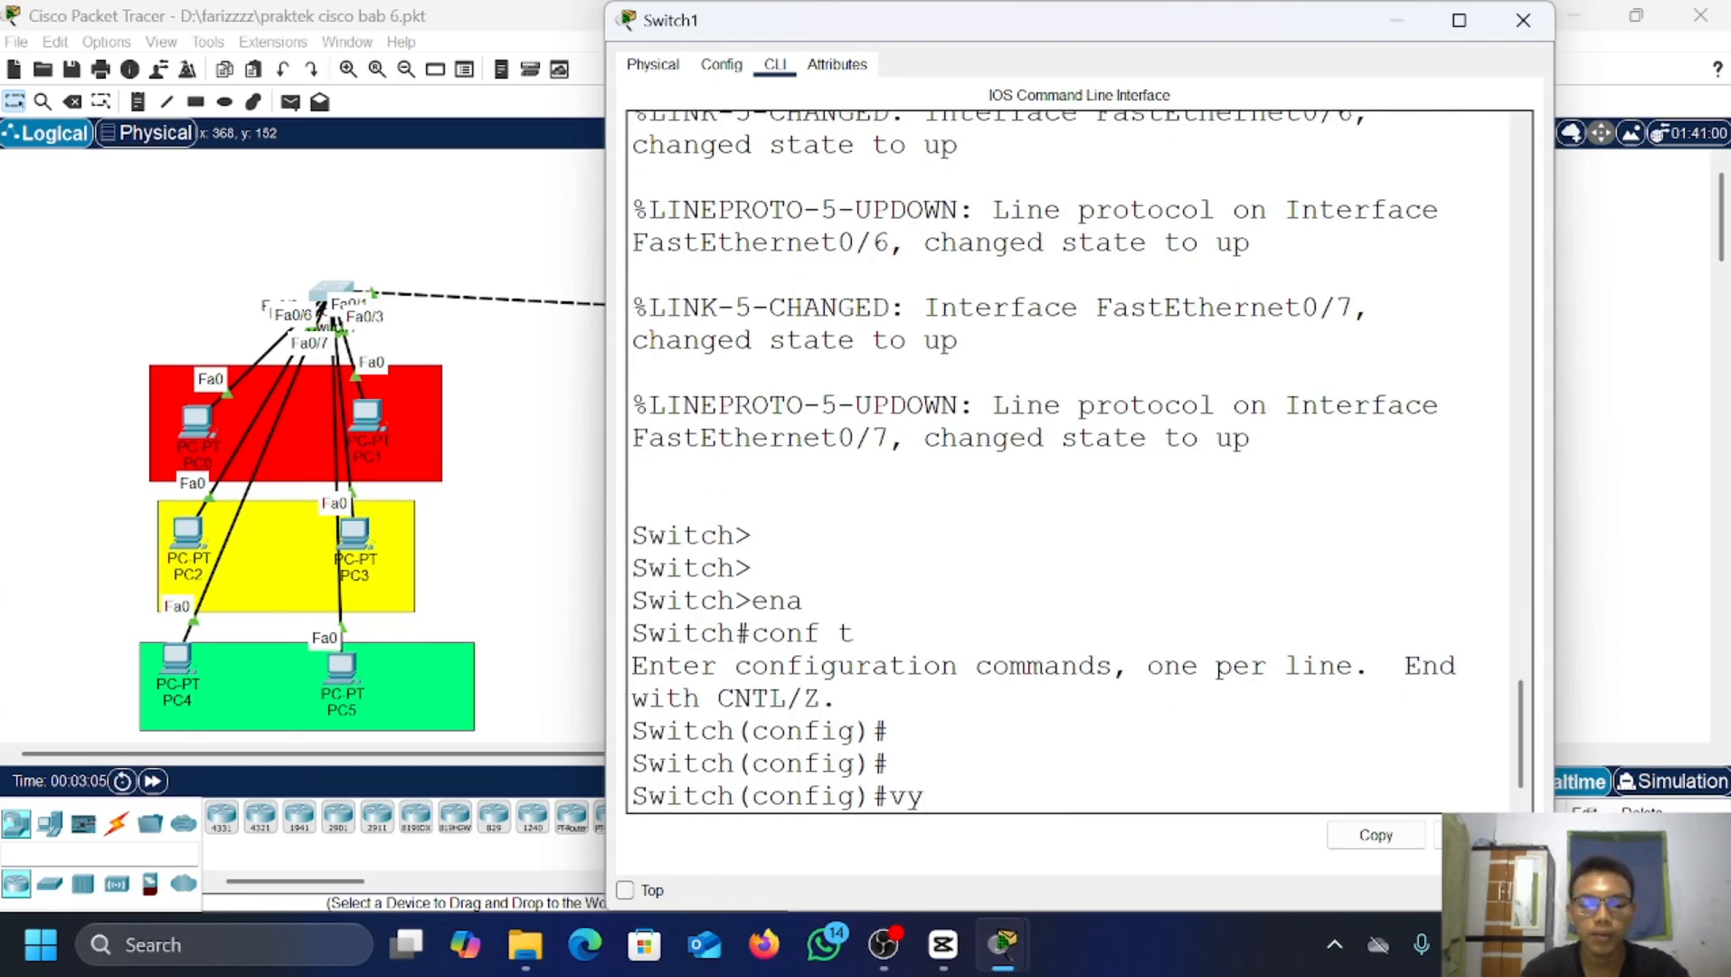
{"action": "key", "text": "BackSpace"}
{"action": "type", "text": "r"}
{"action": "key", "text": "BackSpace"}
{"action": "type", "text": "t"}
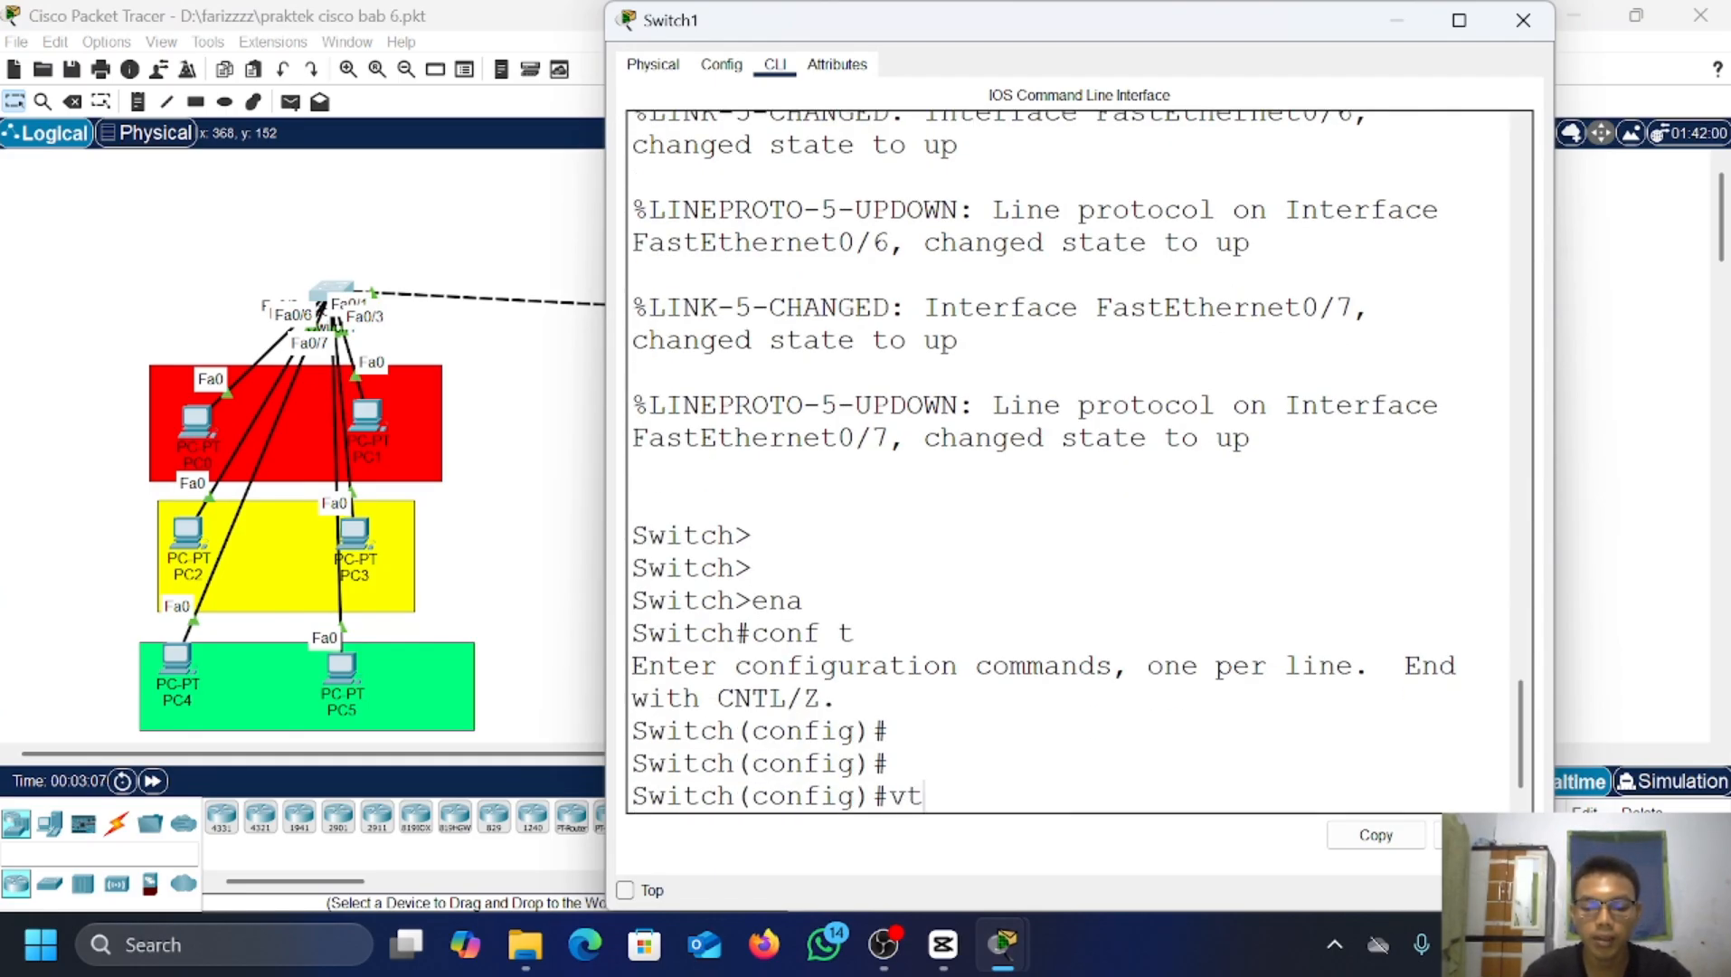
{"action": "type", "text": "p mo"}
{"action": "key", "text": "BackSpace"}
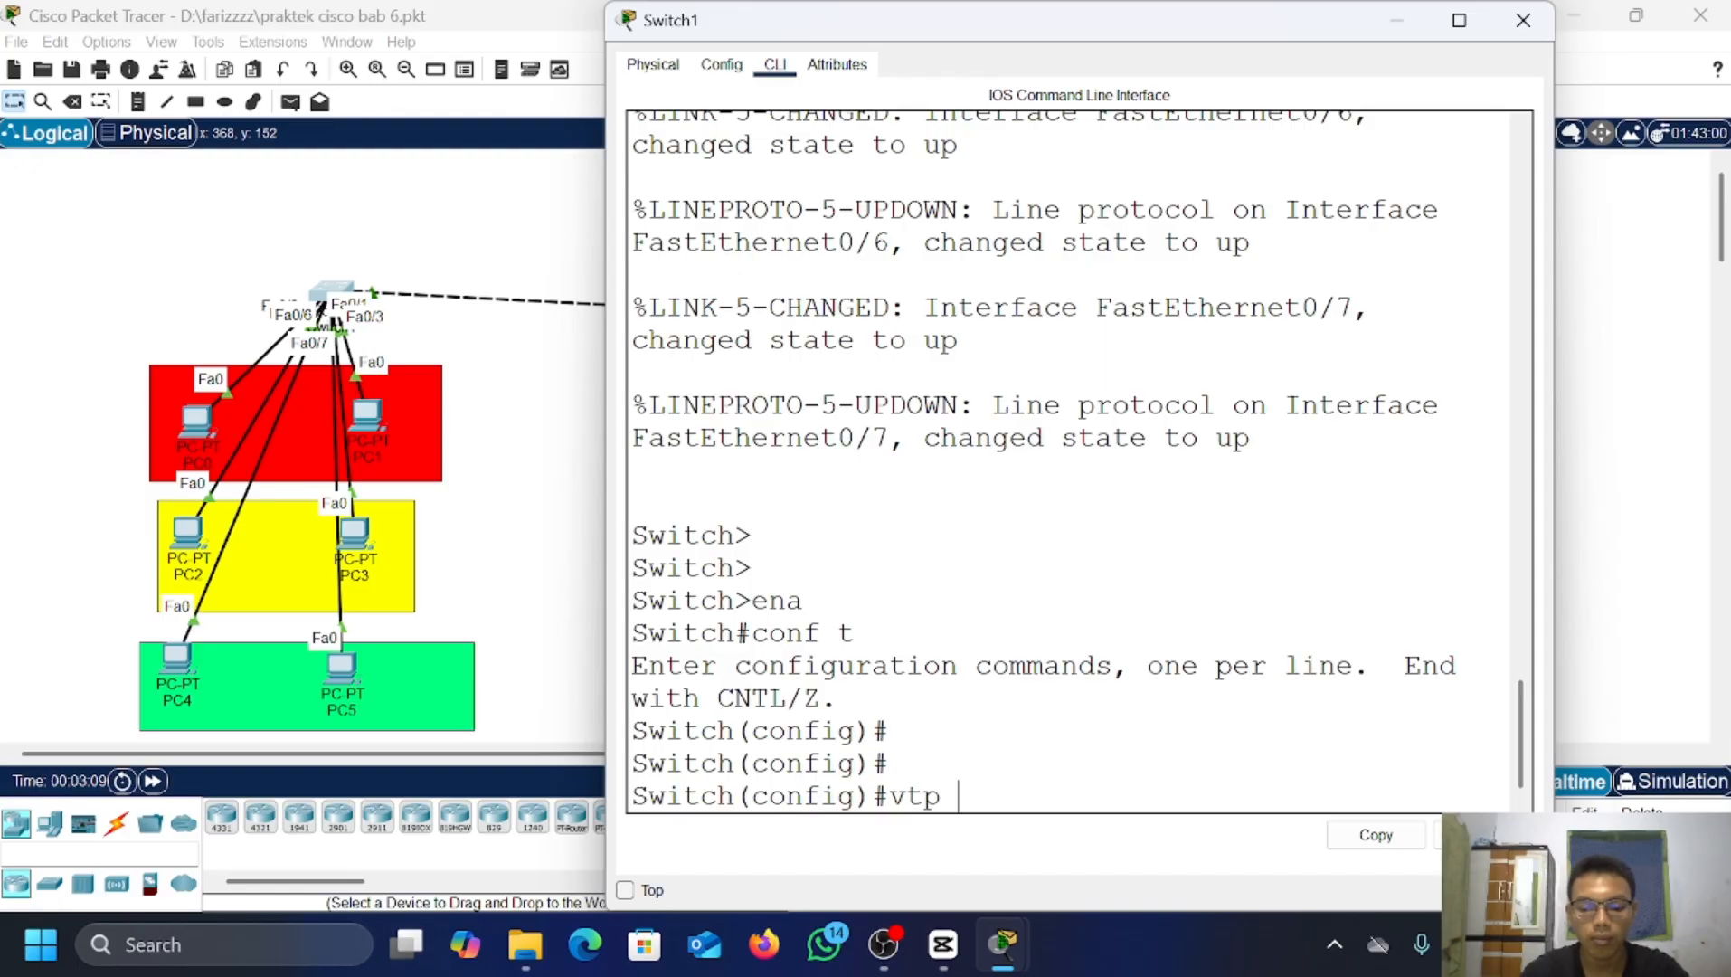
{"action": "type", "text": "mode cl"}
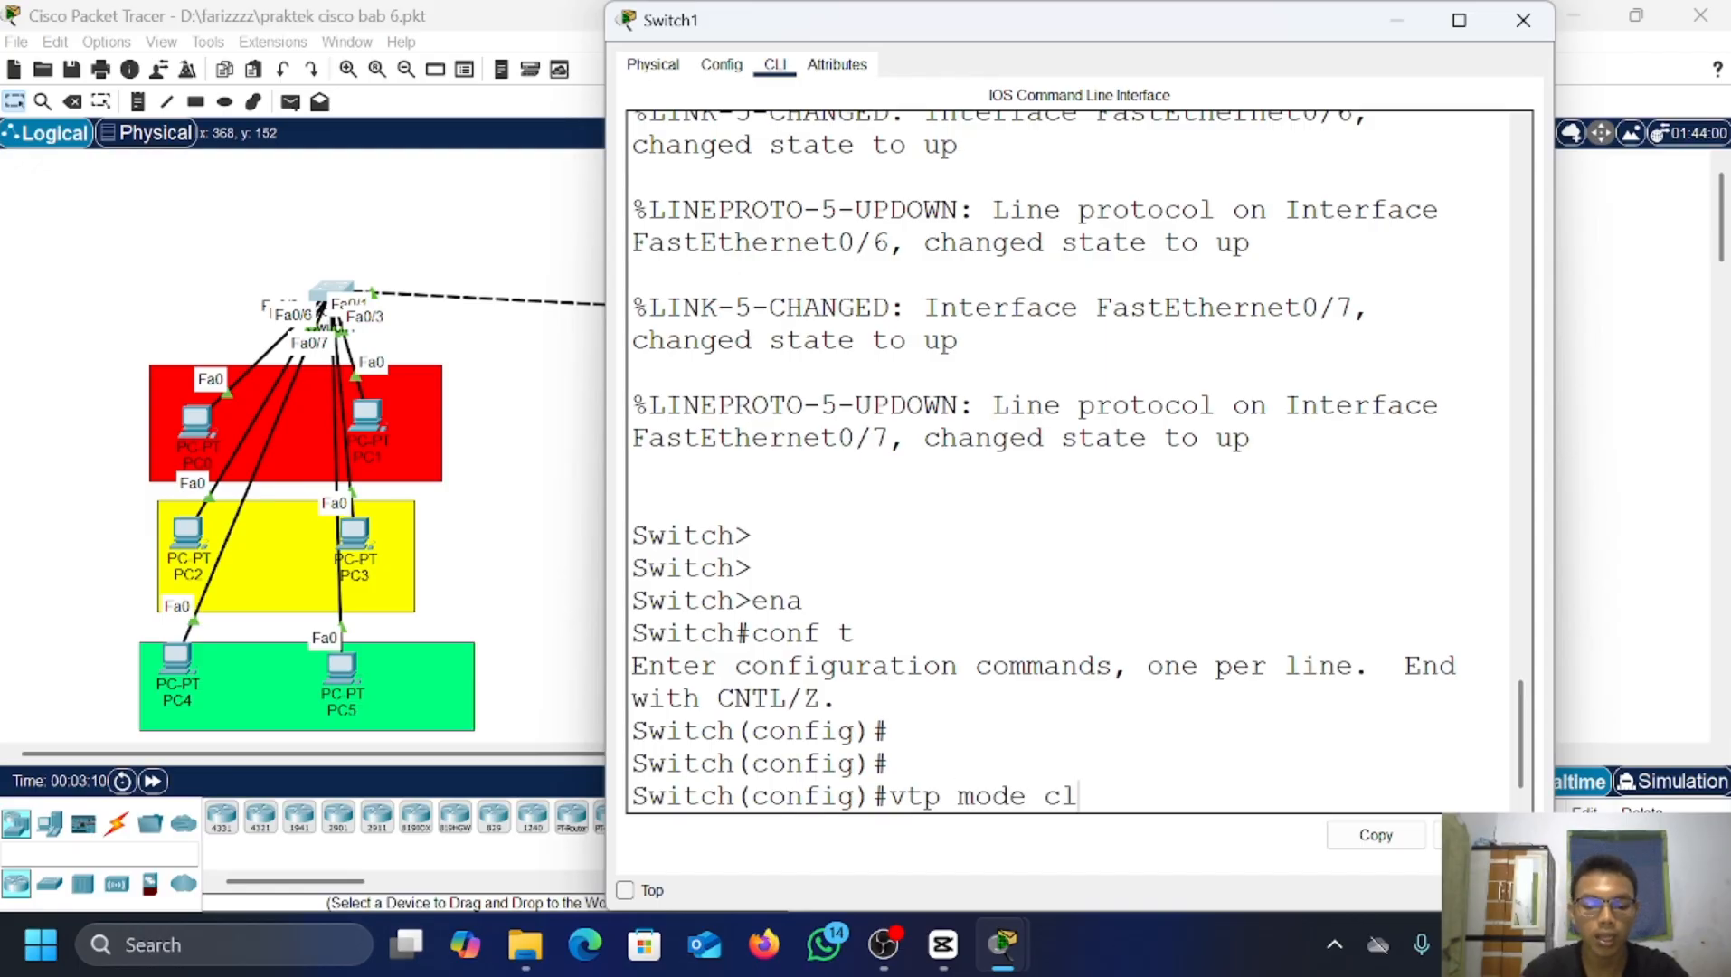
{"action": "type", "text": "ient"}
{"action": "key", "text": "Return"}
Step: Set Switch1's shared VTP domain and VTP password, then hide its console
{"action": "type", "text": "v"}
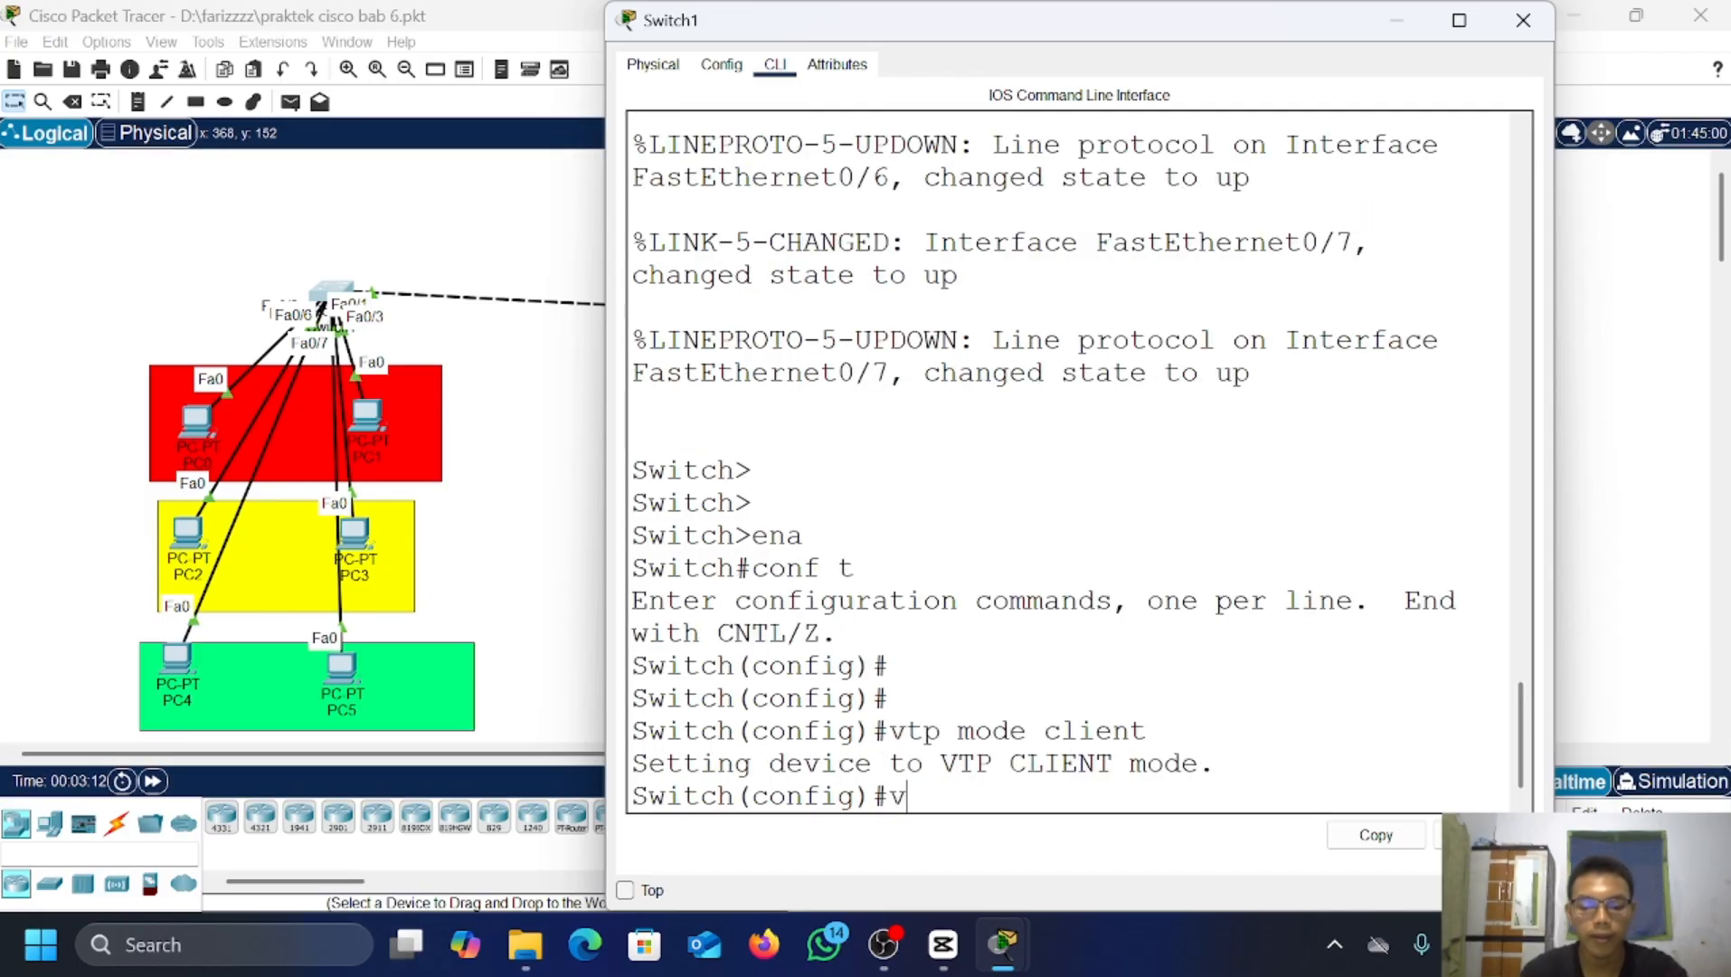
{"action": "type", "text": "tp domain"}
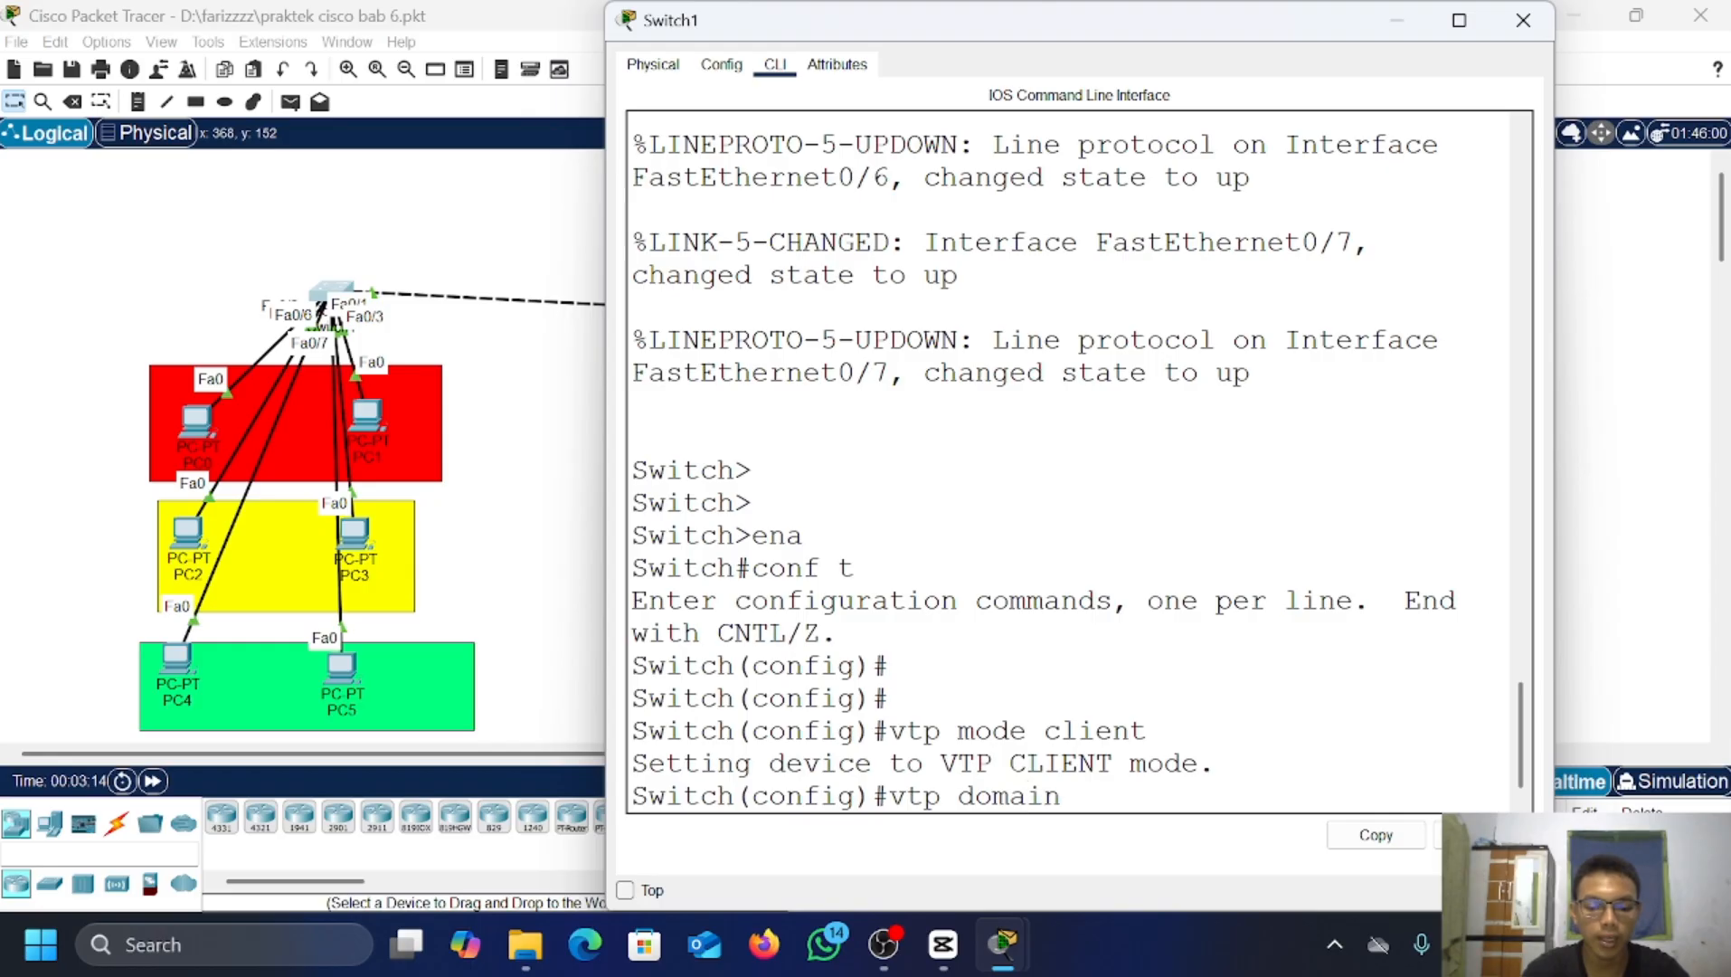
{"action": "type", "text": " fariz.com"}
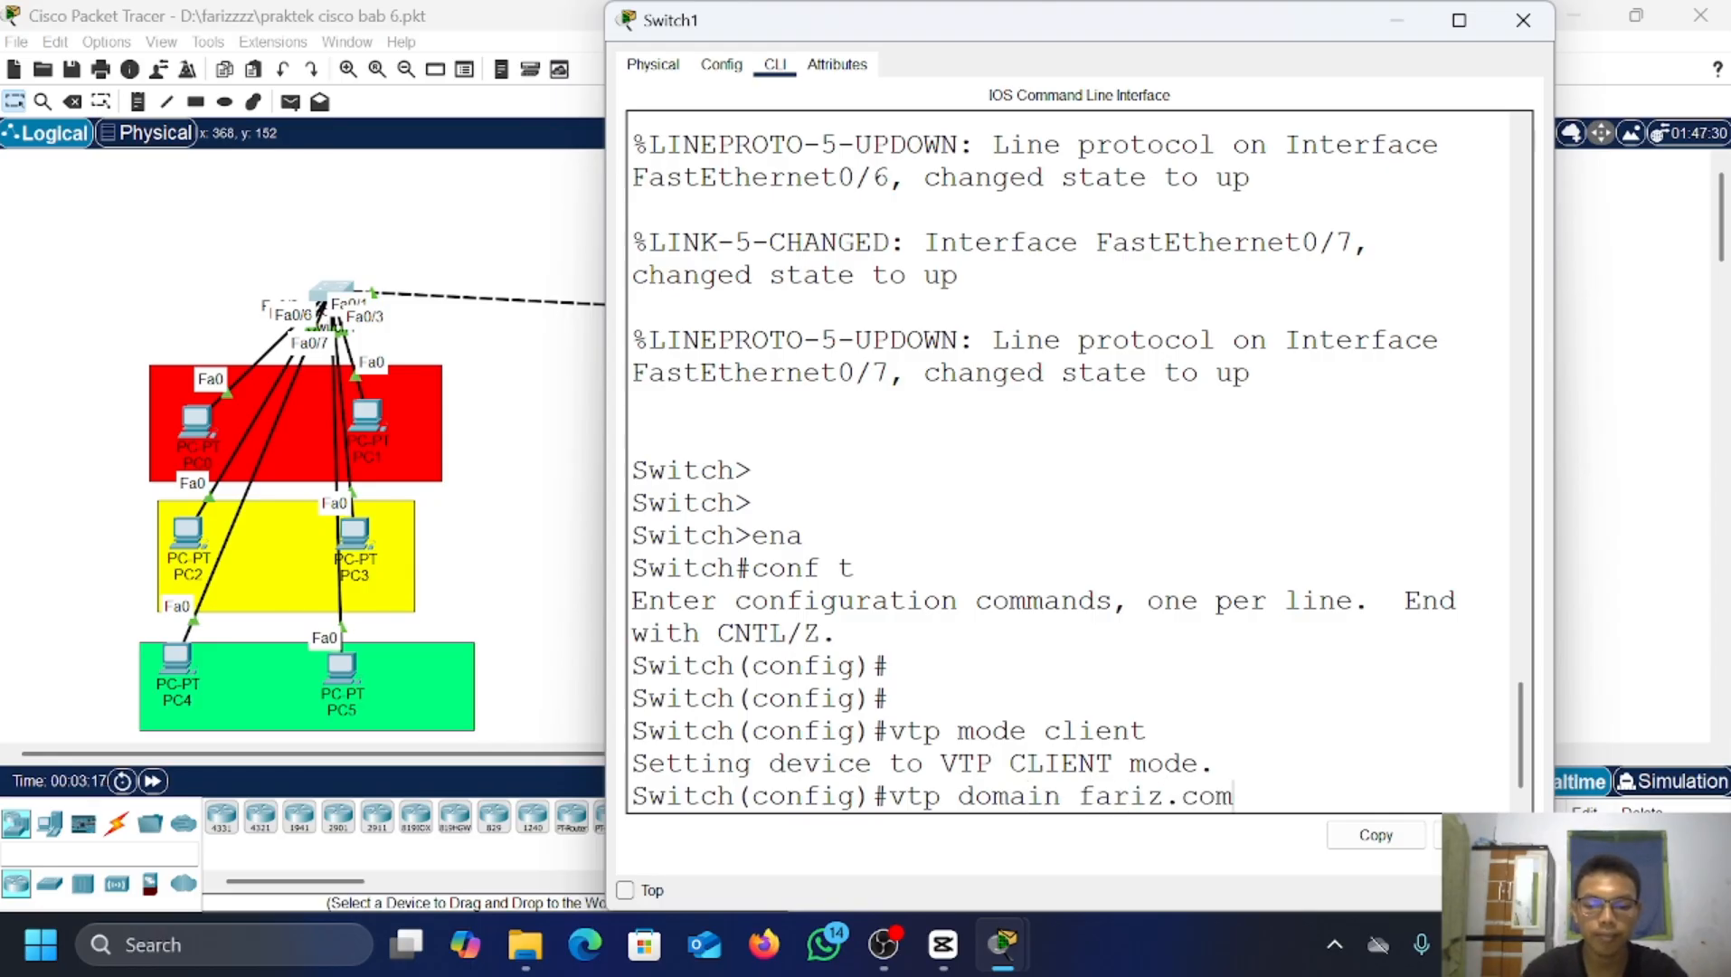
{"action": "key", "text": "Return"}
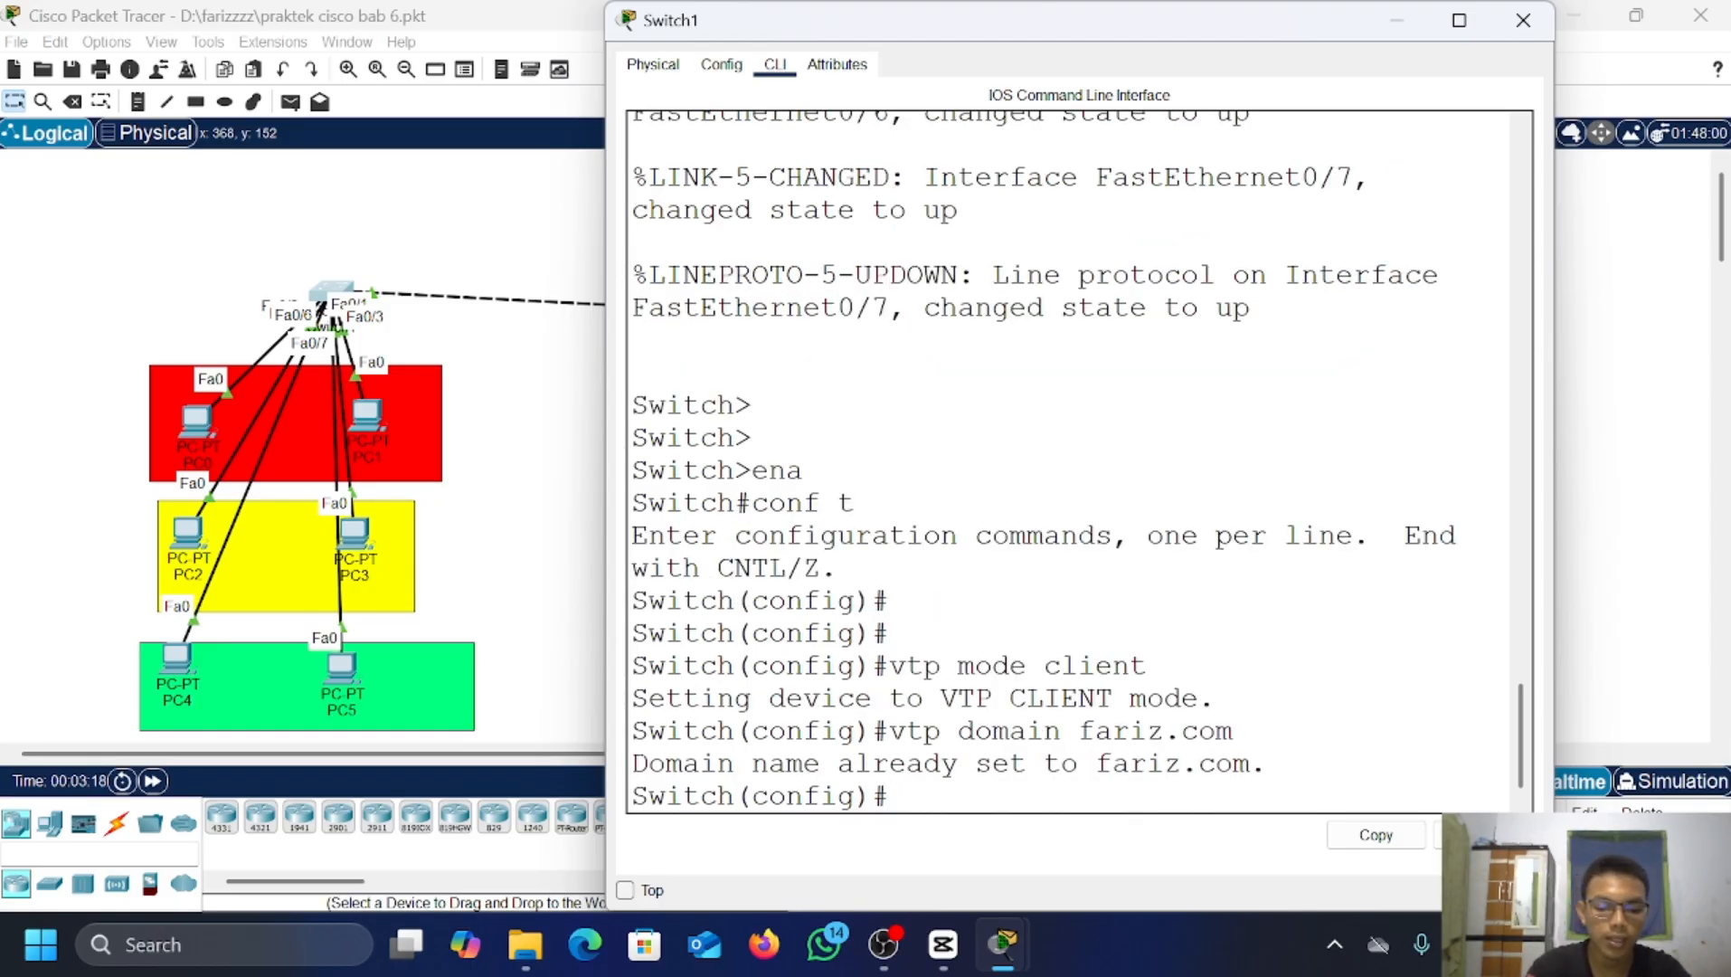
{"action": "type", "text": "vtp p"}
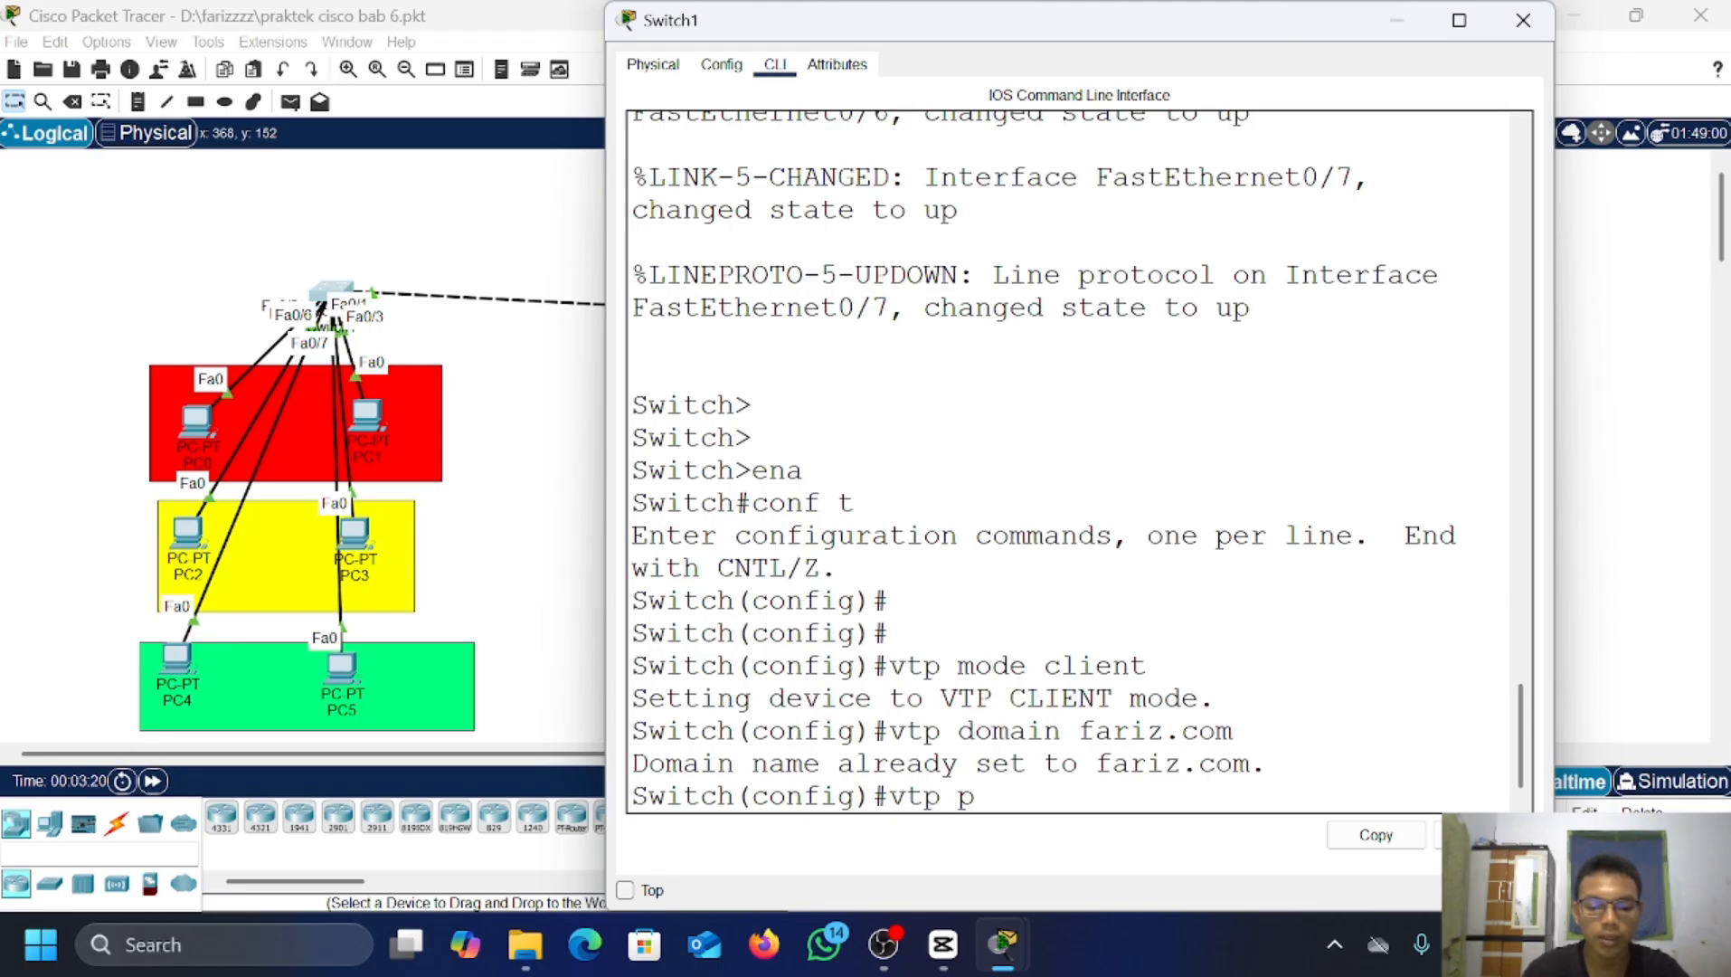
{"action": "type", "text": "asword"}
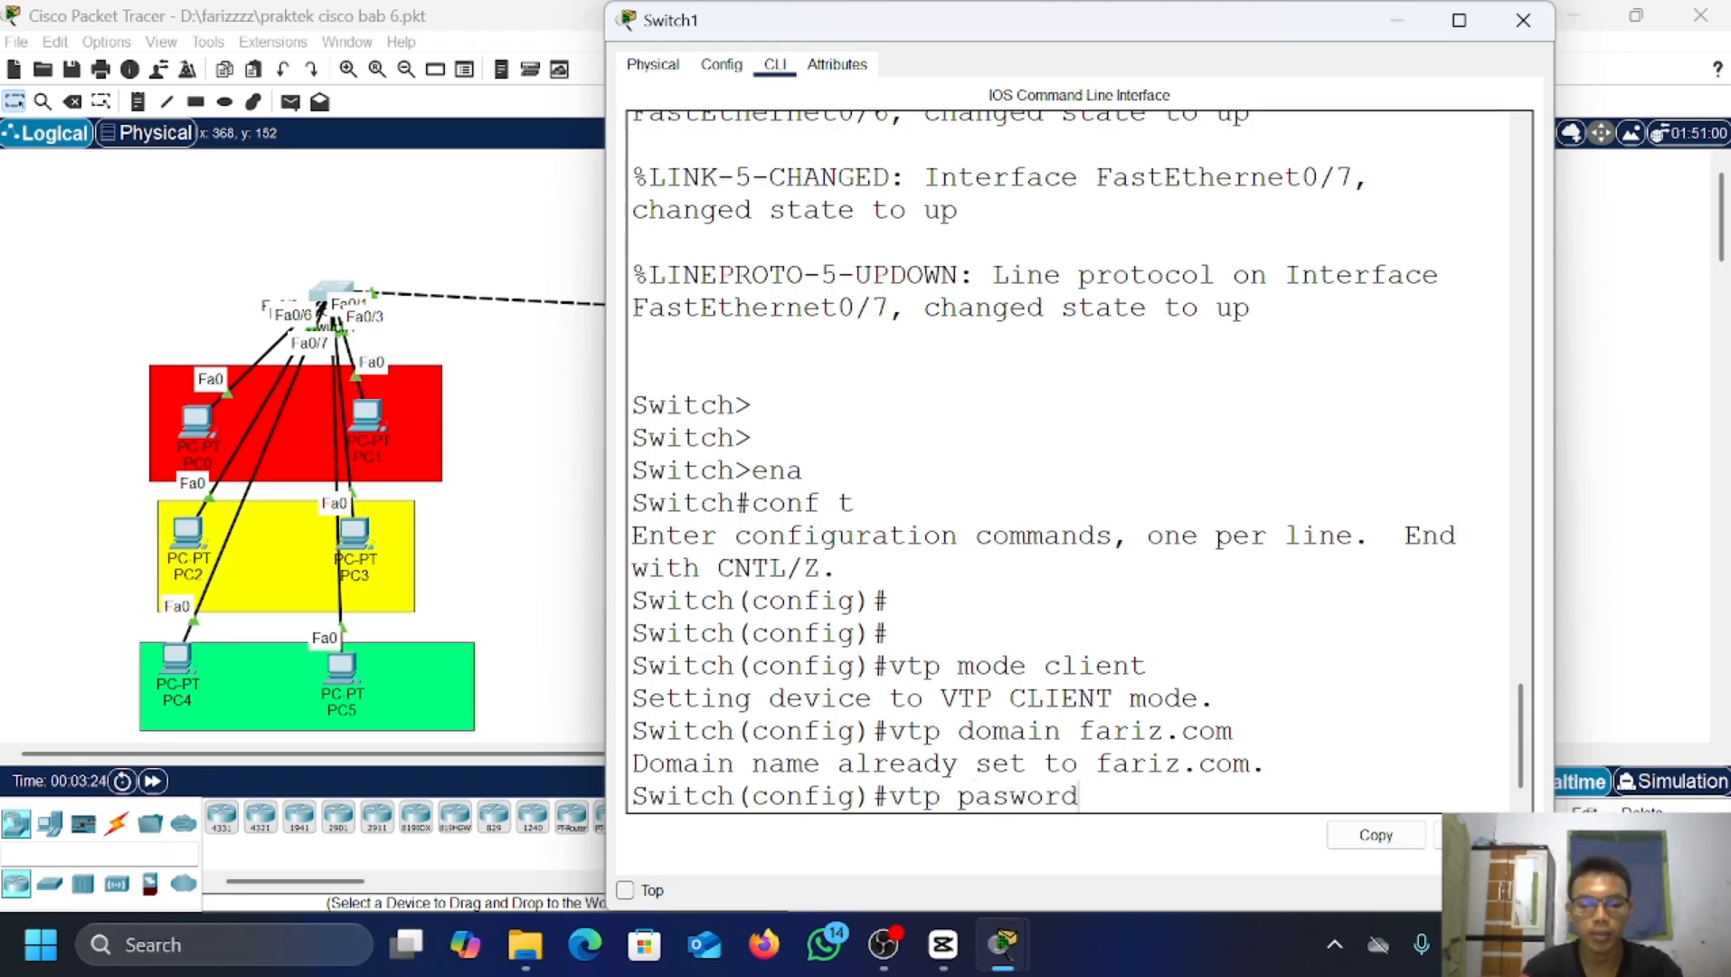
{"action": "key", "text": "Left"}
{"action": "type", "text": "s"}
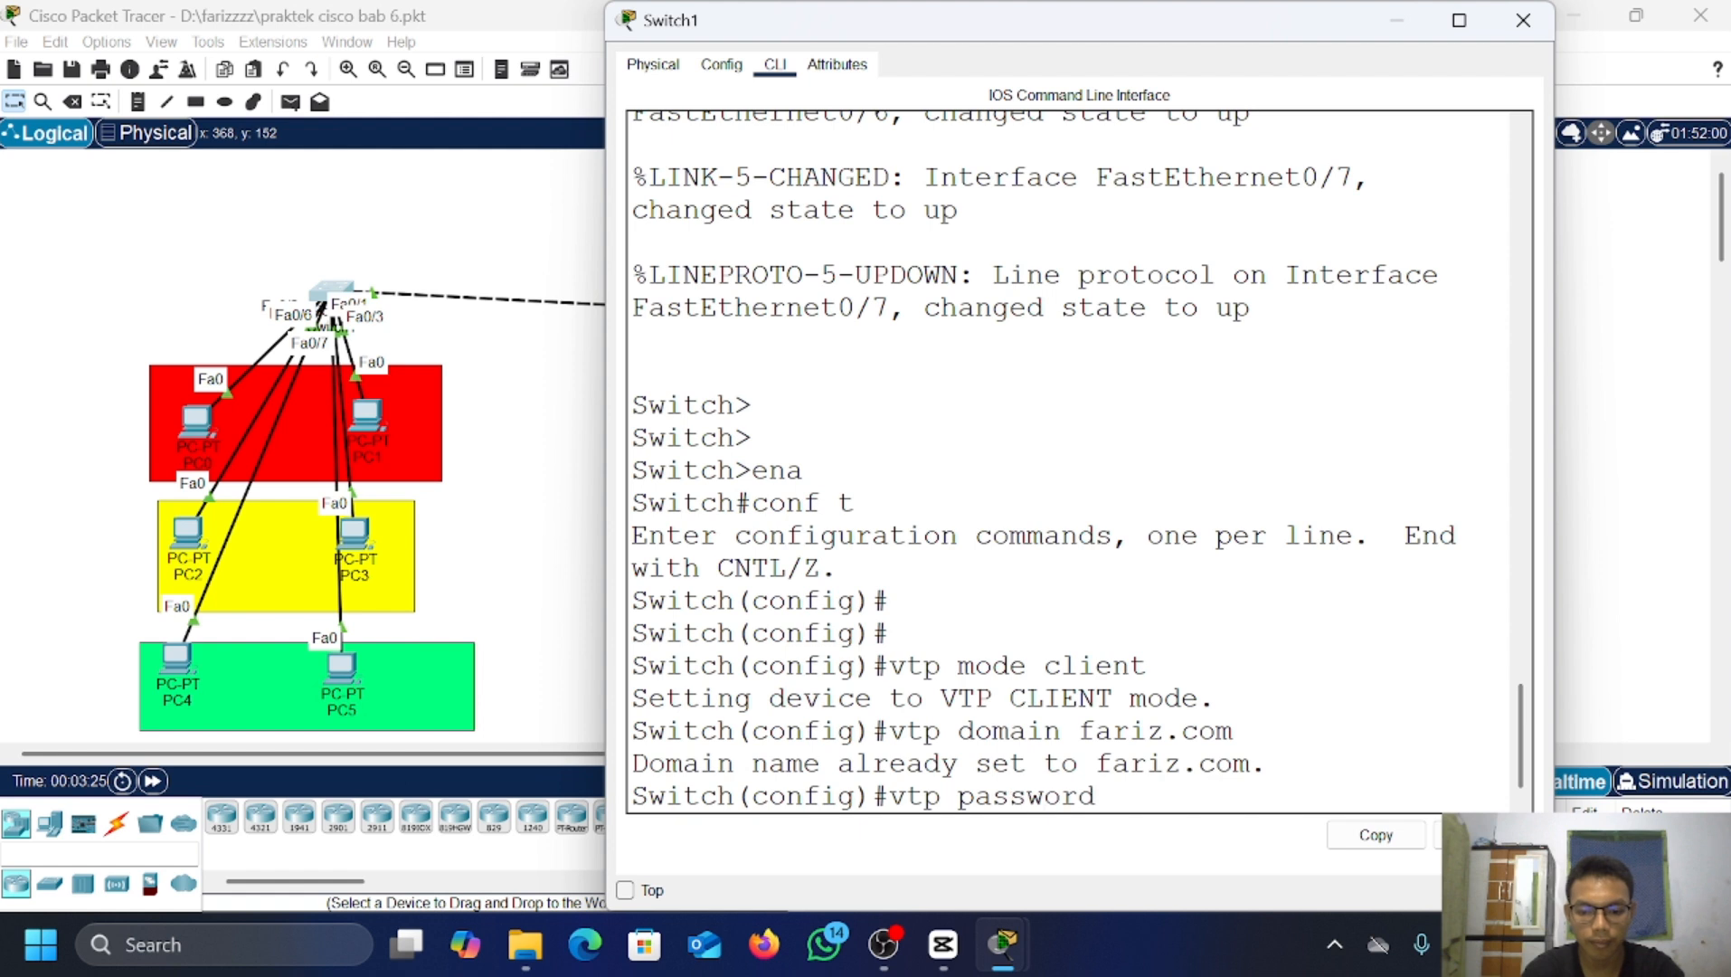
{"action": "key", "text": "Right"}
{"action": "key", "text": "Right"}
{"action": "key", "text": "Right"}
{"action": "type", "text": "123"}
{"action": "key", "text": "Return"}
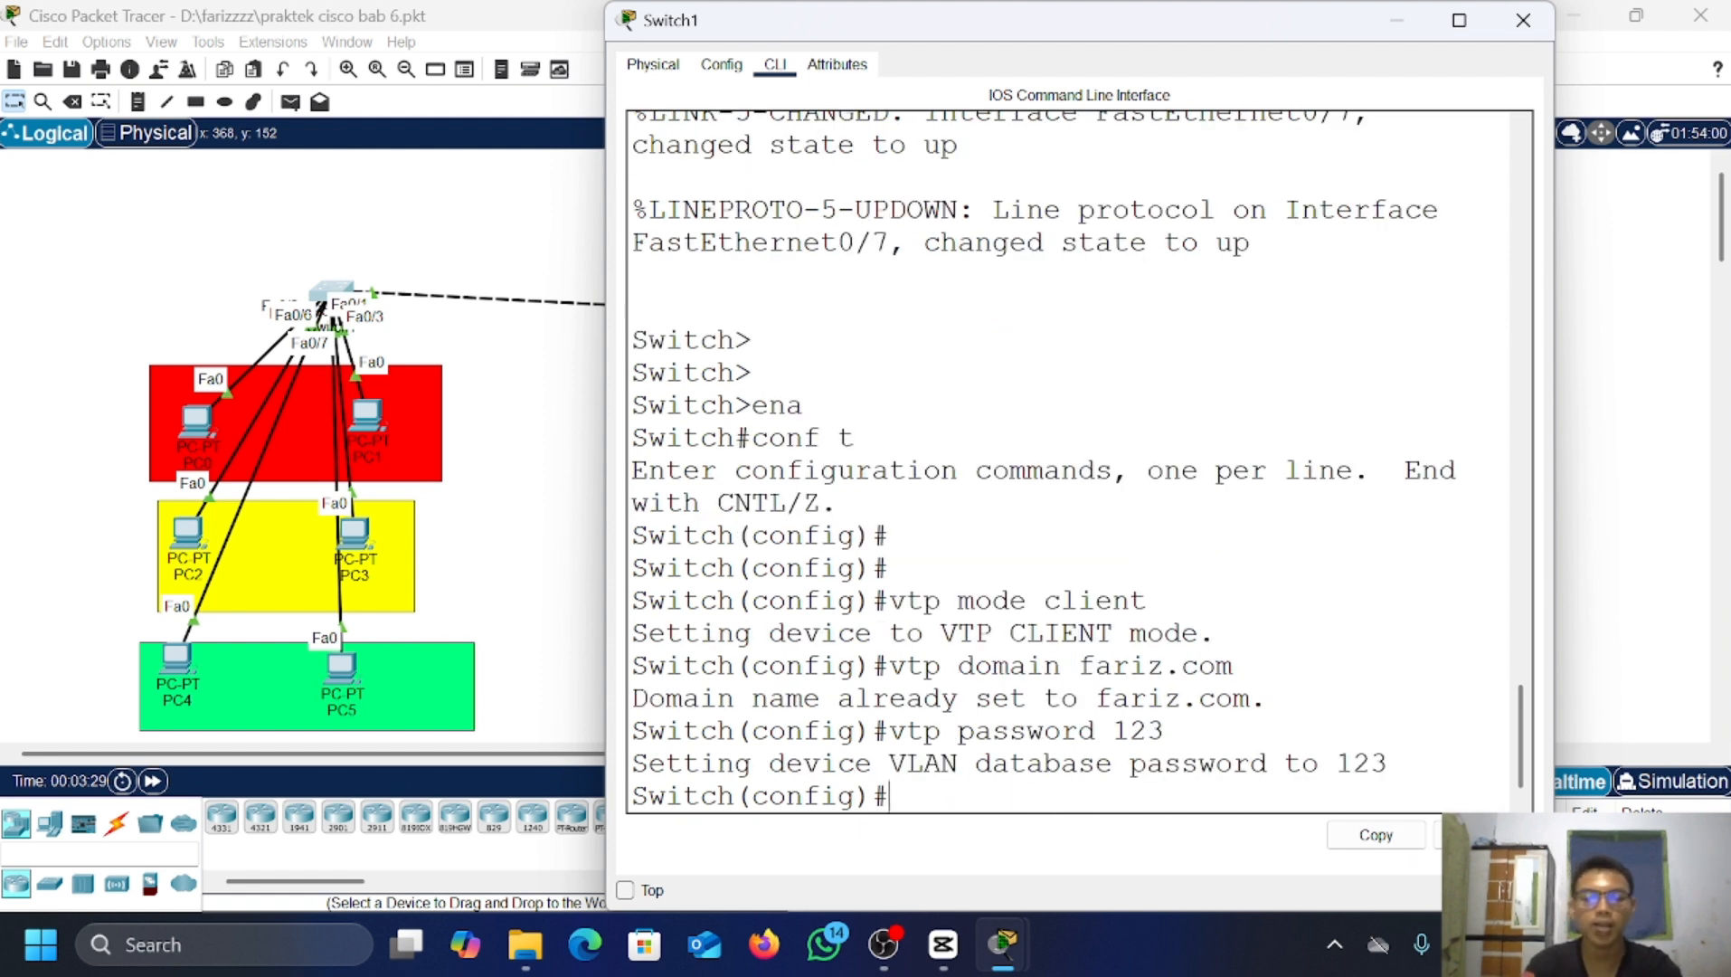
{"action": "left_click", "coordinate": [1406, 14]}
Step: Open Switch0's console and list its VLANs (10–50 plus defaults) with do show vlan brief
{"action": "left_click", "coordinate": [832, 316]}
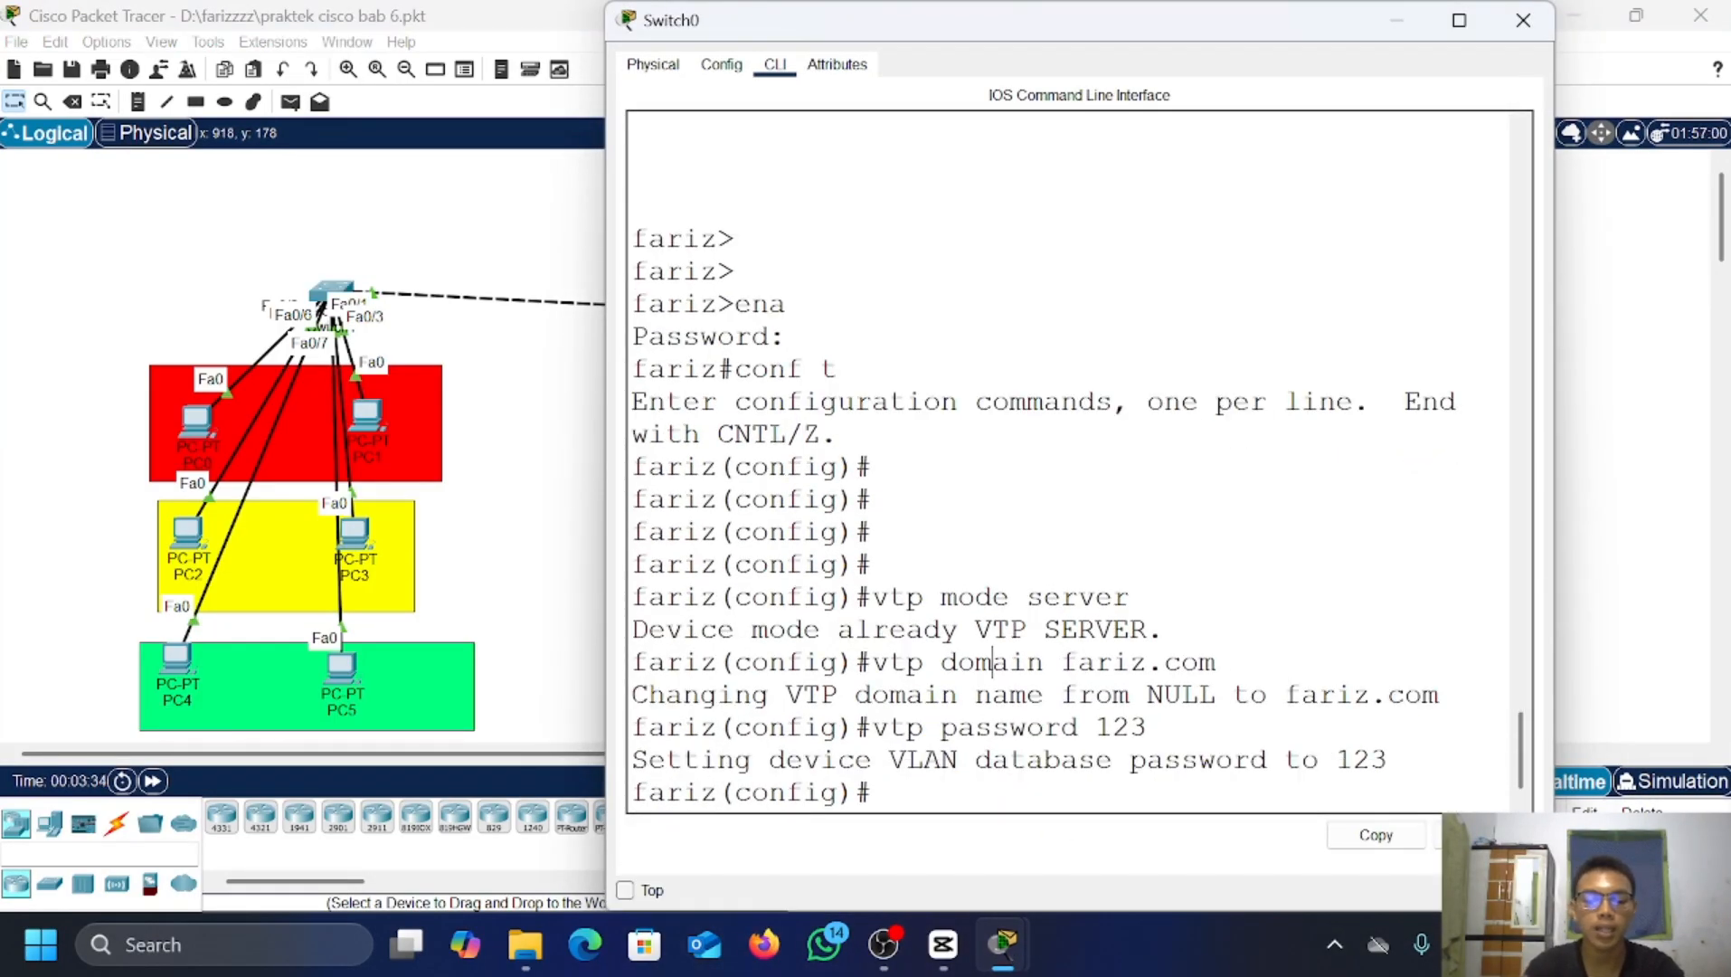
{"action": "type", "text": "do sho"}
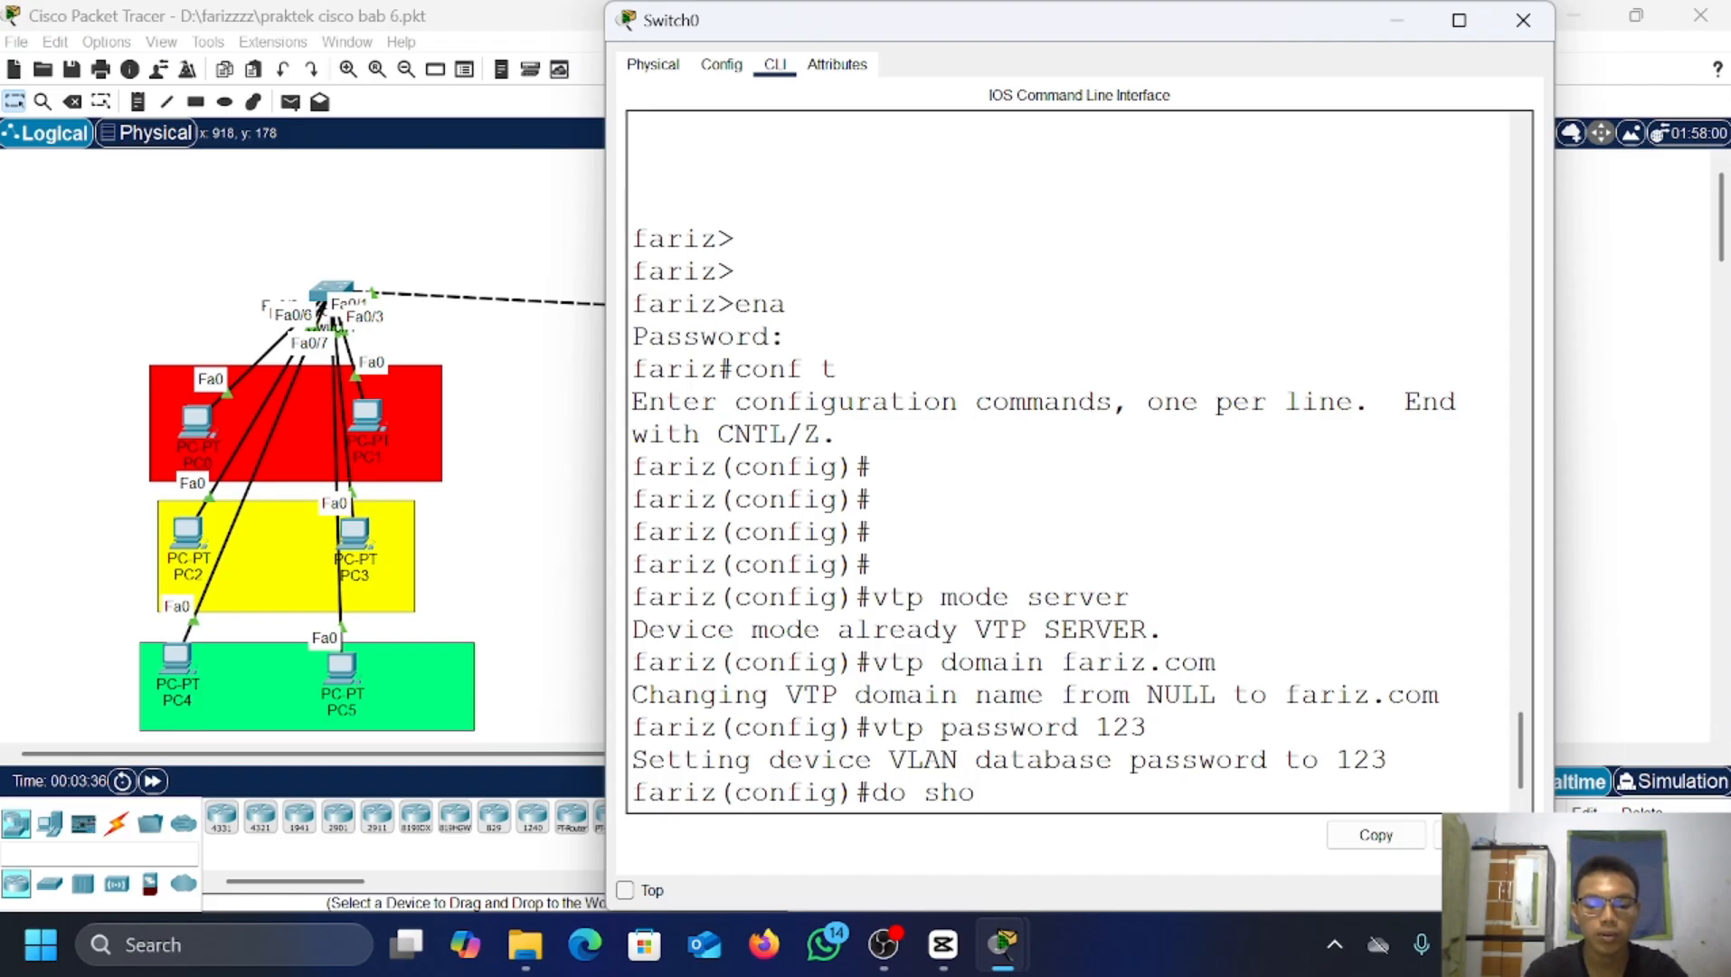
{"action": "type", "text": "w vlan br"}
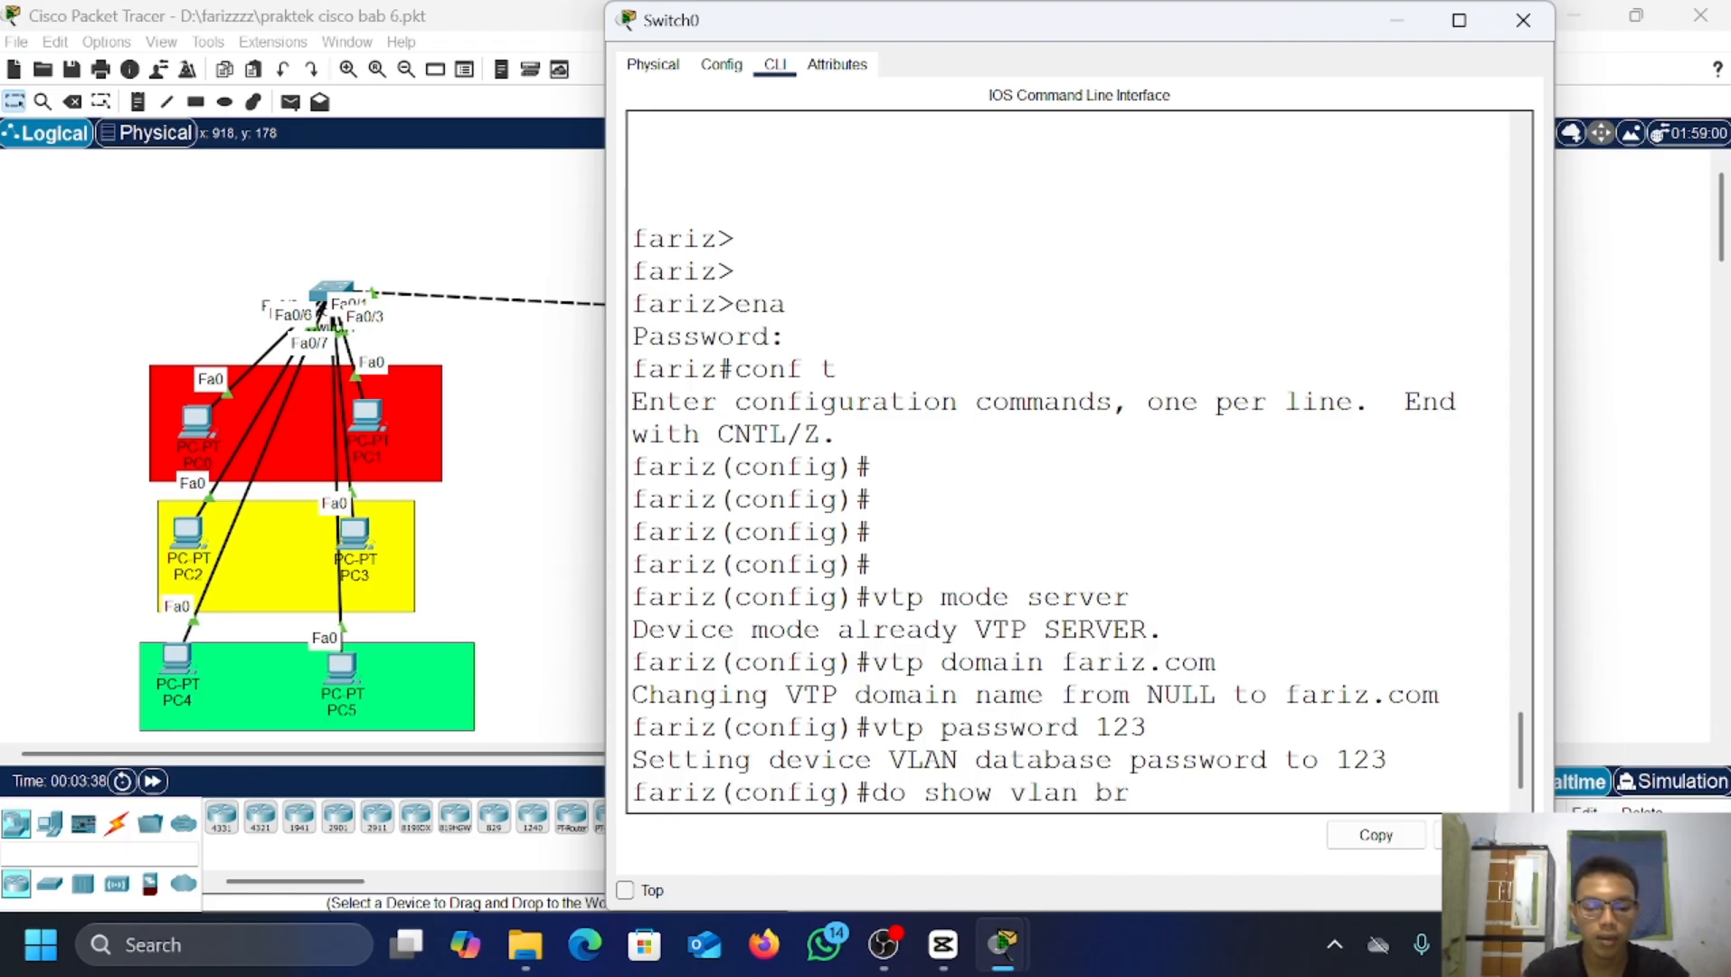
{"action": "type", "text": "ief"}
{"action": "key", "text": "Return"}
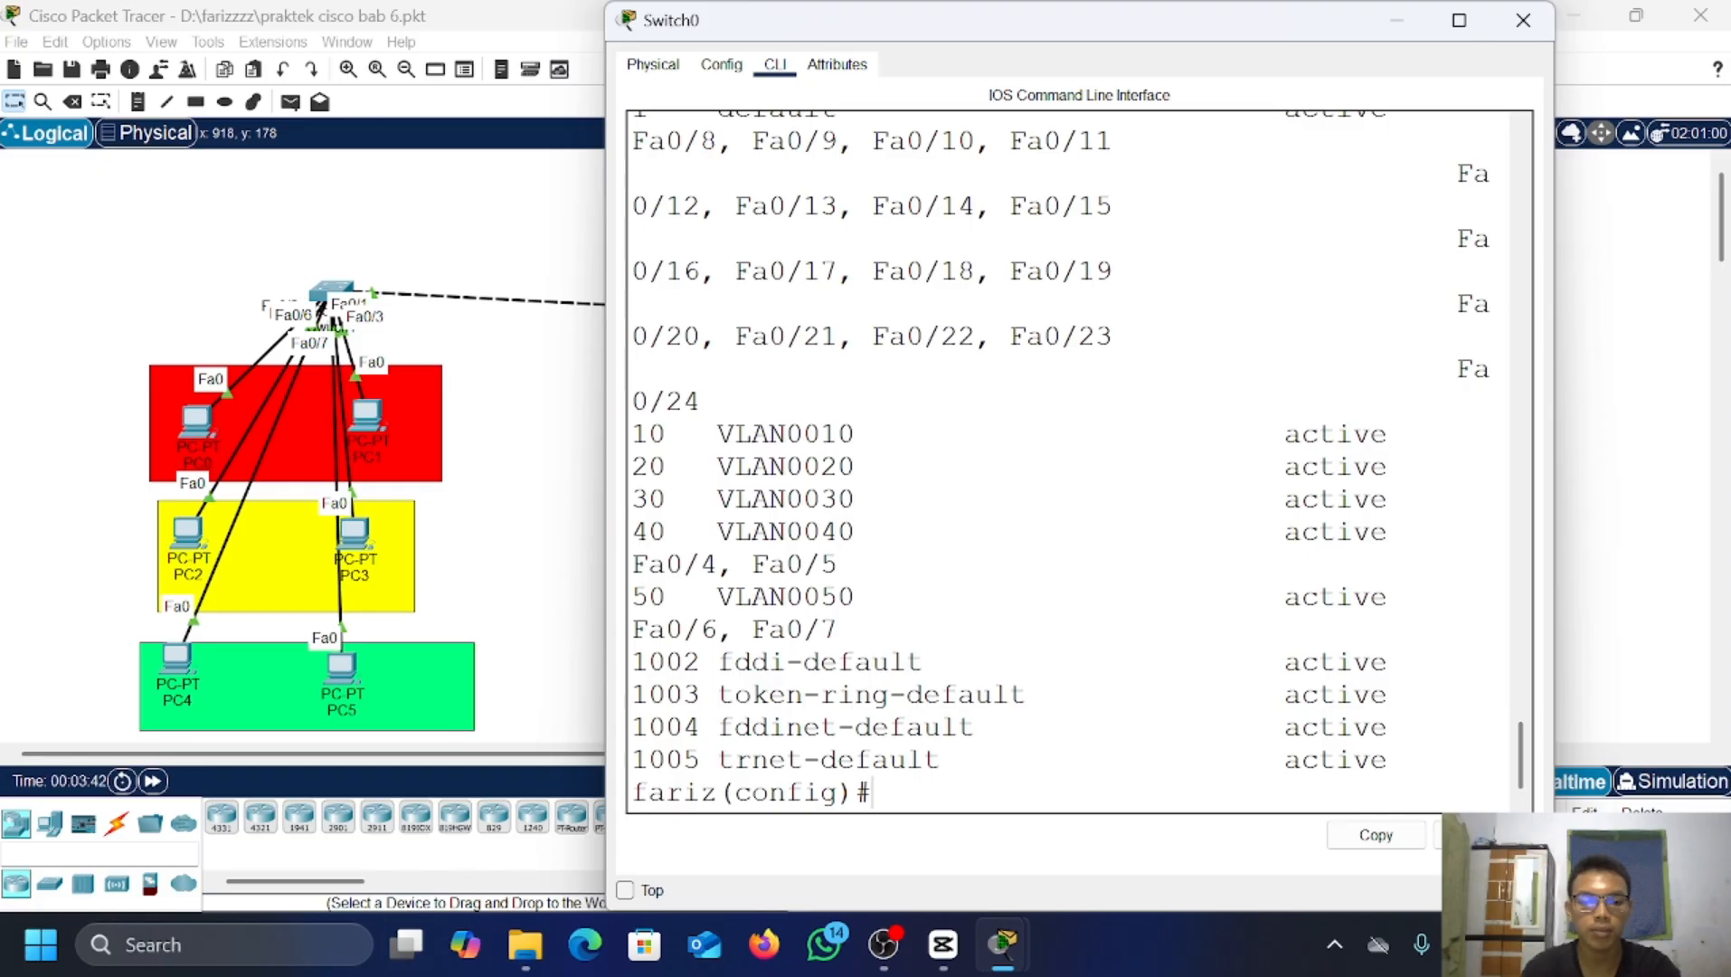
{"action": "key", "text": "Return"}
{"action": "key", "text": "Return"}
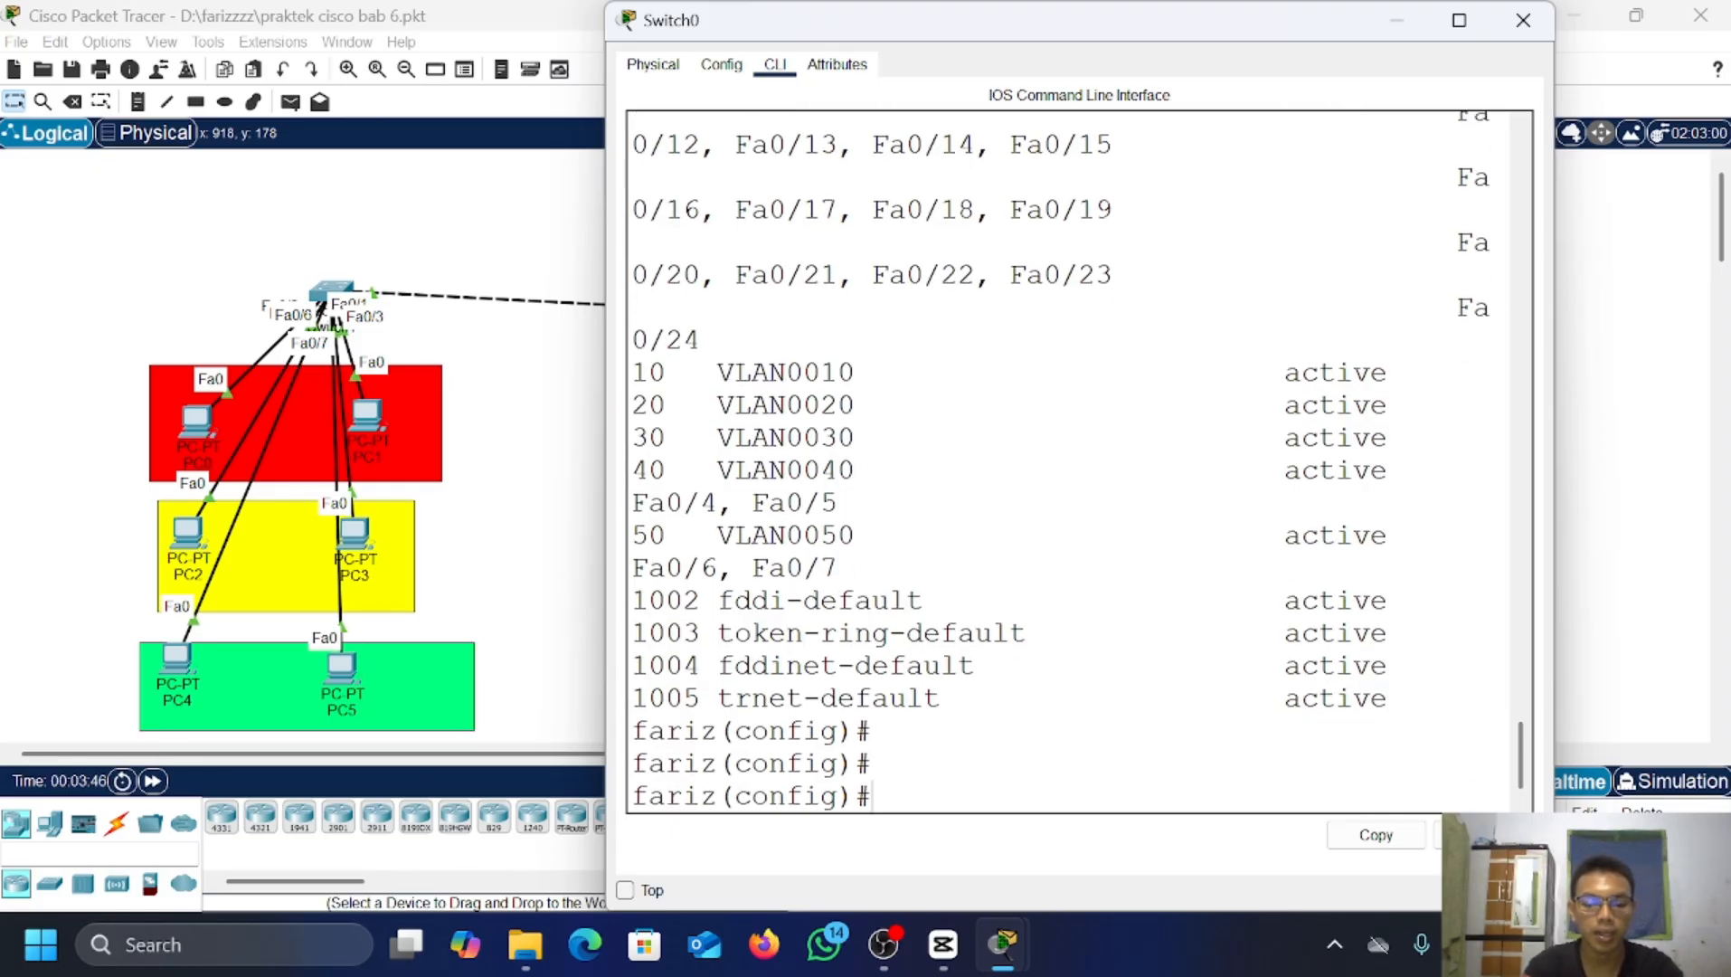
Step: Create VLANs 2, 3 and 4 on Switch0 and confirm them with do show vlan brief
{"action": "type", "text": "vlan"}
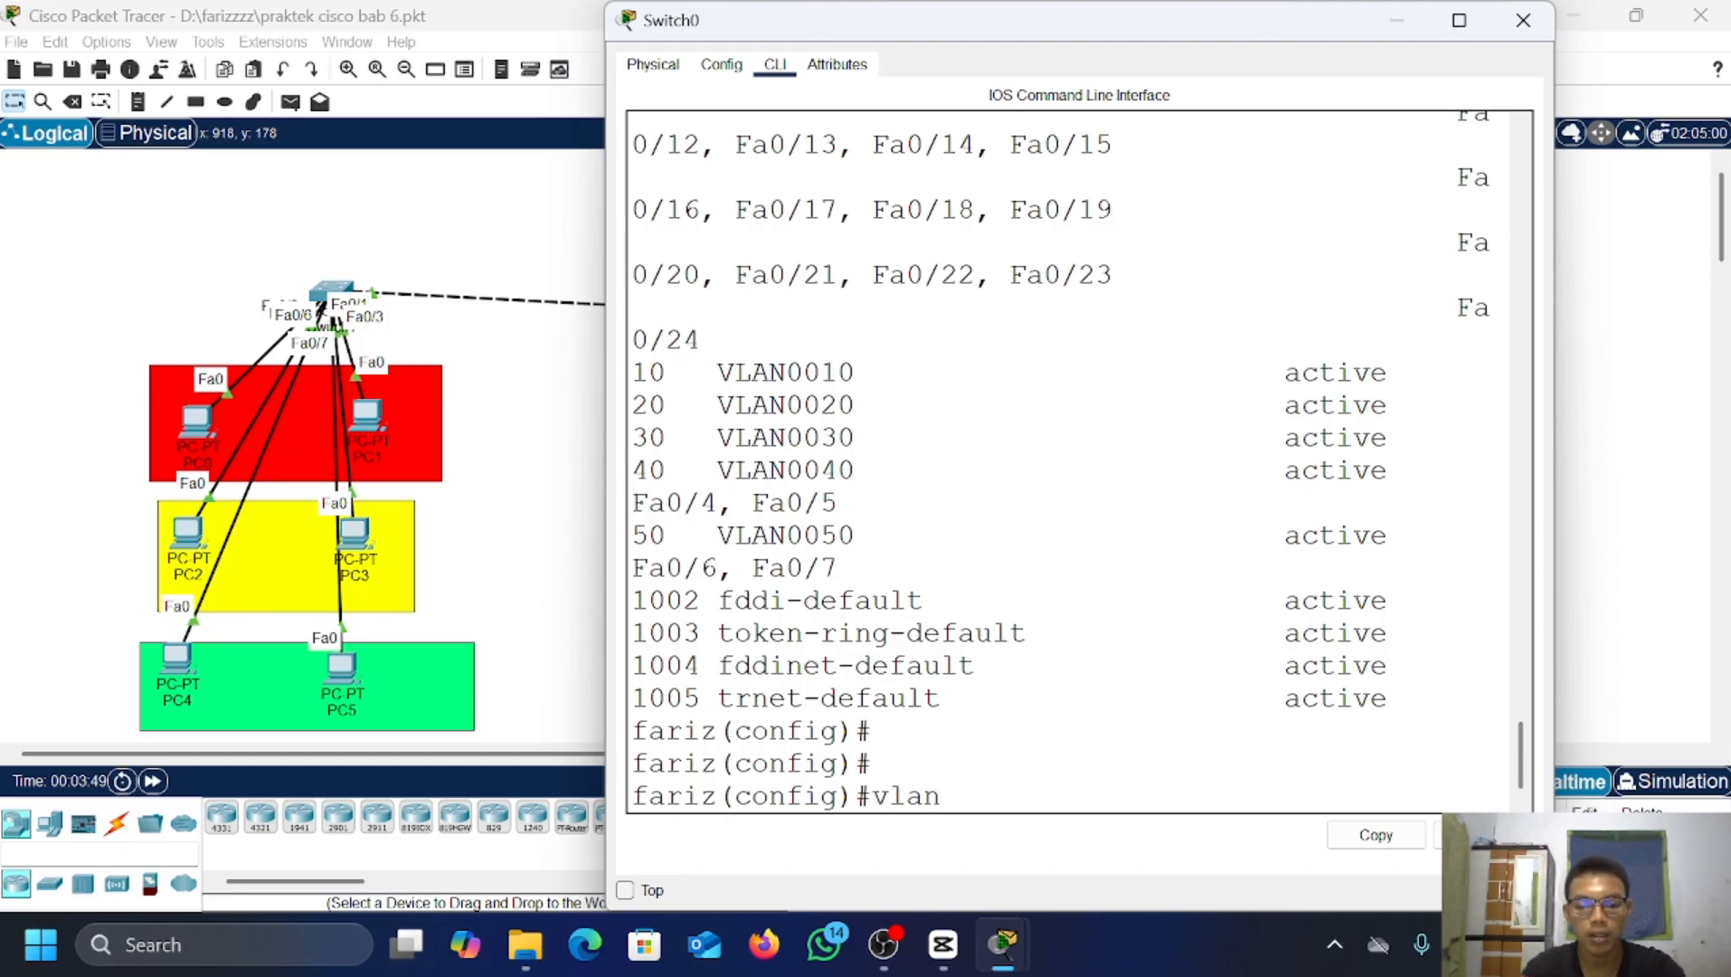
{"action": "type", "text": " 2"}
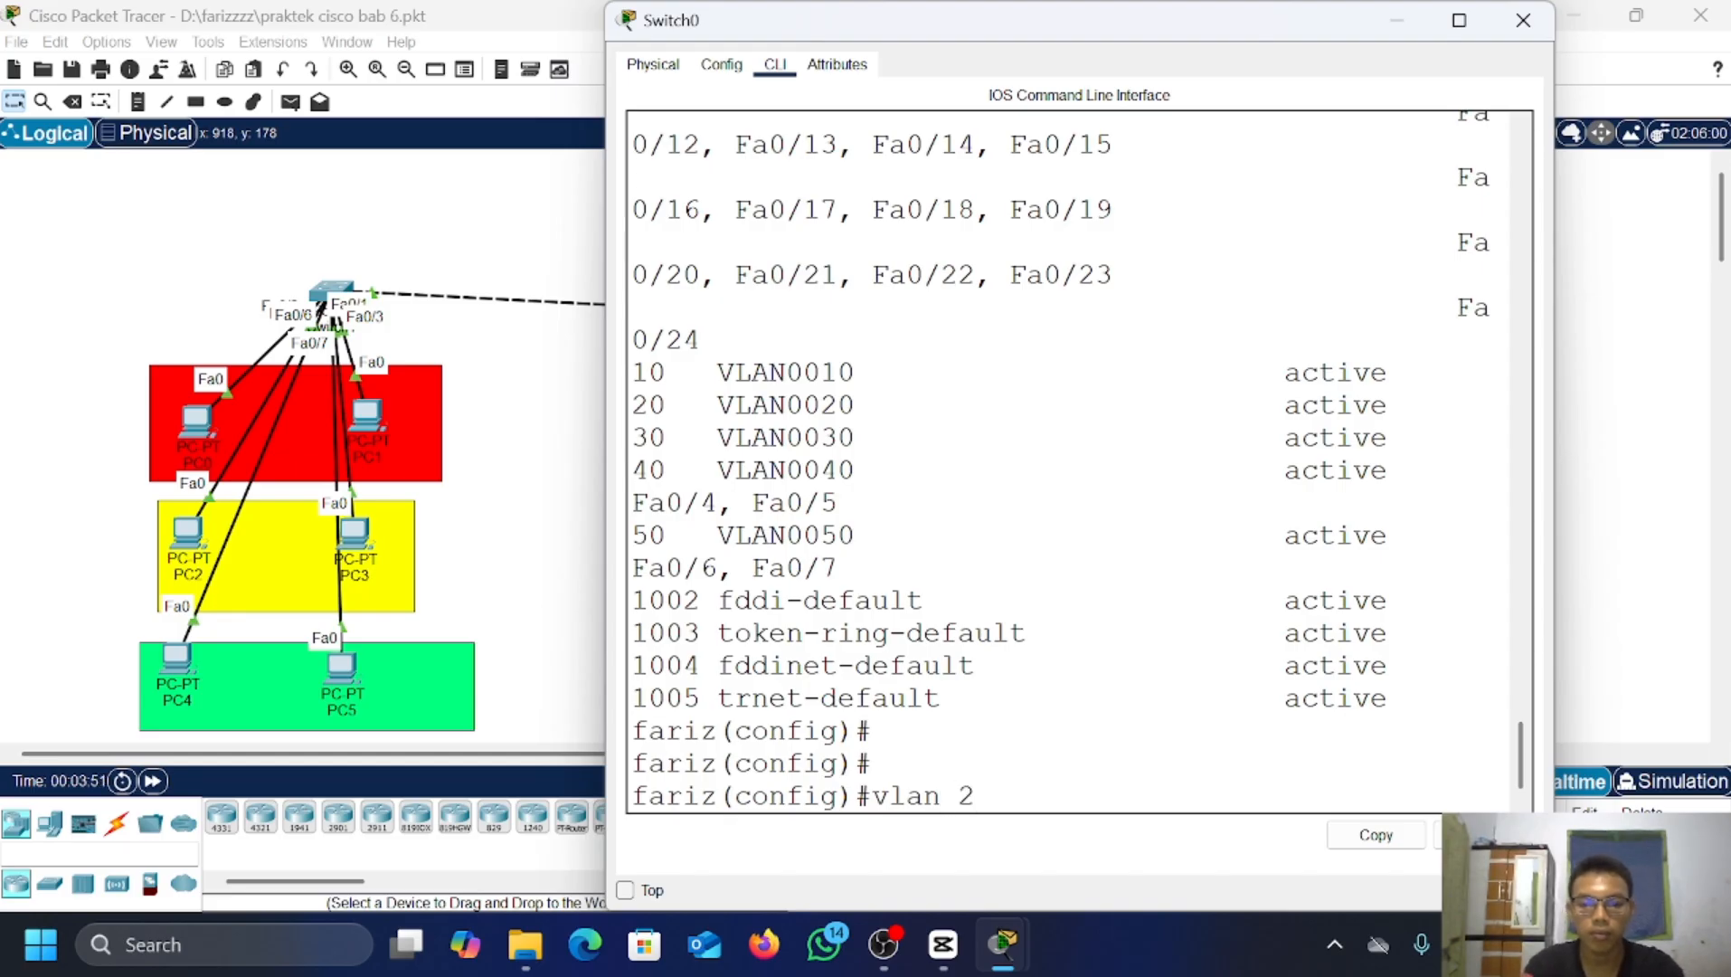
{"action": "key", "text": "Return"}
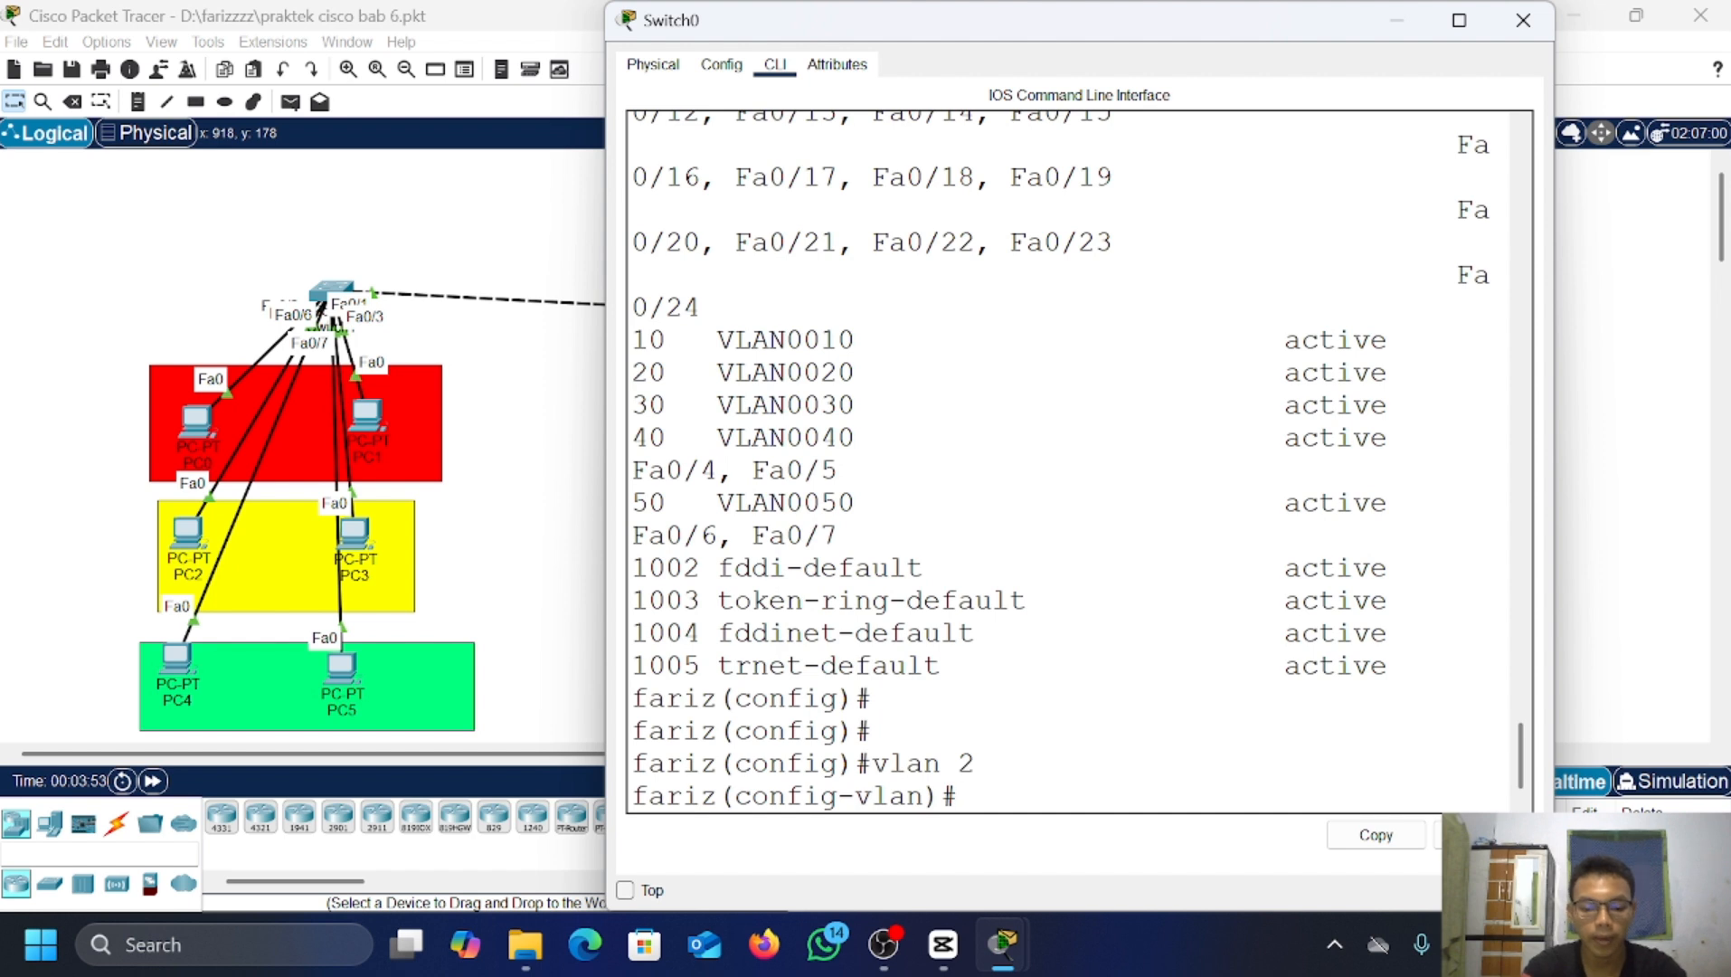
{"action": "type", "text": "vlan 3"}
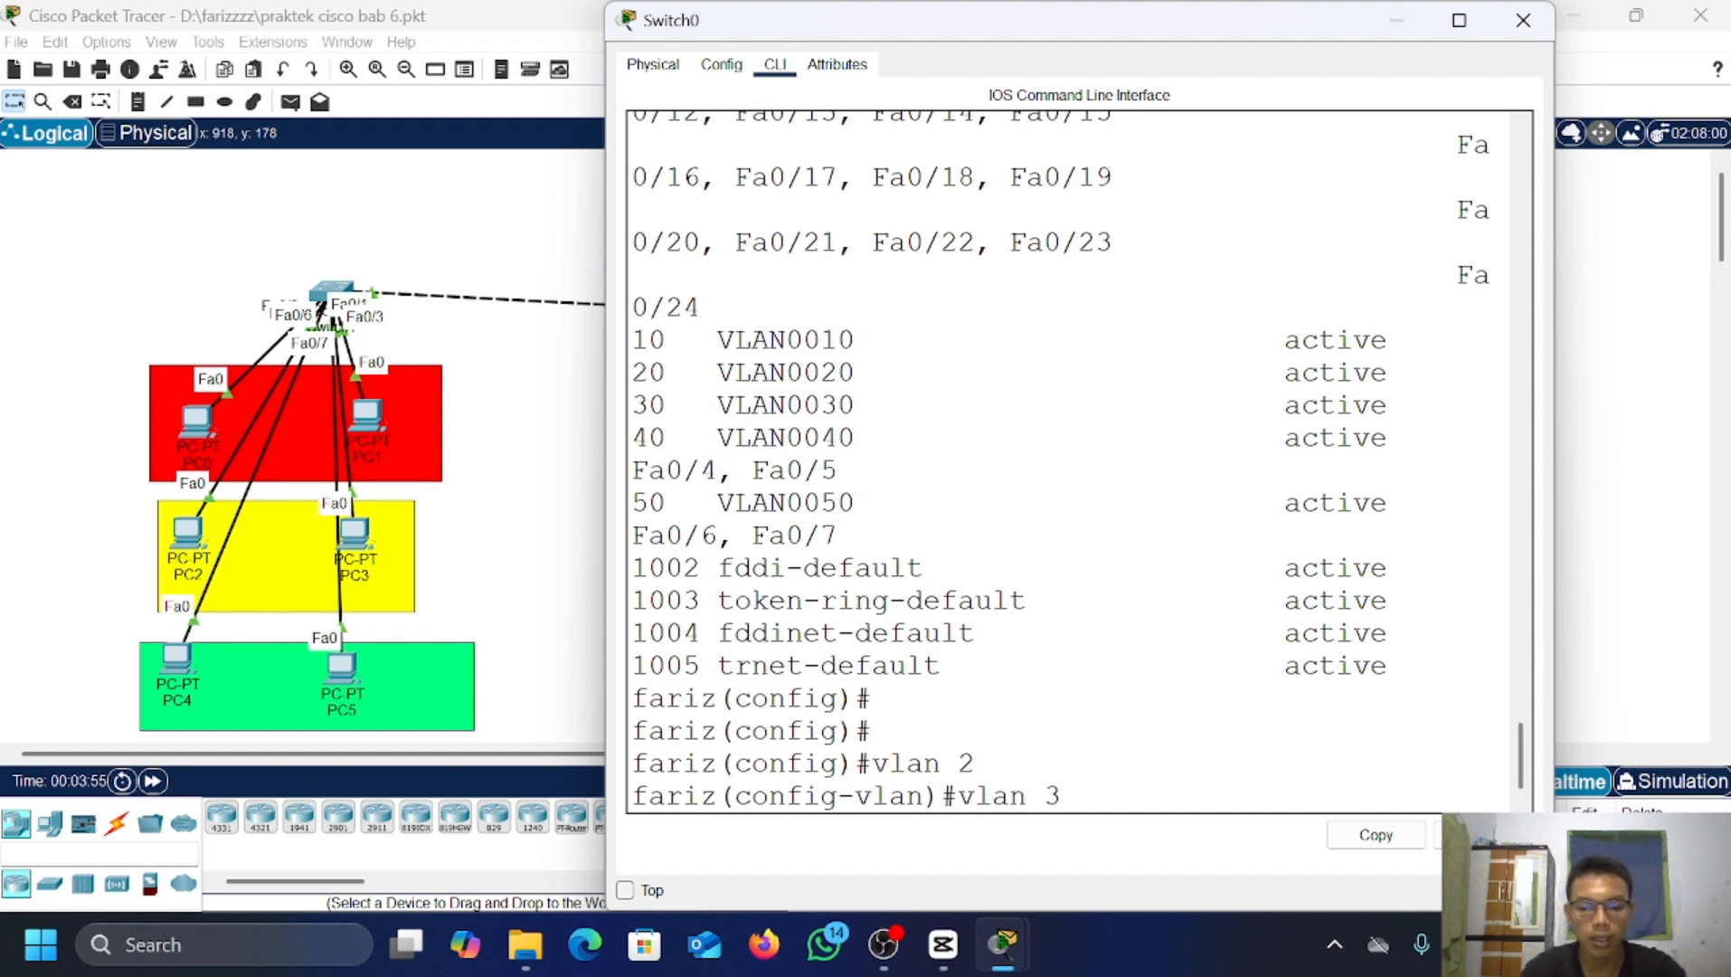
{"action": "key", "text": "Return"}
{"action": "type", "text": "vlan 4"}
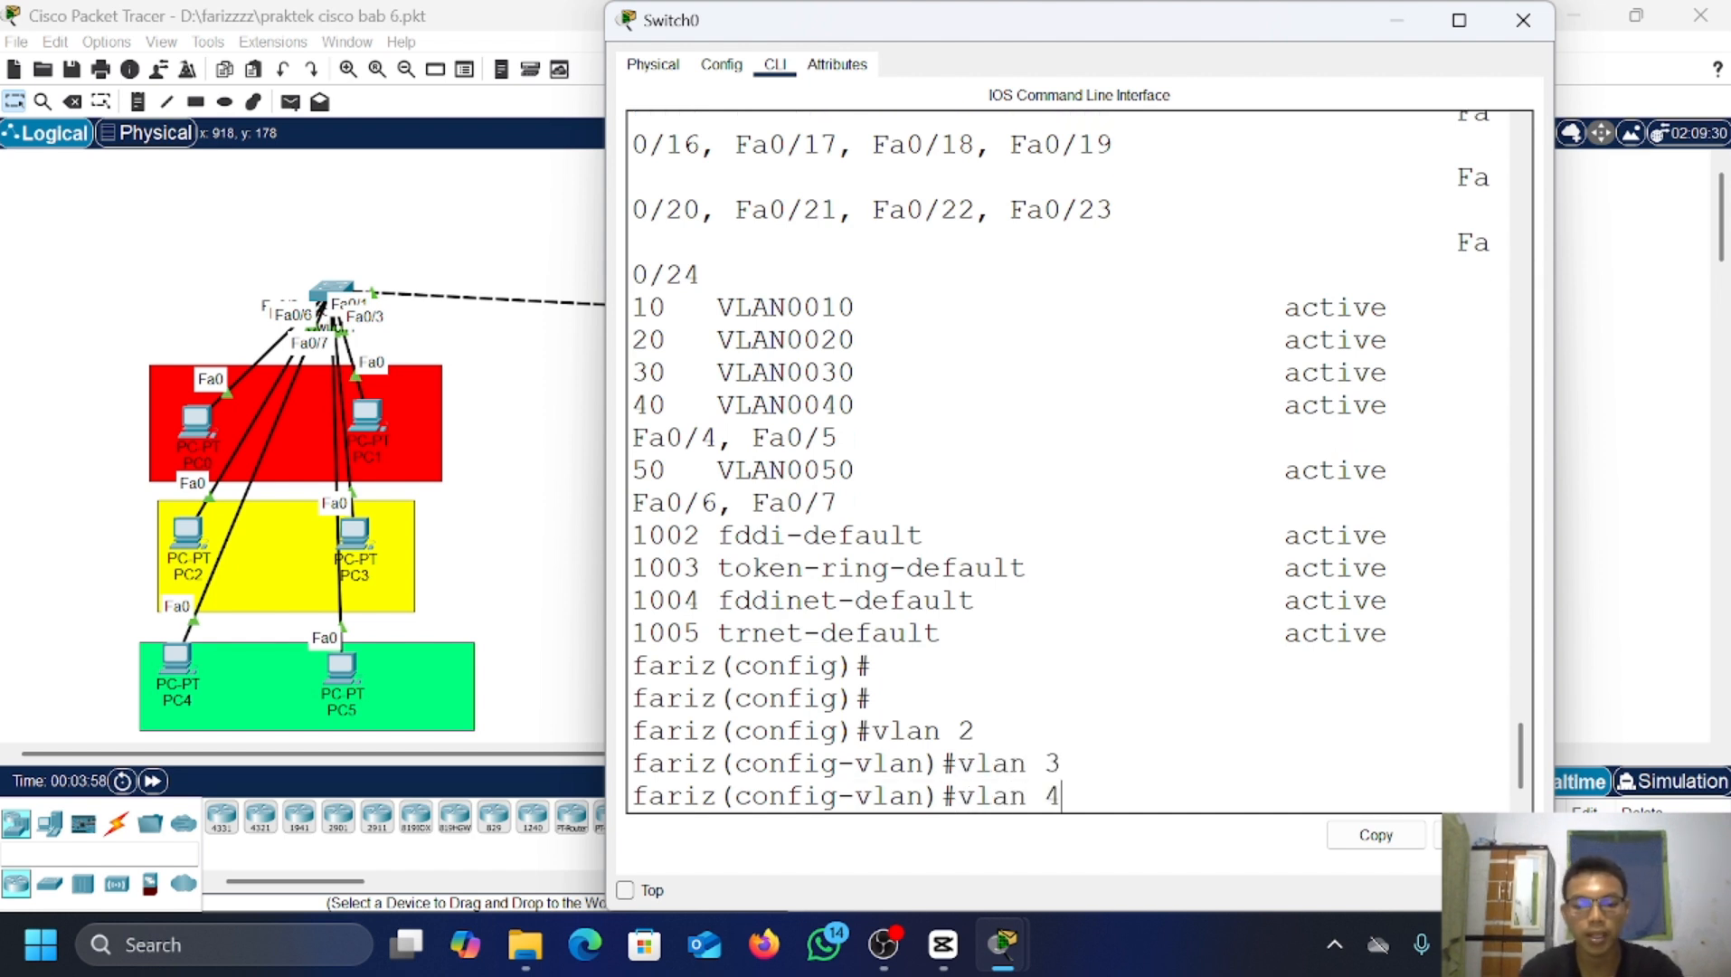
{"action": "key", "text": "Return"}
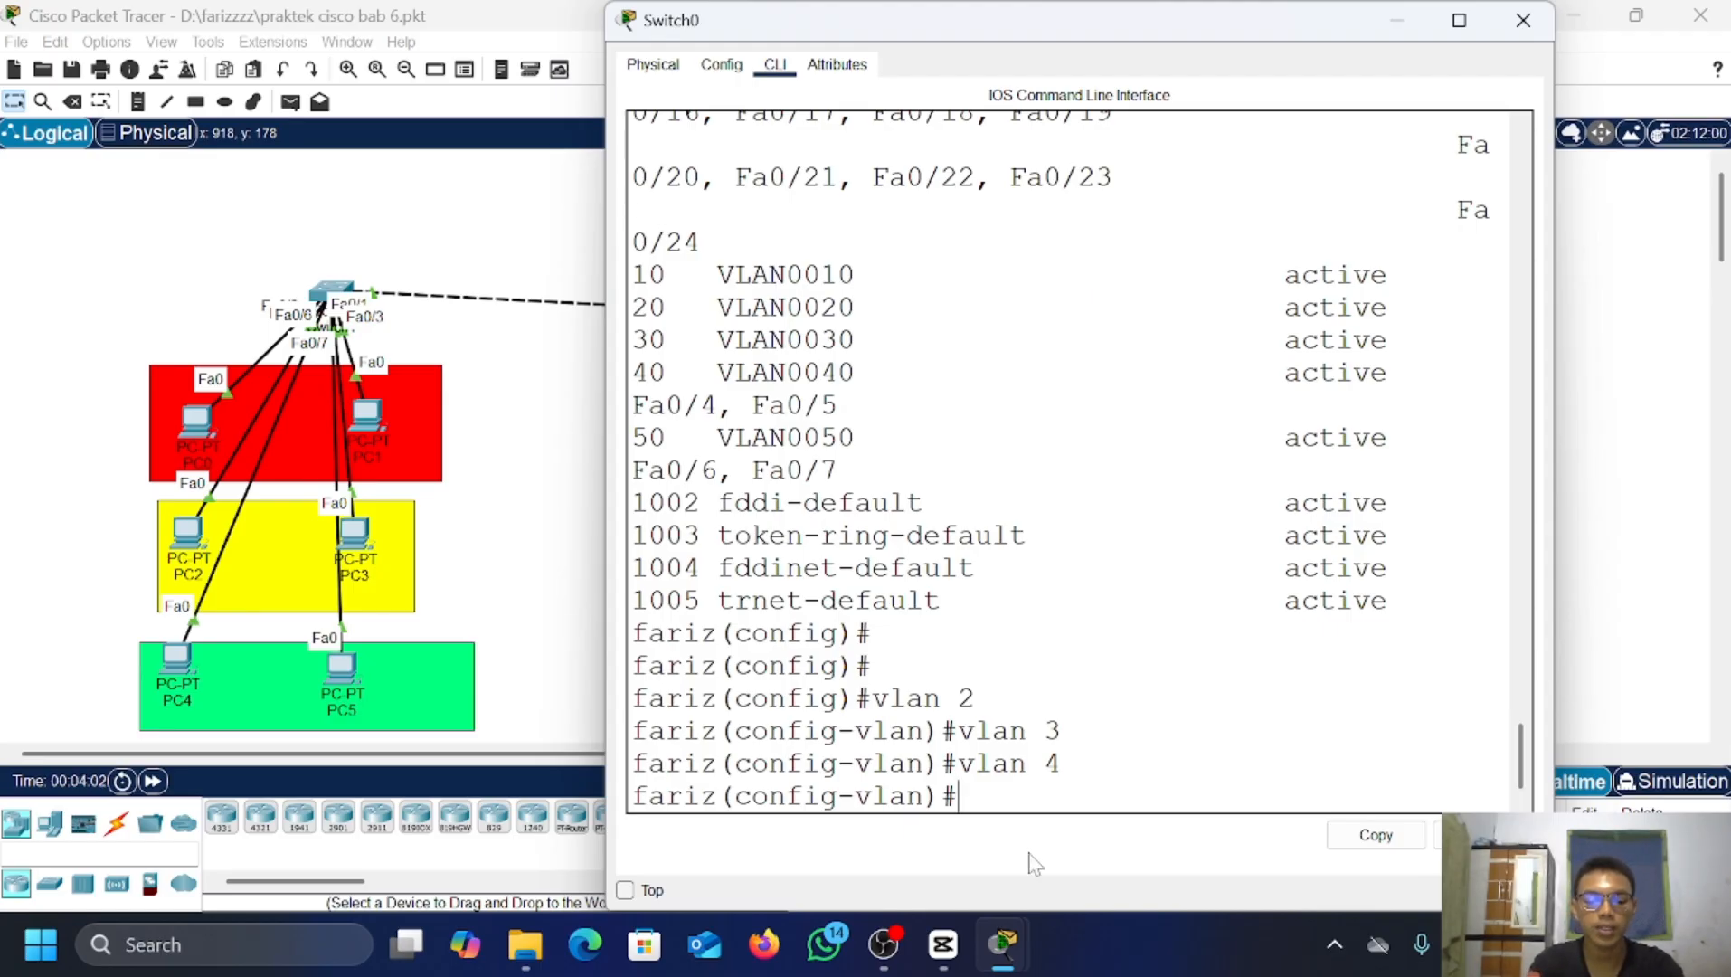
{"action": "type", "text": "ex"}
{"action": "key", "text": "Return"}
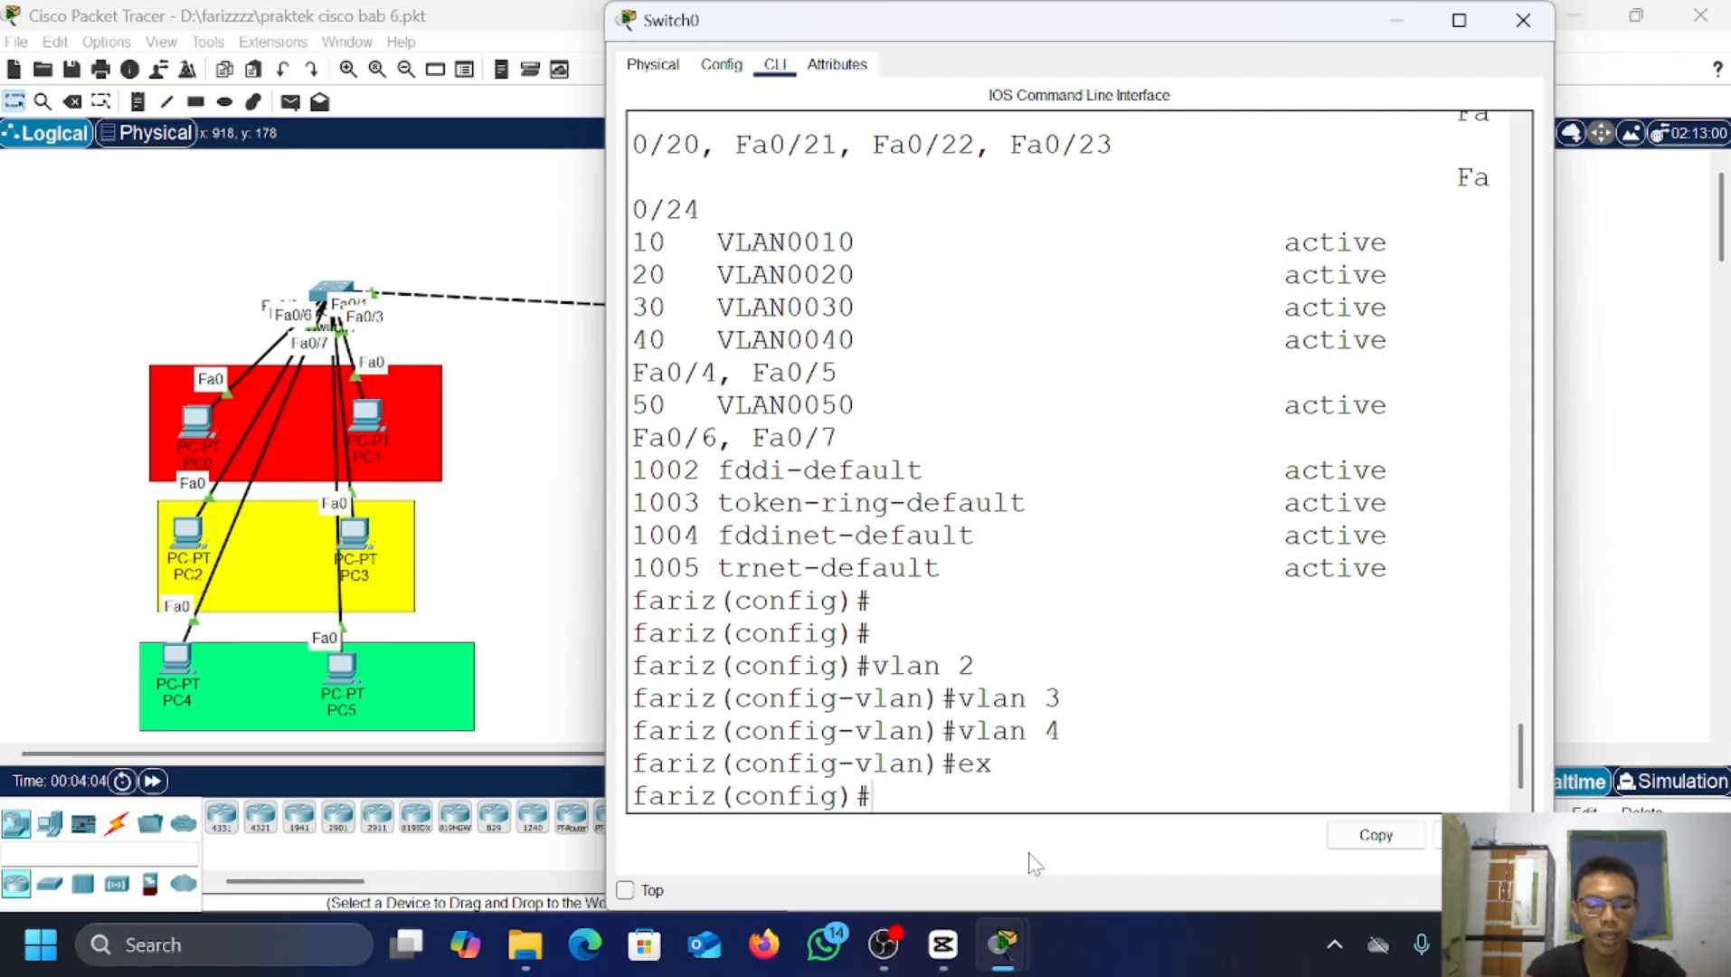
{"action": "type", "text": "do show"}
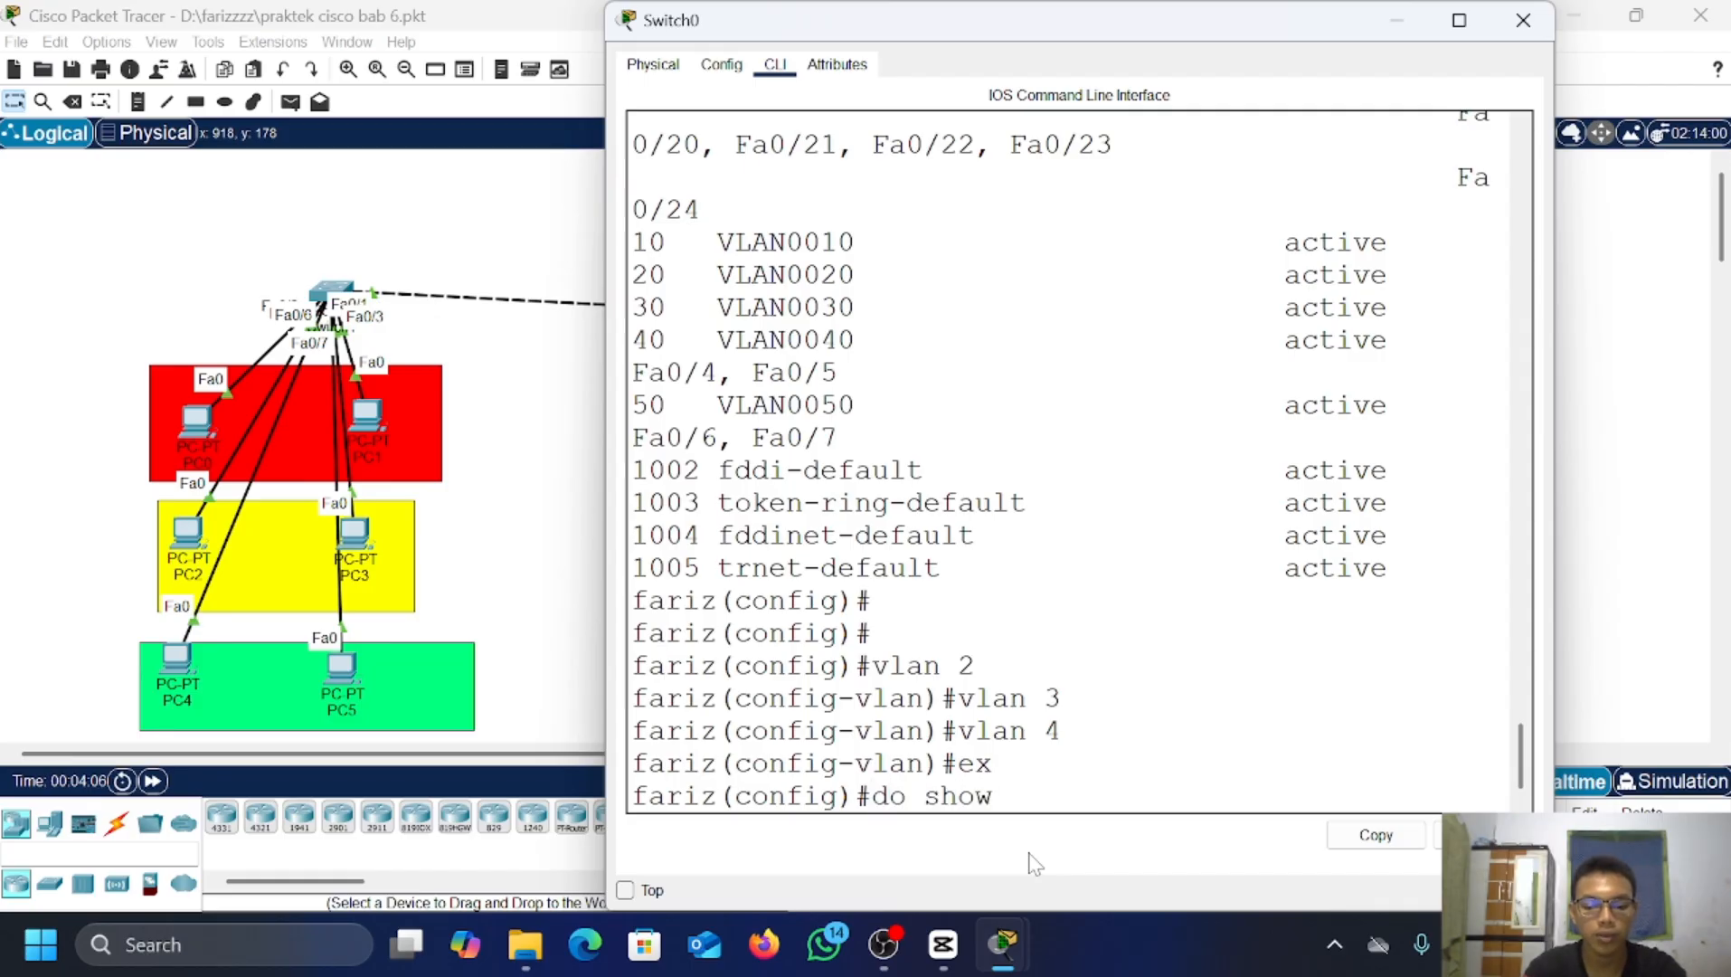
{"action": "type", "text": " vlan brief"}
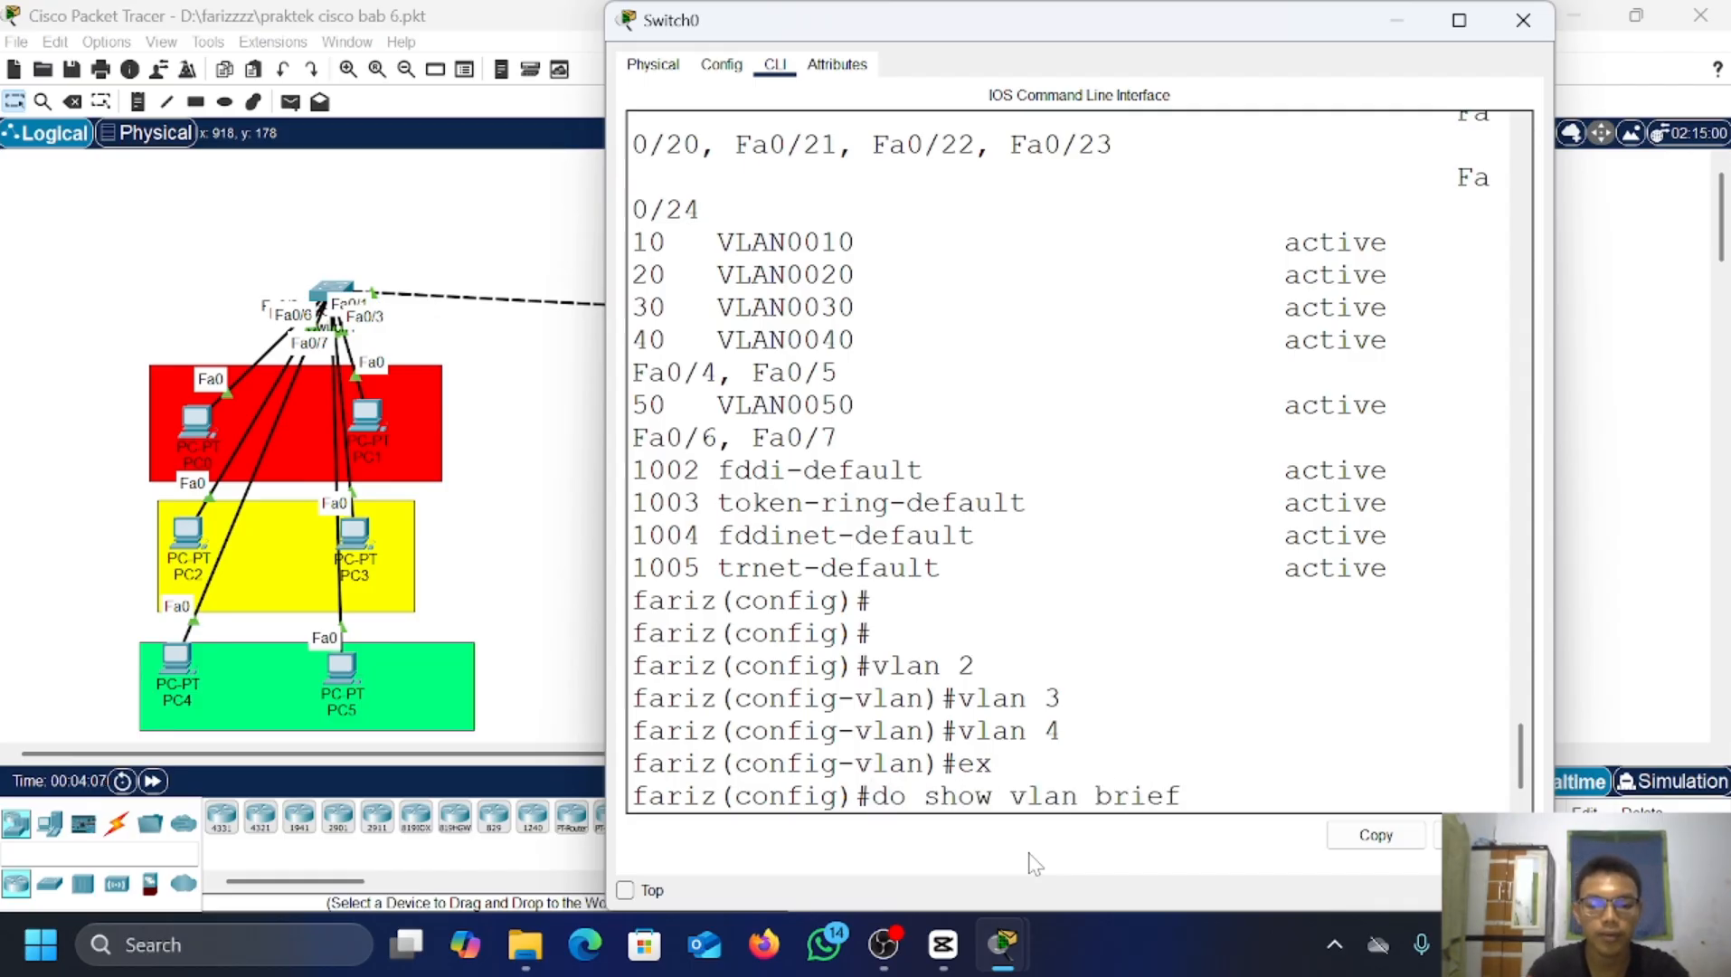
{"action": "key", "text": "Return"}
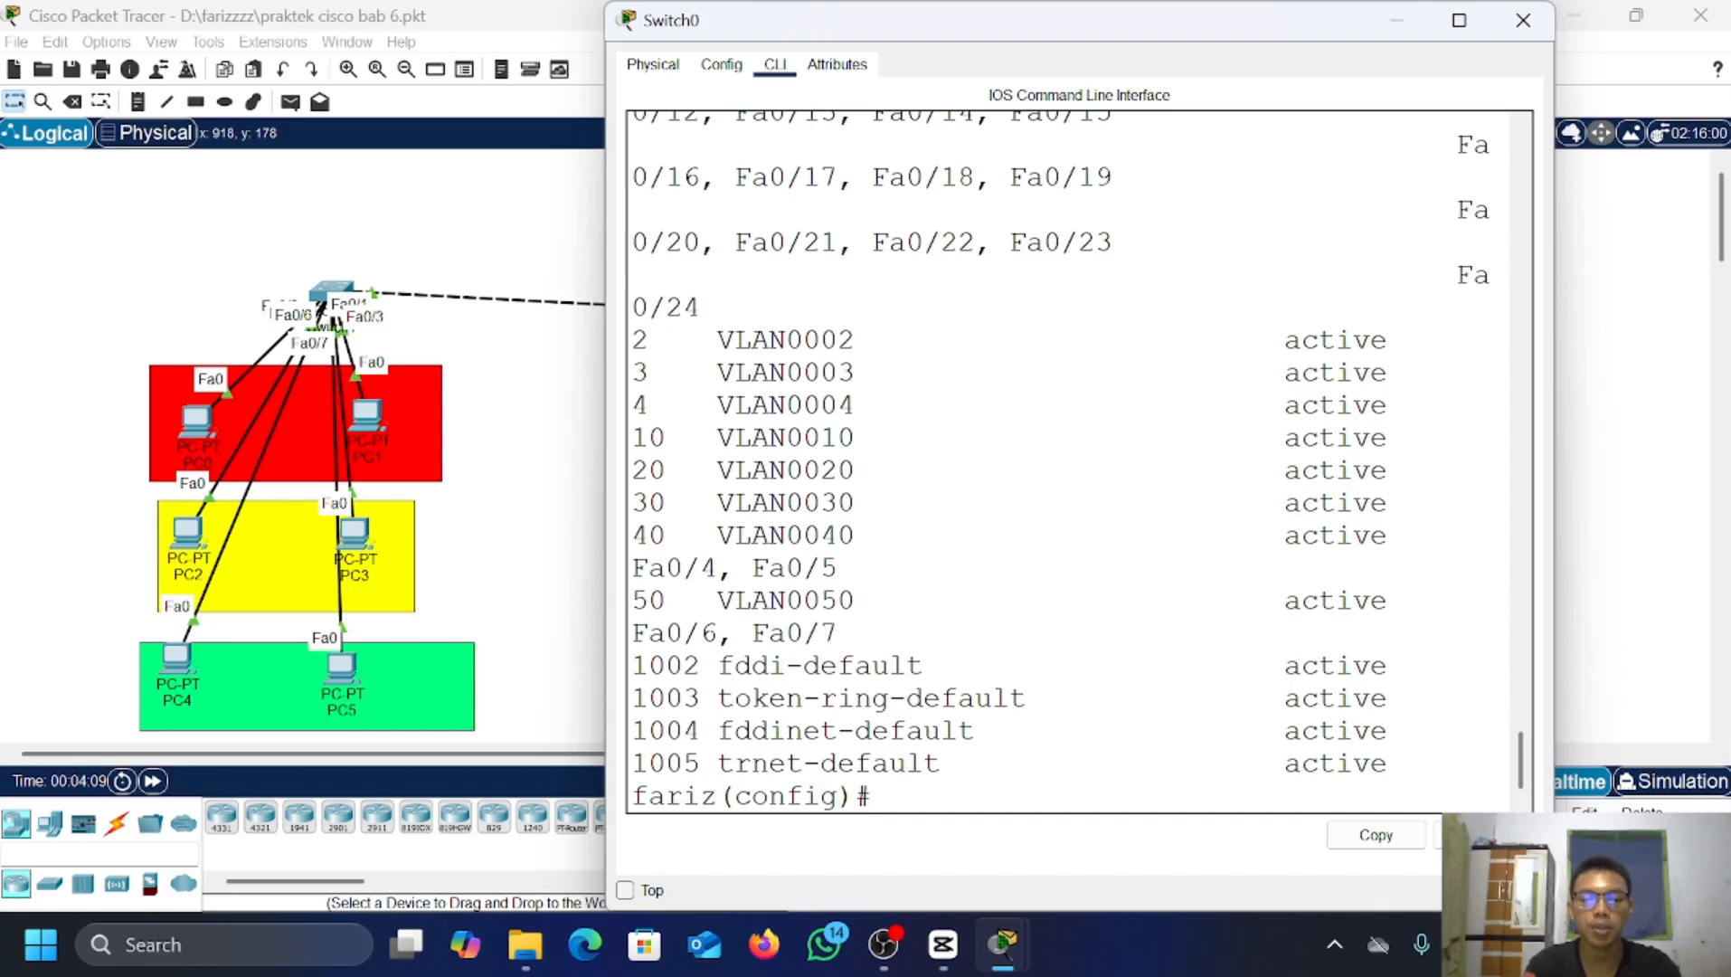
Step: Set Switch0's ports Fa0/2–Fa0/3 to trunk mode using an interface range
{"action": "type", "text": "sw"}
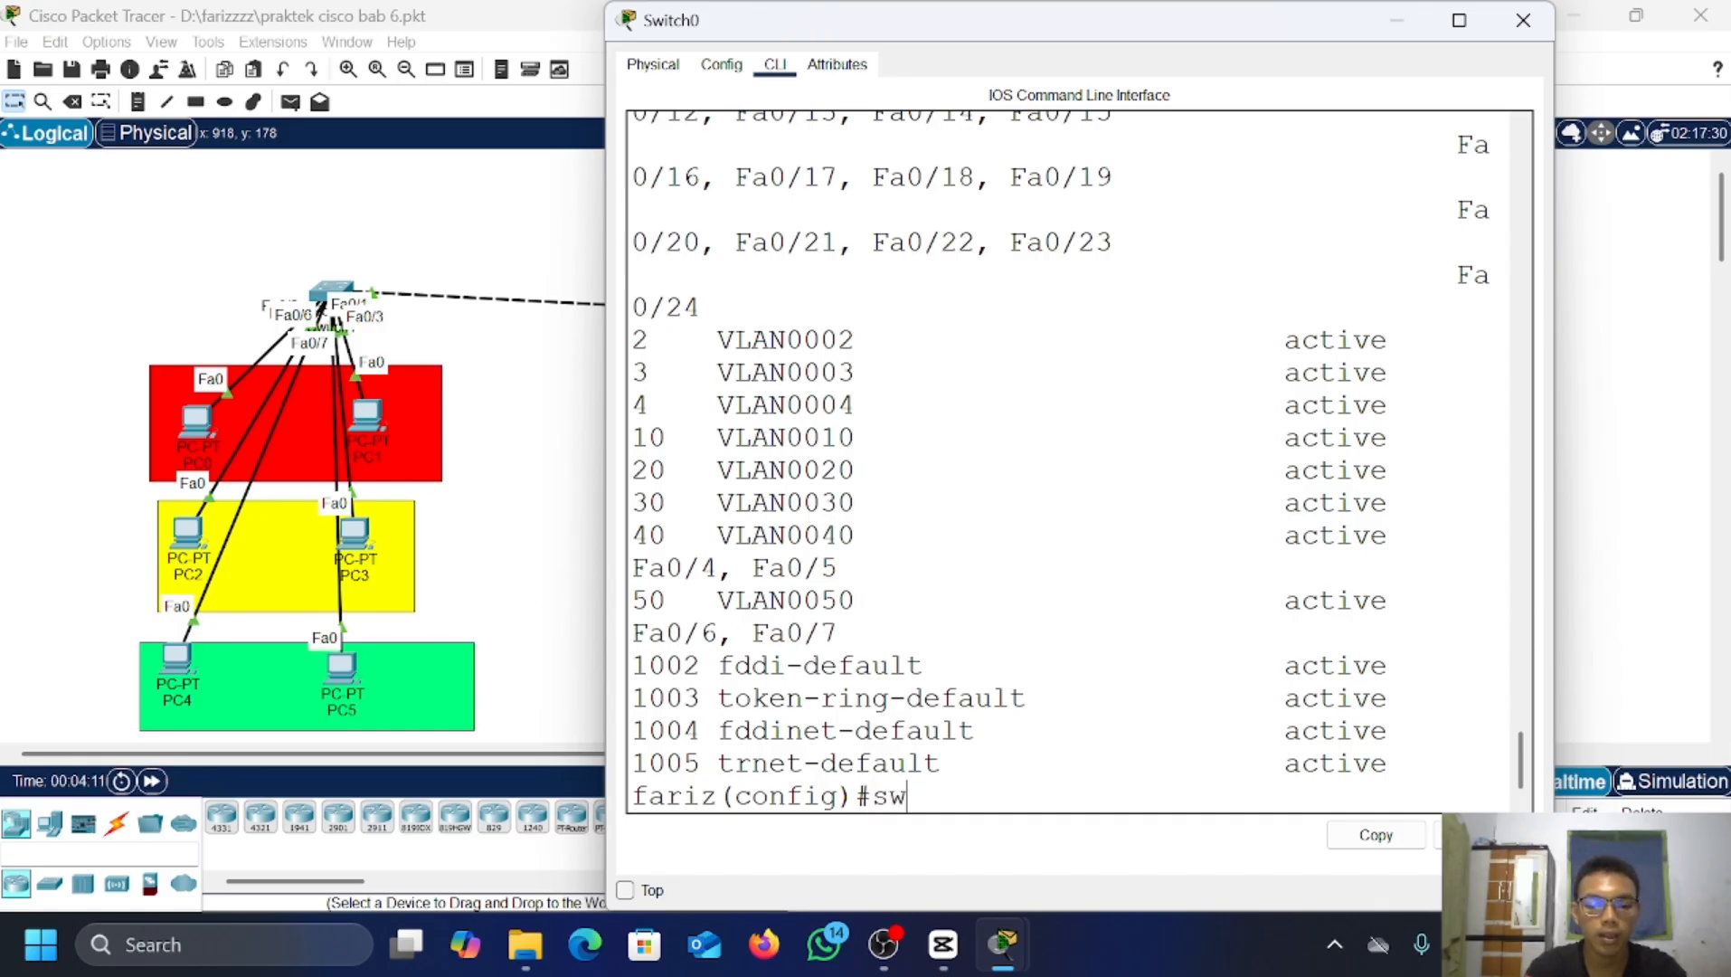
{"action": "key", "text": "BackSpace"}
{"action": "key", "text": "BackSpace"}
{"action": "type", "text": "int"}
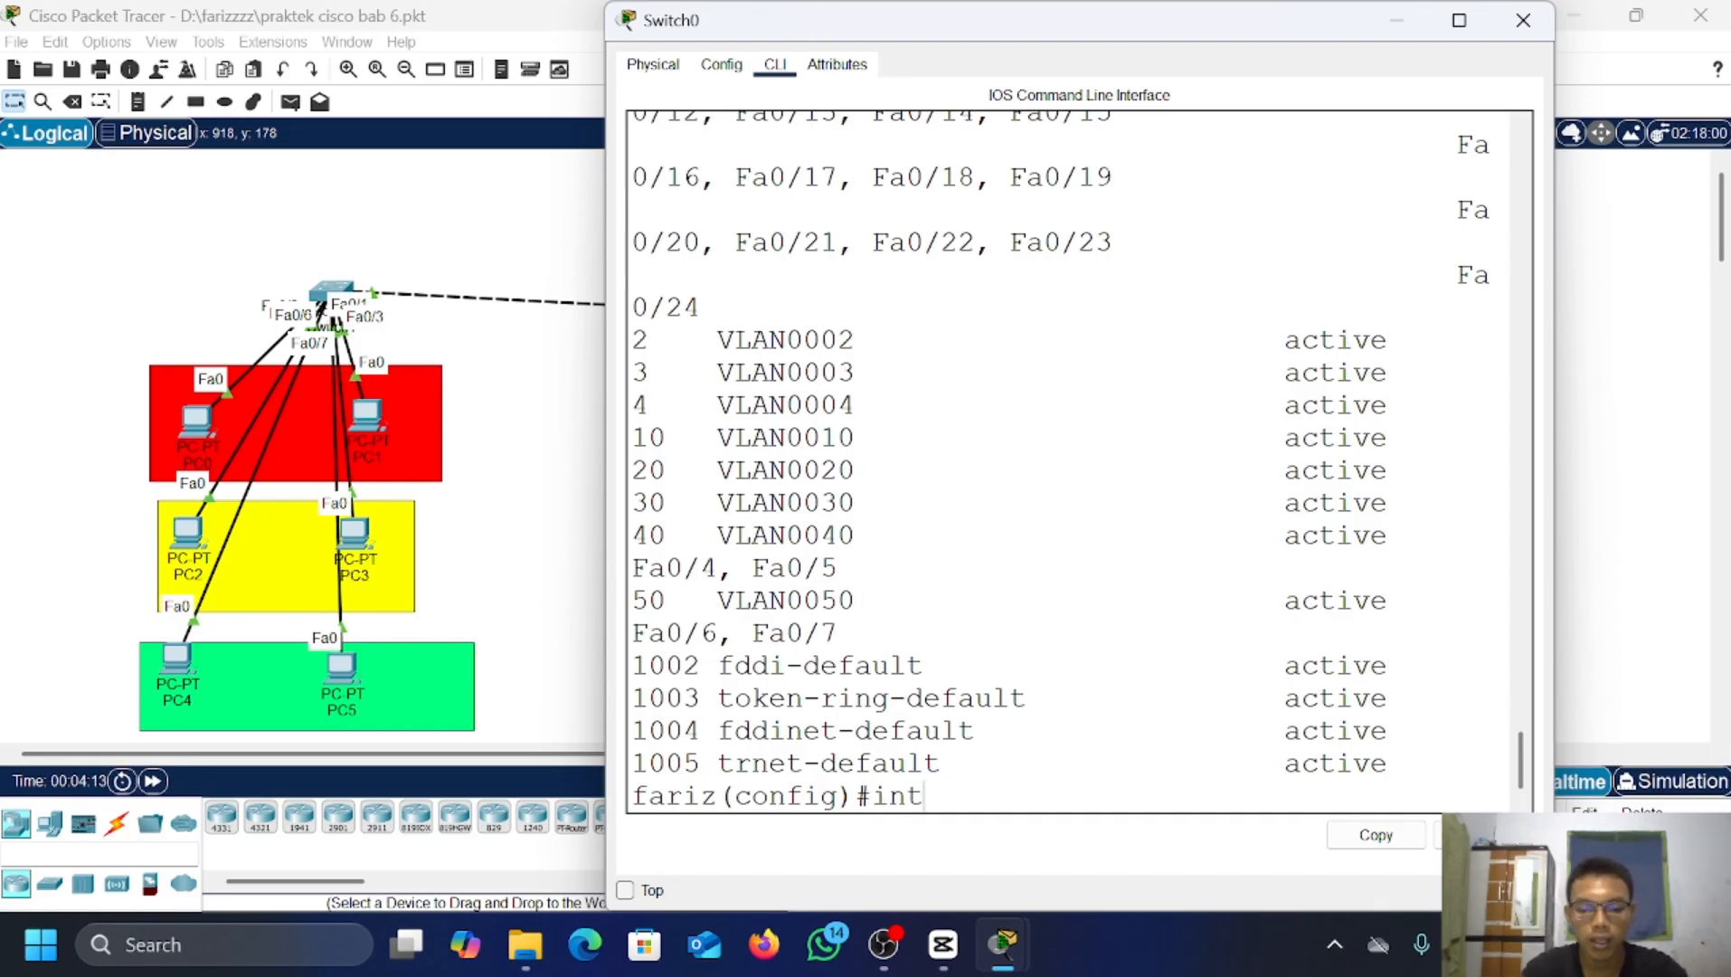
{"action": "type", "text": " fa0/"}
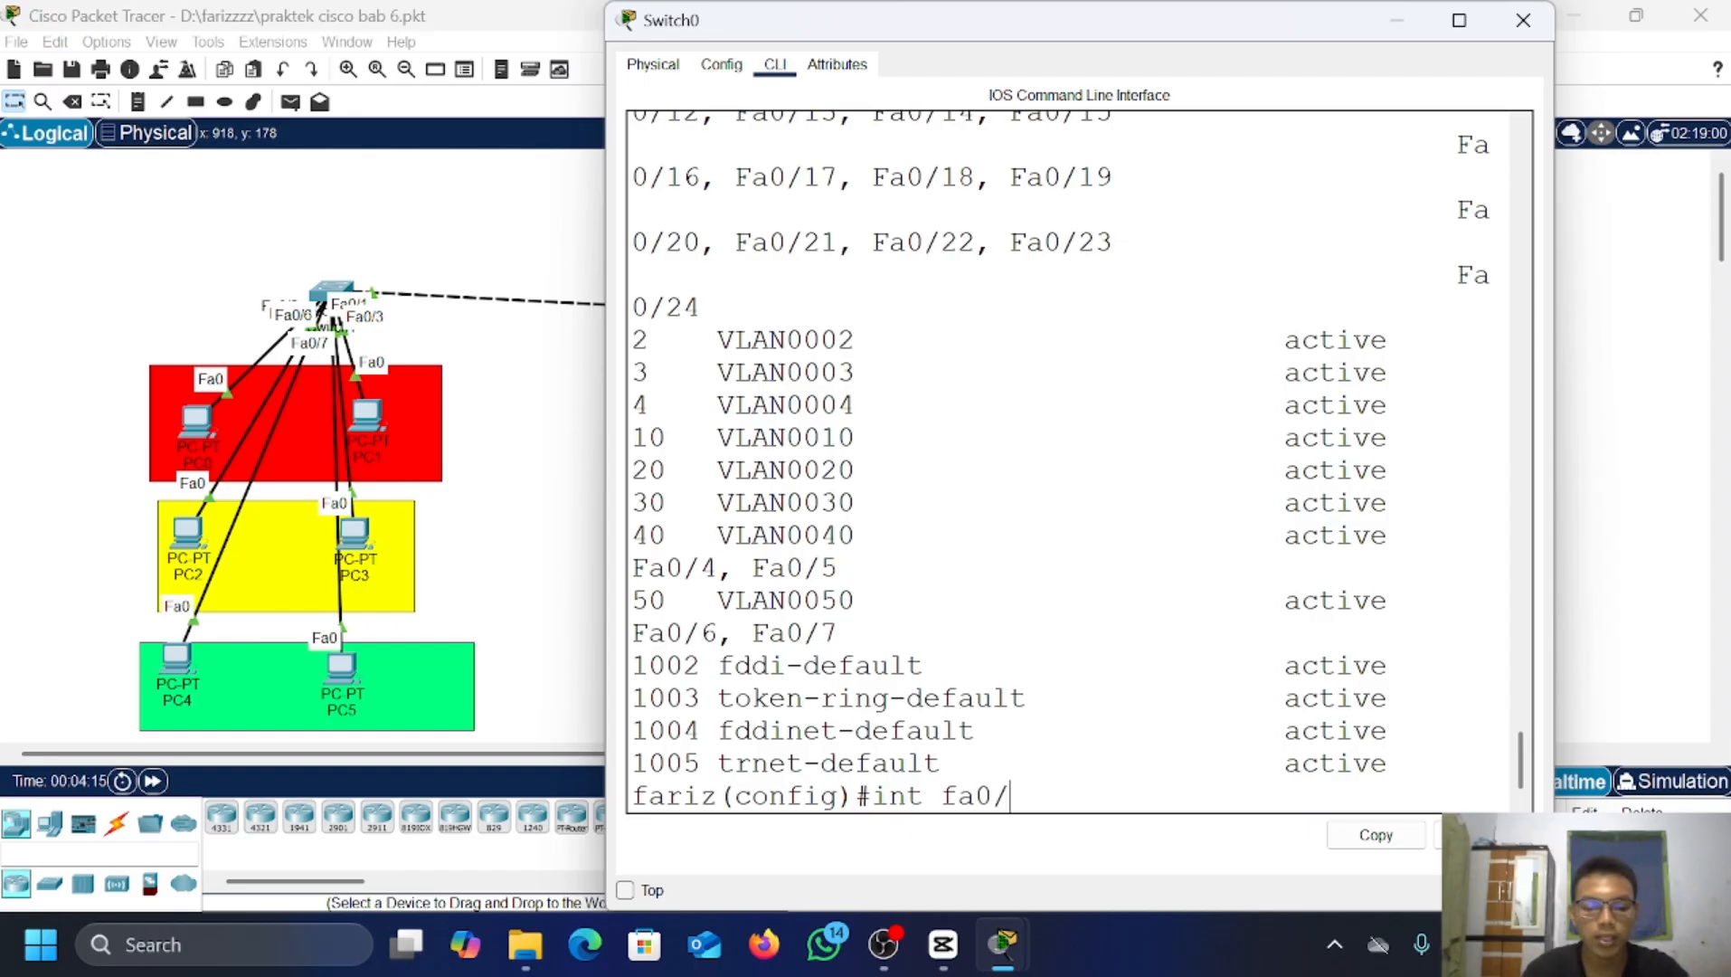
{"action": "type", "text": "2-"}
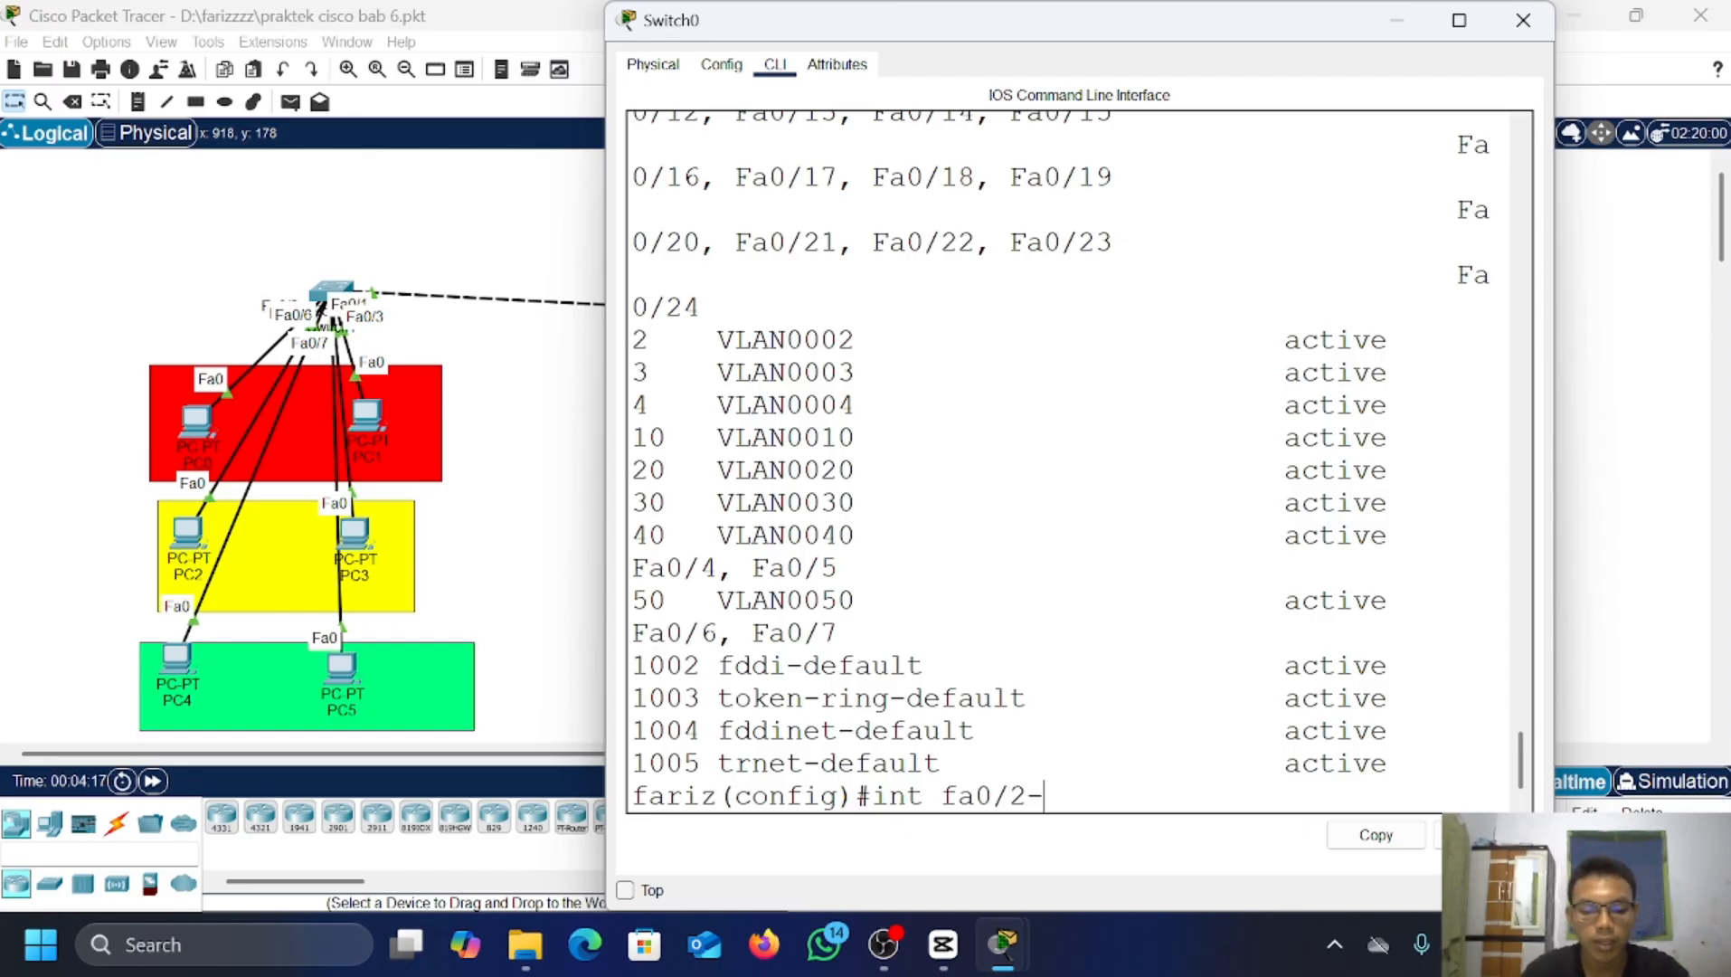
{"action": "type", "text": "3"}
{"action": "key", "text": "Left"}
{"action": "key", "text": "Left"}
{"action": "key", "text": "Left"}
{"action": "key", "text": "Left"}
{"action": "key", "text": "Left"}
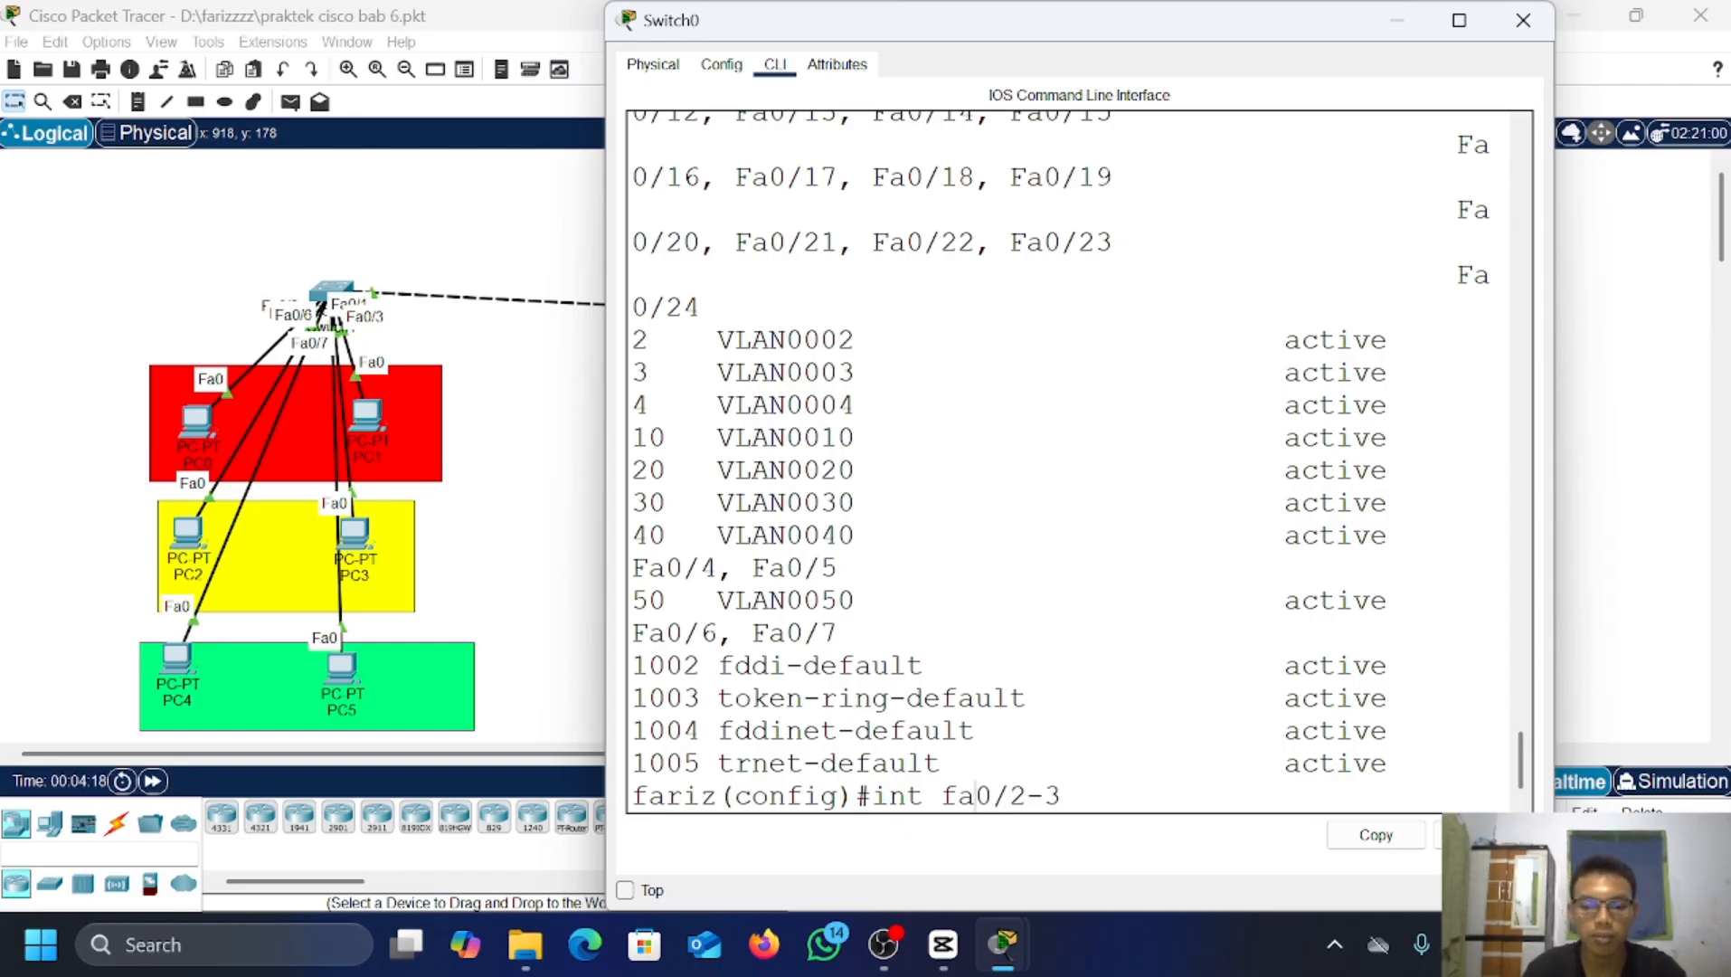
{"action": "type", "text": "range"}
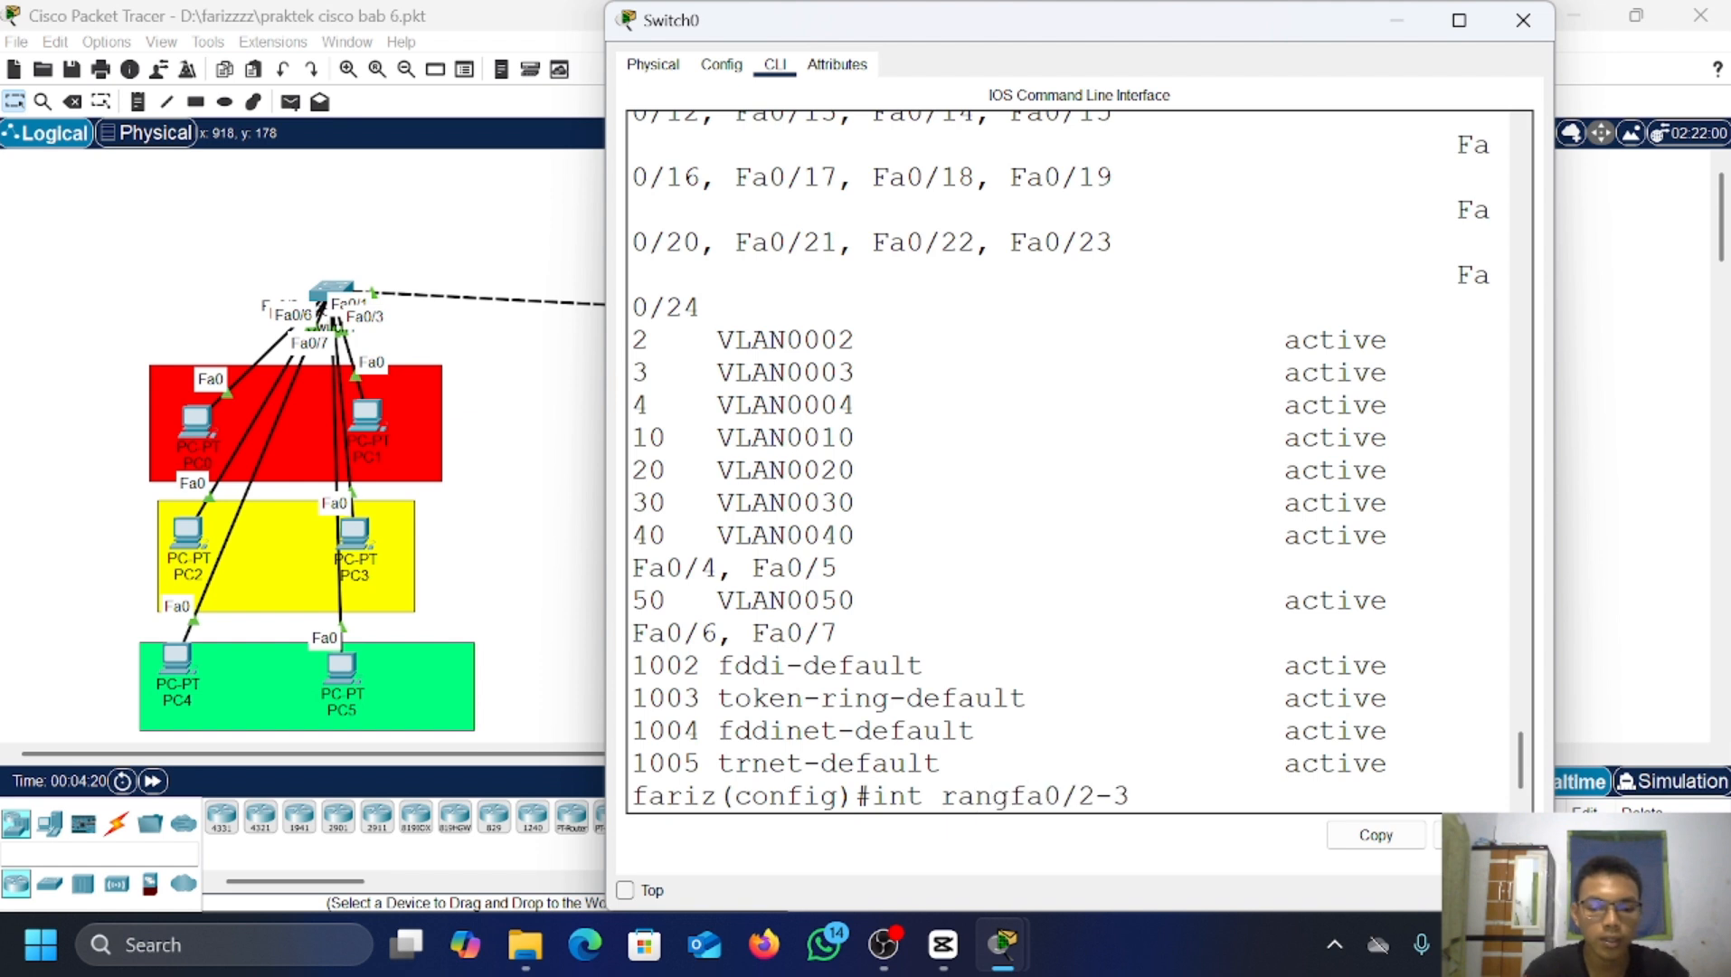
{"action": "key", "text": "Return"}
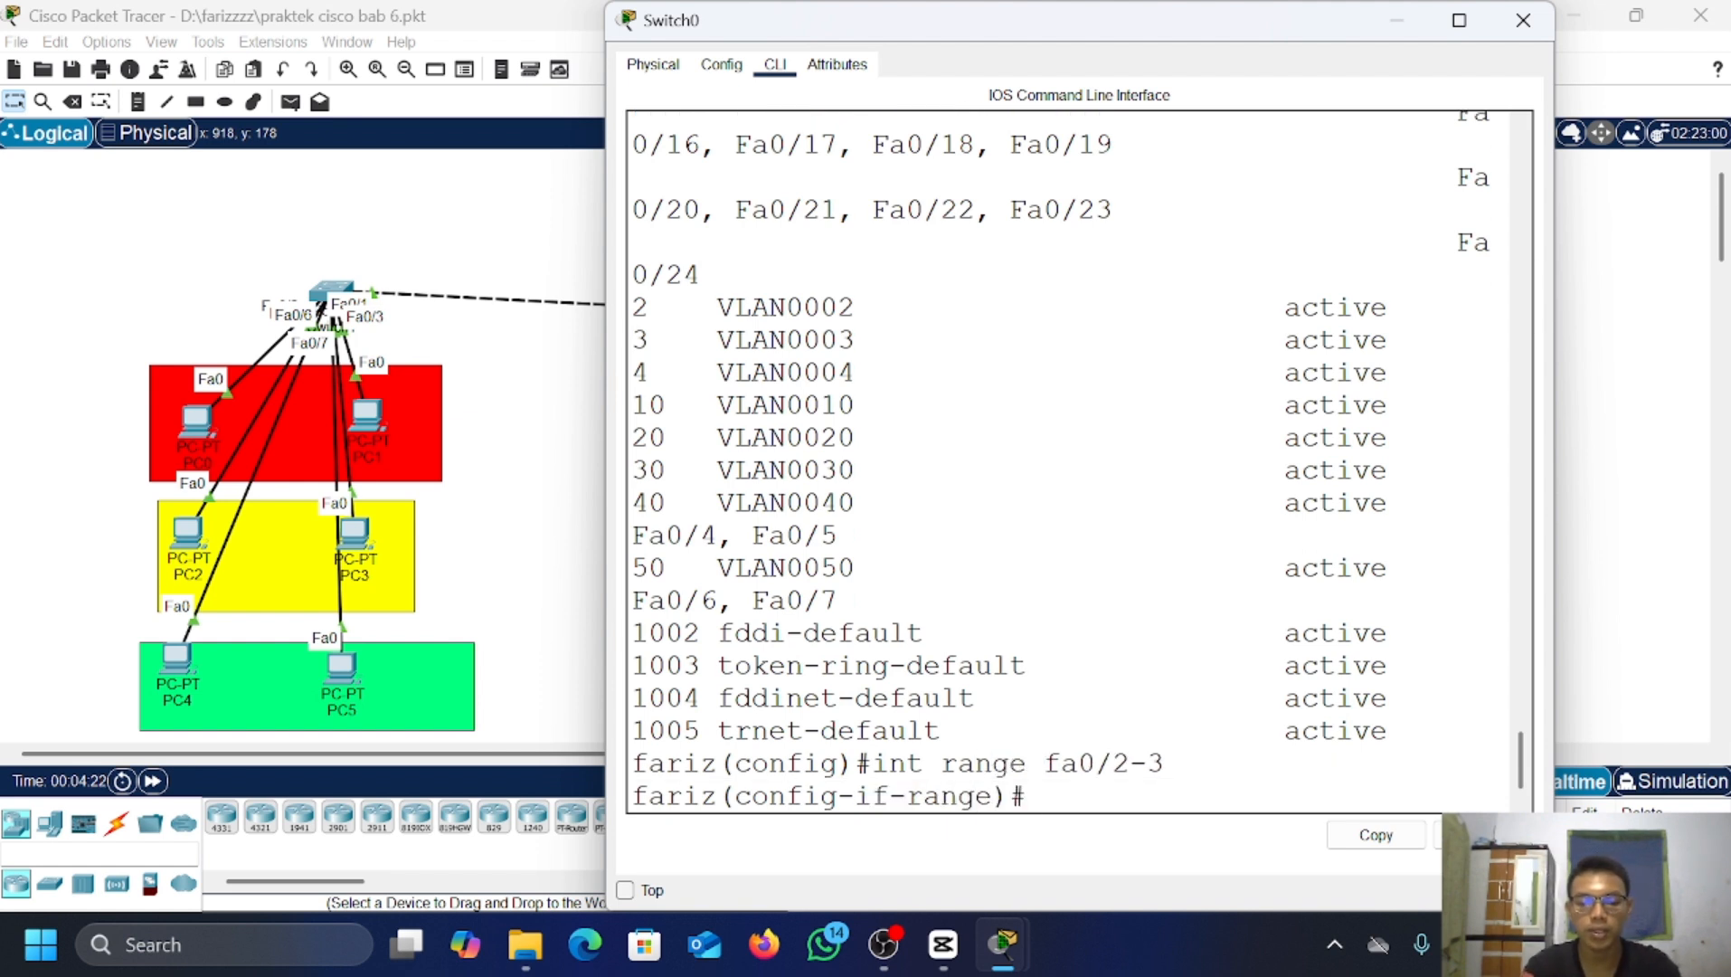
{"action": "type", "text": "switch"}
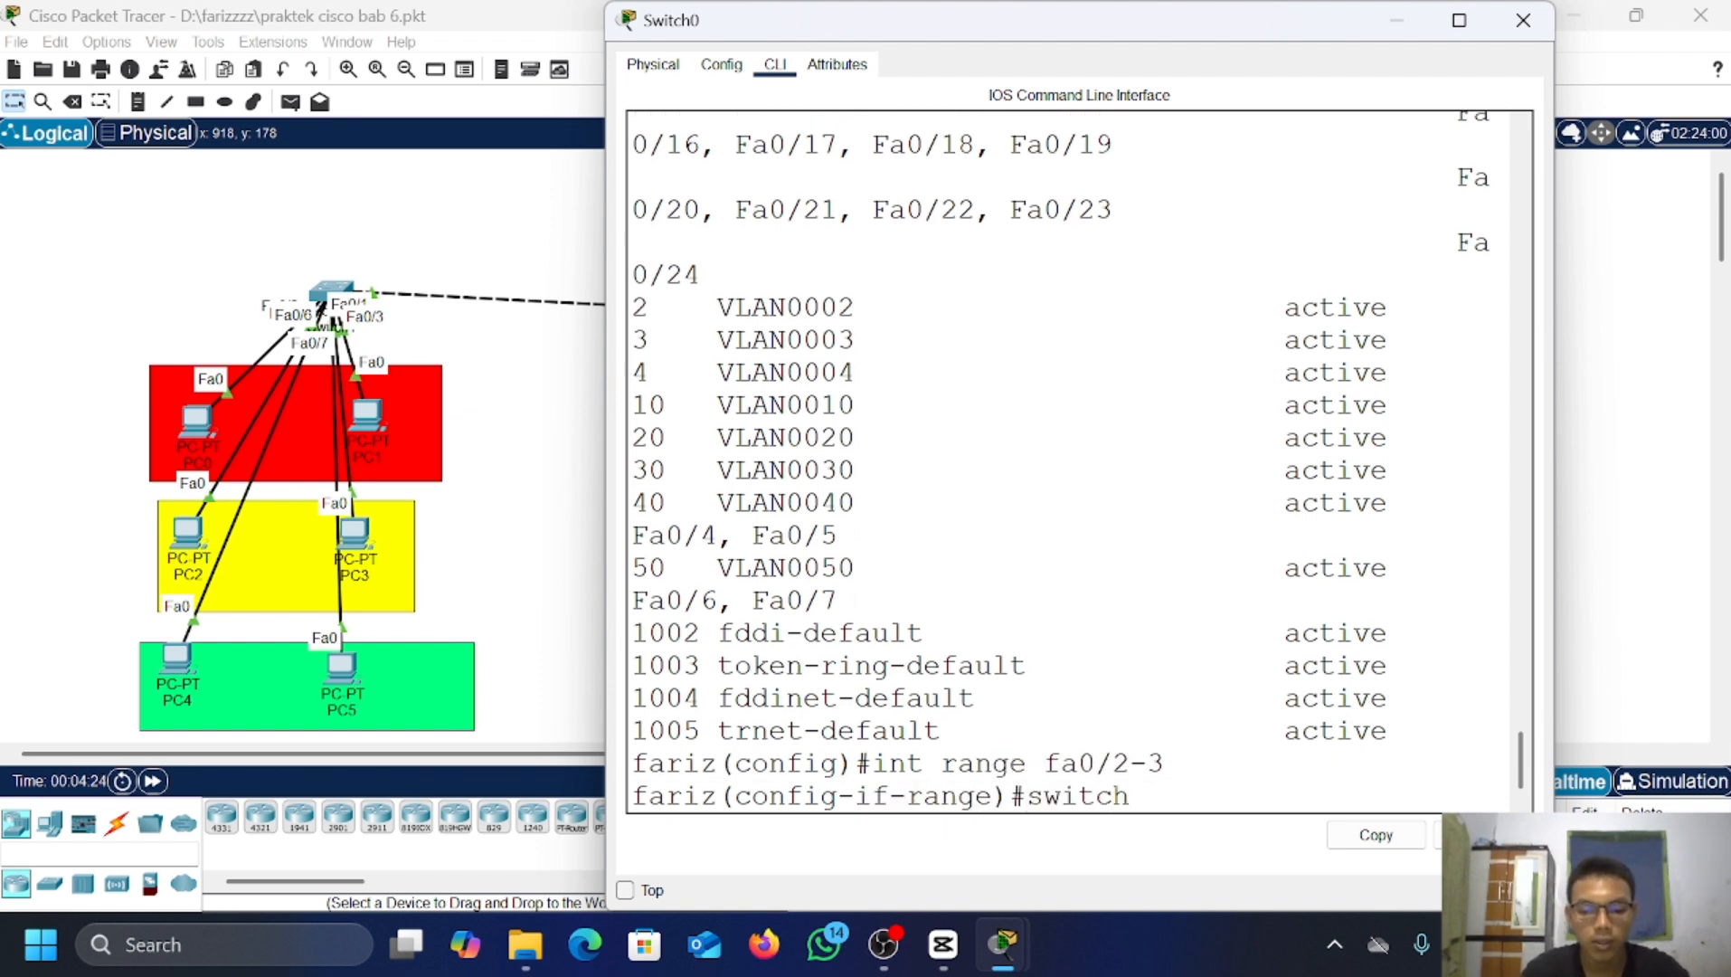
{"action": "type", "text": "po"}
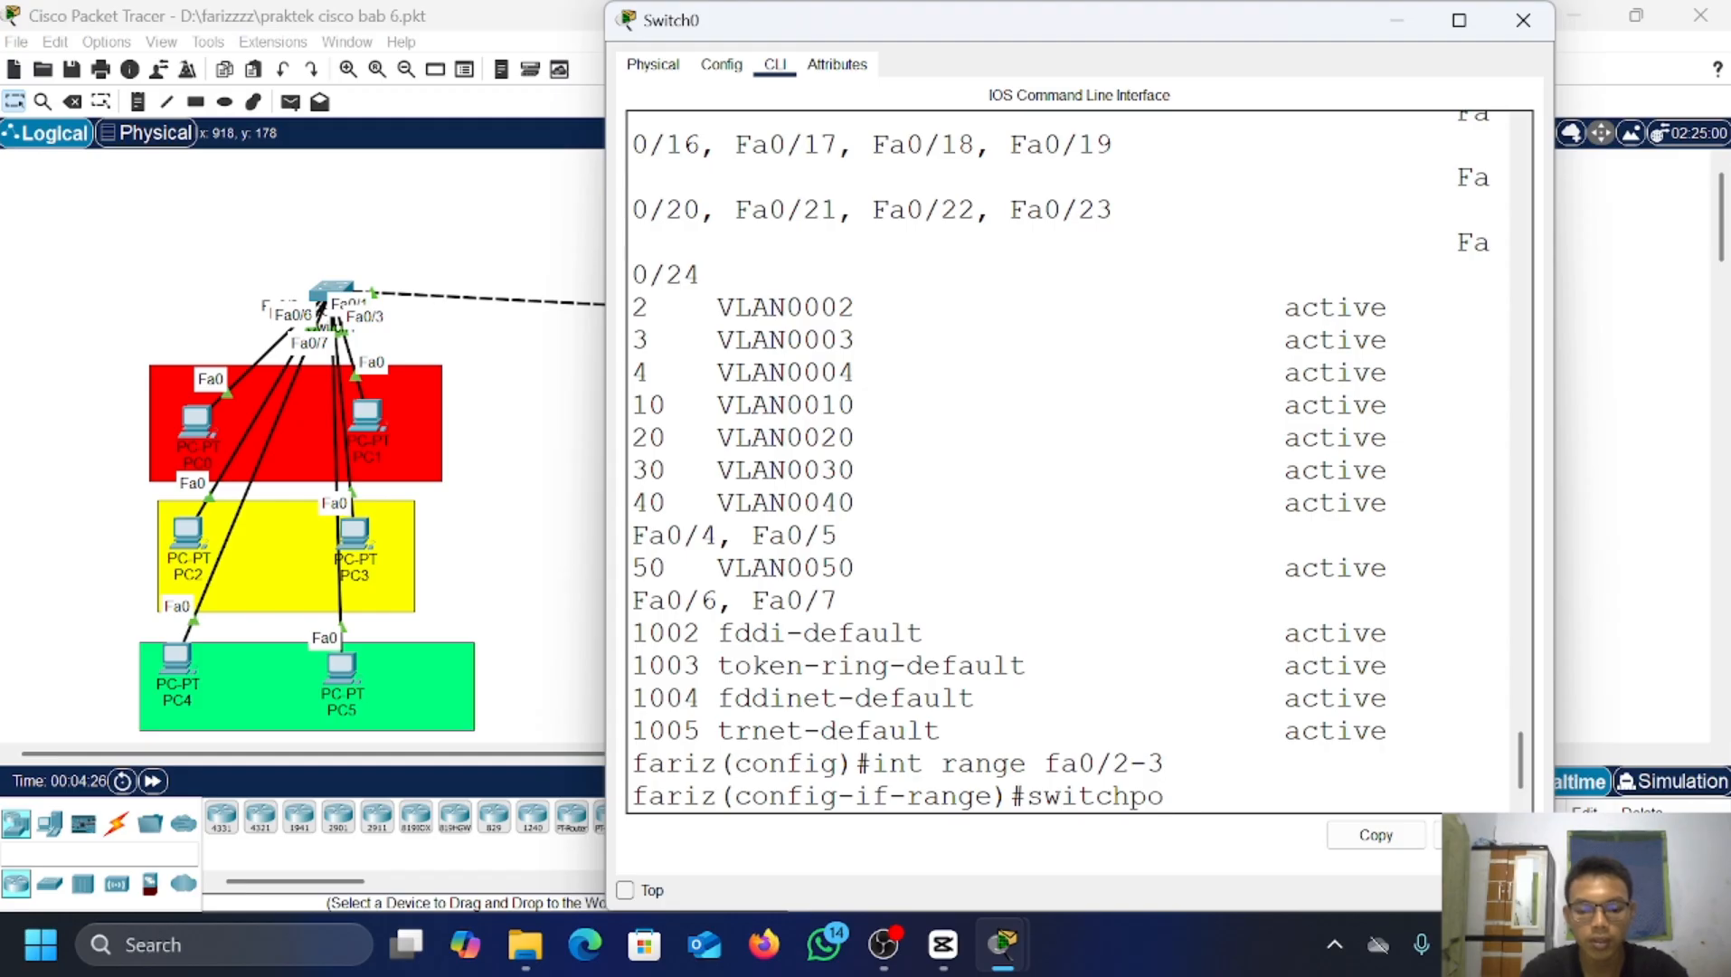
{"action": "type", "text": "rt mode tru"}
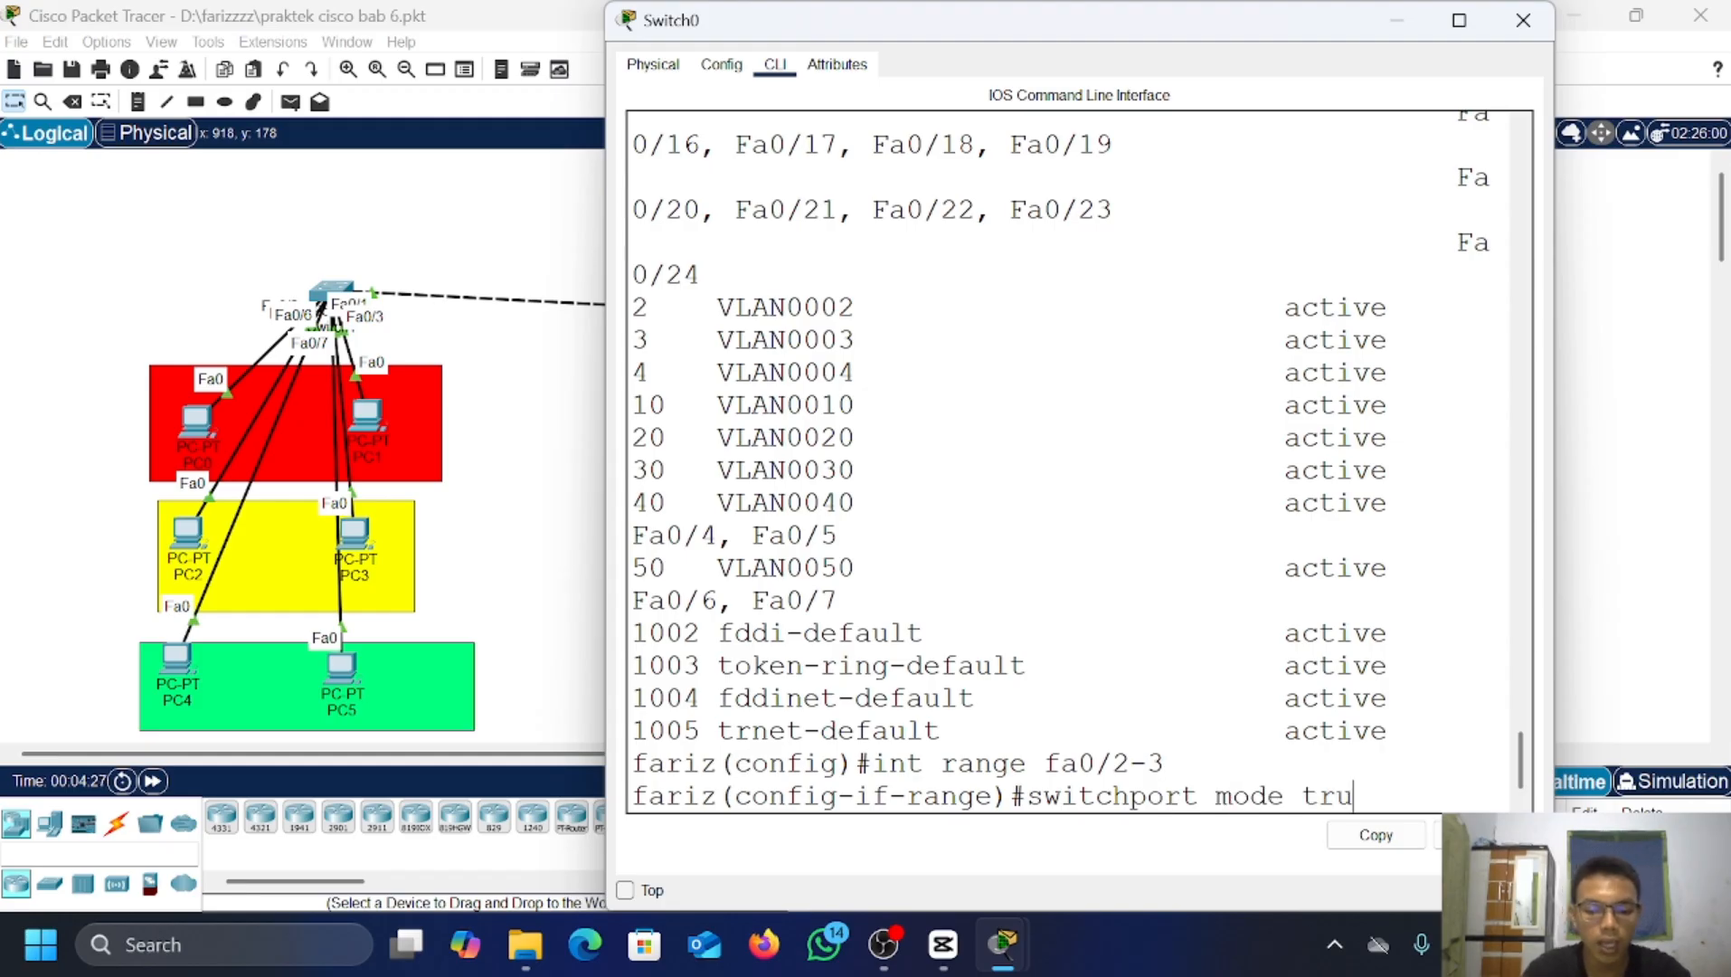
{"action": "type", "text": "nk"}
{"action": "key", "text": "Return"}
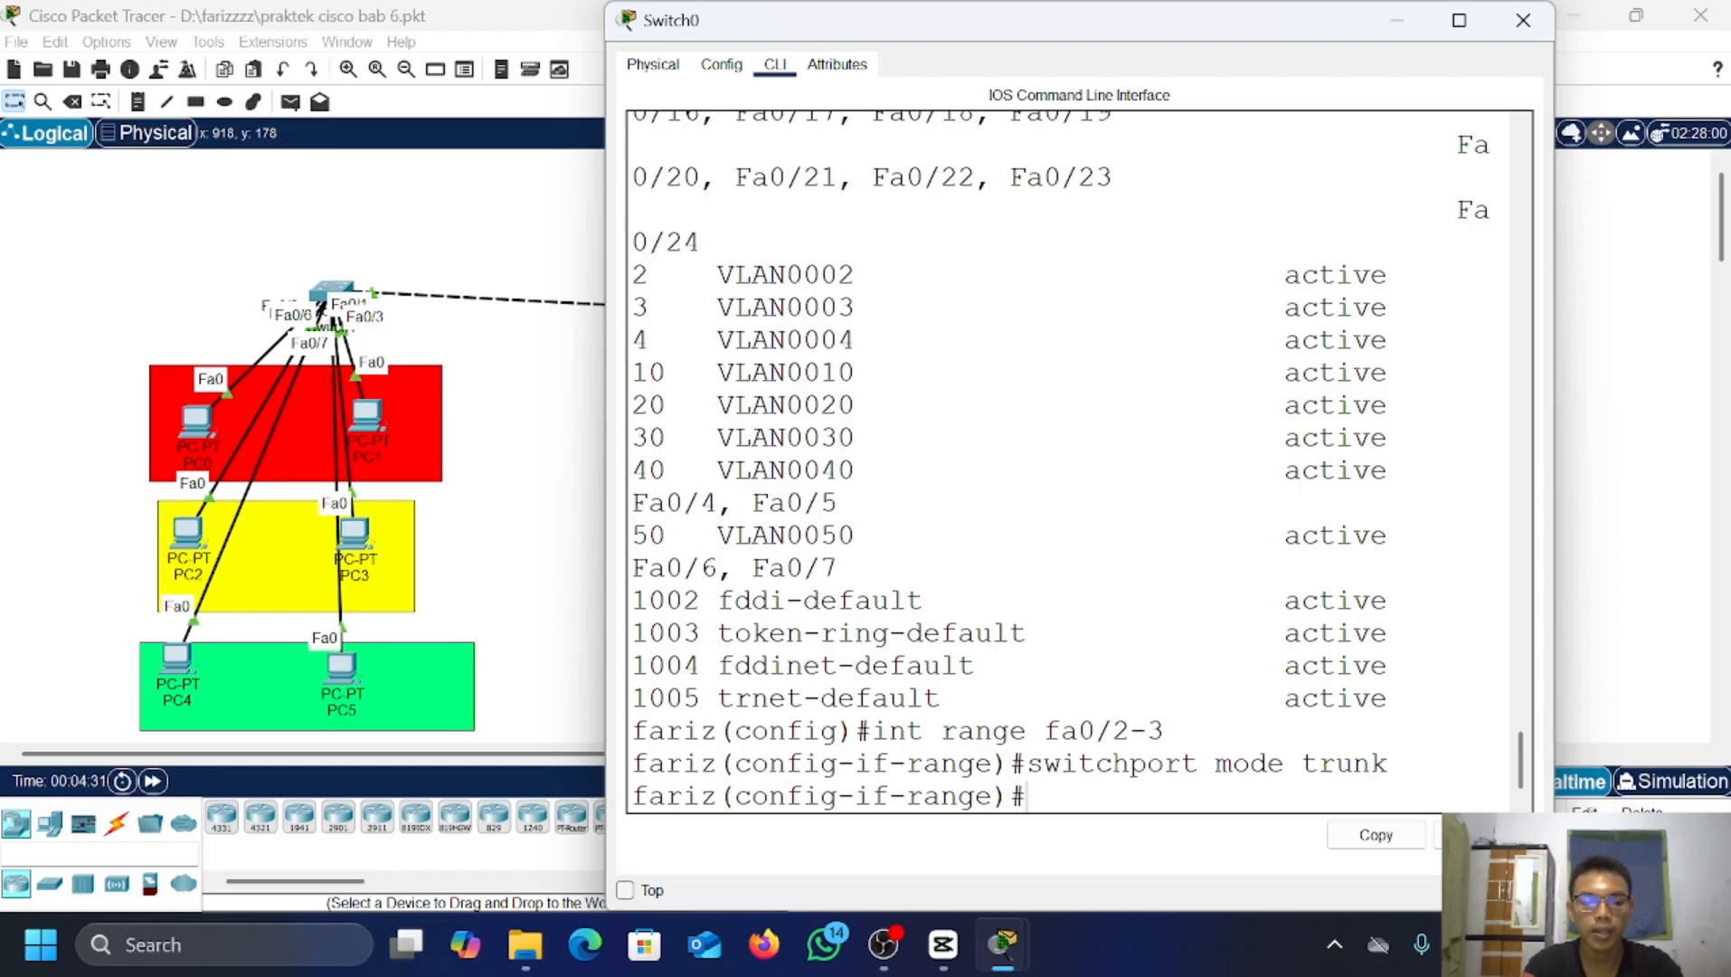
{"action": "type", "text": "ex"}
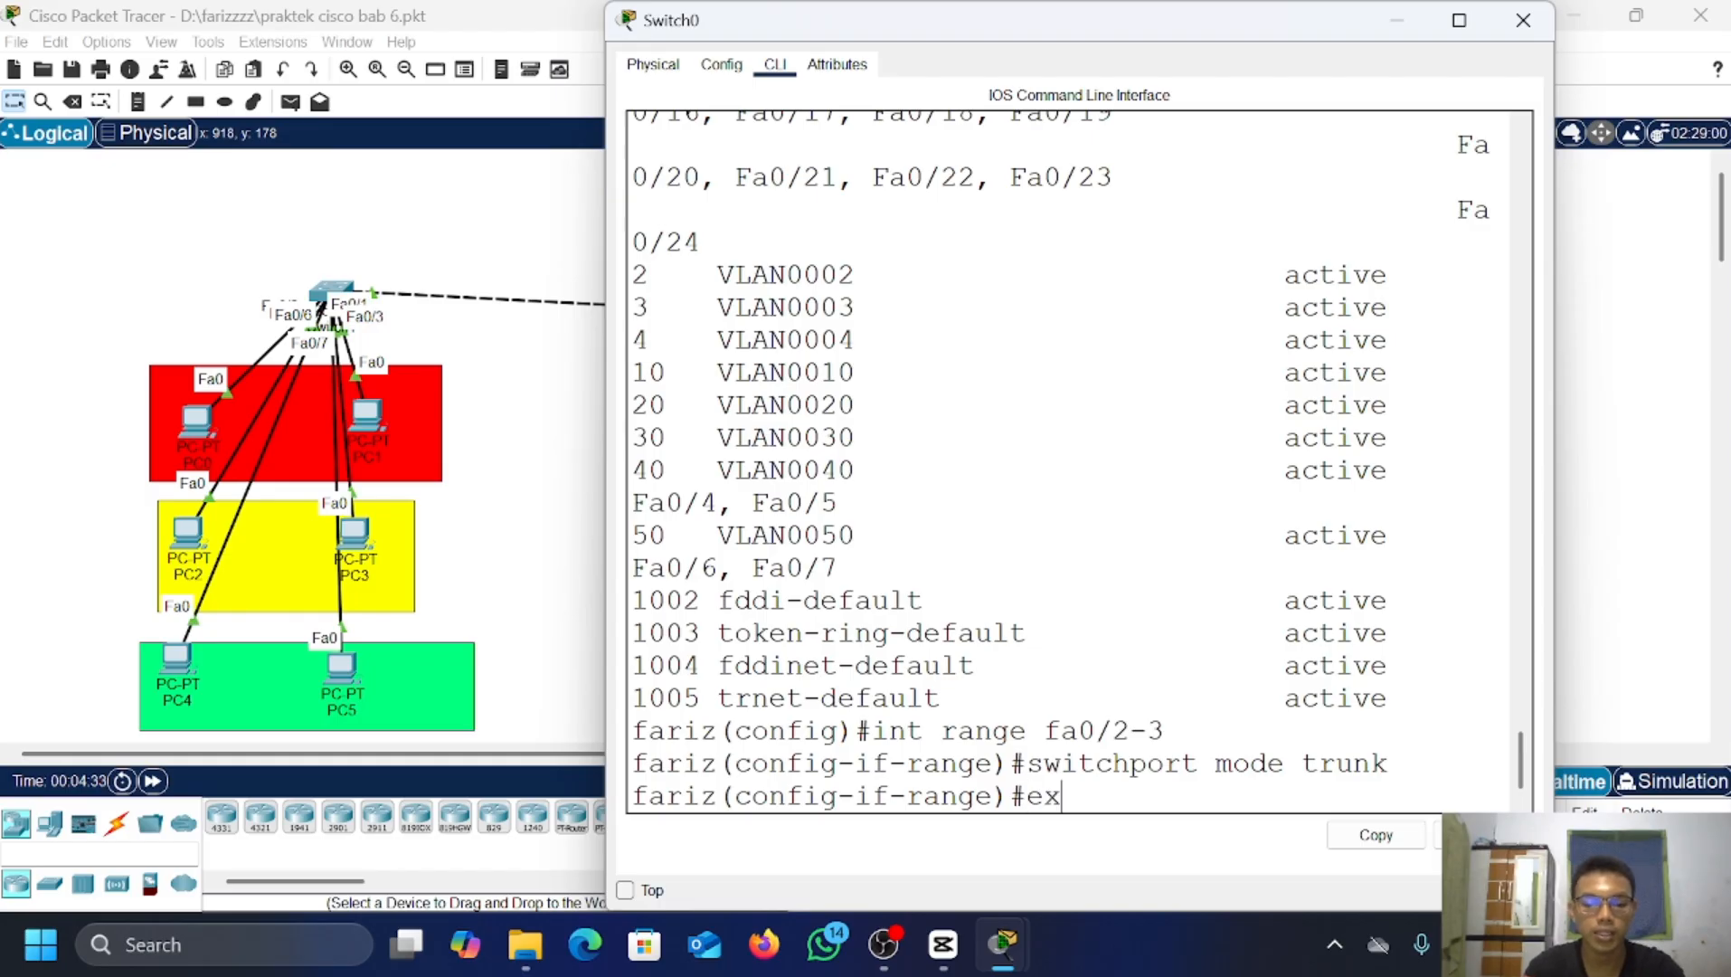
{"action": "key", "text": "Return"}
Step: Check Switch0's VTP status: Server mode, 13 VLANs, revision 8
{"action": "type", "text": "do sho"}
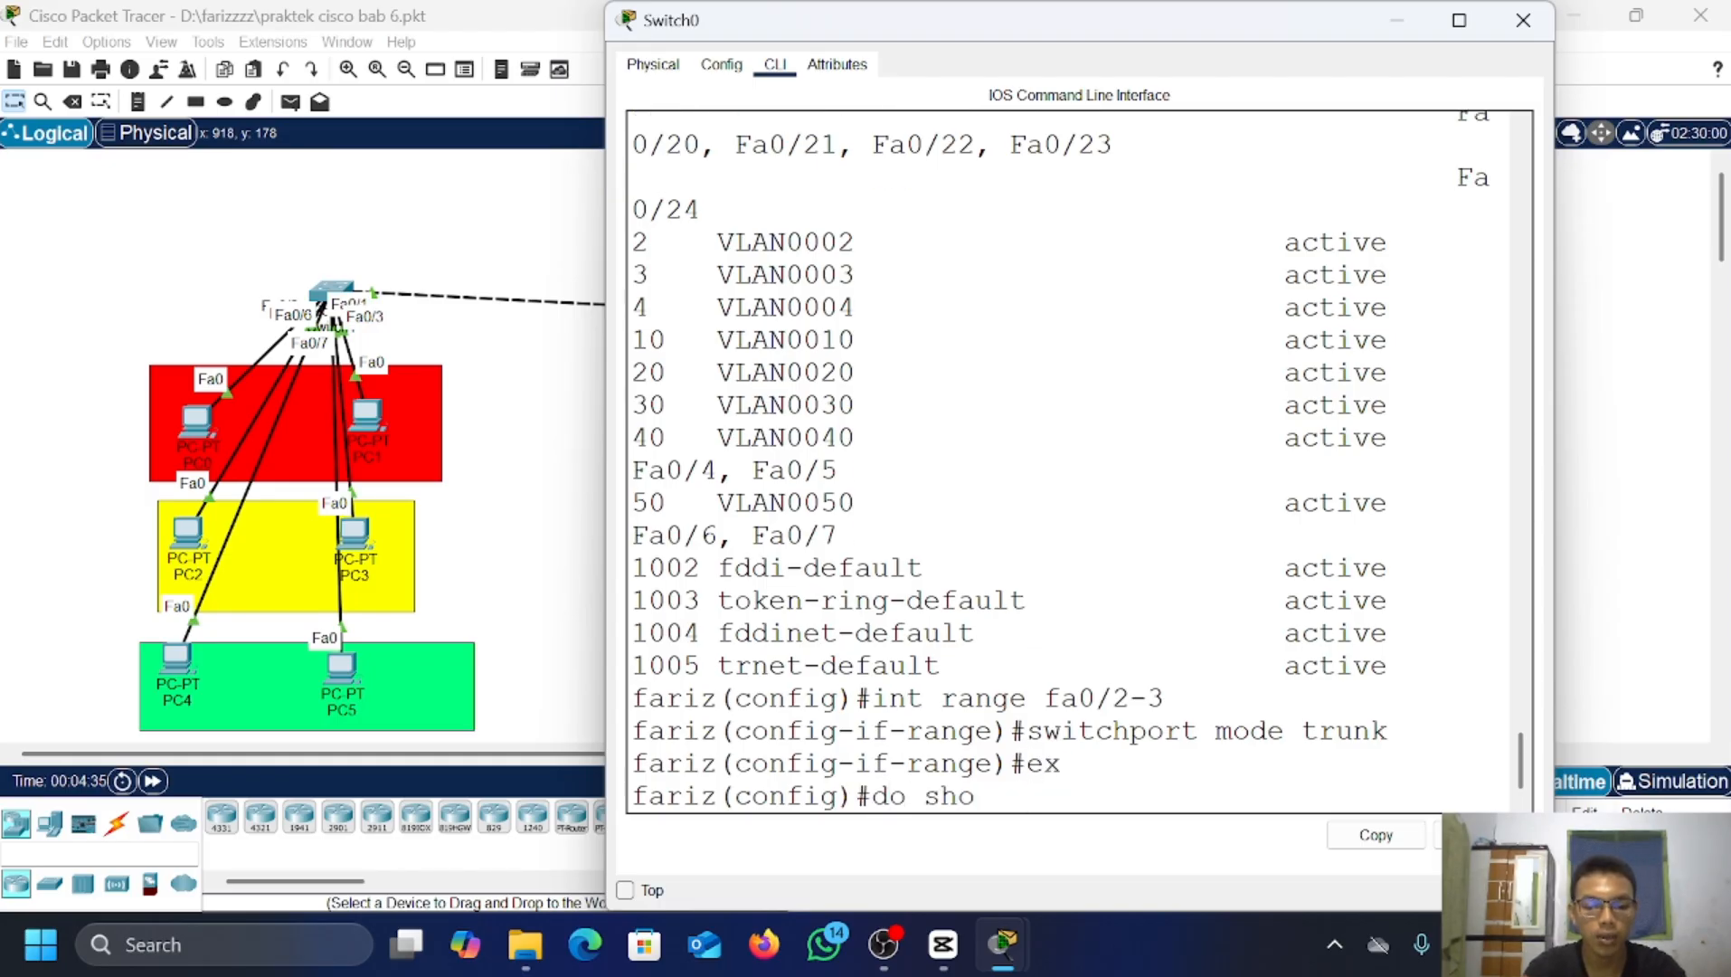
{"action": "type", "text": "w vtp"}
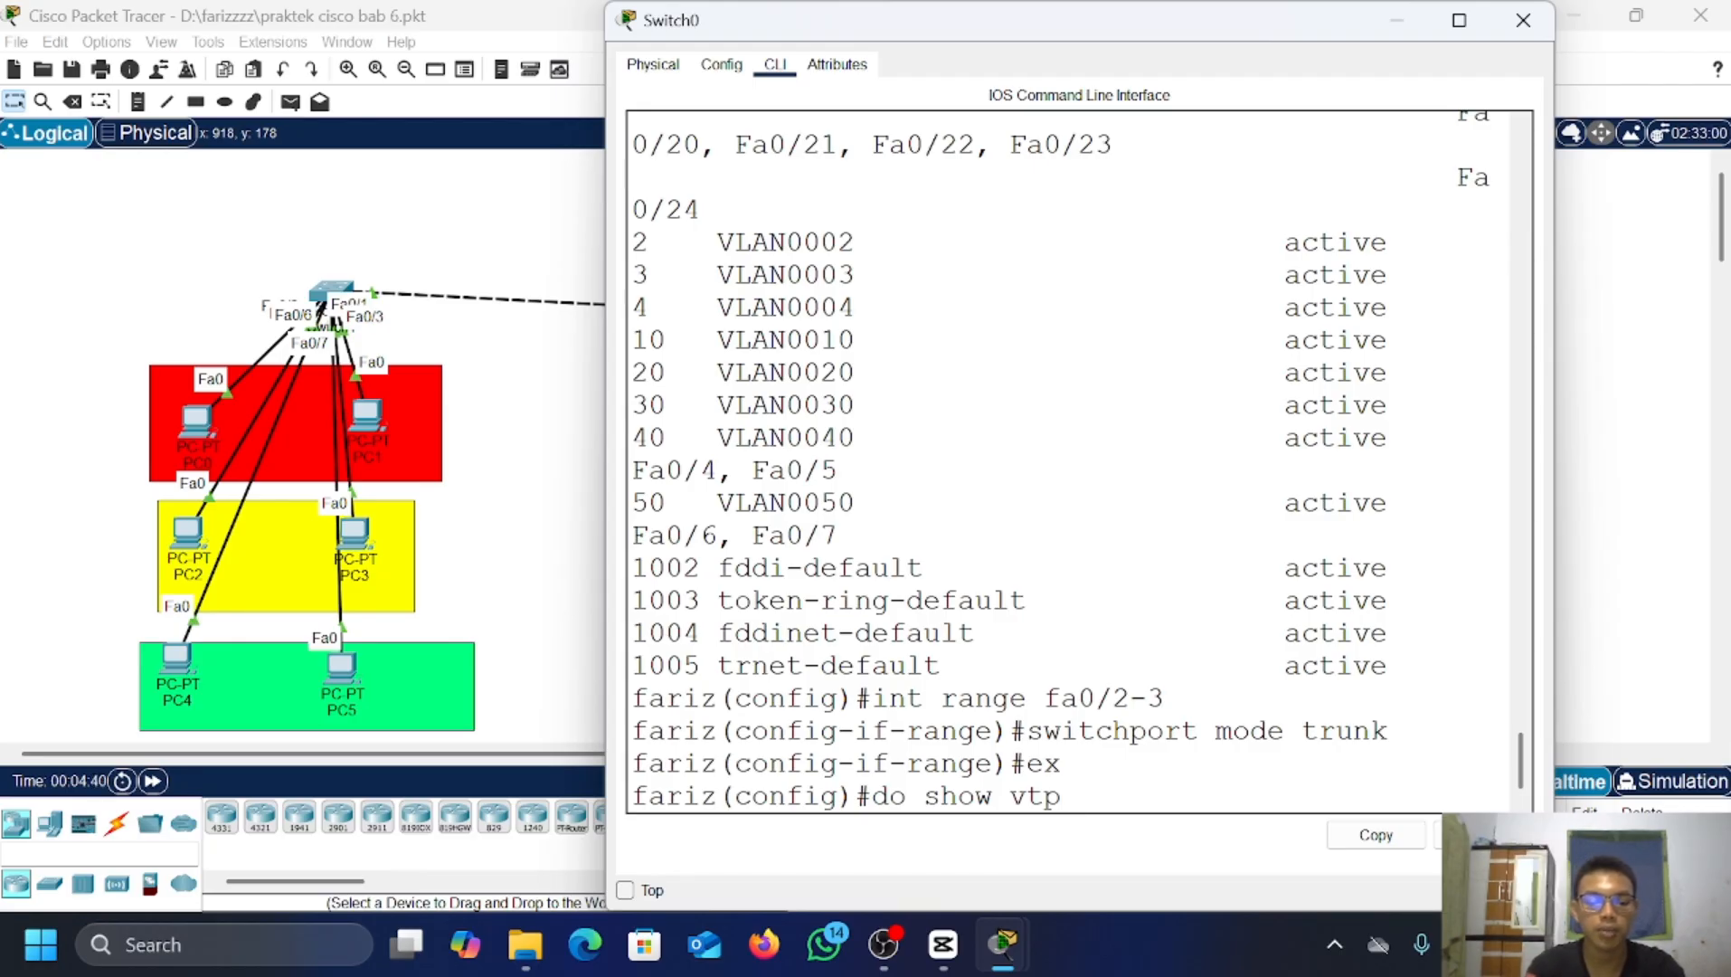
{"action": "type", "text": "status"}
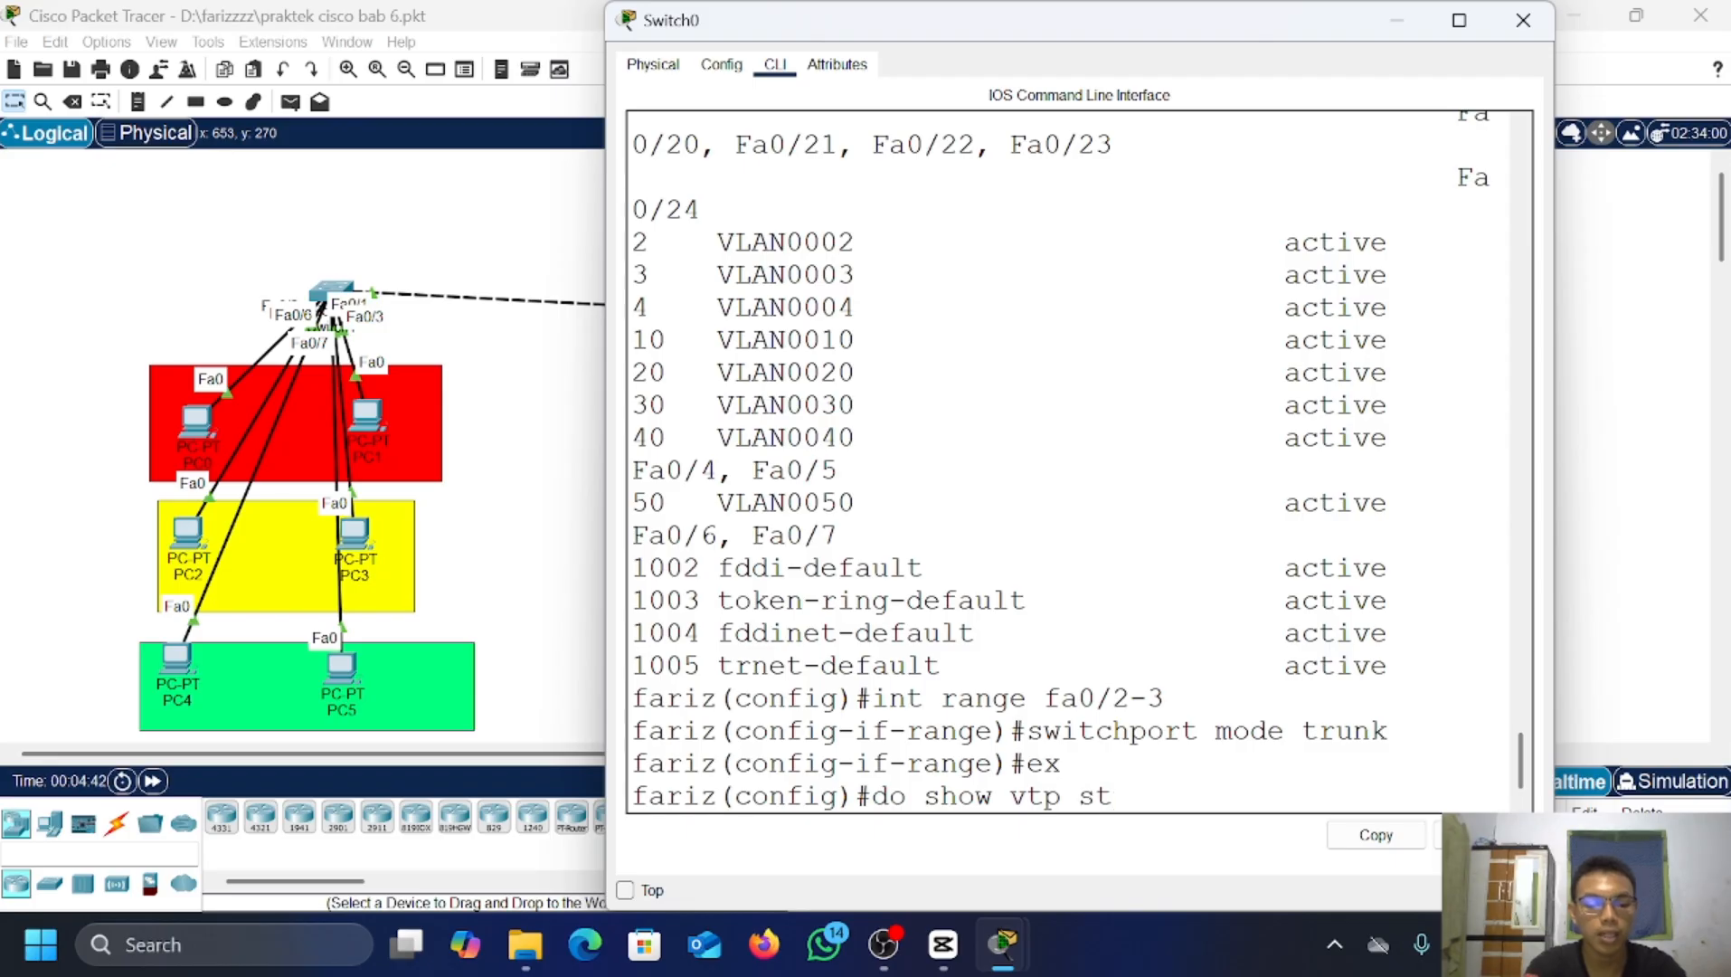
{"action": "key", "text": "Return"}
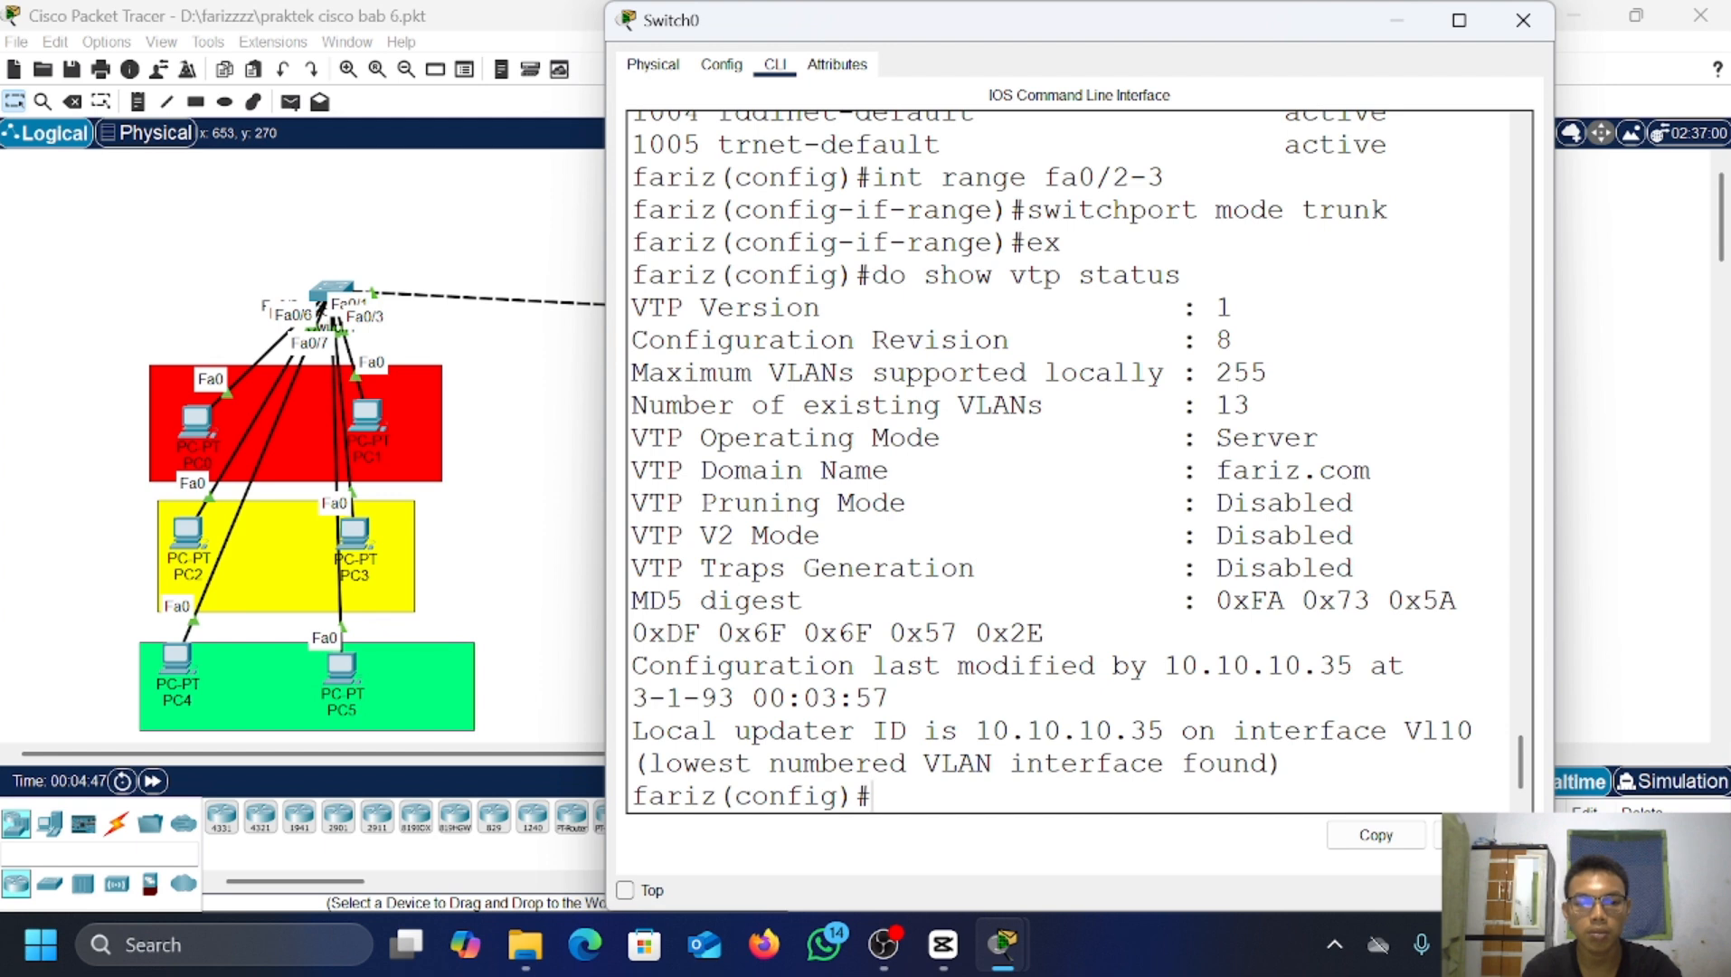
{"action": "scroll", "coordinate": [1051, 459], "scroll_direction": "up", "scroll_amount": 1}
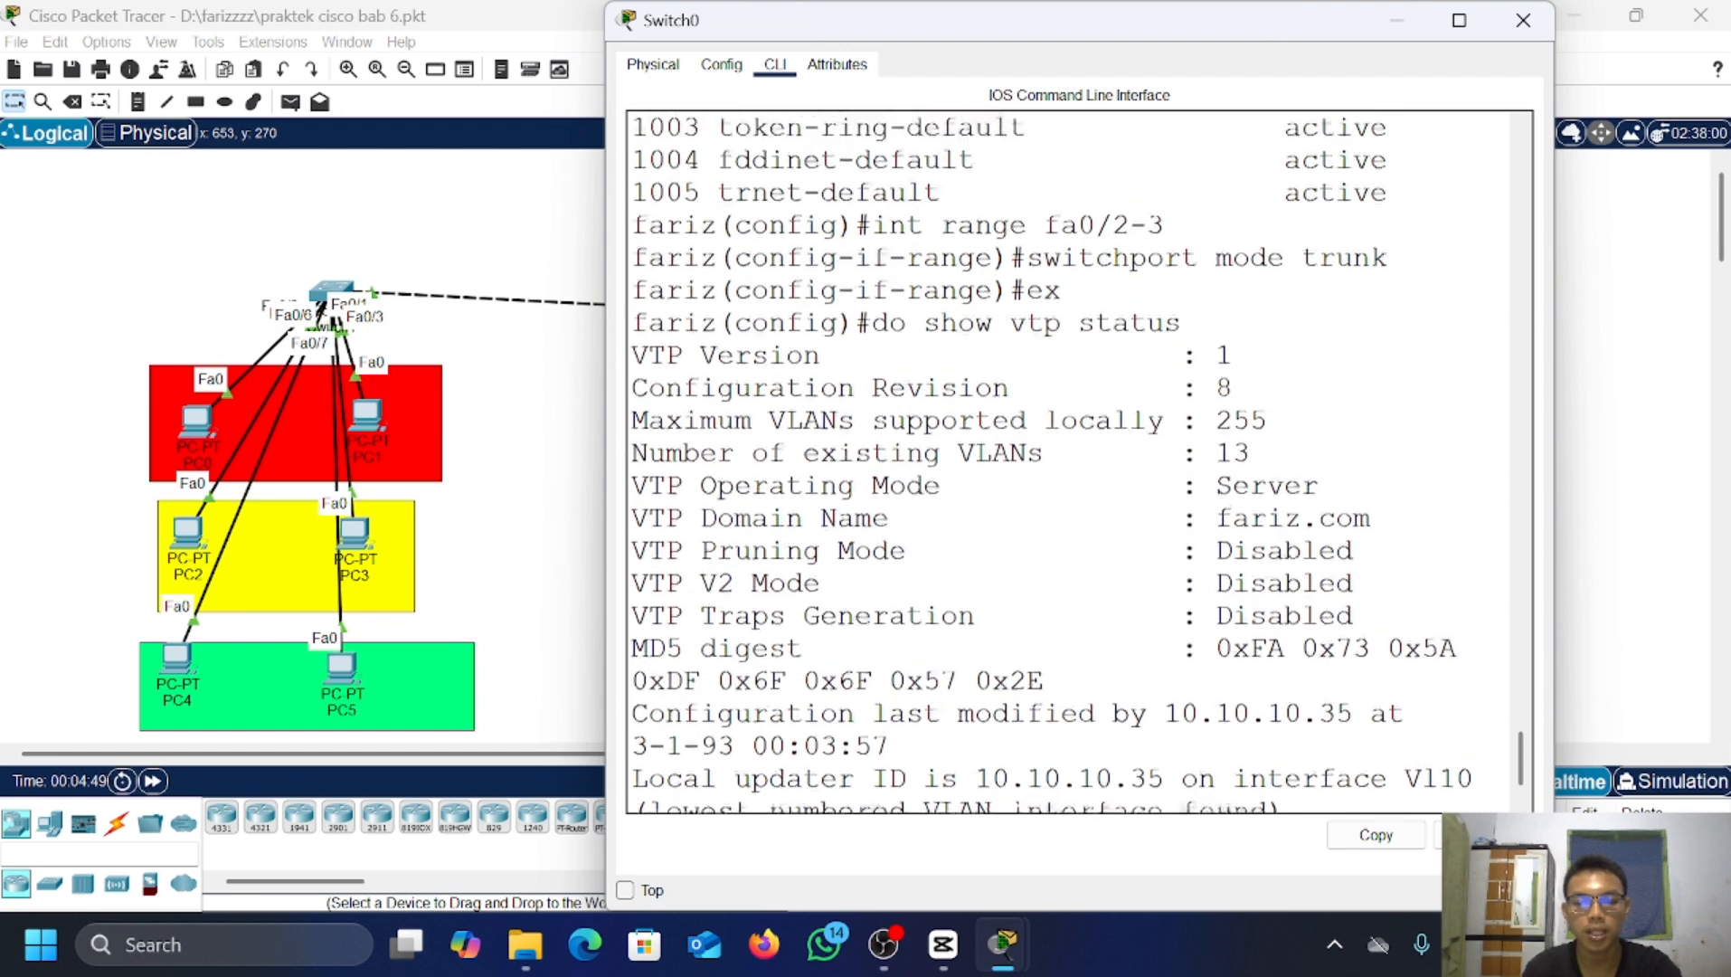
{"action": "scroll", "coordinate": [1051, 459], "scroll_direction": "up", "scroll_amount": 1}
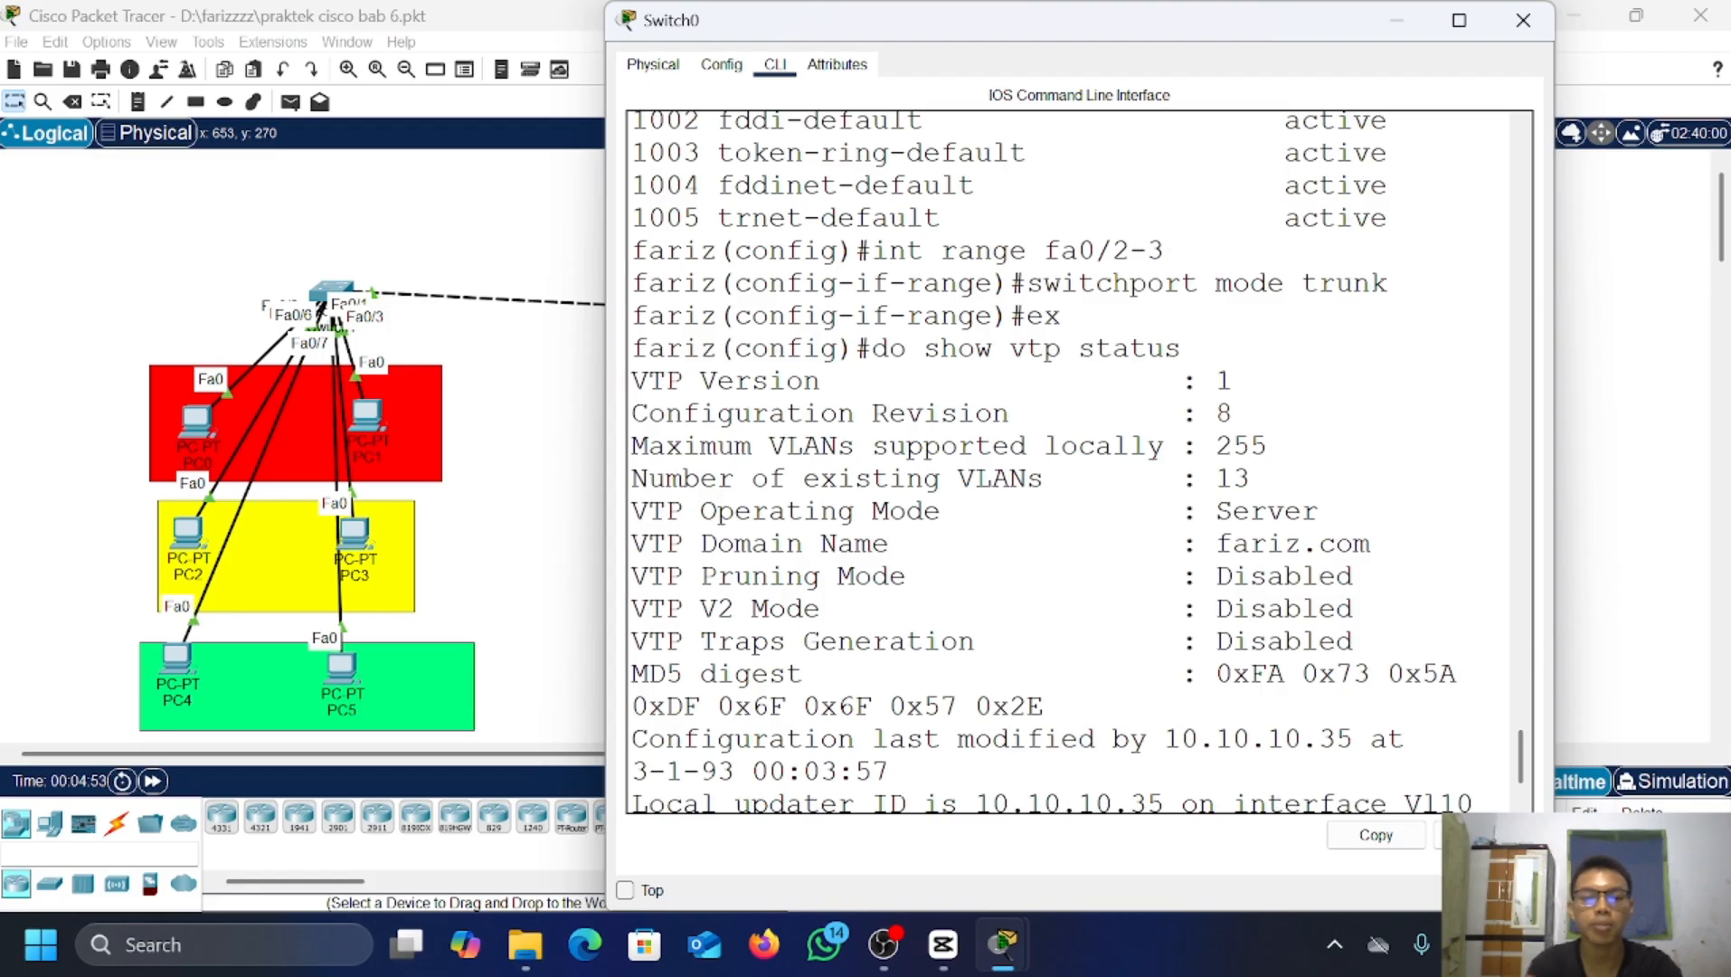
Step: Switch to Switch1's CLI and make its port Fa0/1 a trunk
{"action": "left_click", "coordinate": [1399, 19]}
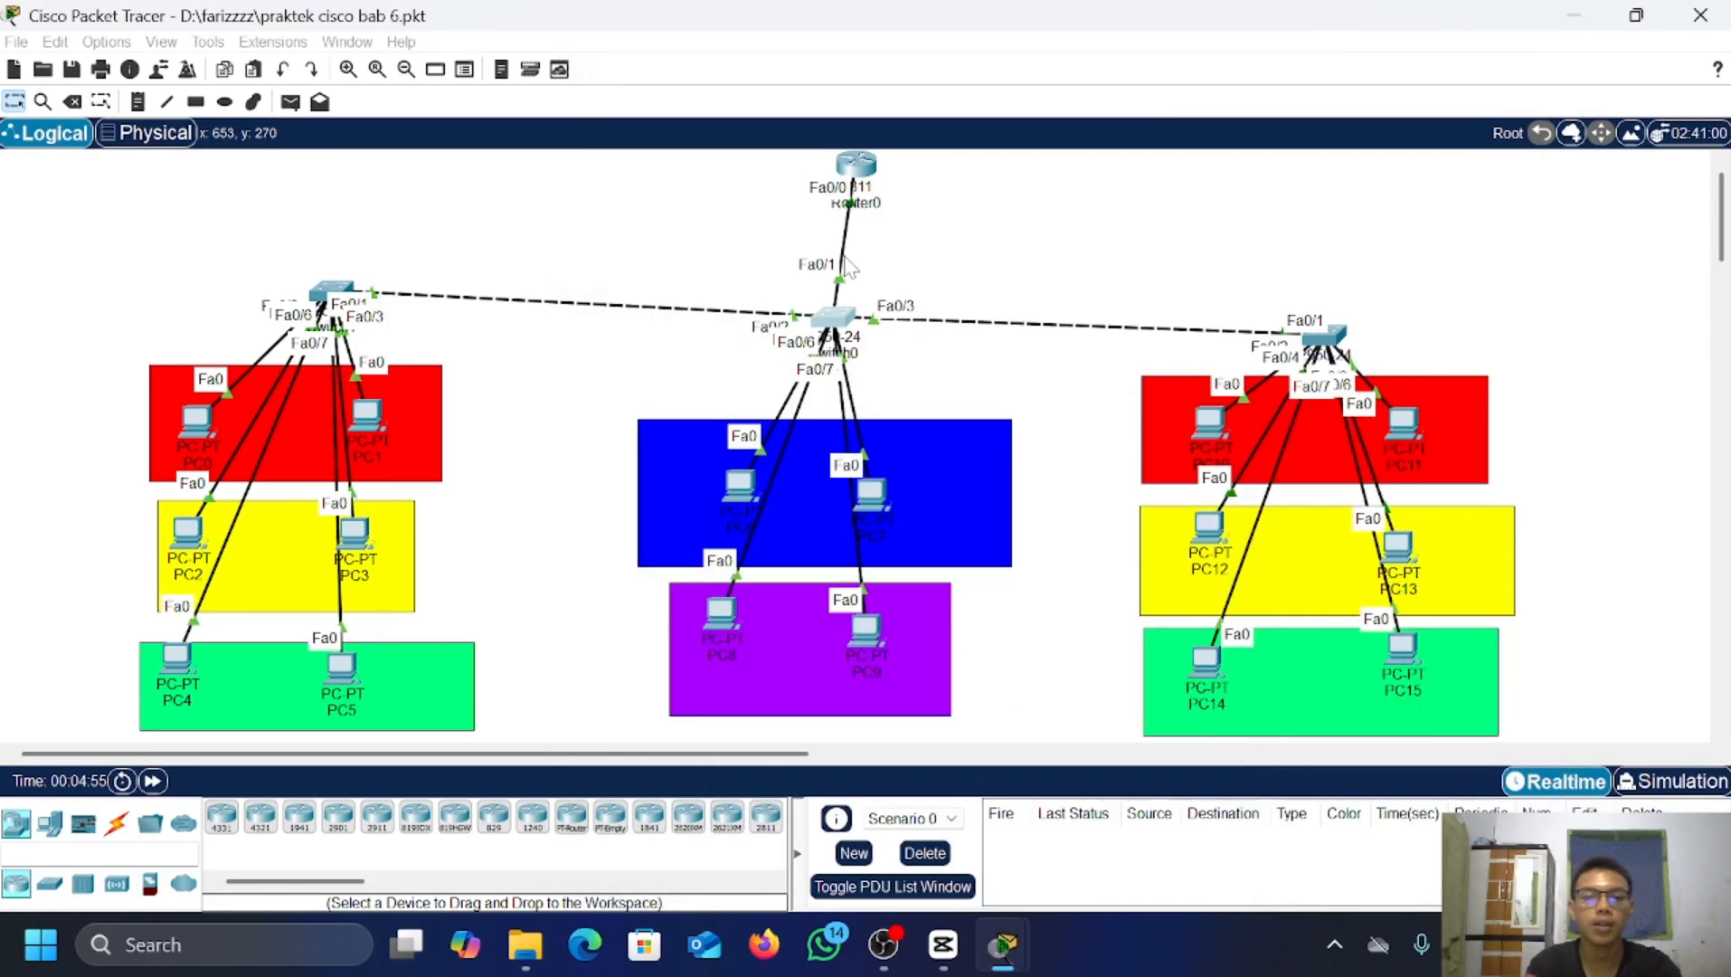
{"action": "left_click", "coordinate": [332, 290]}
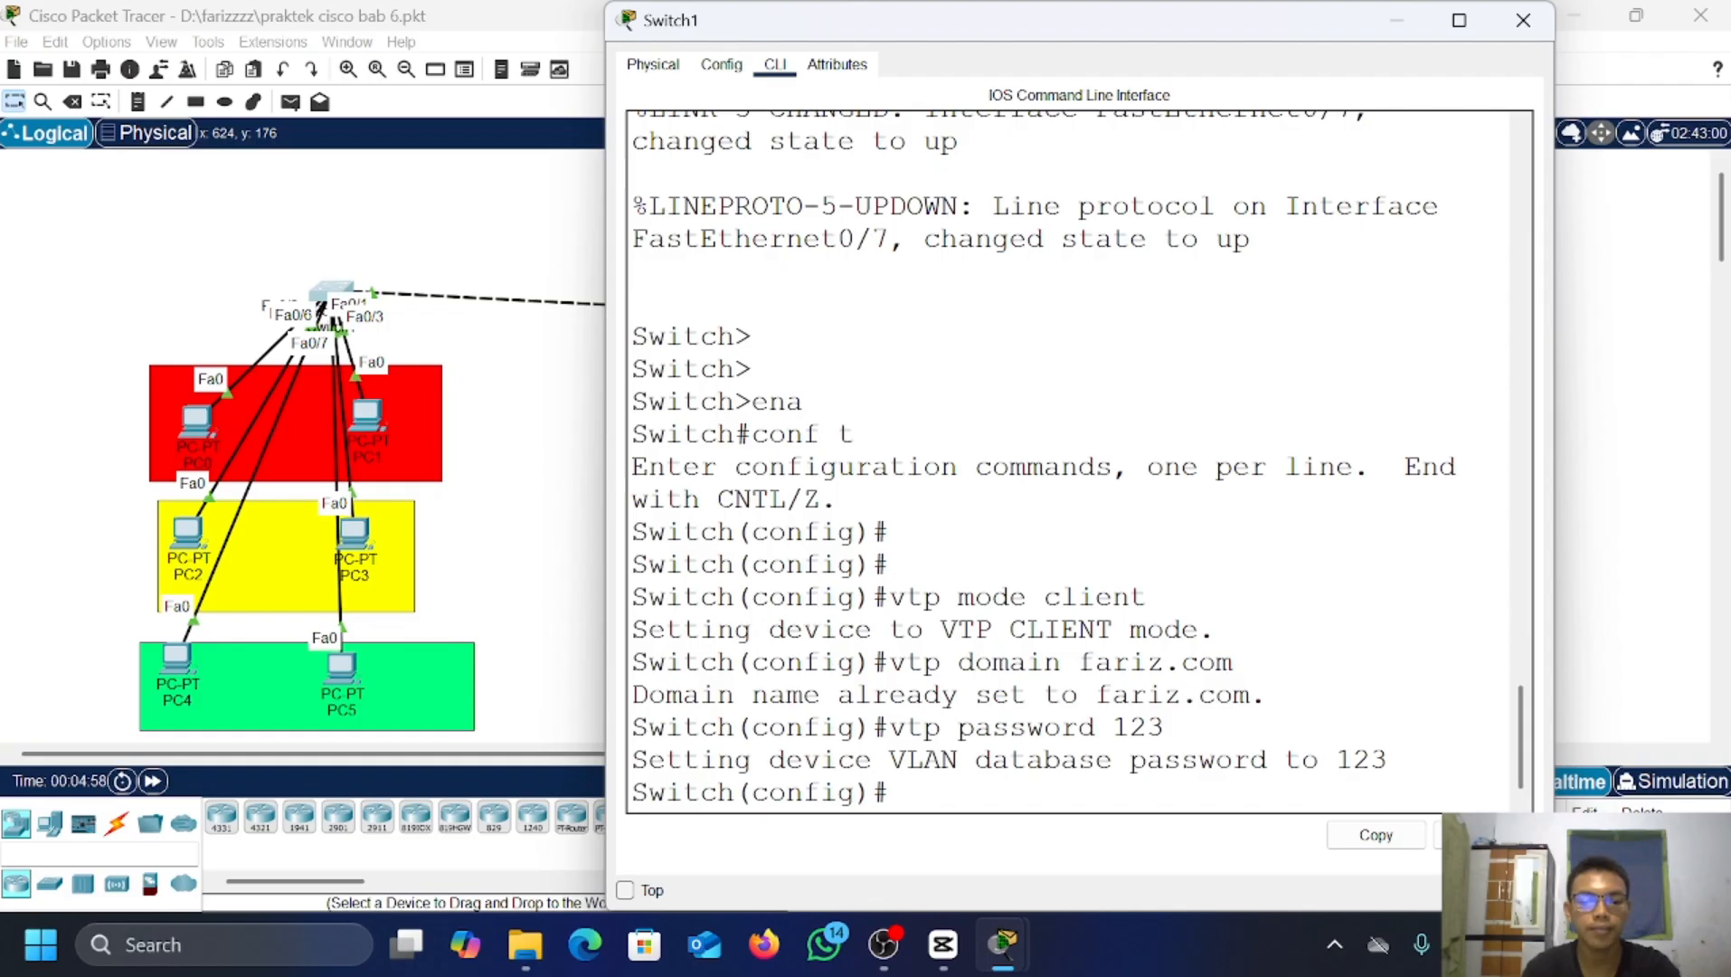
{"action": "type", "text": "int f"}
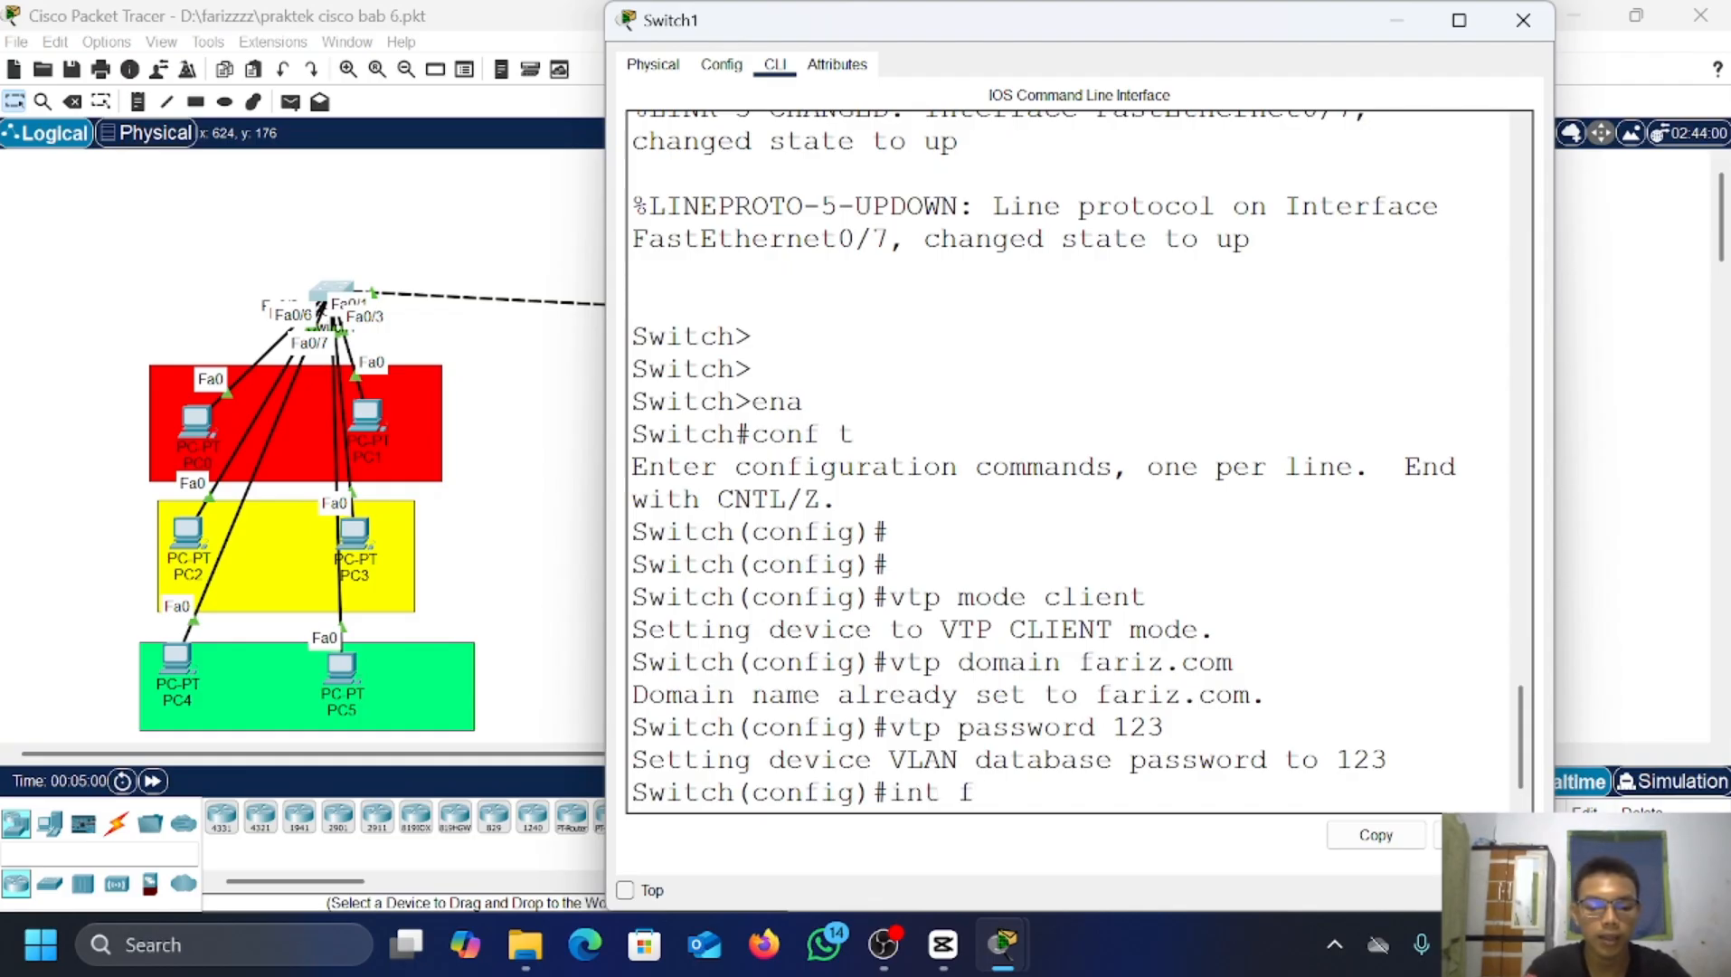
{"action": "type", "text": "a0/1"}
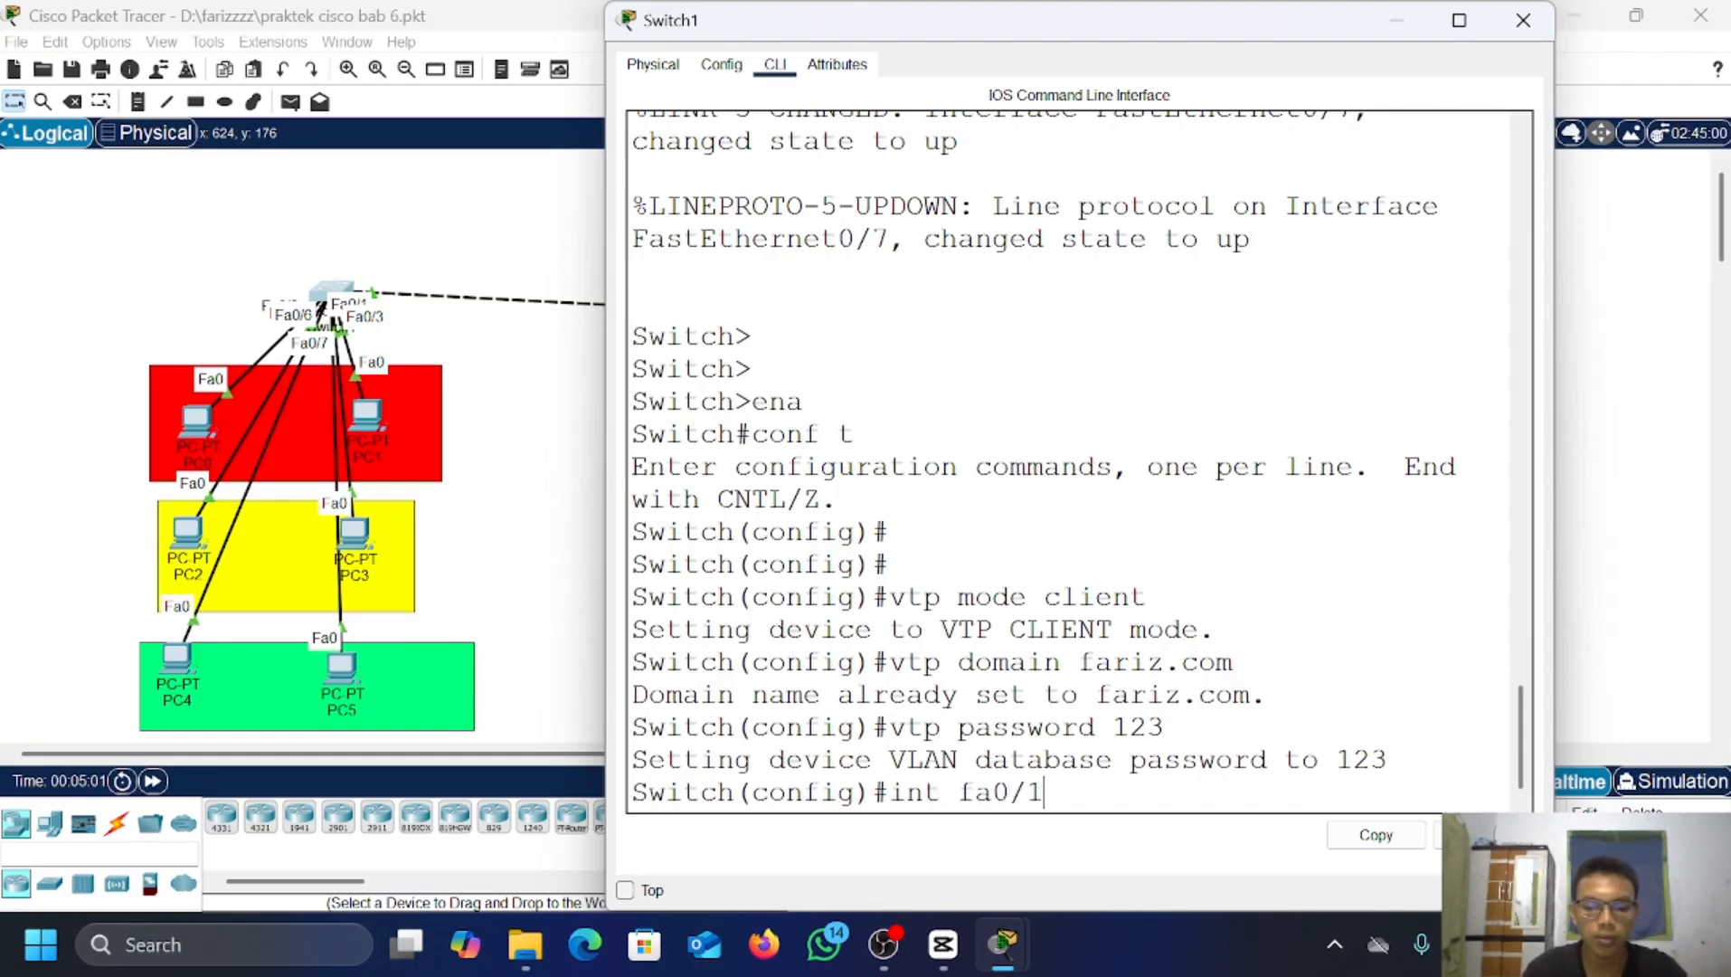
{"action": "key", "text": "Return"}
{"action": "type", "text": "sw "}
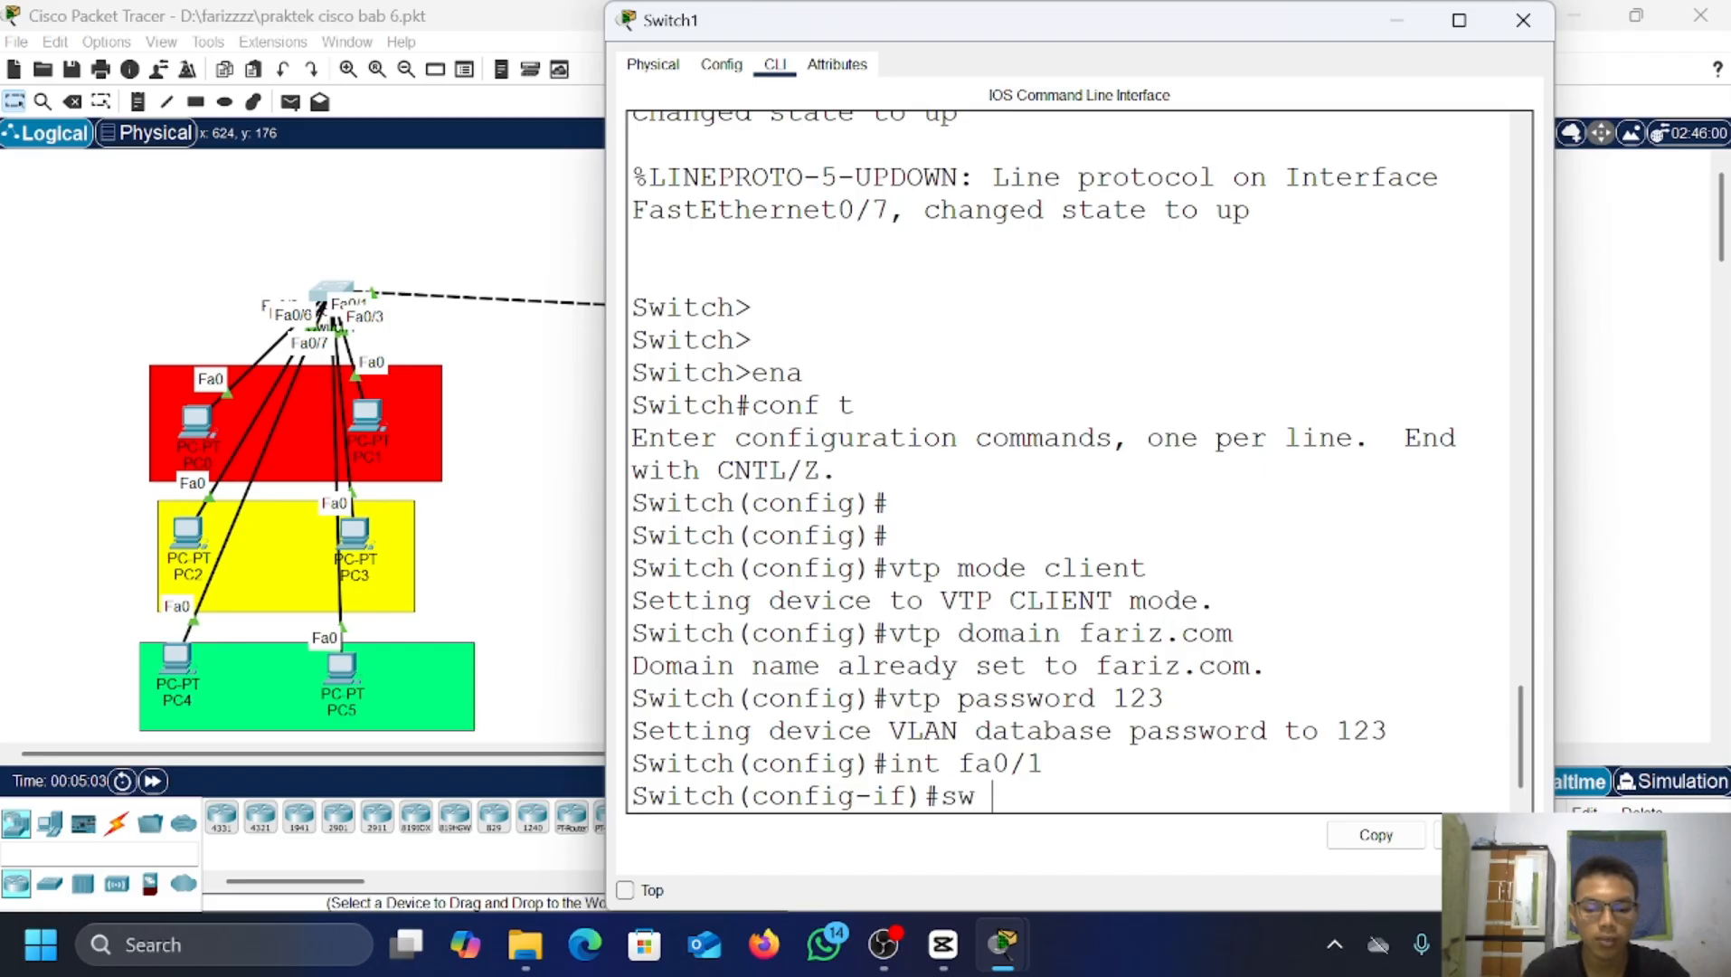
{"action": "type", "text": "mode trunk"}
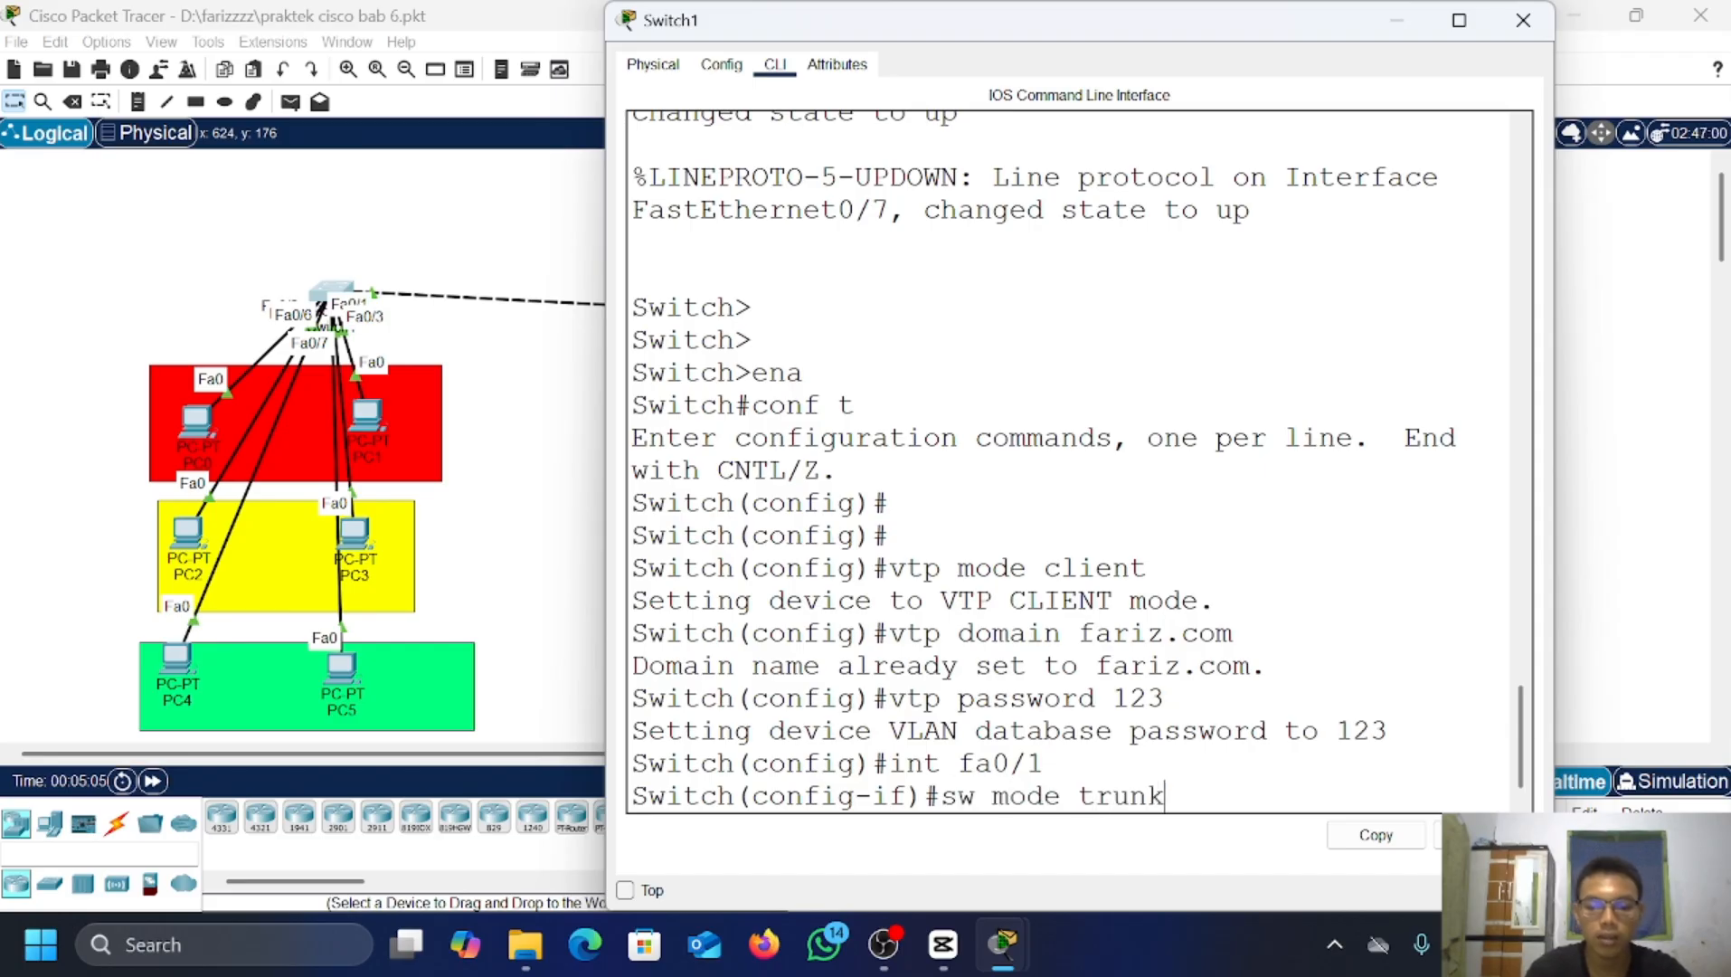
{"action": "key", "text": "Return"}
{"action": "type", "text": "ex"}
{"action": "key", "text": "Return"}
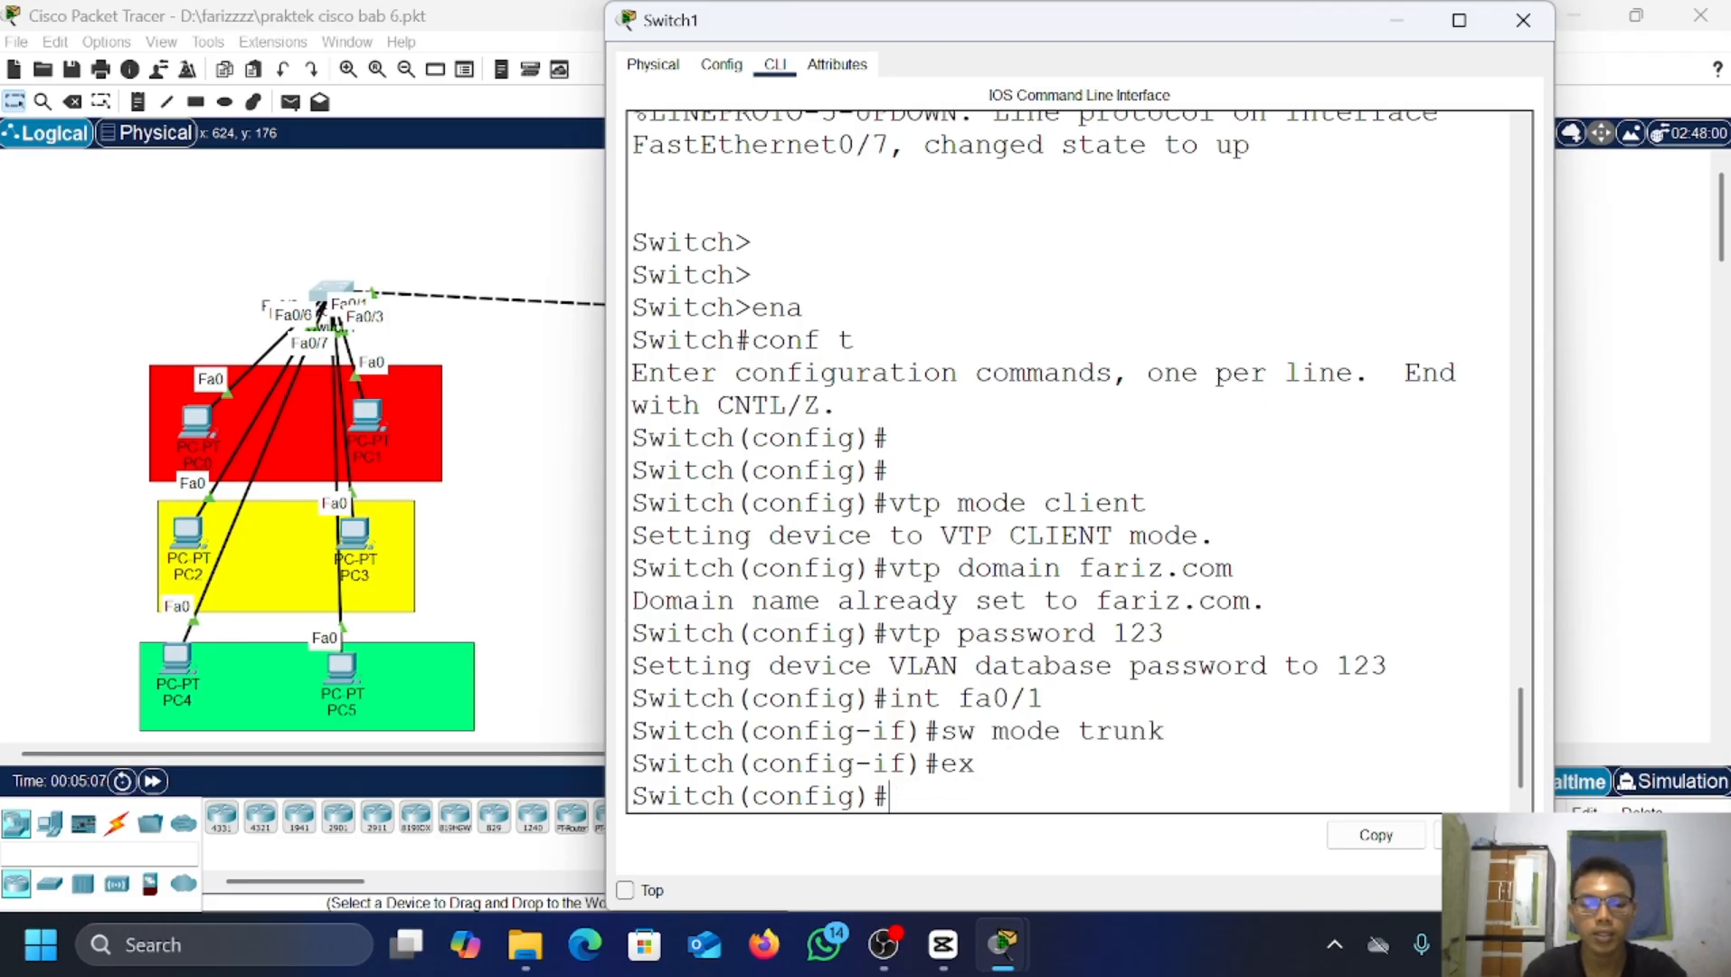
Step: List Switch1's VLANs with do show vlan brief to confirm VLANs 2–4 propagated
{"action": "type", "text": "do sh"}
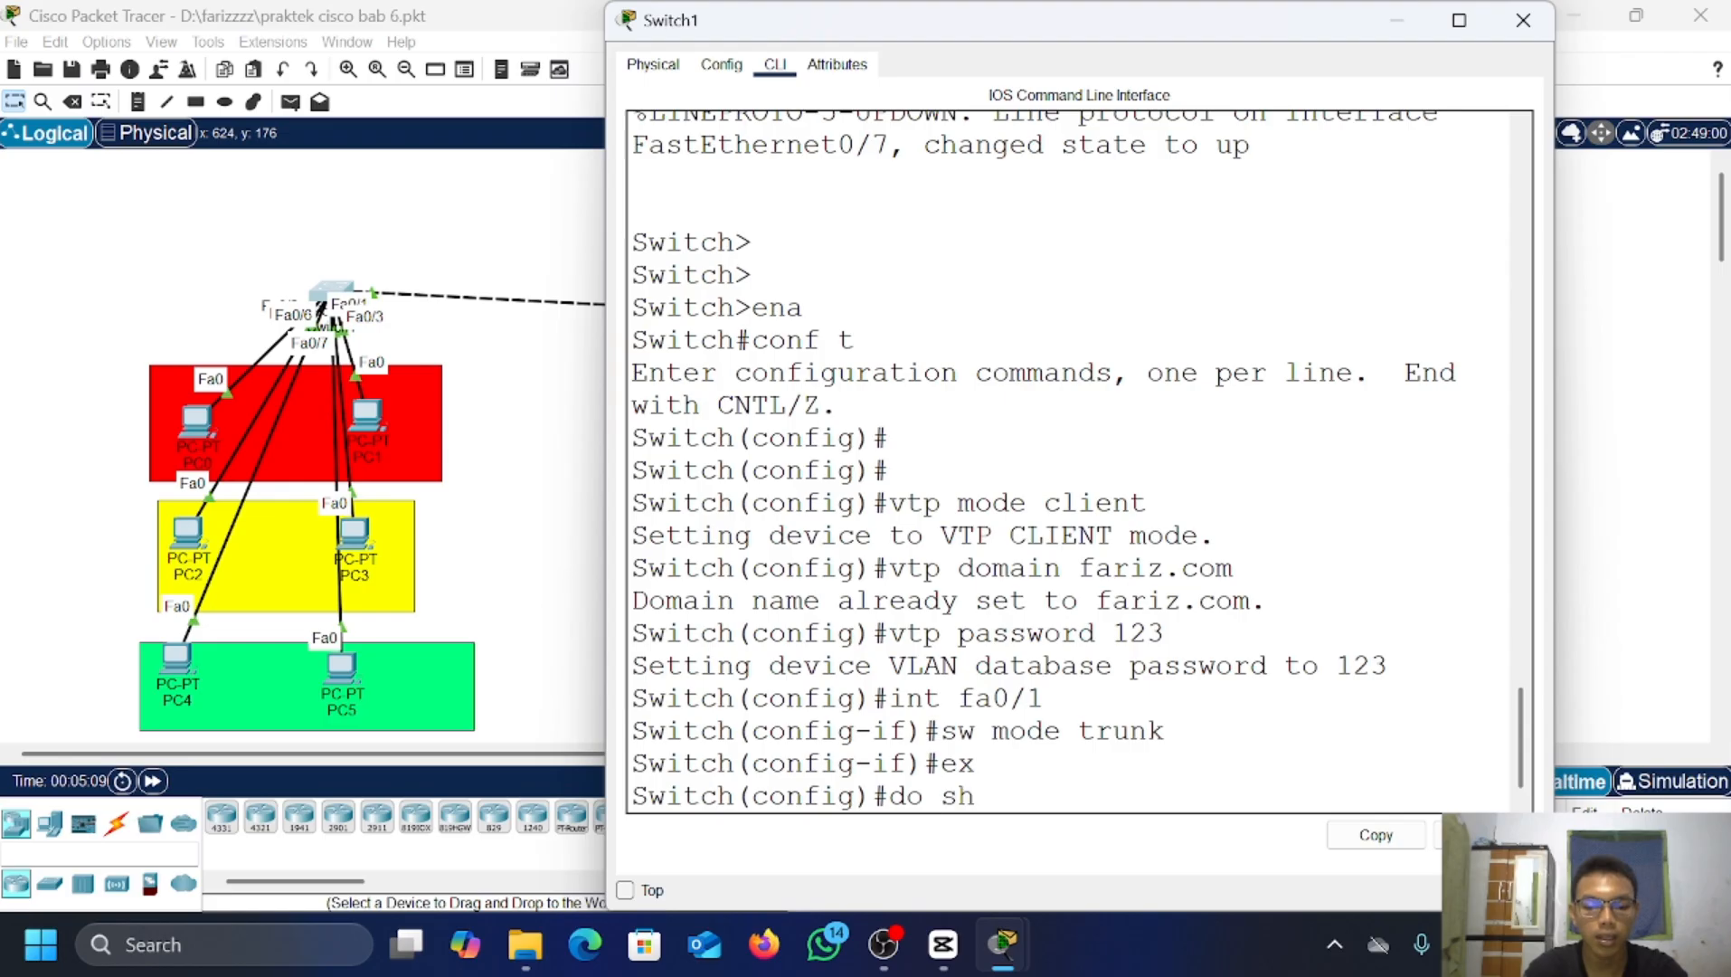
{"action": "type", "text": "ow"}
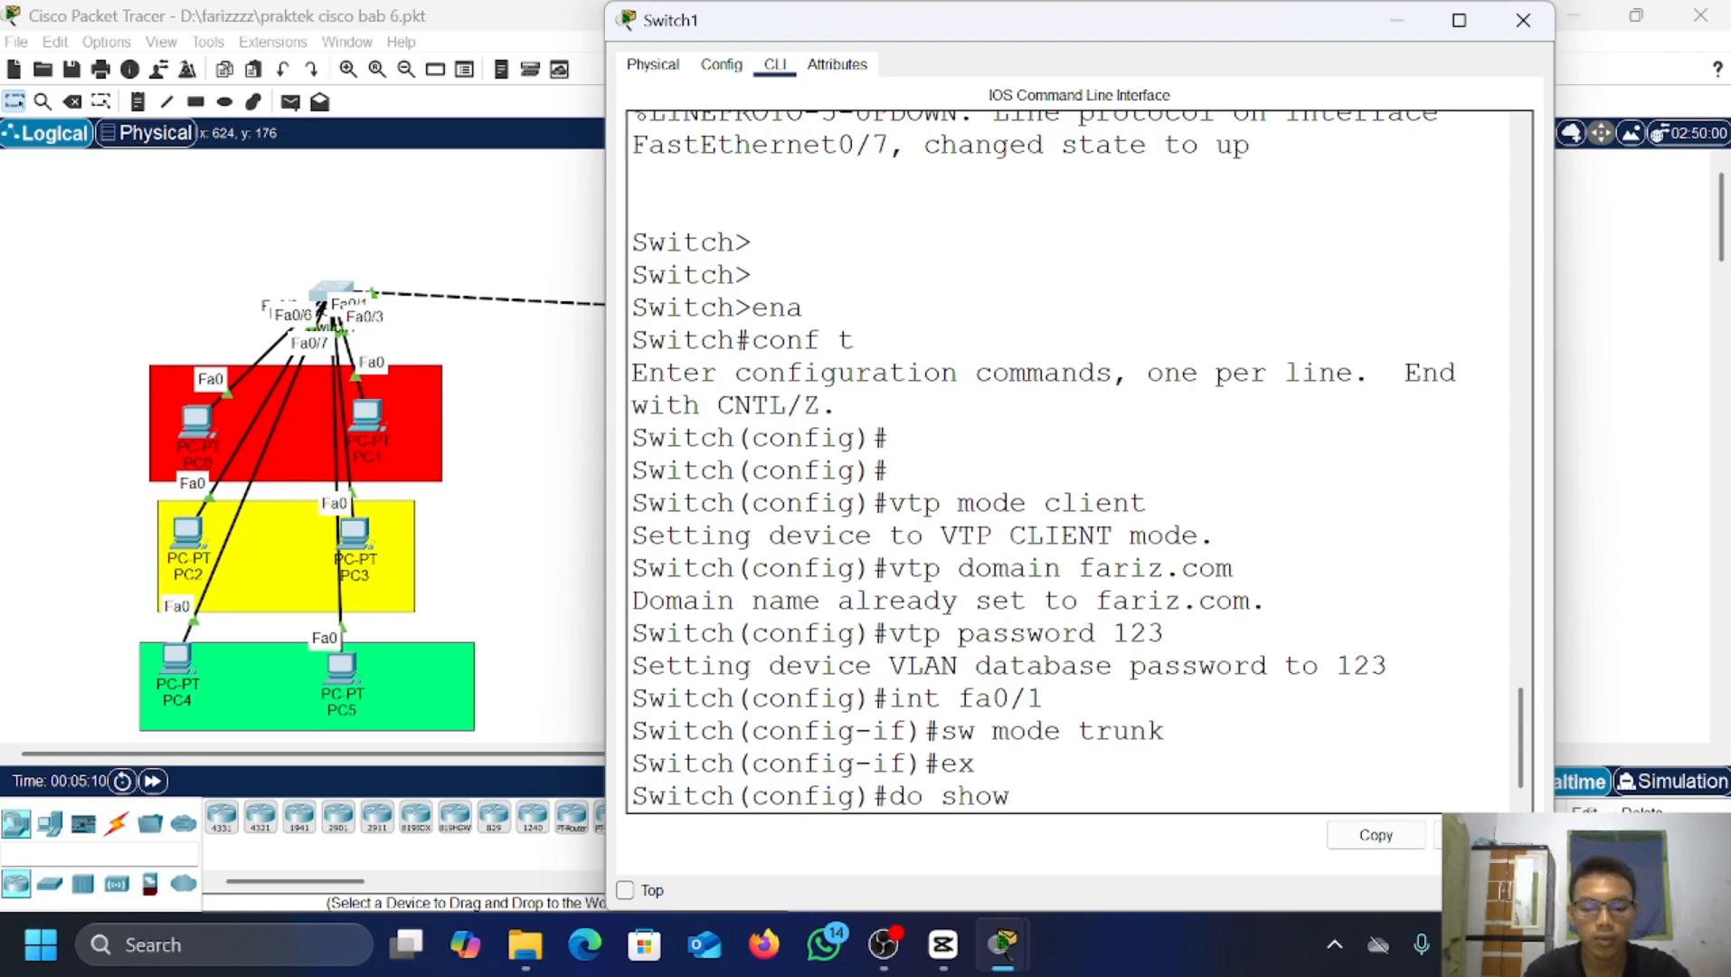
{"action": "type", "text": "ow vlan bi"}
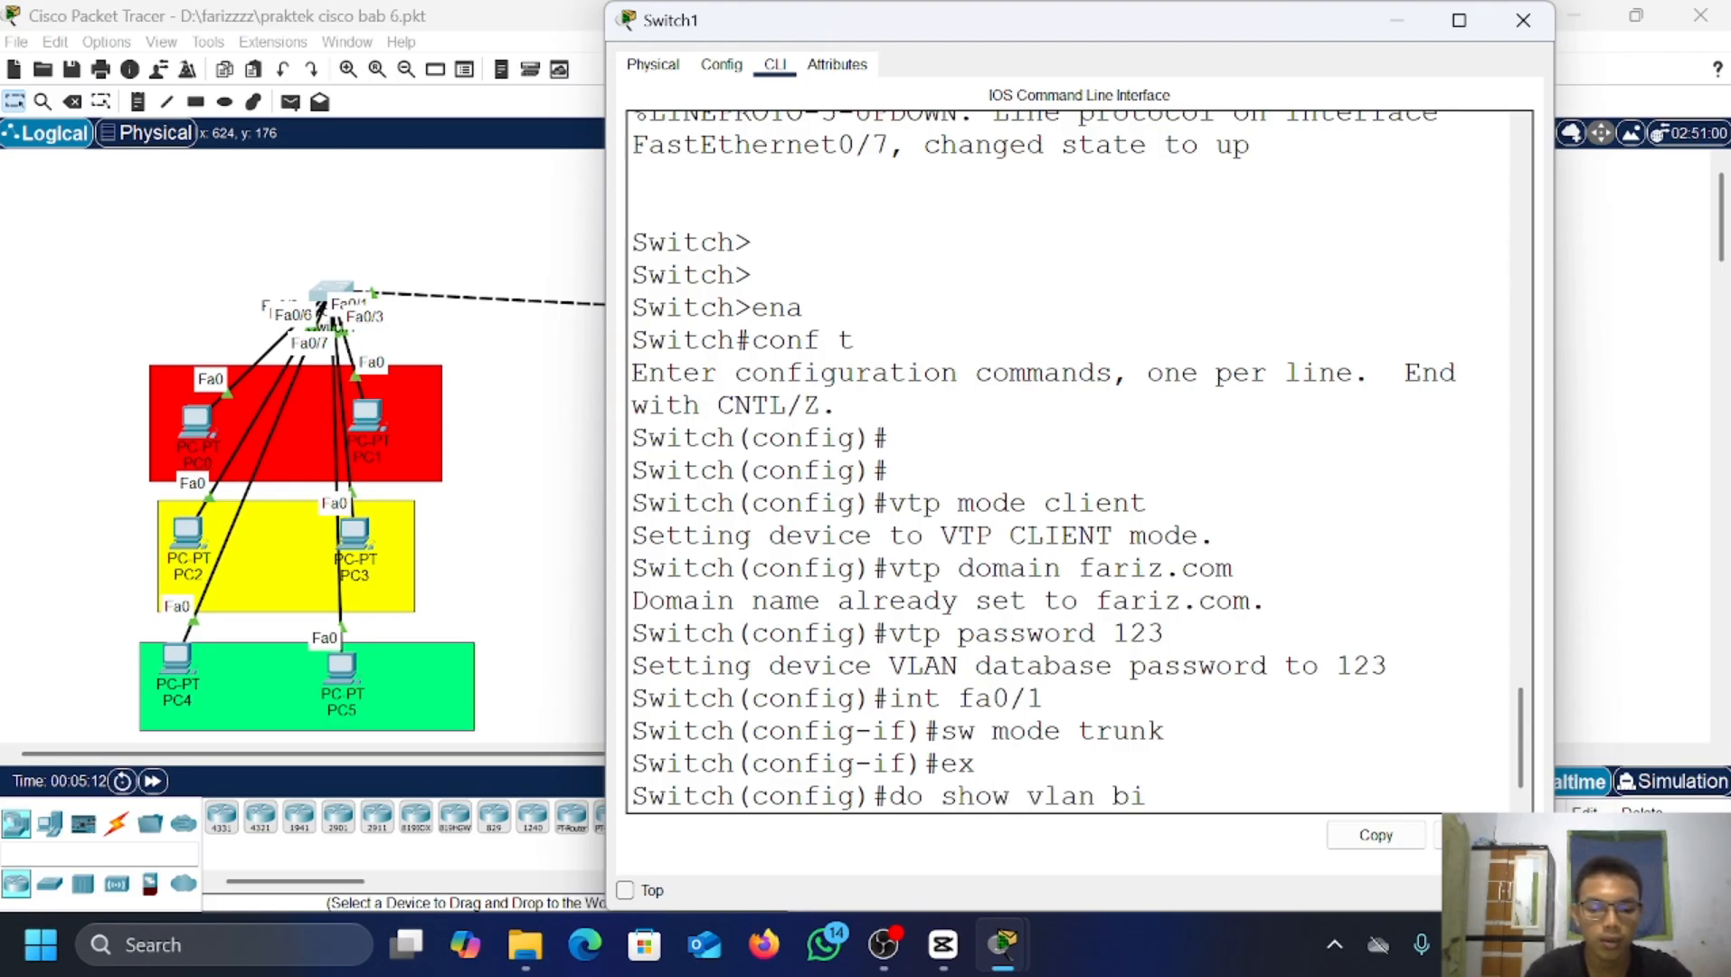
{"action": "key", "text": "BackSpace"}
{"action": "type", "text": "rief"}
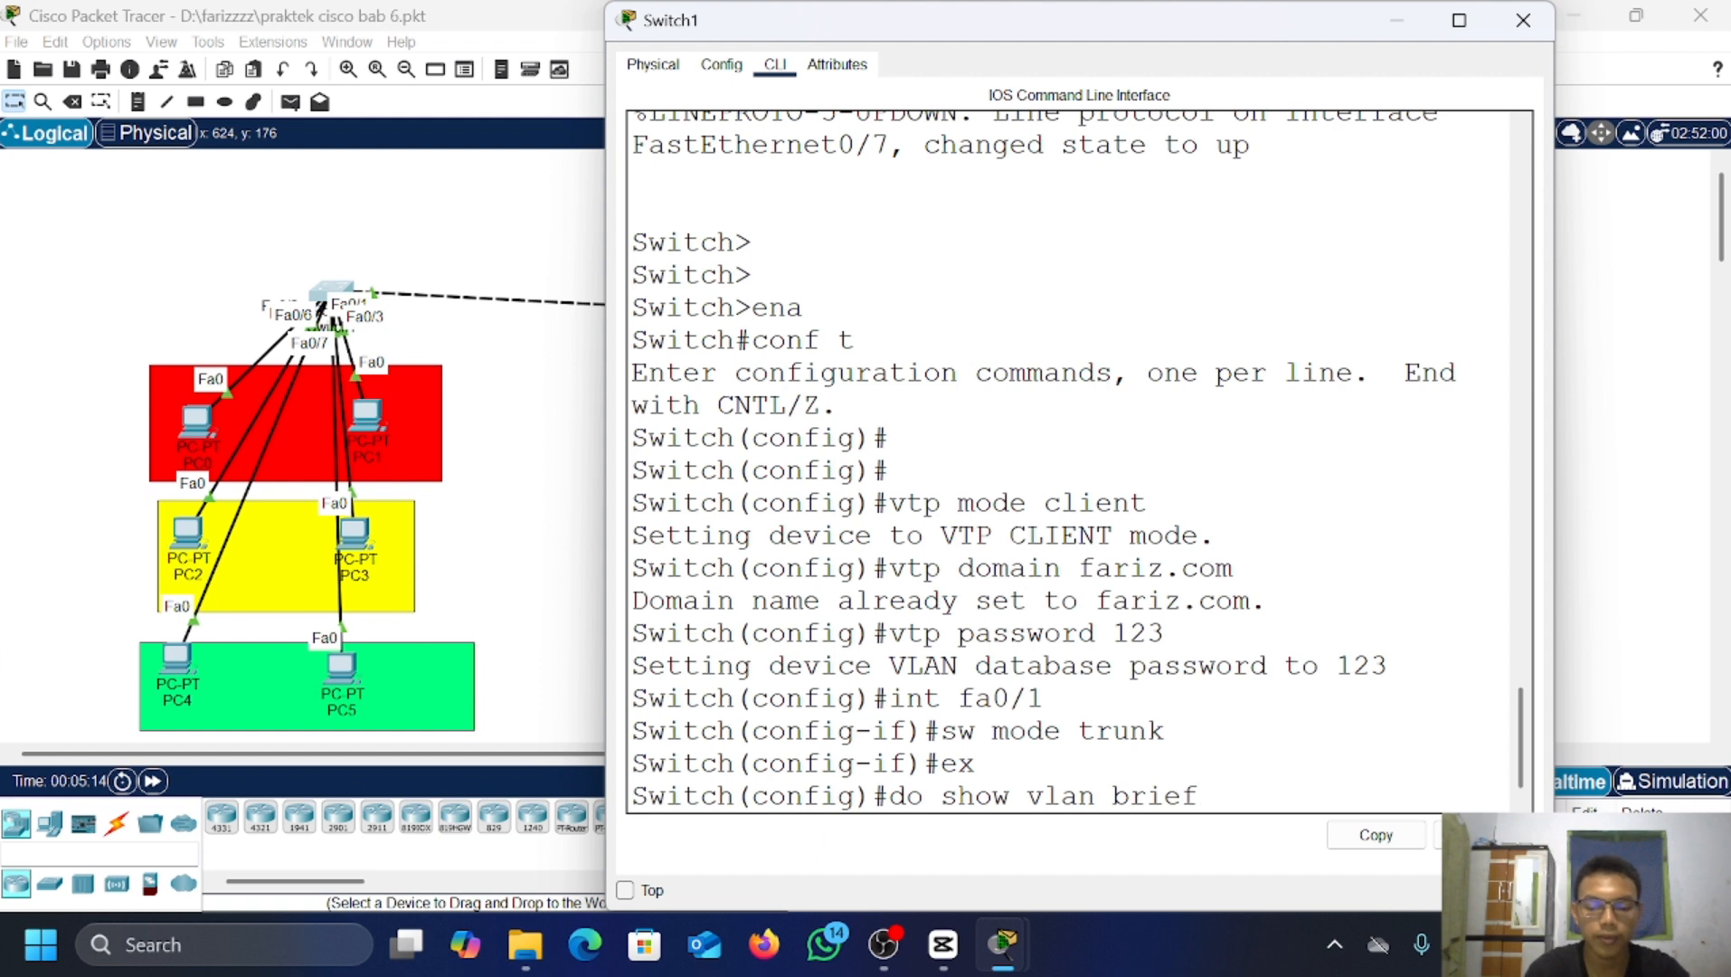
{"action": "key", "text": "Return"}
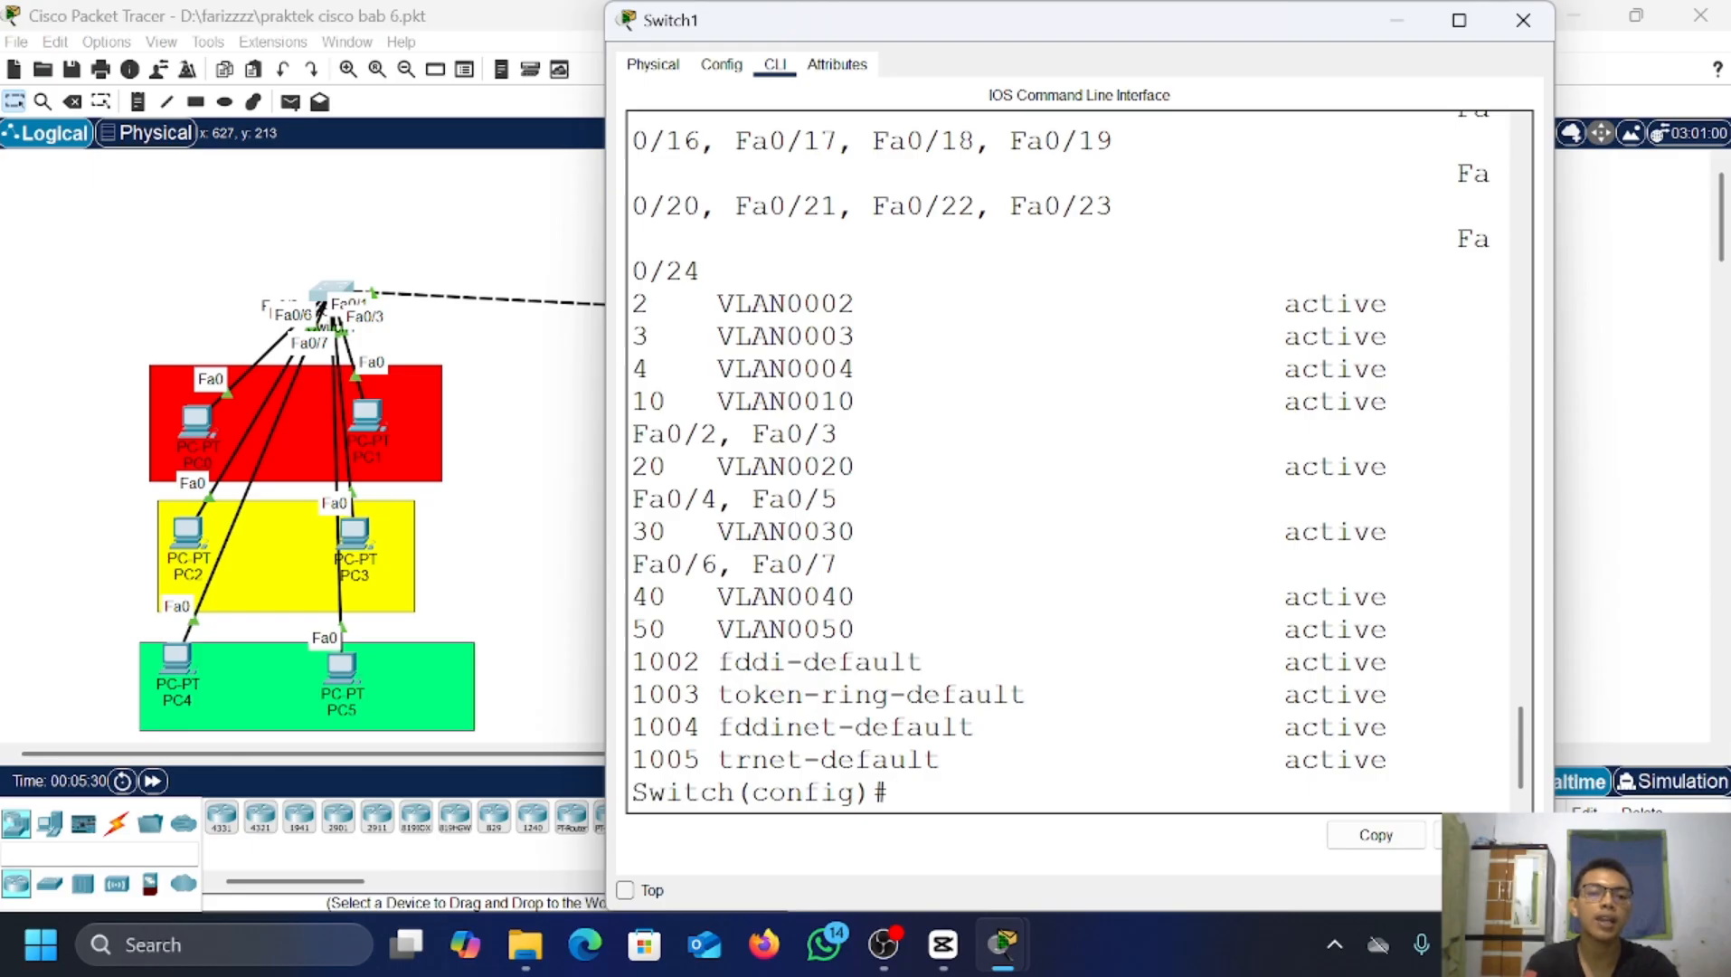
Step: Minimize Switch1's window after reviewing its VLAN table to return to the topology
{"action": "left_click", "coordinate": [1395, 22]}
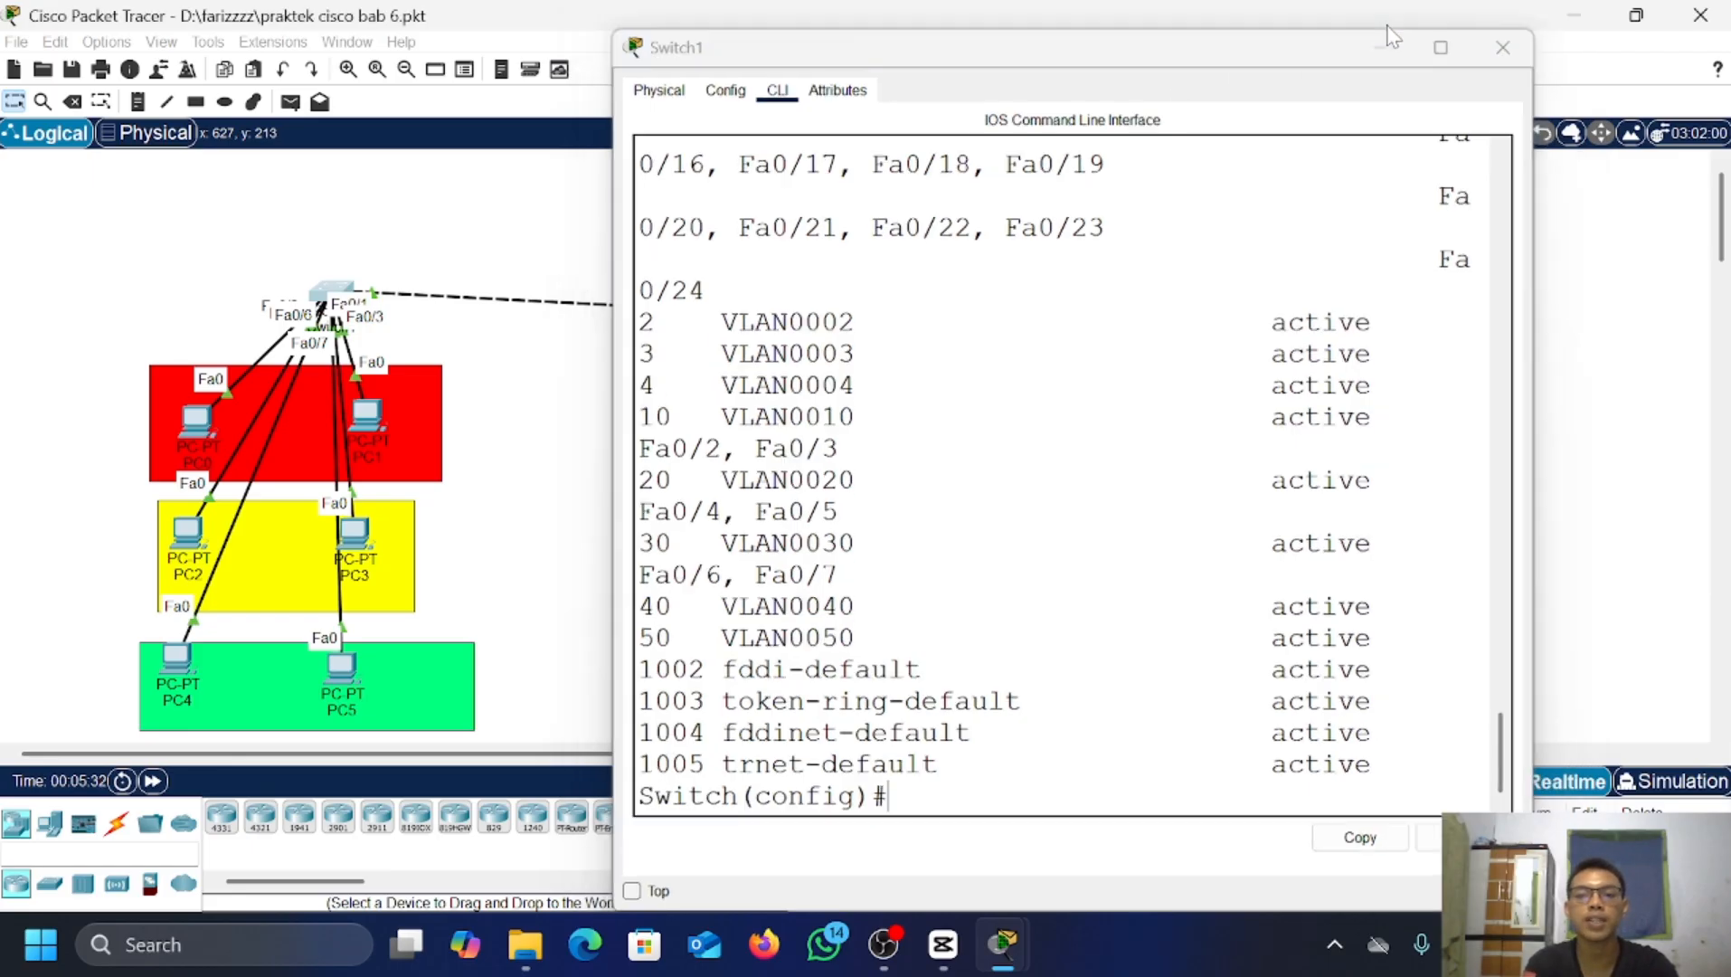